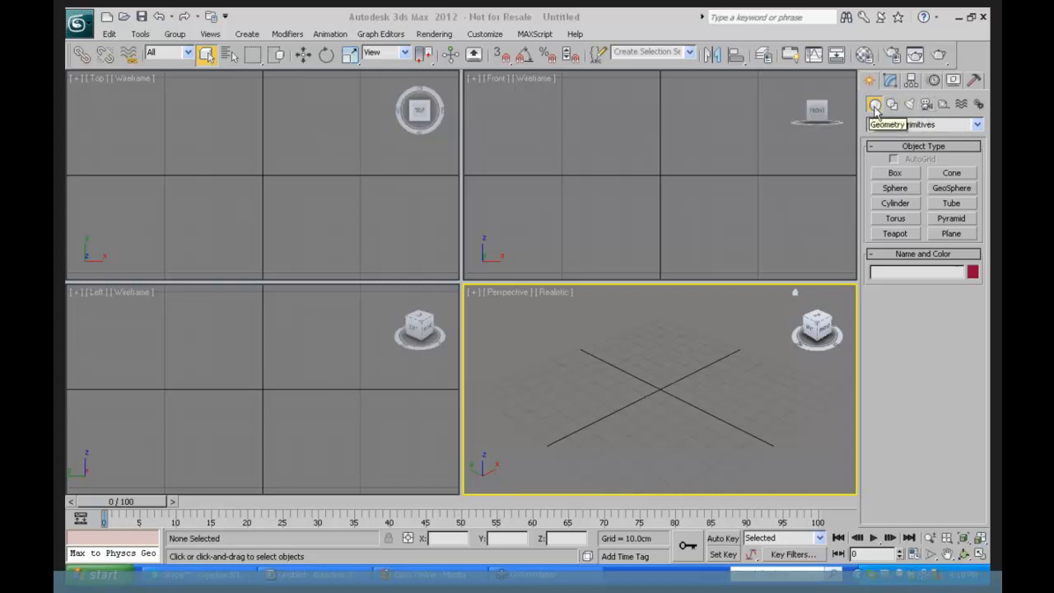
# - Review the available geometry categories and keep Standard Primitives as the chosen one
pyautogui.click(977, 125)
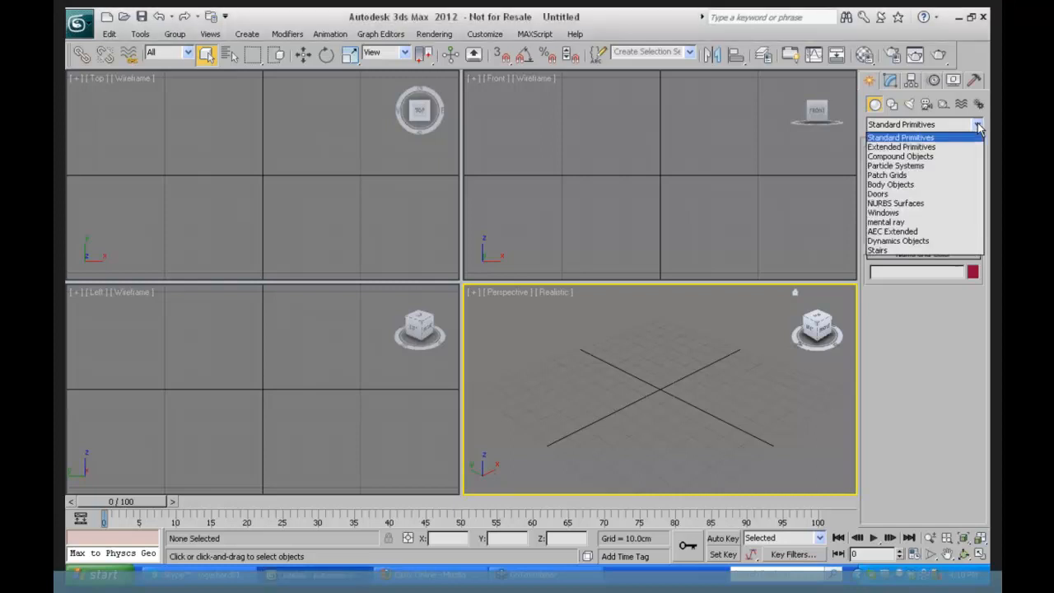
pyautogui.click(975, 137)
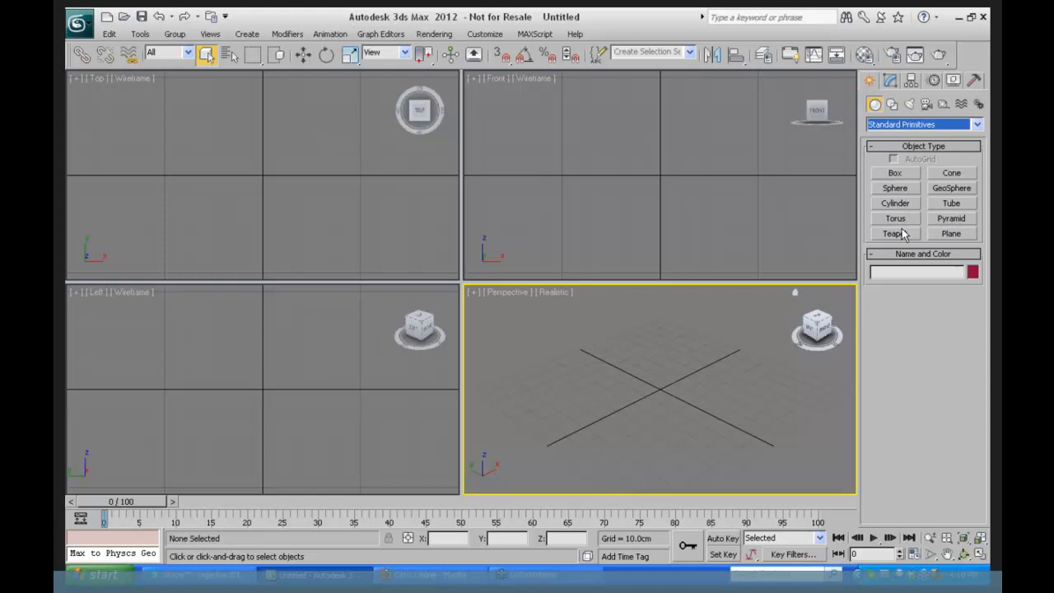
# - Set the scene's display unit scale to Generic Units in the units setup
pyautogui.click(484, 34)
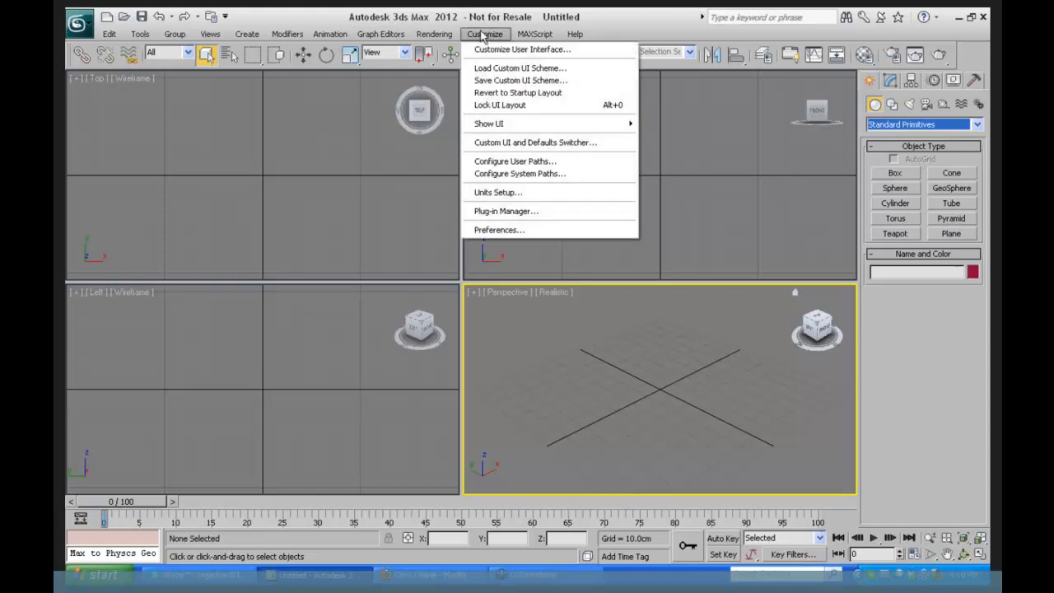
pyautogui.click(493, 192)
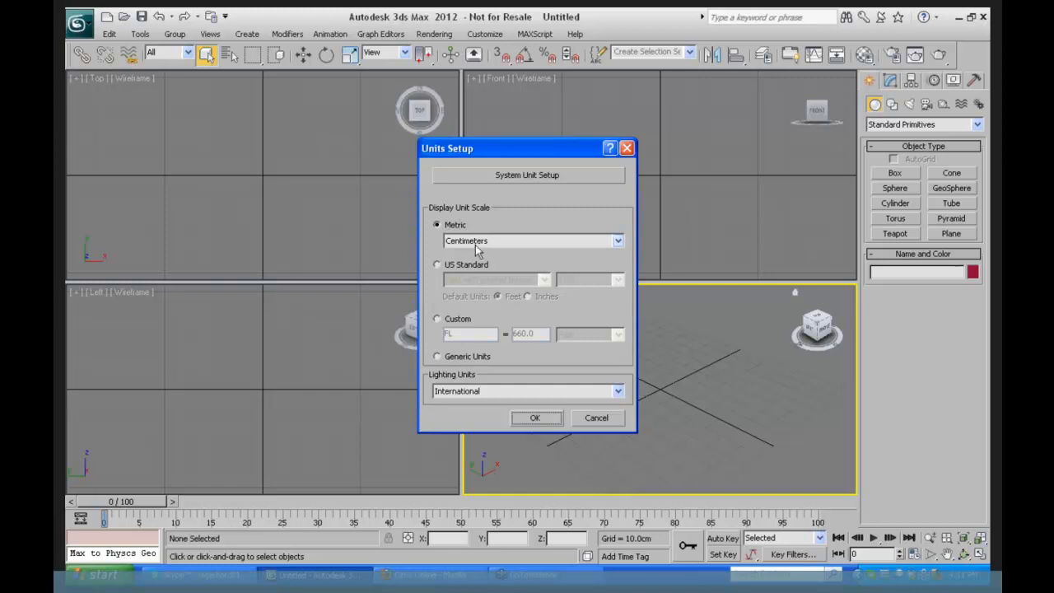
pyautogui.click(438, 357)
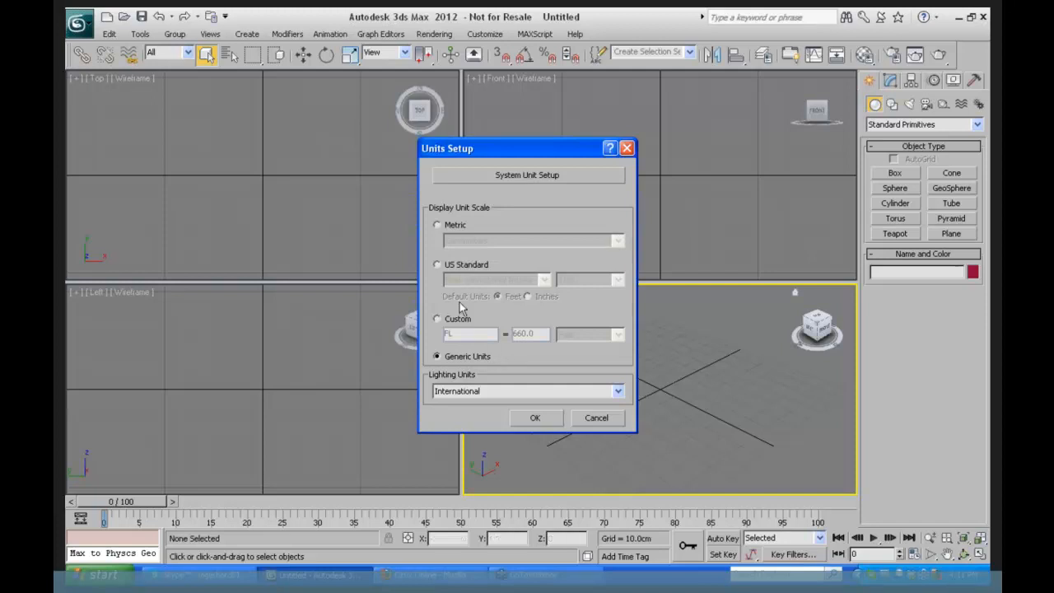
pyautogui.click(438, 265)
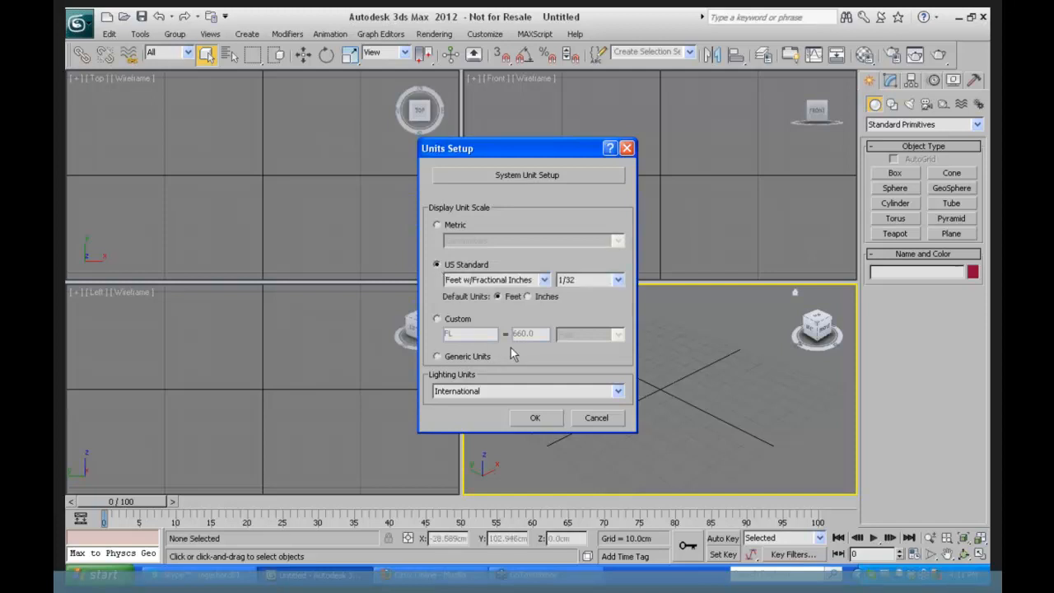
pyautogui.click(443, 225)
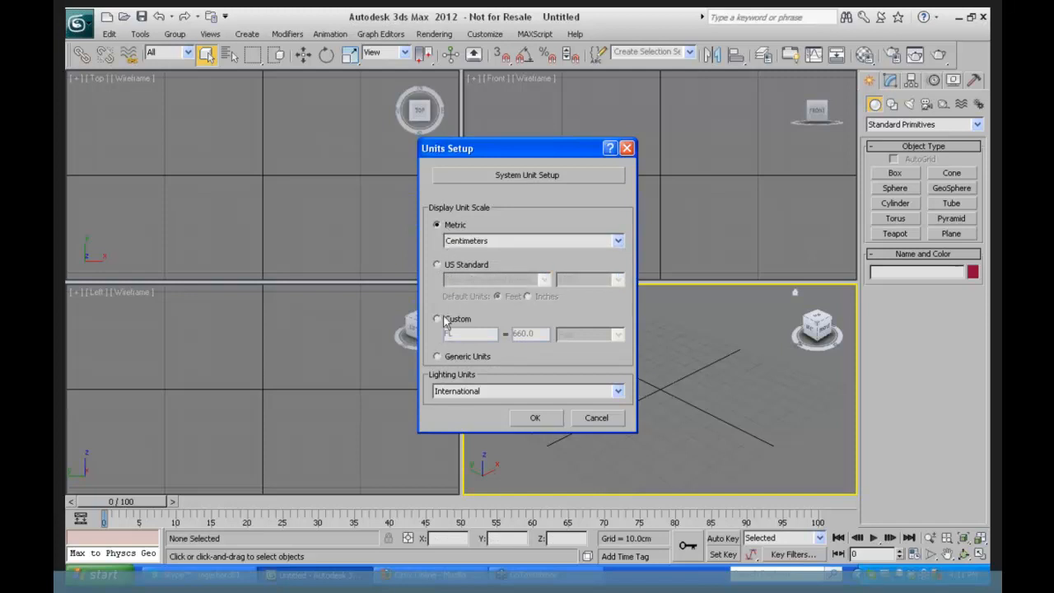
pyautogui.click(438, 265)
pyautogui.click(441, 225)
pyautogui.click(438, 356)
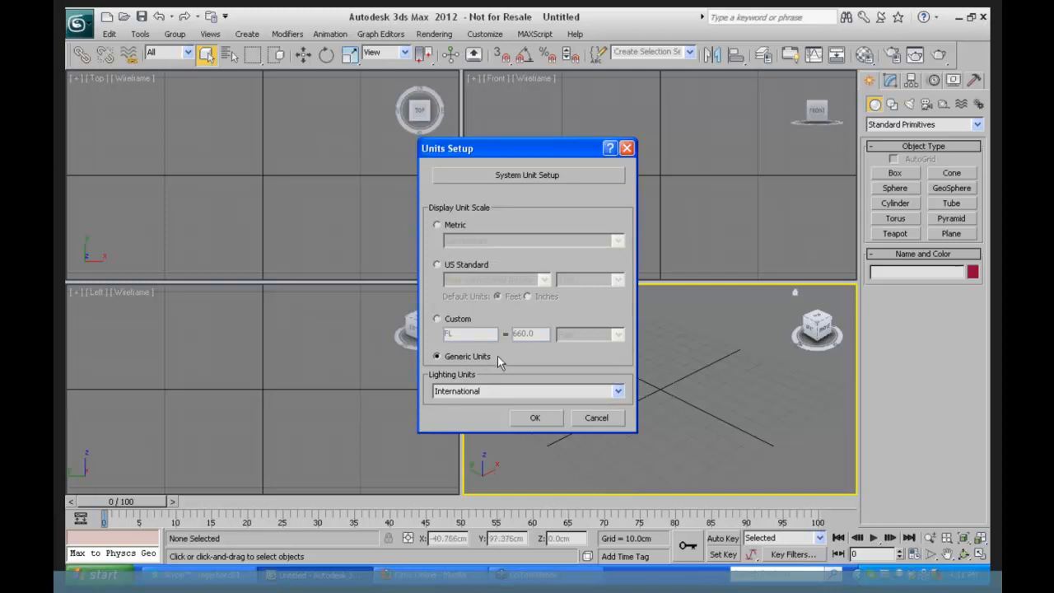
pyautogui.click(539, 419)
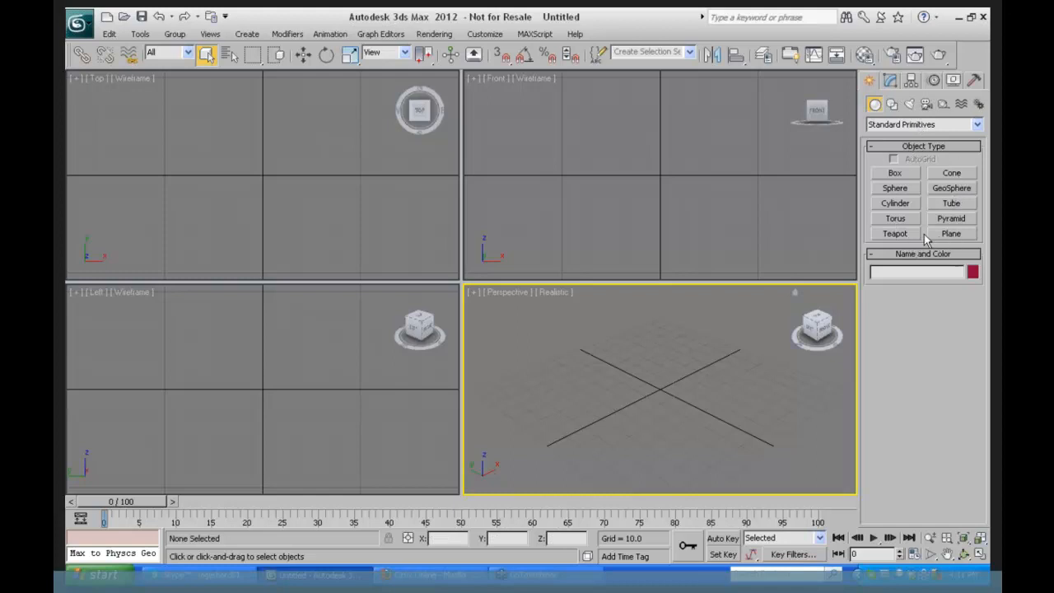
# - Examine the creation settings of the Box, Sphere and GeoSphere primitives, including the box's keyboard entry and parameter sections
pyautogui.click(896, 173)
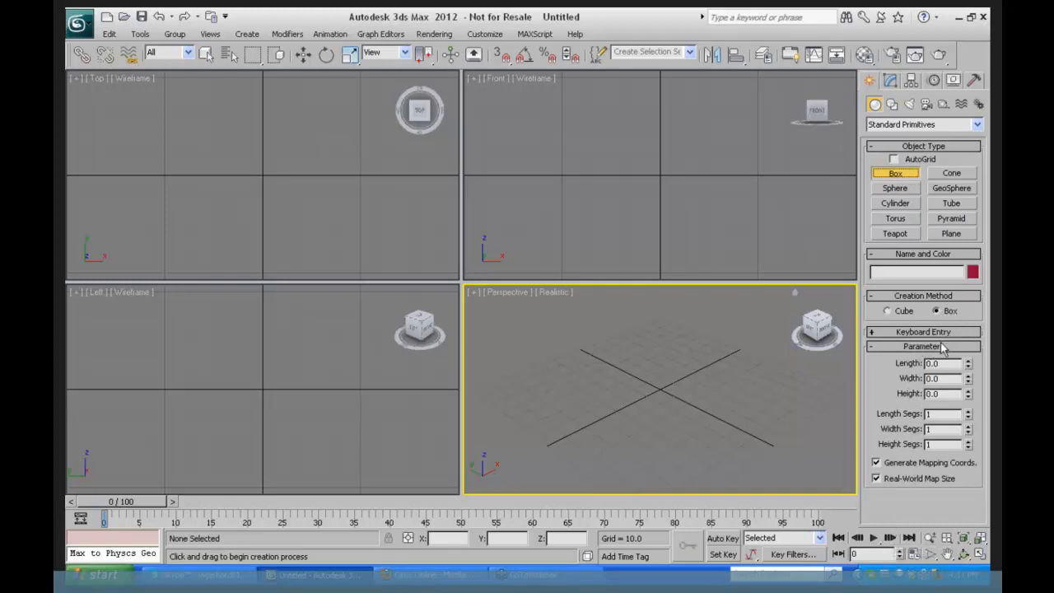
pyautogui.click(874, 333)
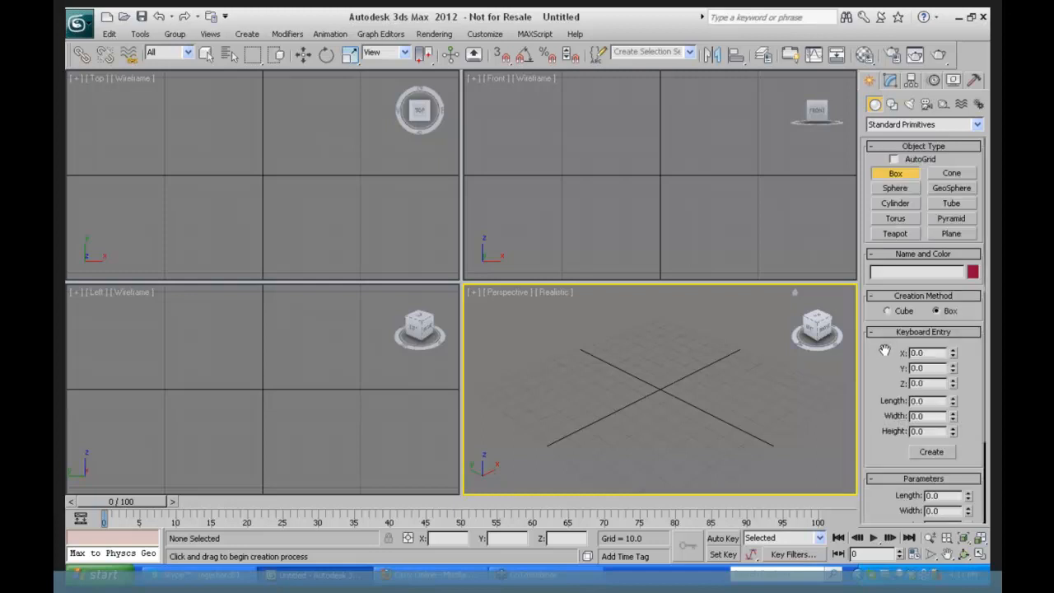
pyautogui.click(875, 333)
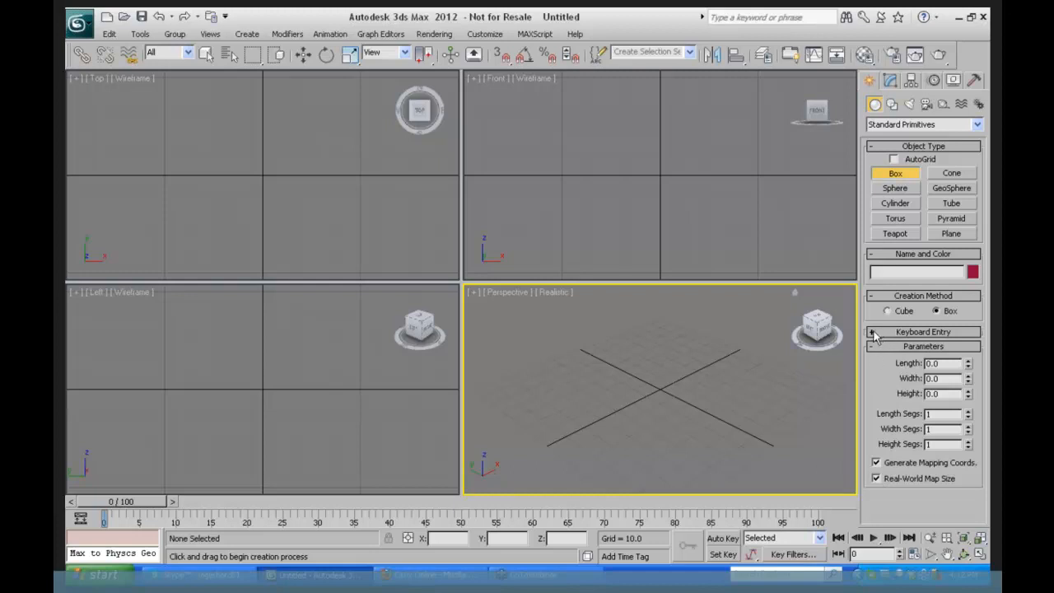
pyautogui.click(873, 347)
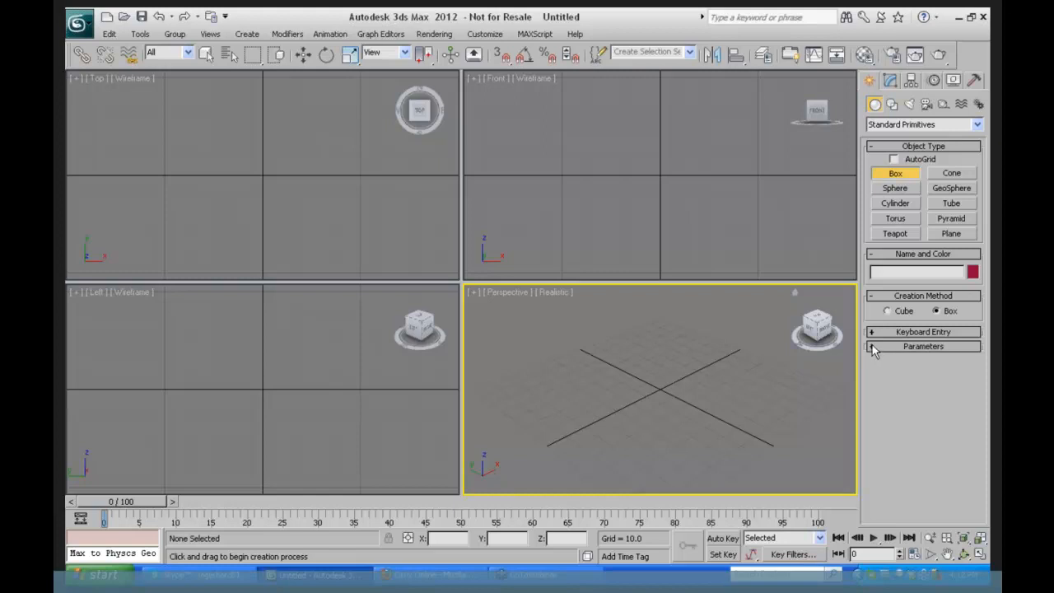
pyautogui.click(873, 347)
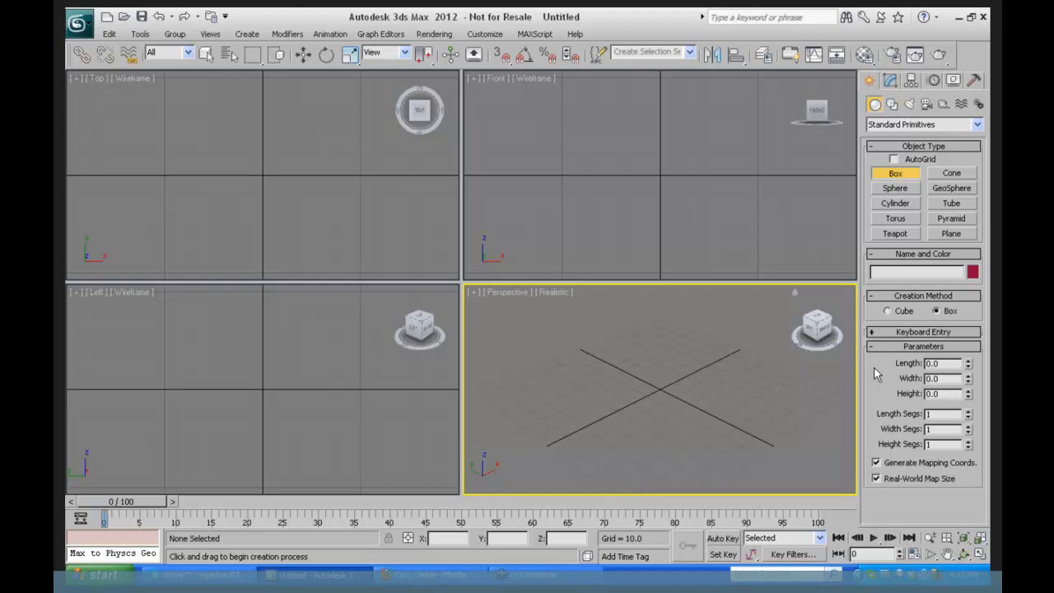
pyautogui.click(898, 189)
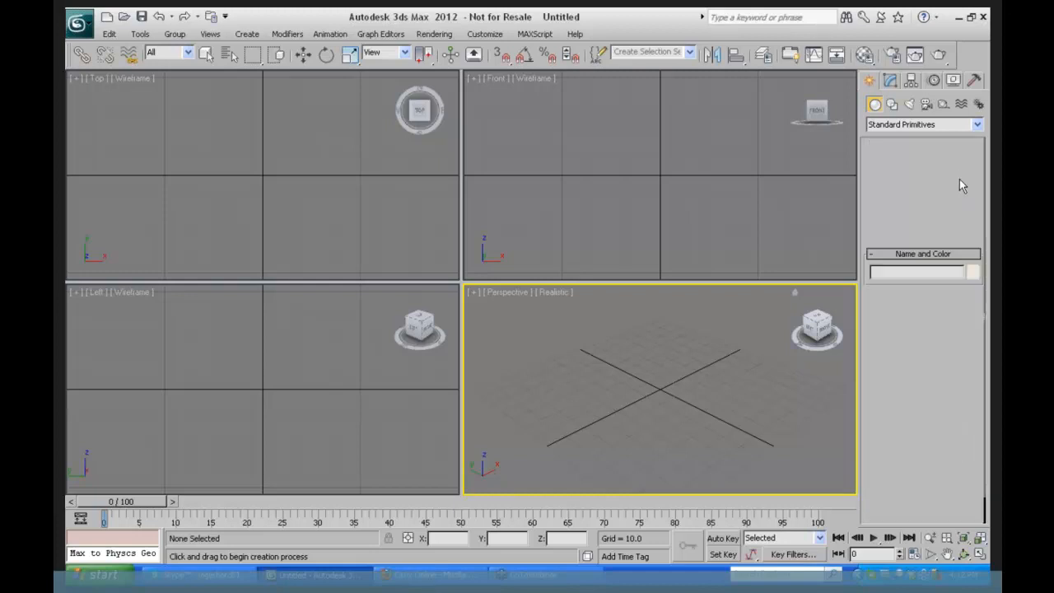
pyautogui.click(954, 188)
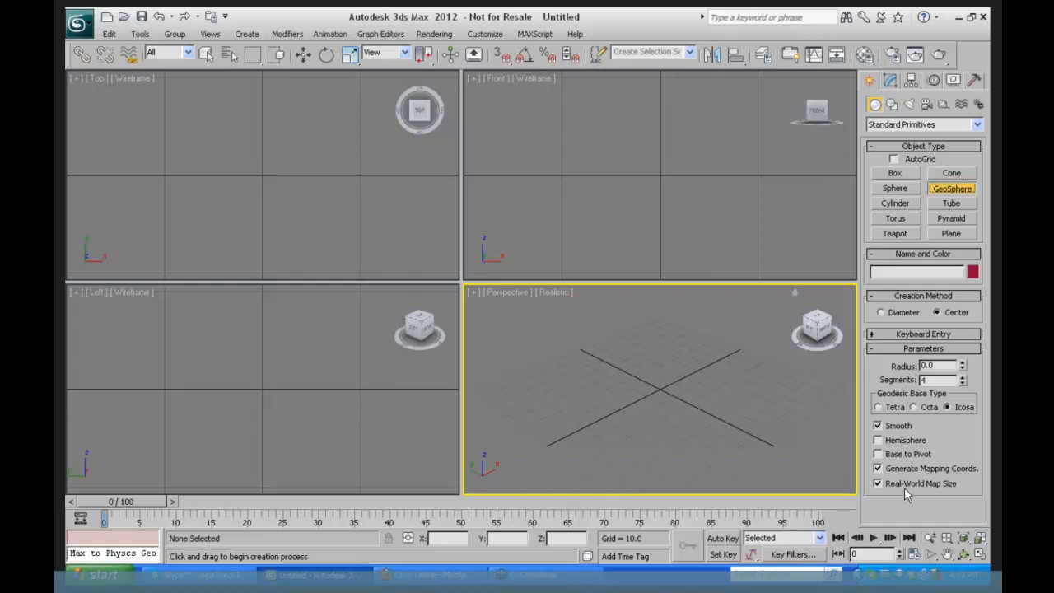
# - Draw a box about 41 long, 43 wide and 29 high around the grid centre in the Perspective viewport
pyautogui.click(897, 174)
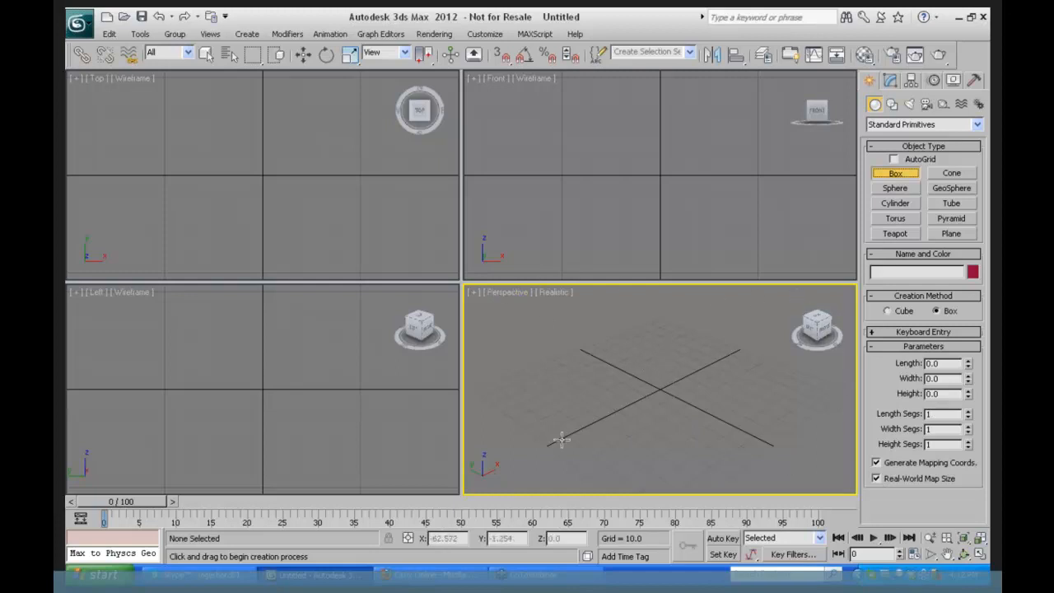
pyautogui.moveTo(655, 364); pyautogui.dragTo(649, 417)
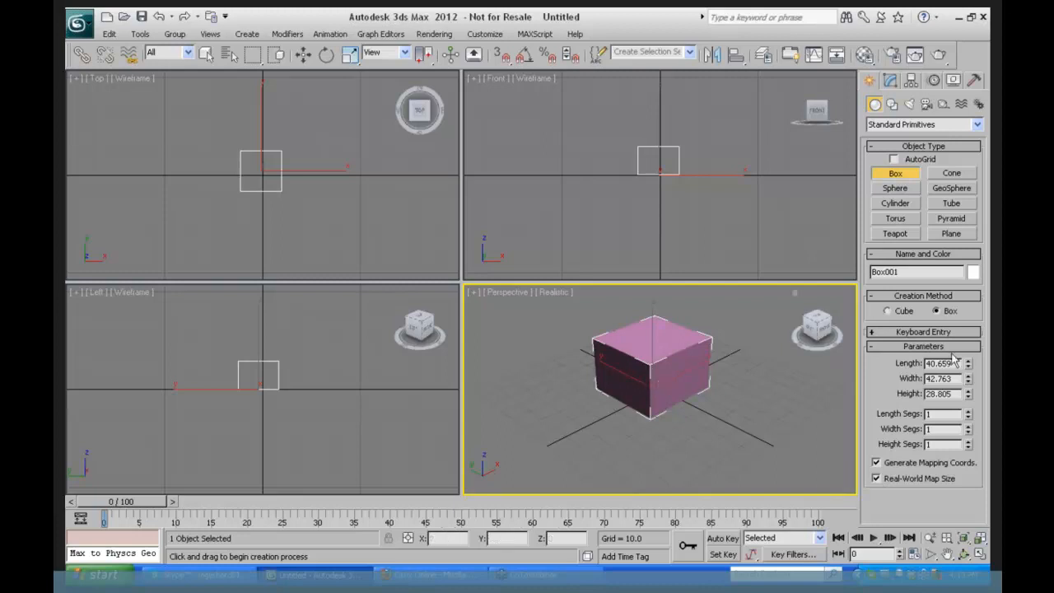
# - Set the box's length to 40, width to 42 and height to 28
pyautogui.doubleClick(929, 363)
pyautogui.write('40')
pyautogui.press('Tab')
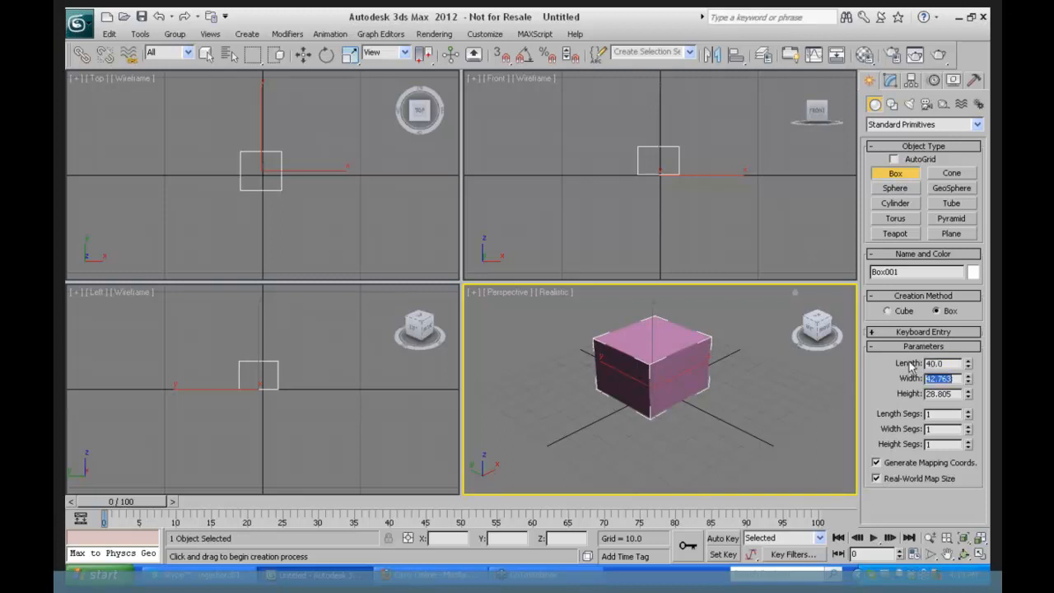
pyautogui.write('42')
pyautogui.press('Tab')
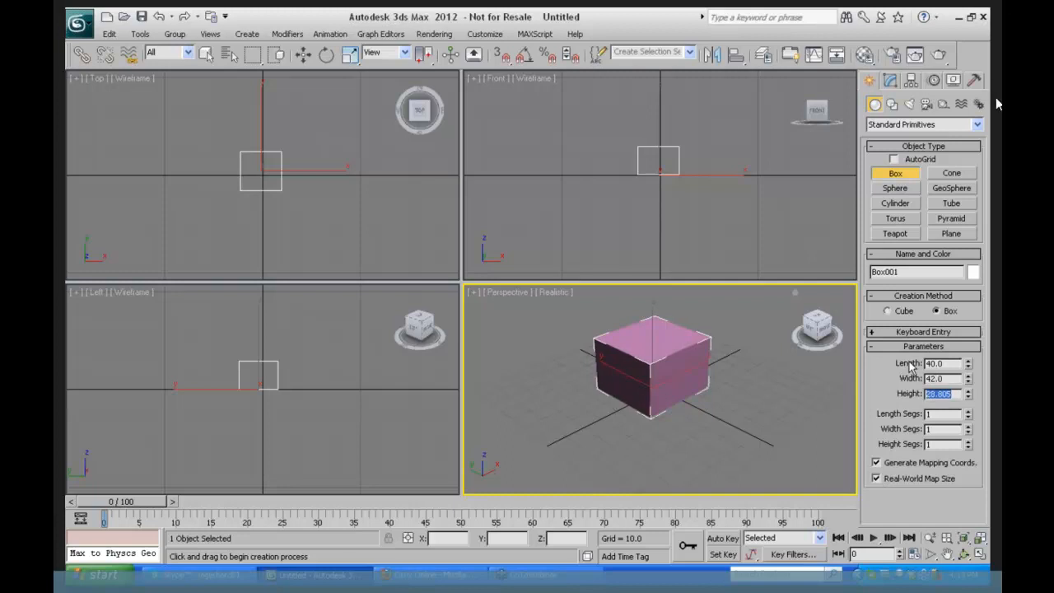
pyautogui.write('28')
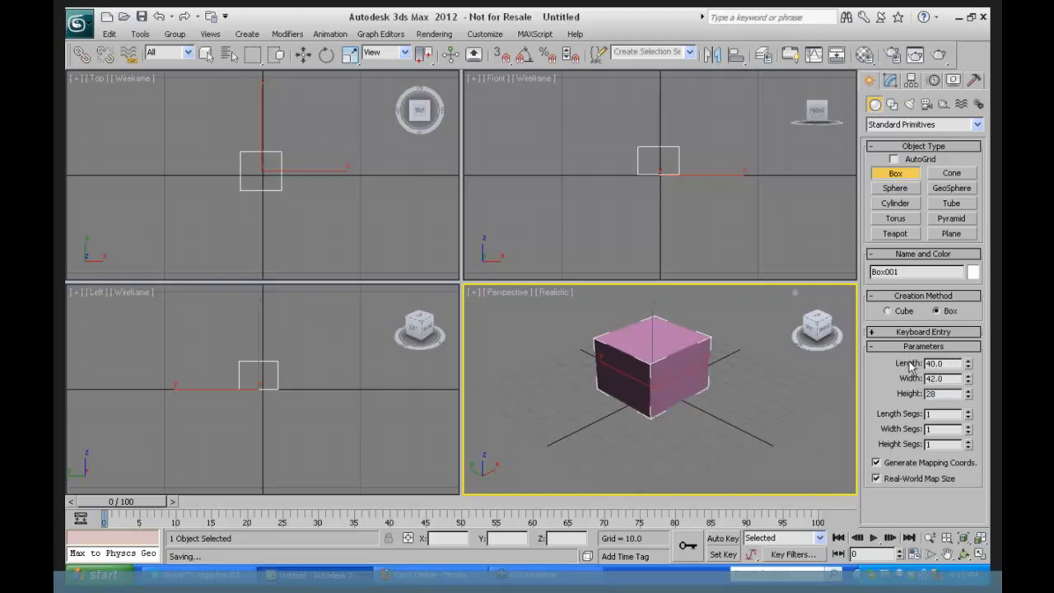
pyautogui.press('Tab')
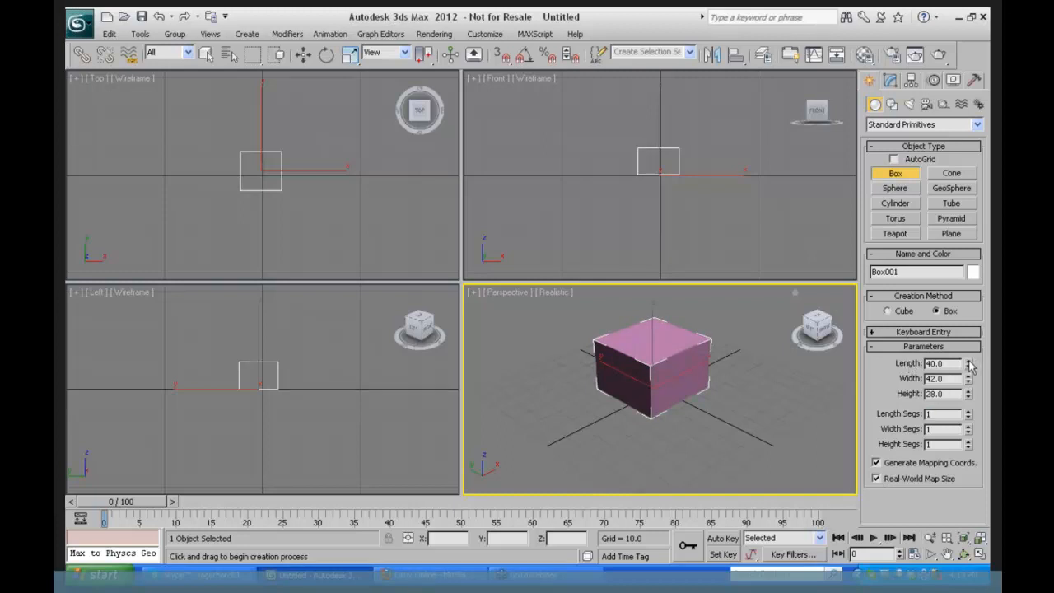
# - Adjust the box's length to 34.4 and its width to 47.322, and reset the width to zero
pyautogui.moveTo(969, 366)
pyautogui.mouseDown()
pyautogui.moveTo(968, 352)
pyautogui.moveTo(969, 393)
pyautogui.moveTo(968, 383)
pyautogui.mouseUp()
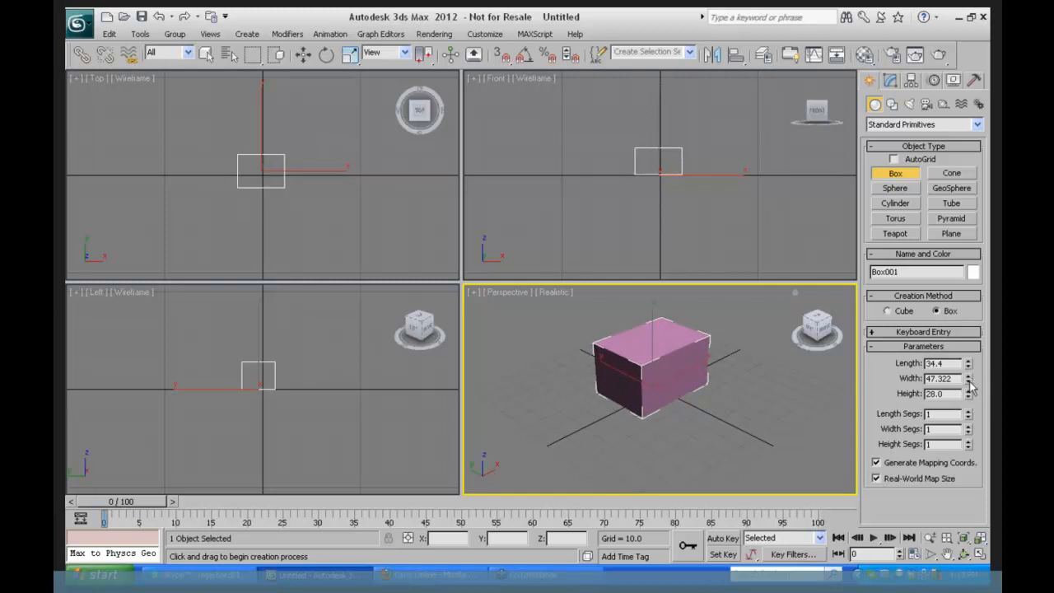
pyautogui.rightClick(968, 381)
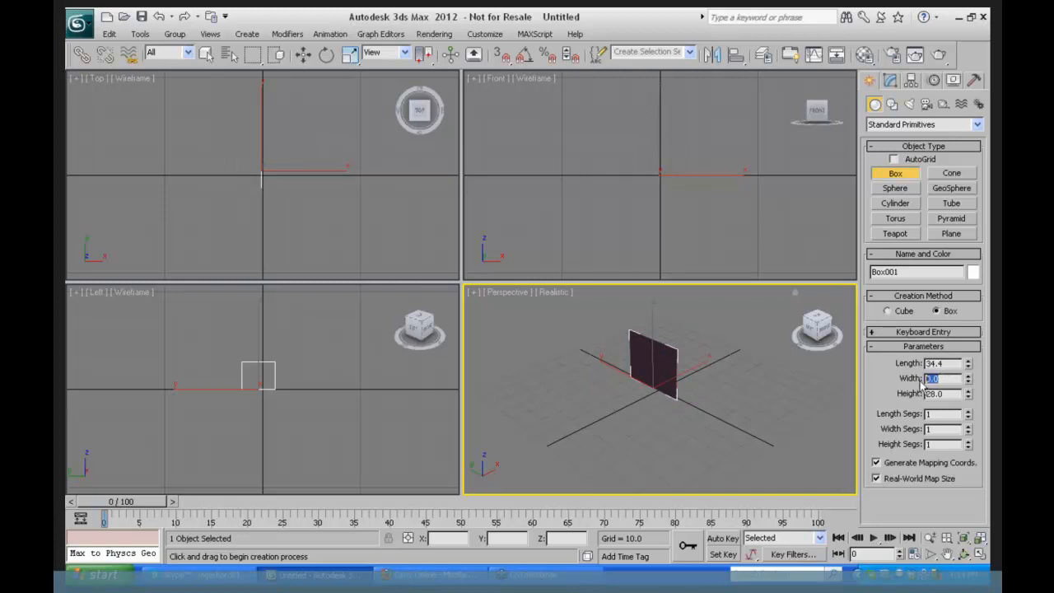
# - Set the box's length to 33, width to 10 and height to 22
pyautogui.moveTo(945, 363); pyautogui.dragTo(920, 397)
pyautogui.write('33')
pyautogui.write('22')
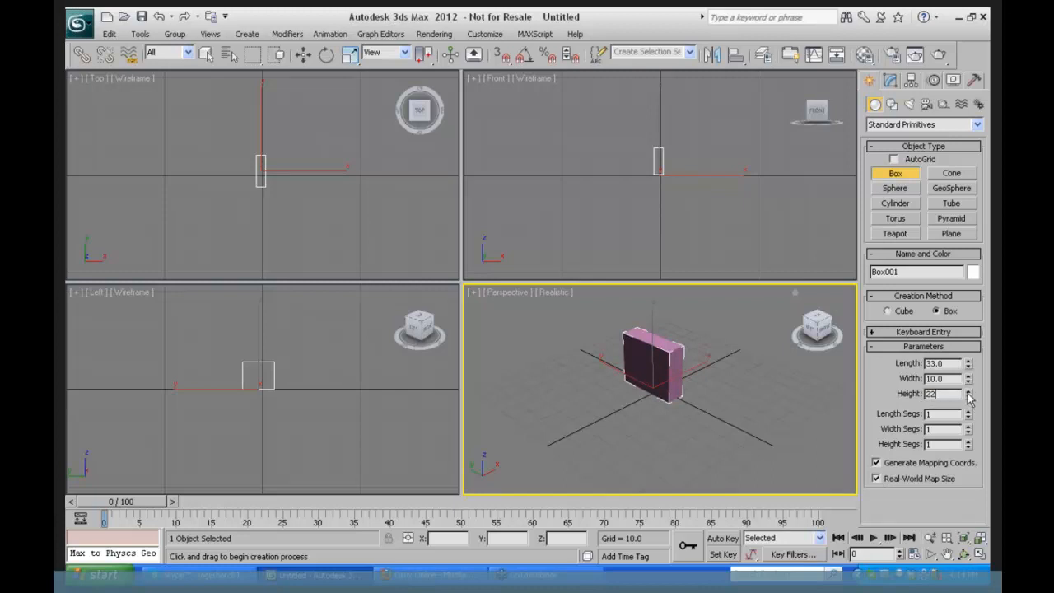
# - Enlarge the box by setting its width to 37 and its height to 30
pyautogui.moveTo(968, 392); pyautogui.dragTo(971, 290)
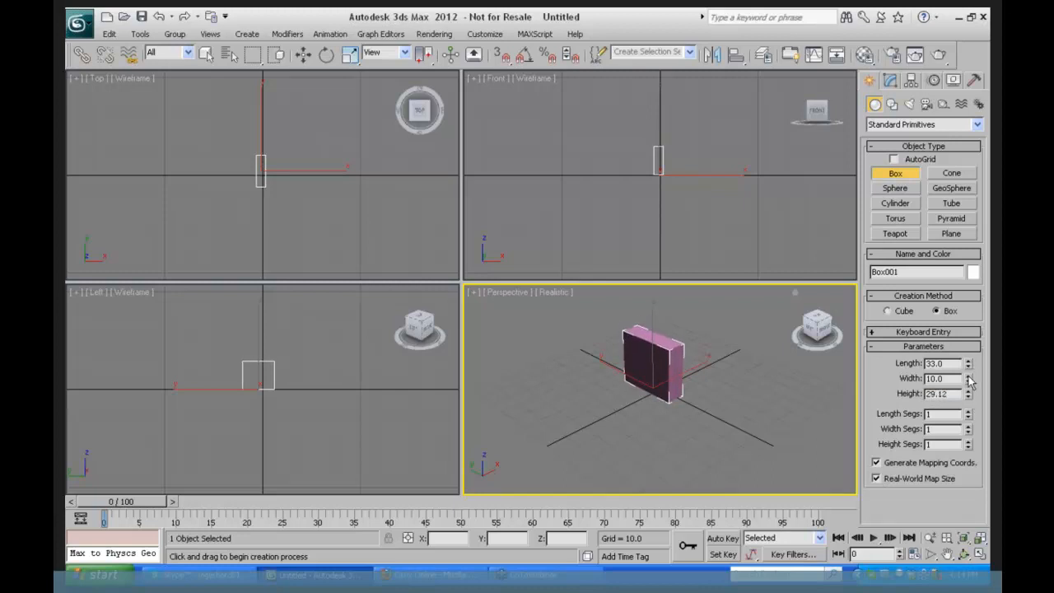
pyautogui.moveTo(969, 378); pyautogui.dragTo(906, 384)
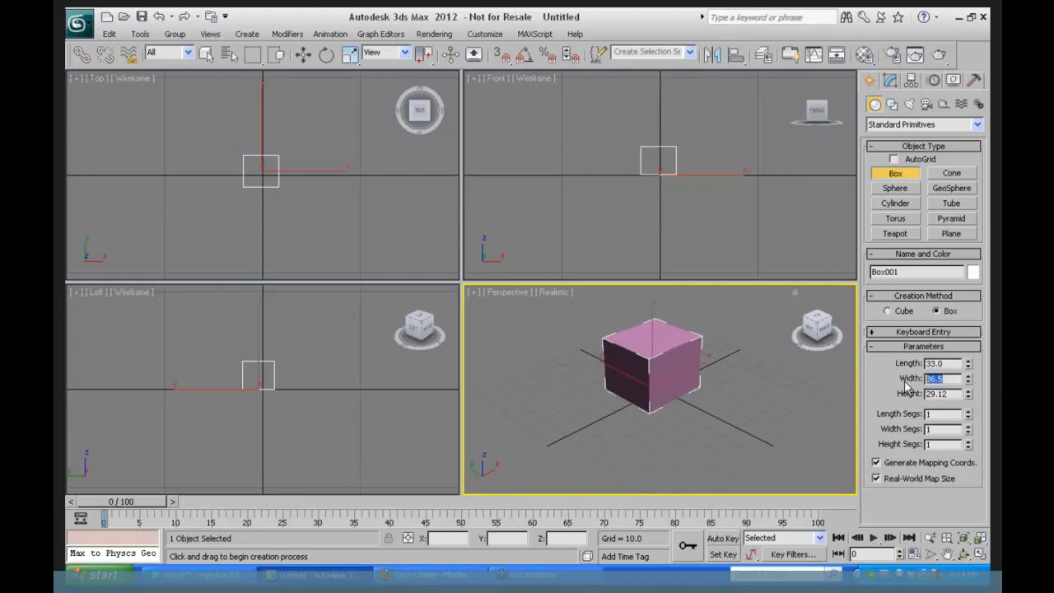
pyautogui.write('37')
pyautogui.press('Tab')
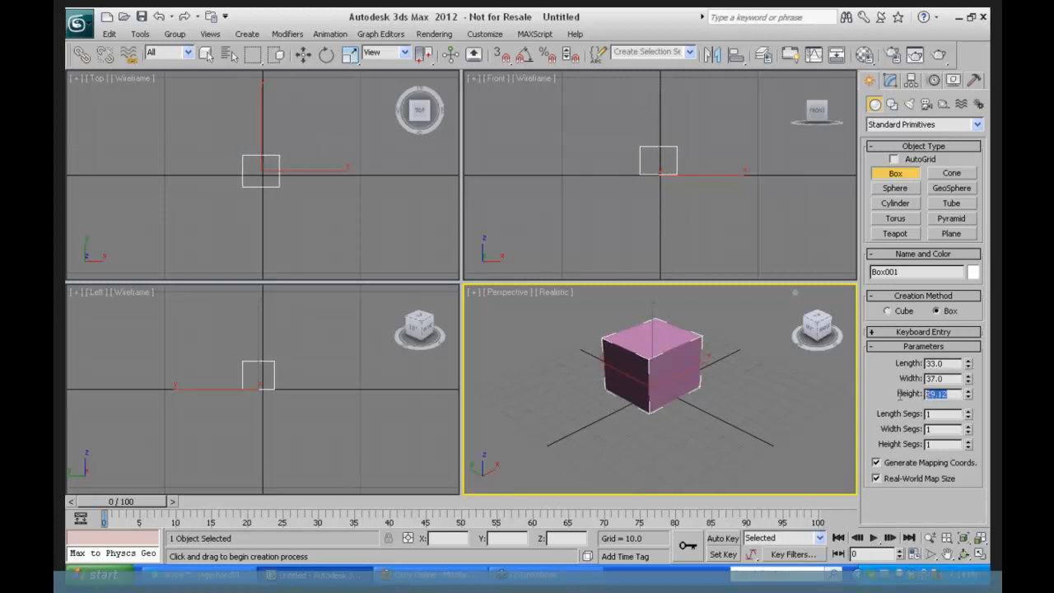
pyautogui.write('30')
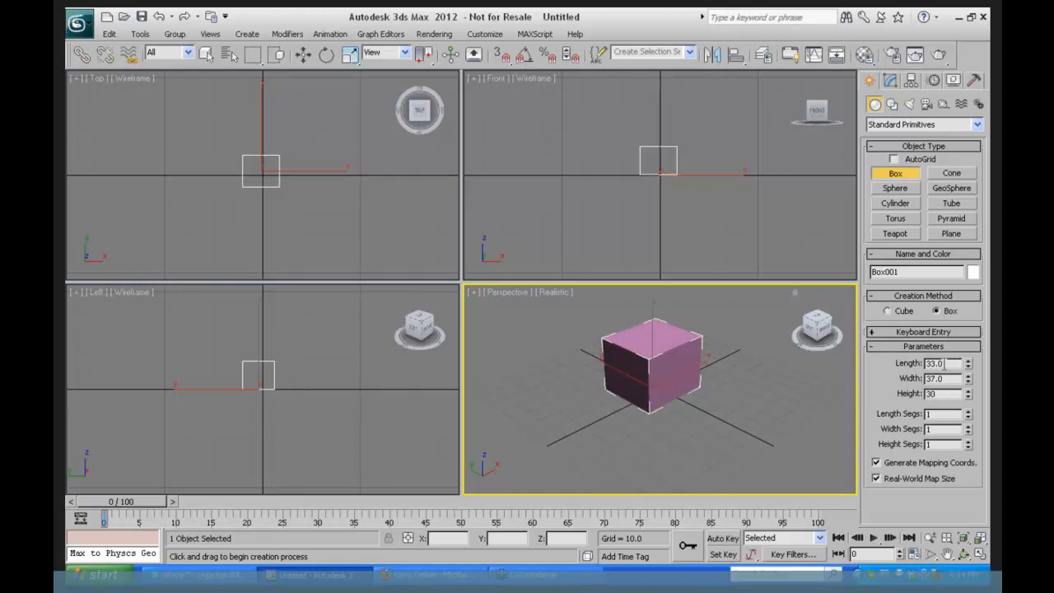
pyautogui.click(730, 379)
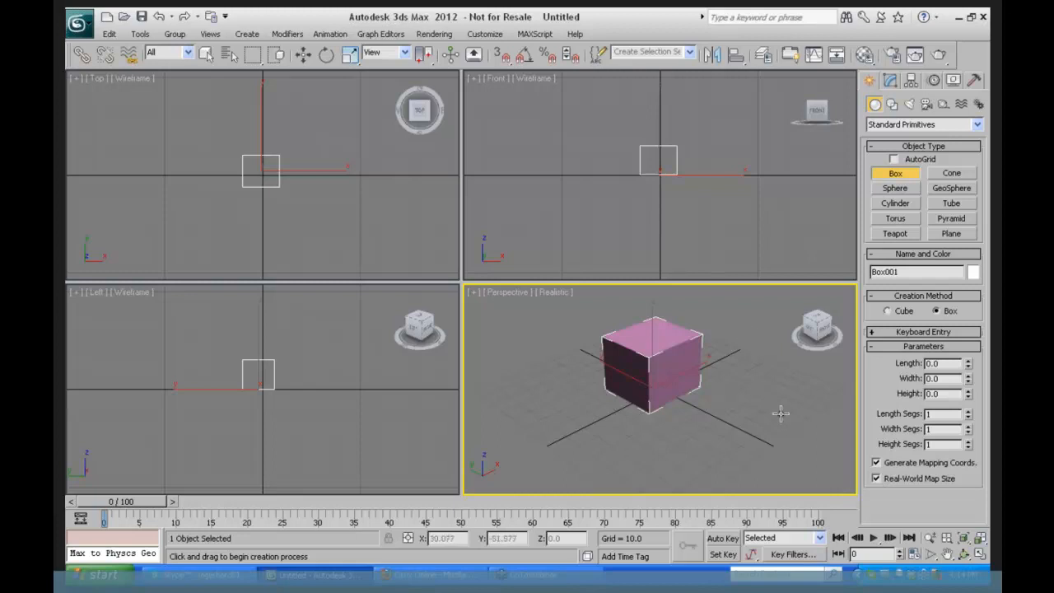
# - Draw three more boxes in Perspective: two right of the first, the nearer about 13 × 21 × 26, and one left about 24 × 16 × 34
pyautogui.moveTo(742, 368); pyautogui.dragTo(791, 417)
pyautogui.click(741, 345)
pyautogui.click(789, 369)
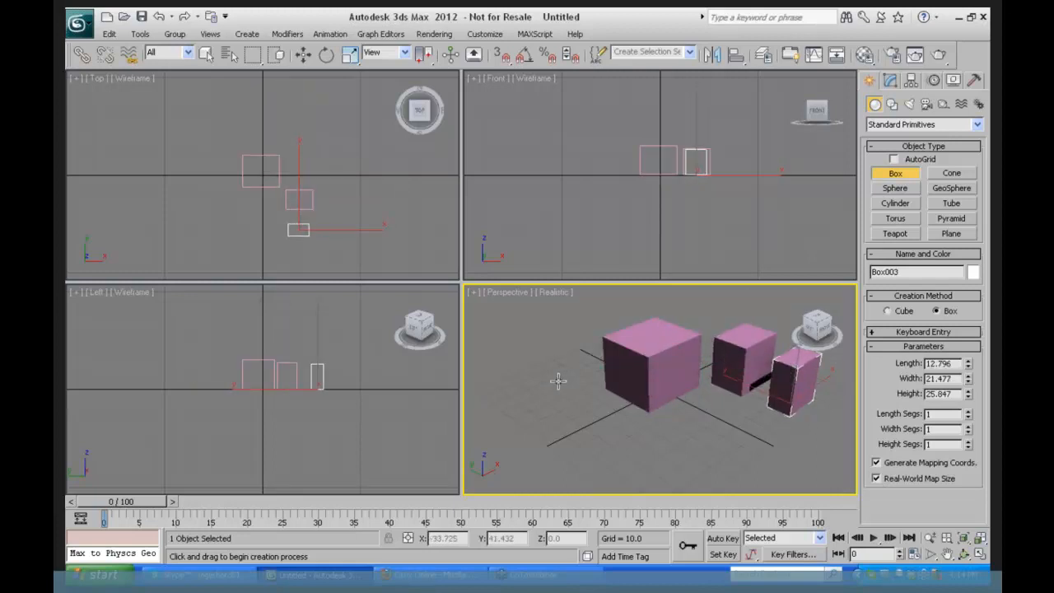
pyautogui.moveTo(561, 383); pyautogui.dragTo(559, 408)
pyautogui.click(540, 341)
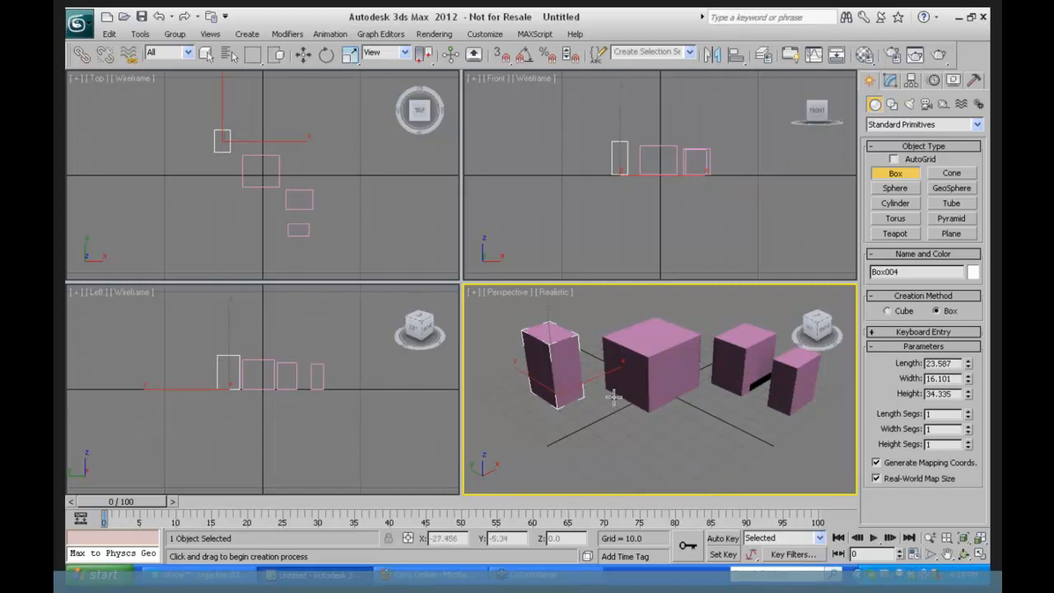
pyautogui.click(896, 174)
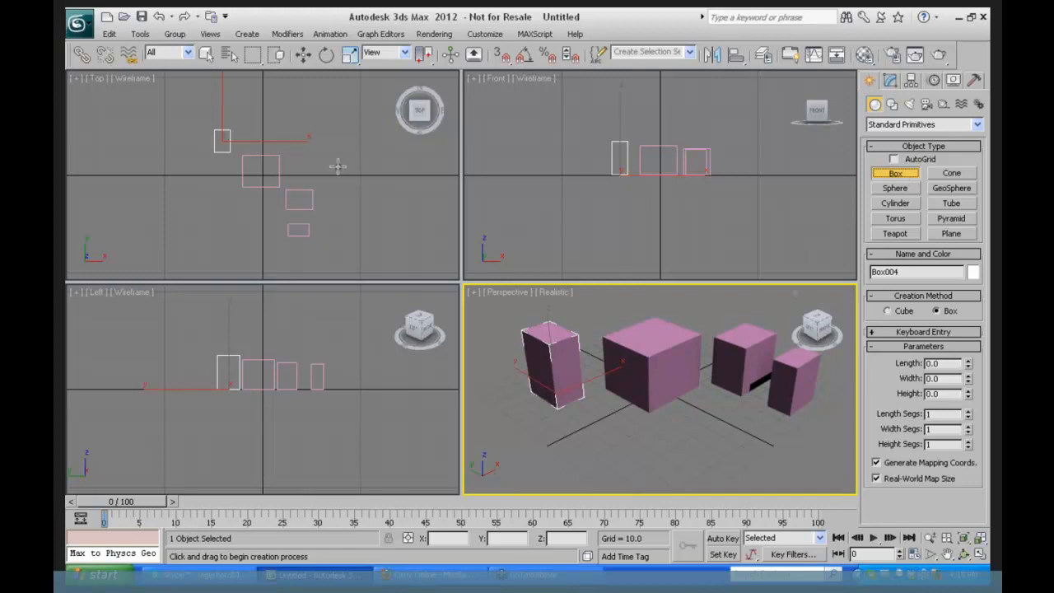
pyautogui.click(302, 55)
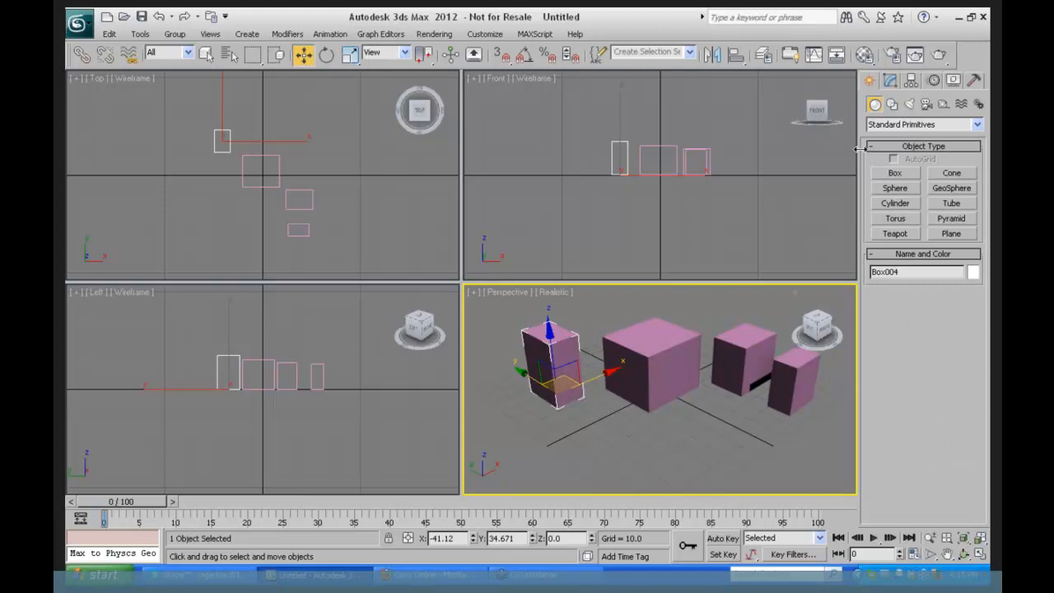
pyautogui.click(897, 174)
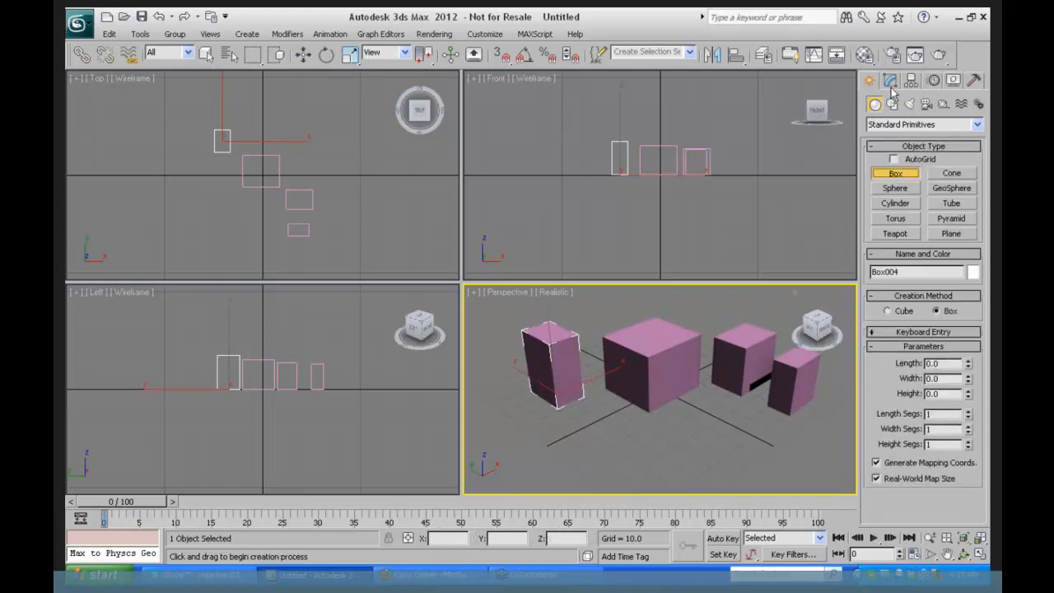
# - Undo the creation of the three additional boxes, keeping only the first box
pyautogui.click(889, 80)
pyautogui.click(869, 81)
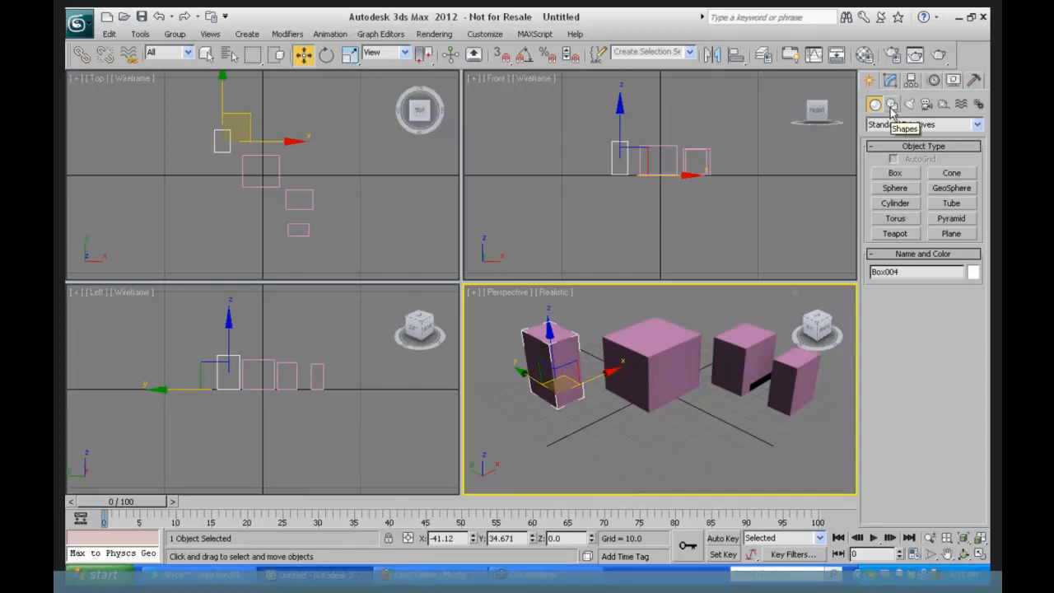
pyautogui.click(895, 173)
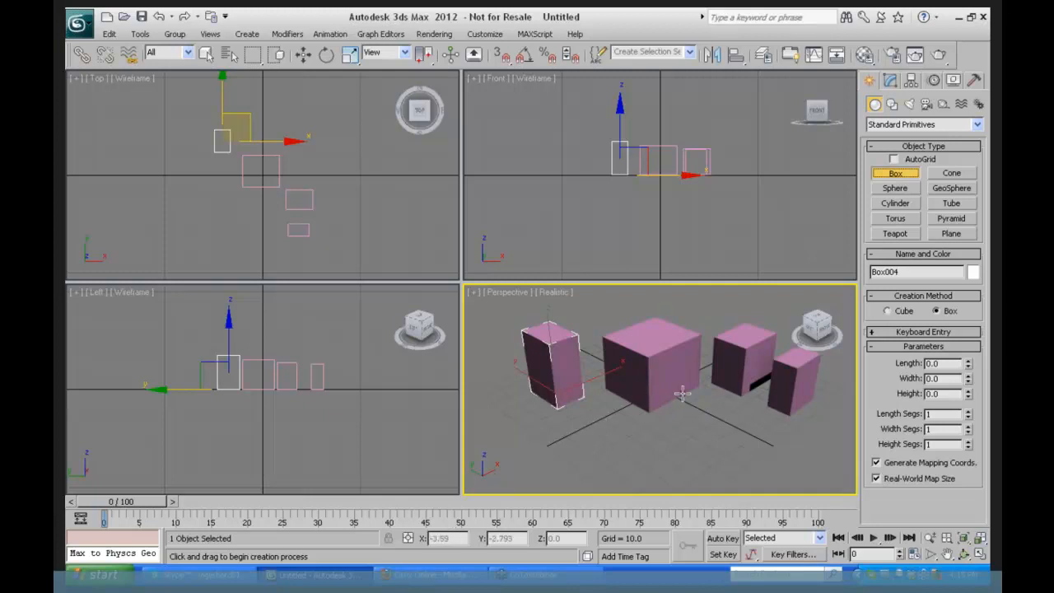
pyautogui.hotkey('ctrl', 'z')
pyautogui.hotkey('ctrl', 'z')
pyautogui.hotkey('ctrl', 'z')
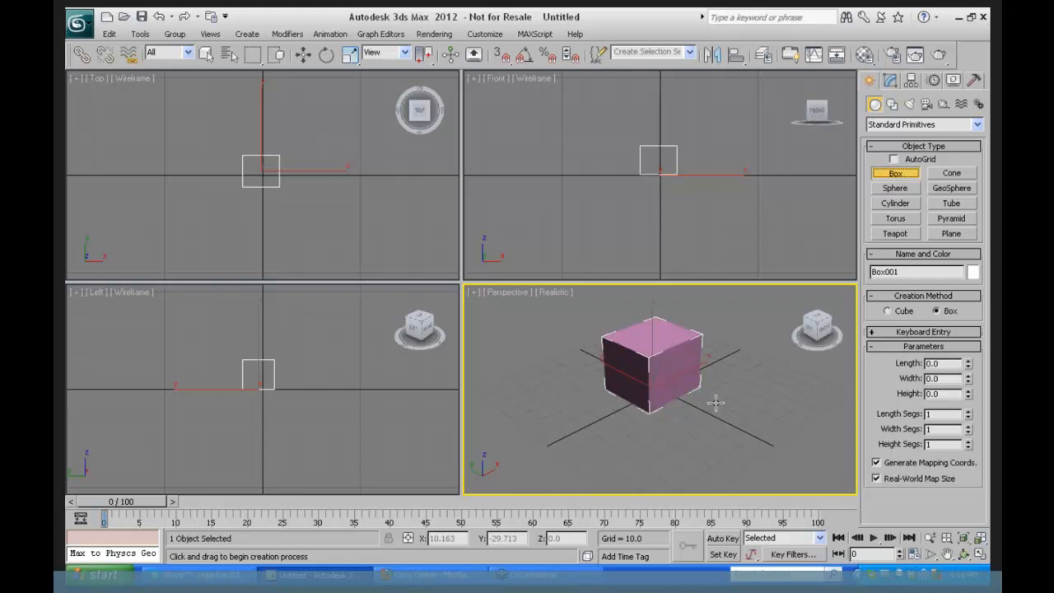
# - Modify the remaining box's dimensions to height 15.6, width 24.79 and length 26.07
pyautogui.click(968, 359)
pyautogui.moveTo(971, 293); pyautogui.dragTo(950, 391)
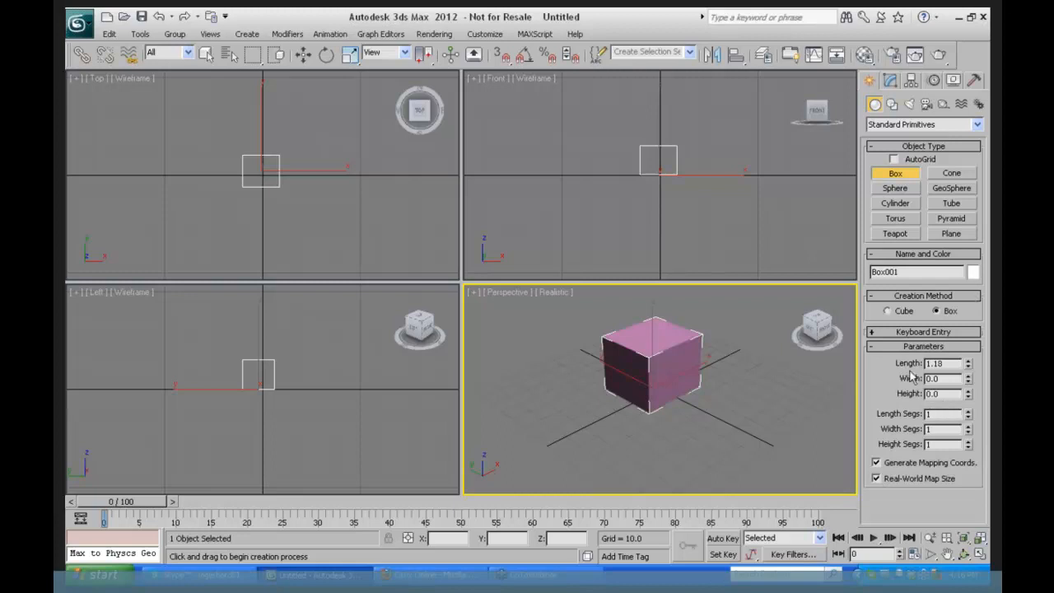
pyautogui.click(891, 80)
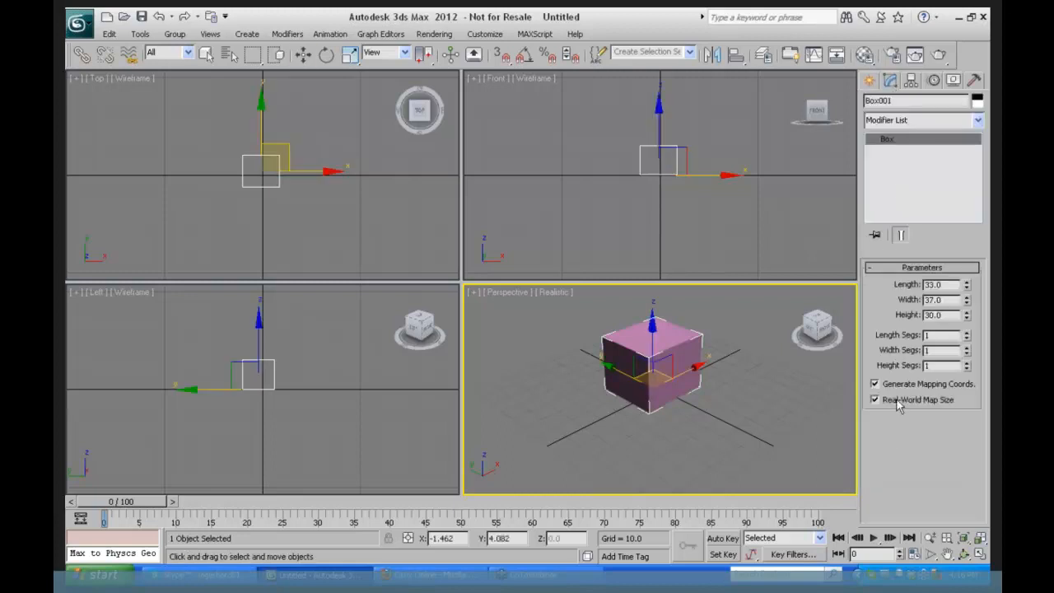
pyautogui.press('w')
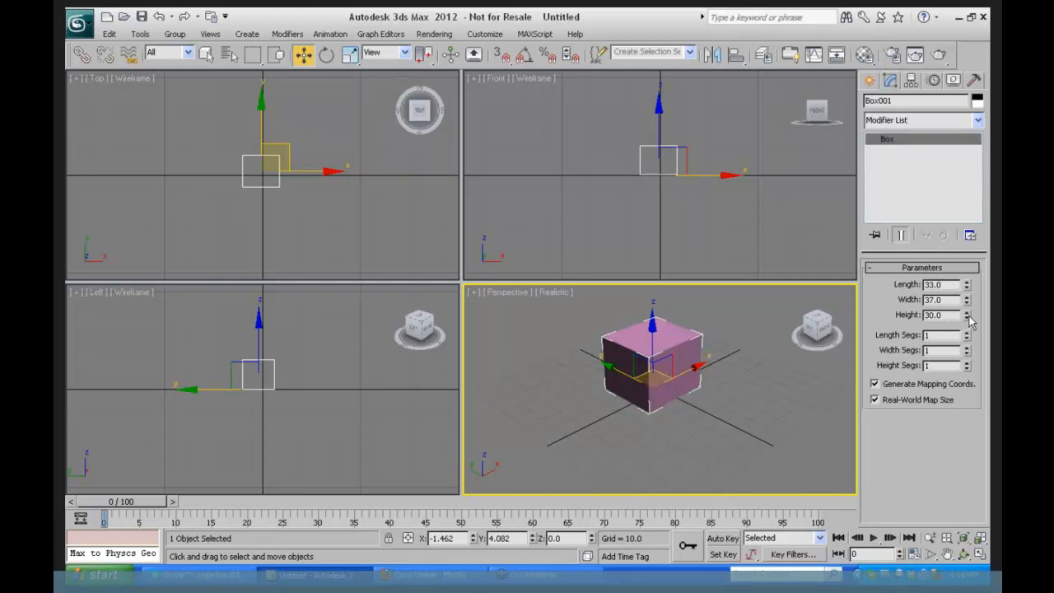
pyautogui.moveTo(967, 317); pyautogui.dragTo(966, 341)
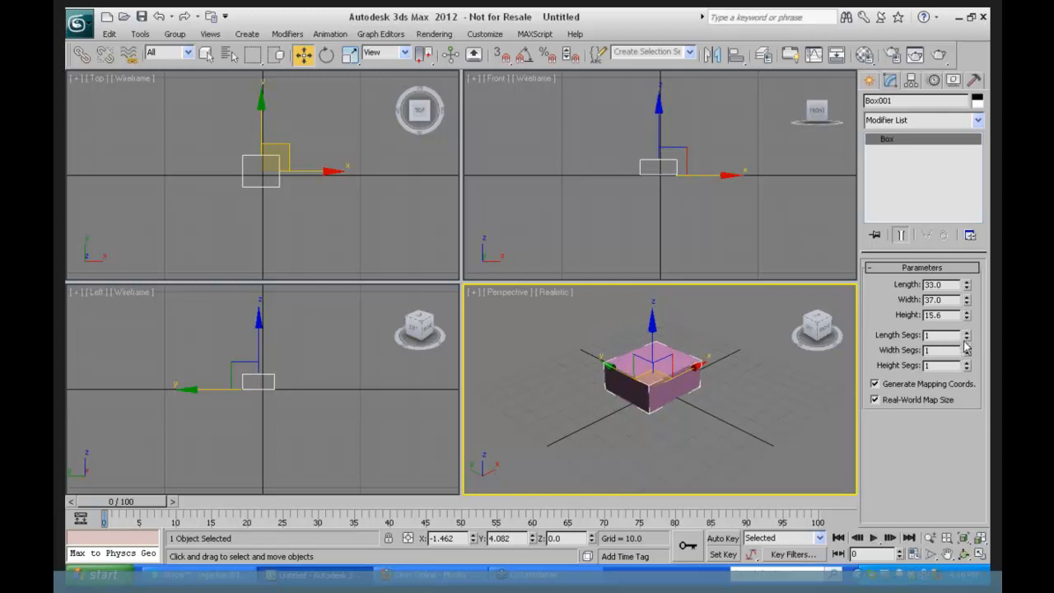
pyautogui.moveTo(966, 301); pyautogui.dragTo(965, 323)
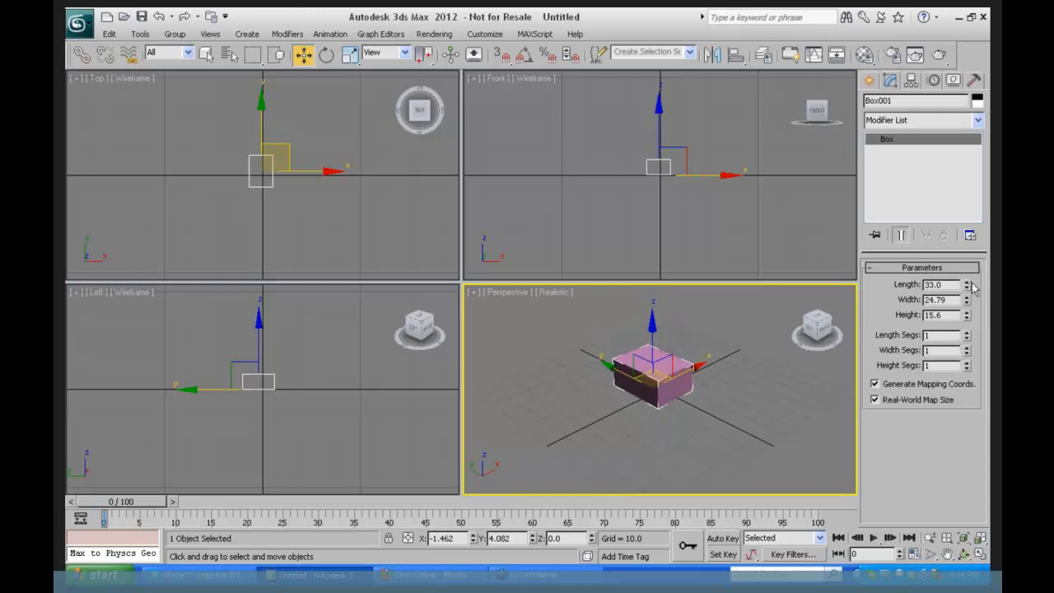
pyautogui.moveTo(966, 283); pyautogui.dragTo(966, 286)
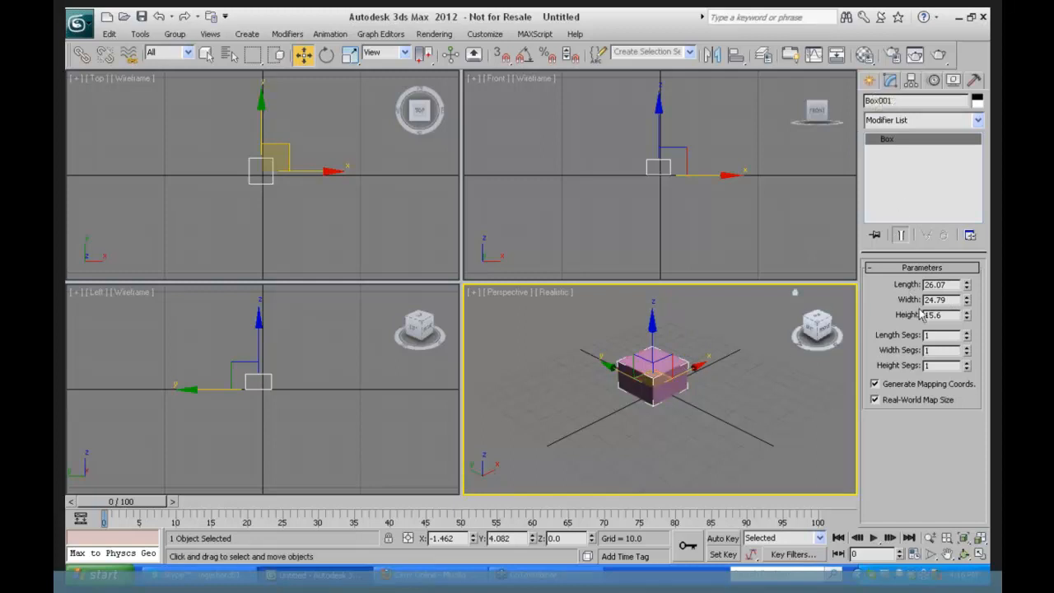
# - Enter exact dimensions for the box: length 26, width 25 and height 15
pyautogui.moveTo(935, 284); pyautogui.dragTo(965, 285)
pyautogui.press('Tab')
pyautogui.write('25')
pyautogui.press('Tab')
pyautogui.write('15')
pyautogui.press('Tab')
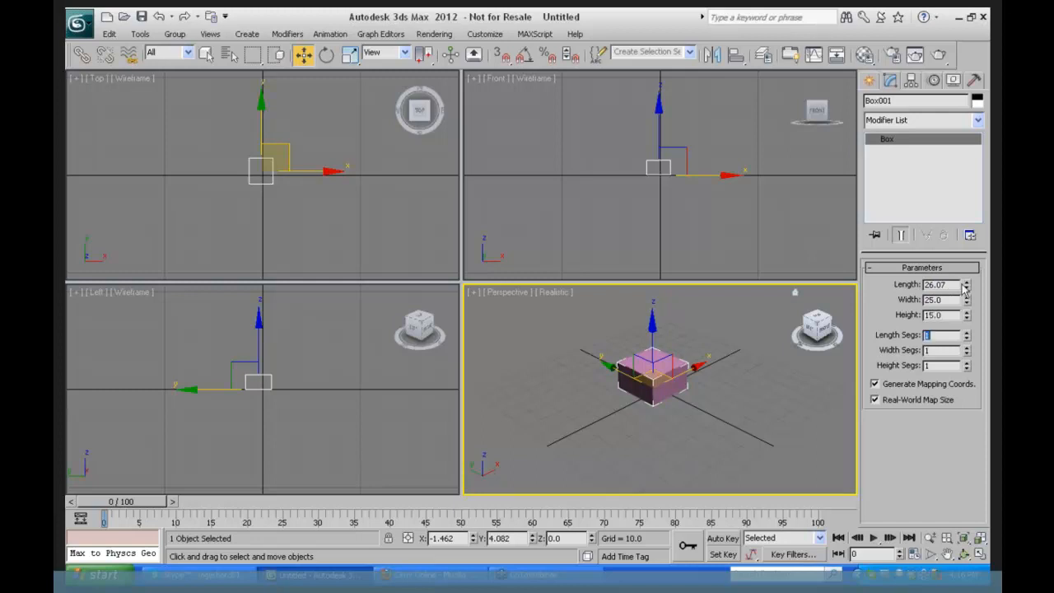
pyautogui.moveTo(945, 285); pyautogui.dragTo(895, 283)
pyautogui.write('26')
pyautogui.press('Tab')
# - Raise the box's height to 34.35 and its length segments to 4
pyautogui.moveTo(967, 316); pyautogui.dragTo(969, 226)
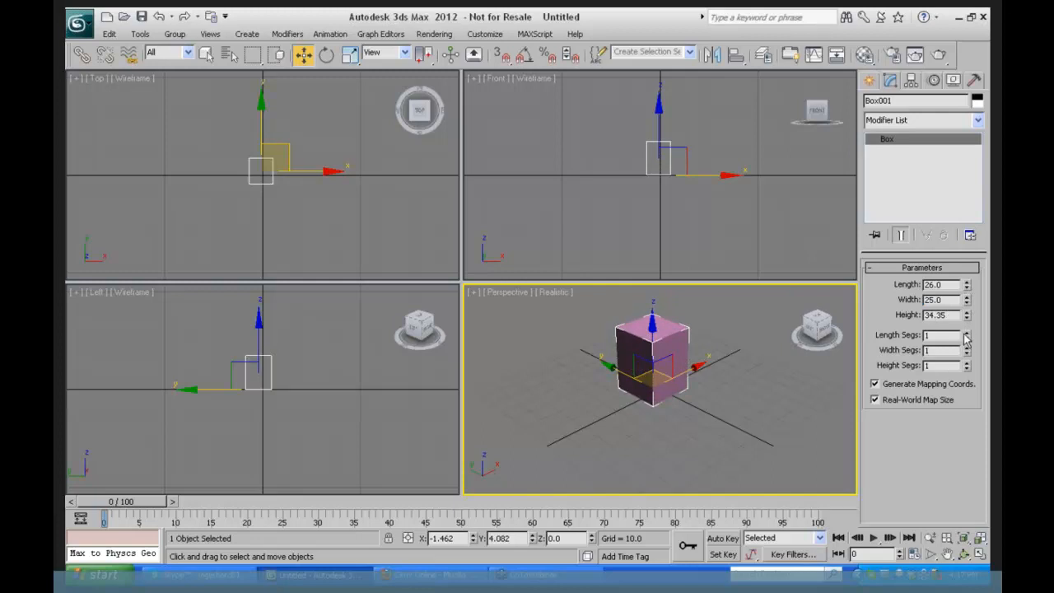
pyautogui.moveTo(967, 337); pyautogui.dragTo(972, 307)
pyautogui.click(980, 537)
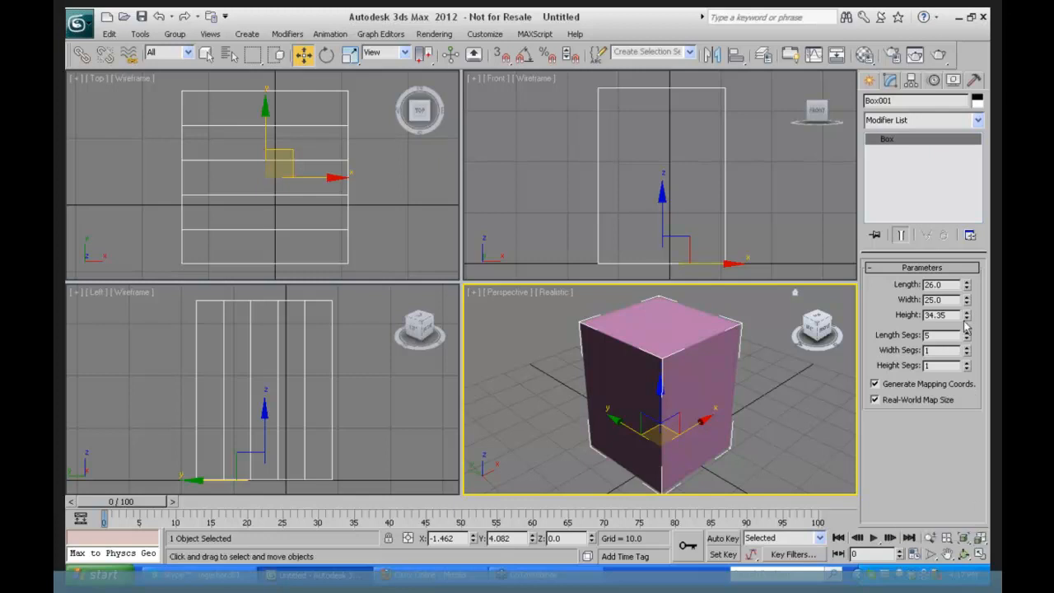
pyautogui.moveTo(966, 333)
pyautogui.mouseDown()
pyautogui.moveTo(968, 302)
pyautogui.moveTo(971, 340)
pyautogui.mouseUp()
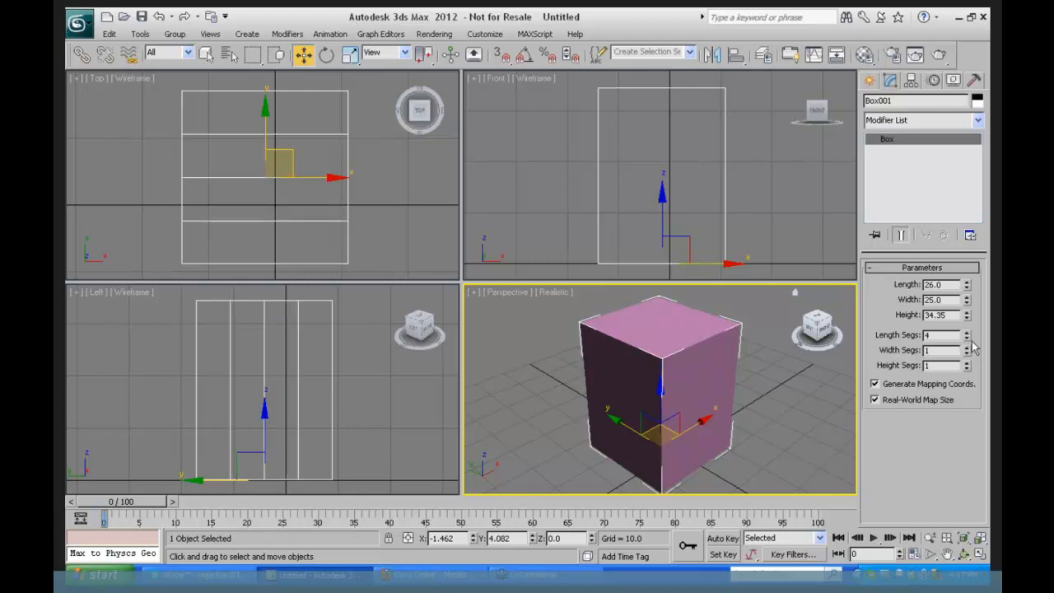
# - Display edged faces in the Perspective view and reduce the box's length segments to 1
pyautogui.click(553, 292)
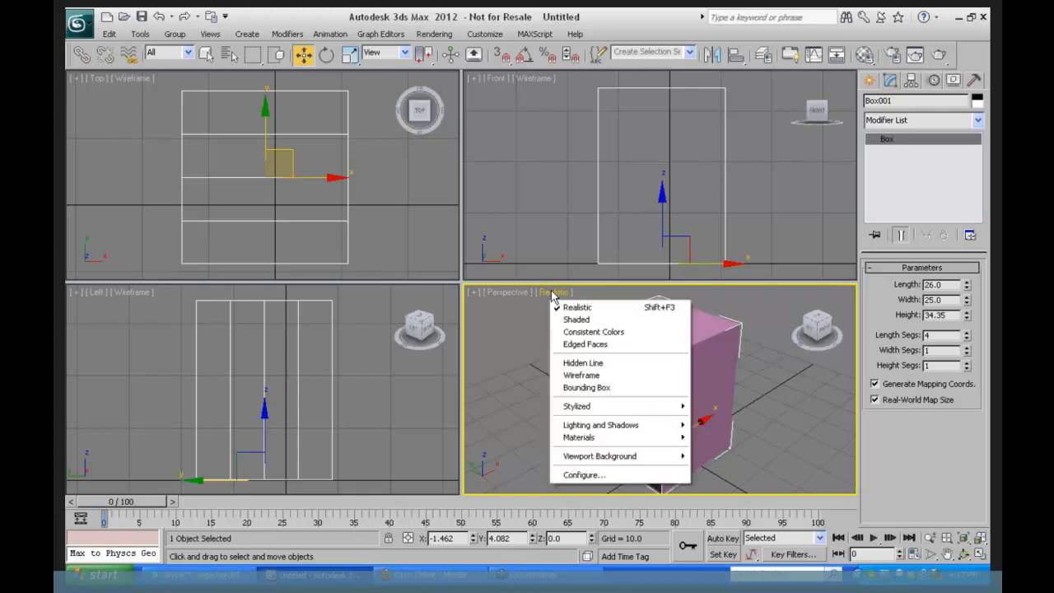
pyautogui.click(585, 344)
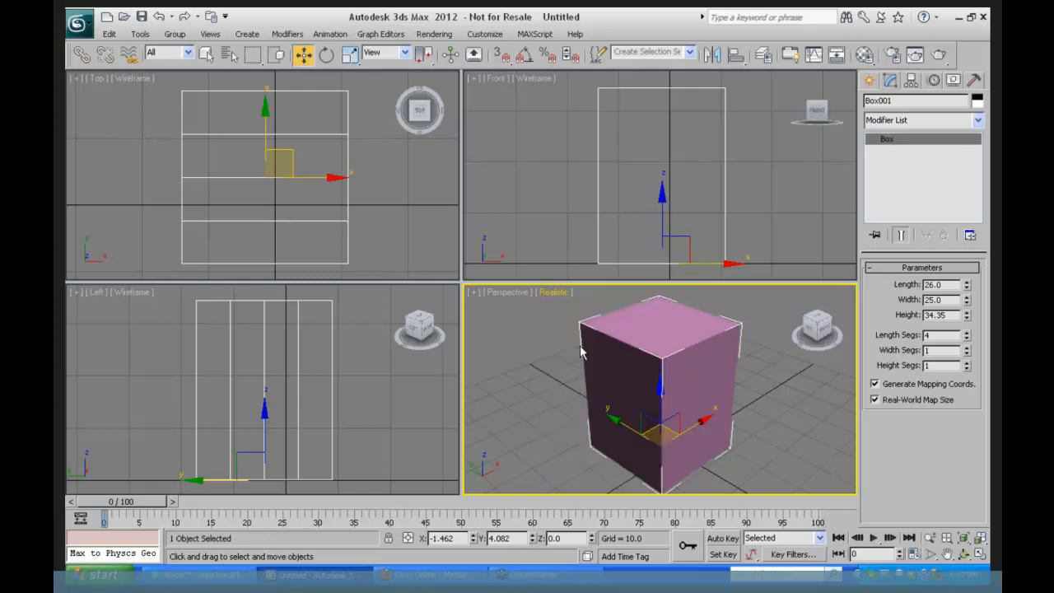
pyautogui.click(966, 338)
pyautogui.click(966, 339)
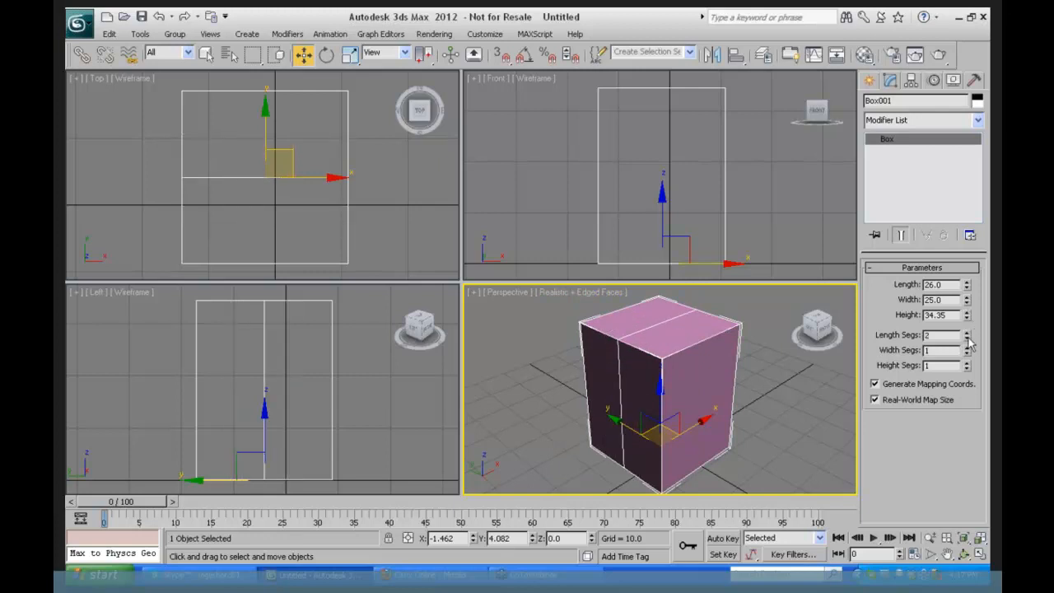
pyautogui.click(966, 337)
# - Increase the box's height segments to 7
pyautogui.click(967, 363)
pyautogui.click(968, 363)
pyautogui.click(967, 363)
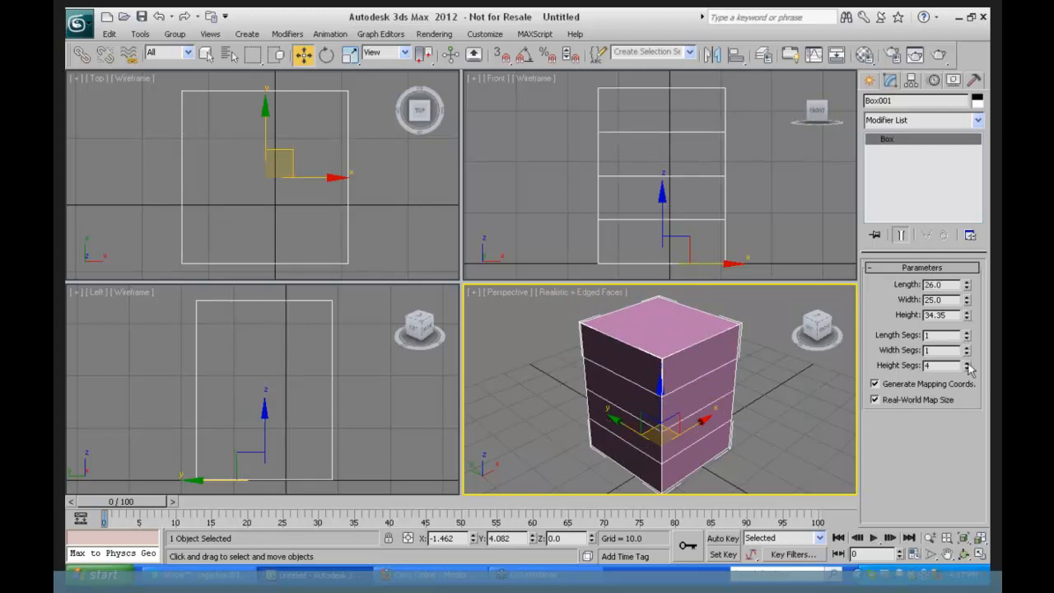
pyautogui.click(967, 363)
pyautogui.click(967, 363)
pyautogui.click(967, 363)
# - Increase the box's width segments and length segments to 5 each
pyautogui.click(967, 346)
pyautogui.click(967, 346)
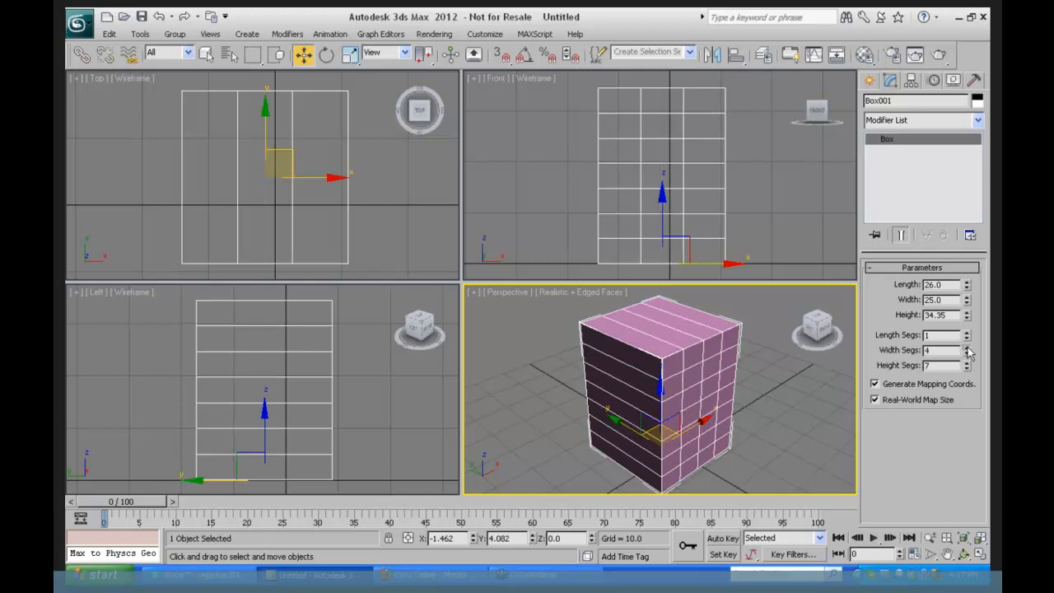
pyautogui.click(967, 346)
pyautogui.click(967, 347)
pyautogui.click(967, 331)
pyautogui.click(967, 331)
pyautogui.click(967, 332)
pyautogui.click(967, 332)
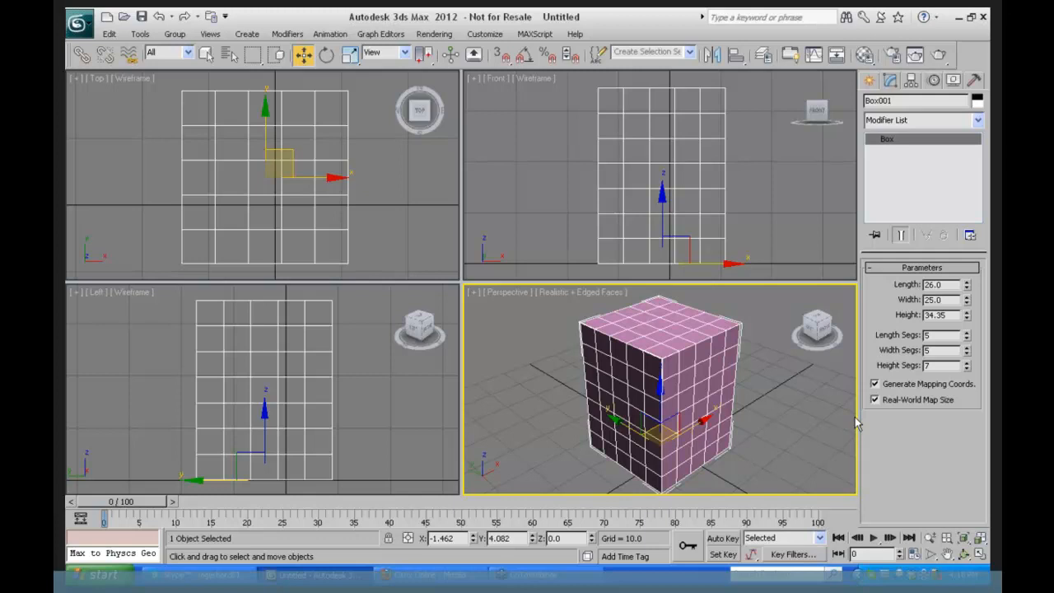
# - Turn Edged Faces off in the Perspective view and switch it back on
pyautogui.click(591, 291)
pyautogui.click(595, 342)
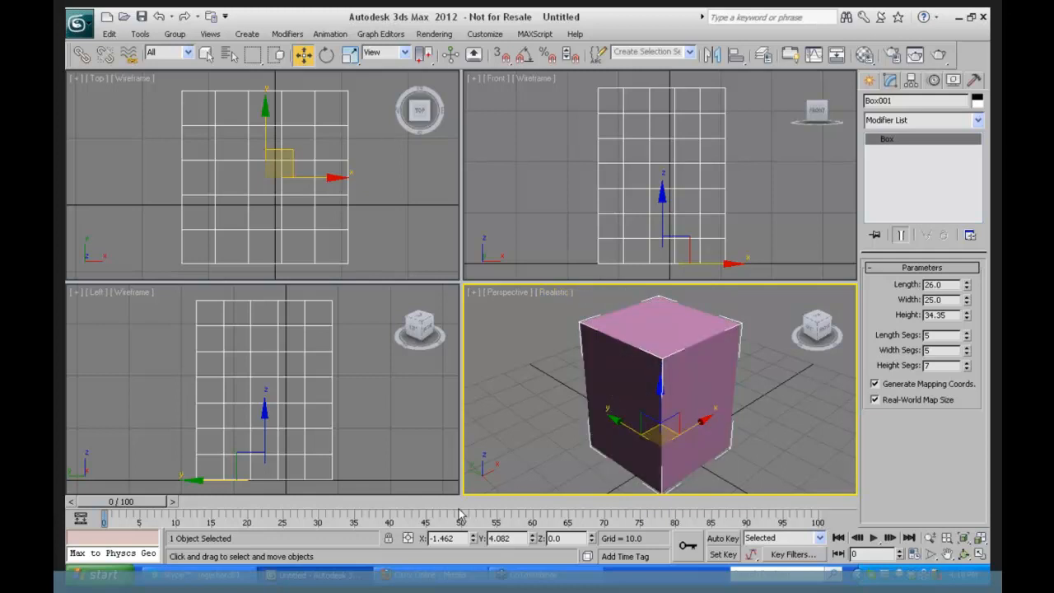
pyautogui.click(553, 292)
pyautogui.click(591, 344)
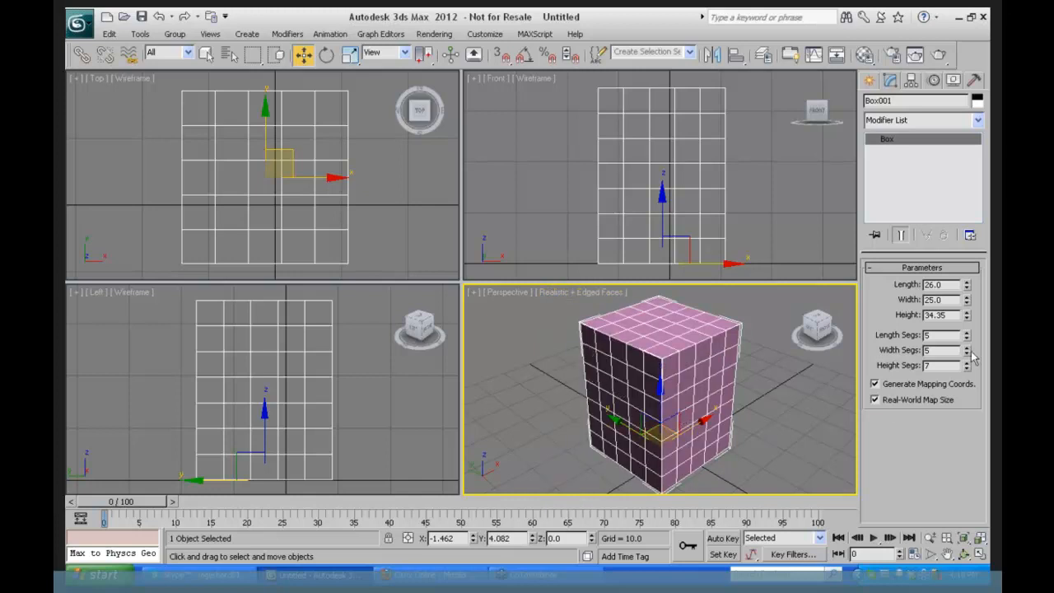
# - Draw a second box about 17 × 21 × 24 to the right of the first in Perspective
pyautogui.click(869, 80)
pyautogui.click(894, 171)
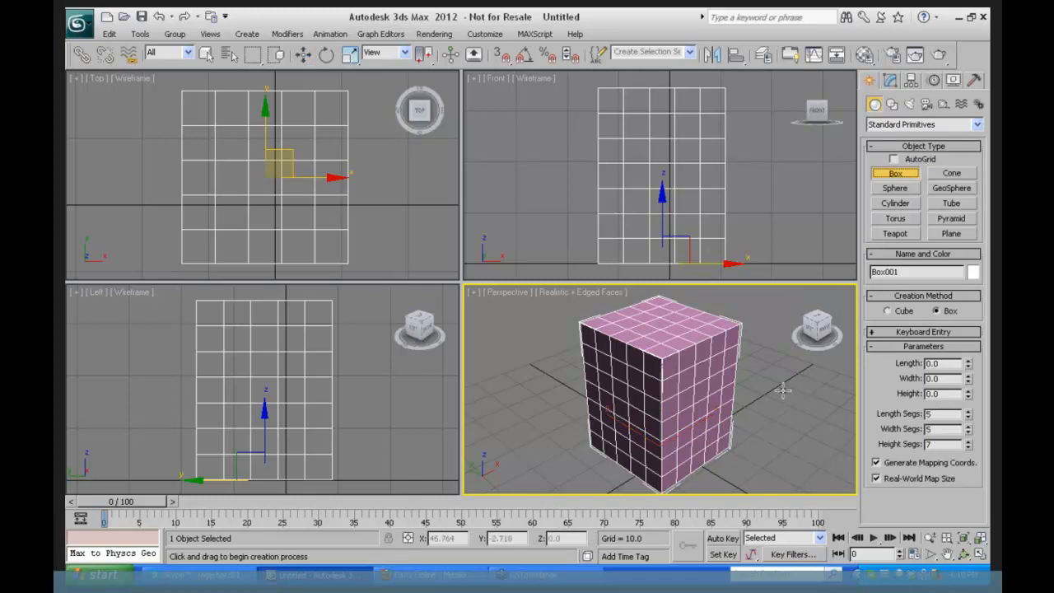
pyautogui.moveTo(783, 390); pyautogui.dragTo(794, 439)
pyautogui.click(777, 362)
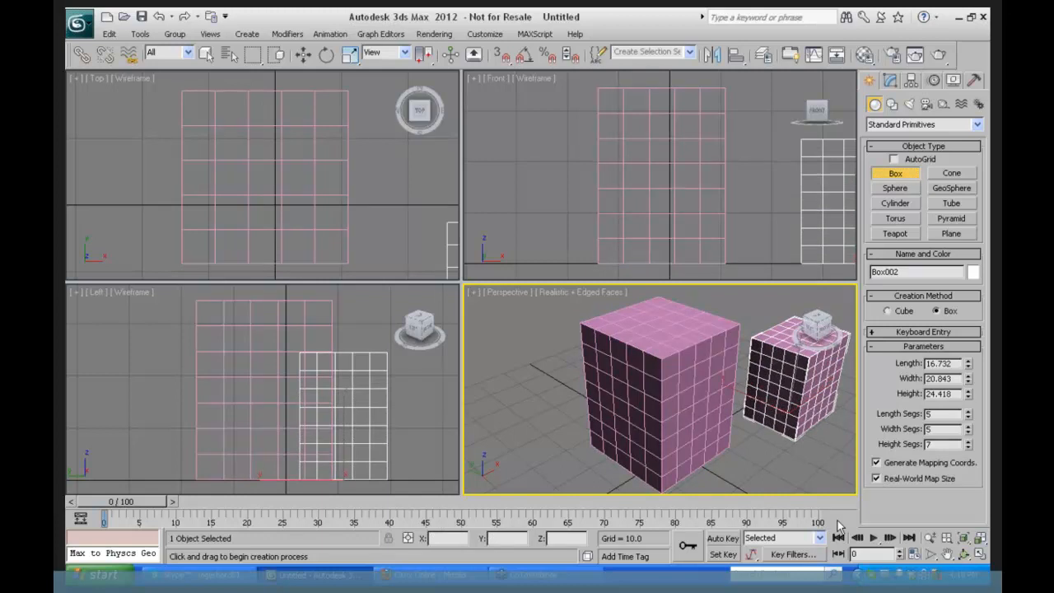
# - Reset the second box's length, width and height segments to 1
pyautogui.rightClick(968, 417)
pyautogui.rightClick(968, 431)
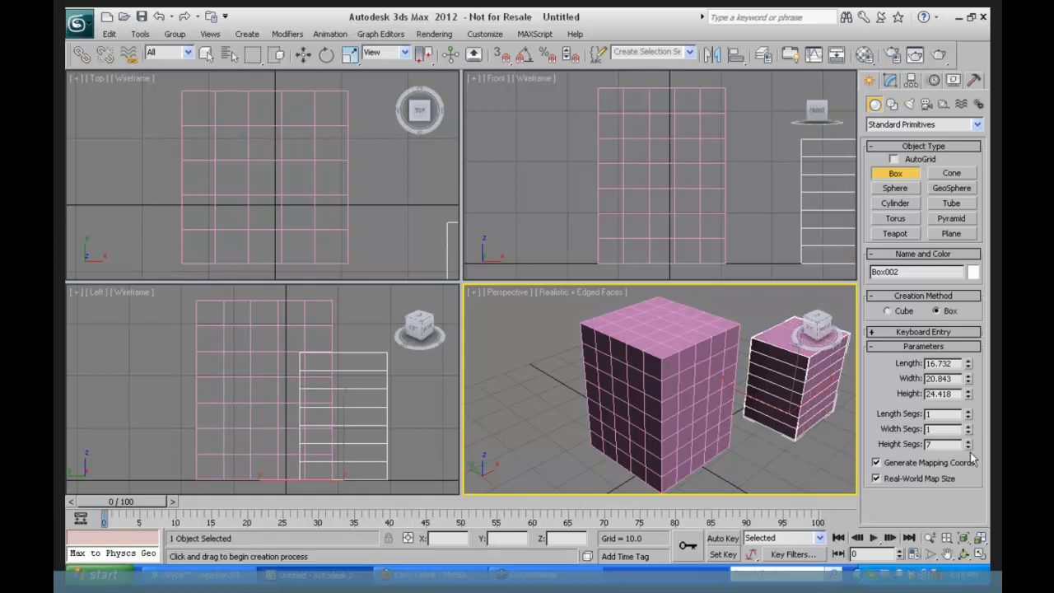
pyautogui.rightClick(968, 445)
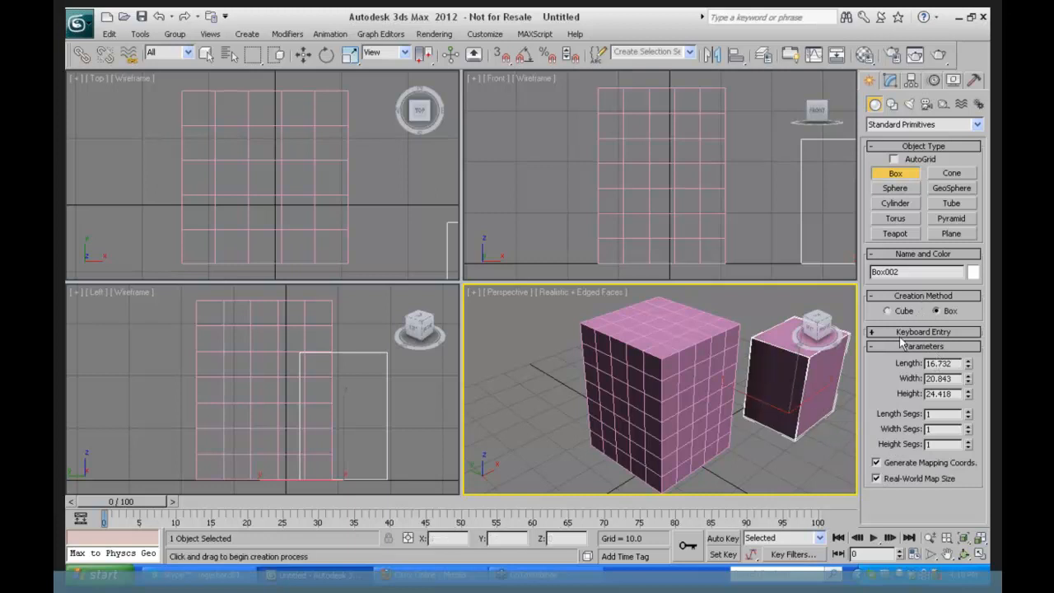
# - Draw a cone left of the boxes in Perspective, with radii about 16.4 and 7.1 and height about 23
pyautogui.click(929, 537)
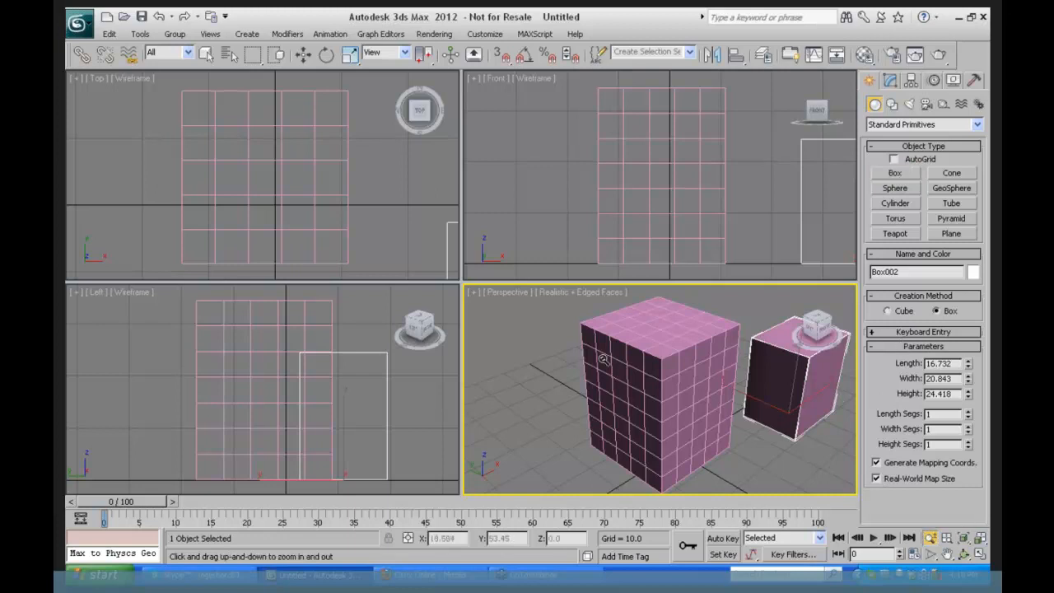
pyautogui.moveTo(622, 363); pyautogui.dragTo(627, 453)
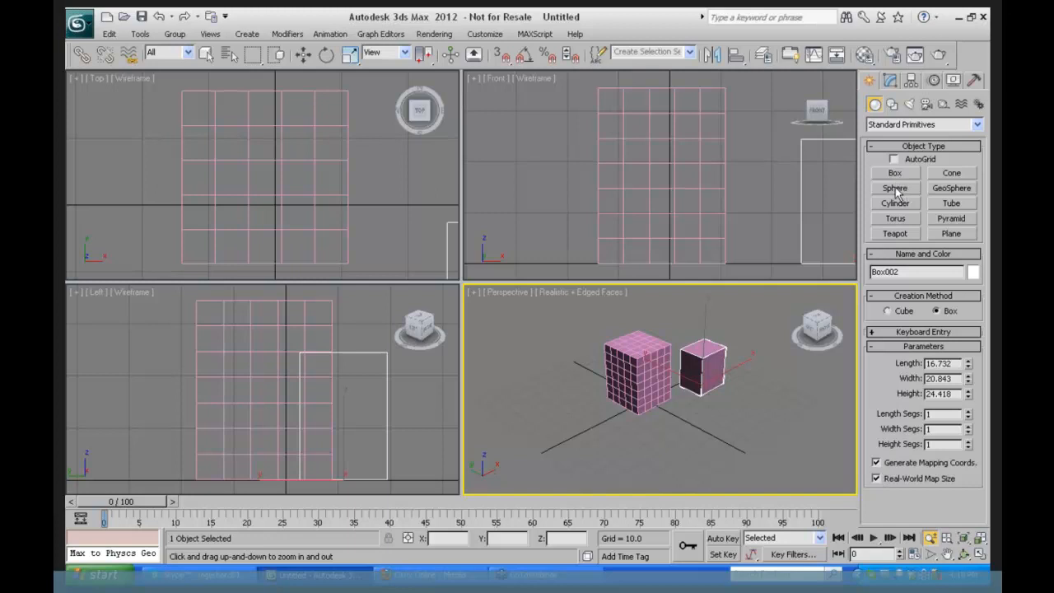
pyautogui.click(949, 174)
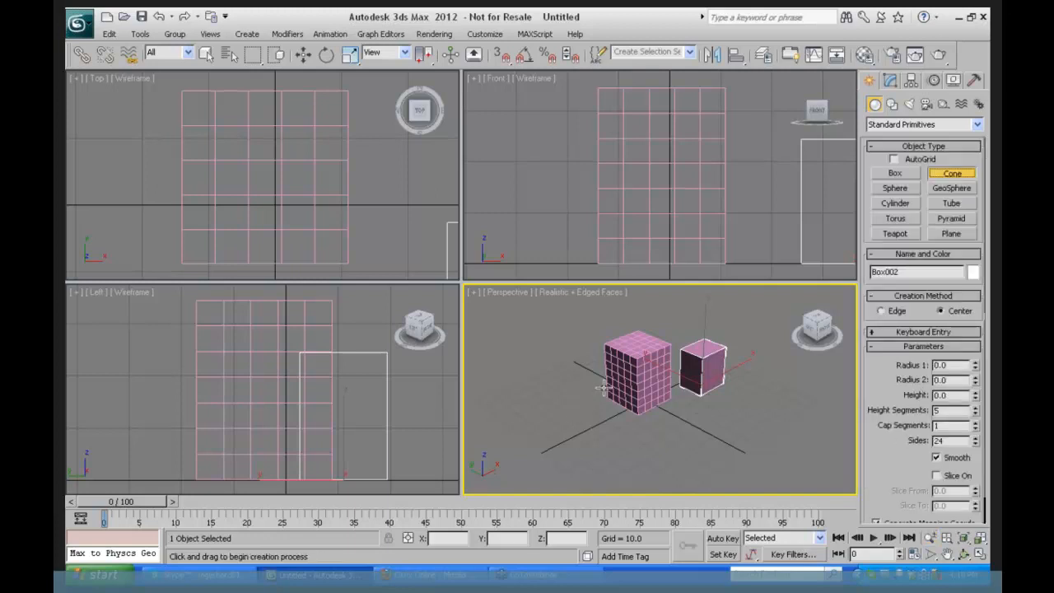
pyautogui.moveTo(547, 425); pyautogui.dragTo(558, 433)
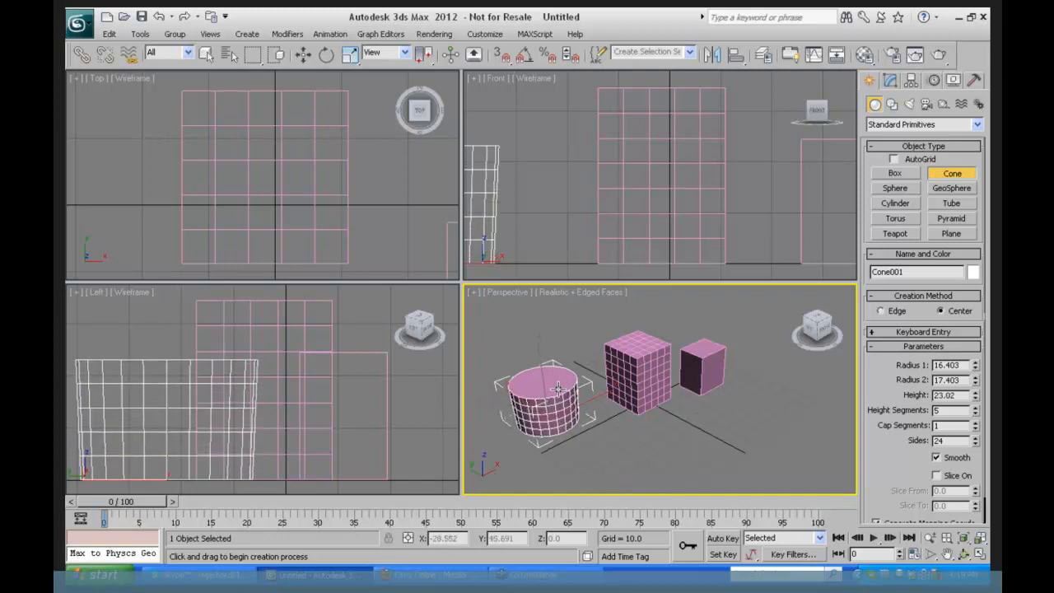
pyautogui.click(558, 386)
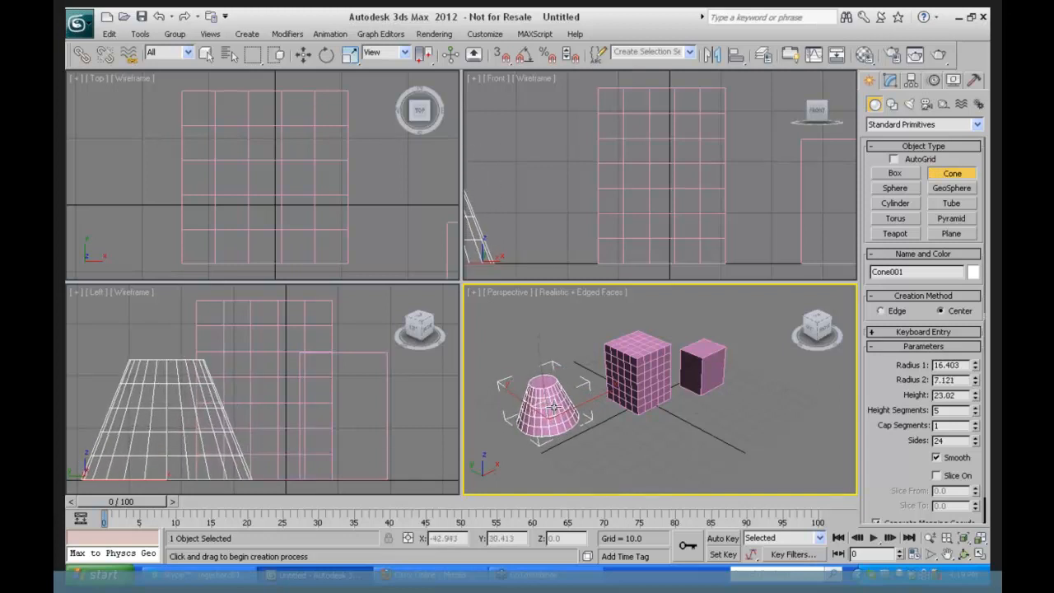
pyautogui.click(603, 420)
# - Set the cone's height to 40.515, its cap segments to 4 and its sides to 15
pyautogui.moveTo(976, 391); pyautogui.dragTo(974, 410)
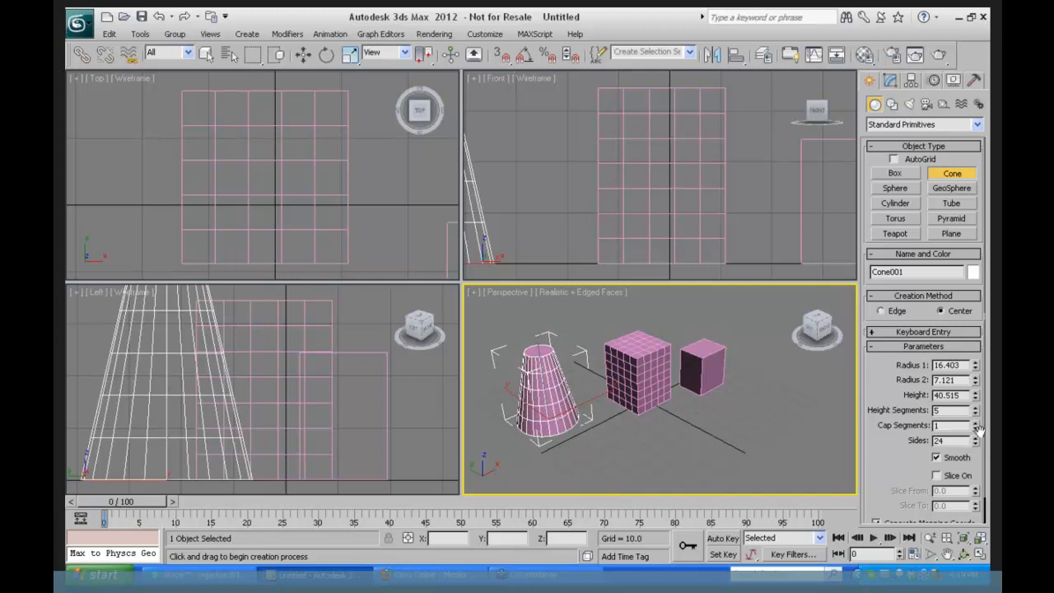
pyautogui.click(974, 423)
pyautogui.moveTo(976, 442); pyautogui.dragTo(972, 507)
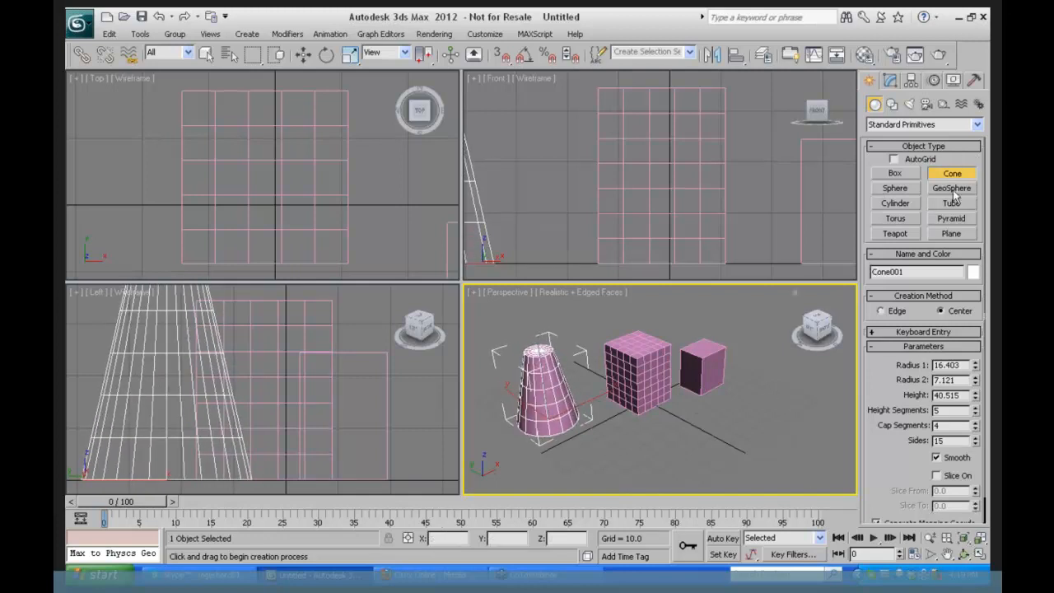
# - Draw a sphere with a radius of about 16.7 in front of the second box and reduce its segments to 21
pyautogui.click(895, 189)
pyautogui.moveTo(744, 422); pyautogui.dragTo(777, 427)
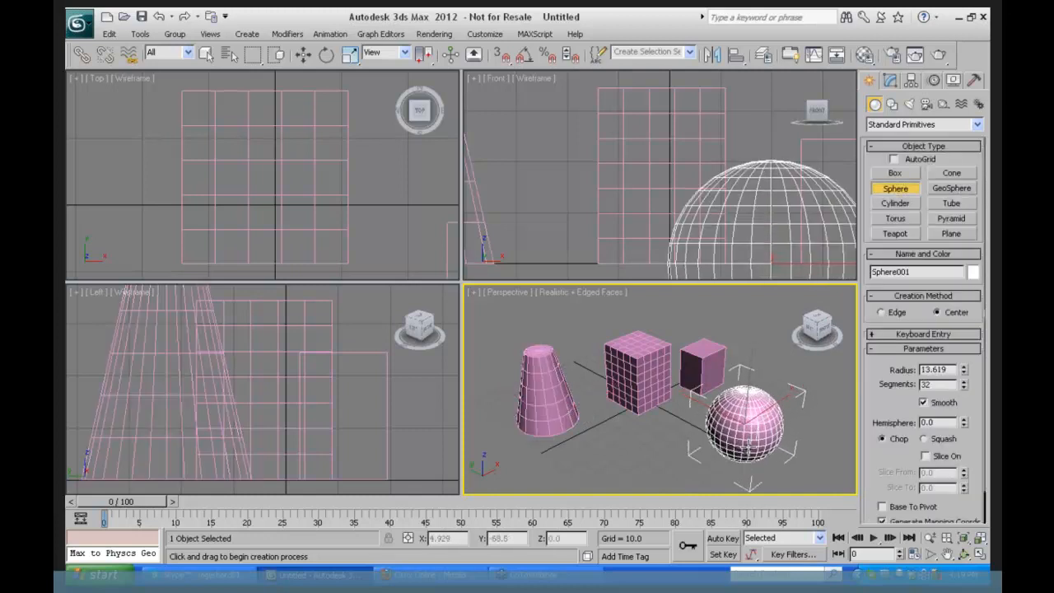
pyautogui.moveTo(964, 388); pyautogui.dragTo(959, 466)
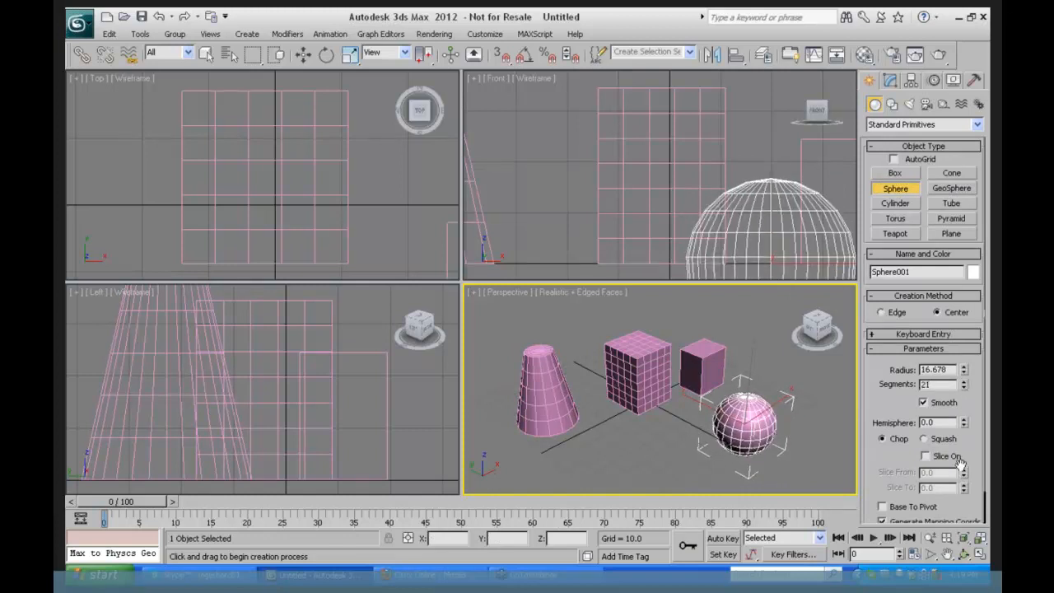
# - Draw a geosphere with a radius of about 17.7 in Perspective, in front of the first box and left of the sphere
pyautogui.click(951, 189)
pyautogui.moveTo(664, 436); pyautogui.dragTo(704, 461)
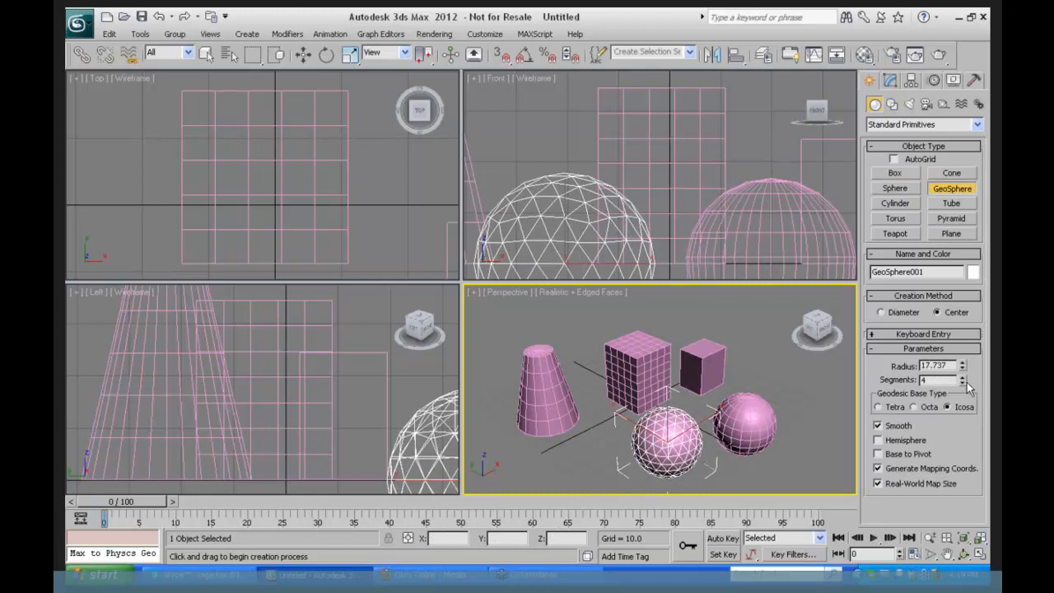
# - Try the Tetra, Octa and Icosa geodesic base types on the geosphere at 4 segments, ending with Tetra
pyautogui.click(962, 382)
pyautogui.moveTo(961, 383)
pyautogui.mouseDown()
pyautogui.moveTo(963, 364)
pyautogui.moveTo(962, 377)
pyautogui.mouseUp()
pyautogui.click(877, 406)
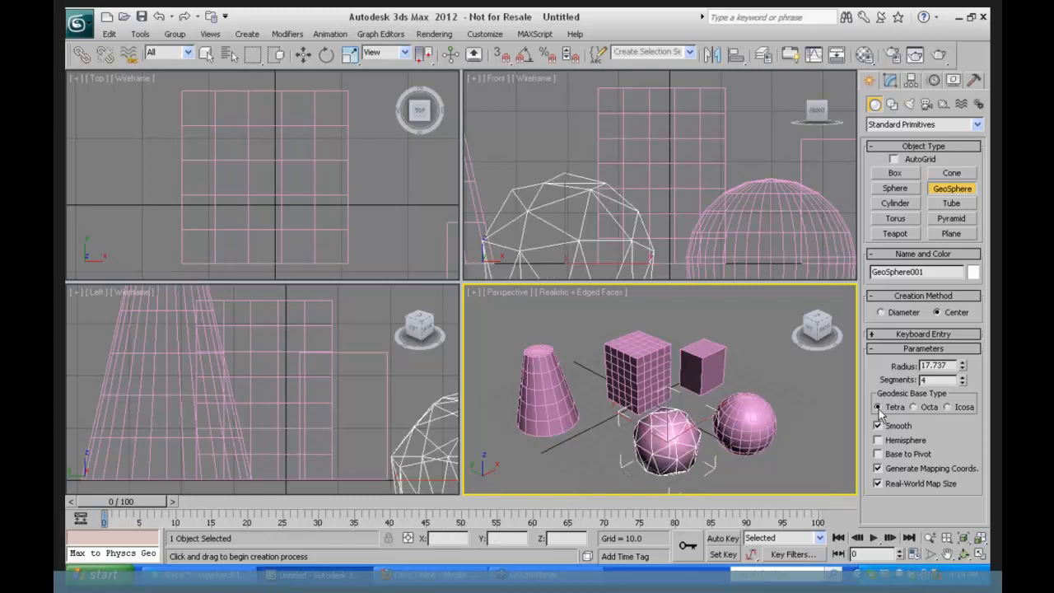
pyautogui.click(912, 407)
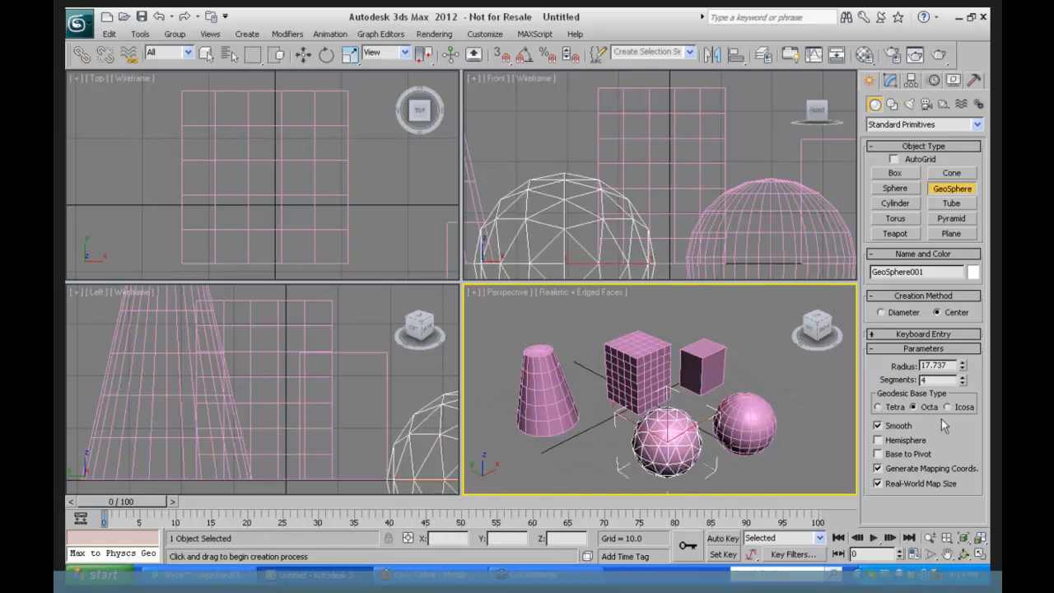
pyautogui.click(948, 406)
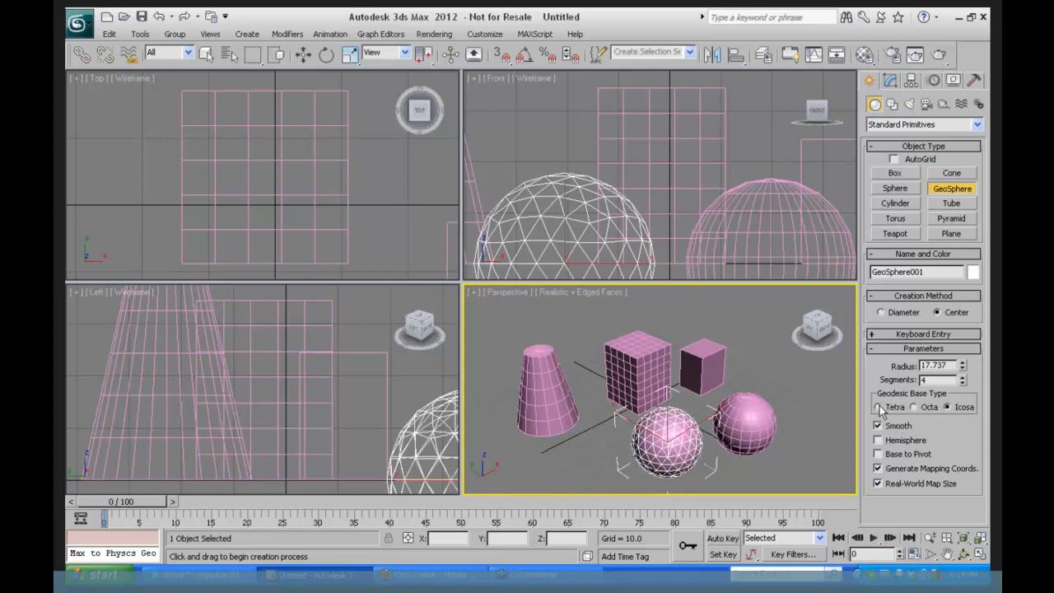
pyautogui.click(913, 407)
pyautogui.click(947, 407)
pyautogui.press('Left')
pyautogui.press('Left')
pyautogui.press('Left')
pyautogui.press('Left')
pyautogui.press('Left')
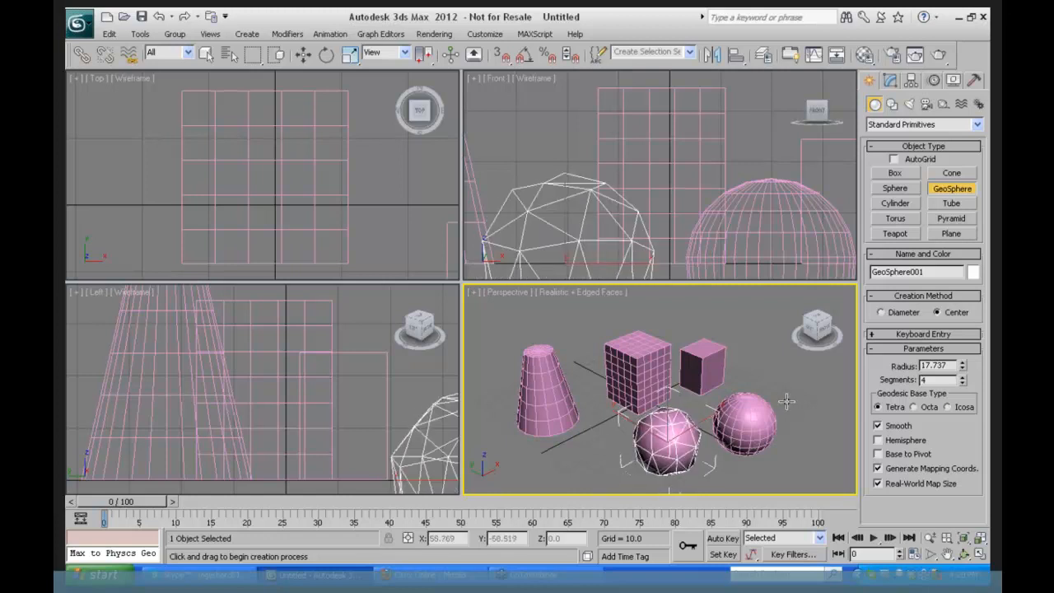
# - Undo the geosphere, sphere and cone creation in one go, and delete both remaining boxes to empty the scene
pyautogui.click(172, 18)
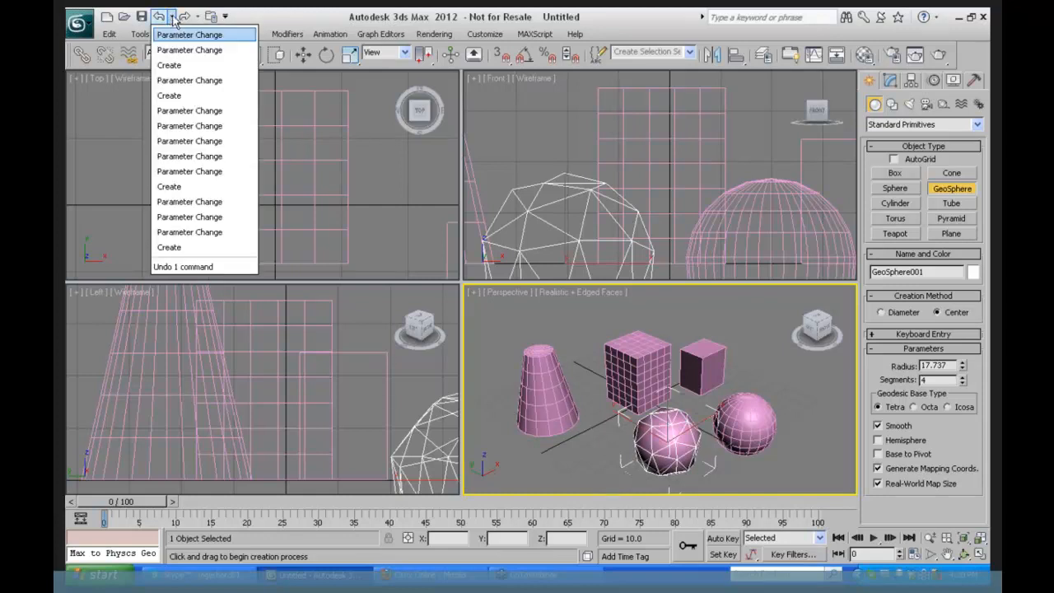
pyautogui.click(188, 239)
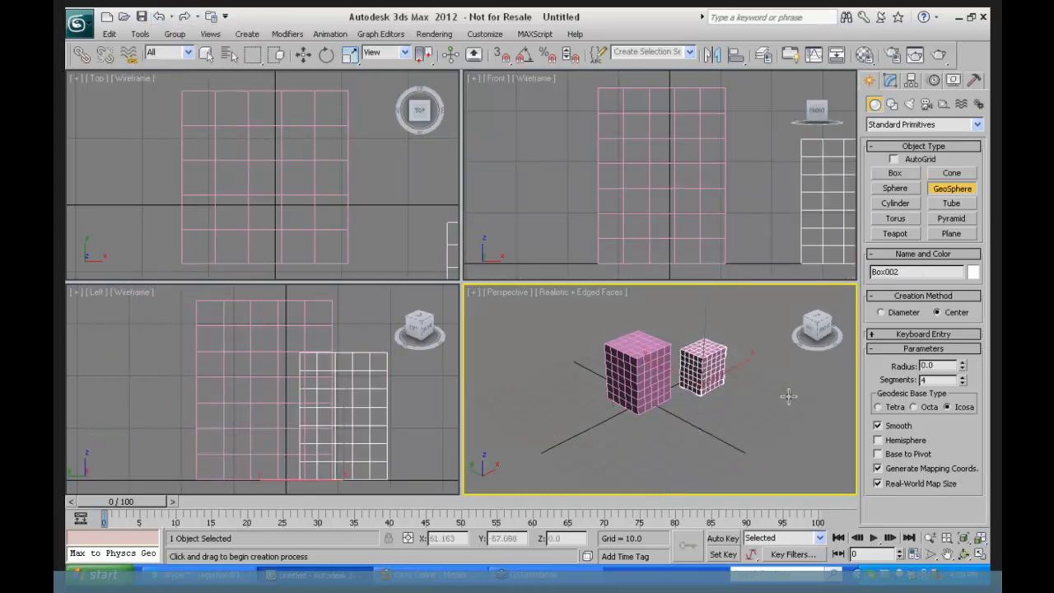
pyautogui.press('Delete')
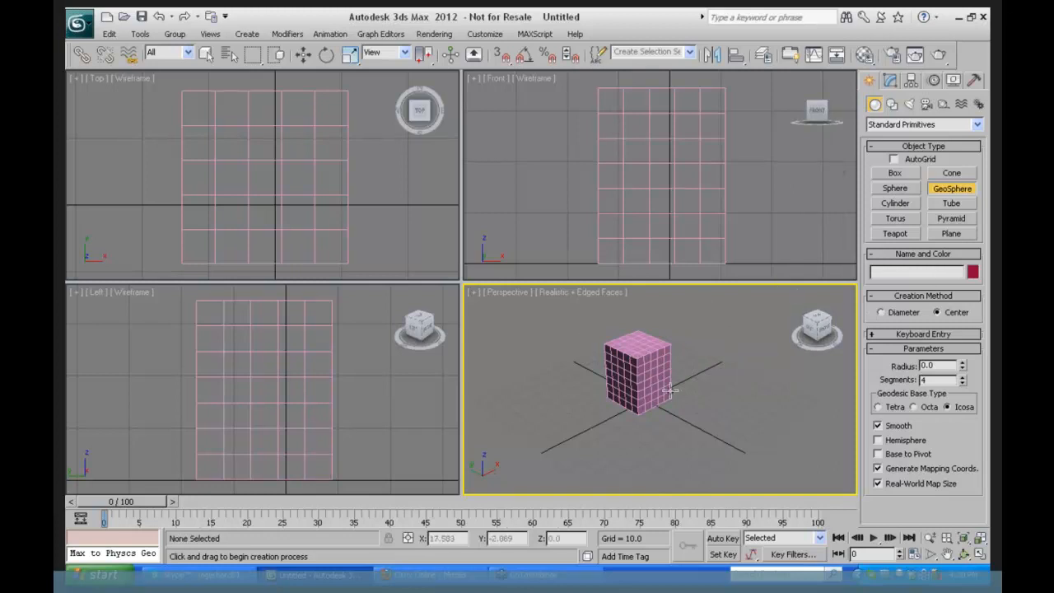
pyautogui.press('w')
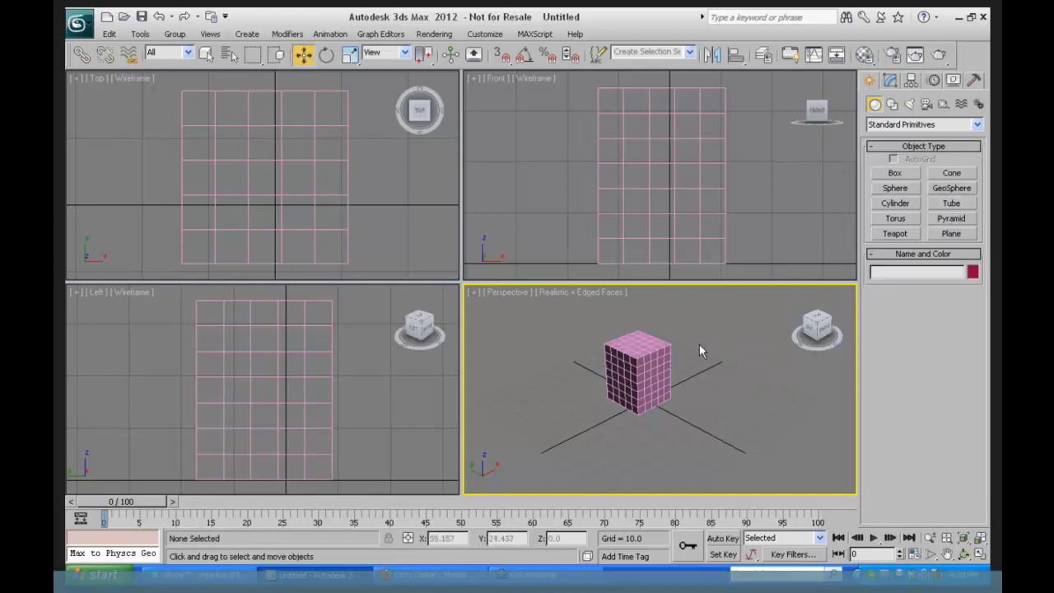
pyautogui.click(648, 363)
pyautogui.press('Delete')
# - Draw a box in the Perspective viewport, about 53.7 long, 46.3 wide and 16.1 high
pyautogui.click(894, 173)
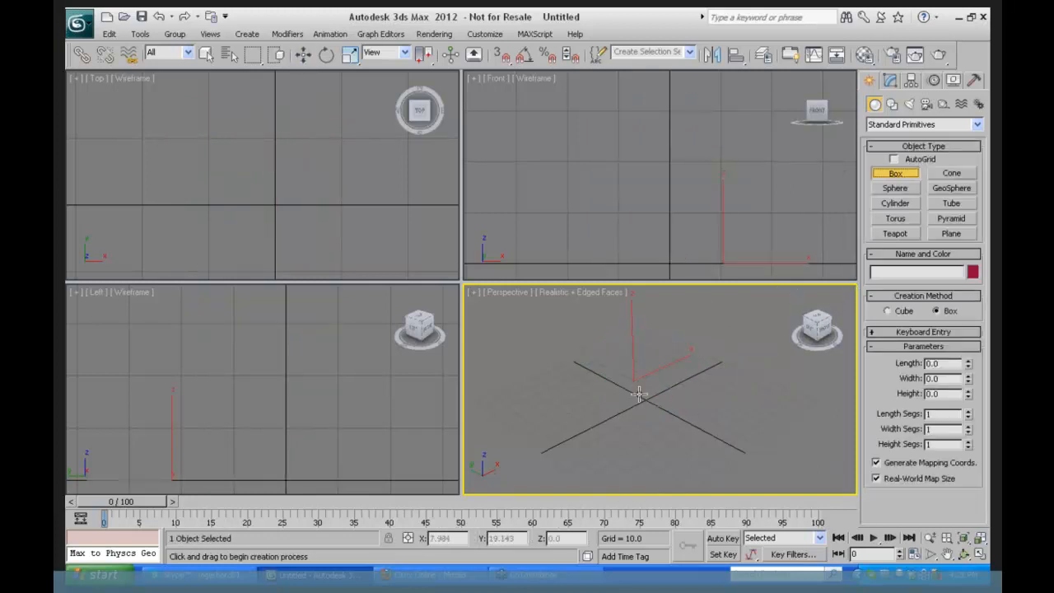
pyautogui.moveTo(639, 393); pyautogui.dragTo(637, 453)
pyautogui.click(633, 429)
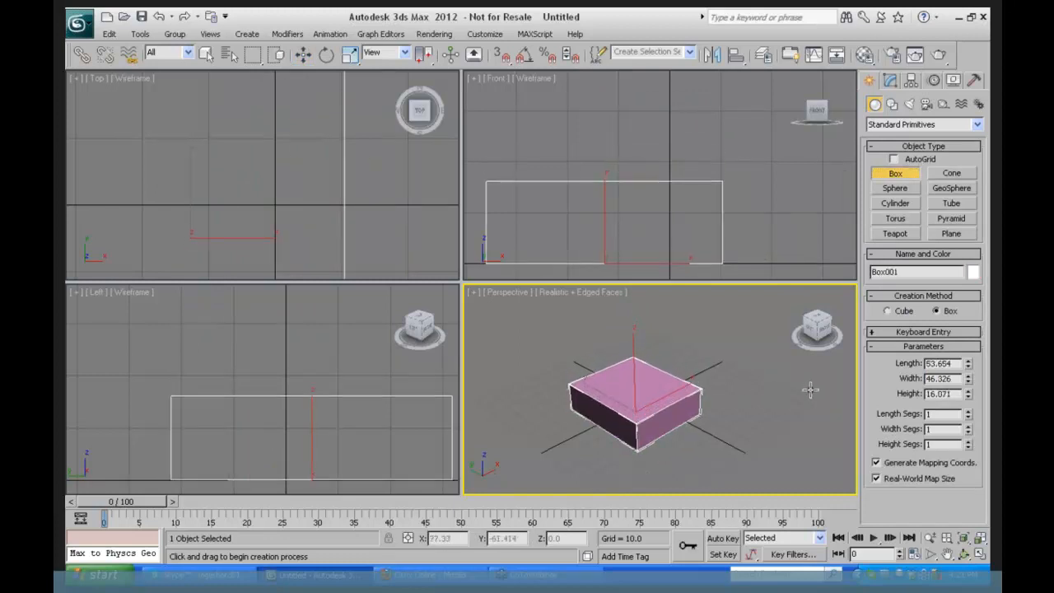
# - Increase the box's height to 24.588
pyautogui.click(979, 537)
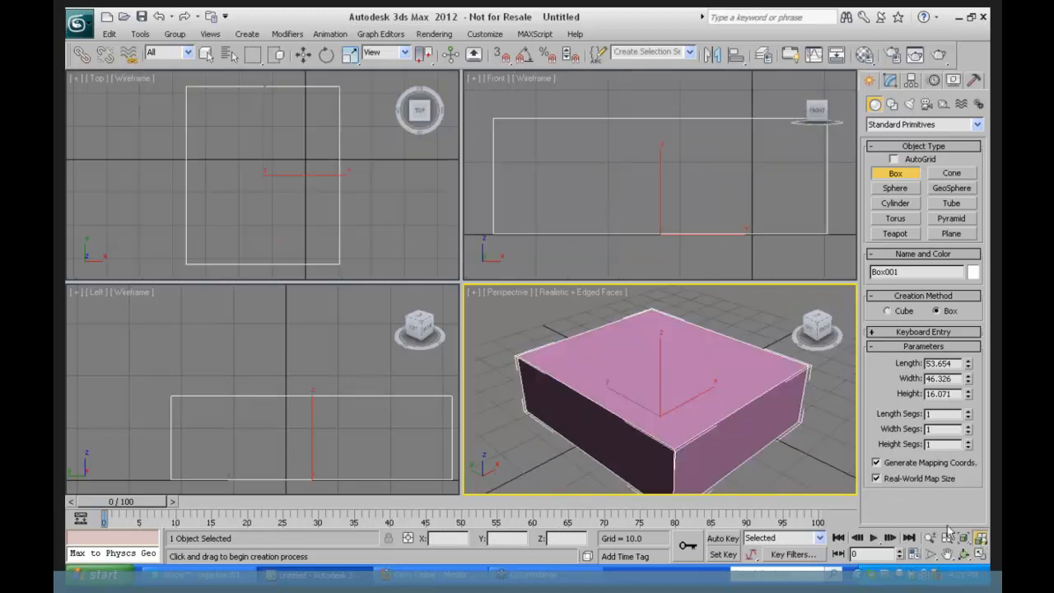
pyautogui.click(929, 537)
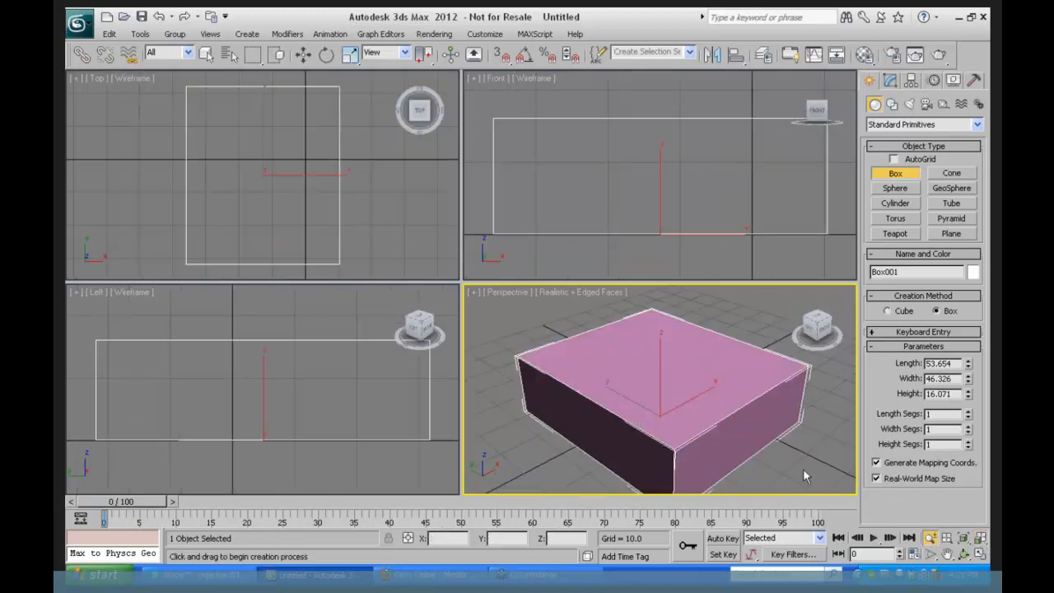
pyautogui.moveTo(656, 386); pyautogui.dragTo(657, 426)
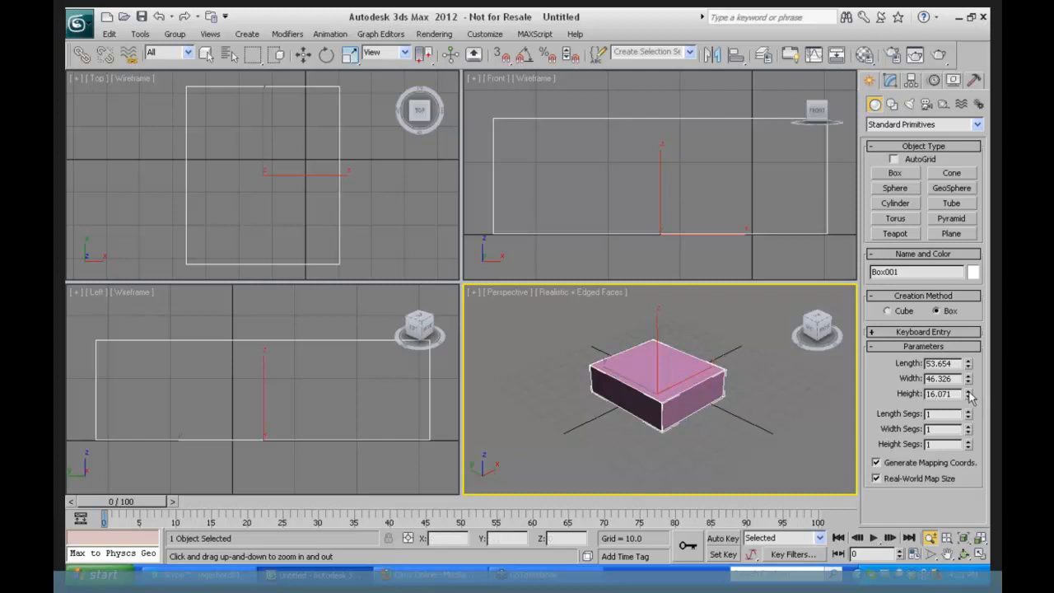
pyautogui.moveTo(969, 396); pyautogui.dragTo(980, 346)
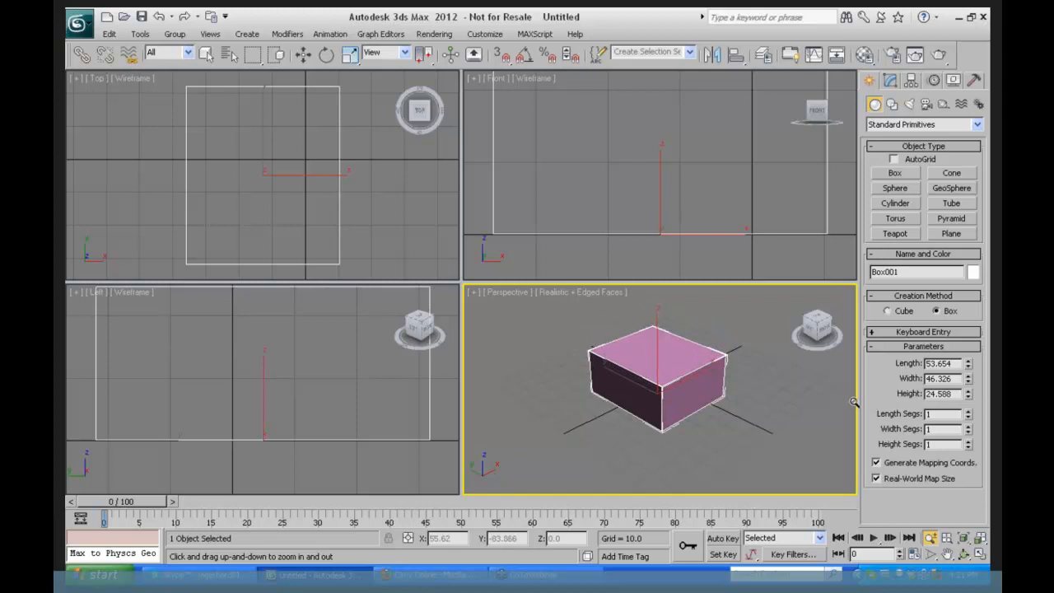
# - Delete the box and draw a new one in the Front viewport, about 12.2 long and 14.6 wide
pyautogui.press('Delete')
pyautogui.click(894, 173)
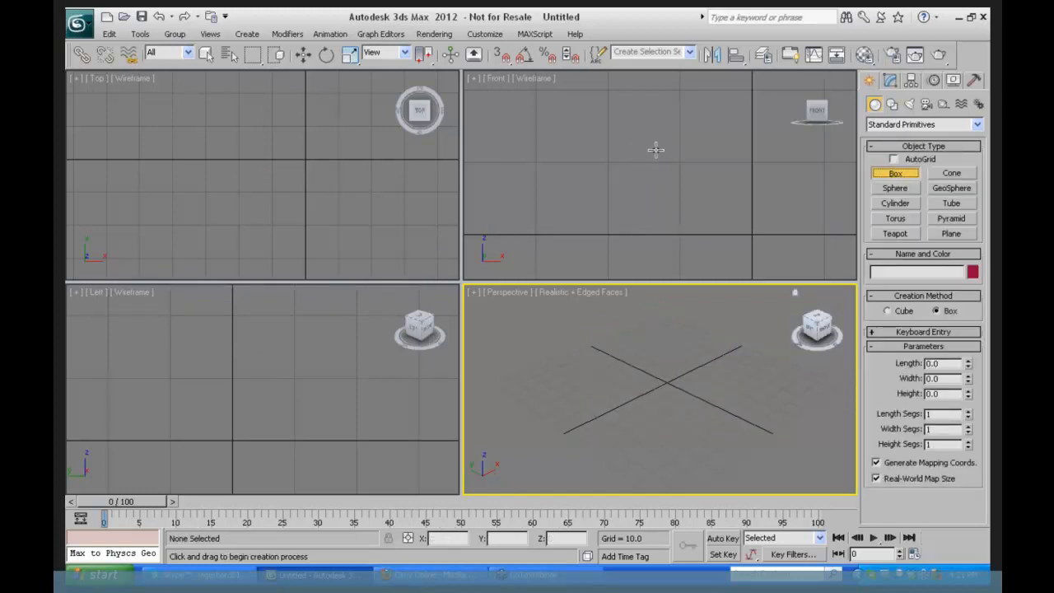
pyautogui.moveTo(655, 149); pyautogui.dragTo(762, 237)
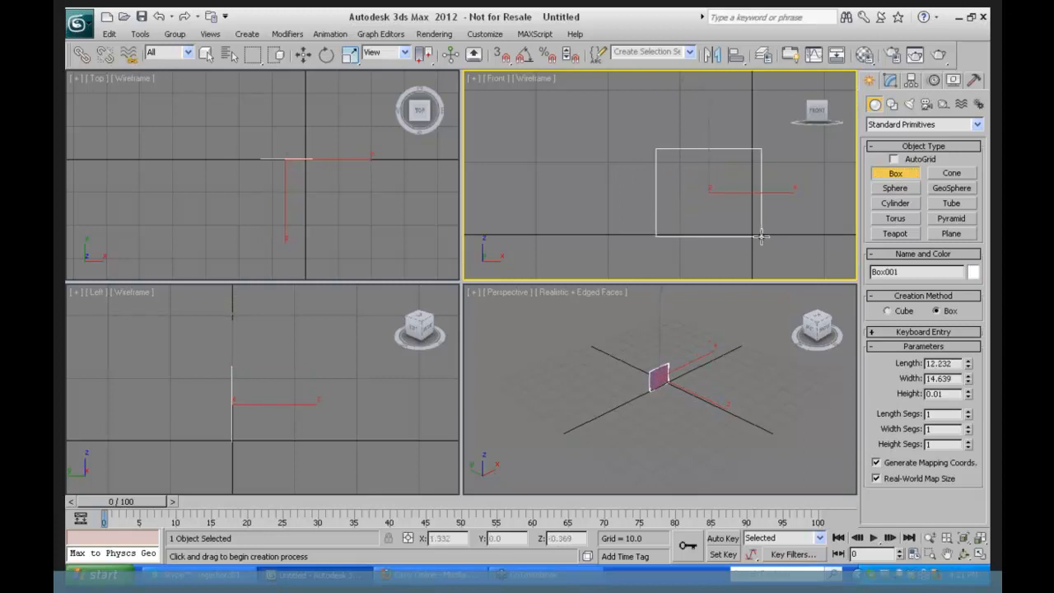
pyautogui.click(763, 127)
# - Adjust the height of the box drawn in the Front viewport, ending at 29.176
pyautogui.moveTo(968, 395); pyautogui.dragTo(911, 370)
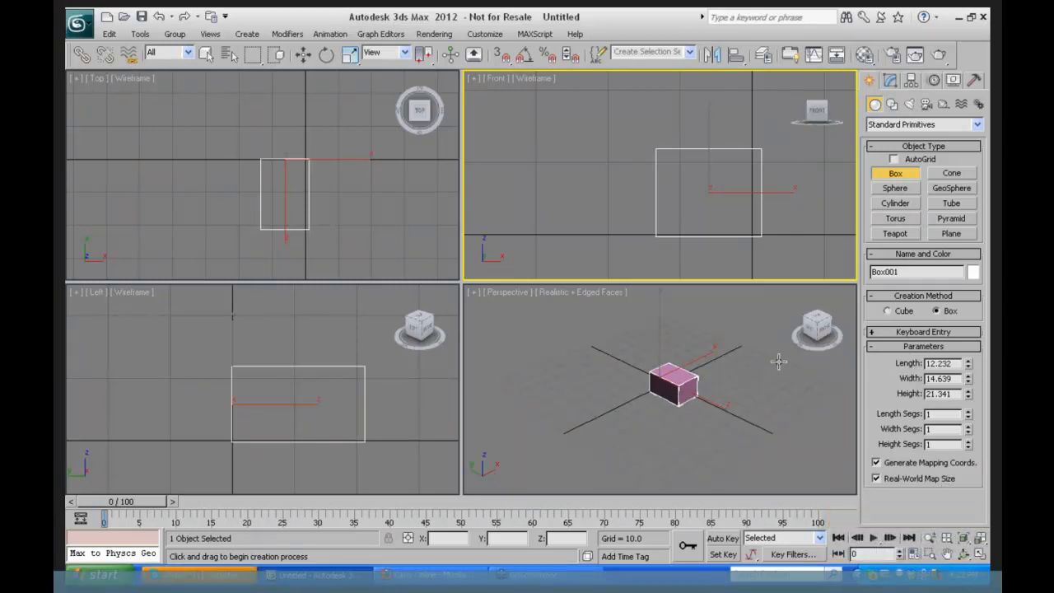
pyautogui.moveTo(967, 394)
pyautogui.mouseDown()
pyautogui.moveTo(968, 367)
pyautogui.moveTo(967, 394)
pyautogui.mouseUp()
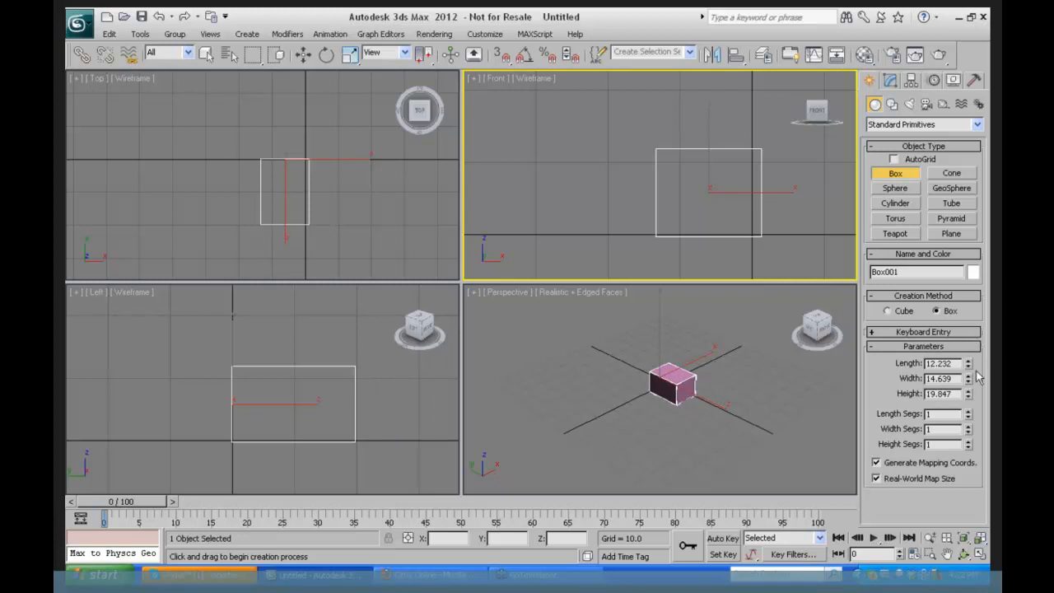
pyautogui.moveTo(968, 394); pyautogui.dragTo(968, 364)
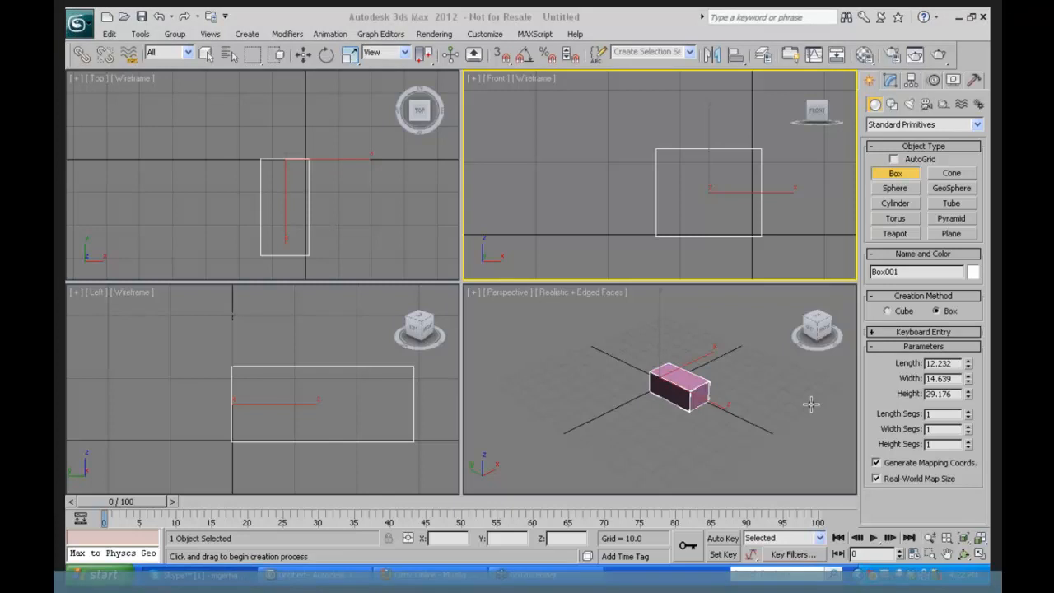
# - Delete the box and draw another in the Perspective viewport, about 42.3 long, 41.8 wide and 37.3 high
pyautogui.click(697, 326)
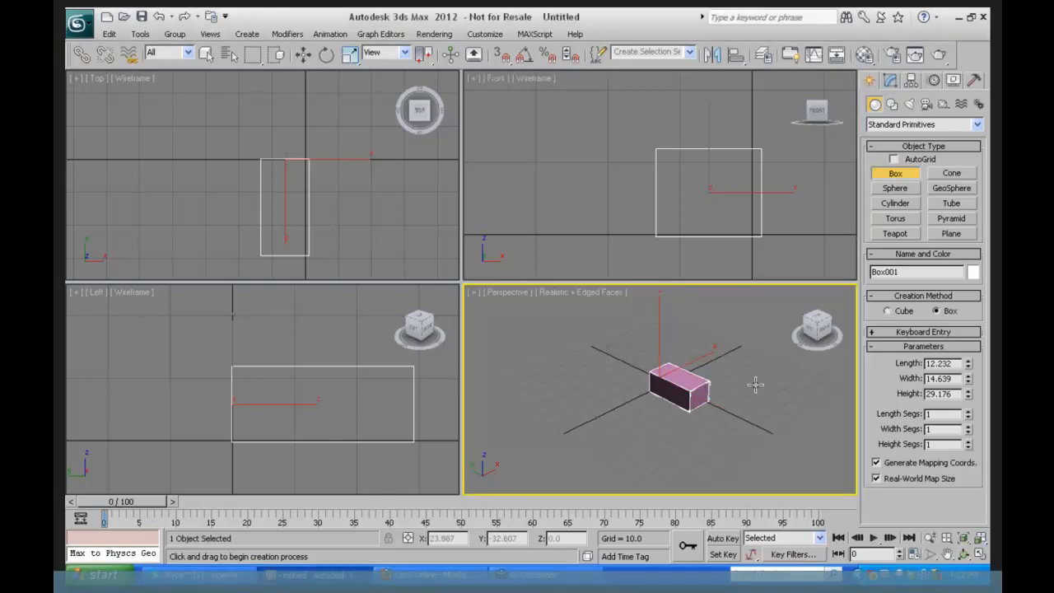
pyautogui.press('Delete')
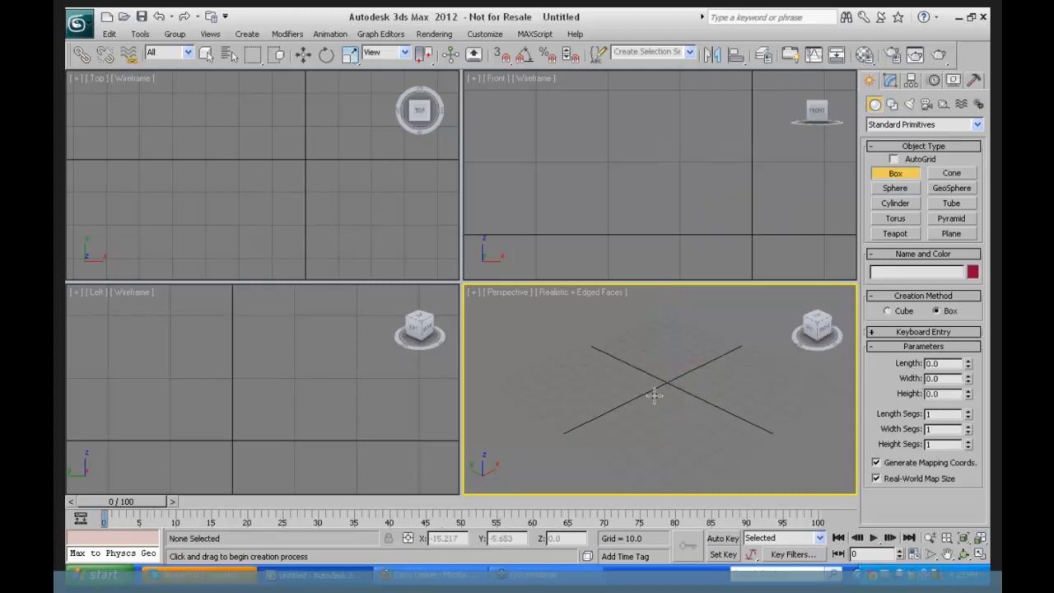
pyautogui.moveTo(668, 371); pyautogui.dragTo(665, 401)
pyautogui.moveTo(669, 424); pyautogui.dragTo(669, 423)
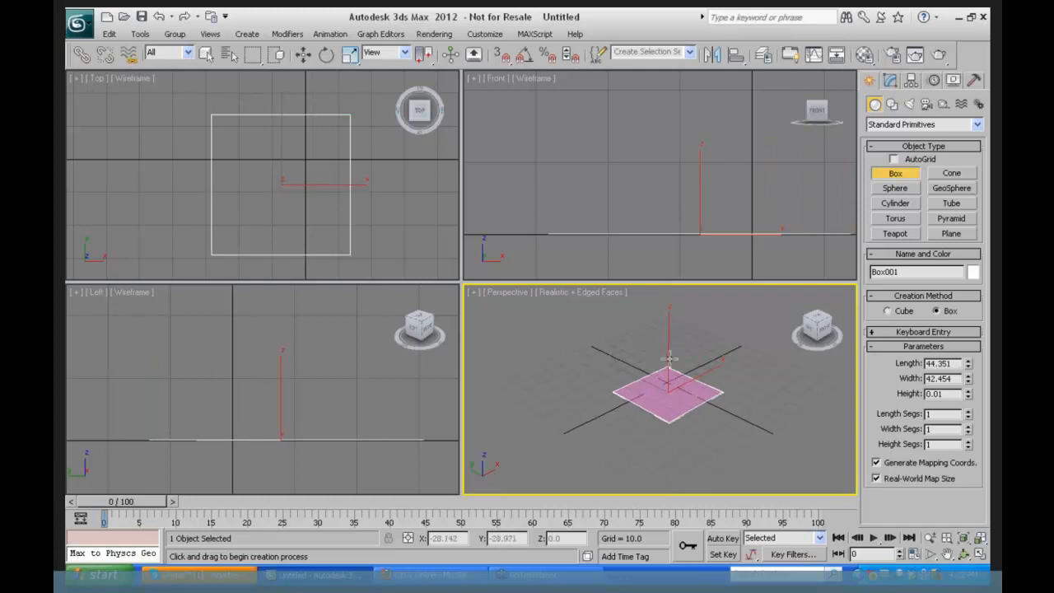
pyautogui.click(668, 361)
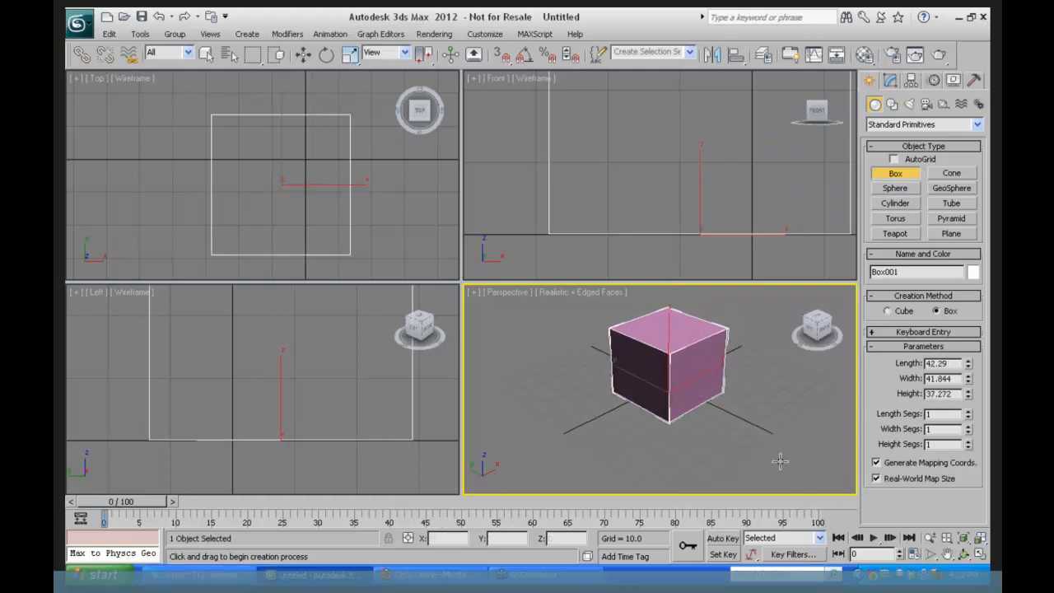
# - Reduce the box's length to 28.757, width to 33.893 and height to 28.327
pyautogui.moveTo(967, 397)
pyautogui.mouseDown()
pyautogui.moveTo(966, 430)
pyautogui.moveTo(968, 366)
pyautogui.moveTo(969, 395)
pyautogui.mouseUp()
pyautogui.click(968, 381)
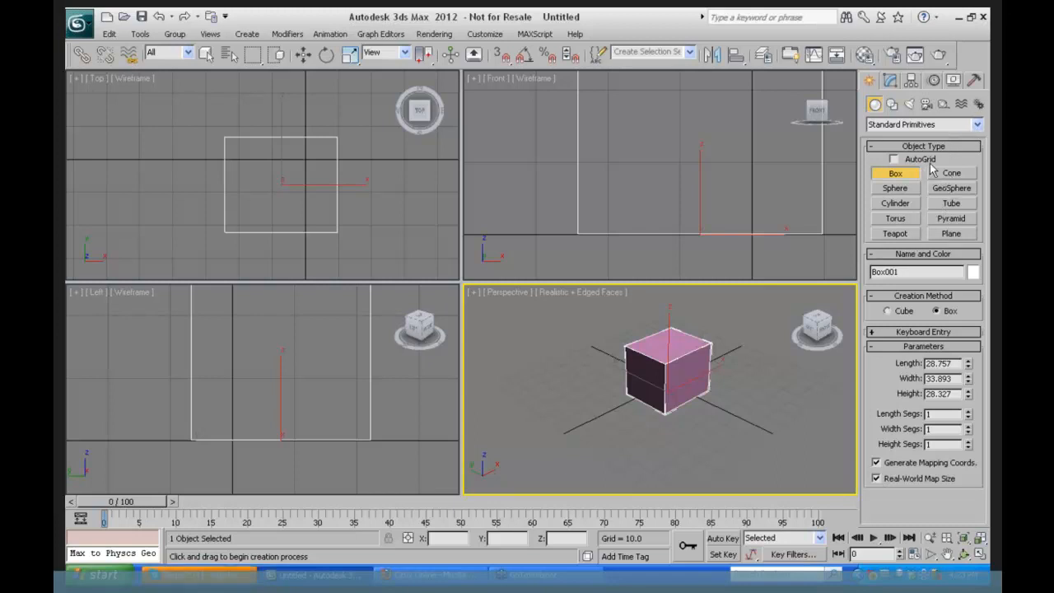
# - Look over the object types of the Extended Primitives category and return to Standard Primitives
pyautogui.click(977, 125)
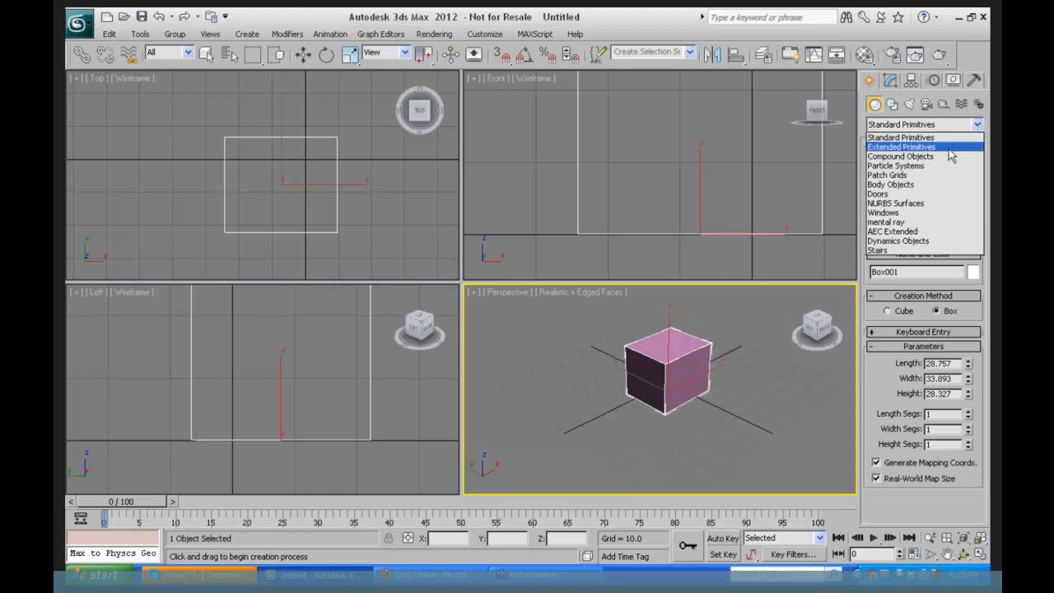
pyautogui.press('w')
pyautogui.click(943, 148)
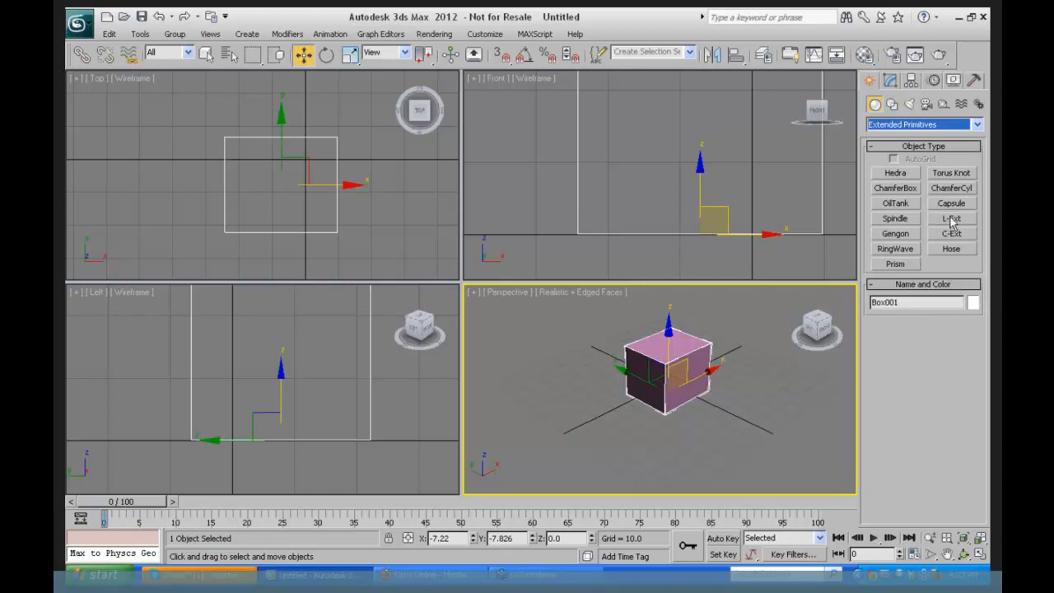
pyautogui.click(977, 124)
pyautogui.click(905, 132)
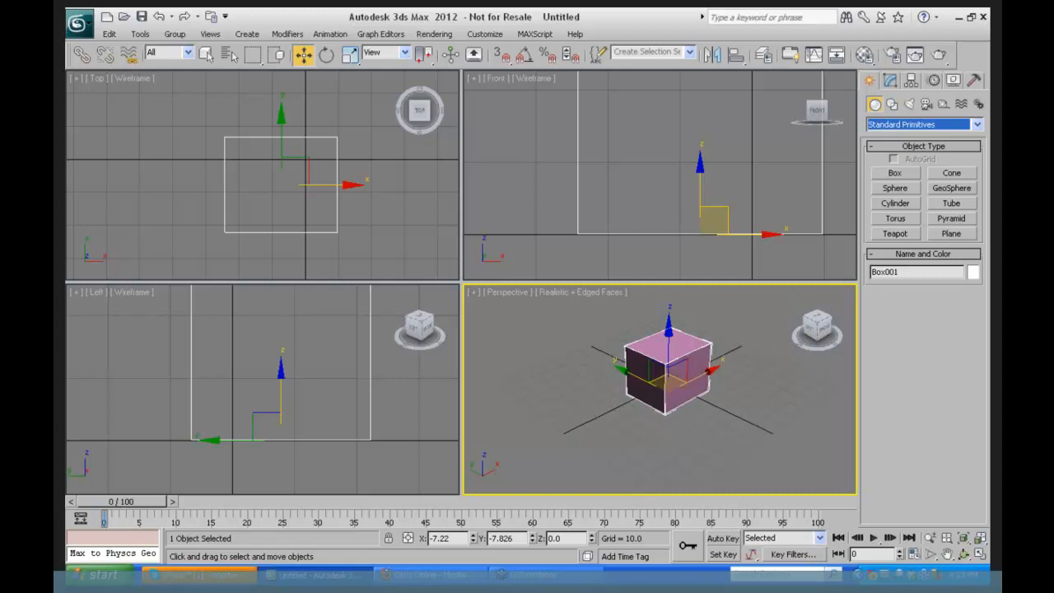
# - Maximize the Perspective viewport and orbit around the box to view it from slightly different angles
pyautogui.click(981, 554)
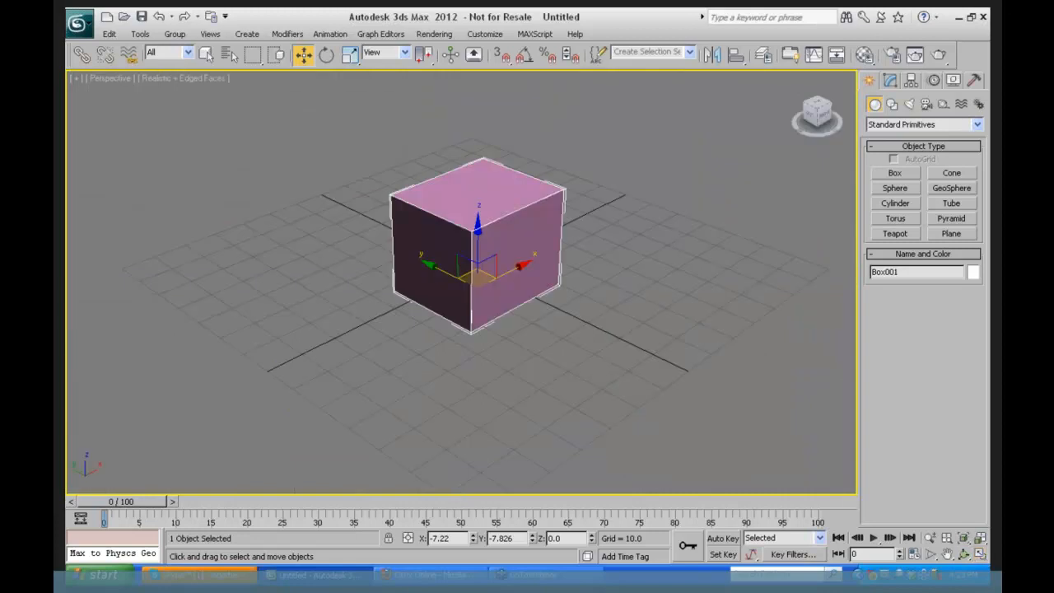
pyautogui.click(964, 554)
pyautogui.moveTo(463, 332)
pyautogui.mouseDown()
pyautogui.moveTo(468, 313)
pyautogui.moveTo(468, 346)
pyautogui.moveTo(465, 326)
pyautogui.moveTo(469, 336)
pyautogui.mouseUp()
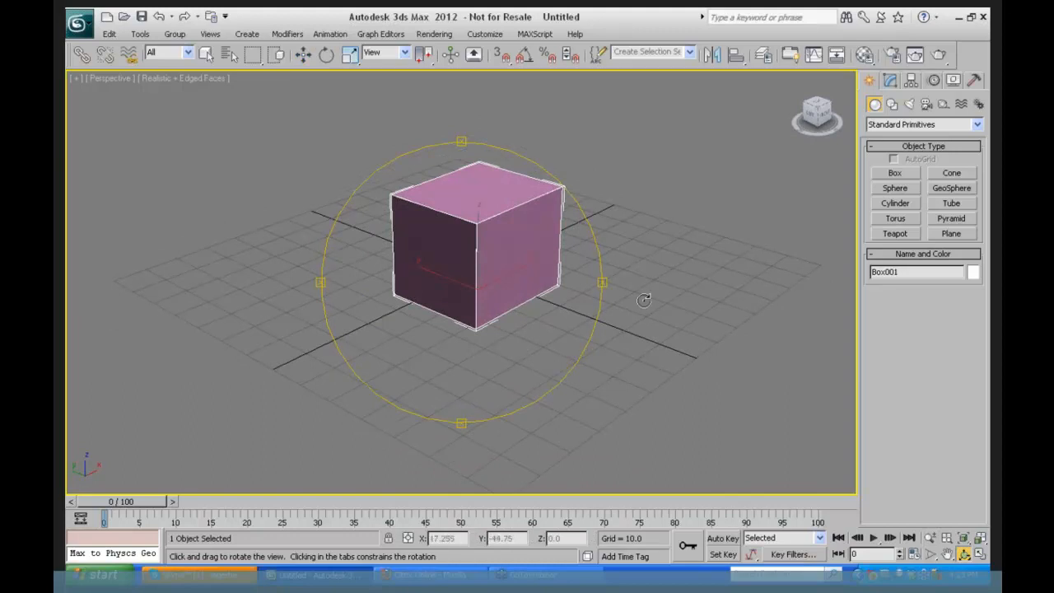
pyautogui.moveTo(482, 326)
pyautogui.mouseDown()
pyautogui.moveTo(433, 289)
pyautogui.moveTo(489, 305)
pyautogui.moveTo(483, 330)
pyautogui.mouseUp()
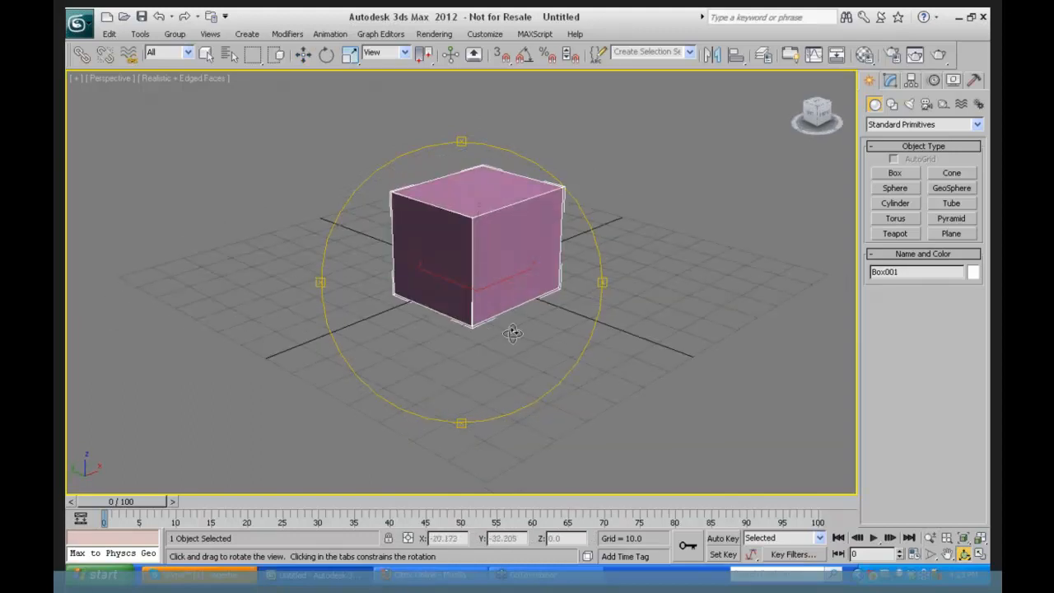
pyautogui.moveTo(503, 323)
pyautogui.mouseDown()
pyautogui.moveTo(508, 353)
pyautogui.moveTo(511, 322)
pyautogui.mouseUp()
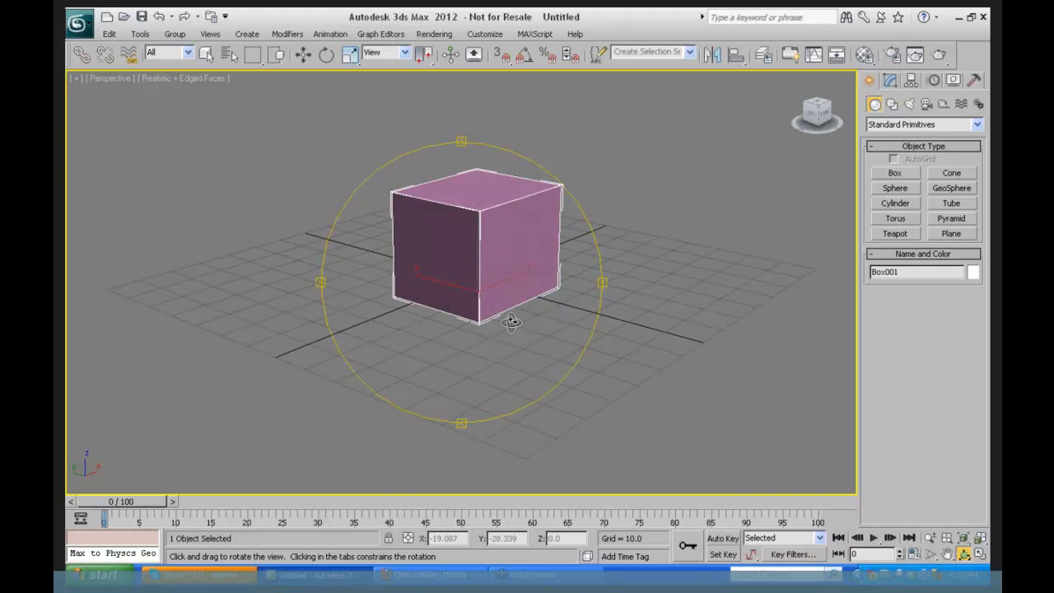
pyautogui.moveTo(536, 285)
pyautogui.mouseDown()
pyautogui.moveTo(537, 301)
pyautogui.moveTo(533, 289)
pyautogui.mouseUp()
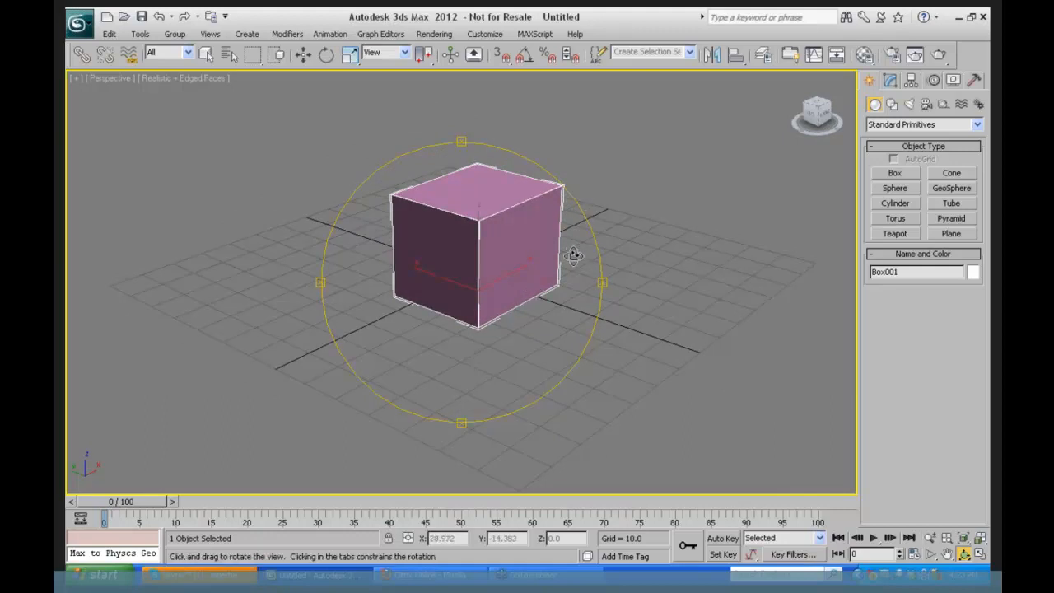
# - Look over the Home Grid and User Grids settings in Grid and Snap Settings and close the dialog
pyautogui.click(141, 35)
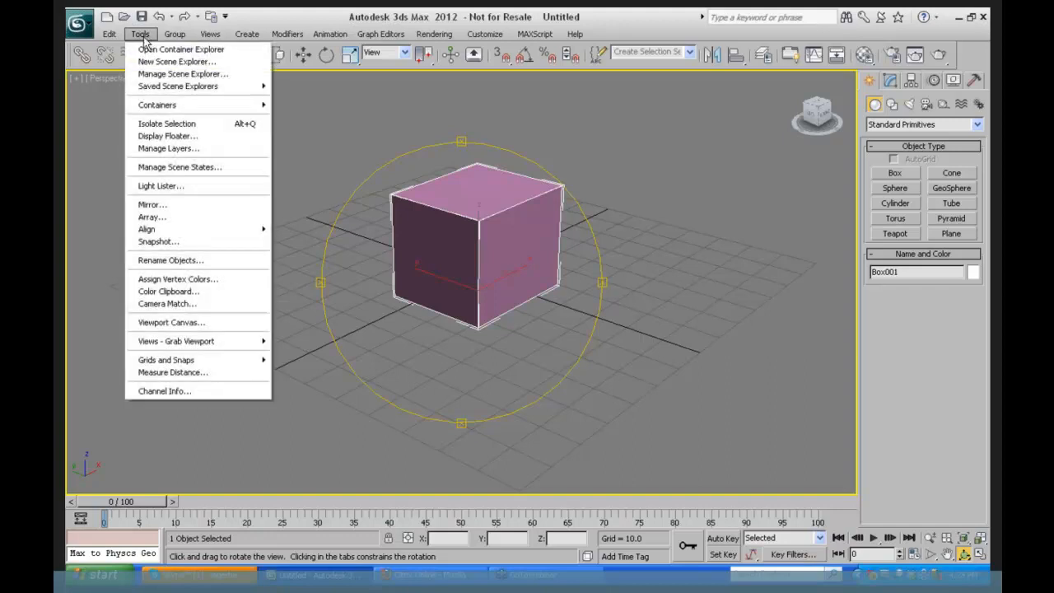
pyautogui.moveTo(194, 365)
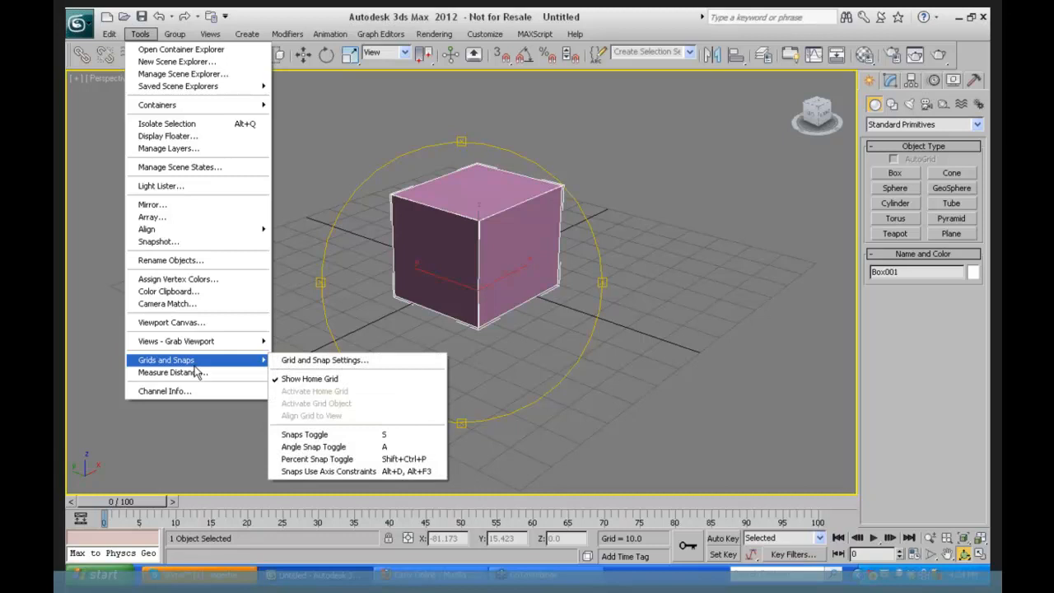
pyautogui.click(344, 364)
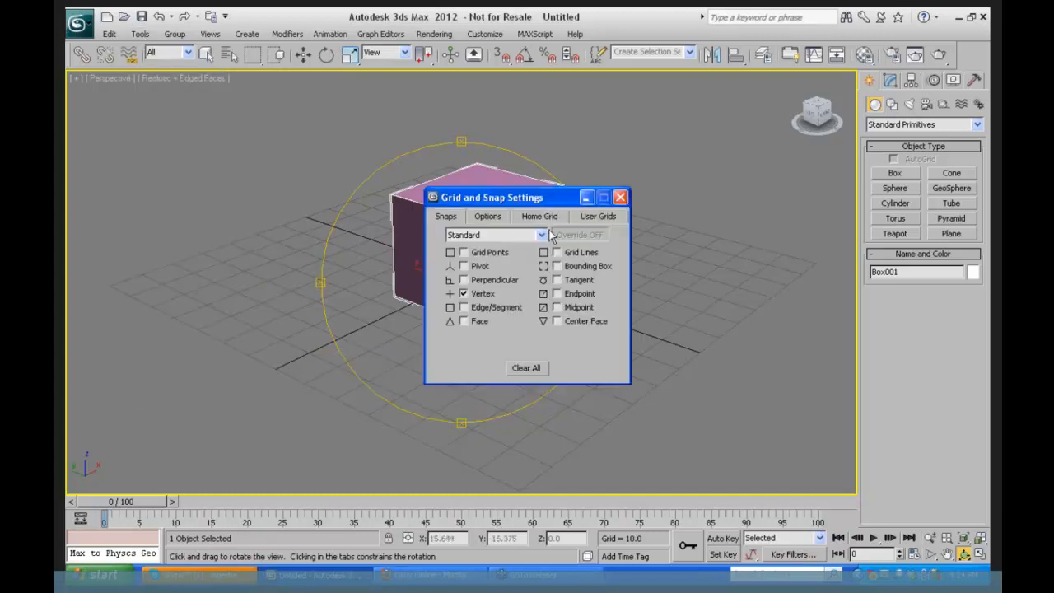
pyautogui.moveTo(547, 198); pyautogui.dragTo(731, 124)
pyautogui.click(724, 141)
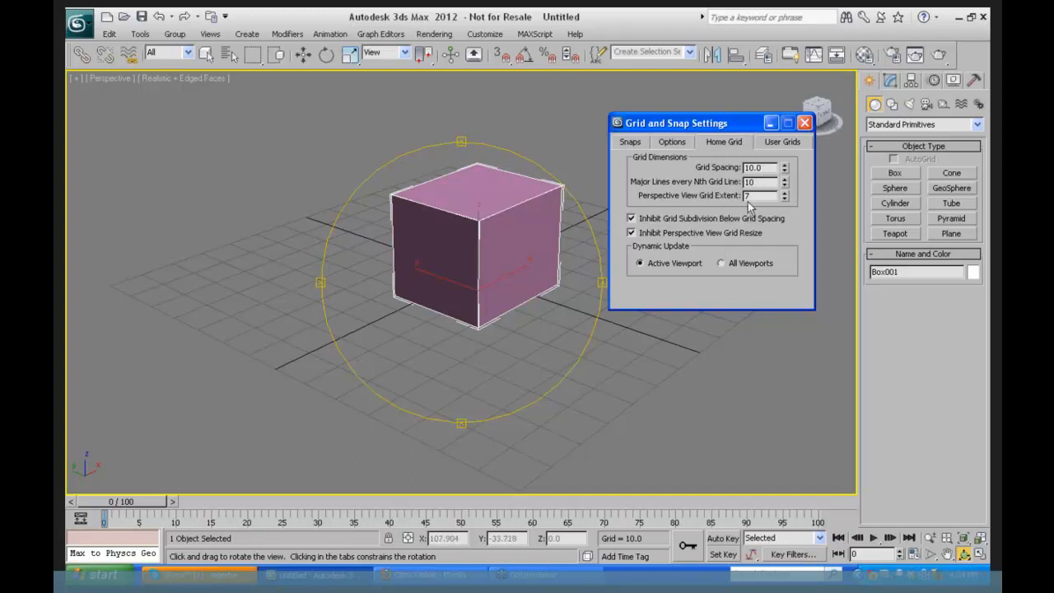
pyautogui.click(778, 145)
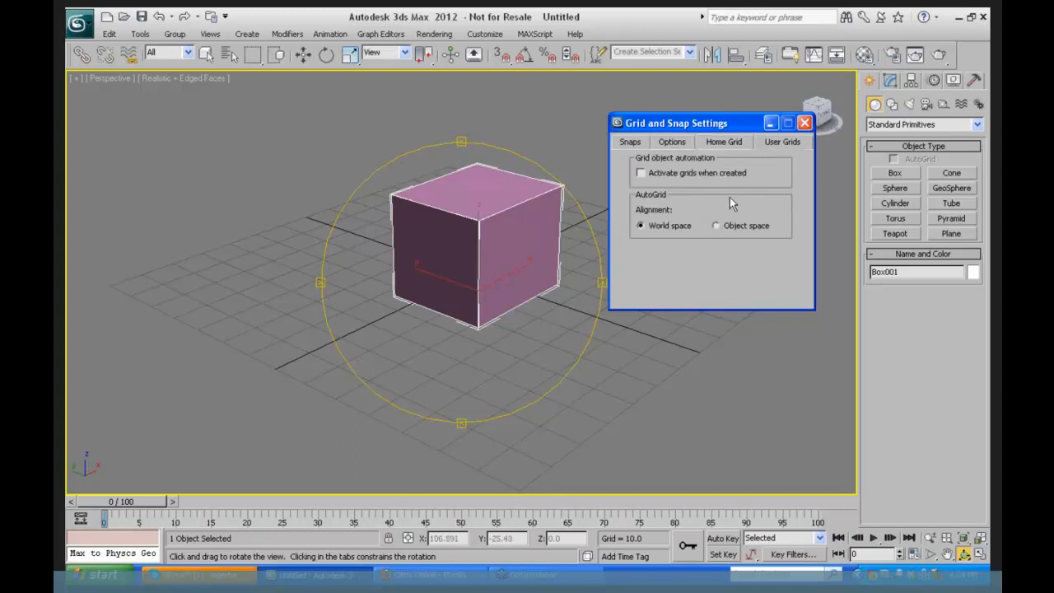
pyautogui.click(805, 124)
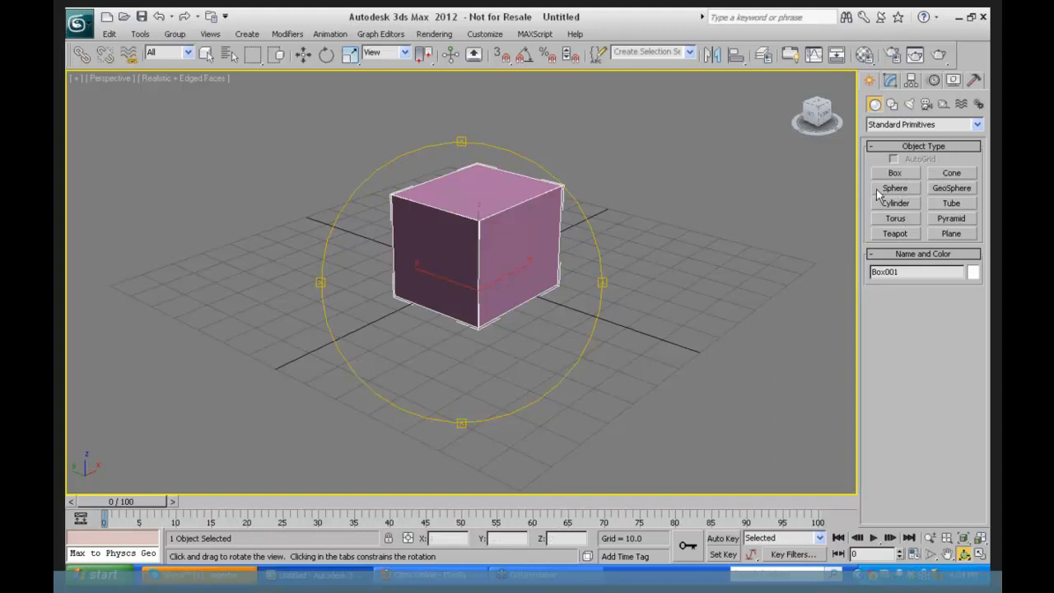
# - Draw a box about 24.7 × 29.1 × 7.0 beside the large box and, using AutoGrid, one about 14.5 × 16.6 × 10.5 on its top
pyautogui.click(897, 174)
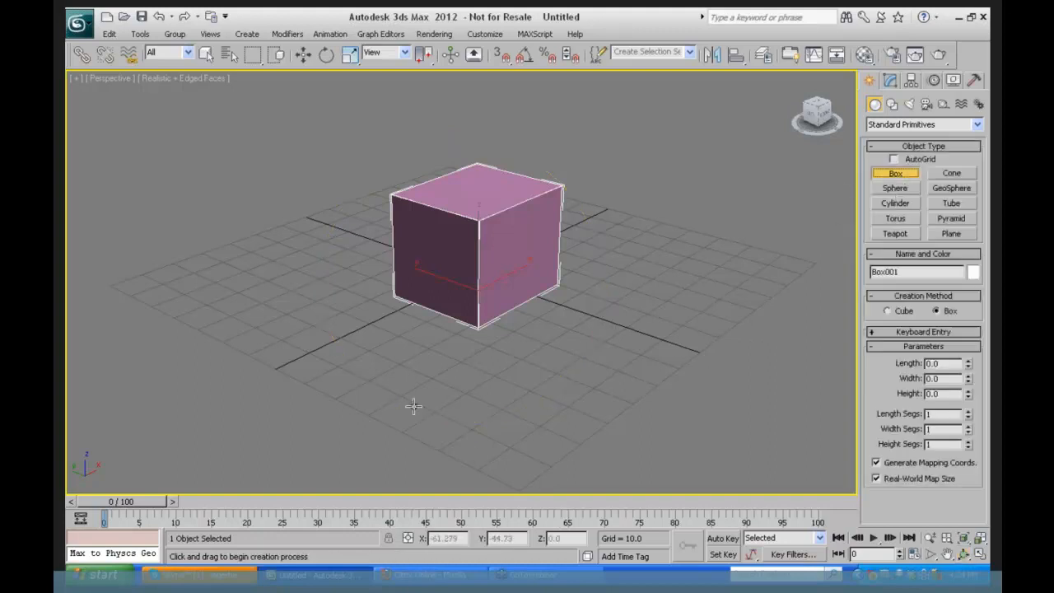
pyautogui.moveTo(586, 301); pyautogui.dragTo(596, 374)
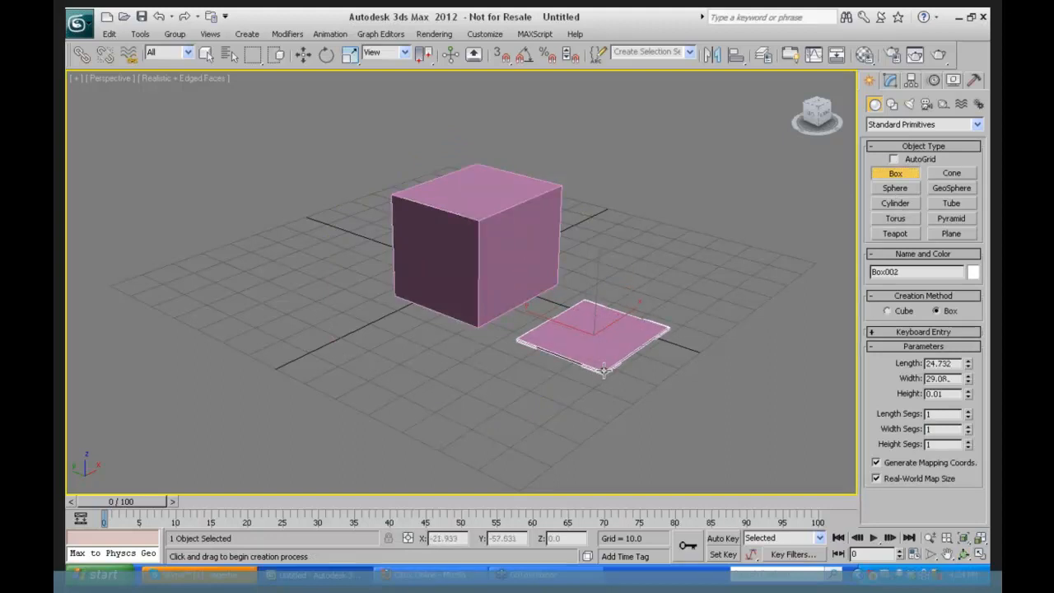
pyautogui.click(605, 349)
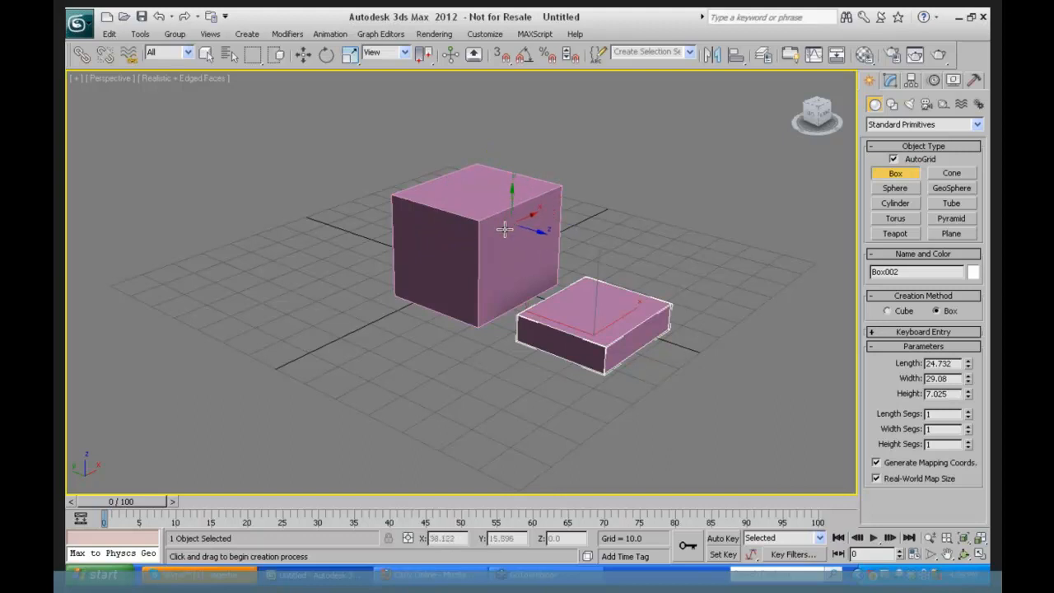
pyautogui.moveTo(476, 180); pyautogui.dragTo(479, 209)
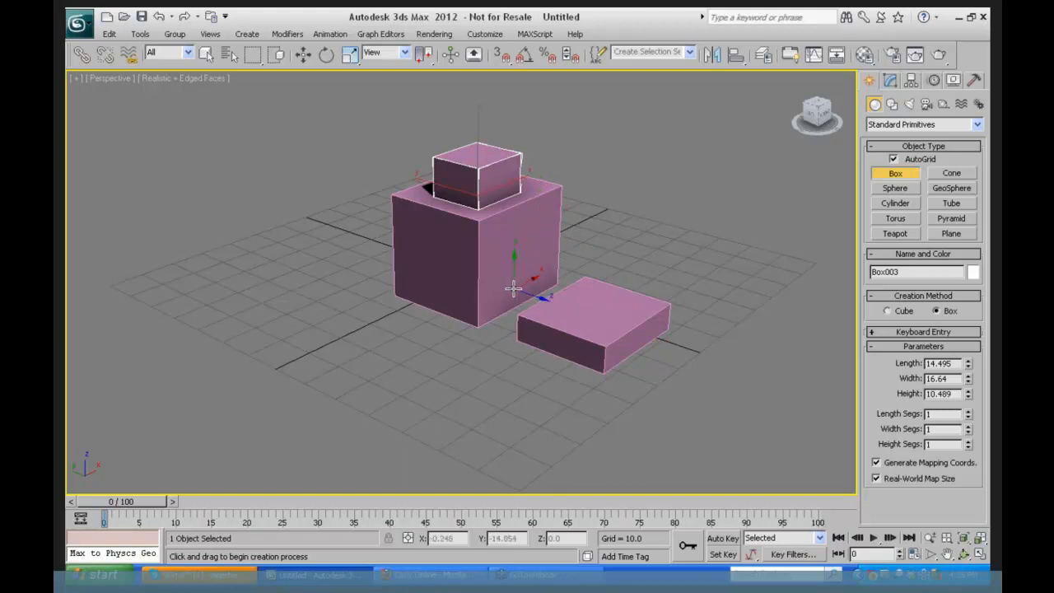
# - Draw AutoGrid cylinders out of two adjacent side faces of the large box, radius about 6.1 and height 32.0, and radius 5.7 and height 28.1
pyautogui.click(894, 204)
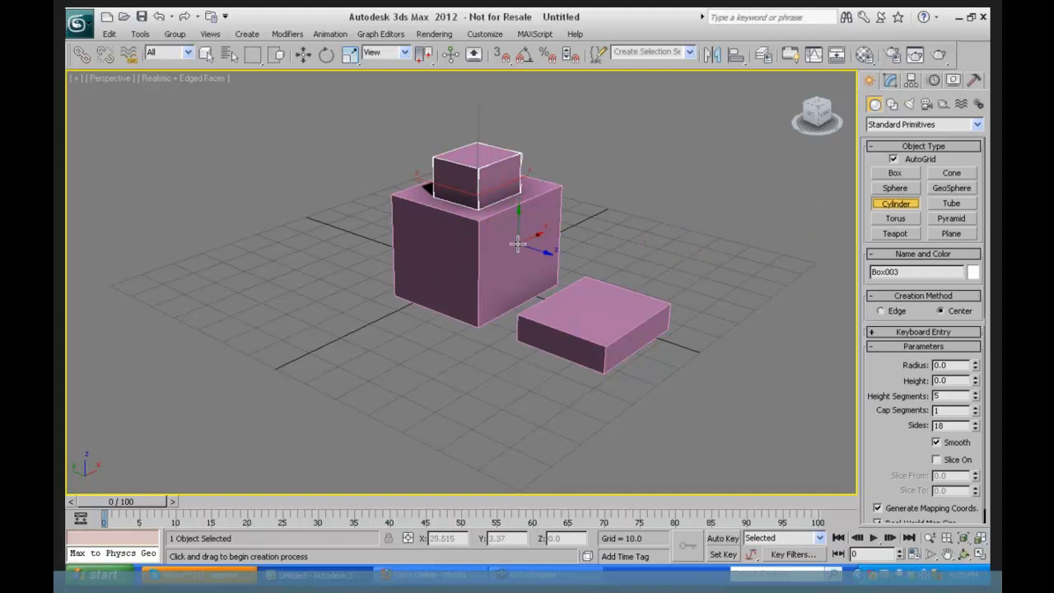
pyautogui.moveTo(518, 241); pyautogui.dragTo(521, 275)
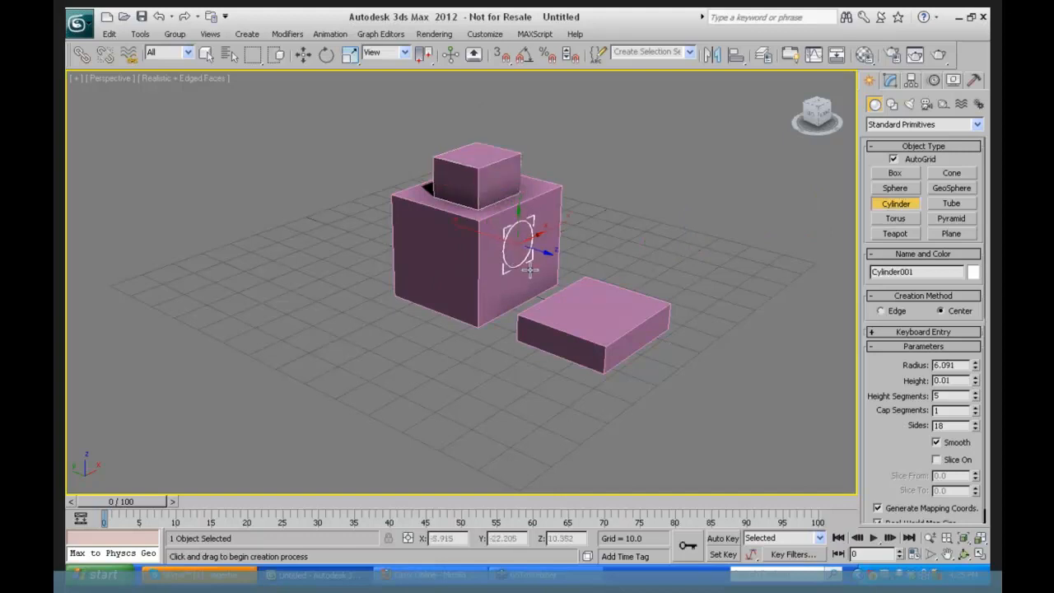
pyautogui.click(635, 311)
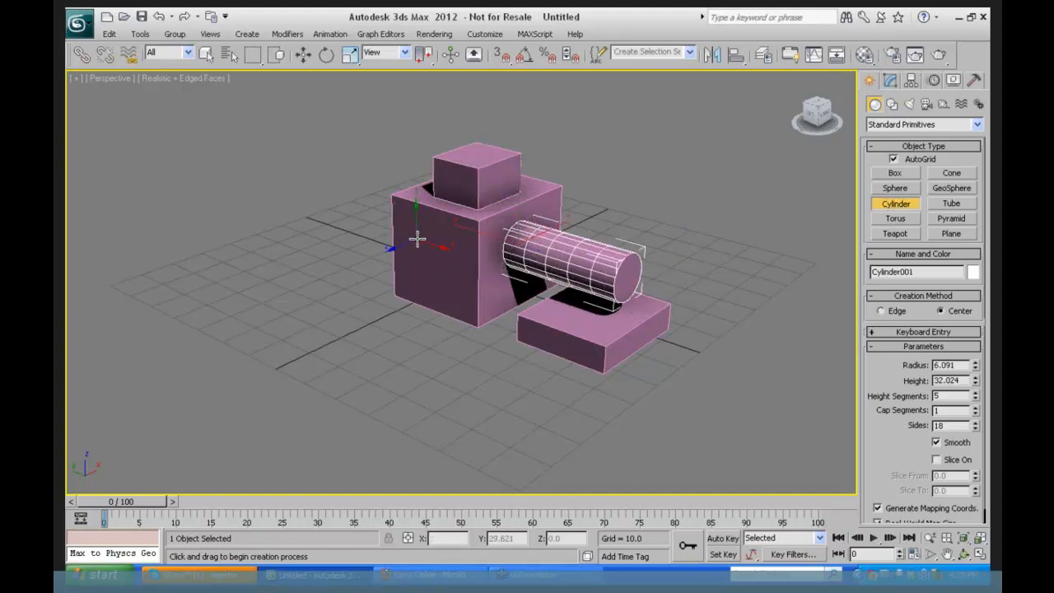
pyautogui.moveTo(434, 244); pyautogui.dragTo(438, 256)
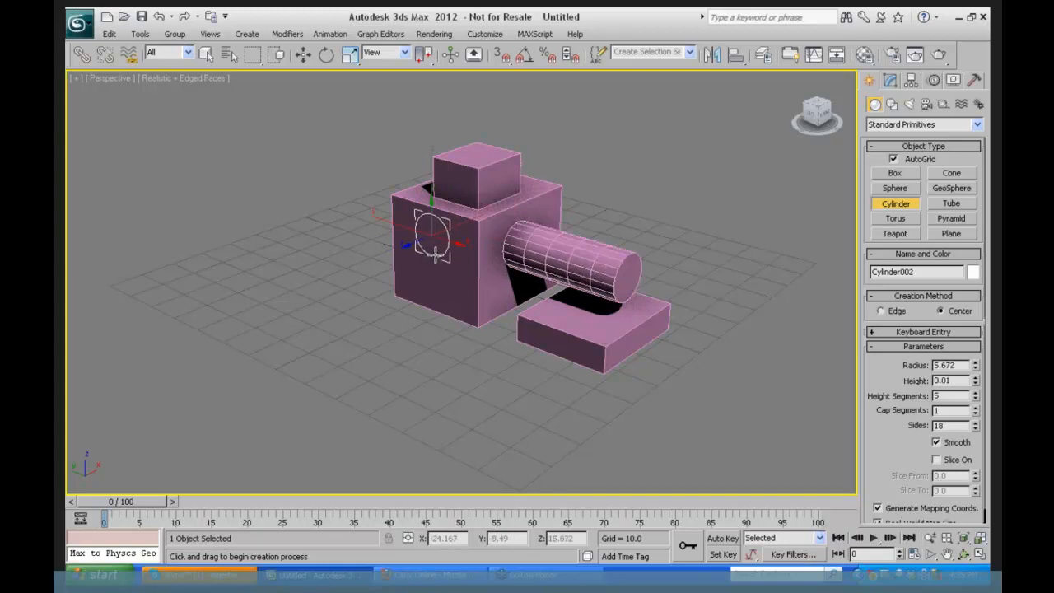
pyautogui.click(339, 299)
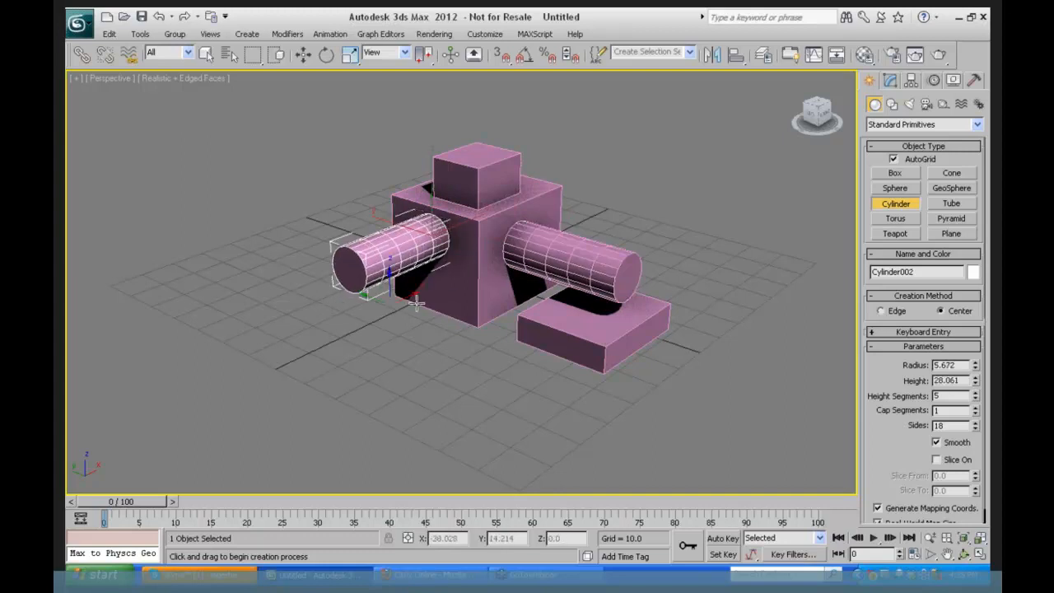
# - Draw a box about 5.3 long, 6.6 wide and 18.9 high out of the longer cylinder's end face with AutoGrid
pyautogui.click(896, 174)
pyautogui.moveTo(629, 279); pyautogui.dragTo(723, 328)
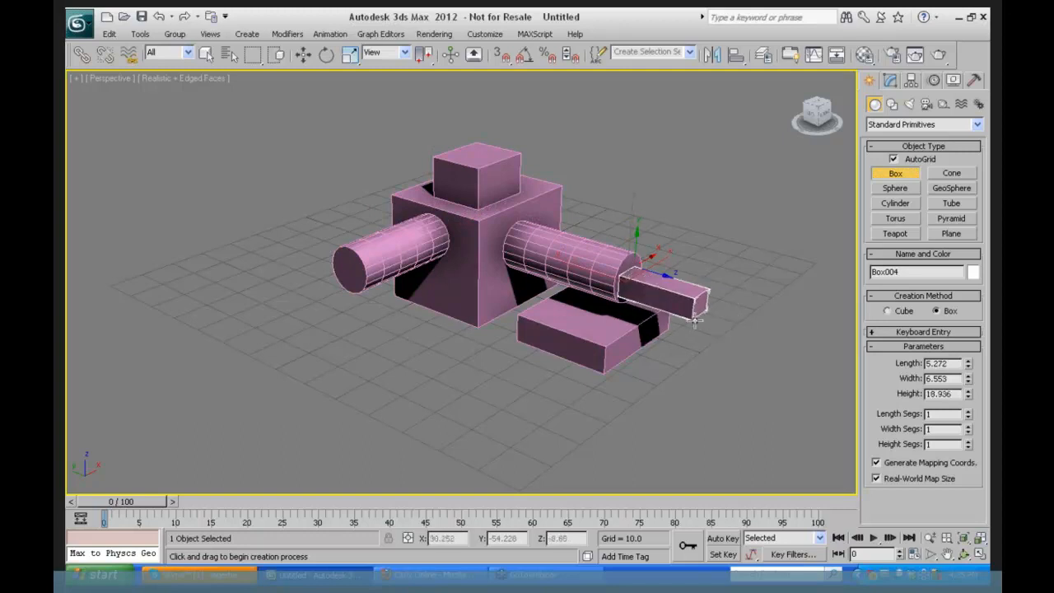
pyautogui.click(694, 318)
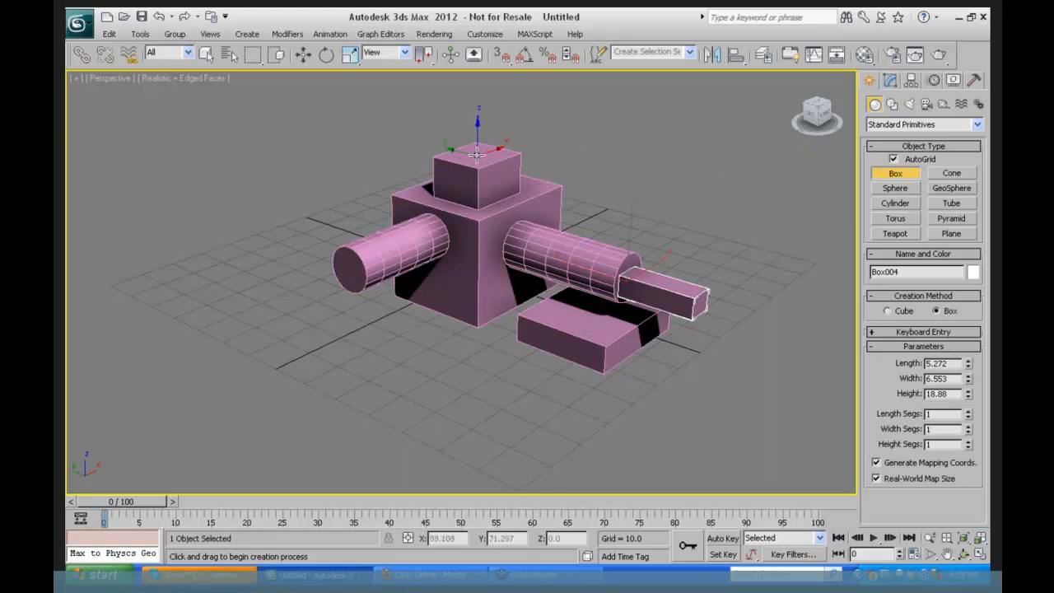
# - Draw a box about 7.1 × 5.6 × 16.9 on the small top box with a permanent AutoGrid grid, plus three more boxes on that grid
pyautogui.moveTo(477, 151)
pyautogui.mouseDown()
pyautogui.moveTo(480, 177)
pyautogui.moveTo(484, 163)
pyautogui.mouseUp()
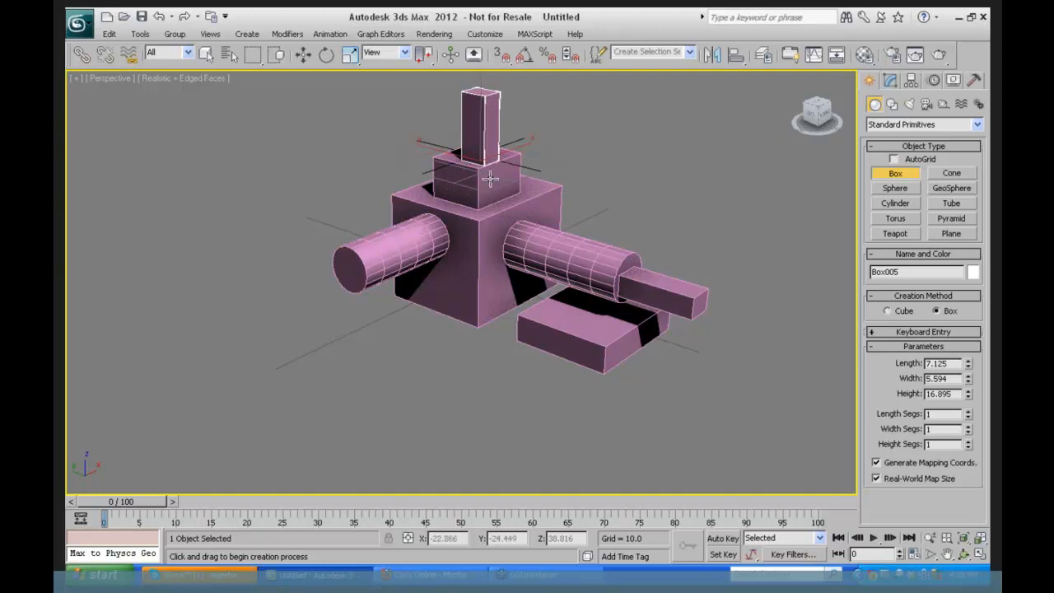
pyautogui.moveTo(492, 178); pyautogui.dragTo(454, 182)
pyautogui.click(488, 151)
pyautogui.click(455, 118)
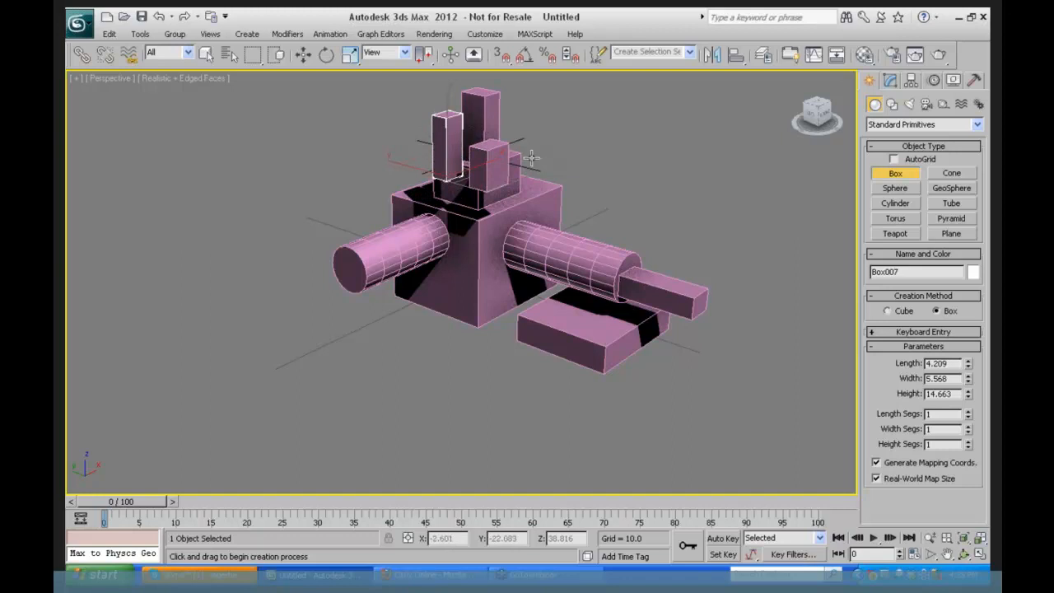
pyautogui.moveTo(531, 157); pyautogui.dragTo(539, 169)
pyautogui.click(535, 112)
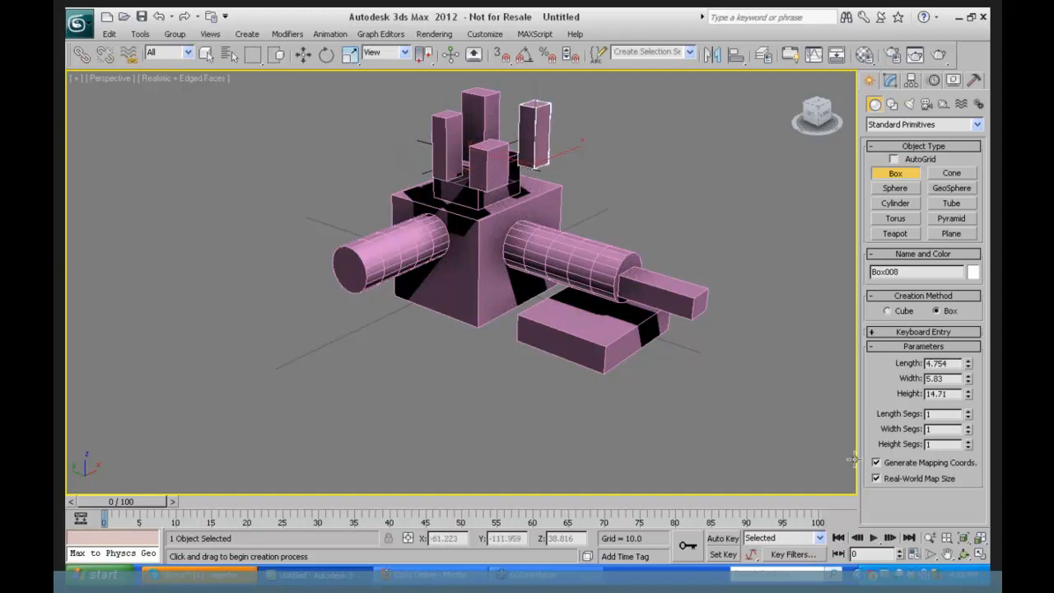
# - Draw a sphere of about 8.8 radius centred on a bare side face of the large box with AutoGrid enabled
pyautogui.click(965, 555)
pyautogui.moveTo(527, 240); pyautogui.dragTo(493, 239)
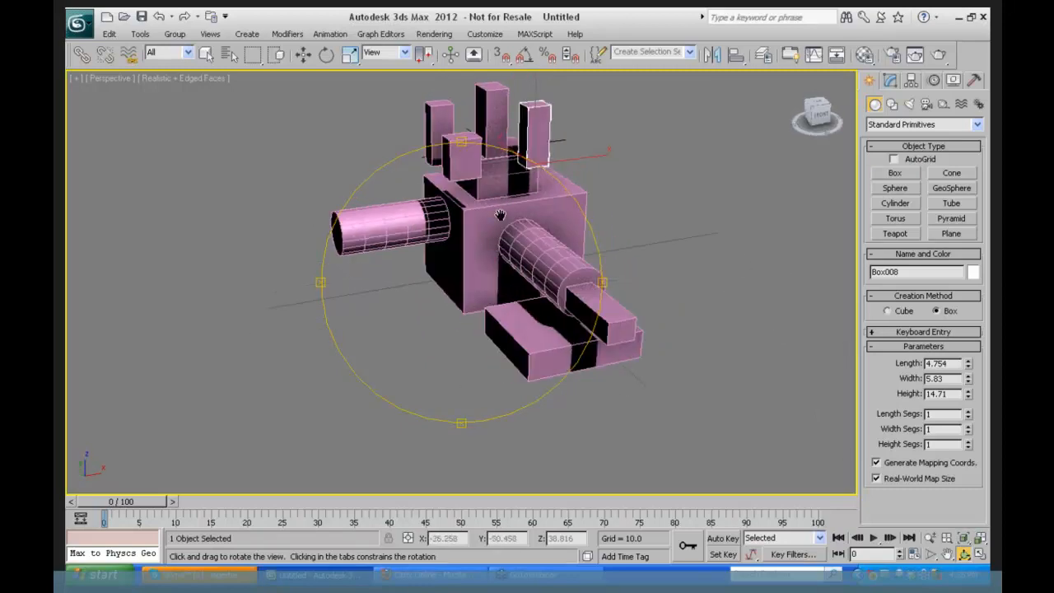
pyautogui.moveTo(502, 210); pyautogui.dragTo(341, 256)
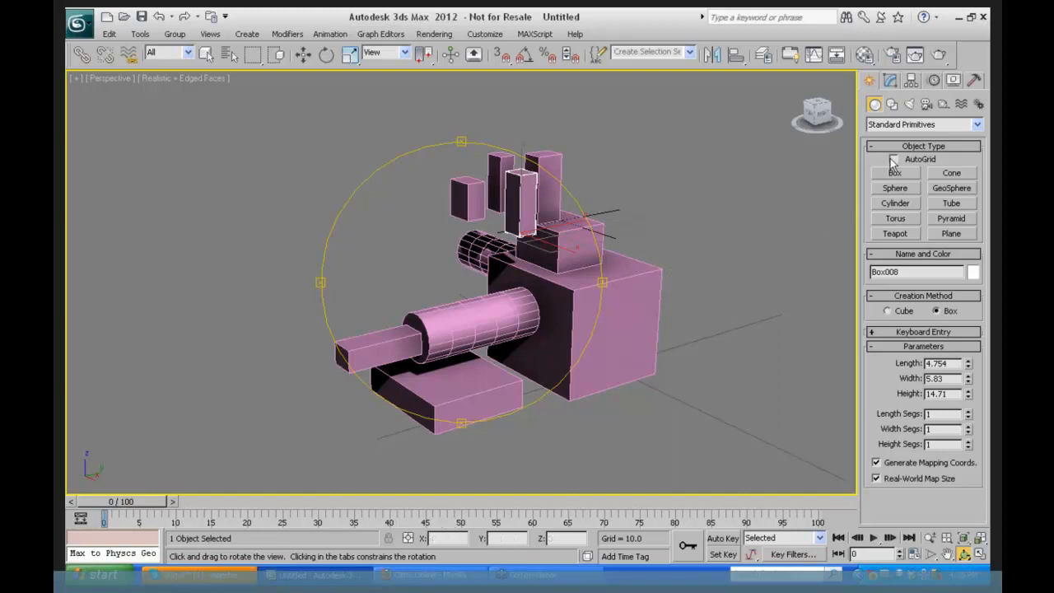
pyautogui.click(906, 187)
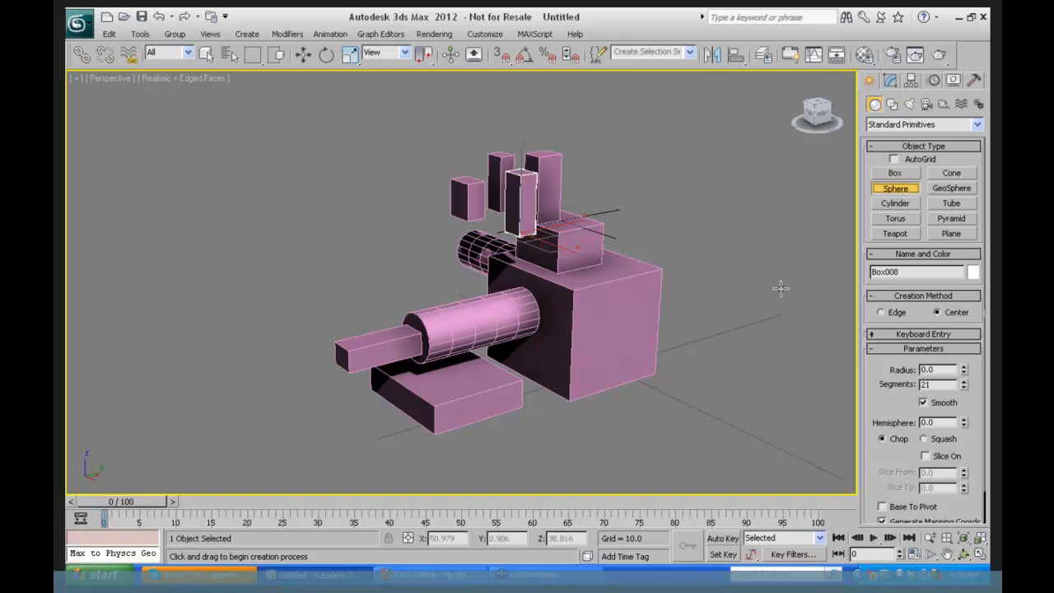
pyautogui.click(893, 158)
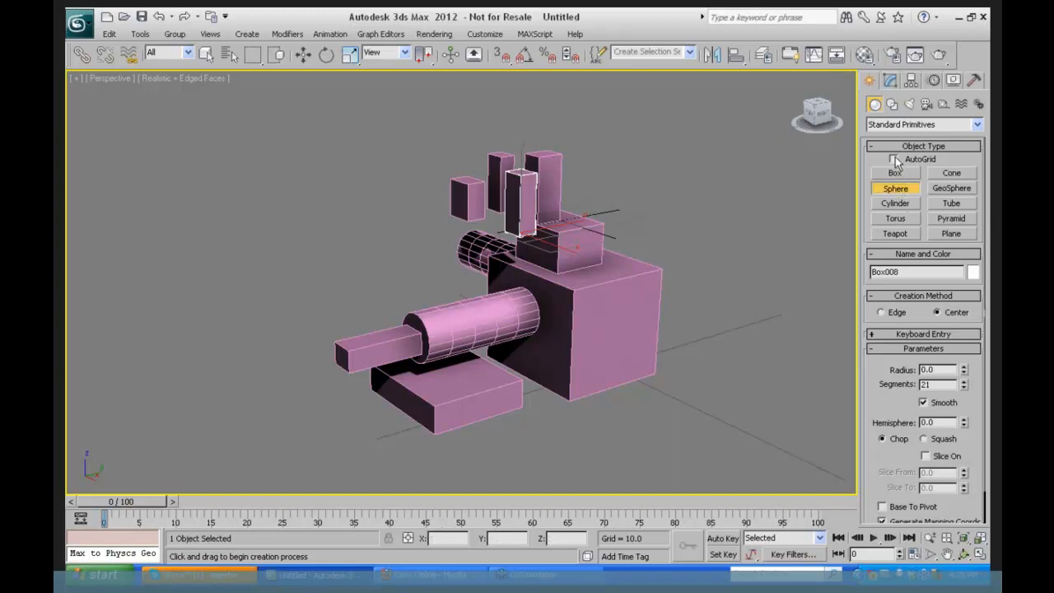
pyautogui.moveTo(619, 332); pyautogui.dragTo(650, 367)
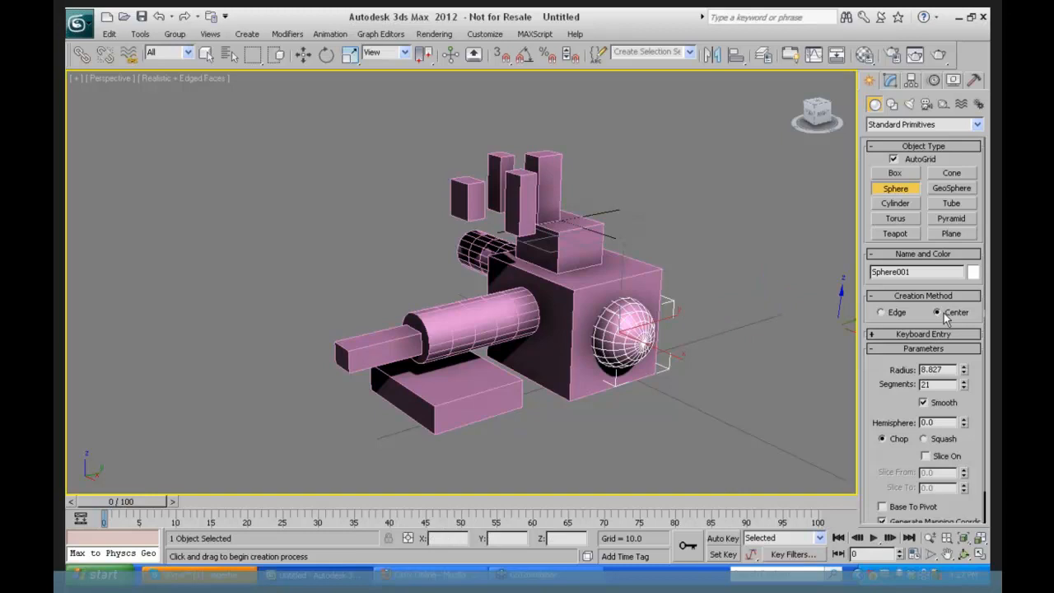
# - Draw three spheres with the Edge creation method, one on the large box's top and two on the grid, and restore the Center method
pyautogui.click(881, 313)
pyautogui.moveTo(634, 255)
pyautogui.mouseDown()
pyautogui.moveTo(694, 257)
pyautogui.moveTo(683, 245)
pyautogui.moveTo(648, 253)
pyautogui.mouseUp()
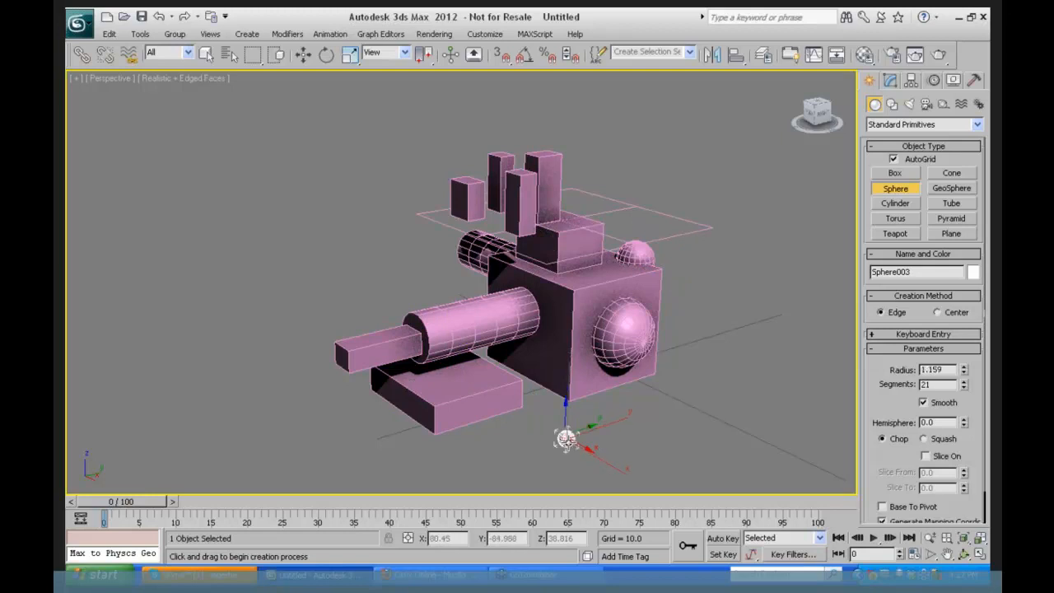
pyautogui.moveTo(566, 434); pyautogui.dragTo(630, 441)
pyautogui.moveTo(755, 375); pyautogui.dragTo(718, 379)
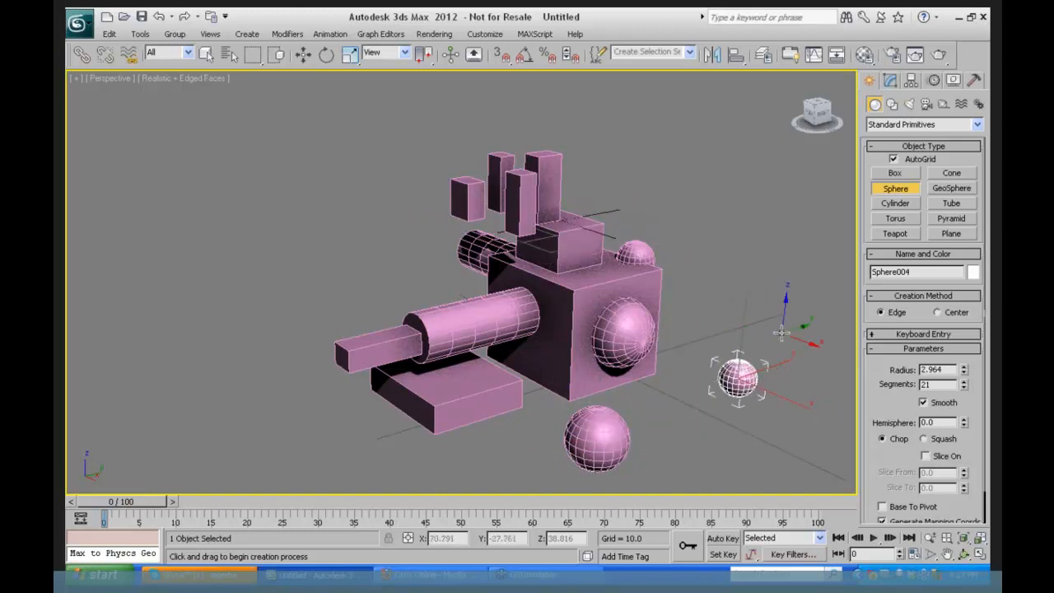
pyautogui.click(953, 314)
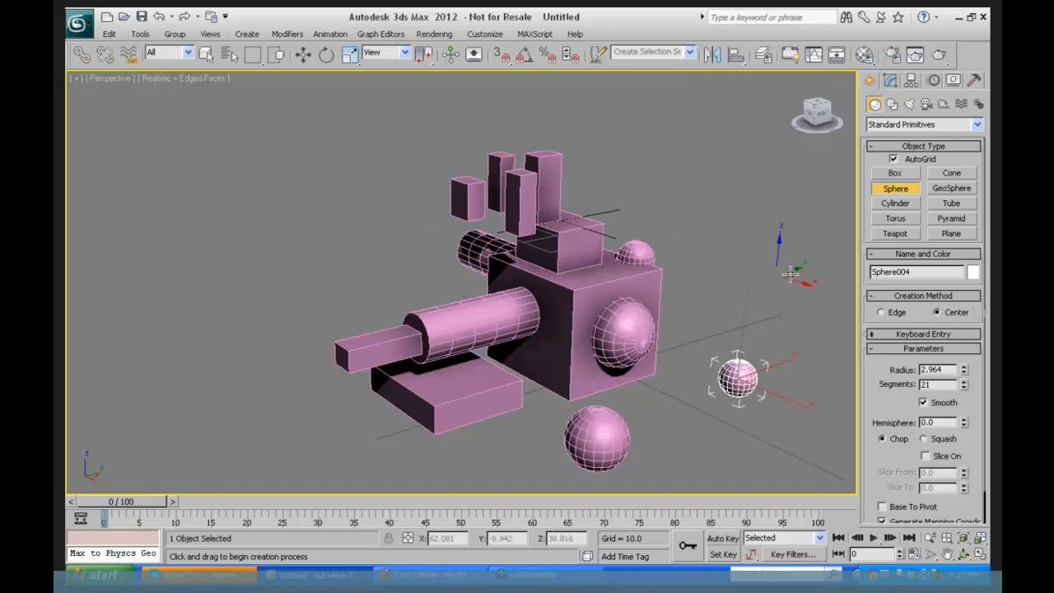
# - Draw an upright cylinder of about 5.0 radius and 18.1 height on the grid near the smallest sphere
pyautogui.click(898, 174)
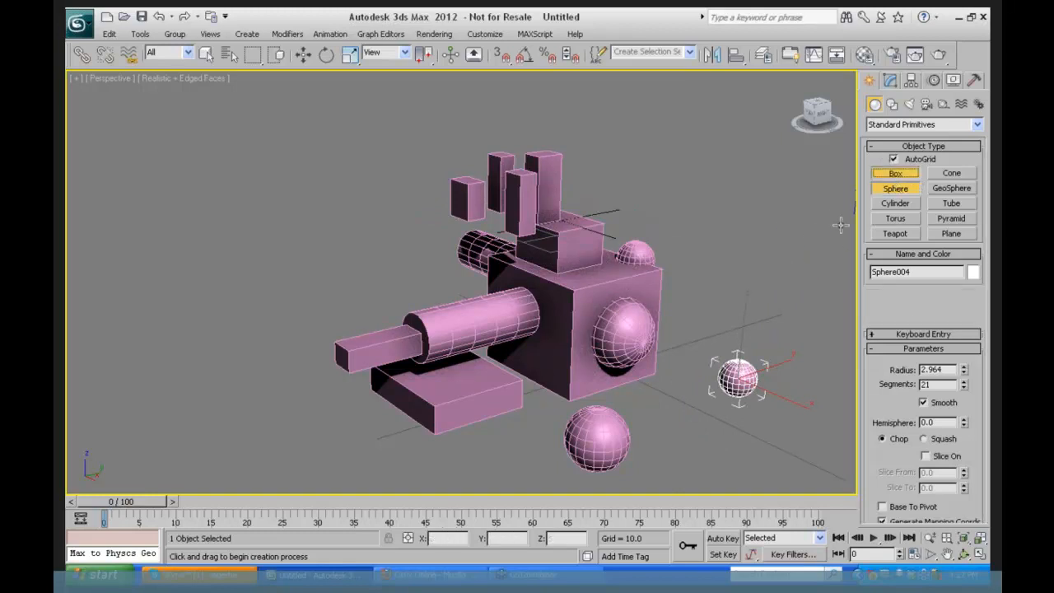
pyautogui.click(902, 204)
pyautogui.moveTo(705, 340); pyautogui.dragTo(705, 349)
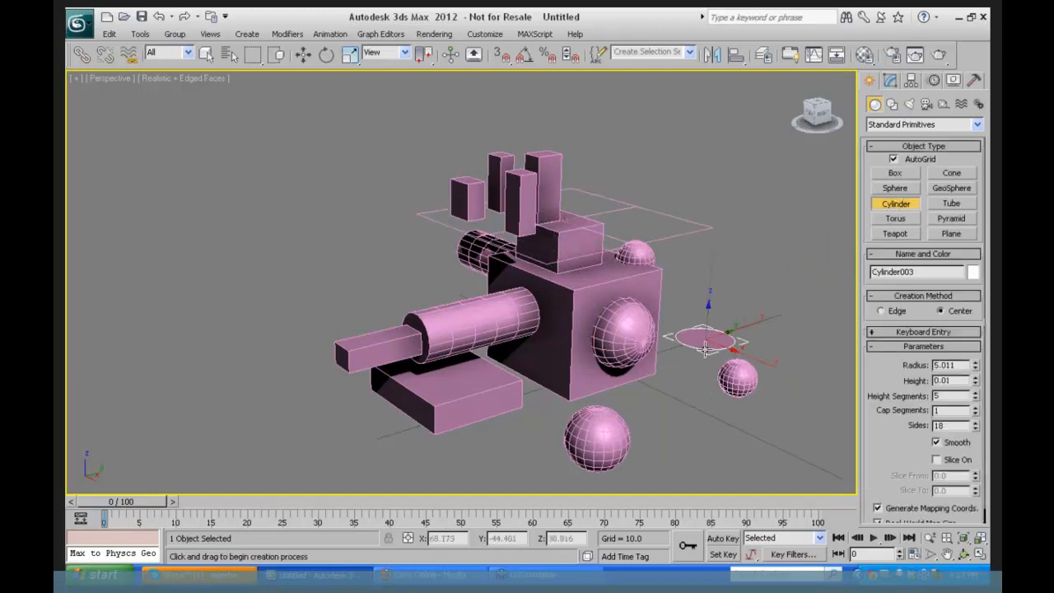
pyautogui.click(708, 250)
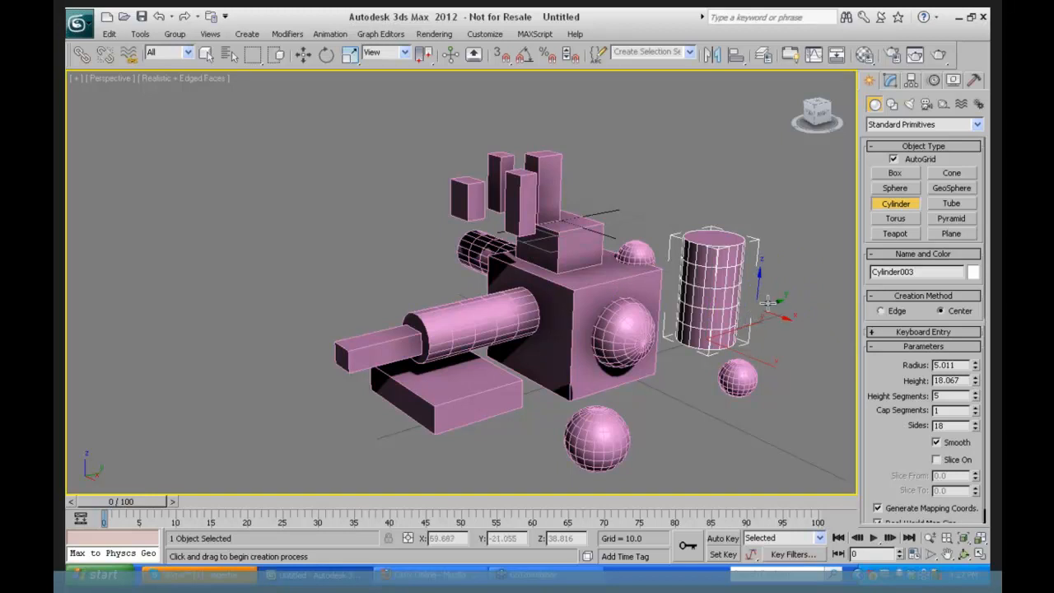
# - Isolate the upright cylinder, orbit around it to view its segments, and activate the Move tool
pyautogui.click(303, 53)
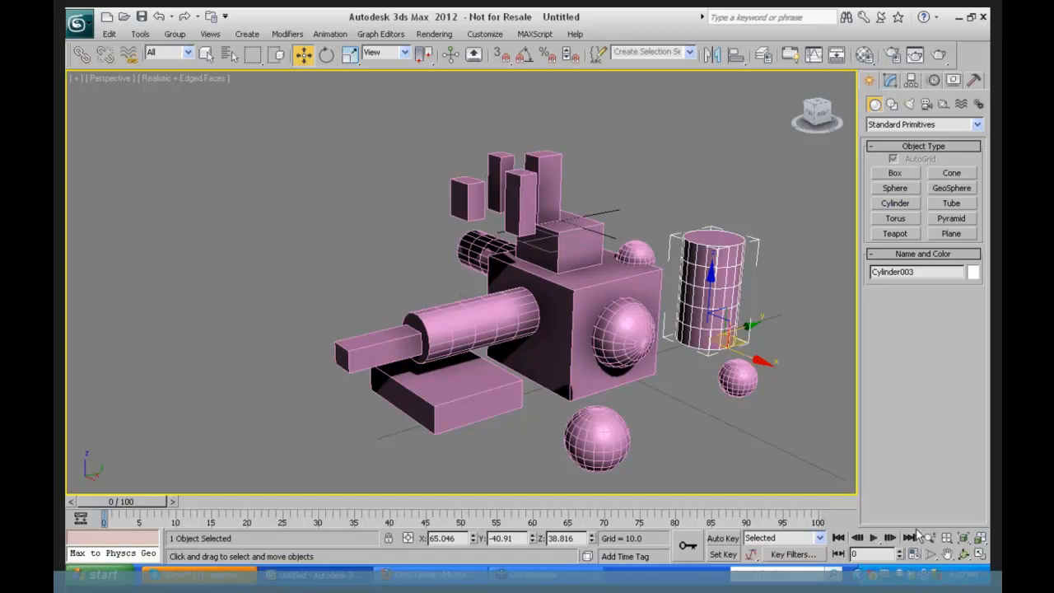
pyautogui.hotkey('alt', 'q')
pyautogui.moveTo(530, 268); pyautogui.dragTo(740, 209)
pyautogui.click(963, 553)
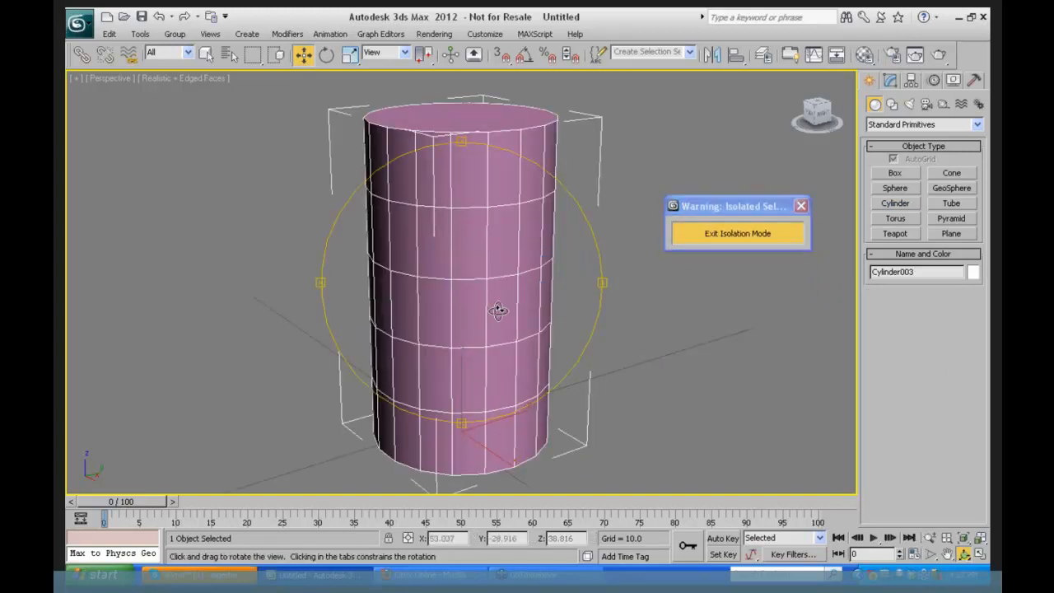
pyautogui.moveTo(498, 306); pyautogui.dragTo(468, 322)
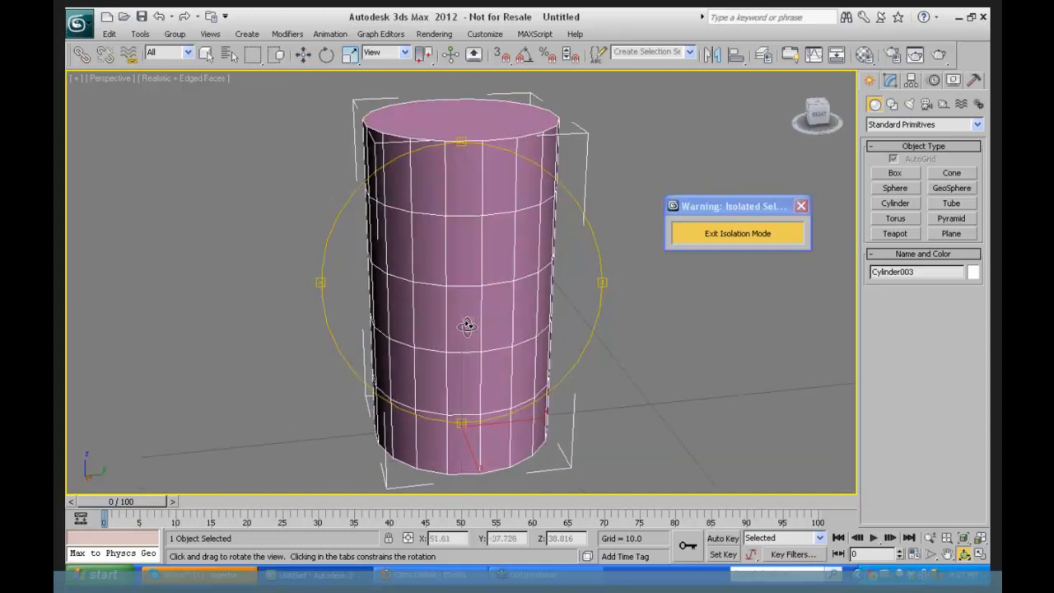
pyautogui.press('w')
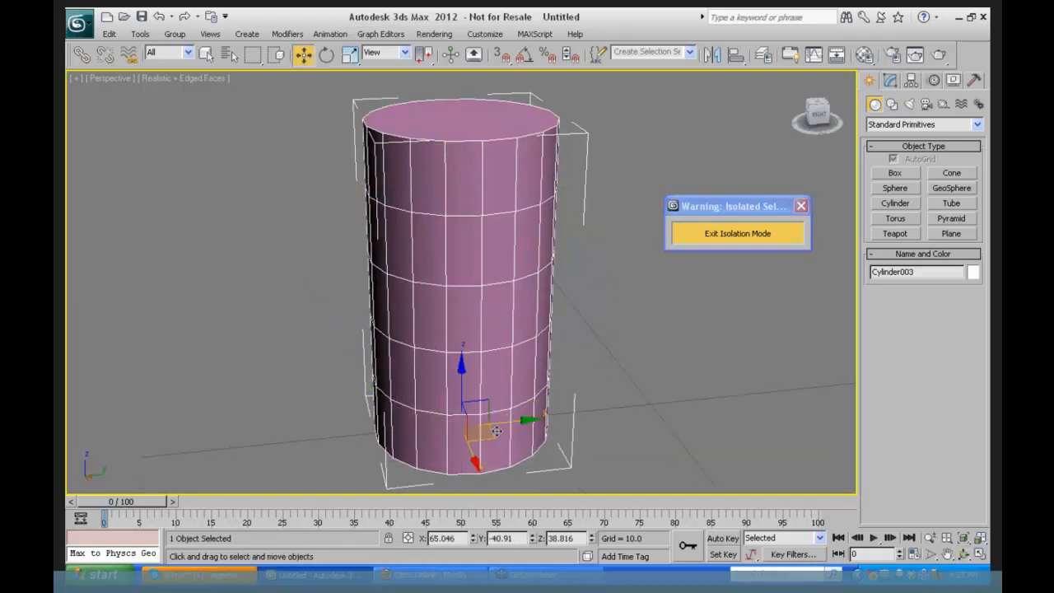
# - Orbit around the isolated cylinder to view the pivot at its base, and exit isolation mode
pyautogui.click(963, 553)
pyautogui.press('w')
pyautogui.click(963, 553)
pyautogui.moveTo(499, 369); pyautogui.dragTo(562, 313)
pyautogui.press('w')
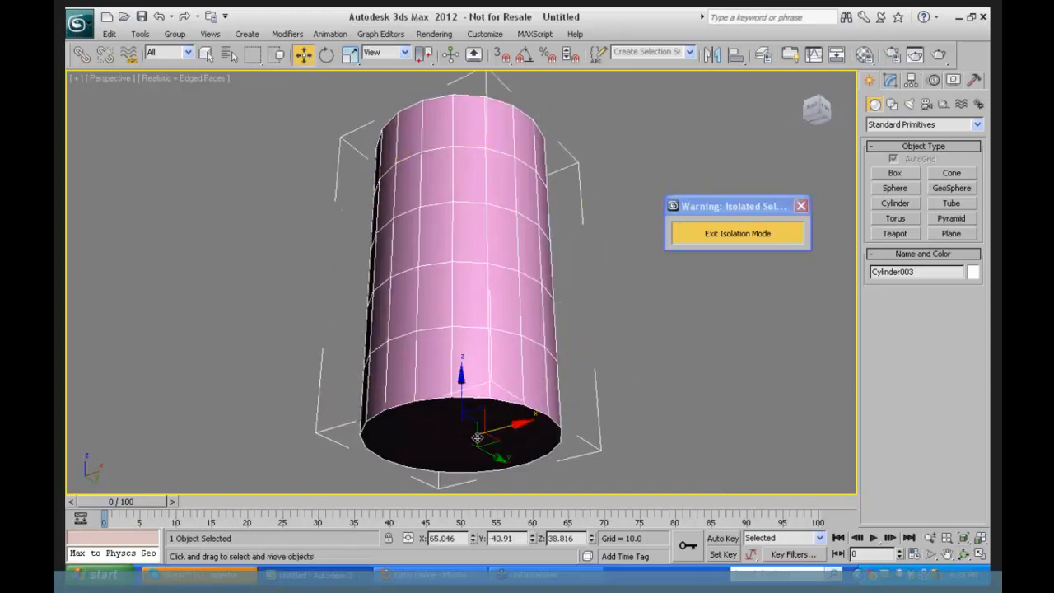
pyautogui.click(736, 235)
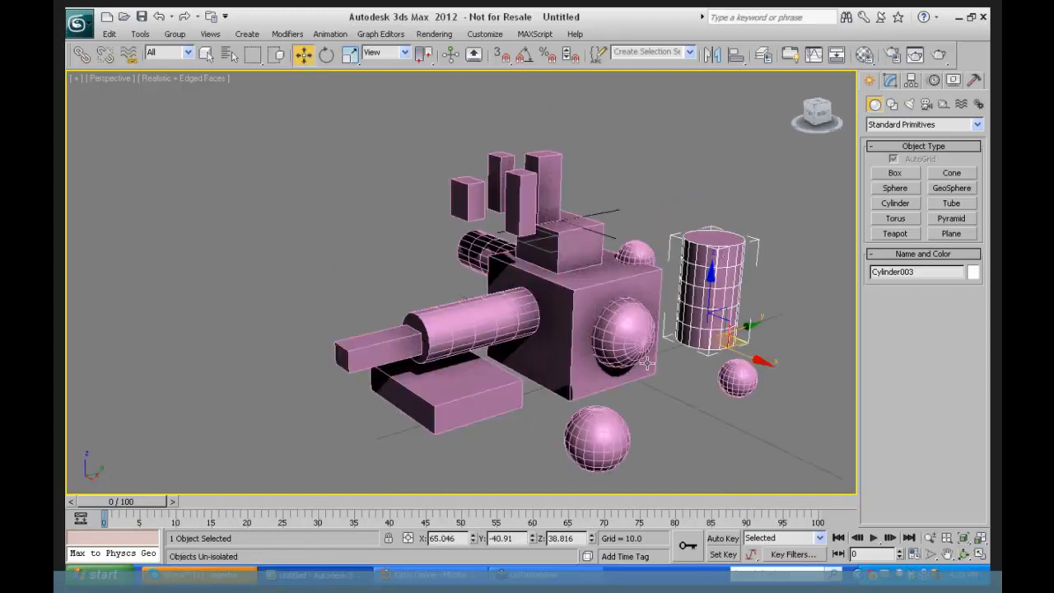
# - Isolate the larger sphere on the grid in front of the large box and orbit to view its pivot from the side
pyautogui.click(605, 424)
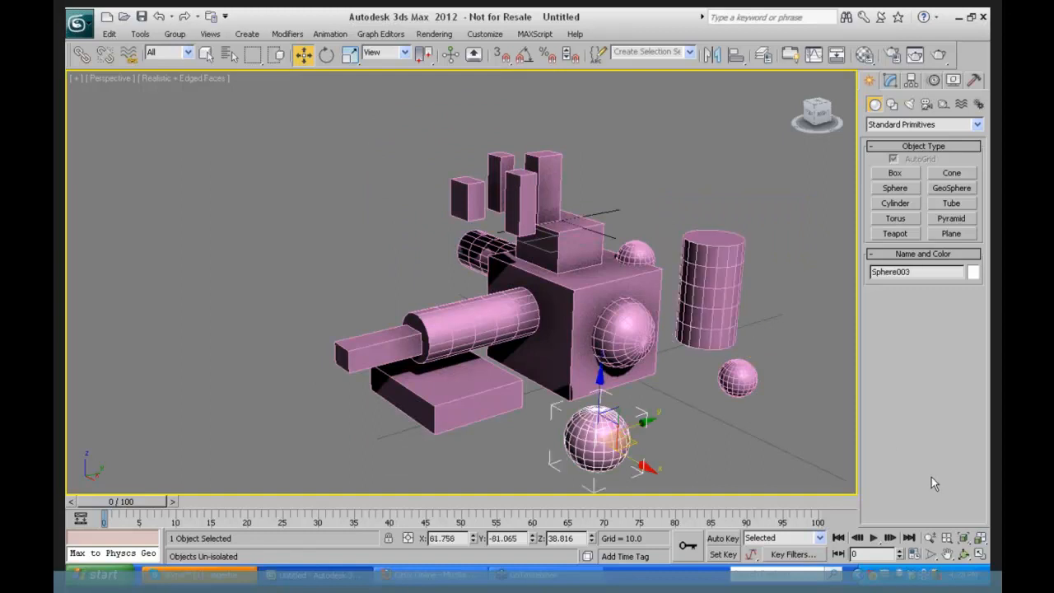
pyautogui.hotkey('alt', 'q')
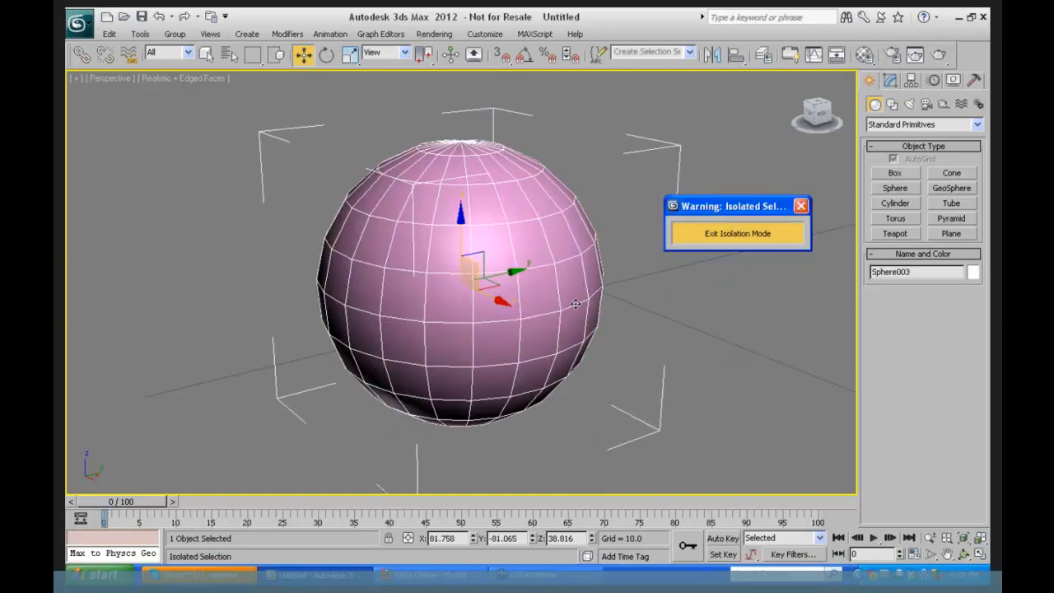
pyautogui.click(963, 553)
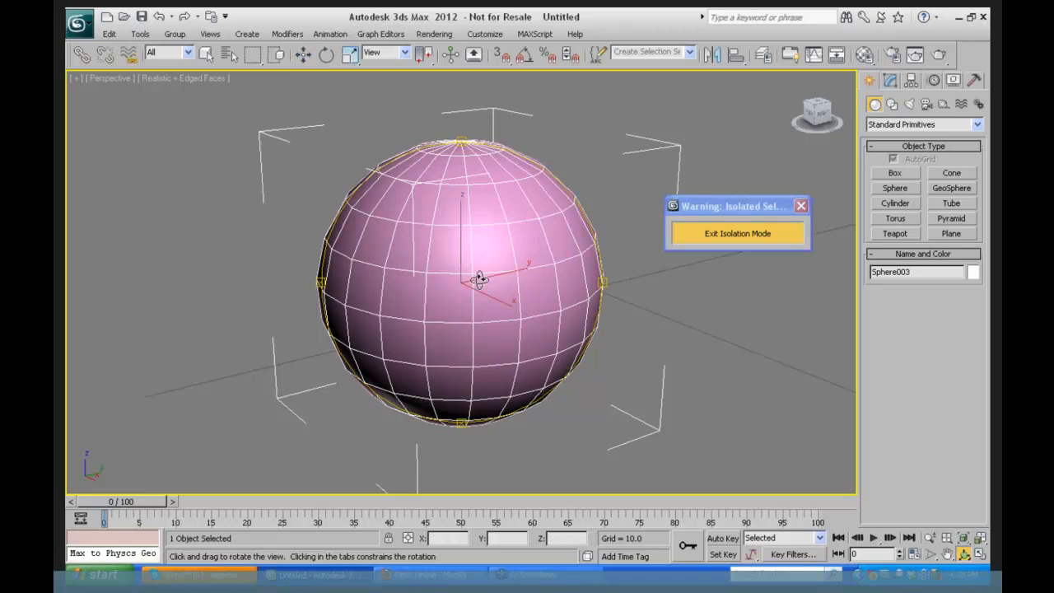
pyautogui.moveTo(478, 278); pyautogui.dragTo(411, 263)
pyautogui.press('w')
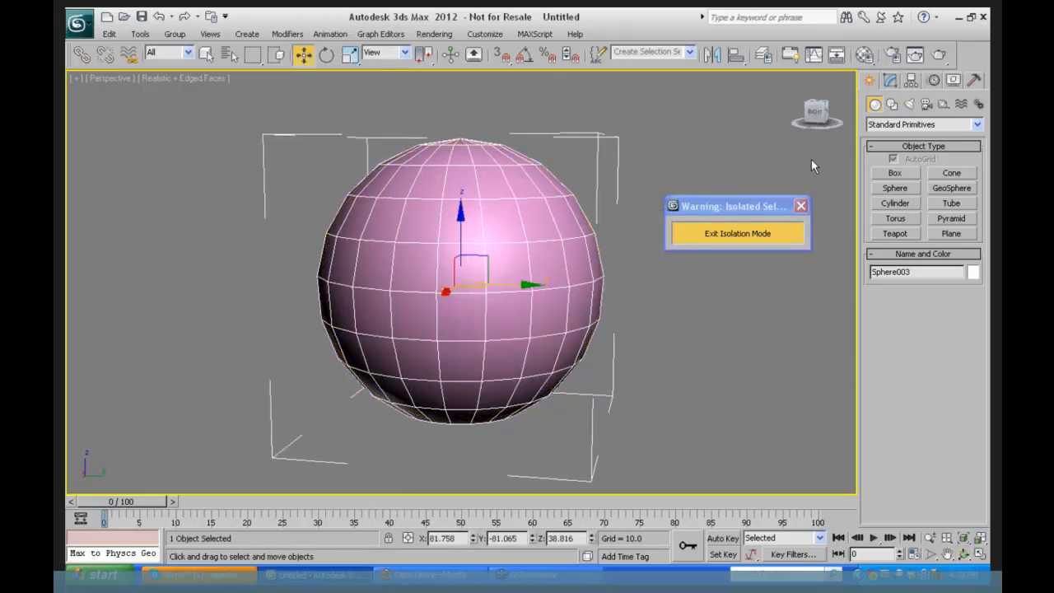
# - Turn on Base To Pivot for the isolated sphere, shift it along Y to about -80.2, and exit isolation mode
pyautogui.click(889, 80)
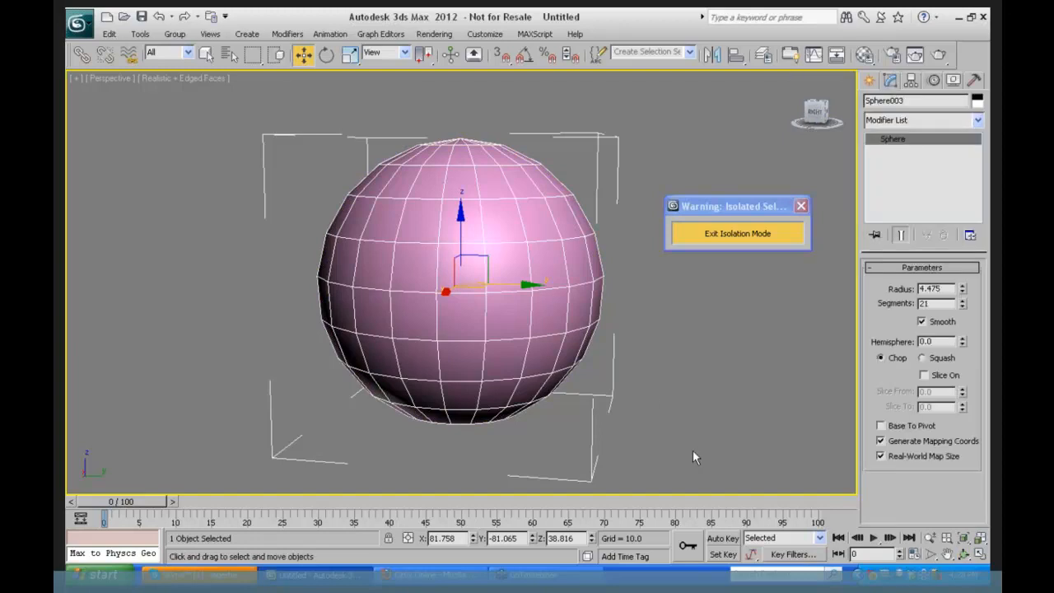
pyautogui.click(881, 425)
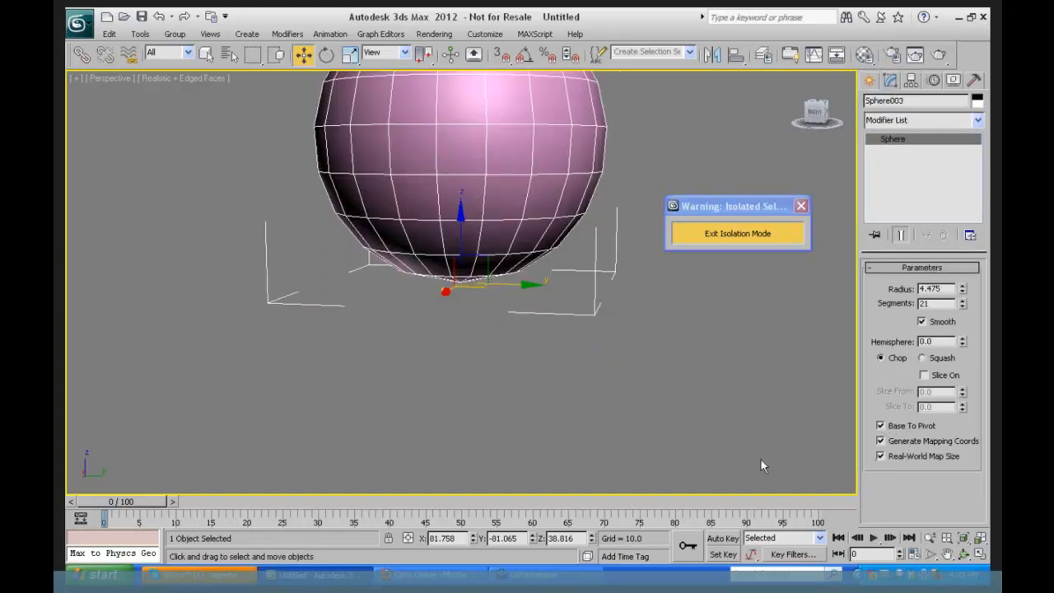
pyautogui.press('z')
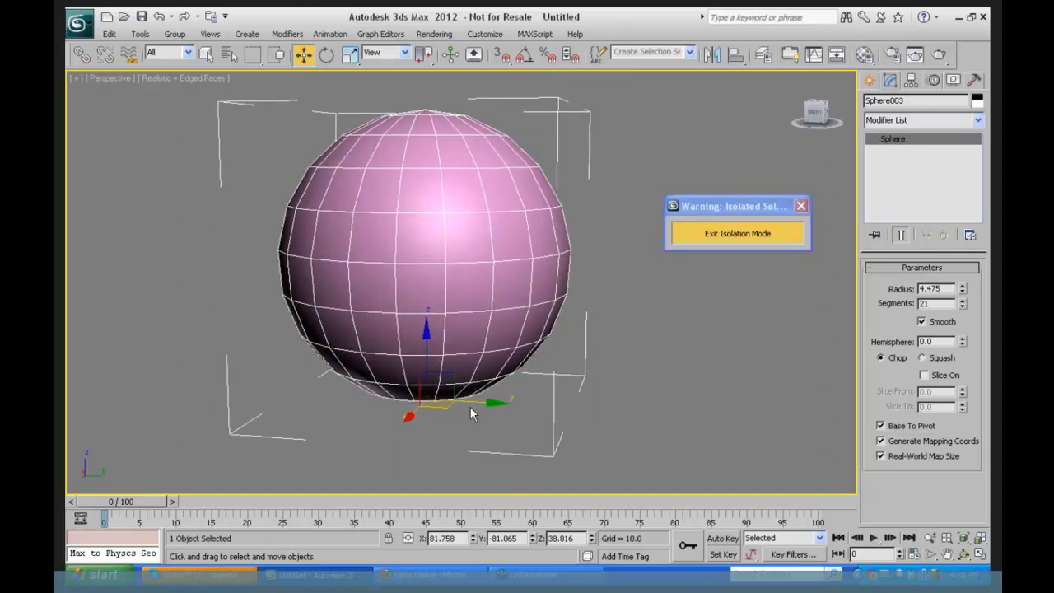
pyautogui.moveTo(471, 401); pyautogui.dragTo(504, 402)
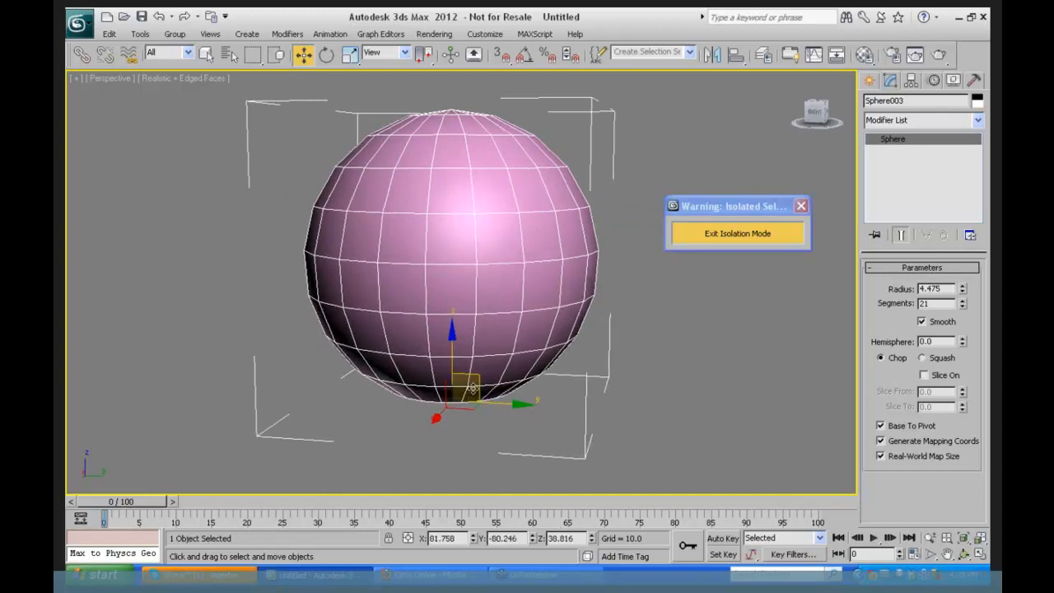
pyautogui.click(742, 233)
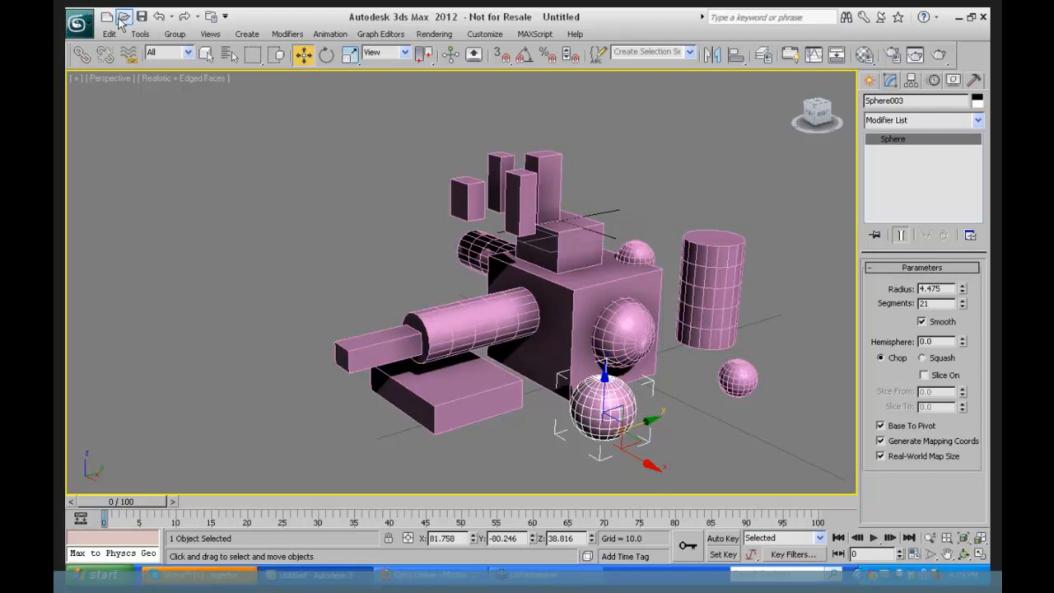
# - Preview the Rotate and Scale gizmos on the sphere, and move it freehand to about X 81.7, Y -86.4
pyautogui.click(326, 55)
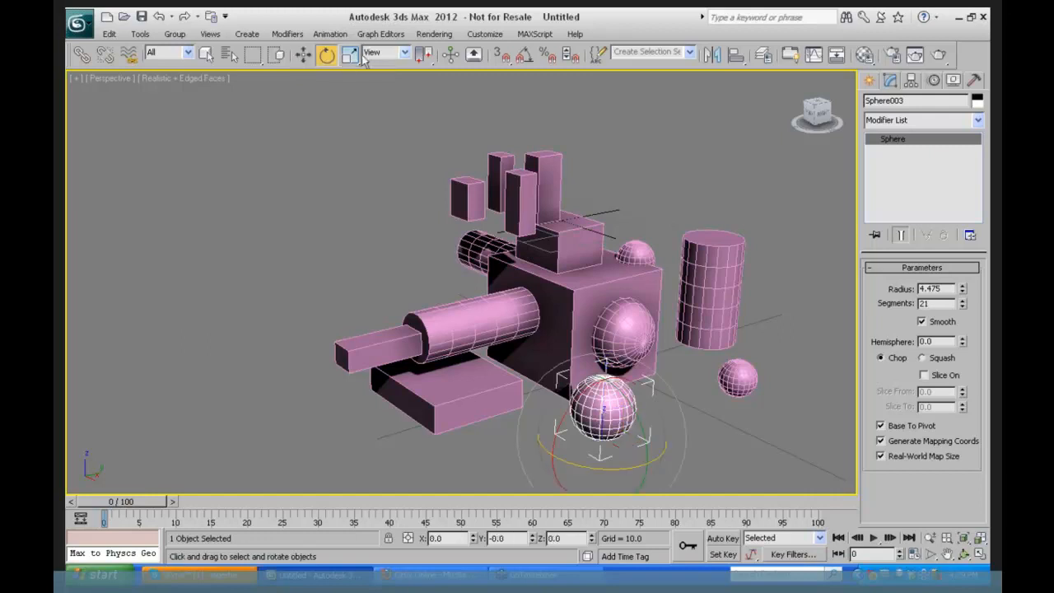
pyautogui.click(349, 55)
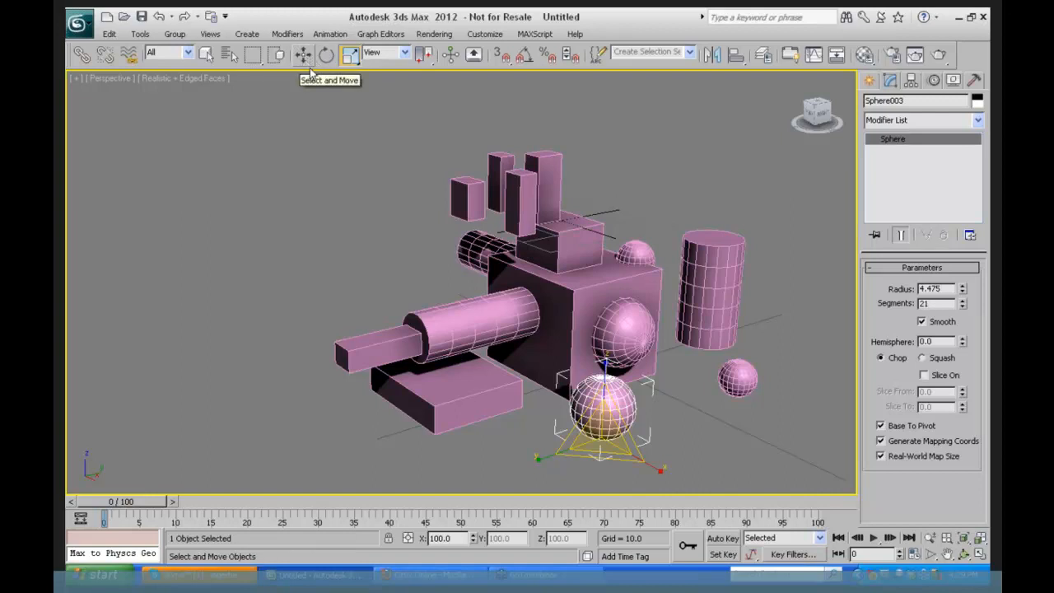
pyautogui.click(304, 55)
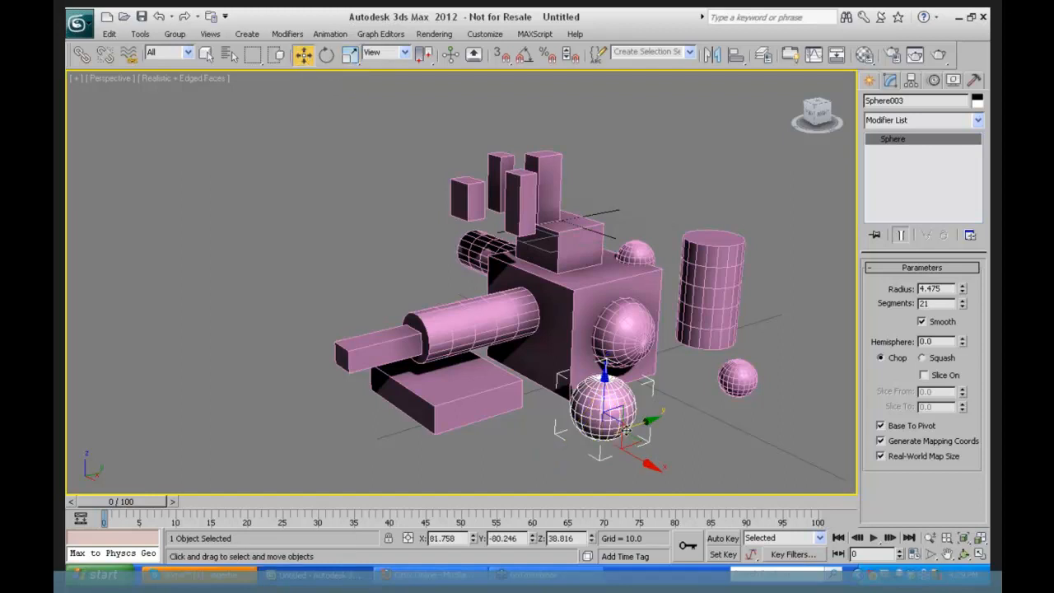
pyautogui.moveTo(627, 429); pyautogui.dragTo(527, 411)
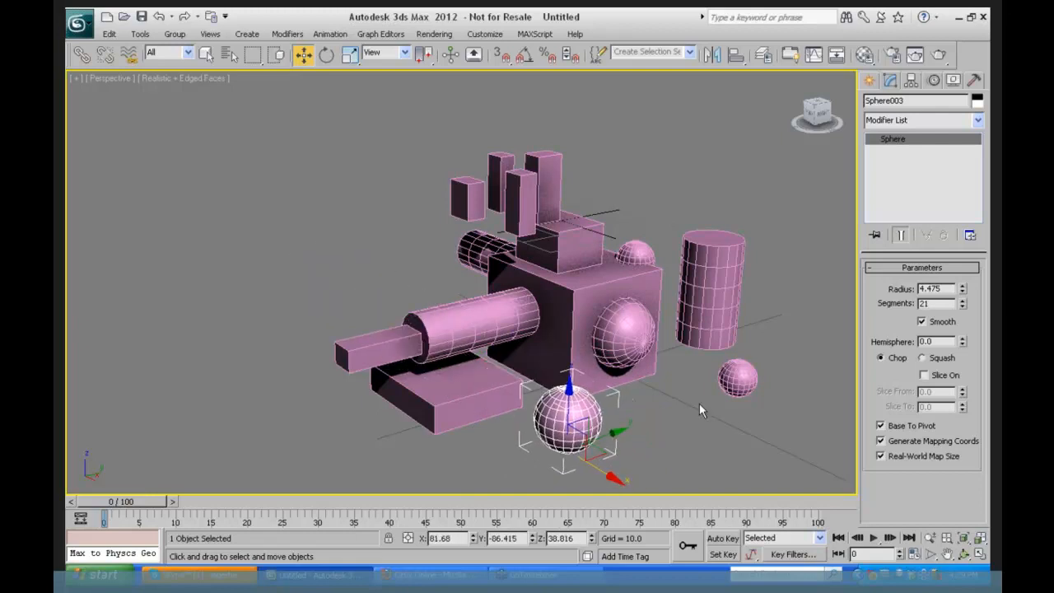
# - Compare the Rotate and Scale gizmos on the sphere, leave Rotate active, and clear the selection
pyautogui.click(328, 54)
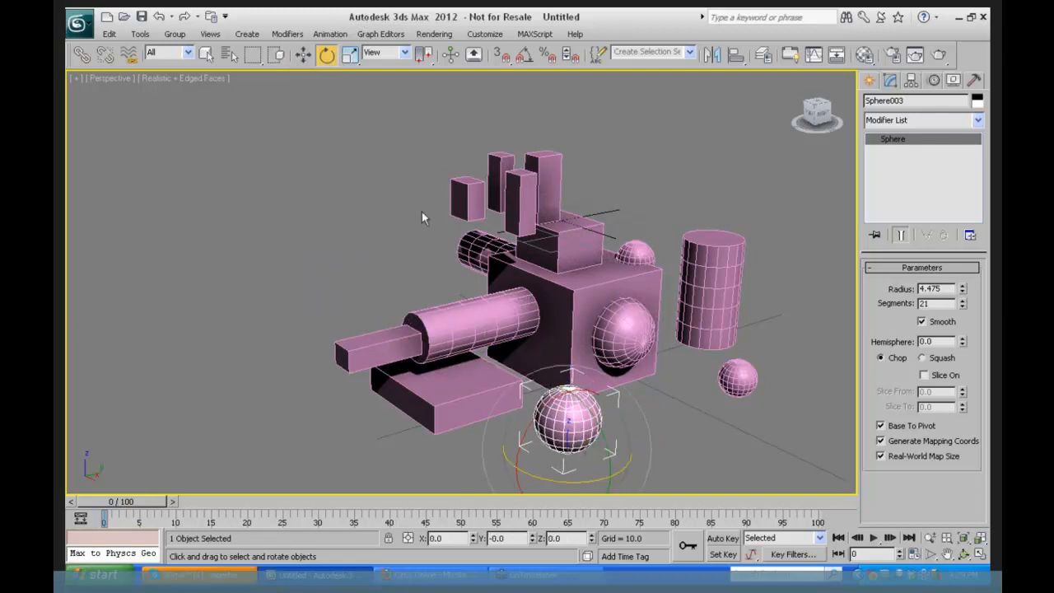
pyautogui.click(350, 54)
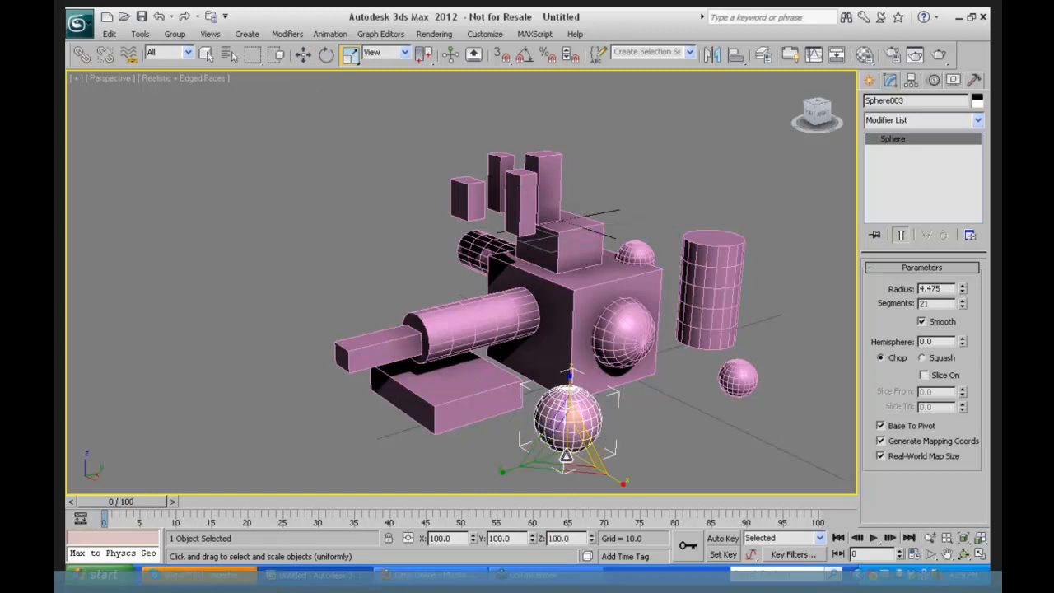
pyautogui.click(327, 54)
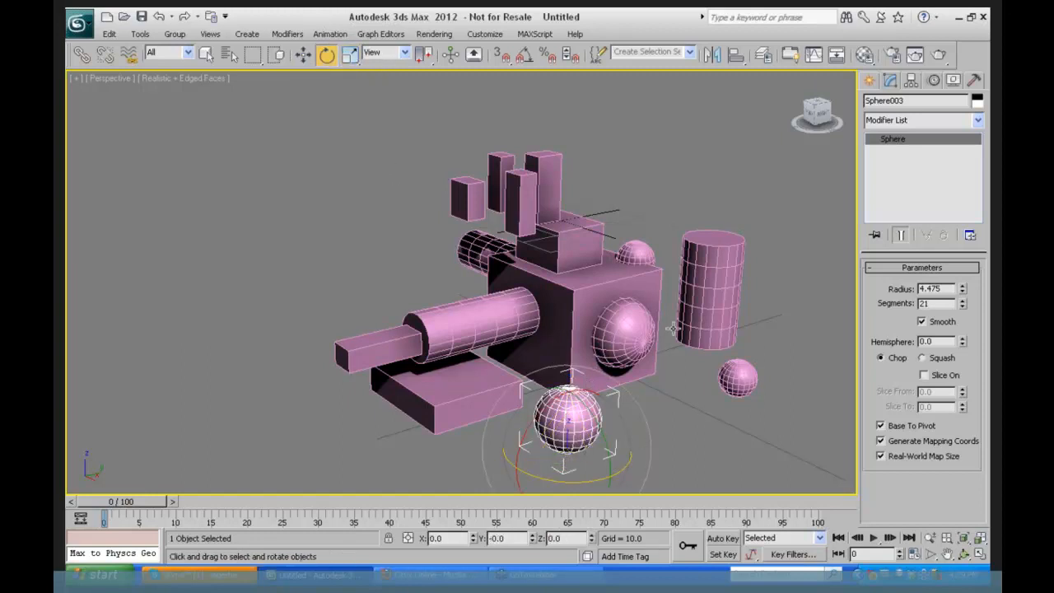
pyautogui.click(416, 246)
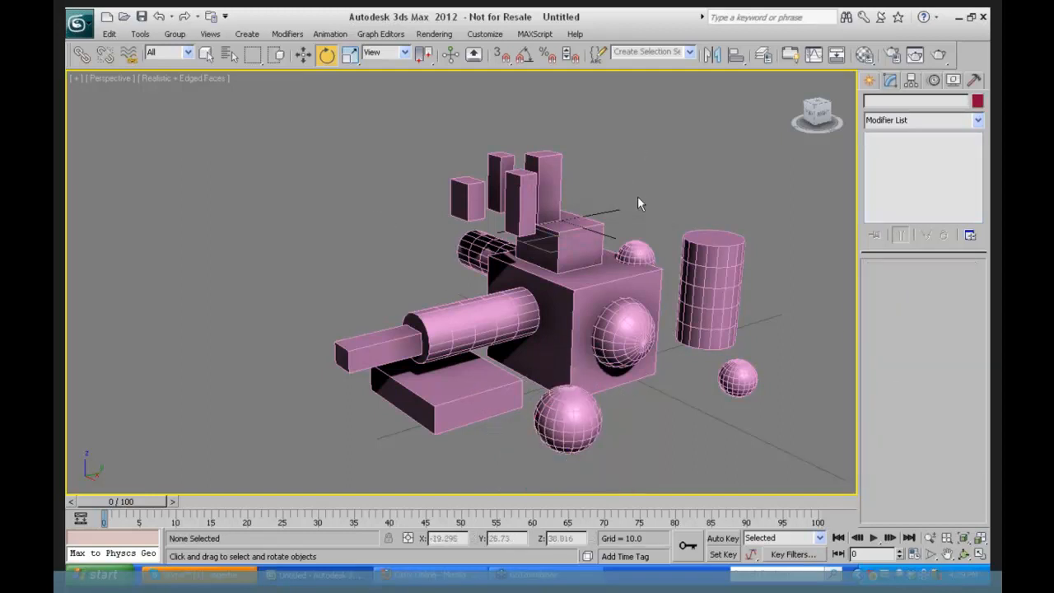
# - Open the Rotate Transform Type-In for the upright cylinder and rotate it freehand about 29.5 degrees around Y
pyautogui.click(711, 257)
pyautogui.rightClick(670, 170)
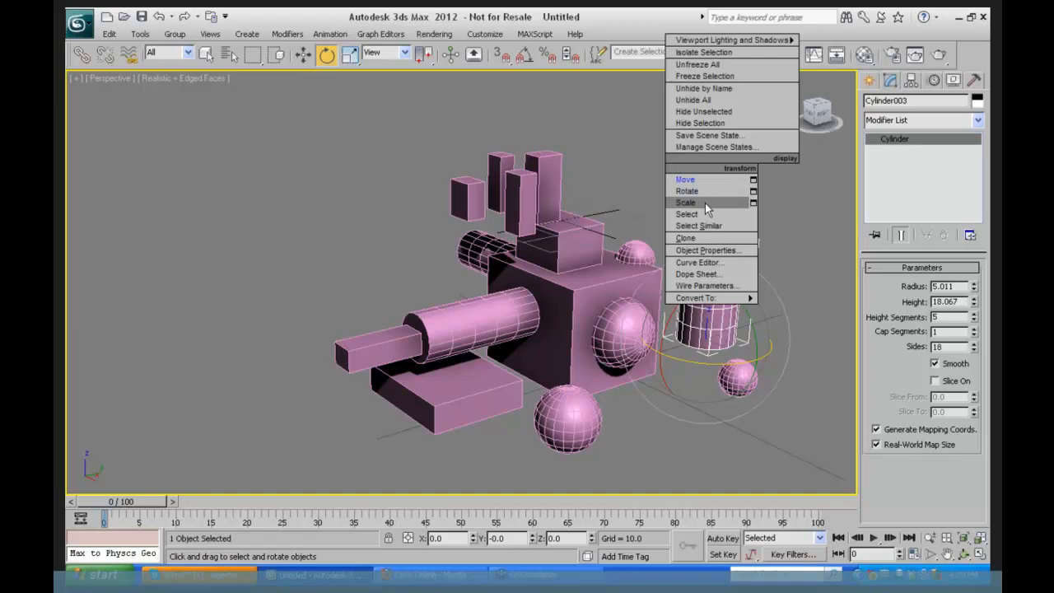
pyautogui.click(752, 190)
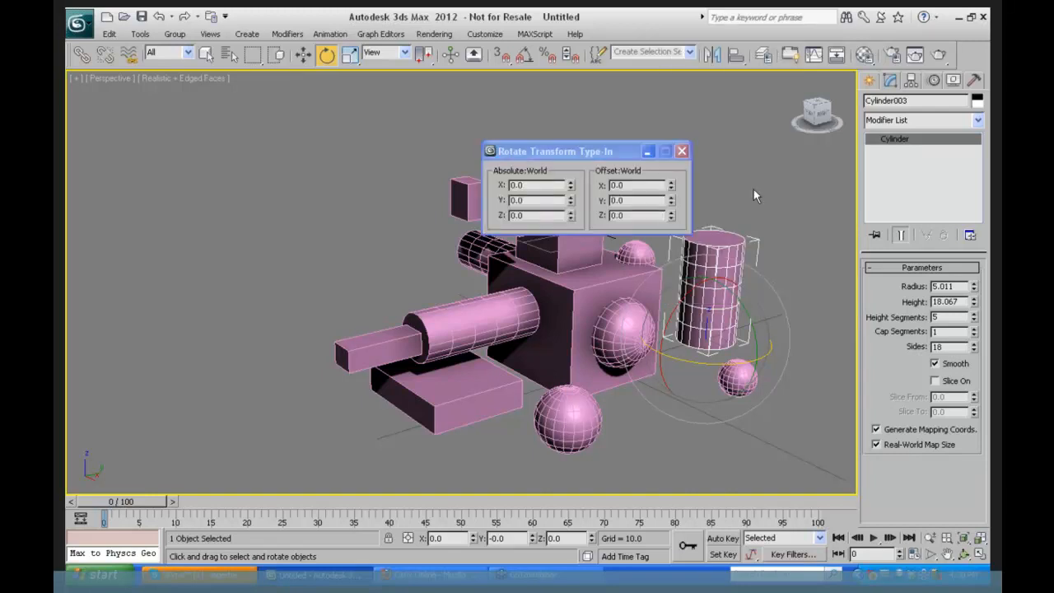
pyautogui.moveTo(622, 152); pyautogui.dragTo(280, 142)
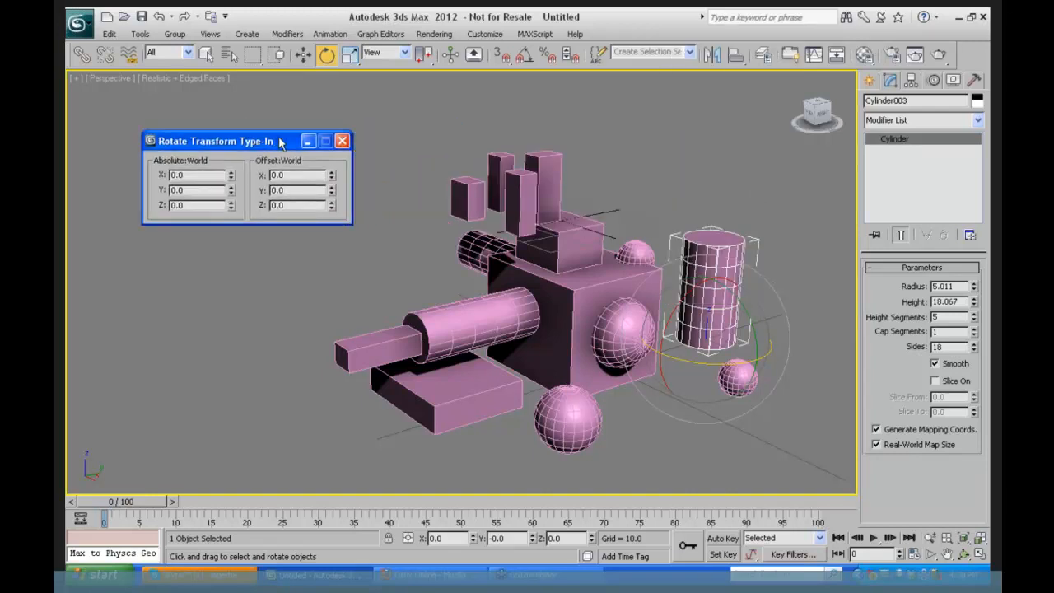
pyautogui.moveTo(751, 293); pyautogui.dragTo(759, 323)
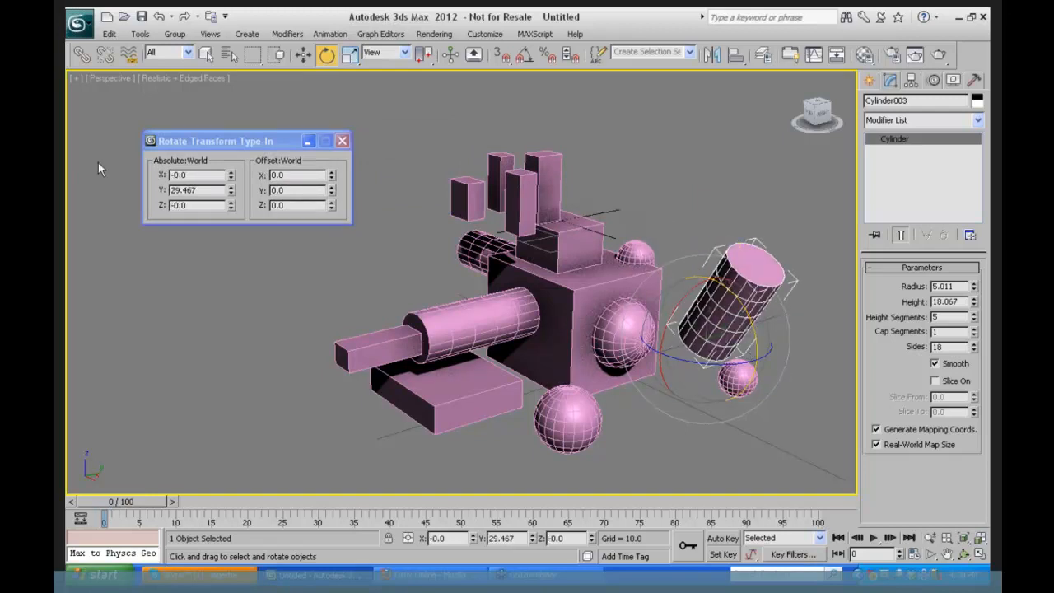
# - Set the cylinder's absolute world rotation to 30 on Y and -10 on X, and close the Rotate Transform Type-In
pyautogui.click(203, 190)
pyautogui.doubleClick(203, 191)
pyautogui.write('3')
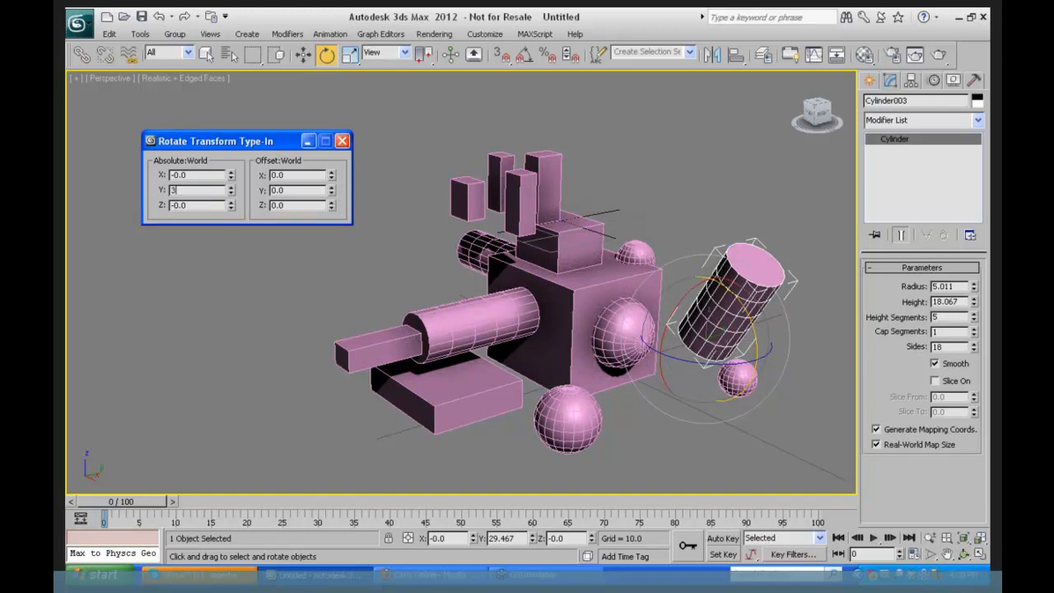
pyautogui.write('0')
pyautogui.press('Return')
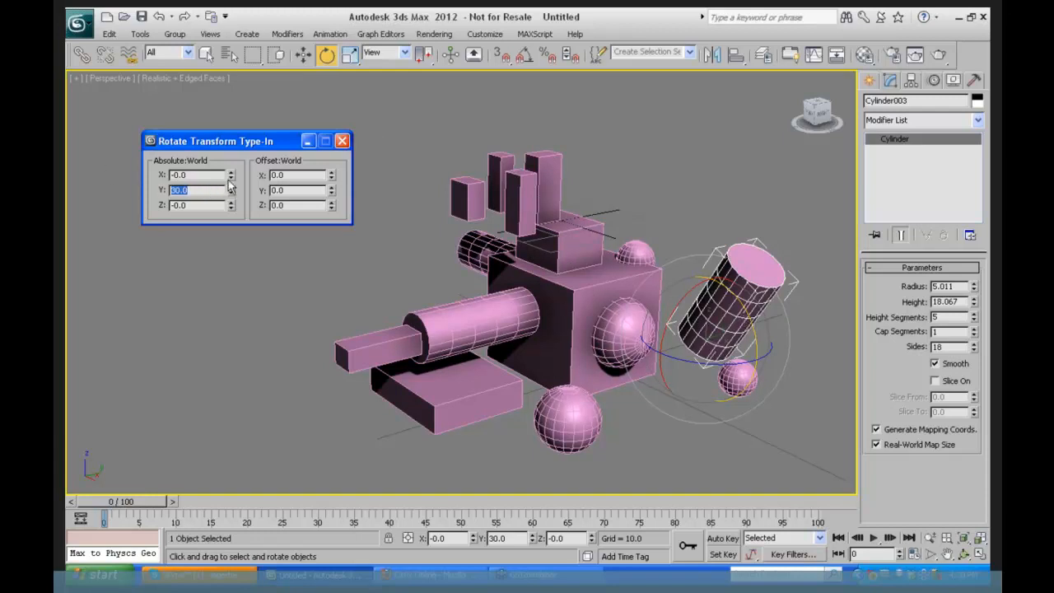
pyautogui.click(198, 174)
pyautogui.write('-10')
pyautogui.press('Return')
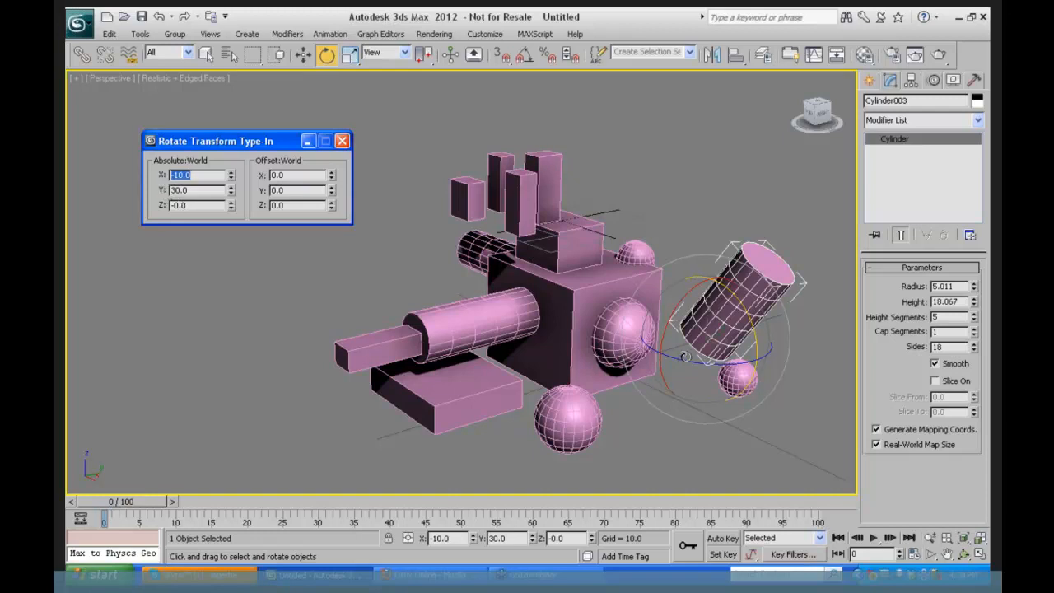
pyautogui.click(343, 142)
# - Rotate the thin box at the horizontal cylinder's end upward to about 35.1 degrees on X, and reselect the tilted cylinder
pyautogui.click(367, 347)
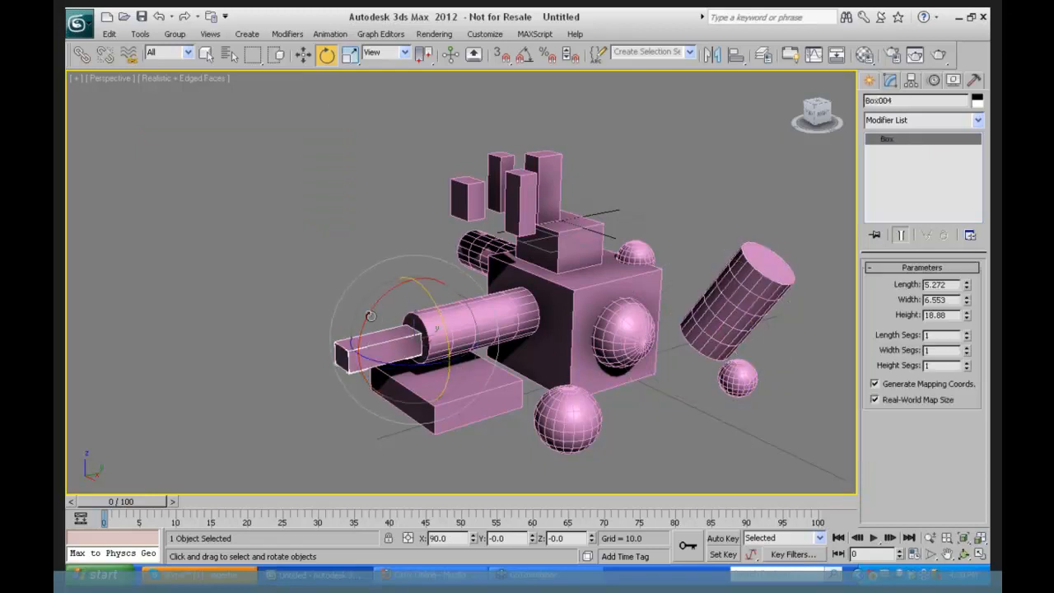
pyautogui.moveTo(368, 315); pyautogui.dragTo(382, 232)
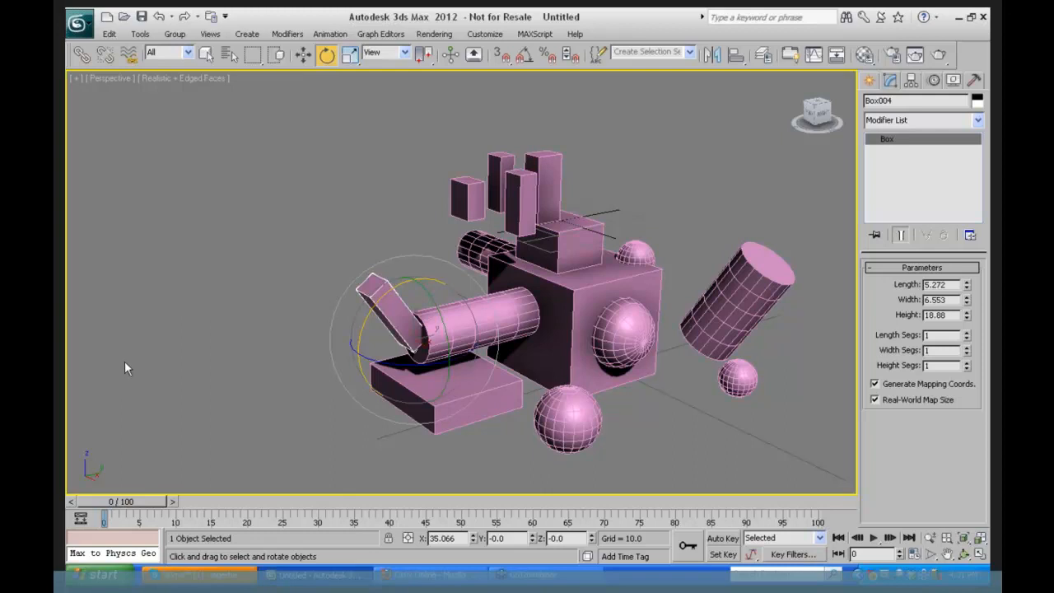
pyautogui.click(744, 288)
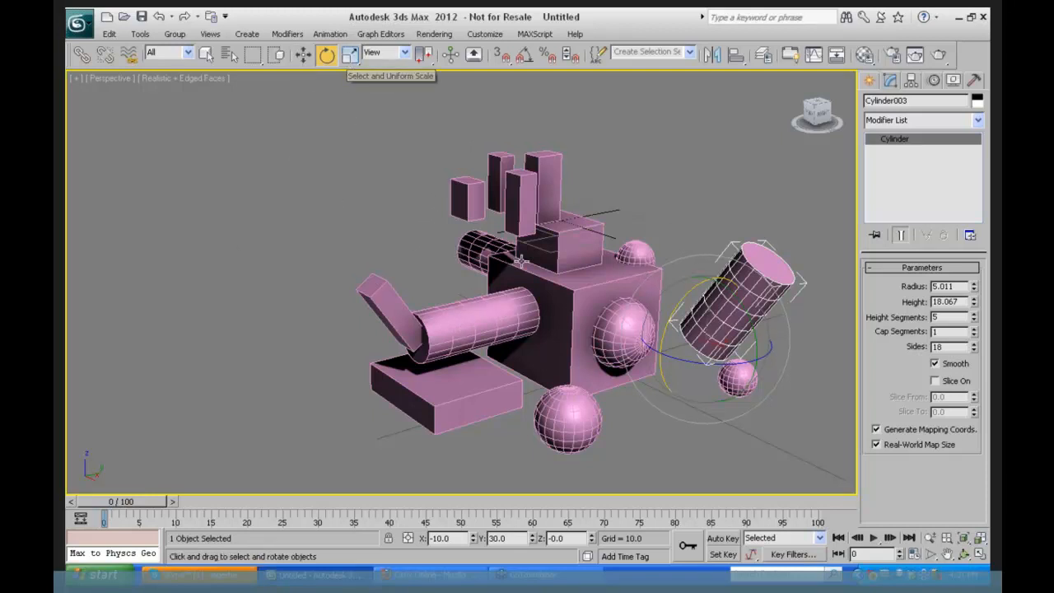
# - Move the shortest floating box to absolute world position X -27, Y -27, Z 0 with the Move Transform Type-In, and activate Orbit
pyautogui.click(465, 202)
pyautogui.rightClick(465, 204)
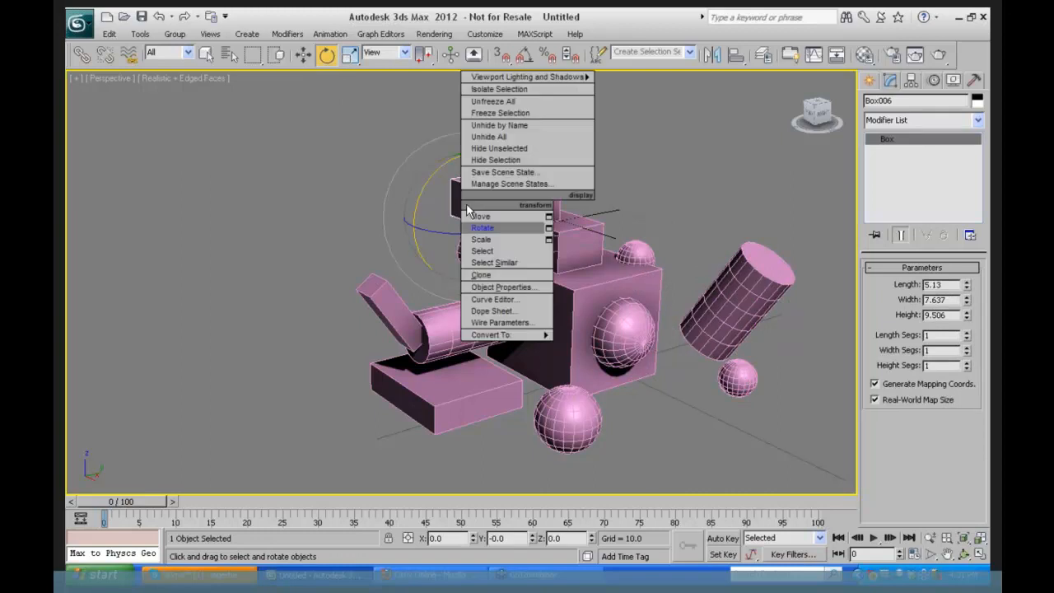
pyautogui.click(548, 215)
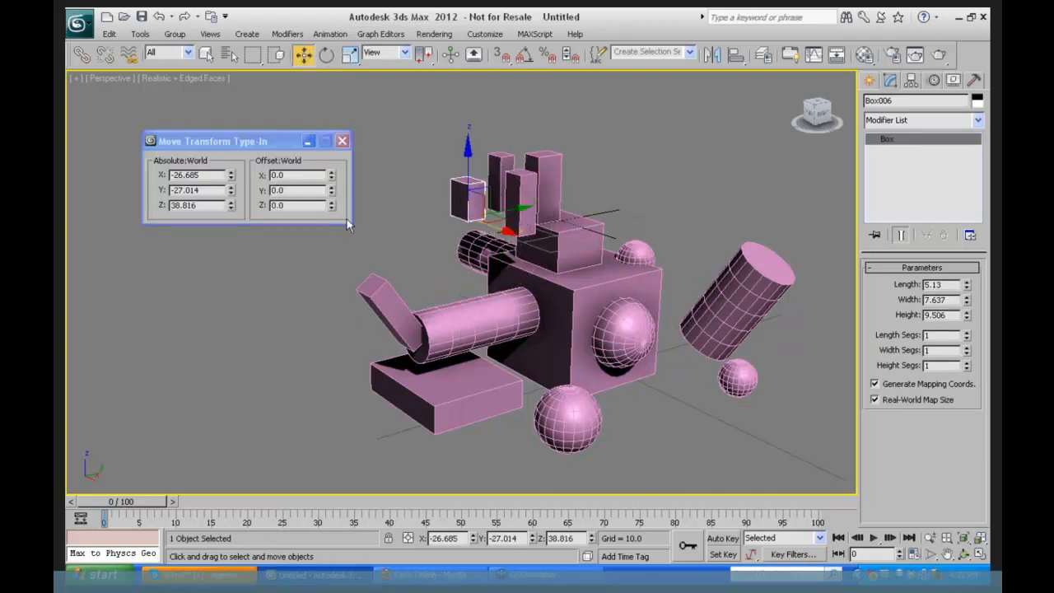
pyautogui.moveTo(246, 141); pyautogui.dragTo(266, 156)
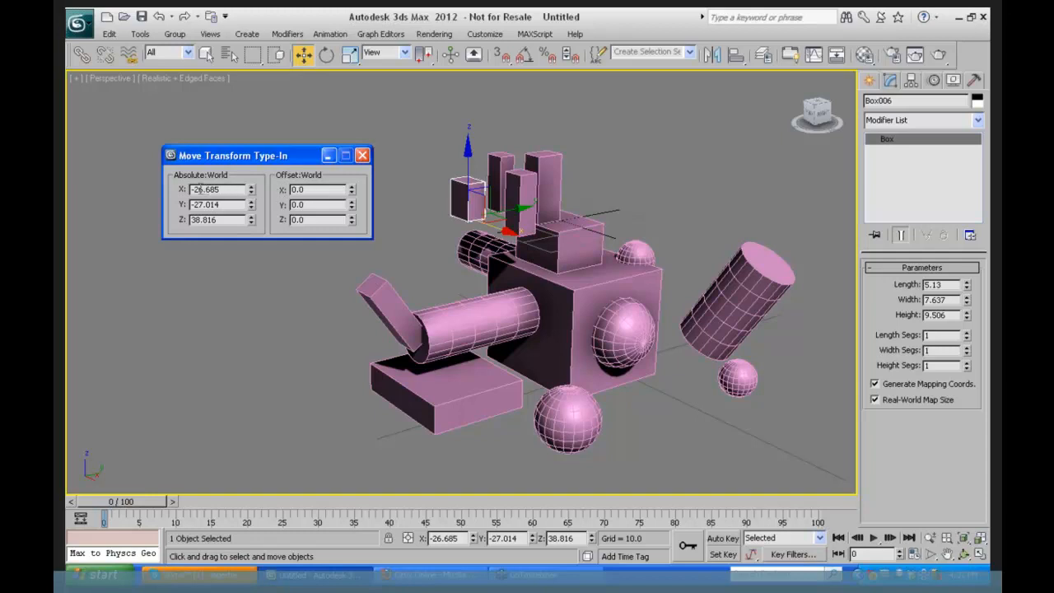
pyautogui.moveTo(199, 189); pyautogui.dragTo(253, 192)
pyautogui.write('7')
pyautogui.press('Tab')
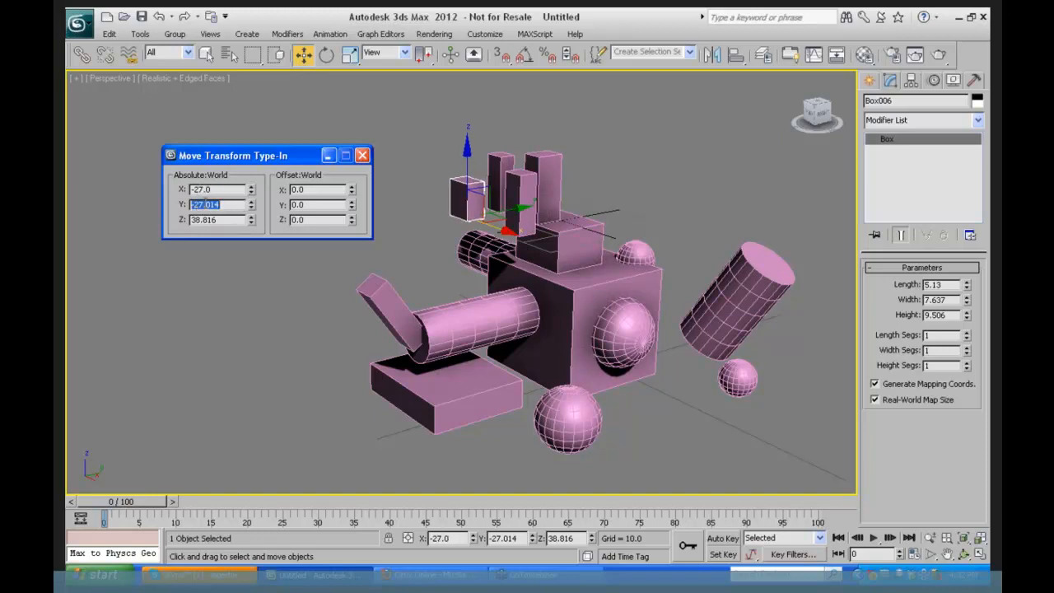
pyautogui.moveTo(203, 204); pyautogui.dragTo(244, 204)
pyautogui.press('BackSpace')
pyautogui.moveTo(223, 219); pyautogui.dragTo(179, 220)
pyautogui.write('0')
pyautogui.press('Return')
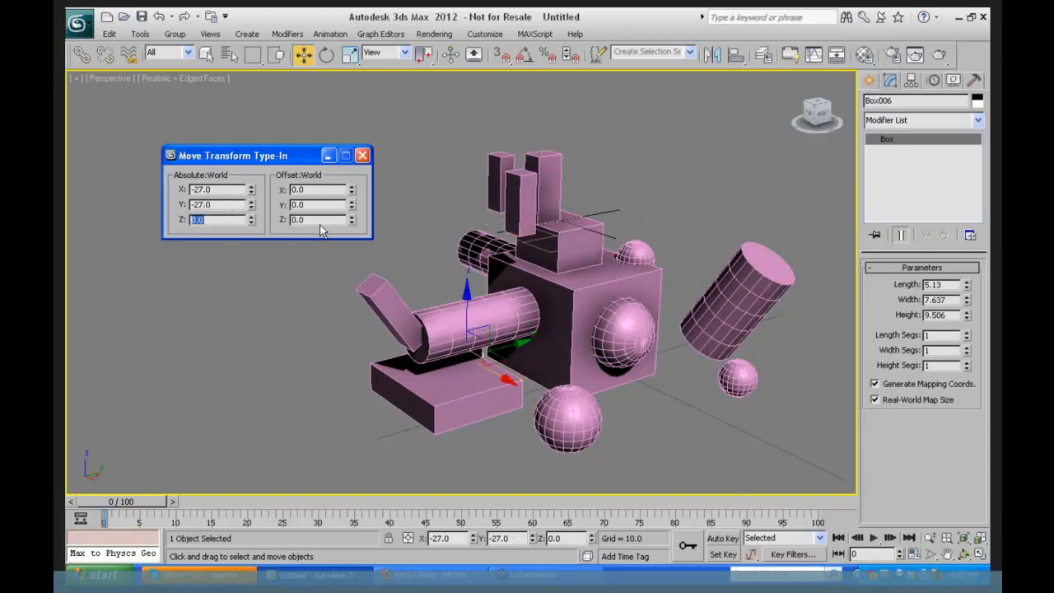
pyautogui.click(963, 553)
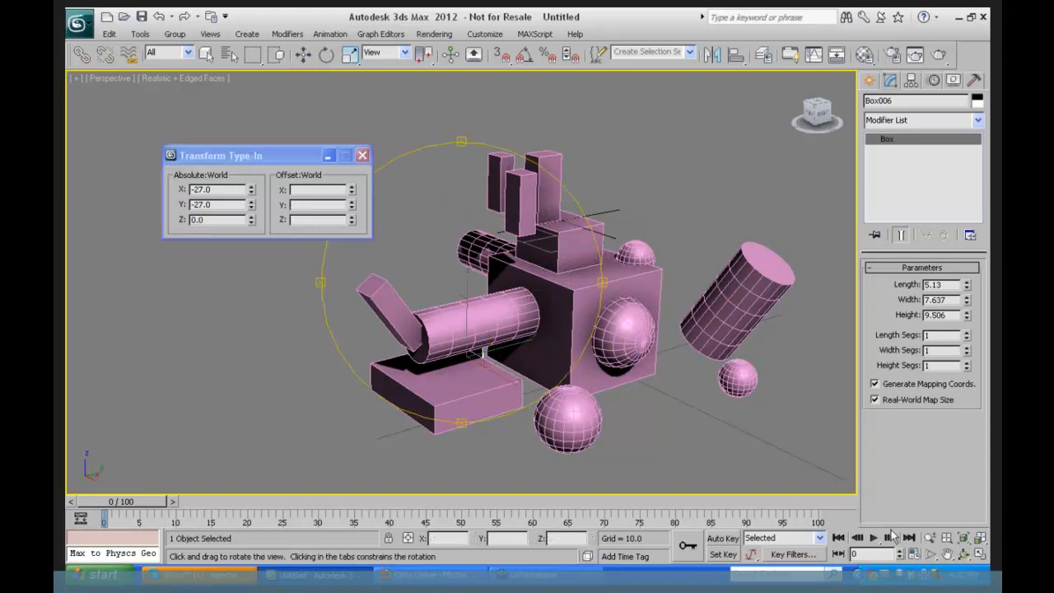
# - Reopen the Move Transform Type-In for the small box on the ground and offset it by -10 on world X
pyautogui.moveTo(471, 298); pyautogui.dragTo(663, 302)
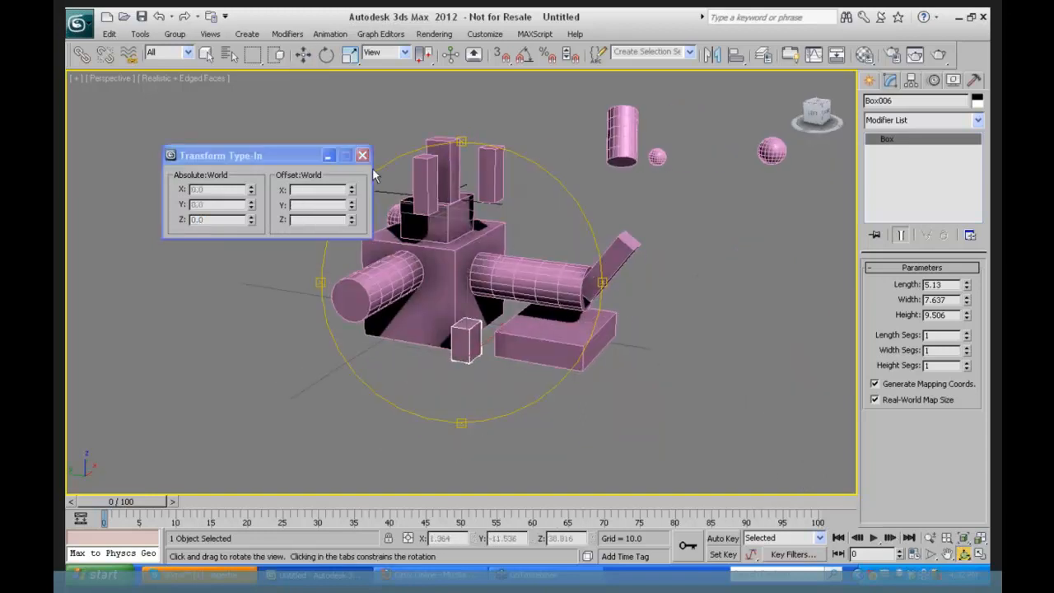
pyautogui.click(282, 153)
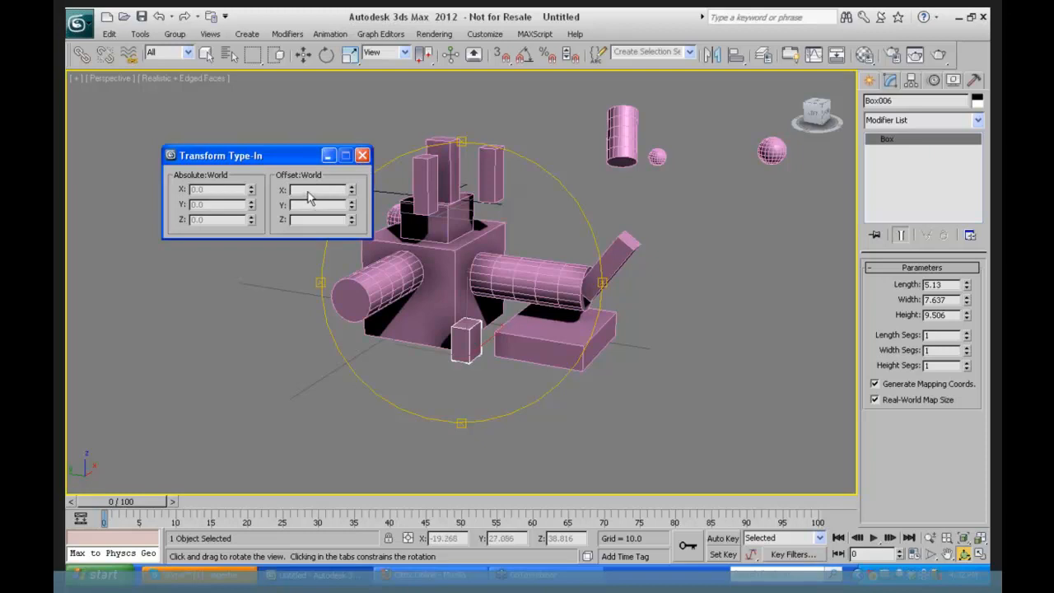
pyautogui.click(362, 155)
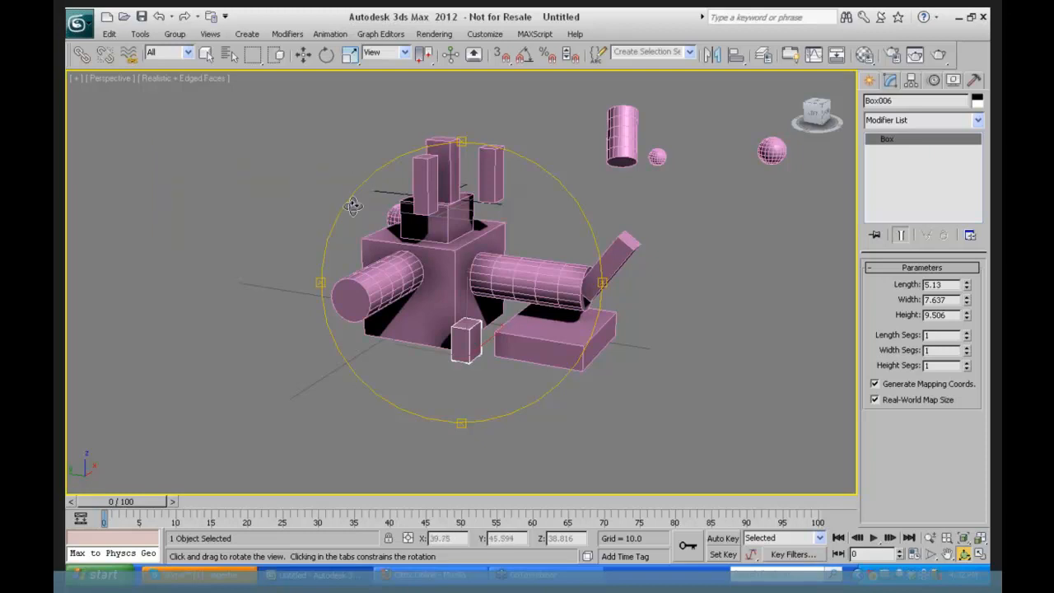
pyautogui.rightClick(466, 354)
pyautogui.rightClick(463, 355)
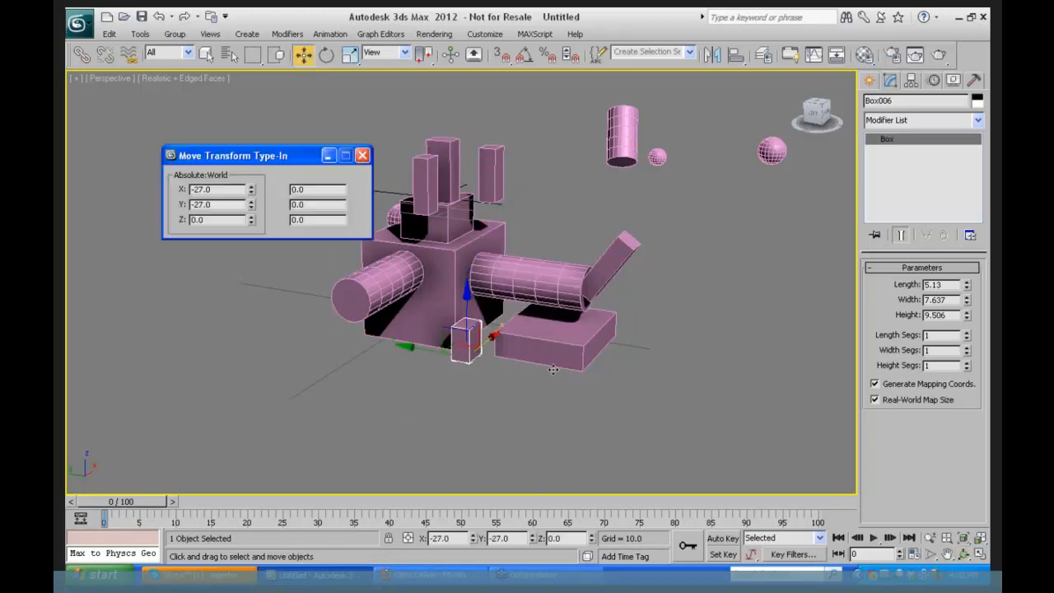
pyautogui.click(550, 371)
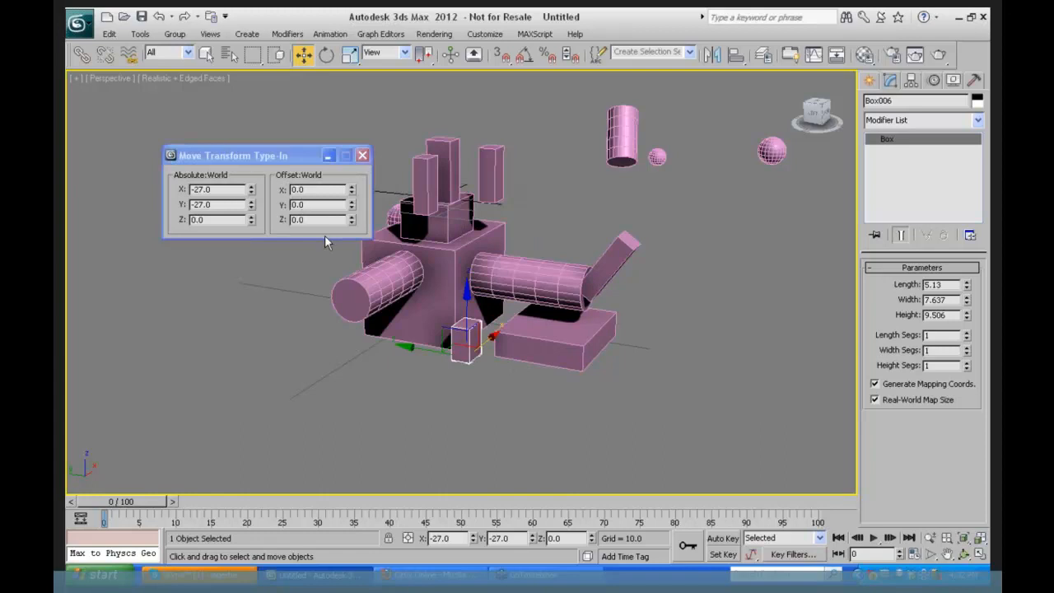
pyautogui.click(308, 189)
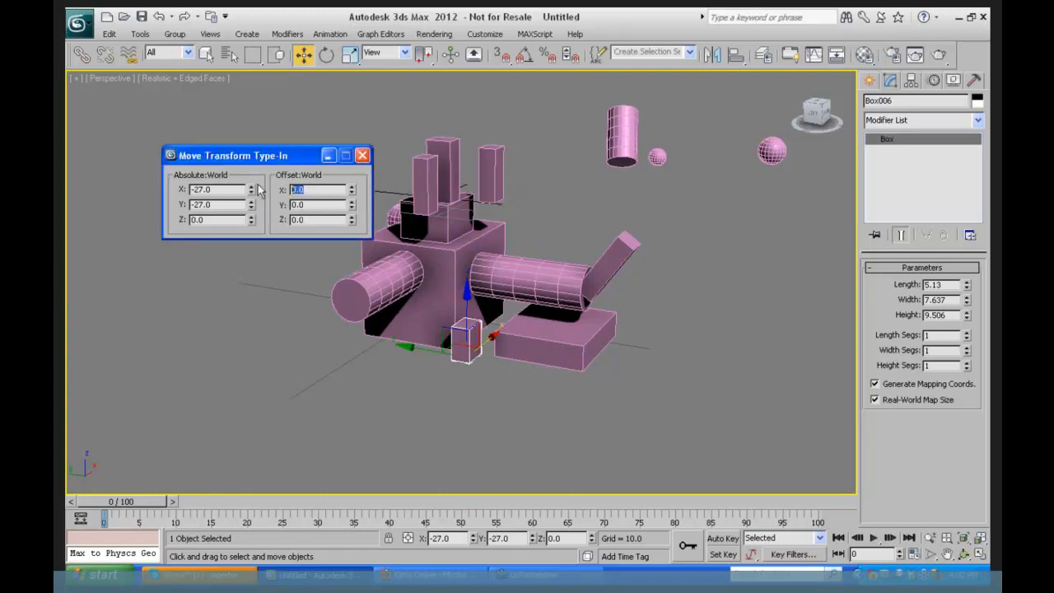
pyautogui.write('-10')
pyautogui.press('Return')
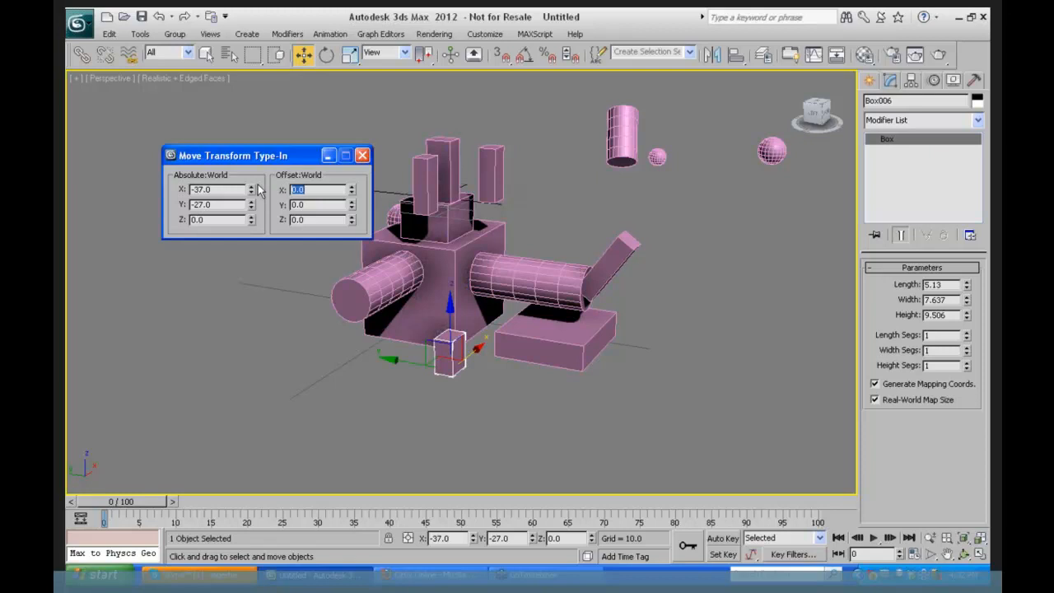
# - Offset the small box by 20 on world Y and close the Move Transform Type-In
pyautogui.click(307, 206)
pyautogui.write('20')
pyautogui.press('Return')
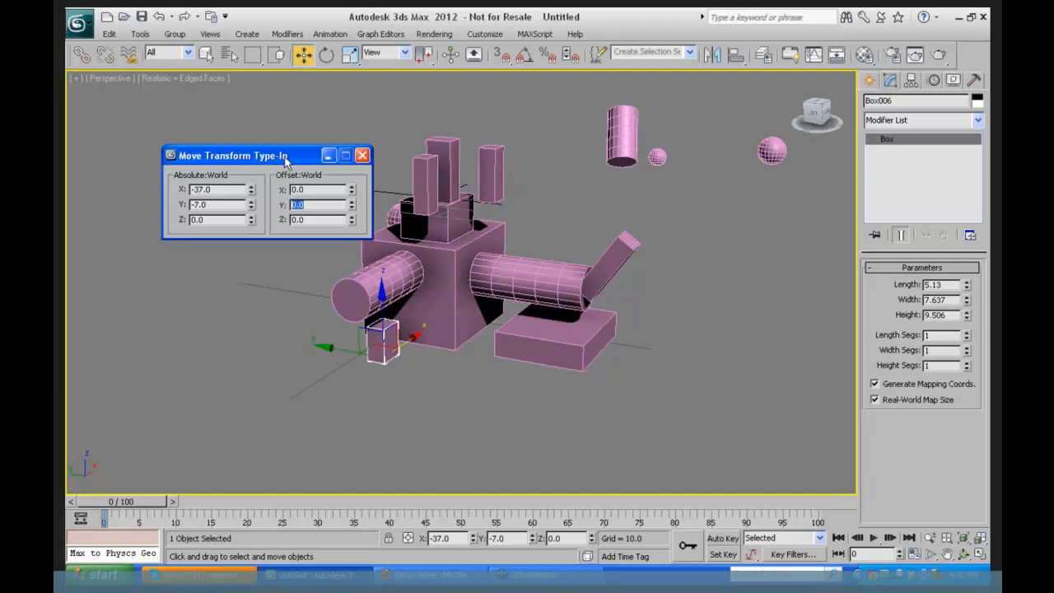
pyautogui.click(362, 154)
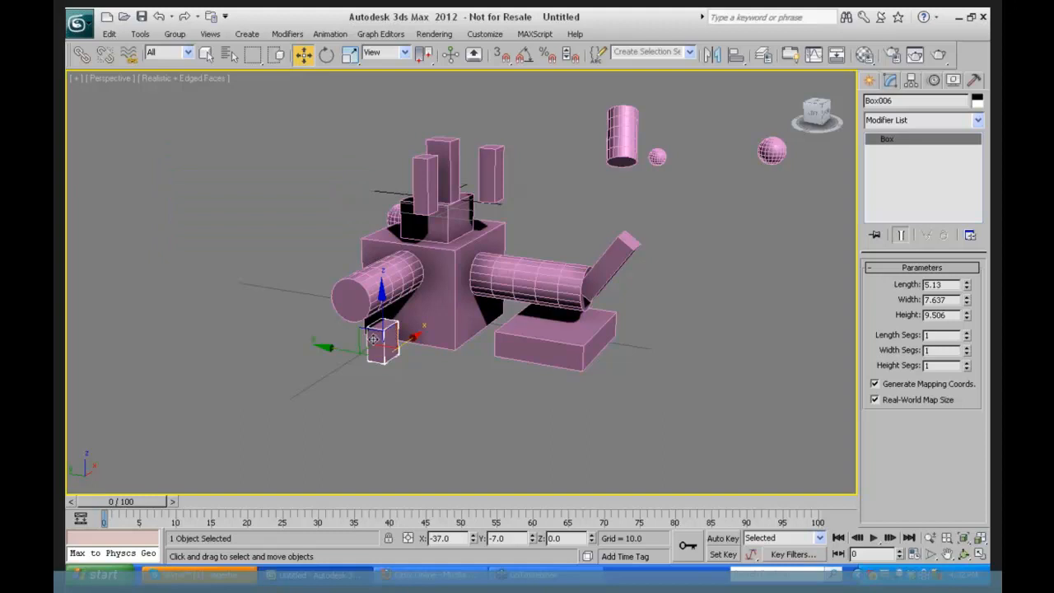
# - Open and close the Move and Rotate Transform Type-In dialogs for the small box, leaving the Rotate tool active
pyautogui.rightClick(302, 59)
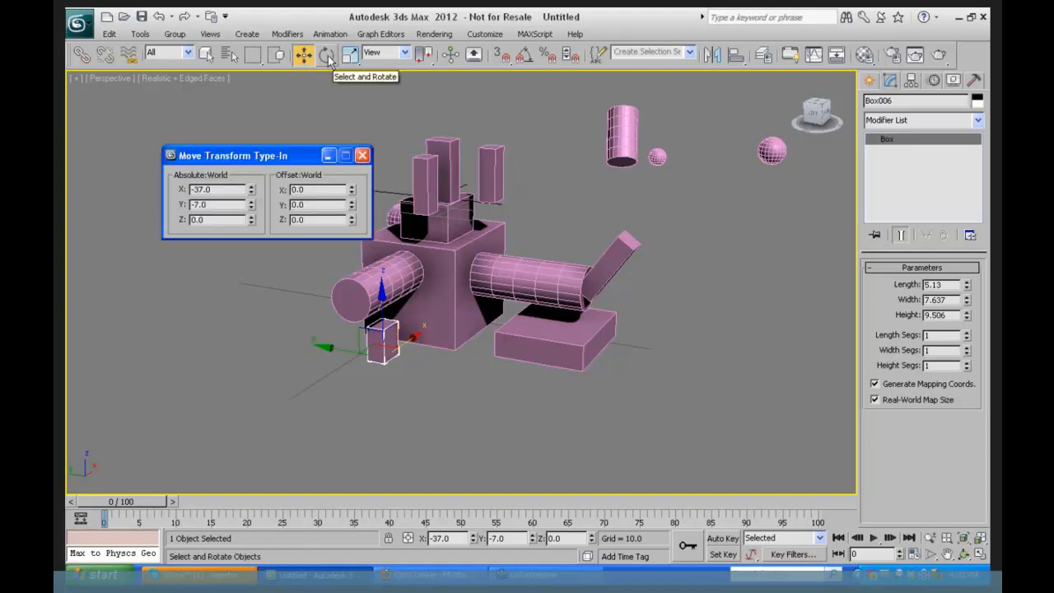
pyautogui.click(362, 155)
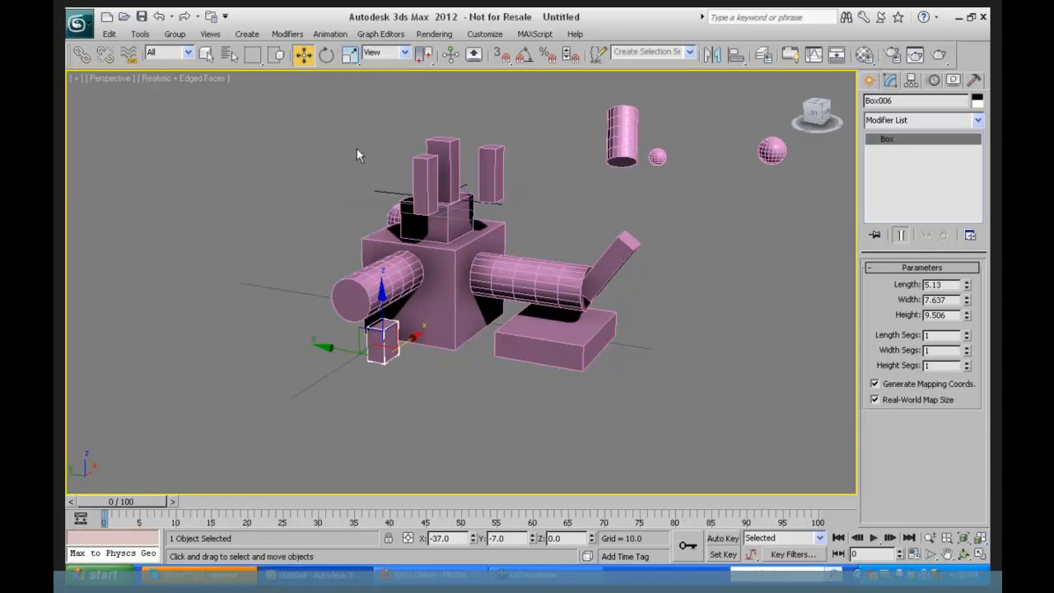
pyautogui.rightClick(330, 56)
pyautogui.click(365, 155)
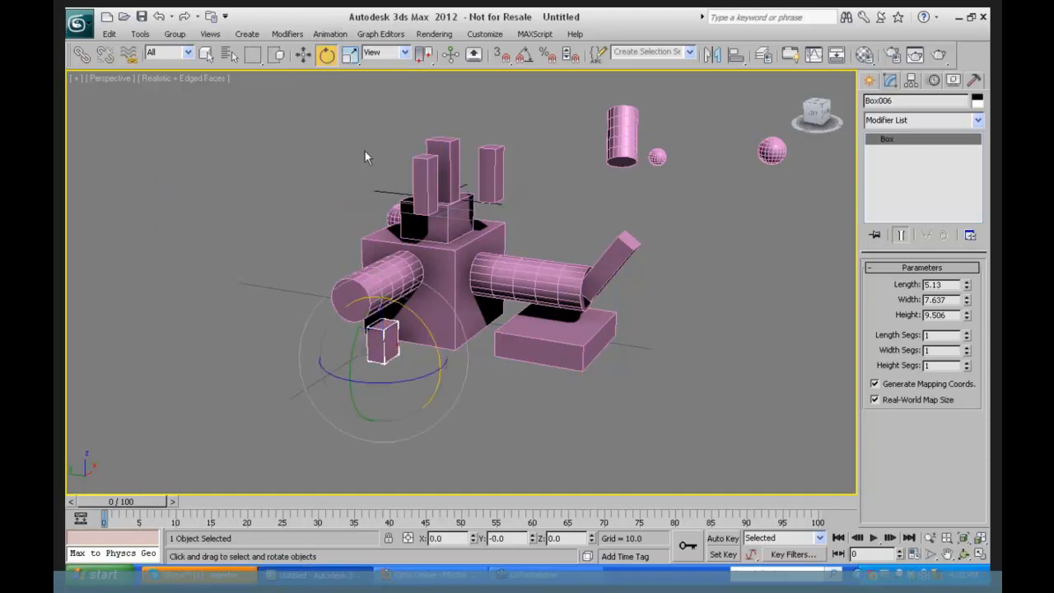
# - Try a -20 degree Y rotation on the small box, and reset its Y rotation to 0
pyautogui.doubleClick(515, 539)
pyautogui.write('20')
pyautogui.press('Return')
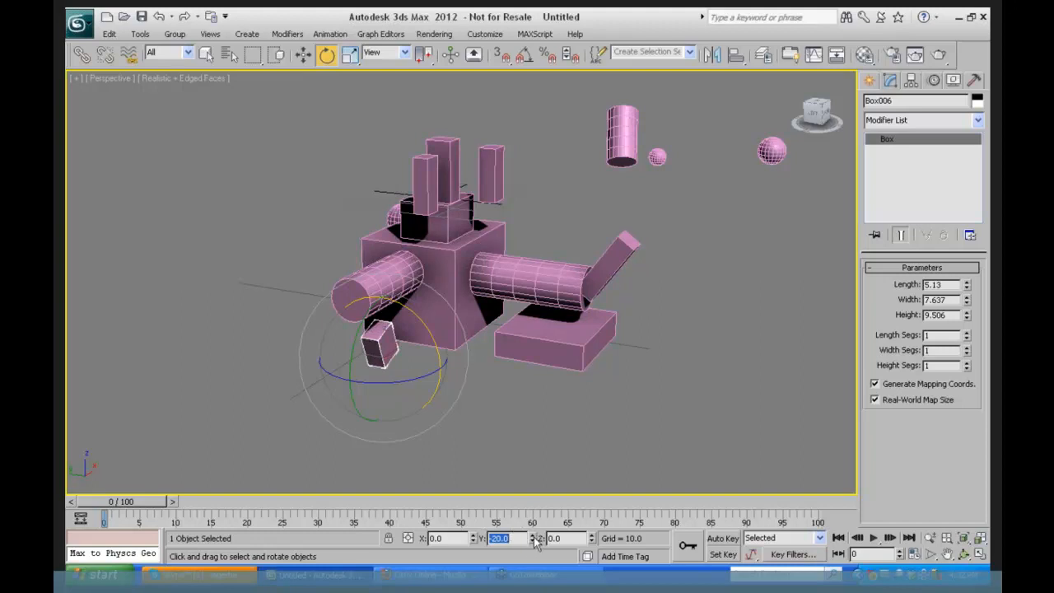
pyautogui.rightClick(533, 540)
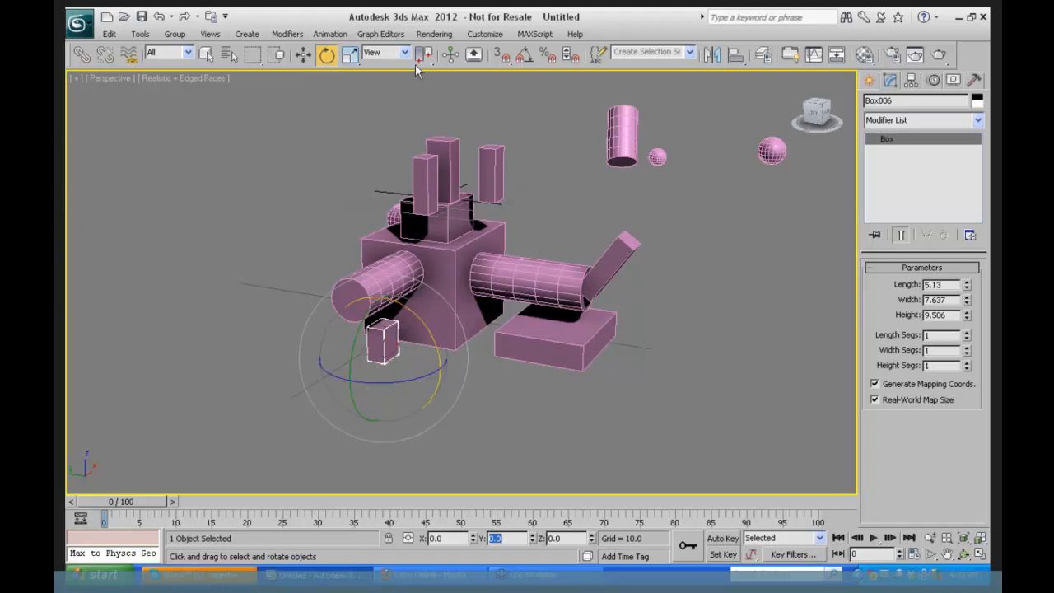
# - Check the available scale modes, open the Scale Transform Type-In for the small box, and move the dialog away from the model
pyautogui.click(352, 58)
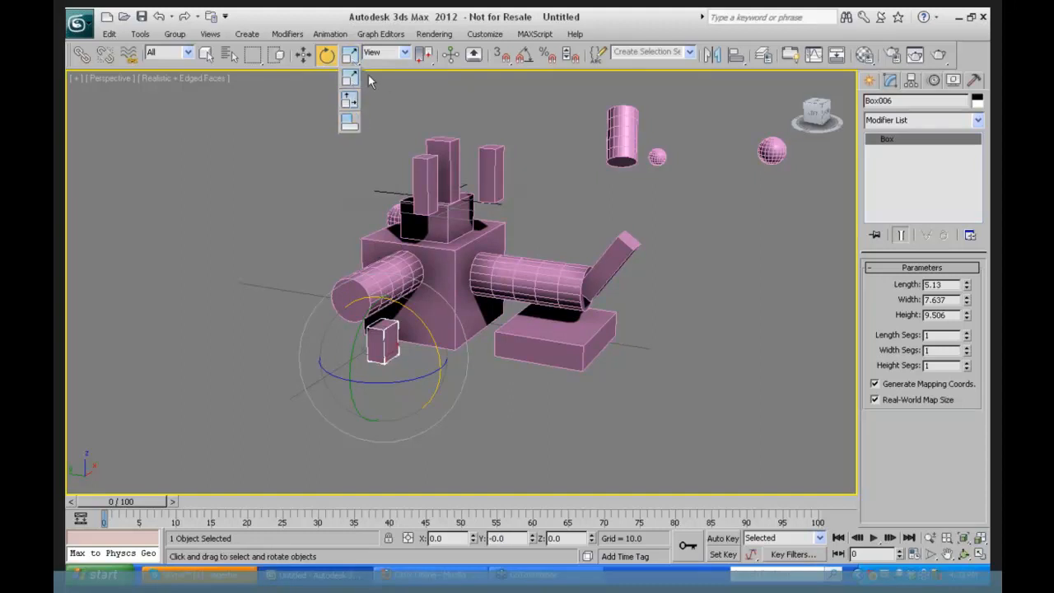
pyautogui.moveTo(351, 83); pyautogui.dragTo(409, 121)
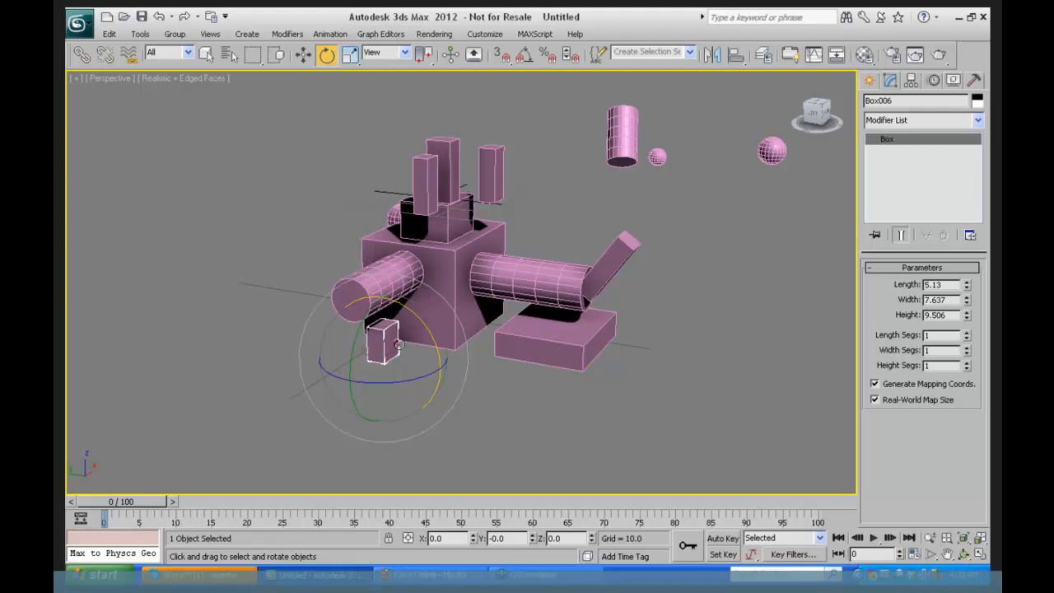
pyautogui.rightClick(385, 336)
pyautogui.click(472, 376)
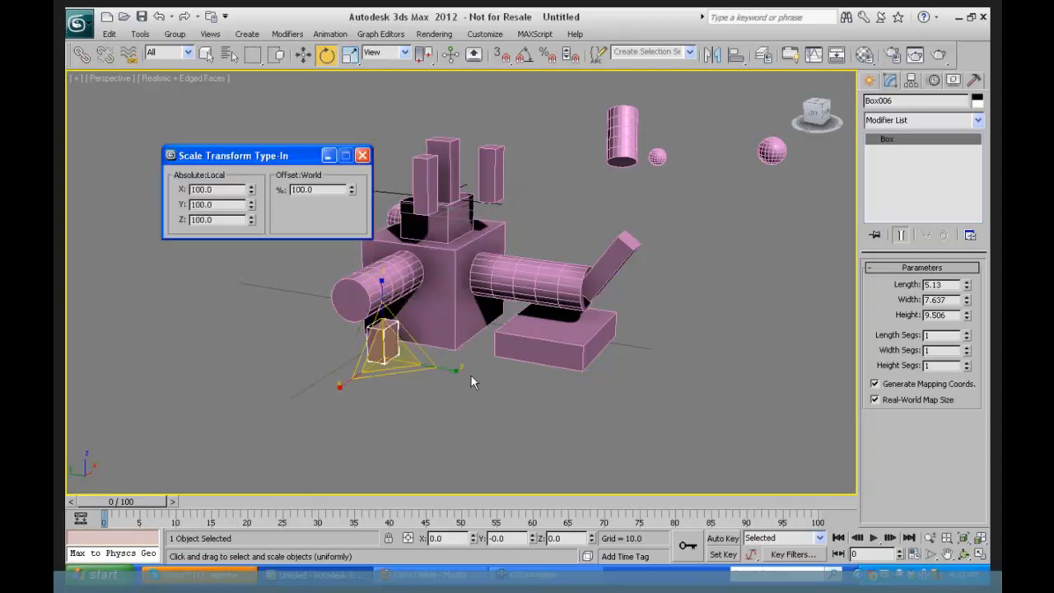
pyautogui.moveTo(300, 141); pyautogui.dragTo(673, 195)
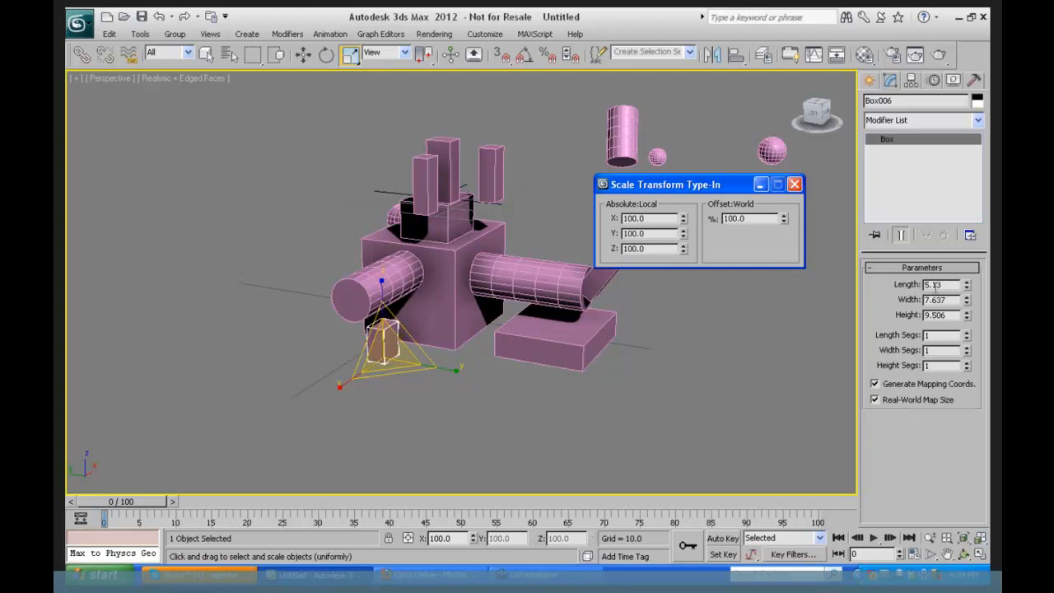
# - Set the small box's length to 5, width to 7 and height to 10
pyautogui.moveTo(931, 284); pyautogui.dragTo(964, 289)
pyautogui.write('00')
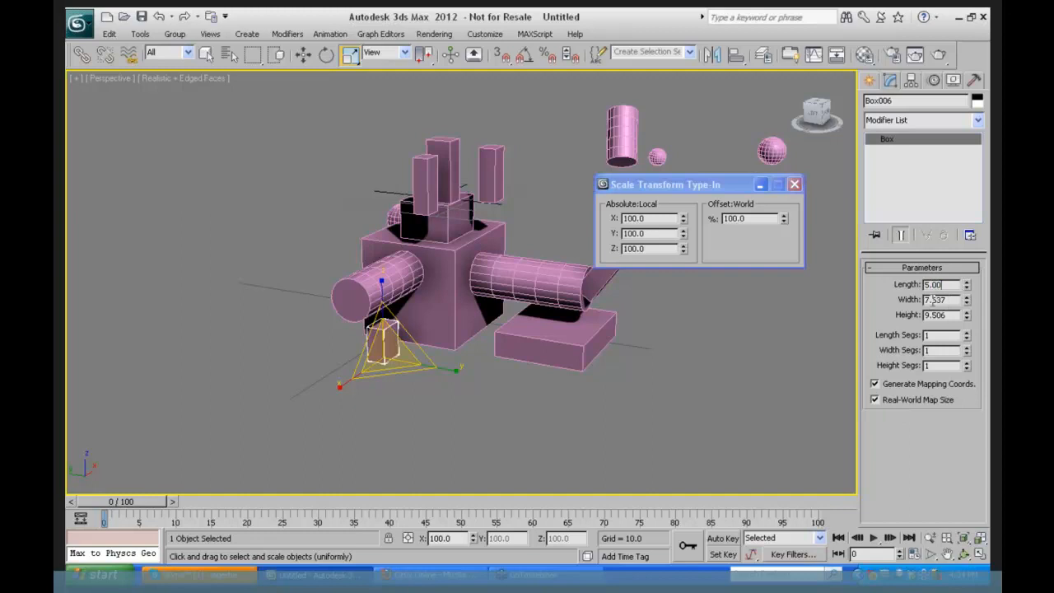
pyautogui.moveTo(931, 300); pyautogui.dragTo(951, 300)
pyautogui.write('0')
pyautogui.press('Return')
pyautogui.doubleClick(926, 315)
pyautogui.write('10')
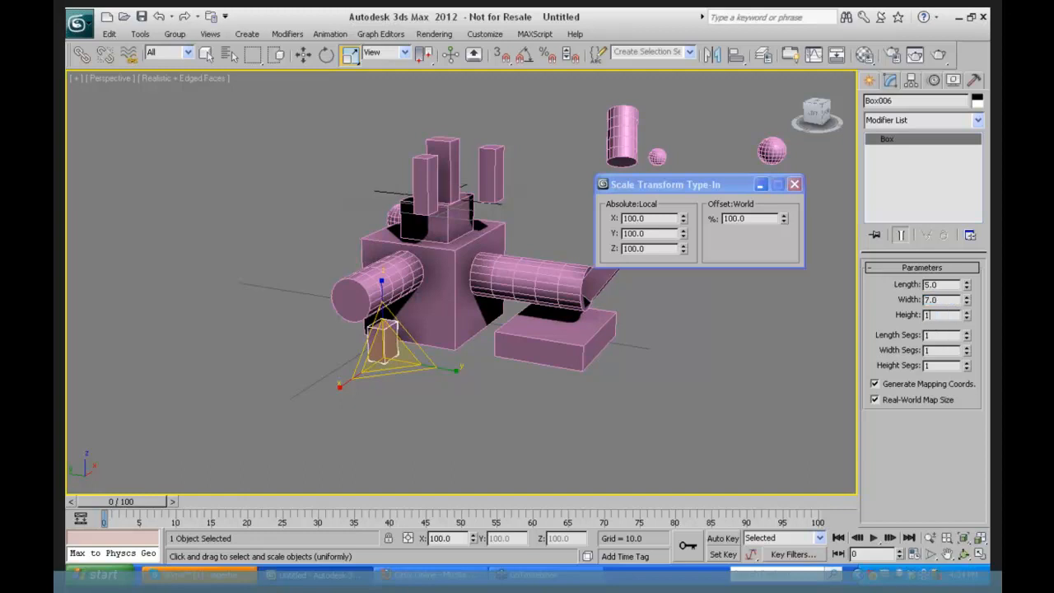
pyautogui.press('Return')
# - Enlarge the small box uniformly, set its absolute local scale to 400 on X, Y and Z, close the Scale Transform Type-In, and reselect the box
pyautogui.press('r')
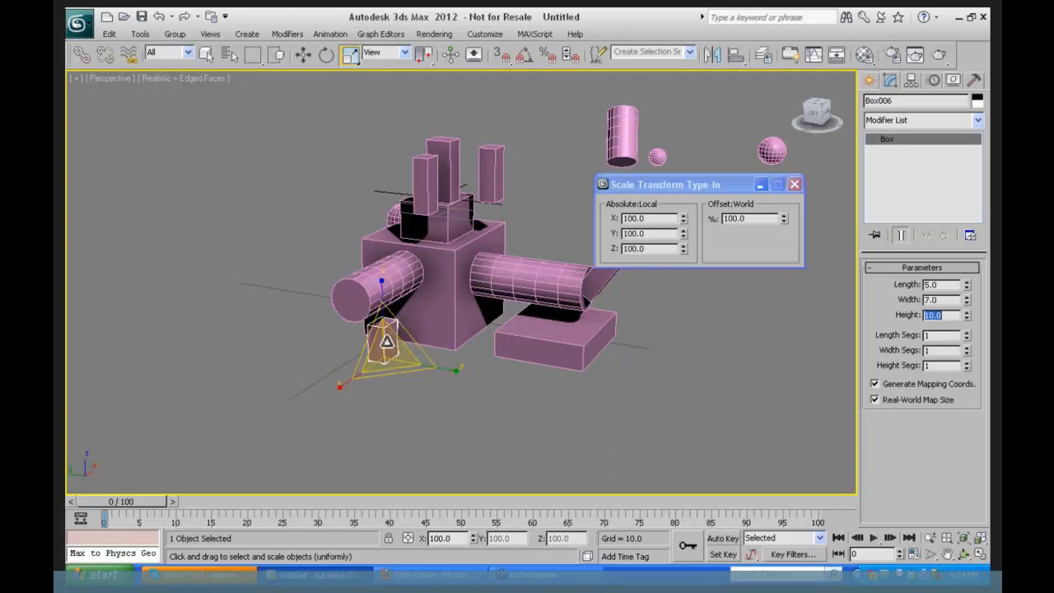
pyautogui.moveTo(386, 341); pyautogui.dragTo(383, 107)
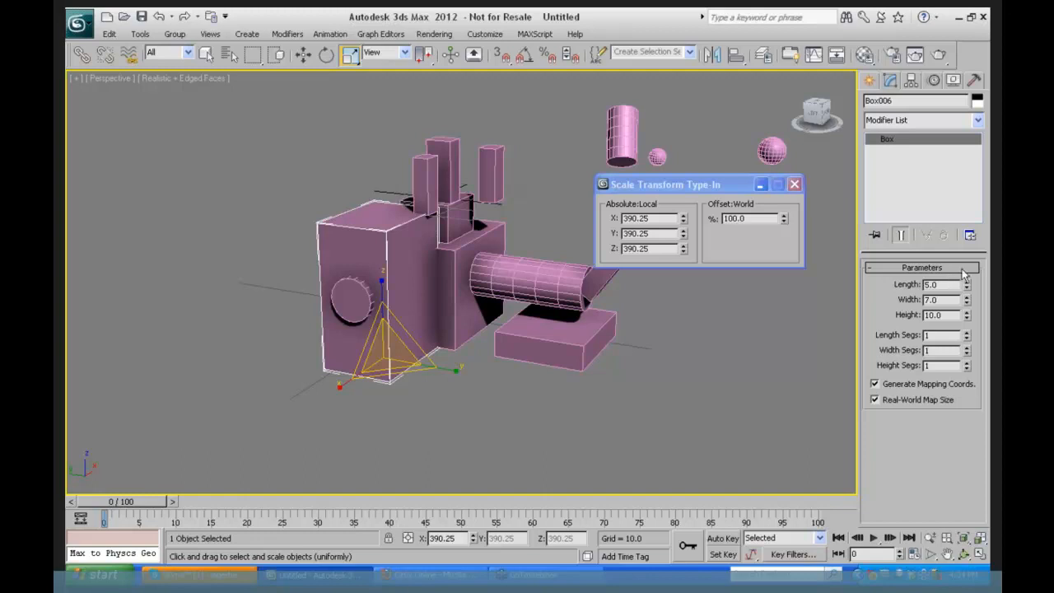
pyautogui.doubleClick(650, 218)
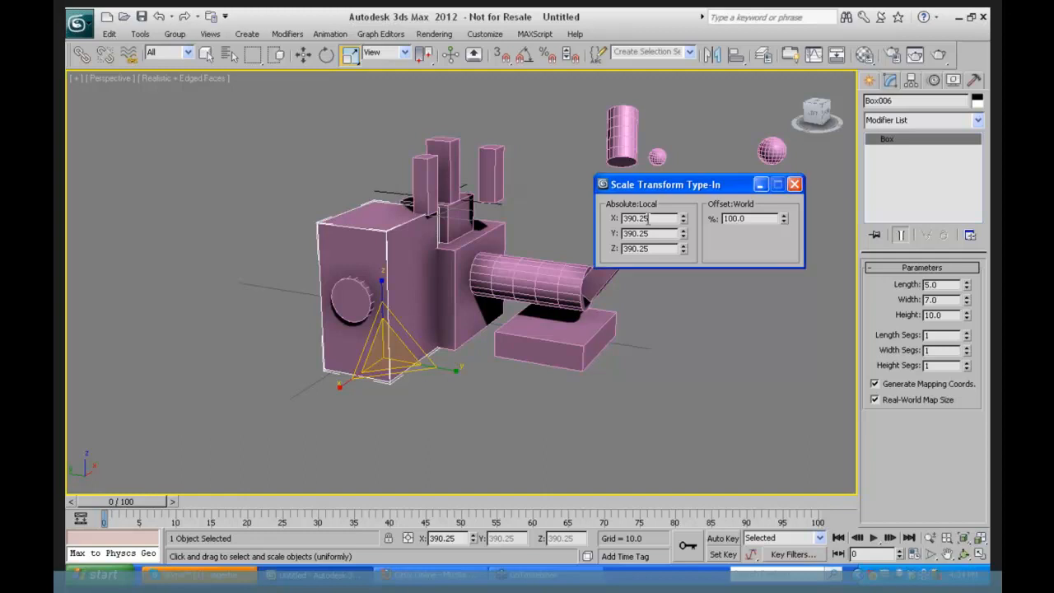
pyautogui.write('400')
pyautogui.press('Tab')
pyautogui.write('400')
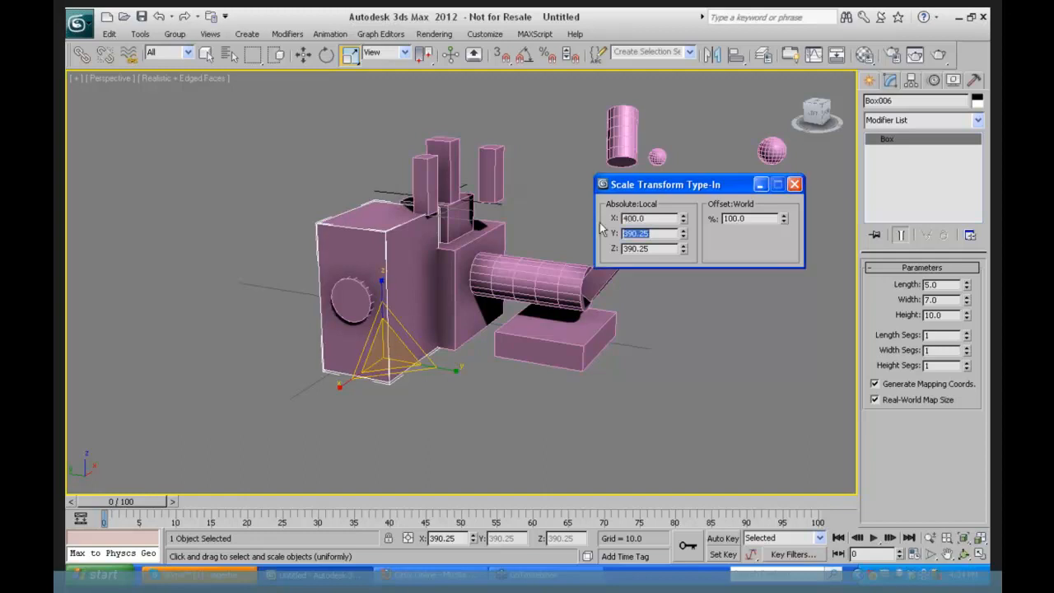
pyautogui.press('Tab')
pyautogui.write('400')
pyautogui.press('Tab')
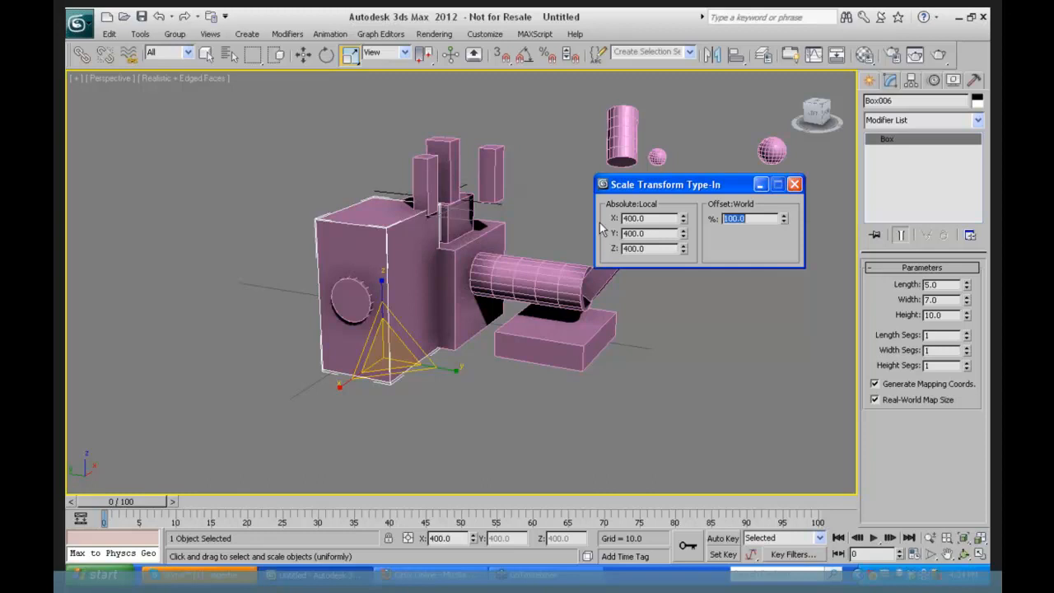
pyautogui.click(794, 184)
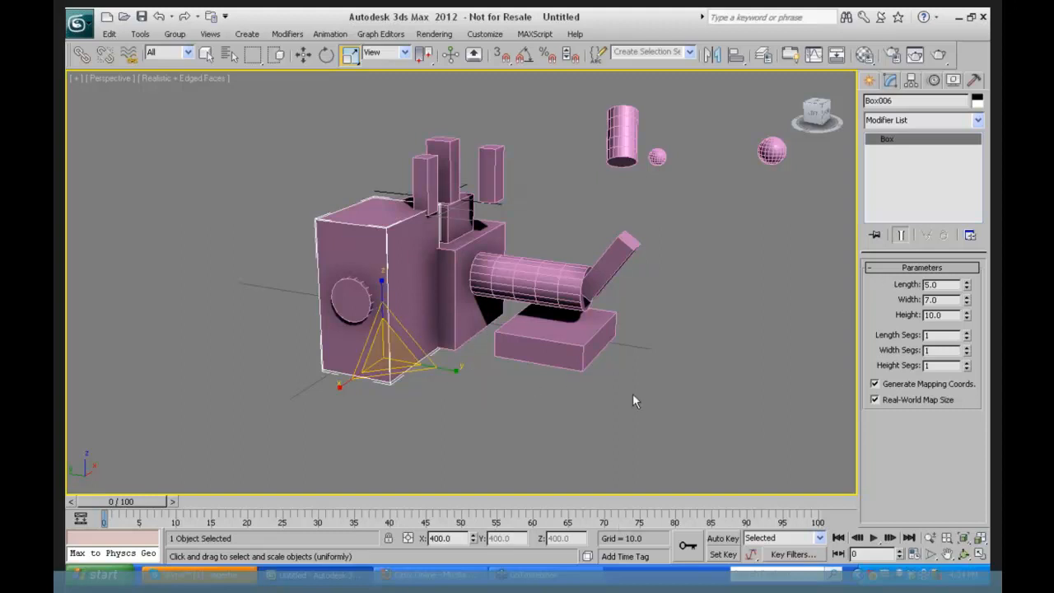
pyautogui.click(670, 367)
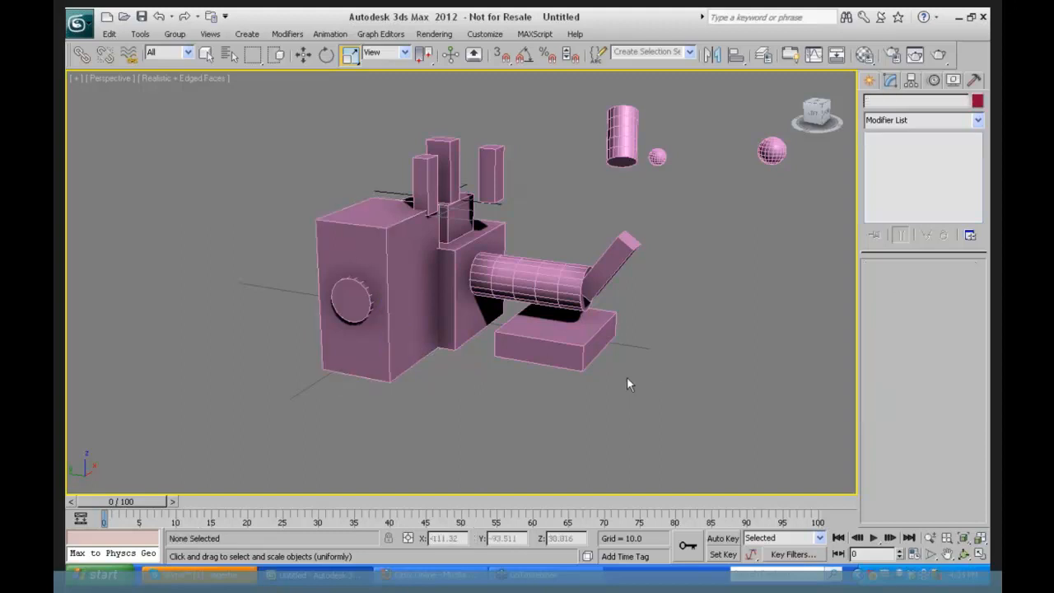
pyautogui.click(386, 338)
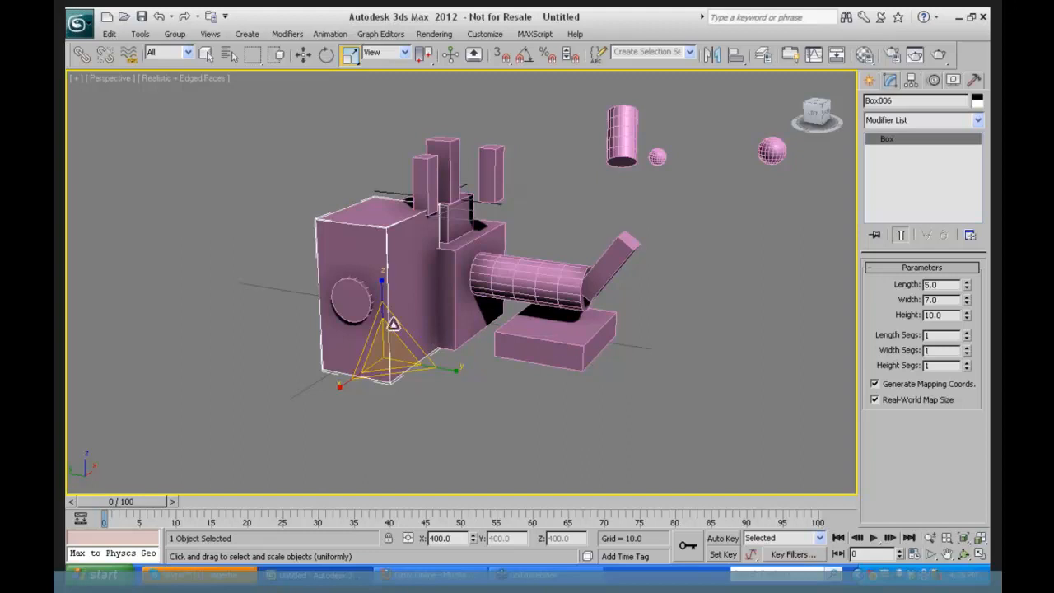
# - Reset the scene to an empty default layout without saving the changes
pyautogui.click(81, 23)
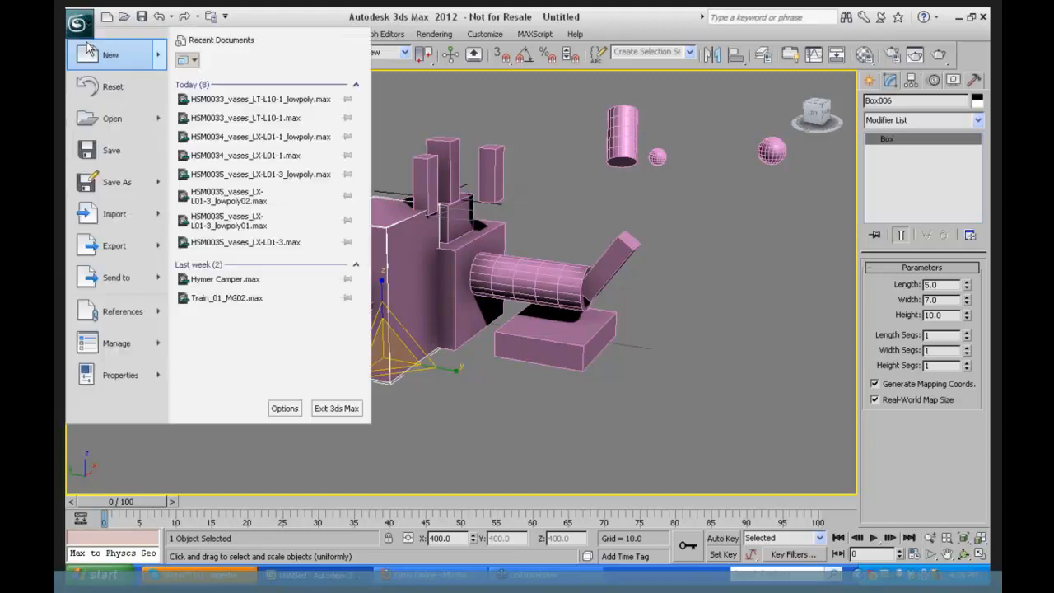
pyautogui.click(115, 88)
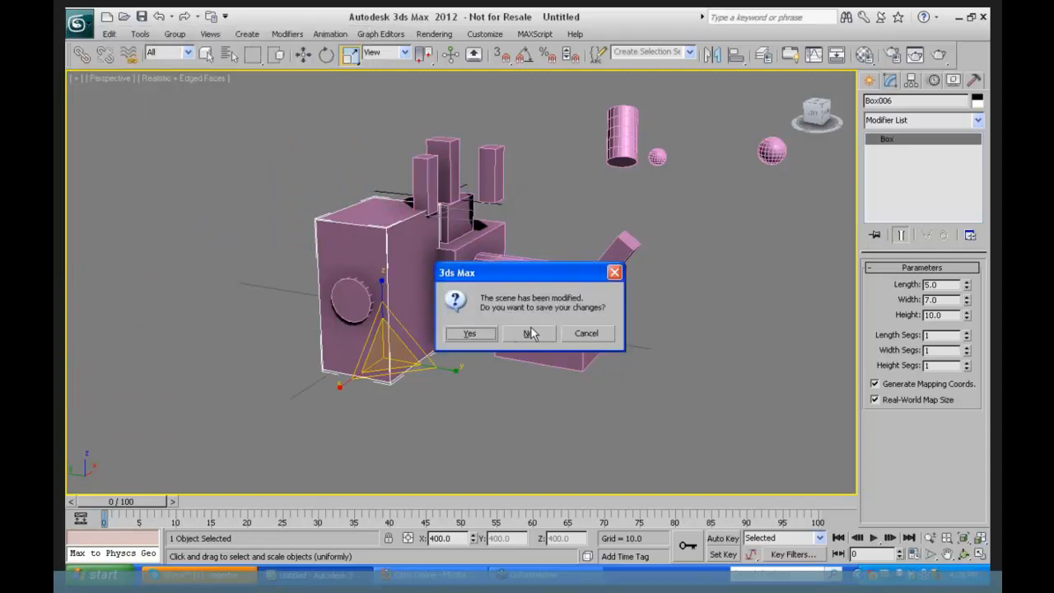
pyautogui.click(529, 331)
pyautogui.press('Return')
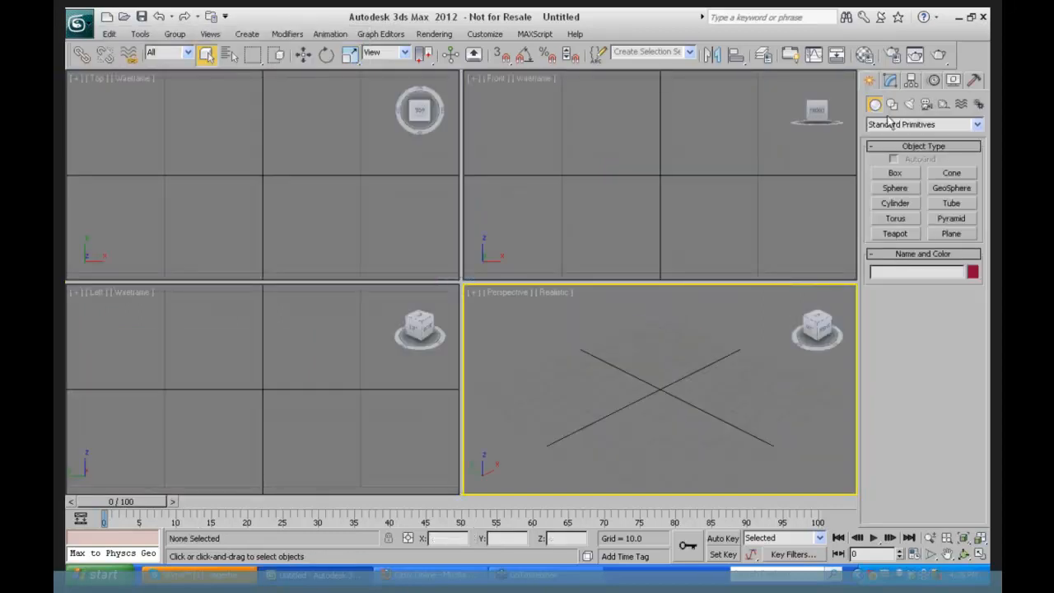
# - Create a cylinder about 9.8 in radius and 39.4 high in the Perspective view, and rotate it about 54.6 degrees around X
pyautogui.click(894, 204)
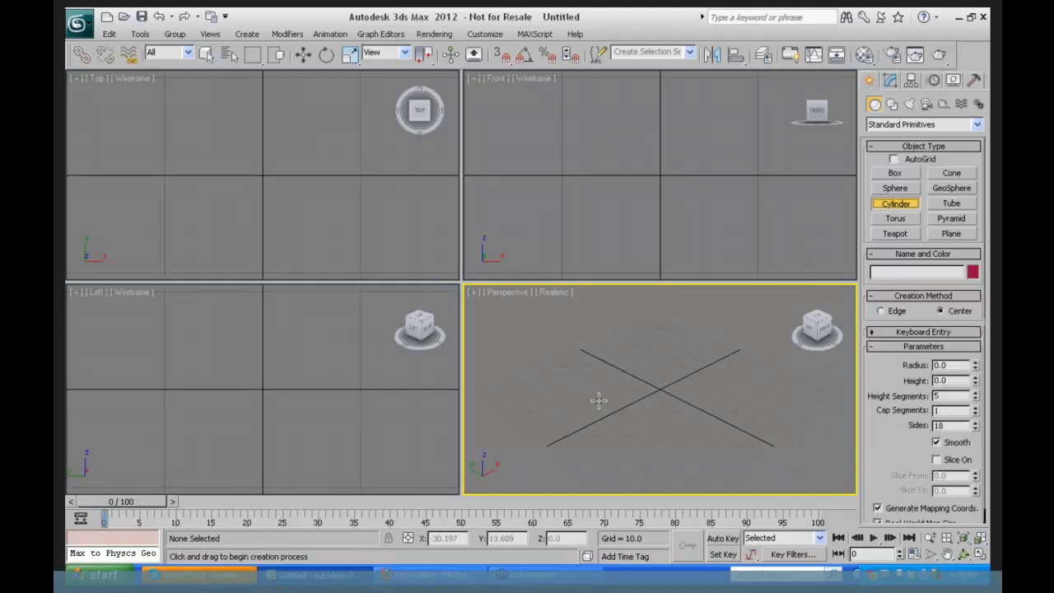
pyautogui.moveTo(600, 403)
pyautogui.mouseDown()
pyautogui.moveTo(651, 401)
pyautogui.moveTo(600, 409)
pyautogui.mouseUp()
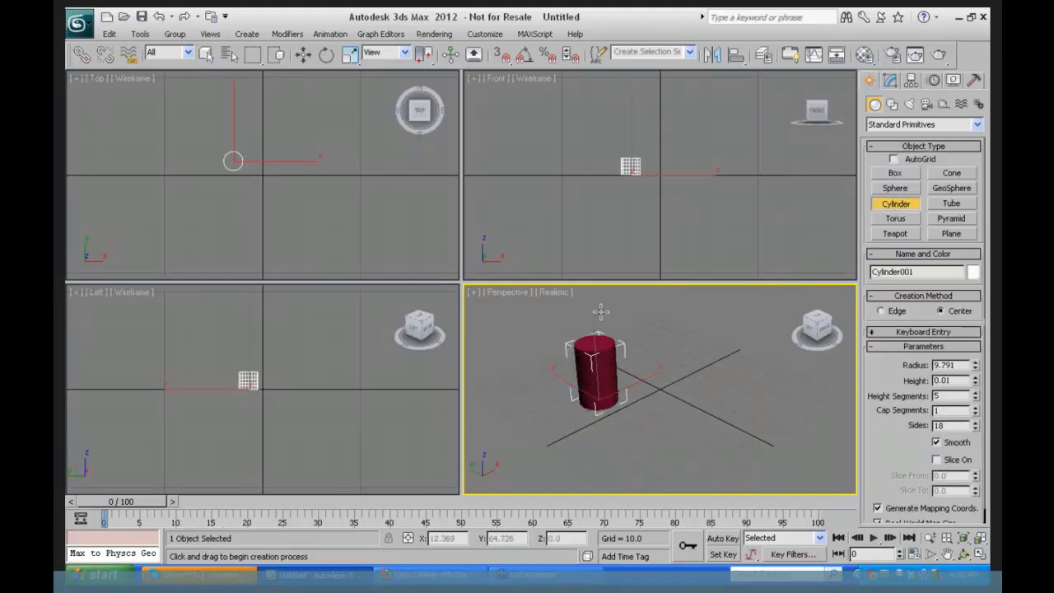
pyautogui.click(600, 329)
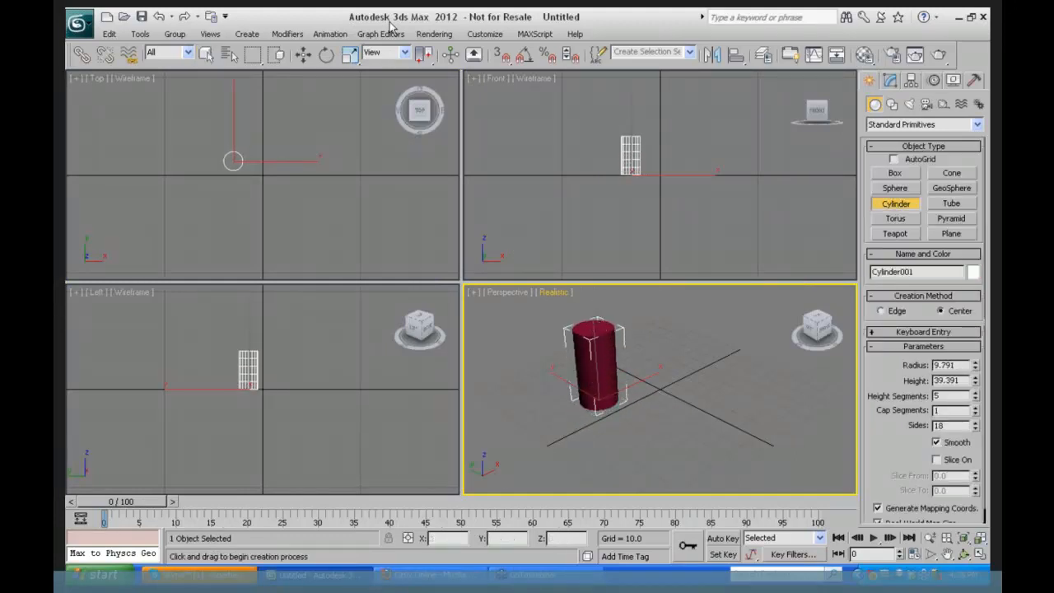
pyautogui.click(326, 54)
pyautogui.moveTo(634, 383); pyautogui.dragTo(663, 437)
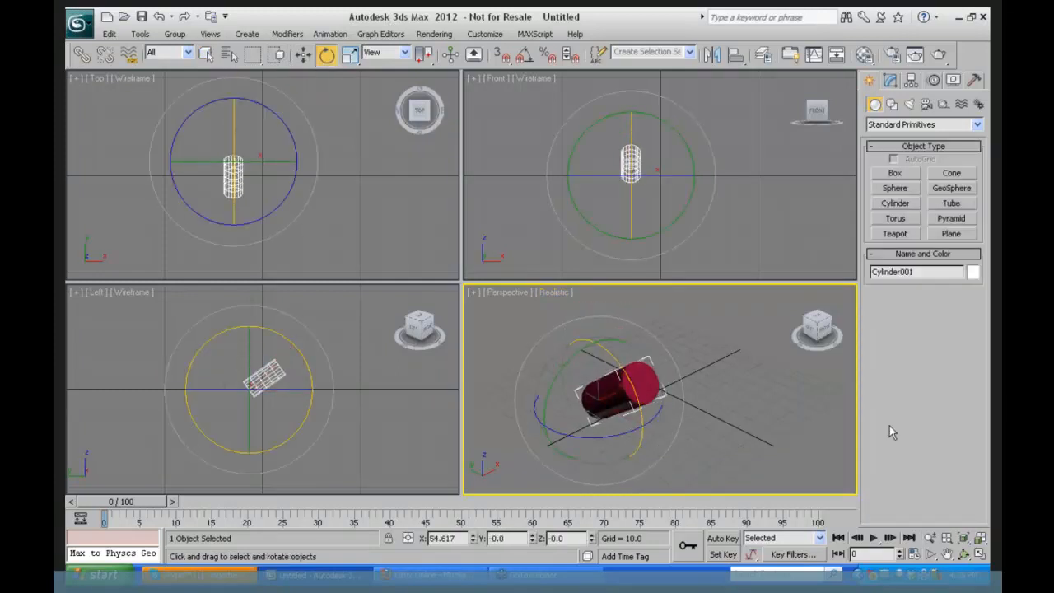
# - Create an AutoGrid box on the cylinder's end face, about 9.6 long, 10.6 wide and 22.9 high
pyautogui.click(895, 173)
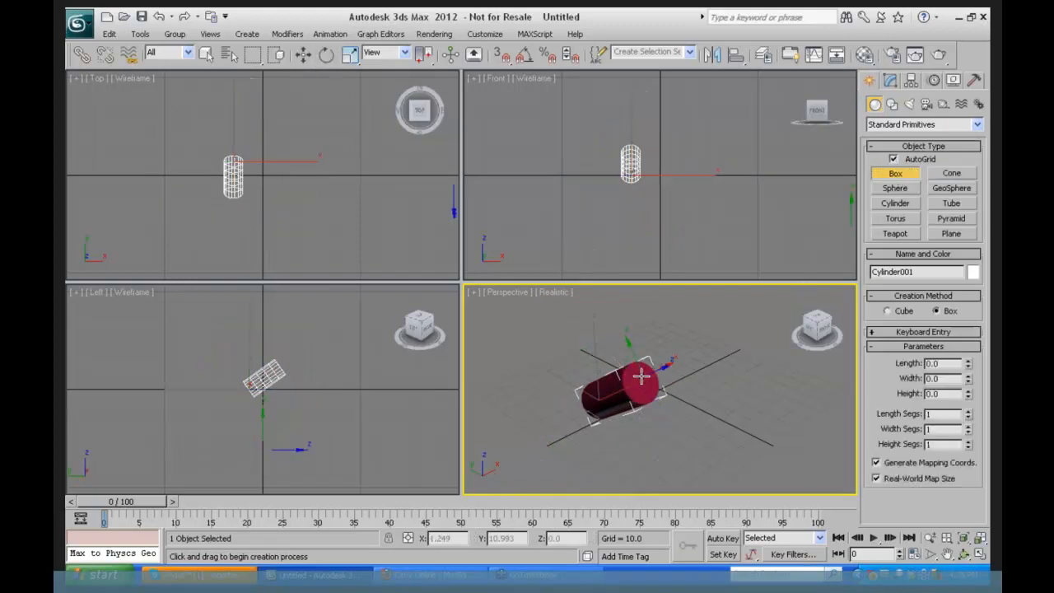
pyautogui.moveTo(638, 401); pyautogui.dragTo(635, 401)
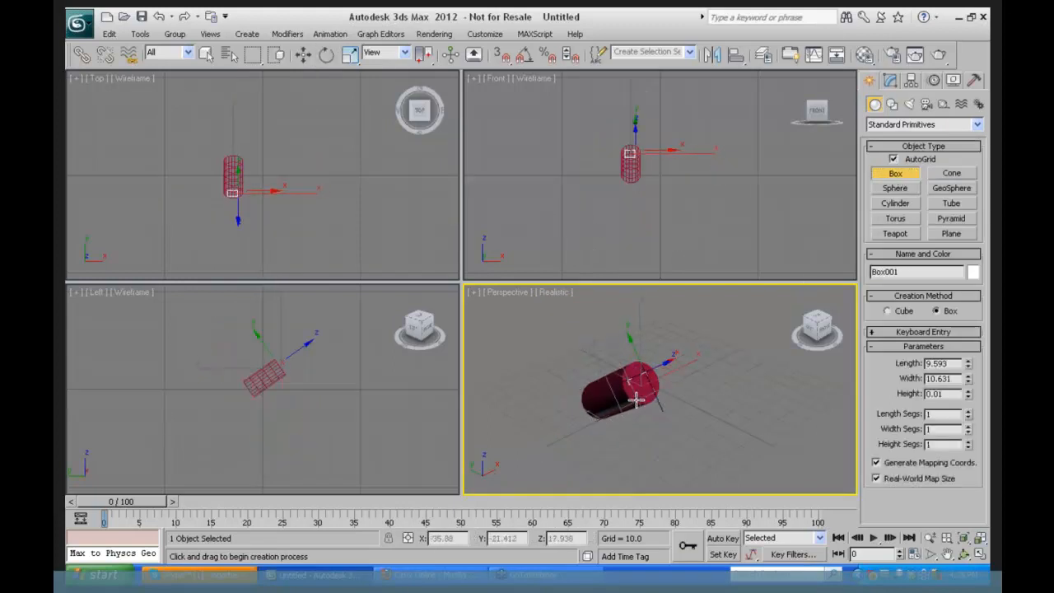
pyautogui.click(686, 383)
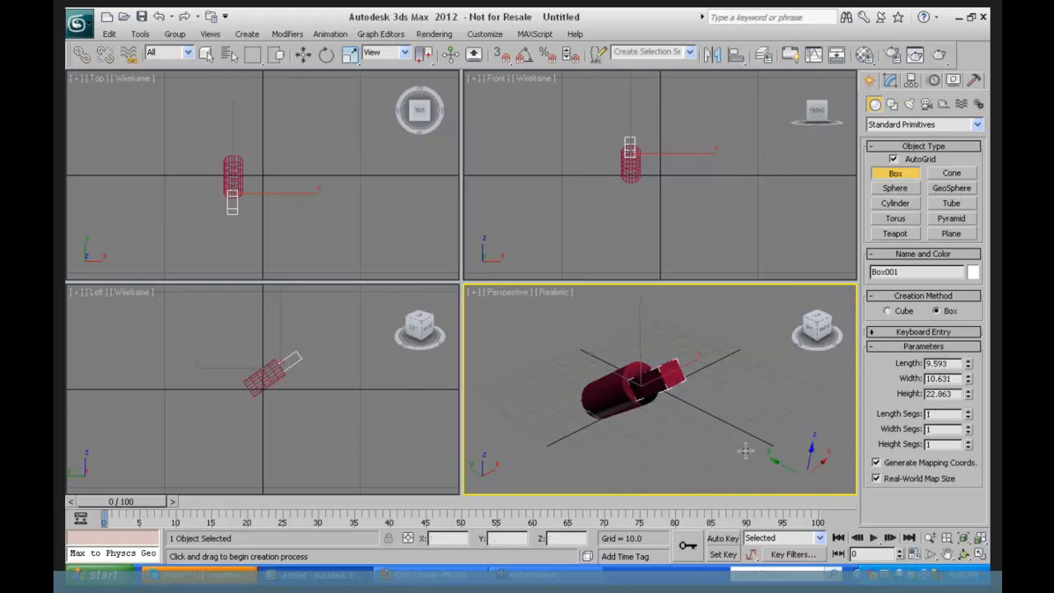
# - Create a separate box on the grid, about 14.3 long, 21.7 wide and 29 high, and set its object color to green
pyautogui.moveTo(770, 436); pyautogui.dragTo(756, 381)
pyautogui.click(758, 377)
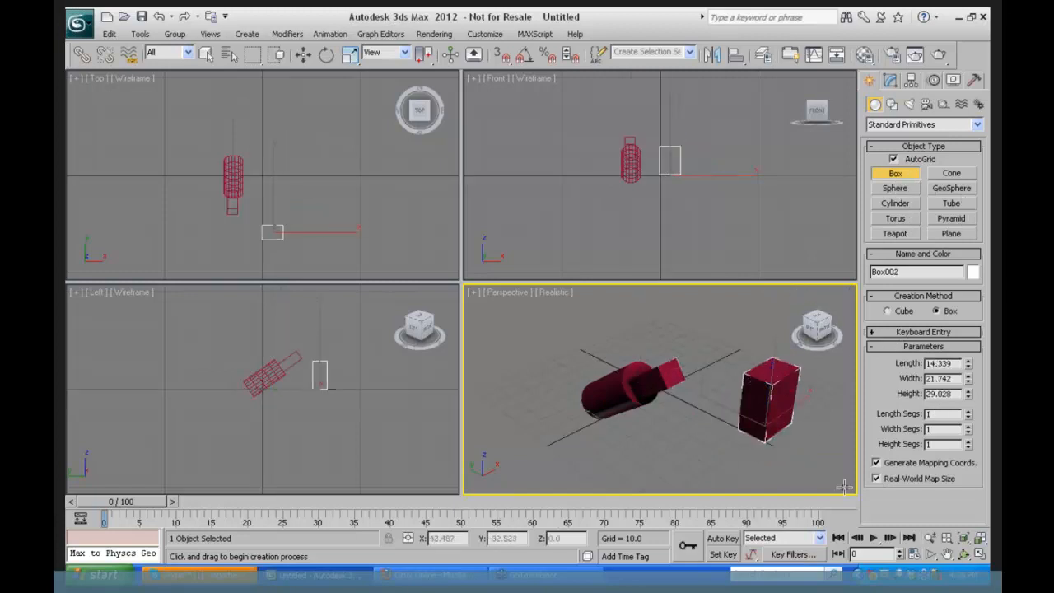
pyautogui.click(973, 273)
pyautogui.click(481, 268)
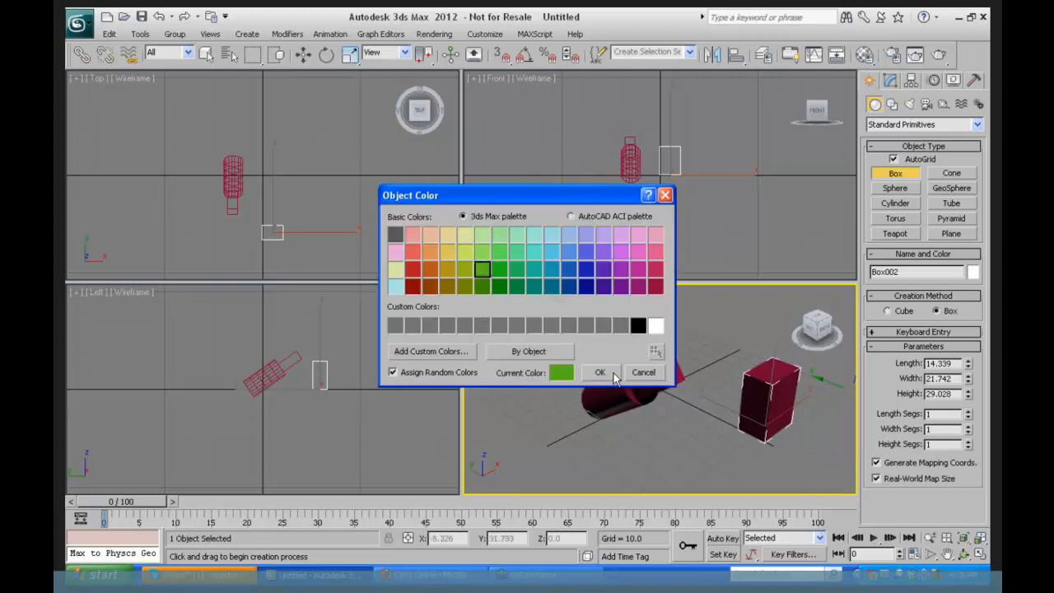
pyautogui.click(600, 372)
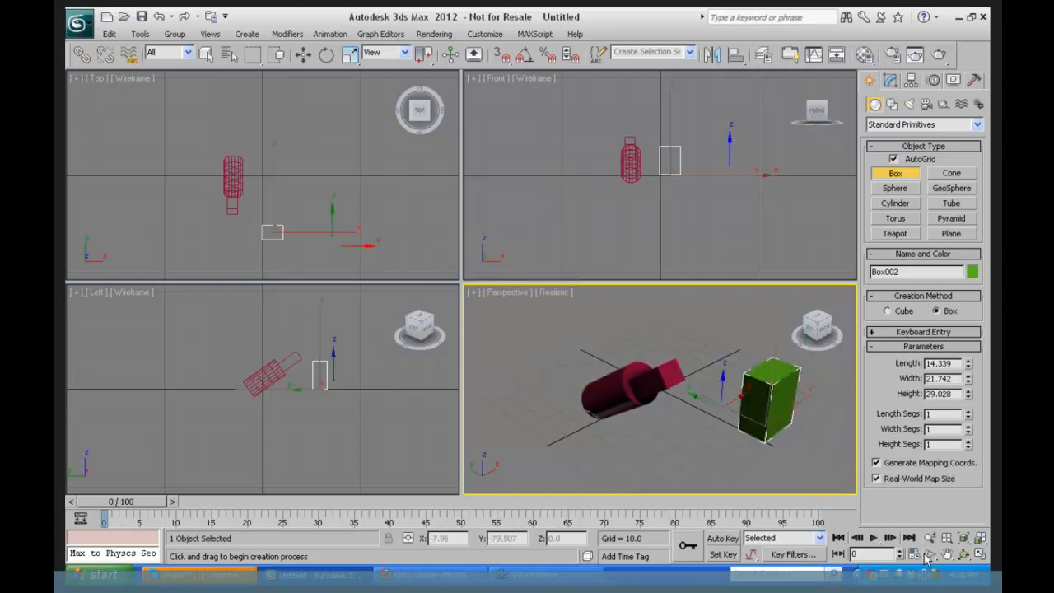
# - In the maximized Perspective view, align the green box to the small red box, center to center, on X, Y and Z position
pyautogui.click(979, 554)
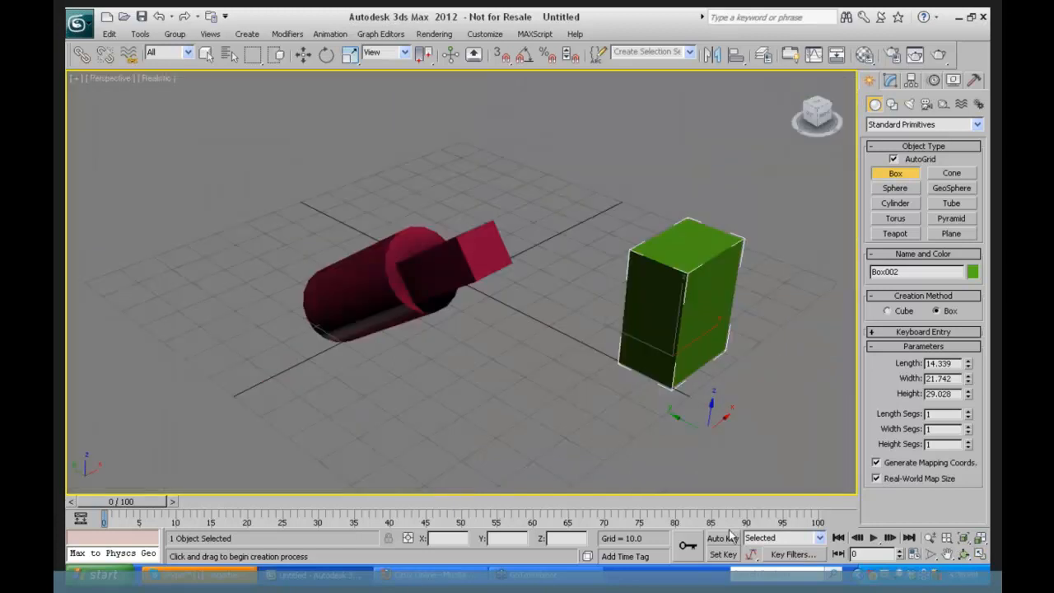
pyautogui.click(963, 554)
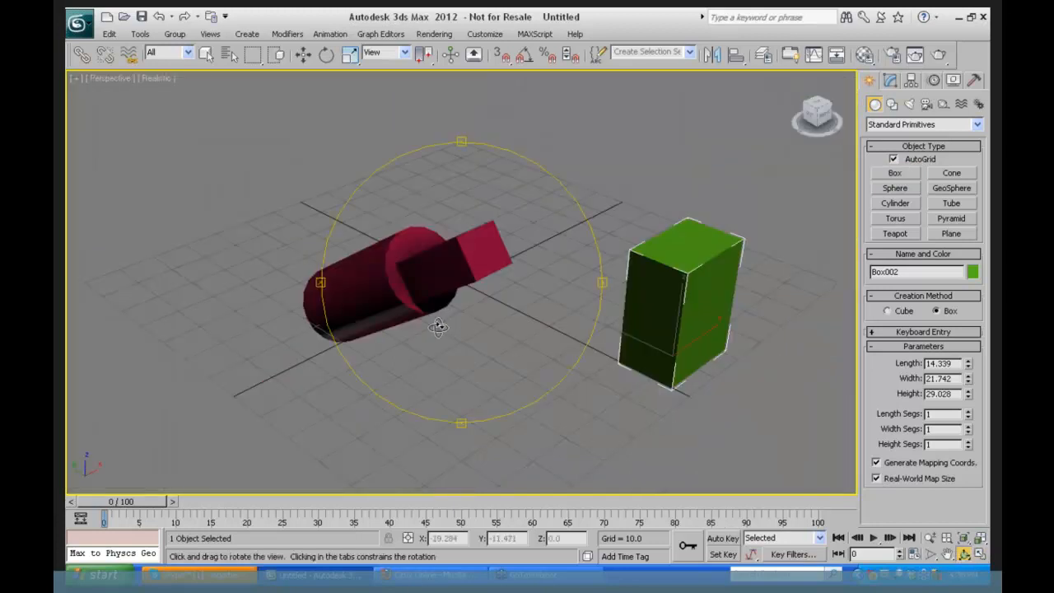
pyautogui.moveTo(440, 324); pyautogui.dragTo(685, 259)
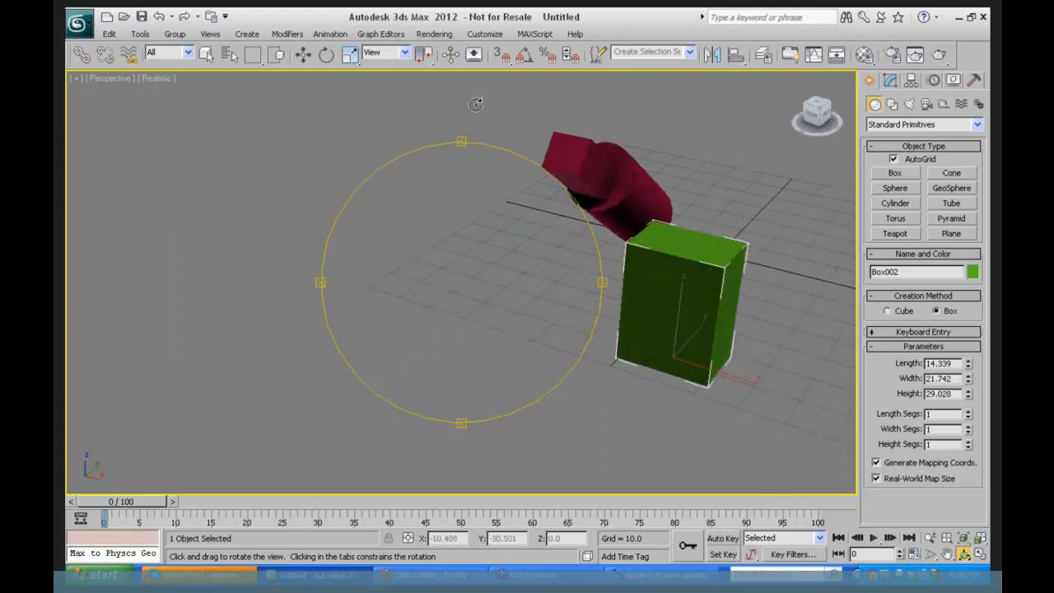
pyautogui.moveTo(510, 249); pyautogui.dragTo(607, 247)
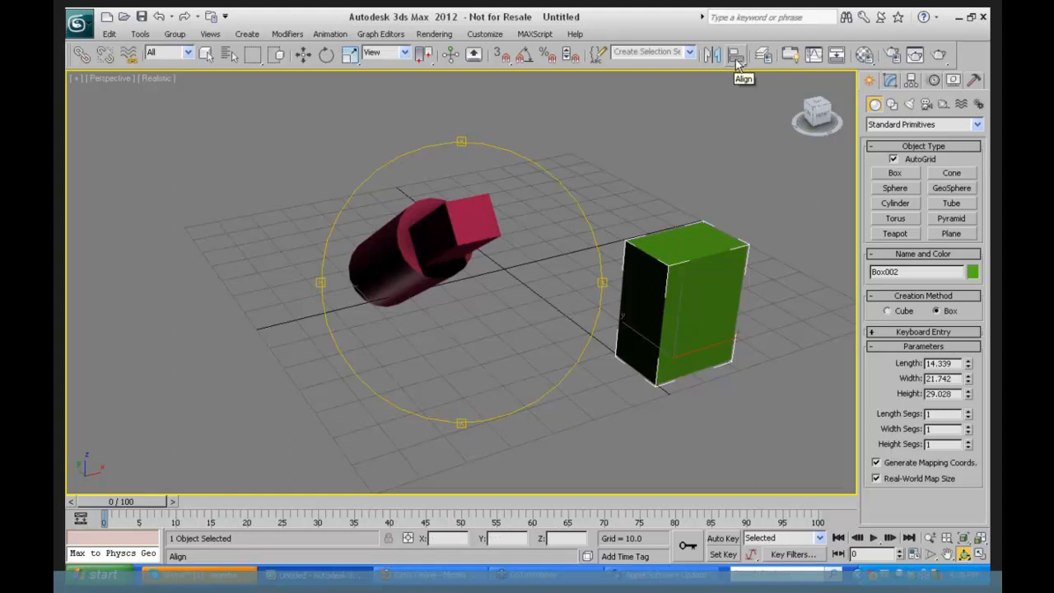
pyautogui.click(737, 62)
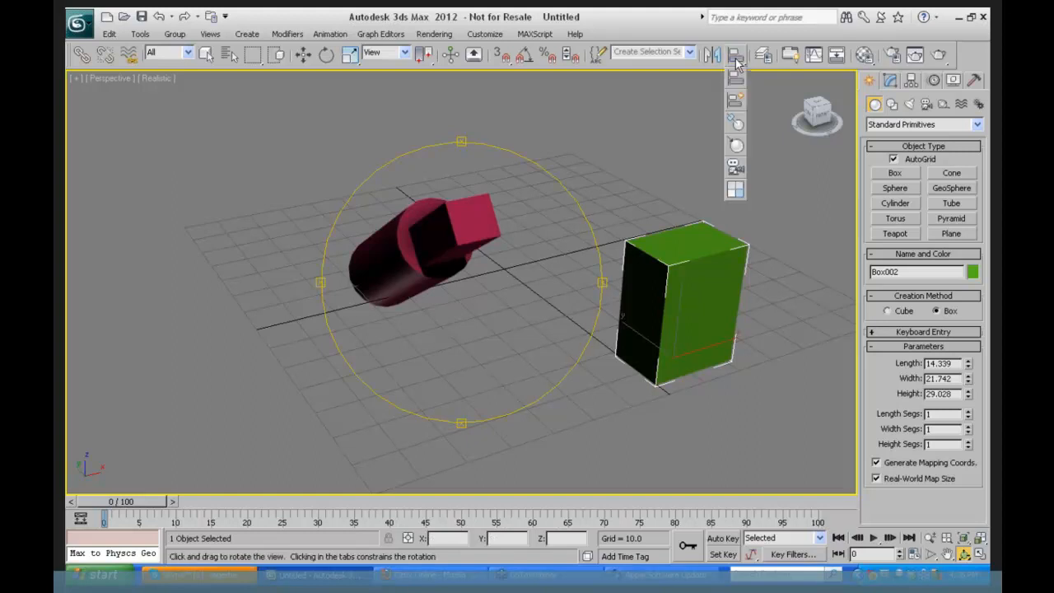
pyautogui.moveTo(737, 62)
pyautogui.mouseDown()
pyautogui.moveTo(737, 190)
pyautogui.moveTo(737, 60)
pyautogui.mouseUp()
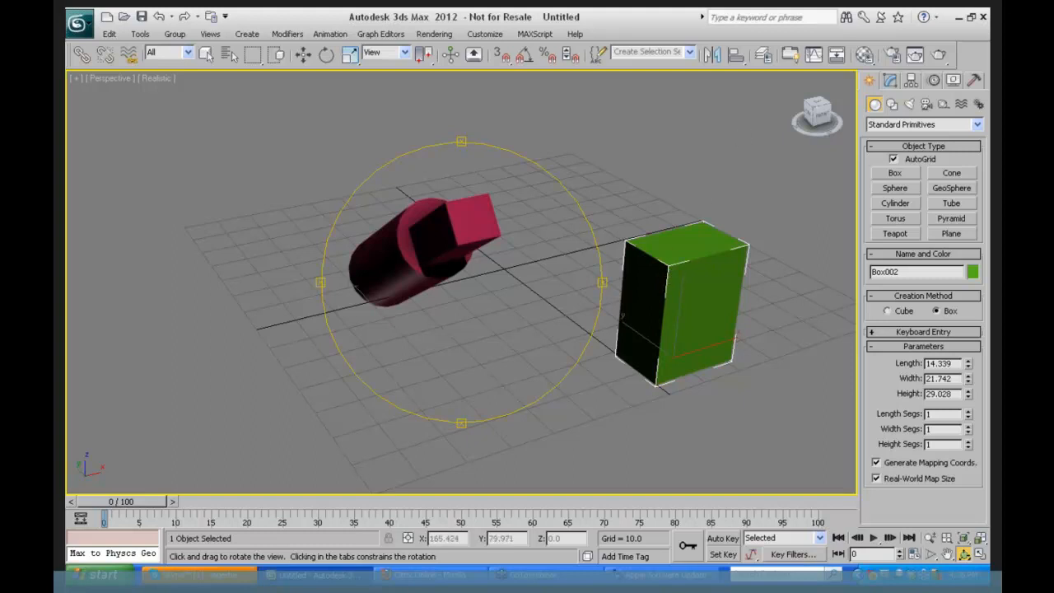
pyautogui.click(735, 55)
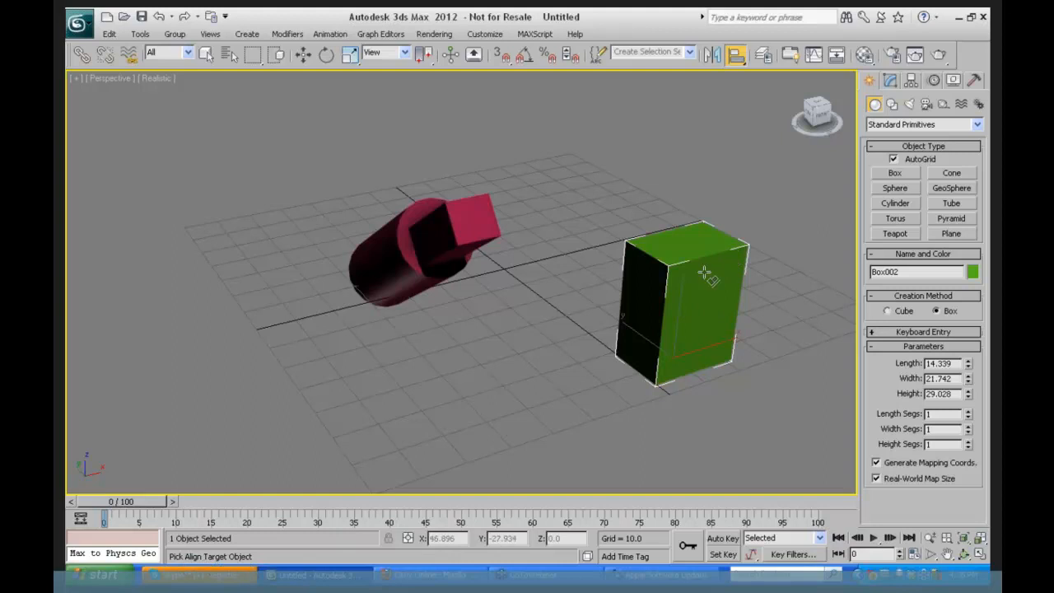
pyautogui.click(468, 216)
pyautogui.moveTo(546, 154); pyautogui.dragTo(237, 97)
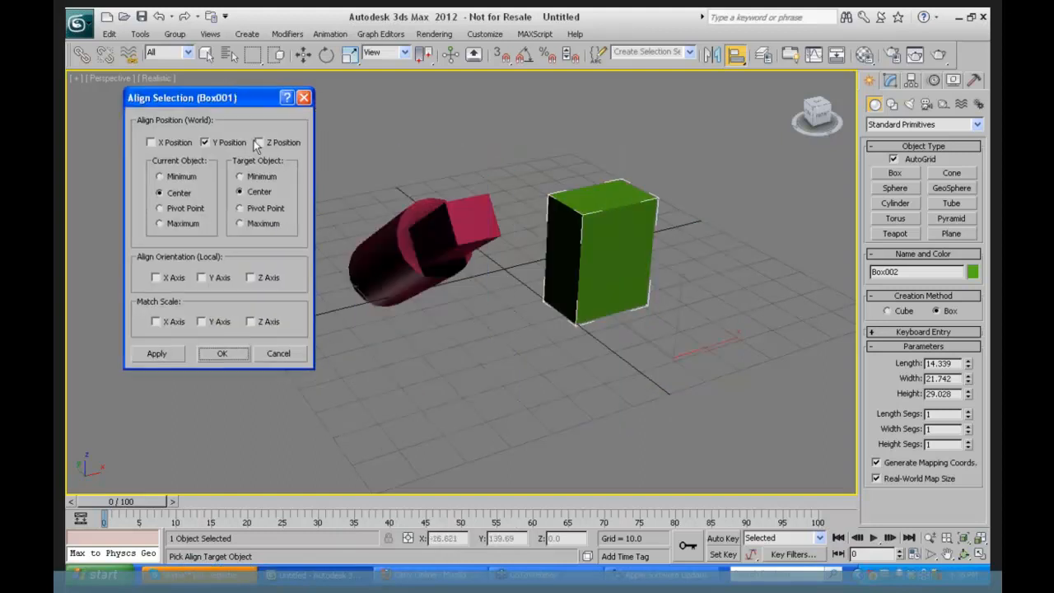
pyautogui.click(151, 143)
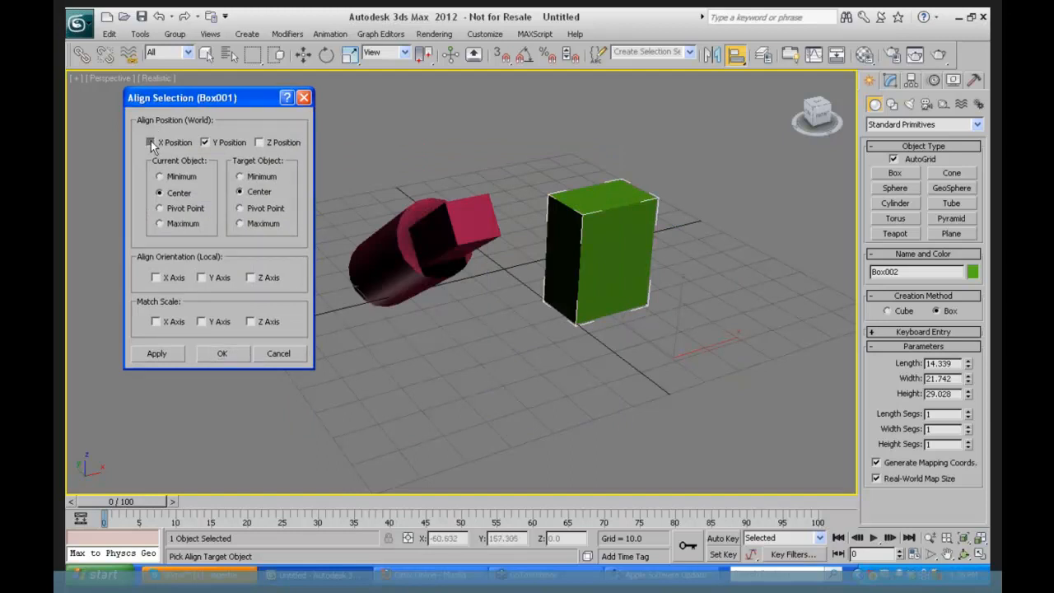
pyautogui.click(260, 143)
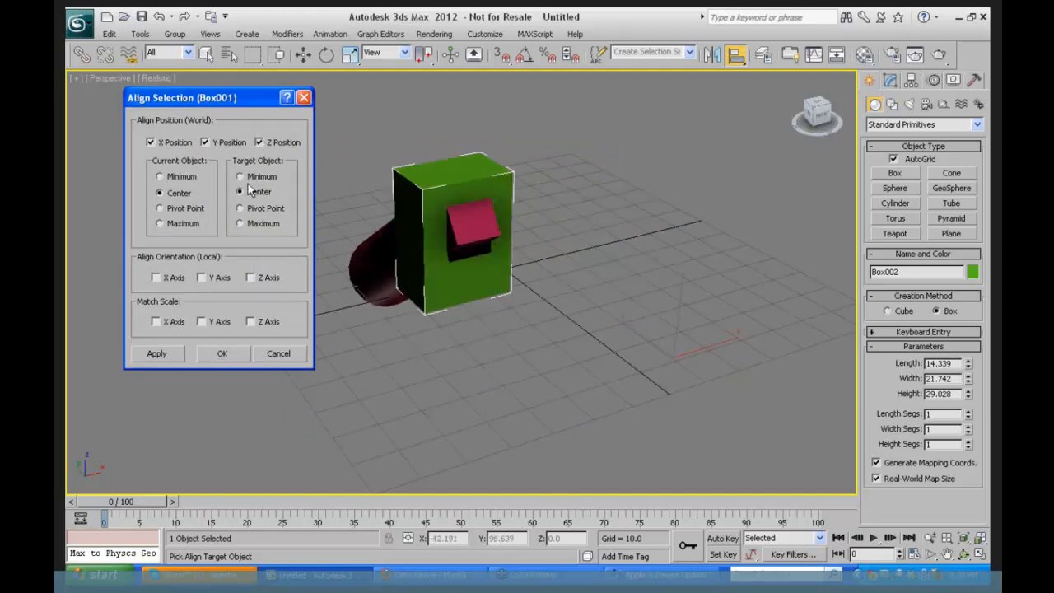
# - Match the green box's local orientation to the red box on all three axes, and align its pivot point to the red box's center
pyautogui.click(155, 277)
pyautogui.click(201, 277)
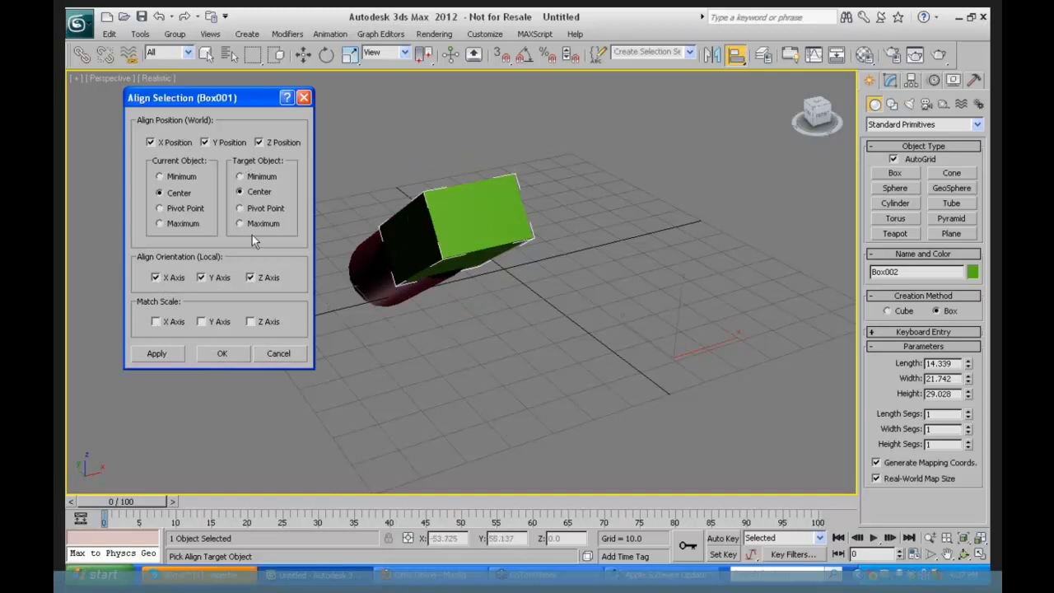
pyautogui.click(161, 208)
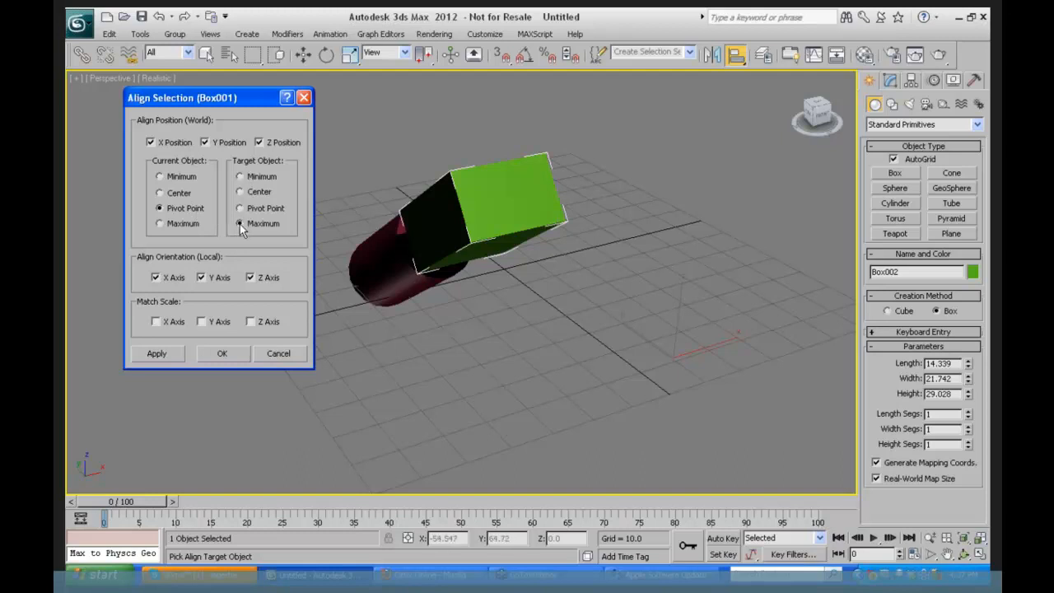
pyautogui.click(239, 224)
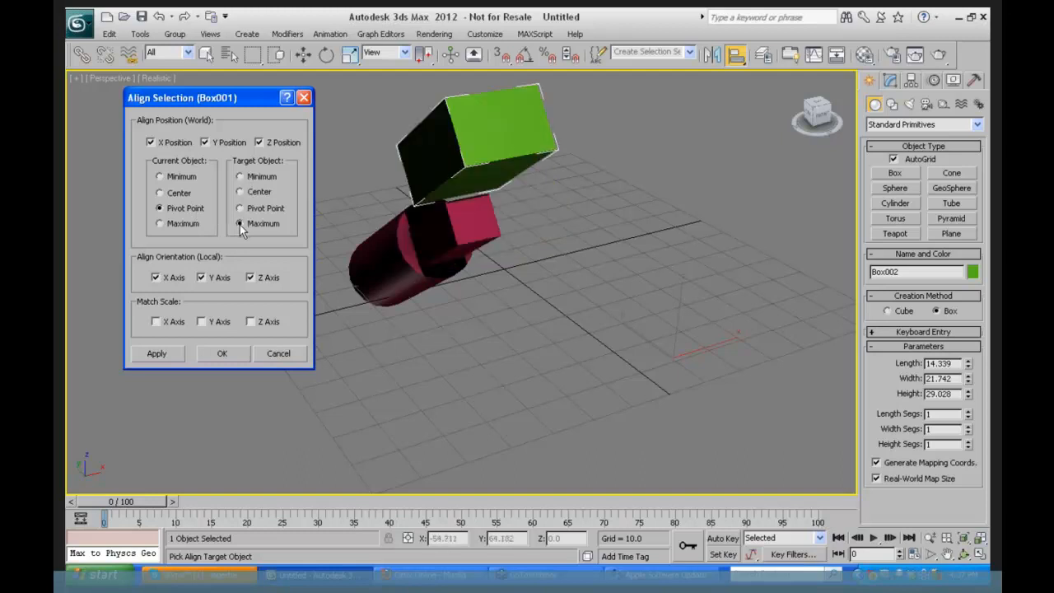
pyautogui.click(238, 175)
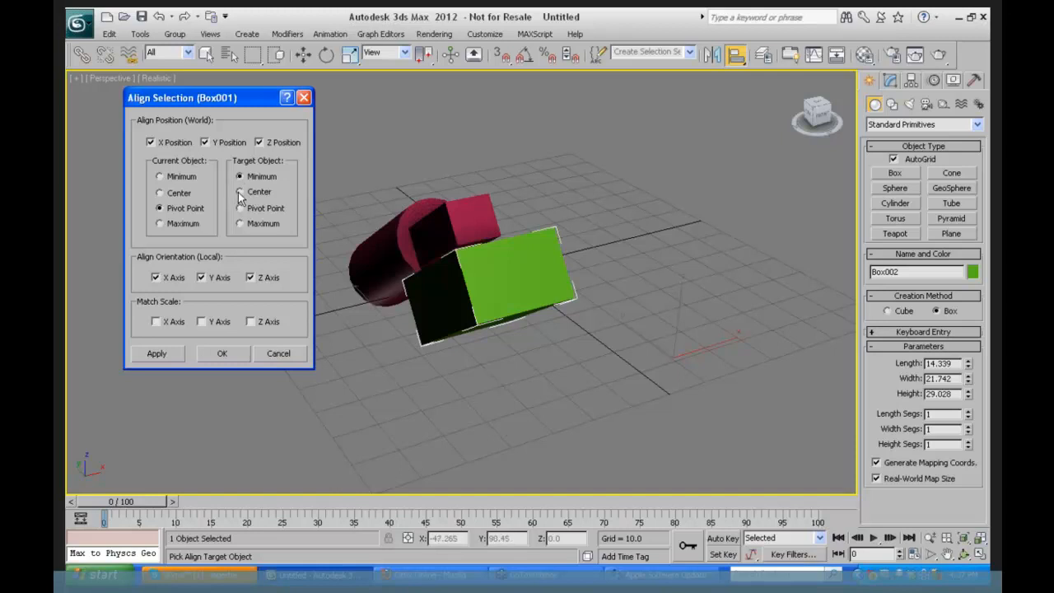
pyautogui.click(240, 192)
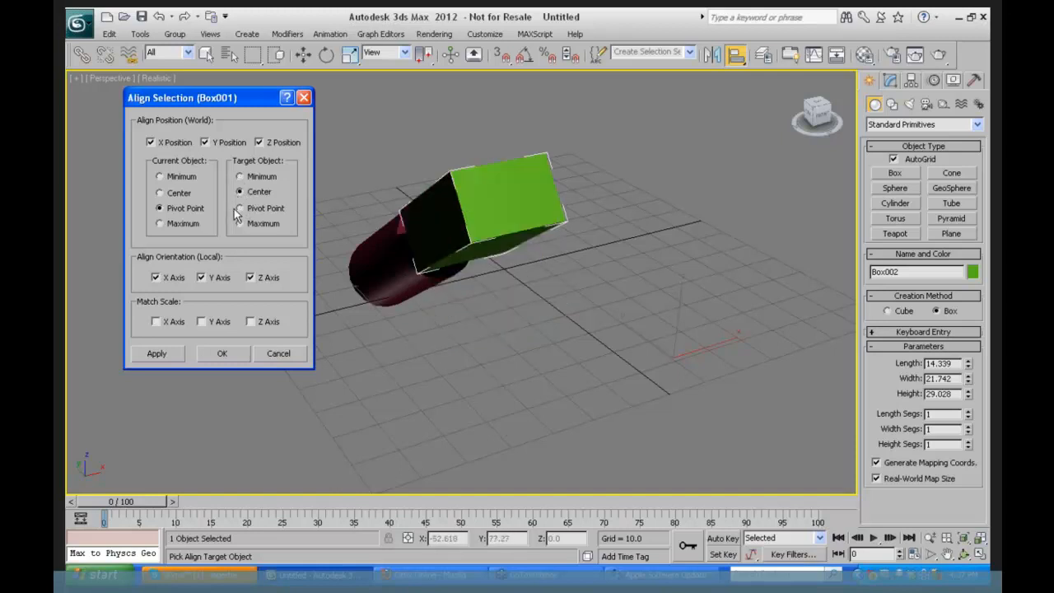
pyautogui.click(239, 209)
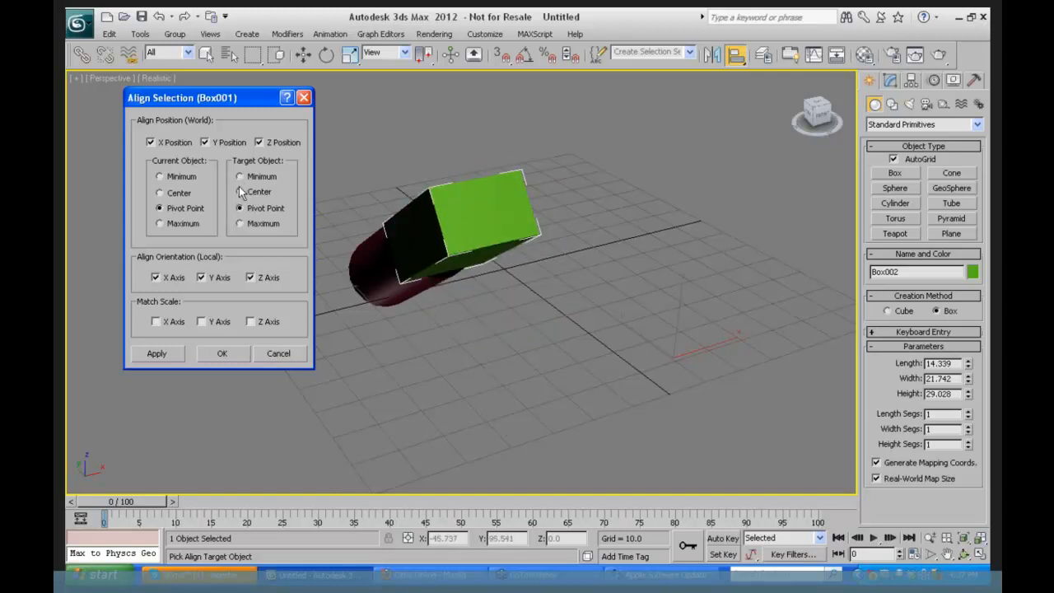
pyautogui.click(239, 191)
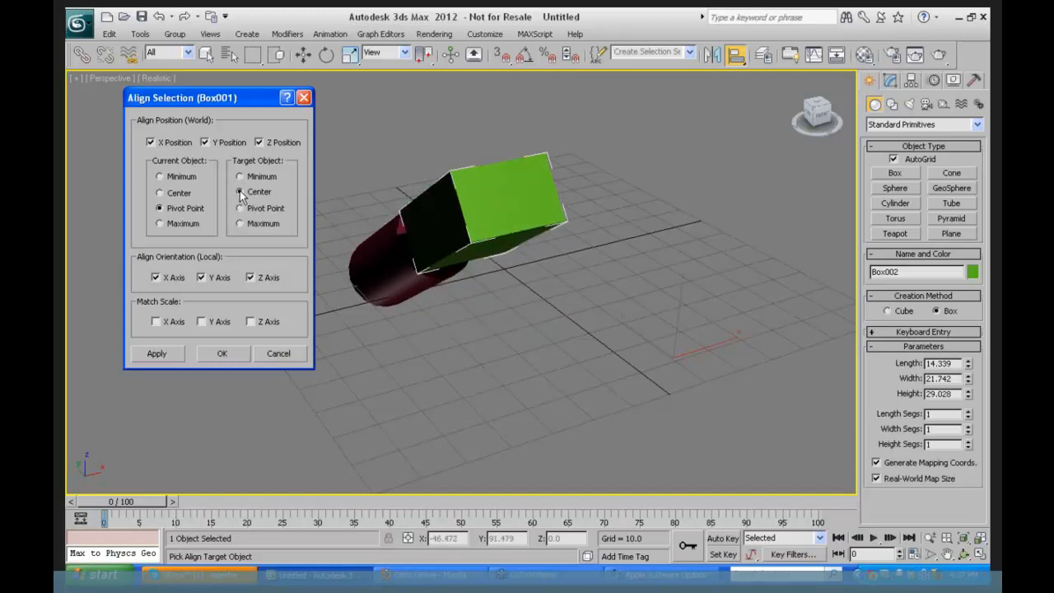
pyautogui.click(219, 353)
pyautogui.click(963, 553)
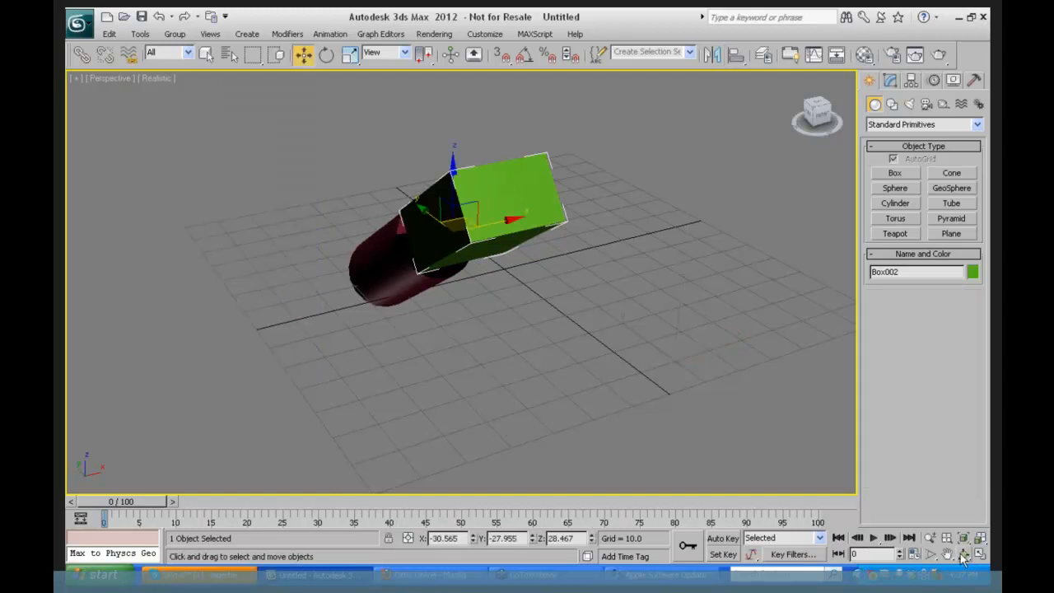
pyautogui.moveTo(461, 271); pyautogui.dragTo(494, 276)
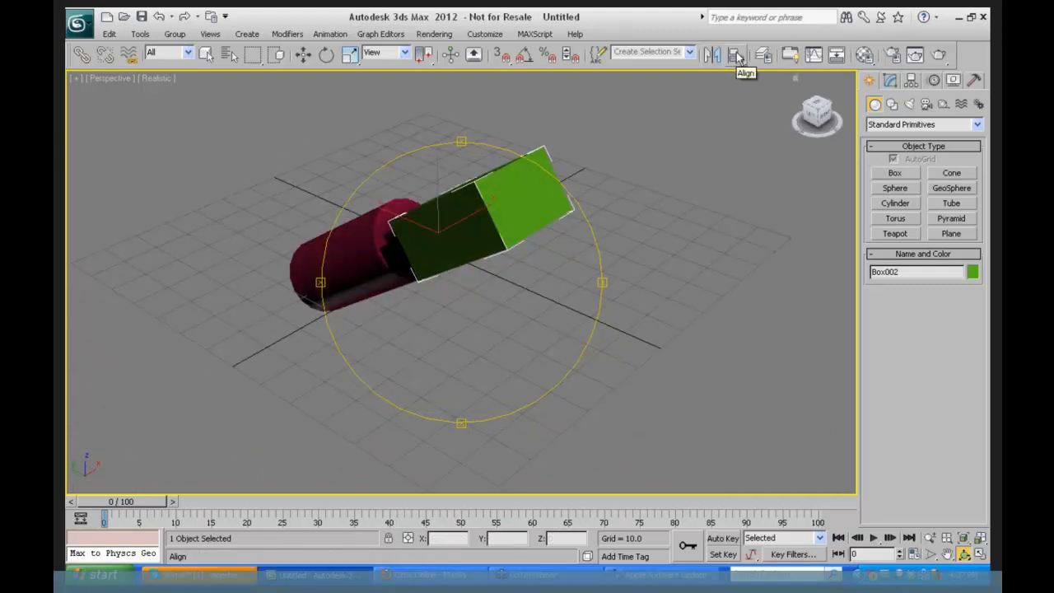
pyautogui.click(737, 56)
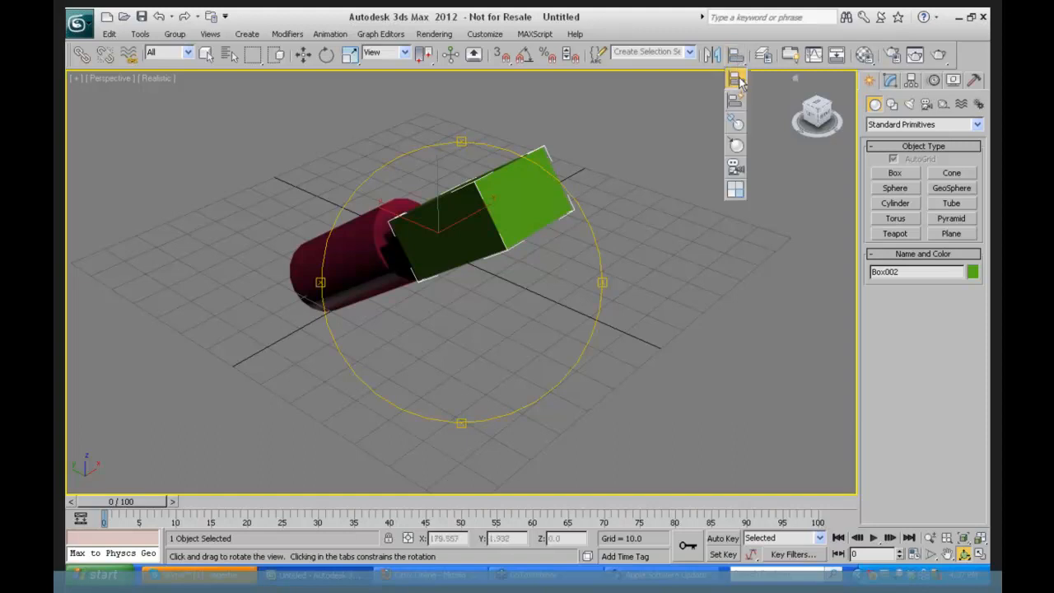
pyautogui.moveTo(740, 83); pyautogui.dragTo(757, 192)
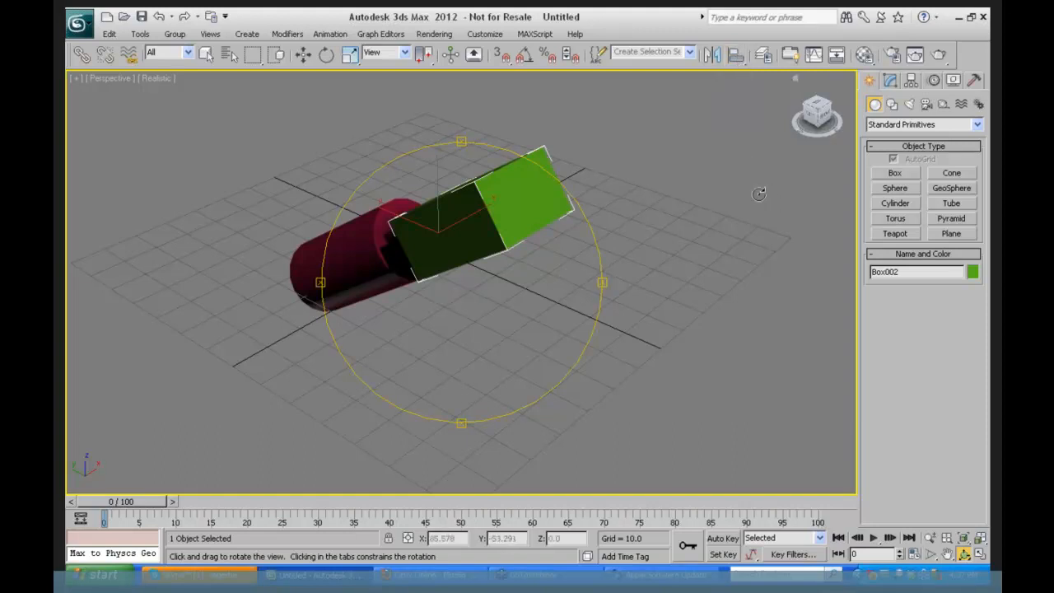
pyautogui.click(735, 56)
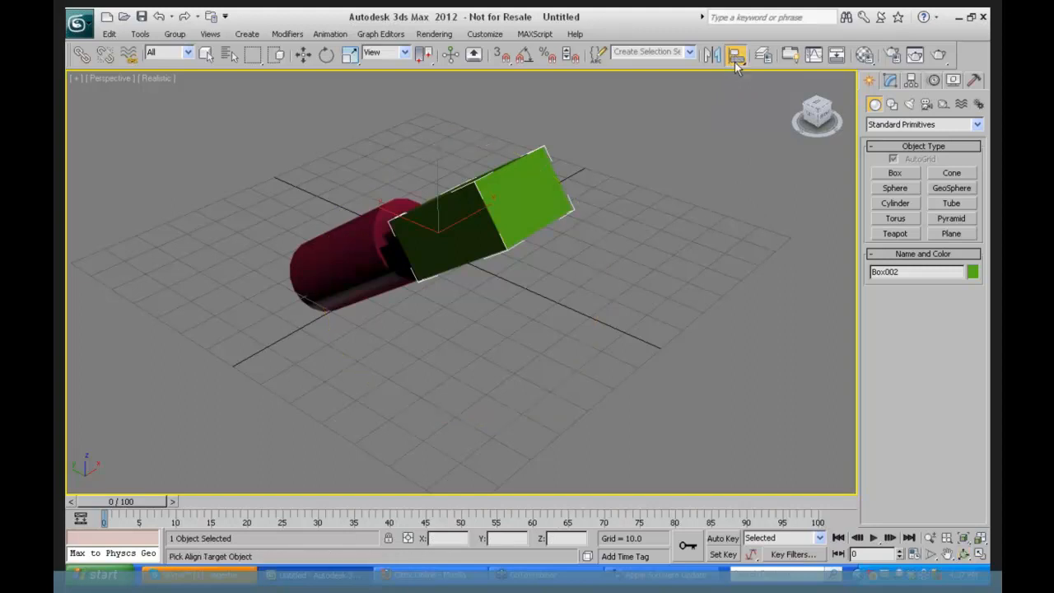
pyautogui.moveTo(734, 62); pyautogui.dragTo(735, 190)
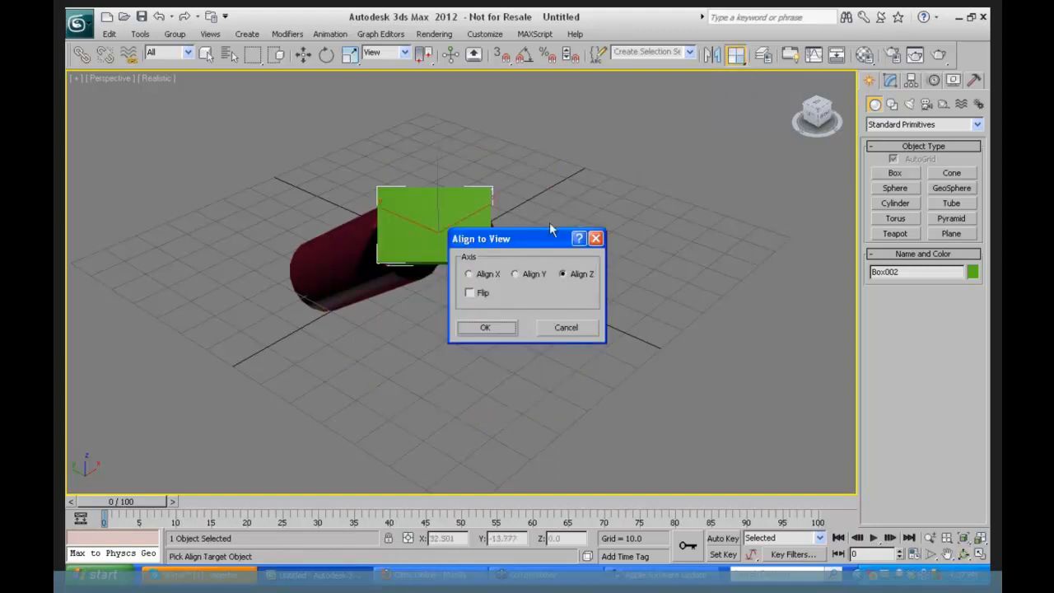
pyautogui.moveTo(550, 230); pyautogui.dragTo(683, 185)
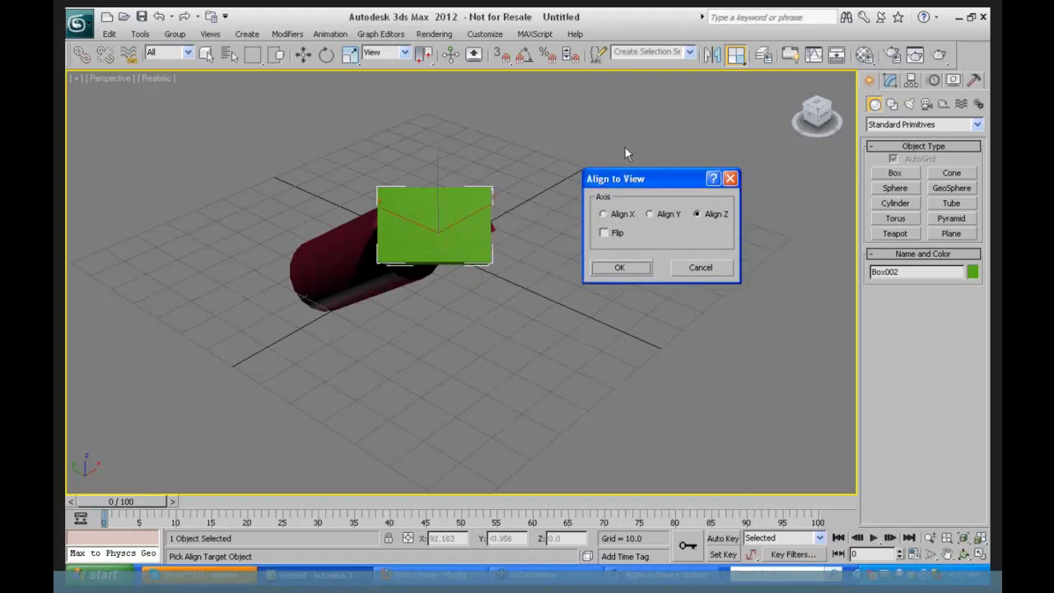
pyautogui.click(699, 274)
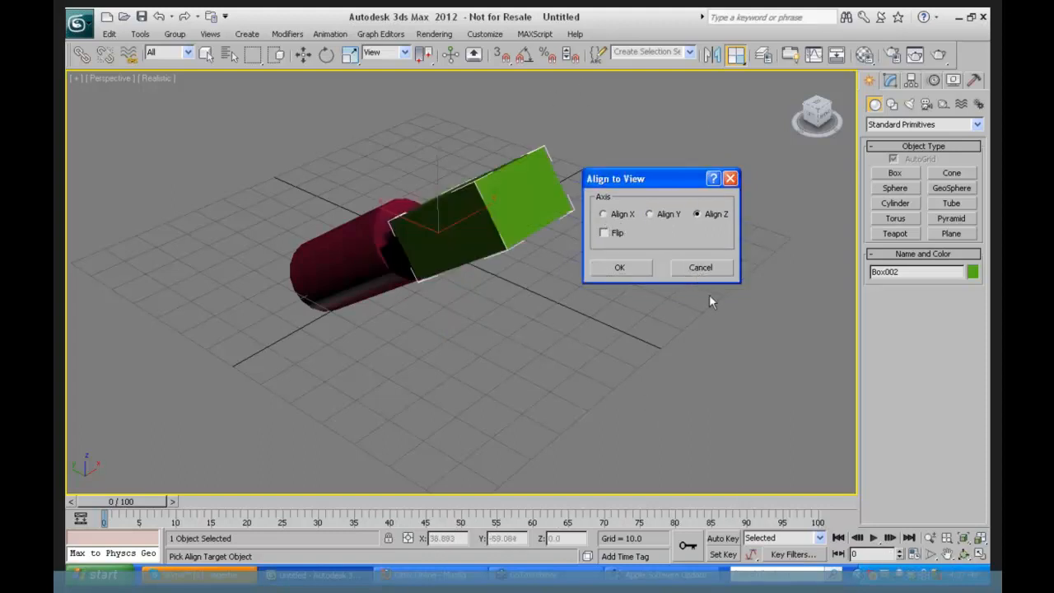
# - From a new viewing angle, align the green box's X axis to the view with Flip enabled
pyautogui.click(962, 555)
pyautogui.moveTo(510, 263); pyautogui.dragTo(493, 206)
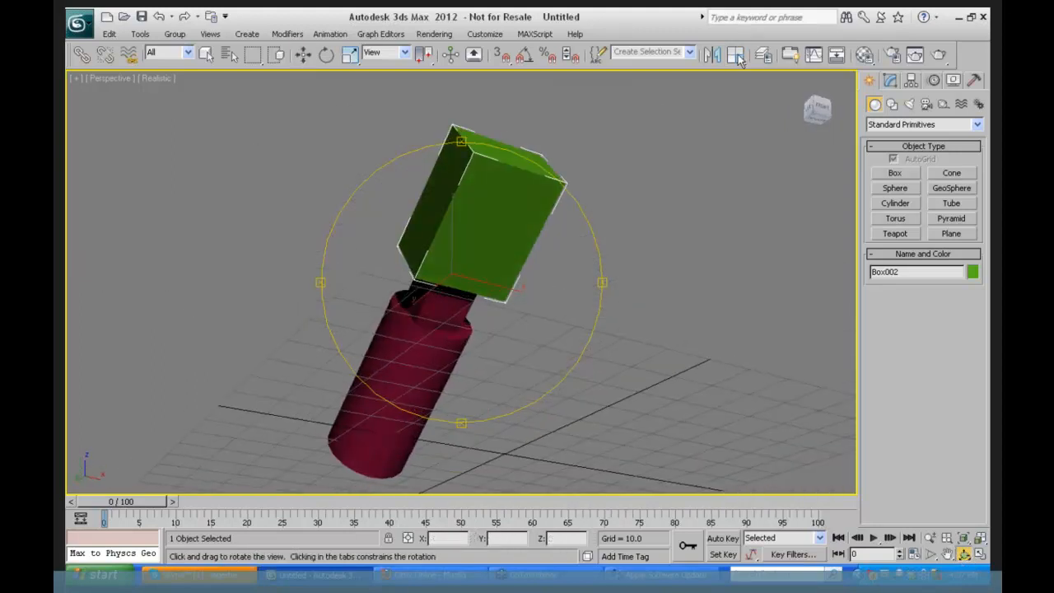
pyautogui.click(737, 54)
pyautogui.click(649, 214)
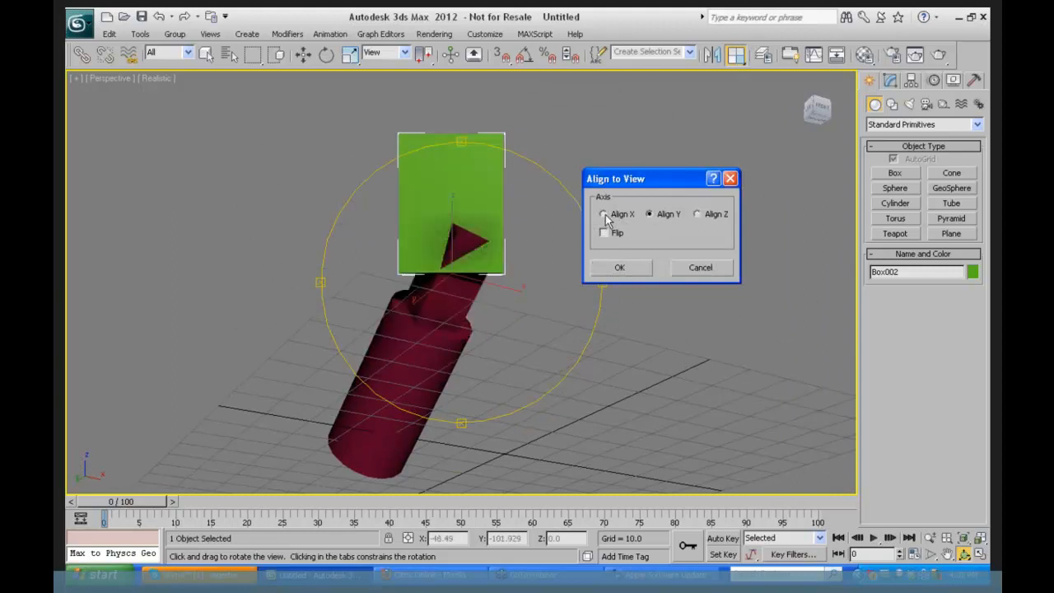
pyautogui.click(604, 214)
pyautogui.click(604, 233)
pyautogui.click(619, 268)
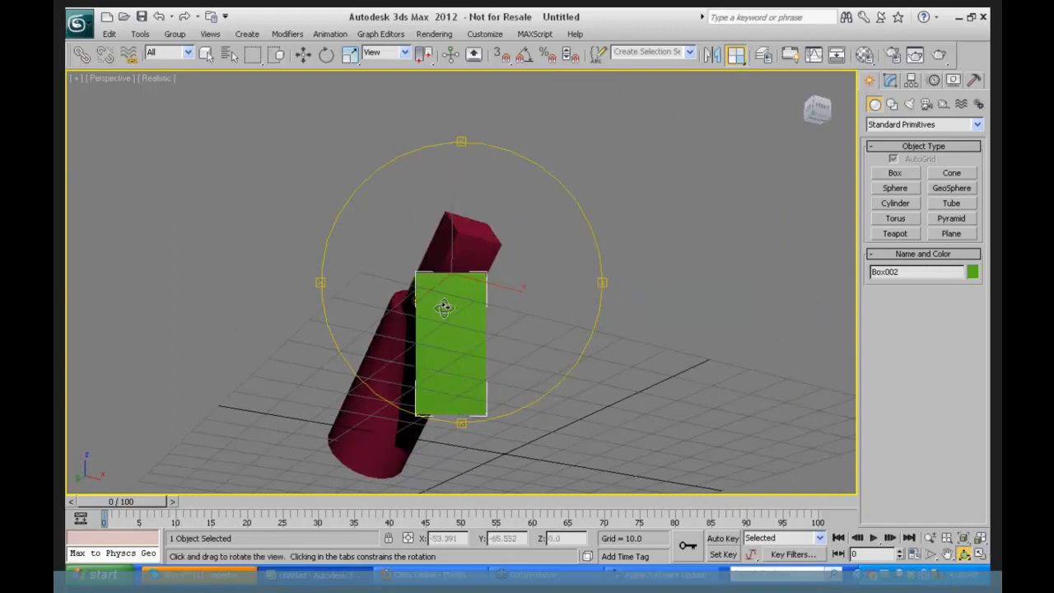
pyautogui.moveTo(439, 308); pyautogui.dragTo(275, 351)
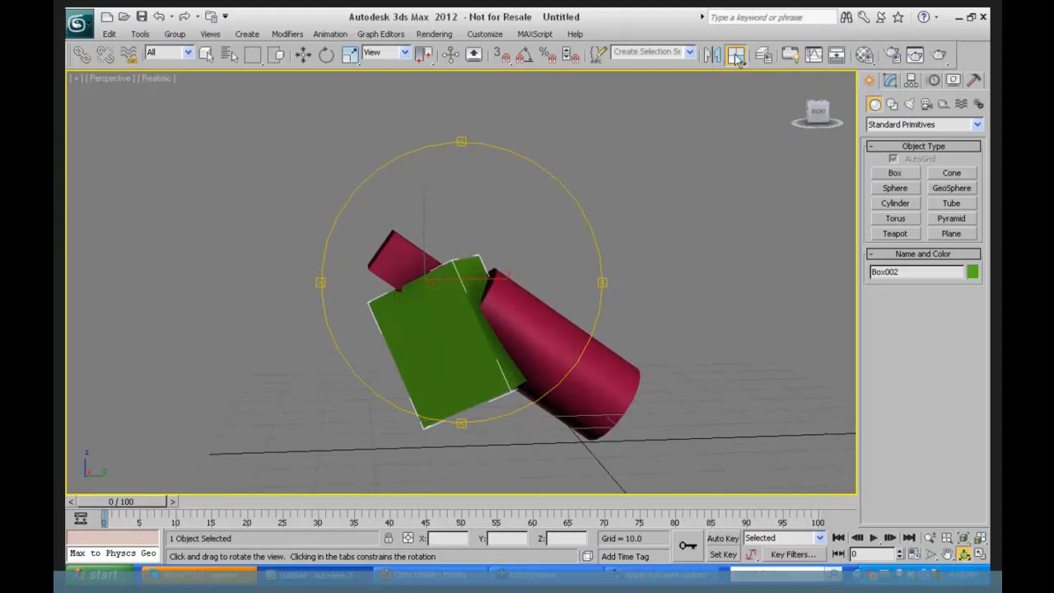
# - Use Quick Align to move the green box onto the red cylinder's pivot position
pyautogui.click(737, 58)
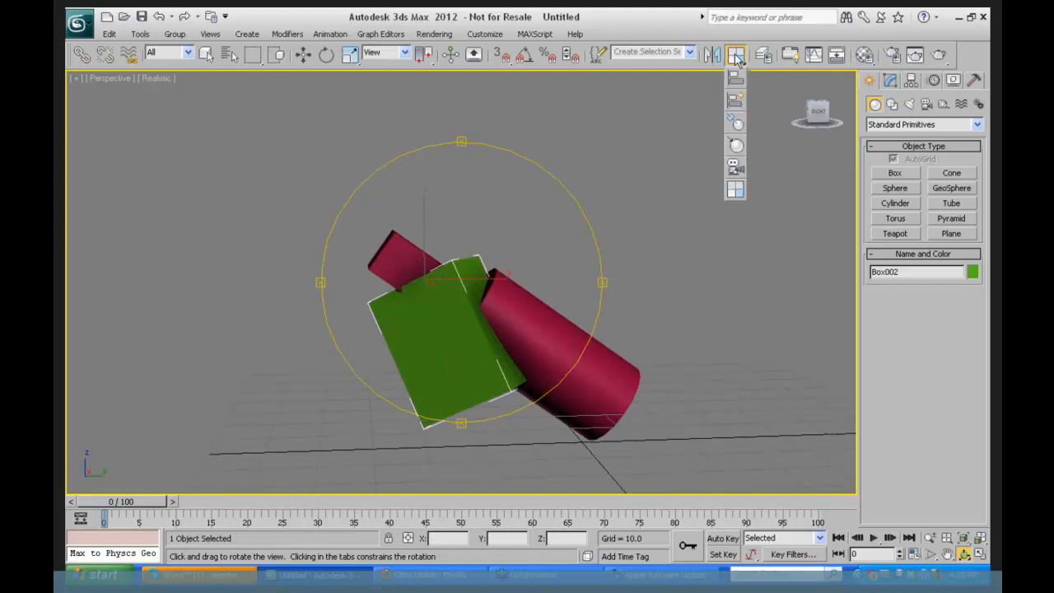
pyautogui.moveTo(738, 59); pyautogui.dragTo(741, 125)
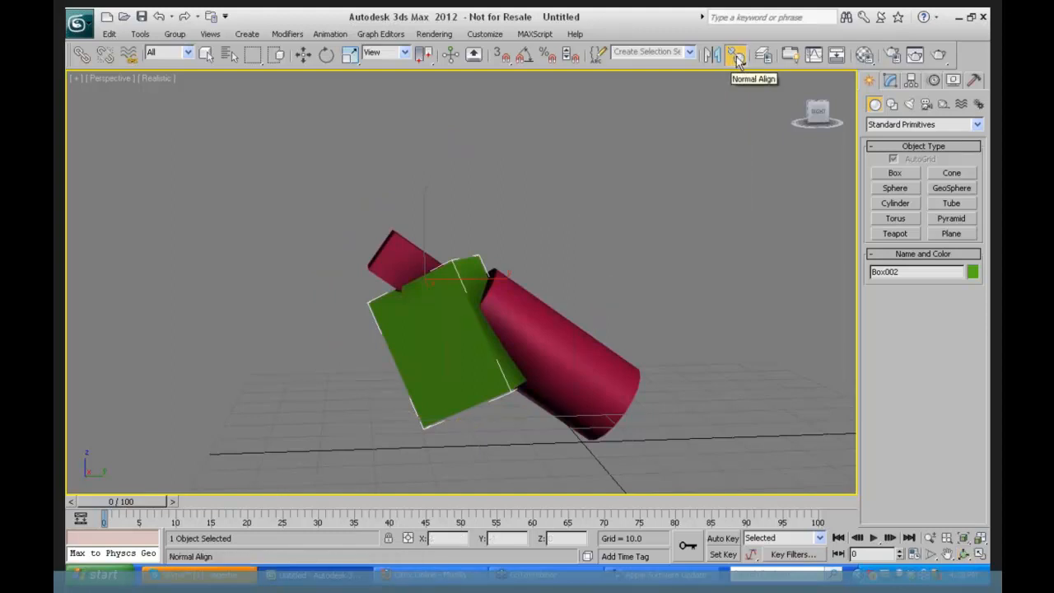
pyautogui.moveTo(738, 60); pyautogui.dragTo(736, 99)
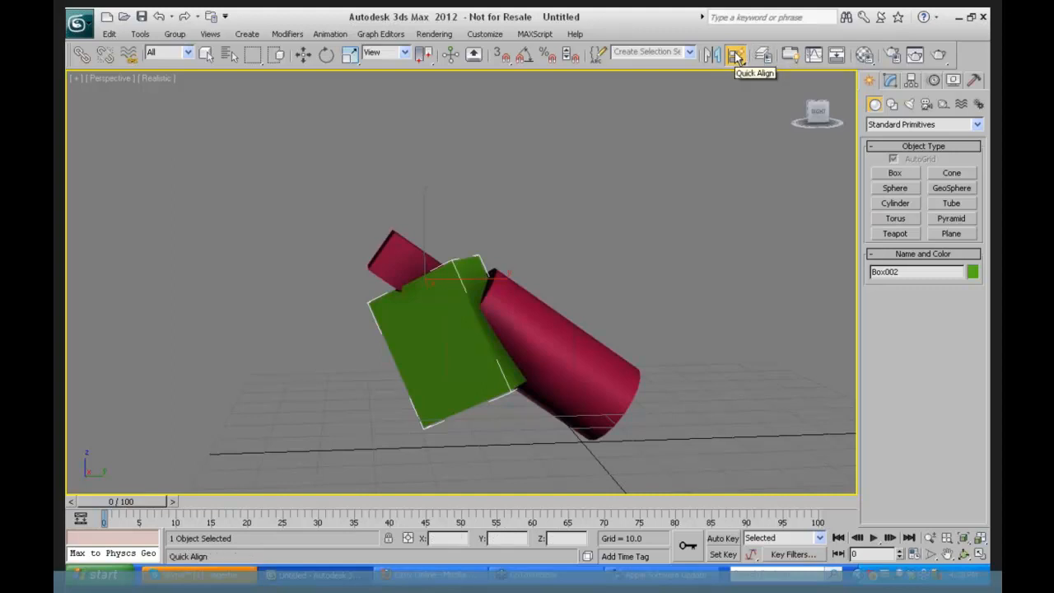
pyautogui.press('w')
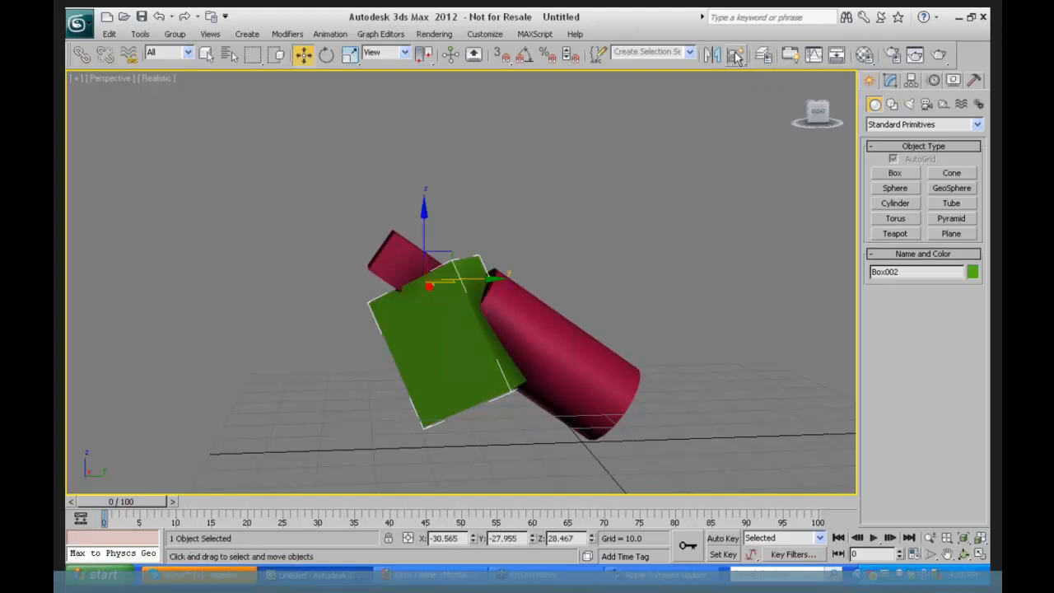
pyautogui.click(550, 335)
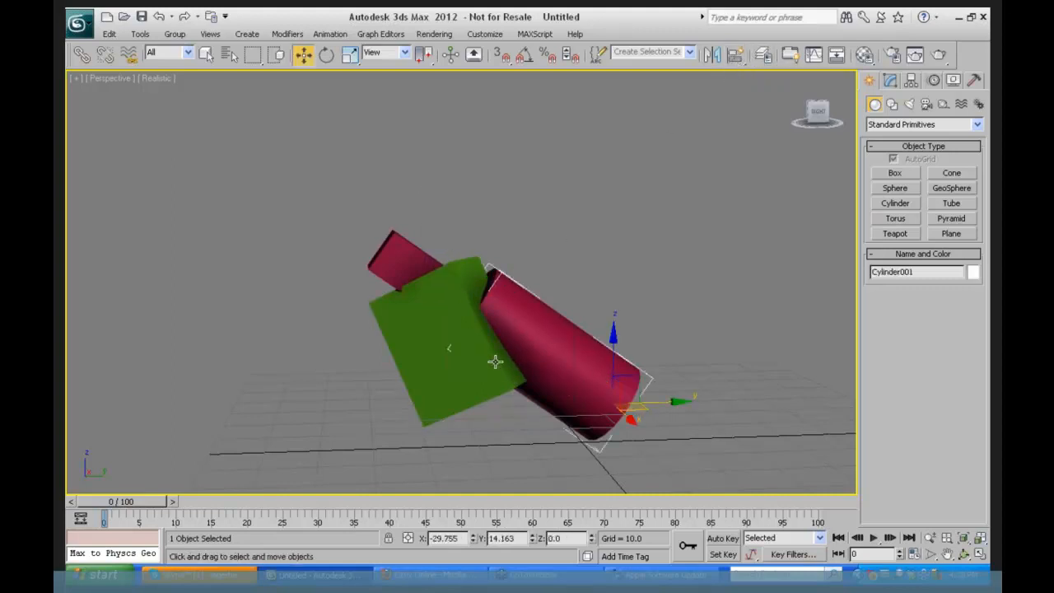
pyautogui.click(409, 260)
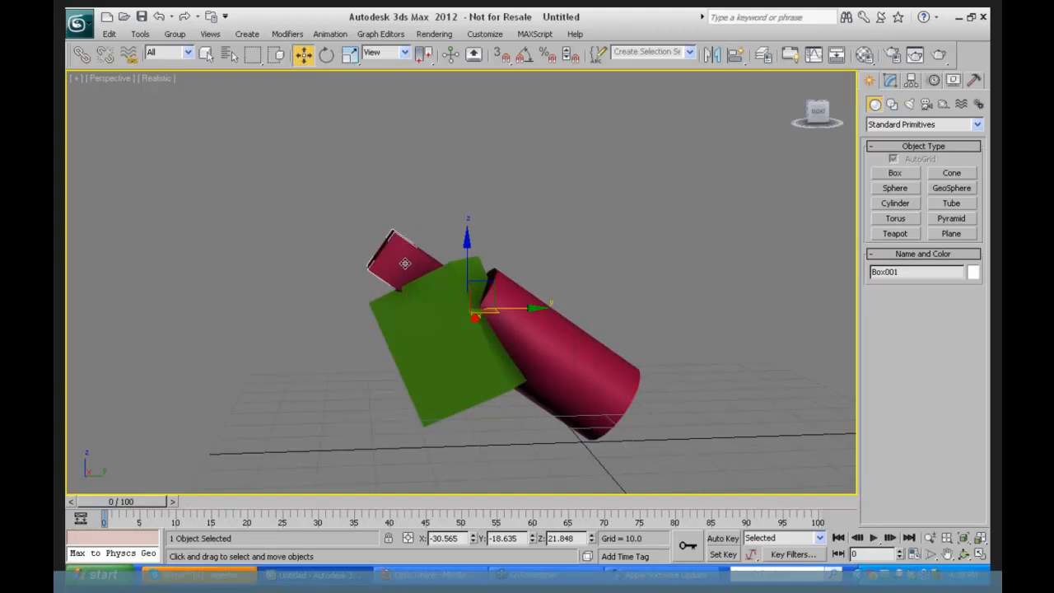
pyautogui.click(437, 296)
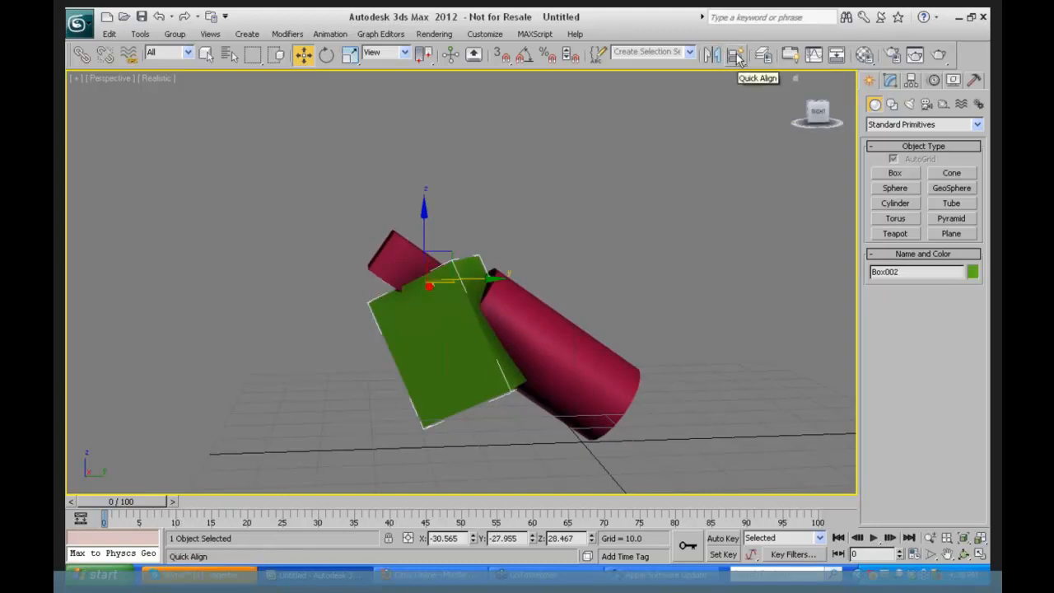
pyautogui.click(737, 55)
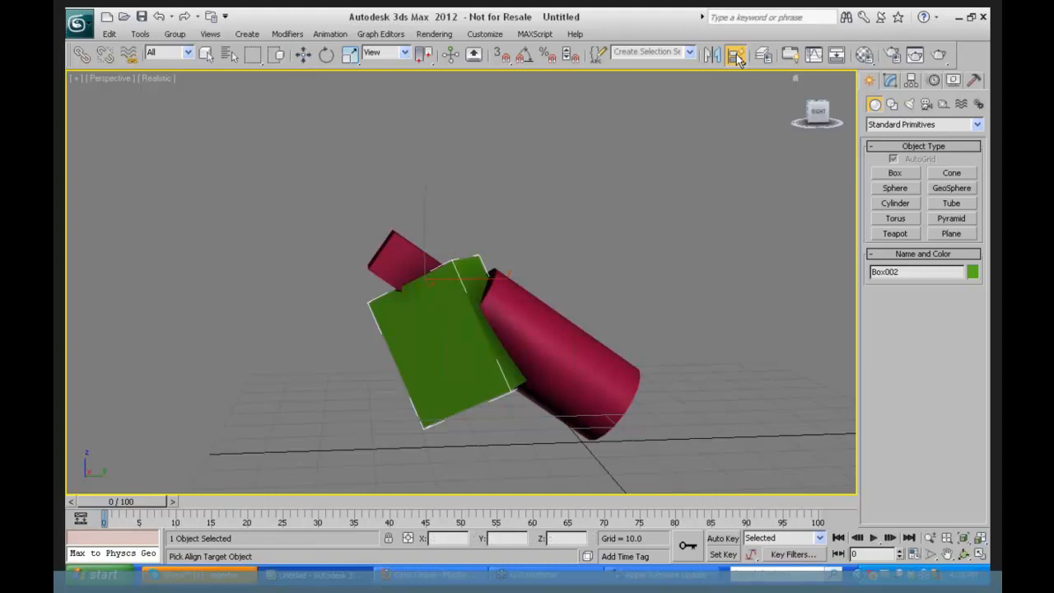
pyautogui.click(609, 387)
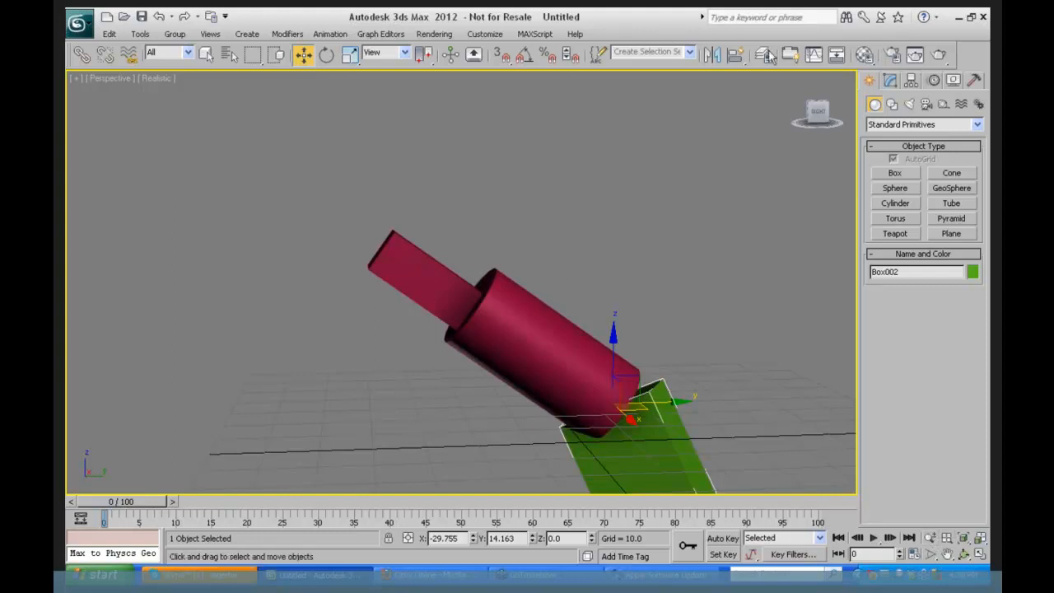
# - Reset the scene to an empty default four-viewport layout without saving the changes
pyautogui.moveTo(737, 55); pyautogui.dragTo(735, 73)
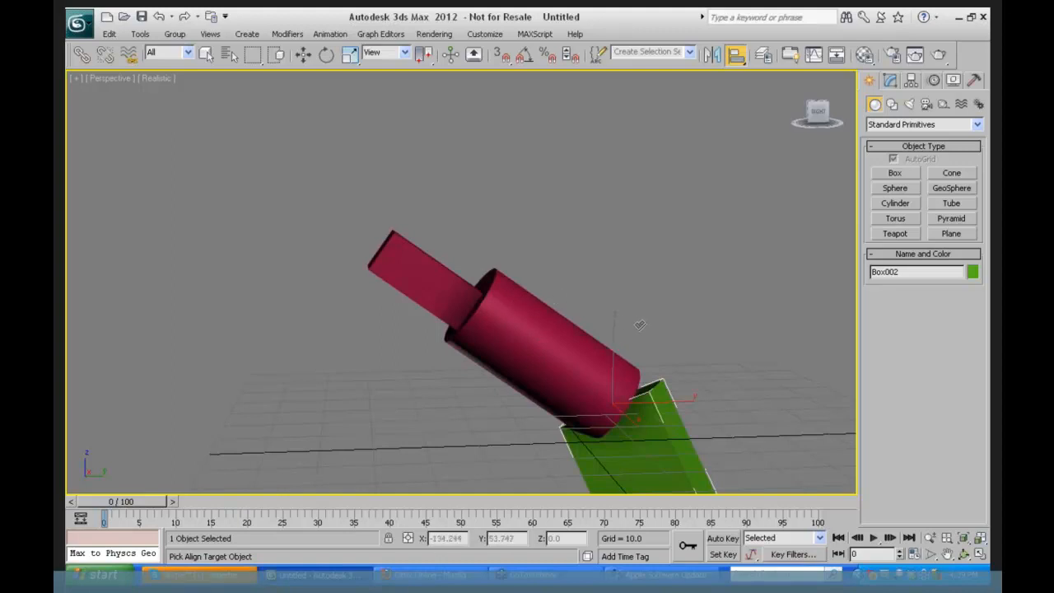
pyautogui.click(79, 25)
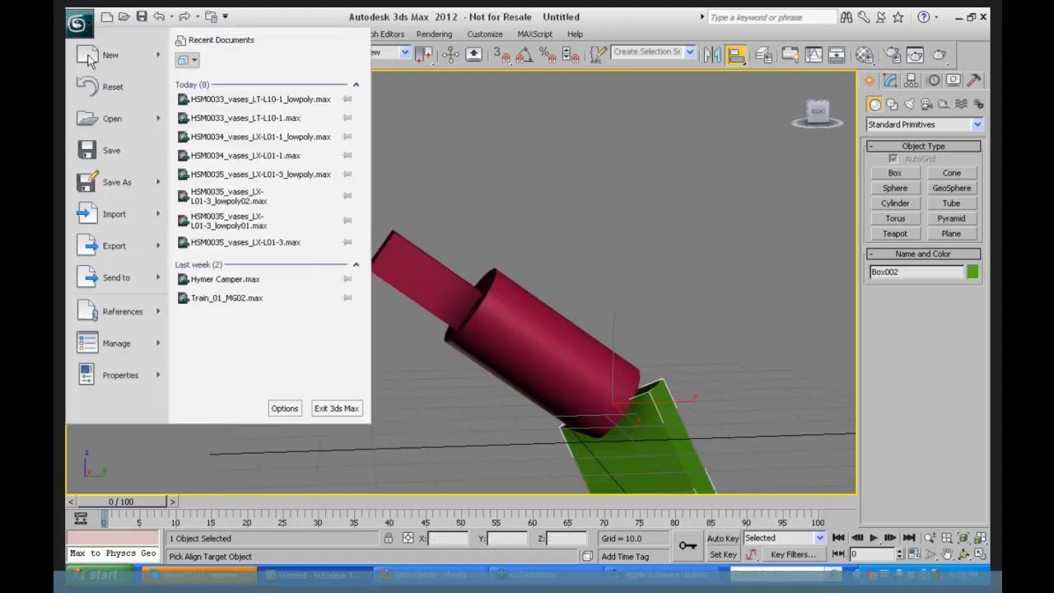
pyautogui.click(492, 292)
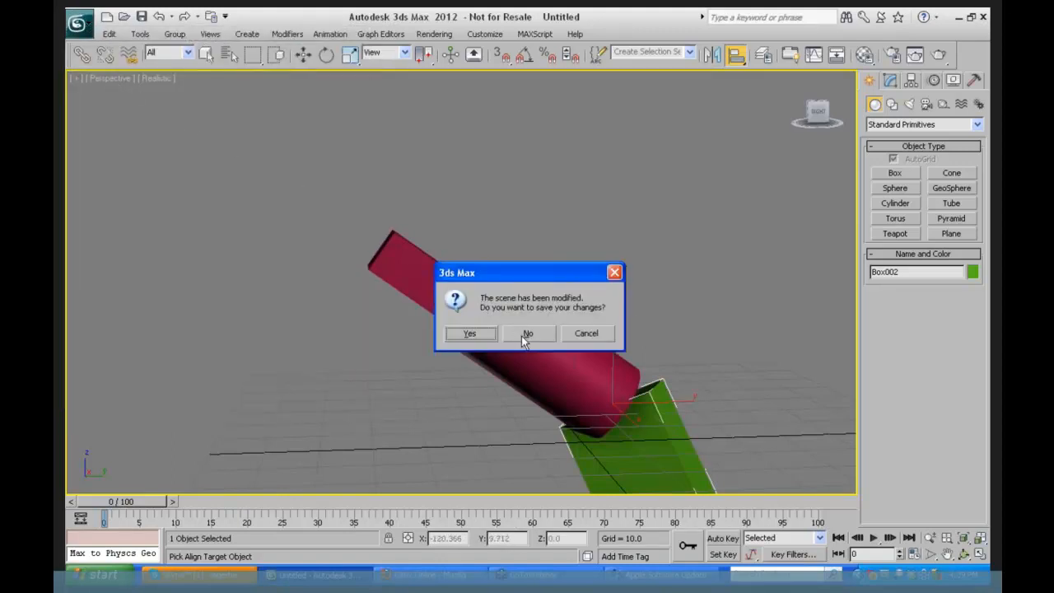
pyautogui.click(521, 334)
pyautogui.click(486, 317)
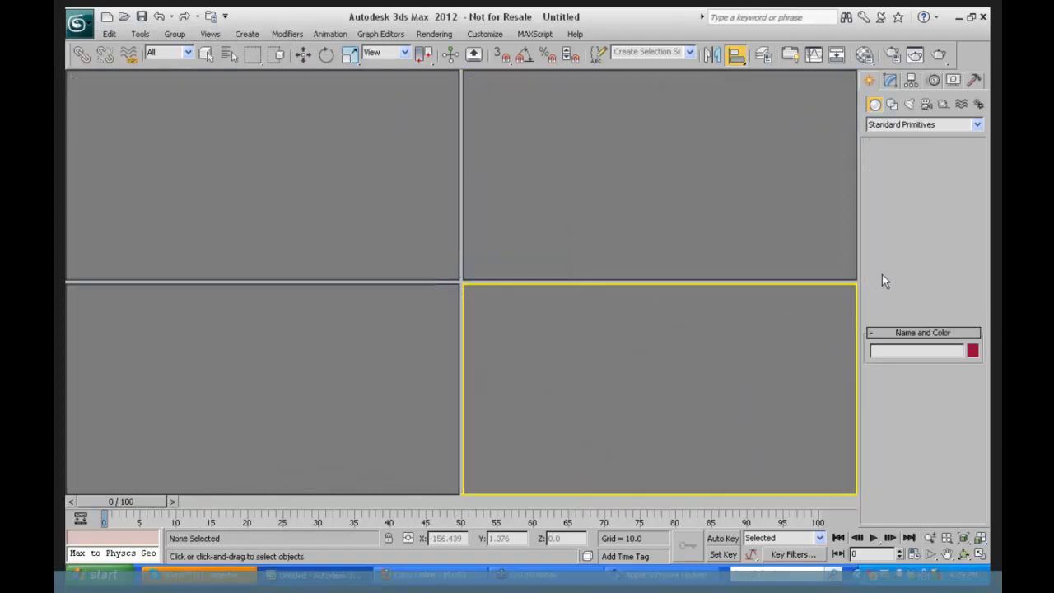
# - Create a box in the Perspective view, about 31.2 long, 25.6 wide and 38.7 high, and set its object color to pale yellow-green
pyautogui.click(895, 173)
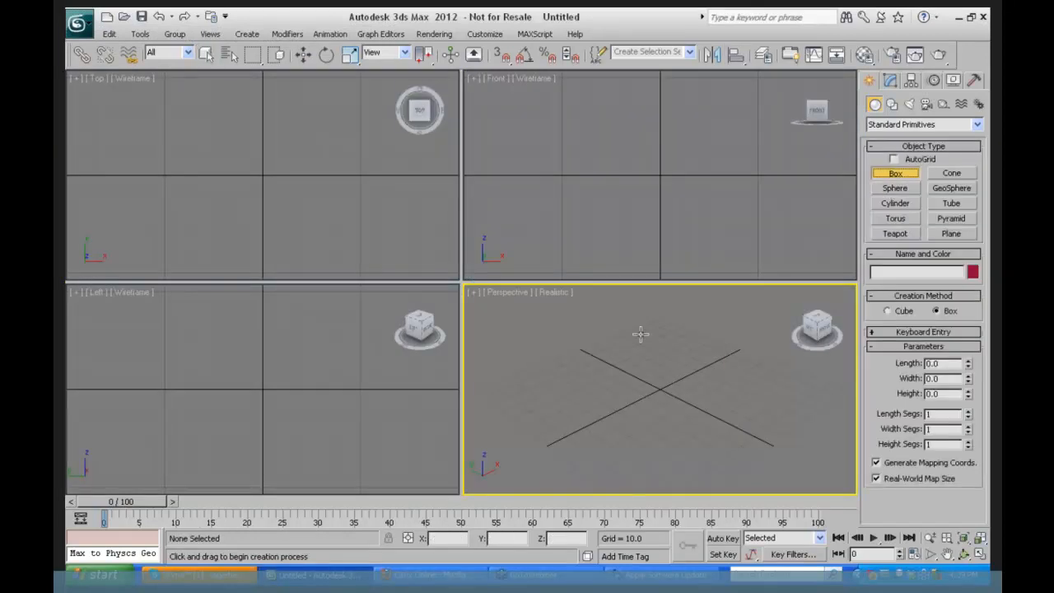
pyautogui.moveTo(569, 375); pyautogui.dragTo(550, 405)
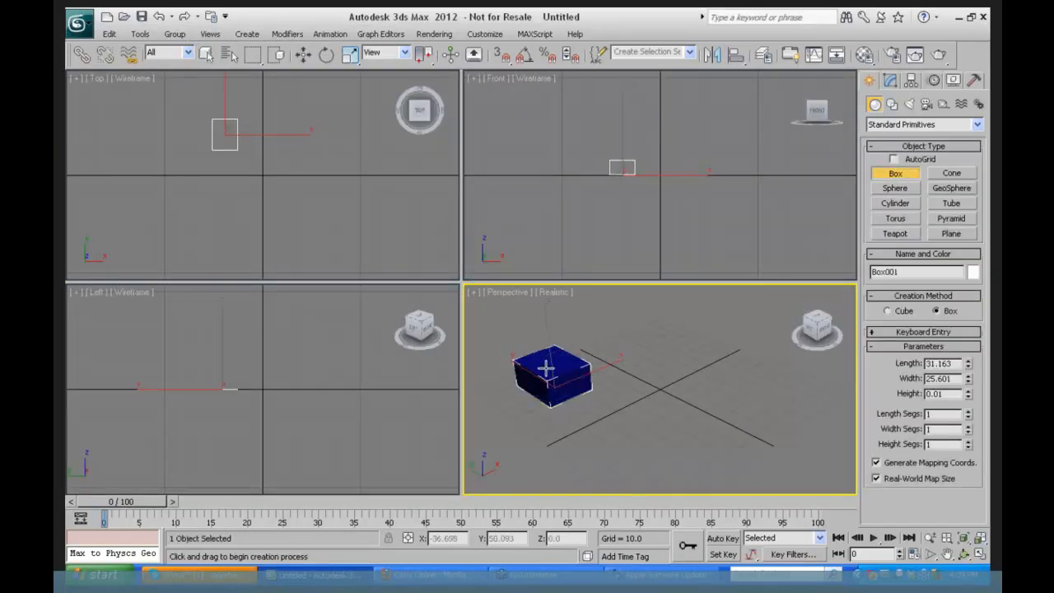
pyautogui.click(974, 272)
pyautogui.click(462, 236)
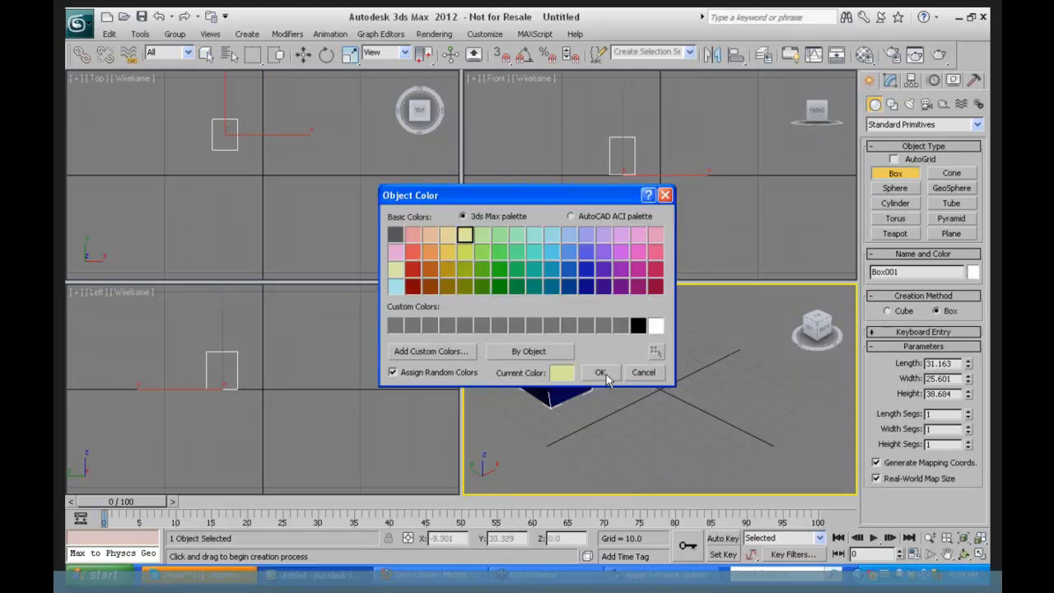
pyautogui.click(603, 372)
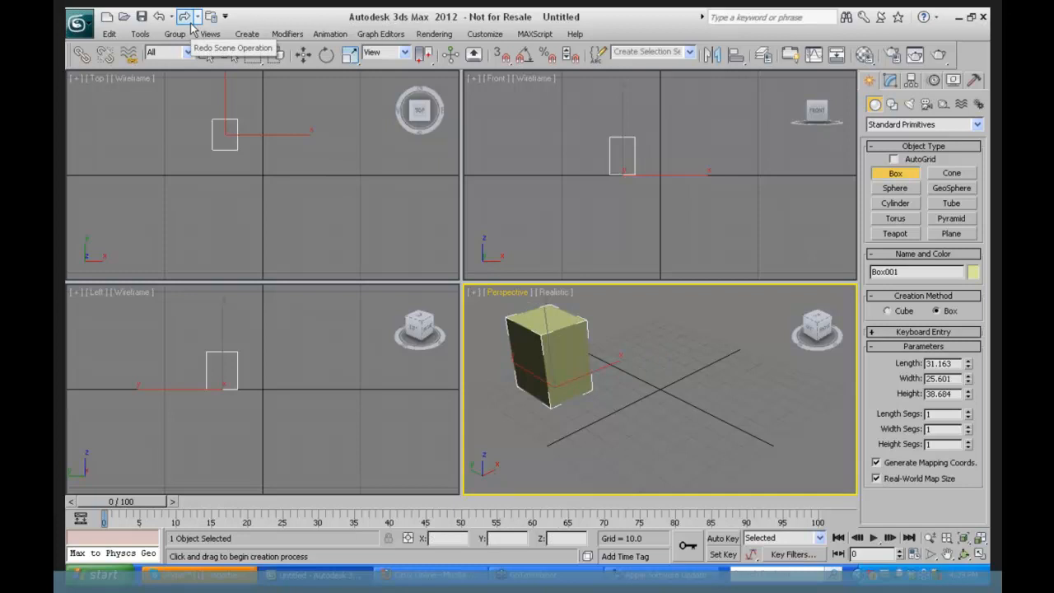
# - Move the box along X to about -40, with the Perspective view maximized, and rename it Box A
pyautogui.click(302, 55)
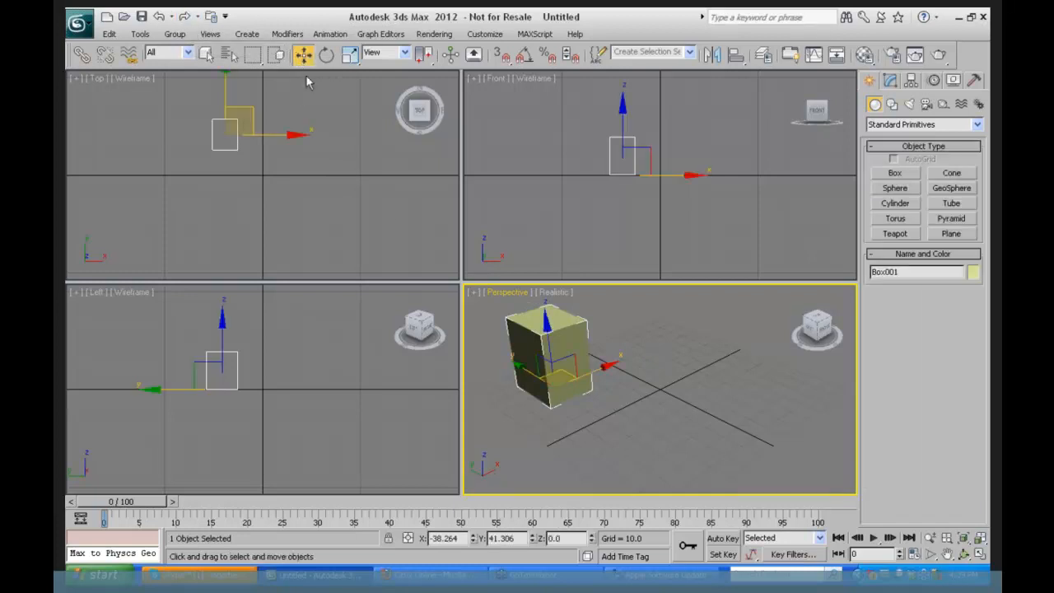
pyautogui.moveTo(592, 372)
pyautogui.mouseDown()
pyautogui.moveTo(603, 373)
pyautogui.moveTo(583, 390)
pyautogui.mouseUp()
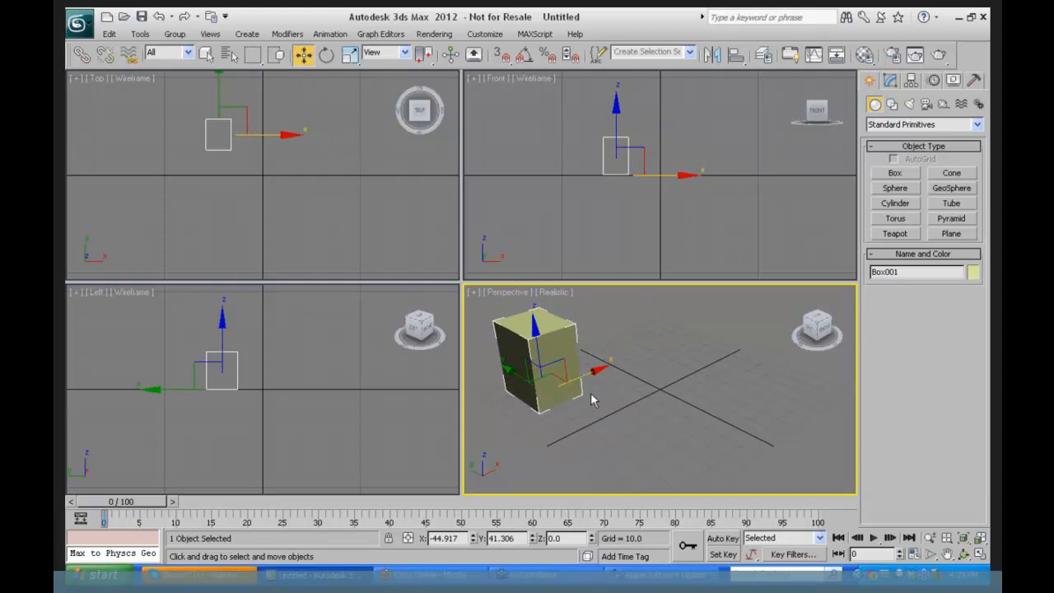
pyautogui.click(980, 554)
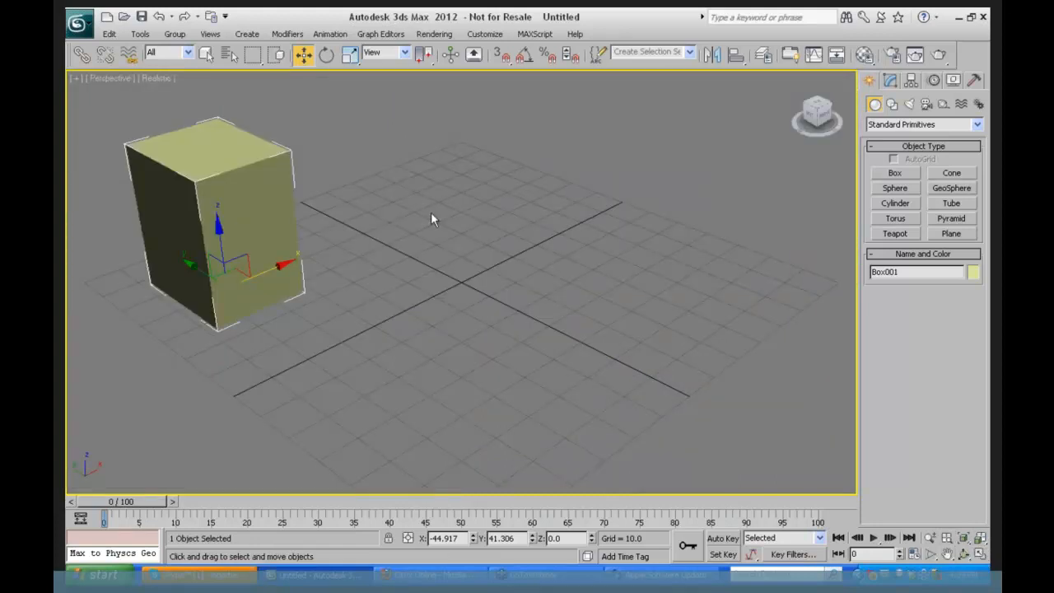
pyautogui.moveTo(265, 274)
pyautogui.mouseDown()
pyautogui.moveTo(292, 266)
pyautogui.moveTo(247, 276)
pyautogui.moveTo(281, 262)
pyautogui.mouseUp()
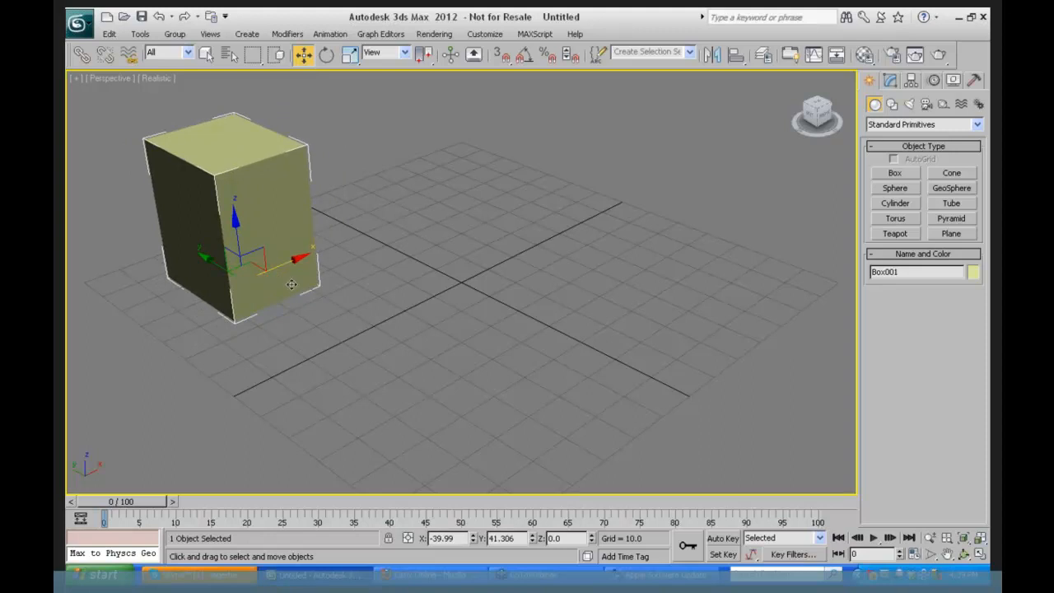
pyautogui.click(904, 272)
pyautogui.write('Box')
# - Clone Box A along the X axis to about X 3.9 as a Copy named "Box A copy"
pyautogui.moveTo(279, 263)
pyautogui.keyDown('shift'); pyautogui.mouseDown()
pyautogui.moveTo(350, 247)
pyautogui.moveTo(415, 206)
pyautogui.moveTo(407, 233)
pyautogui.mouseUp(); pyautogui.keyUp('shift')
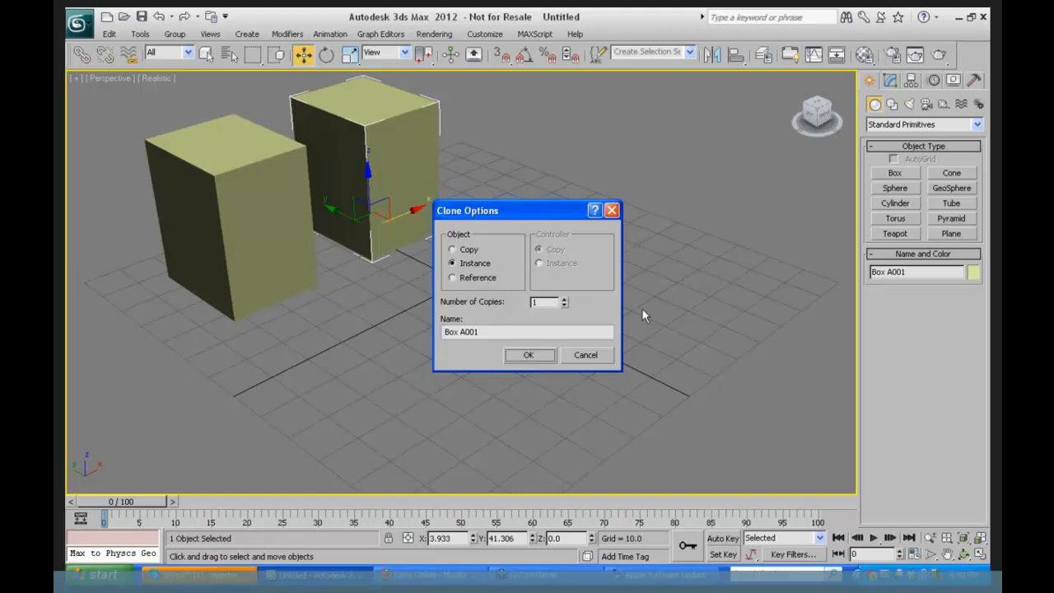
pyautogui.moveTo(547, 212); pyautogui.dragTo(683, 192)
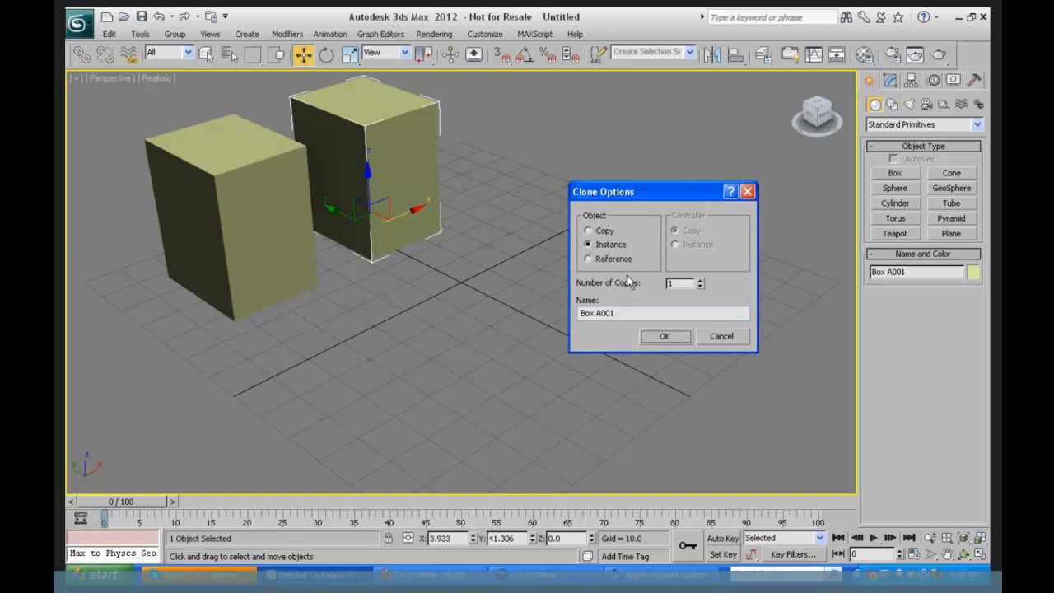
pyautogui.click(588, 231)
pyautogui.moveTo(601, 313); pyautogui.dragTo(624, 311)
pyautogui.write('copy')
pyautogui.click(663, 335)
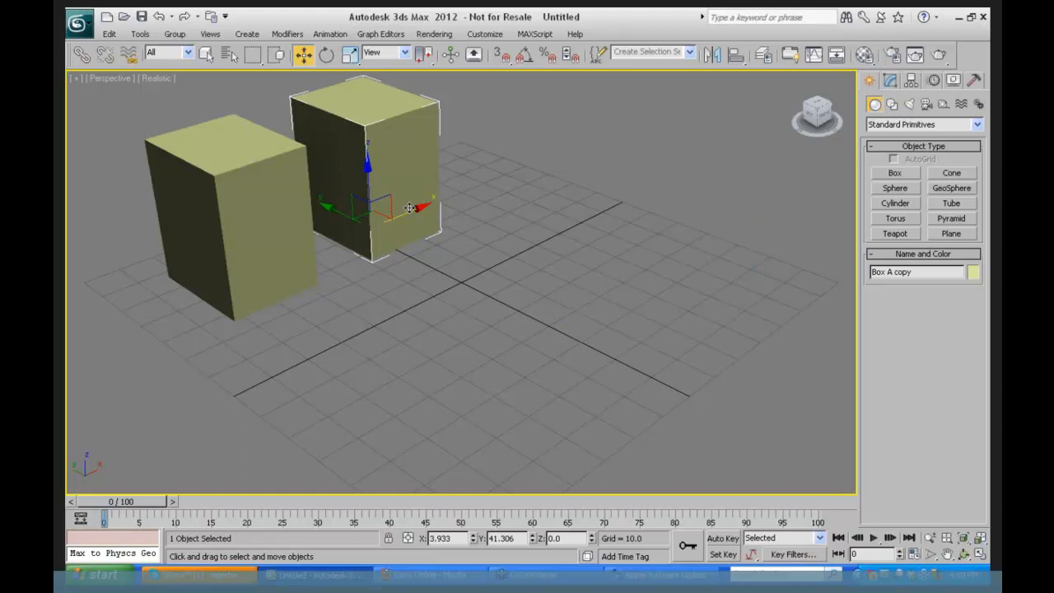
# - Clone the original Box A along the X axis to about X 53.9 as an Instance named "Box A Instance"
pyautogui.click(288, 212)
pyautogui.keyDown('shift'); pyautogui.moveTo(286, 264); pyautogui.dragTo(533, 168); pyautogui.keyUp('shift')
pyautogui.click(454, 264)
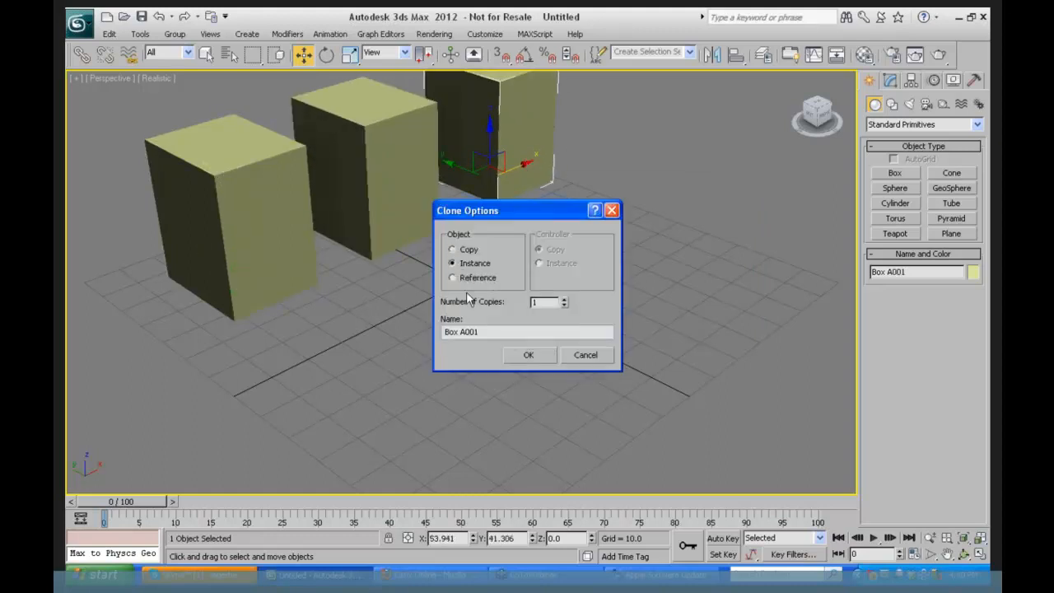
pyautogui.moveTo(464, 331); pyautogui.dragTo(501, 331)
pyautogui.write('Instance')
pyautogui.click(517, 356)
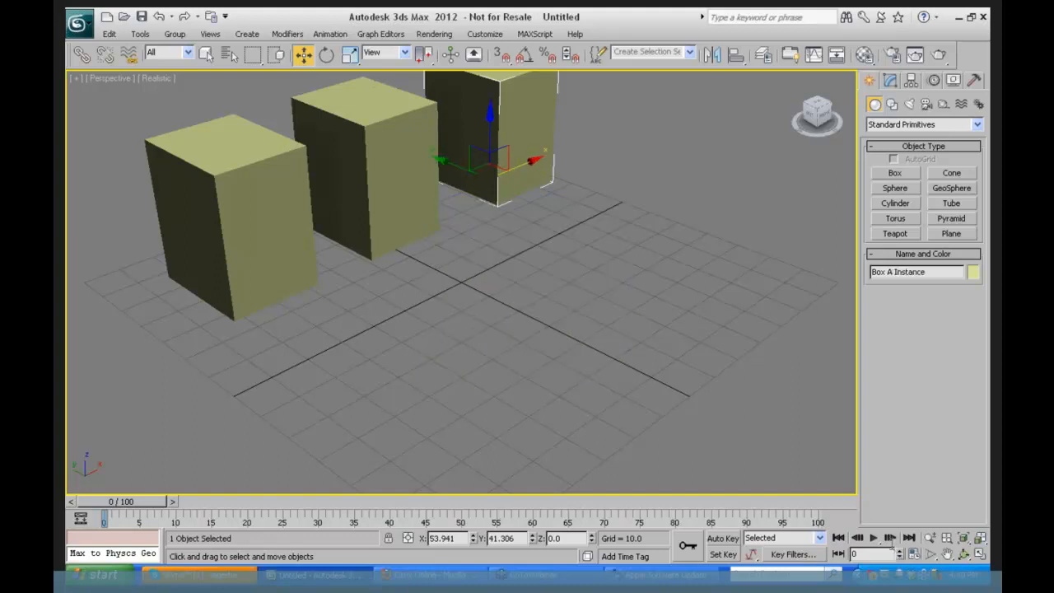
# - Clone the original Box A along negative X to about X -83.8 as a Reference named "Box A Reference"
pyautogui.click(929, 537)
pyautogui.moveTo(466, 239); pyautogui.dragTo(465, 267)
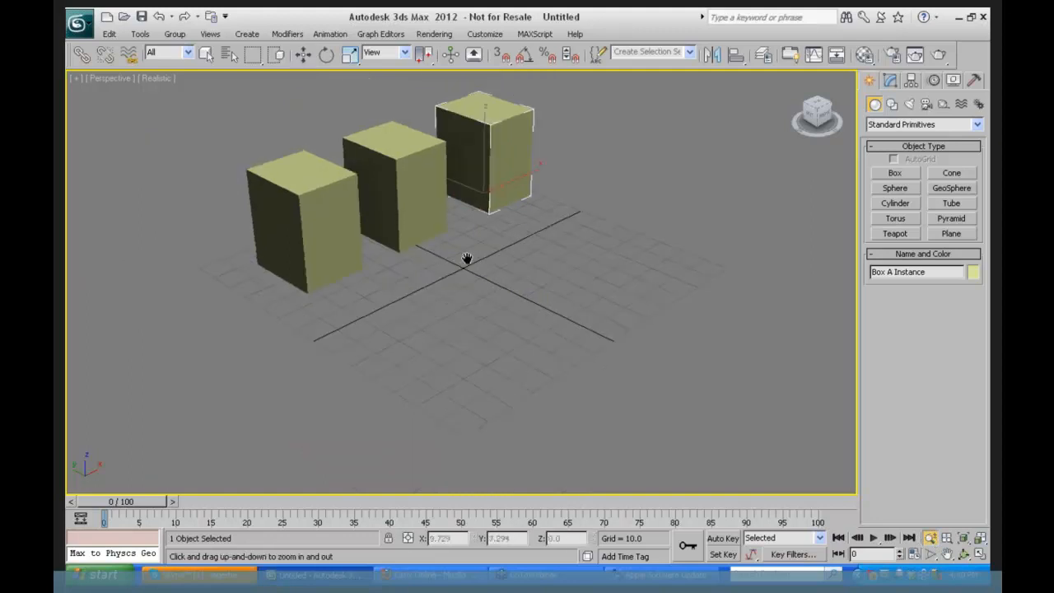
pyautogui.press('w')
pyautogui.click(327, 240)
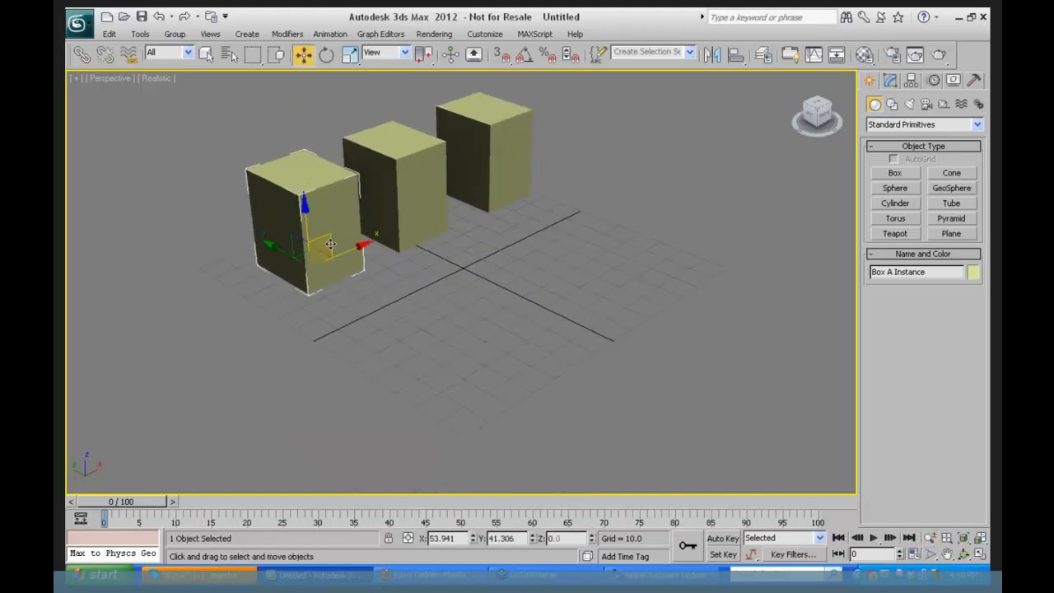
pyautogui.keyDown('shift'); pyautogui.moveTo(351, 248); pyautogui.dragTo(243, 289); pyautogui.keyUp('shift')
pyautogui.click(453, 278)
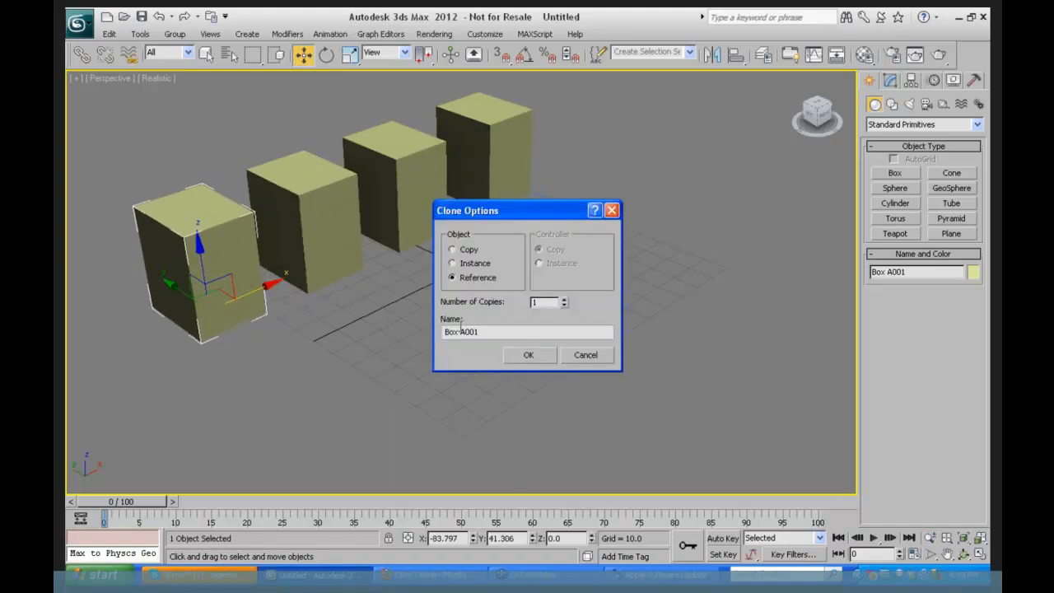
pyautogui.moveTo(463, 331); pyautogui.dragTo(527, 330)
pyautogui.write('Reference')
pyautogui.click(527, 356)
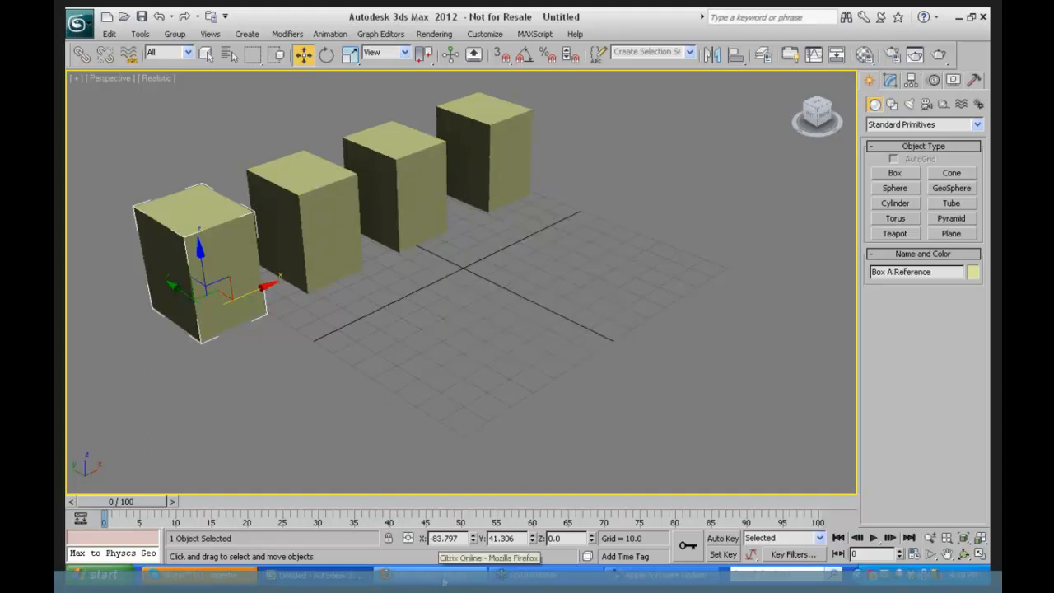
# - Display edged faces in the Perspective view, and select the original box, the copy and the instance in turn to check their names
pyautogui.click(160, 78)
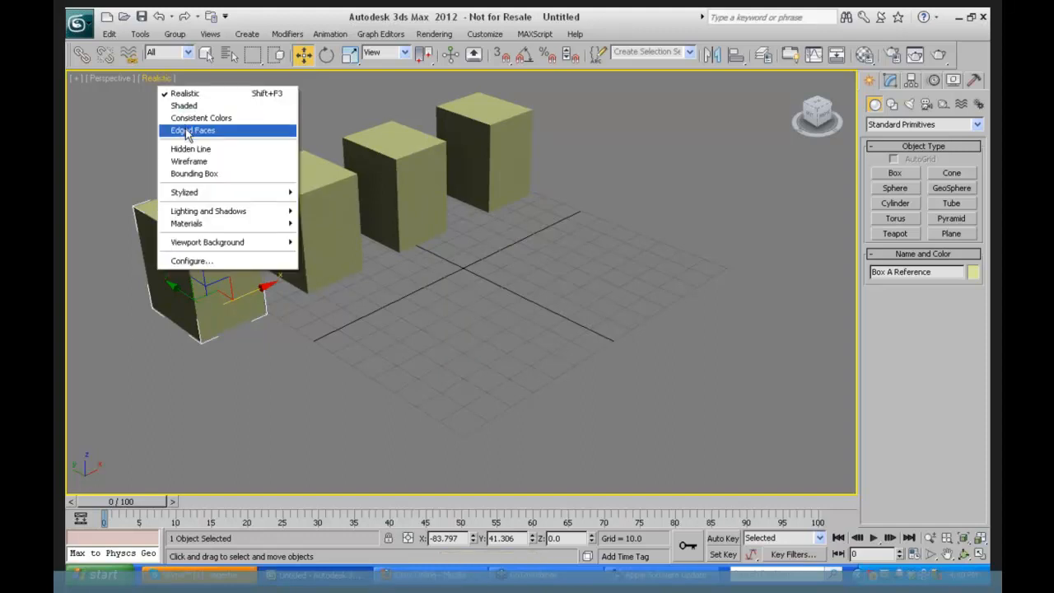
pyautogui.click(186, 129)
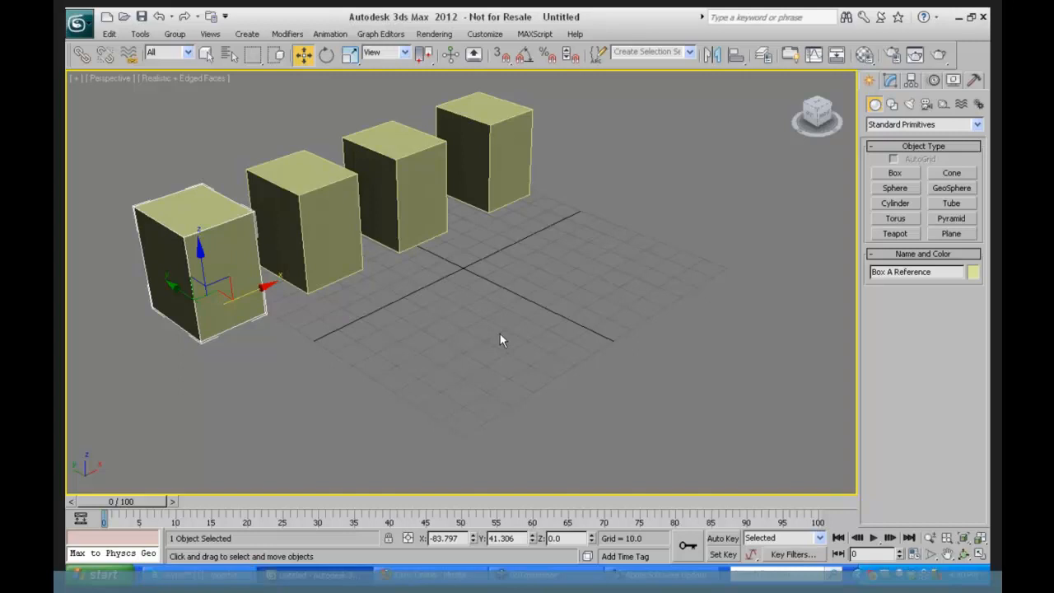
pyautogui.click(337, 250)
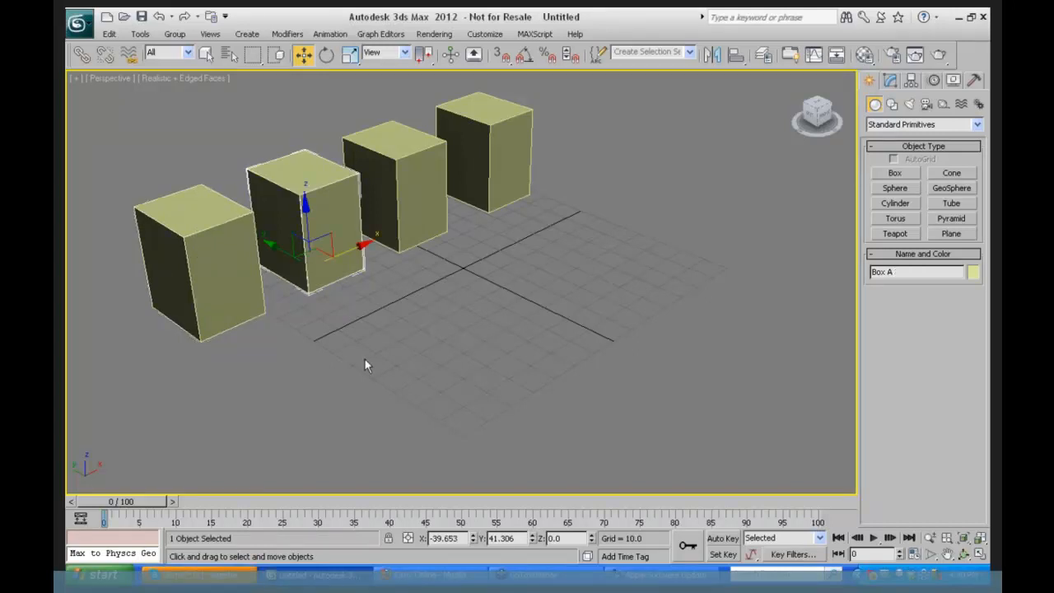
pyautogui.click(415, 204)
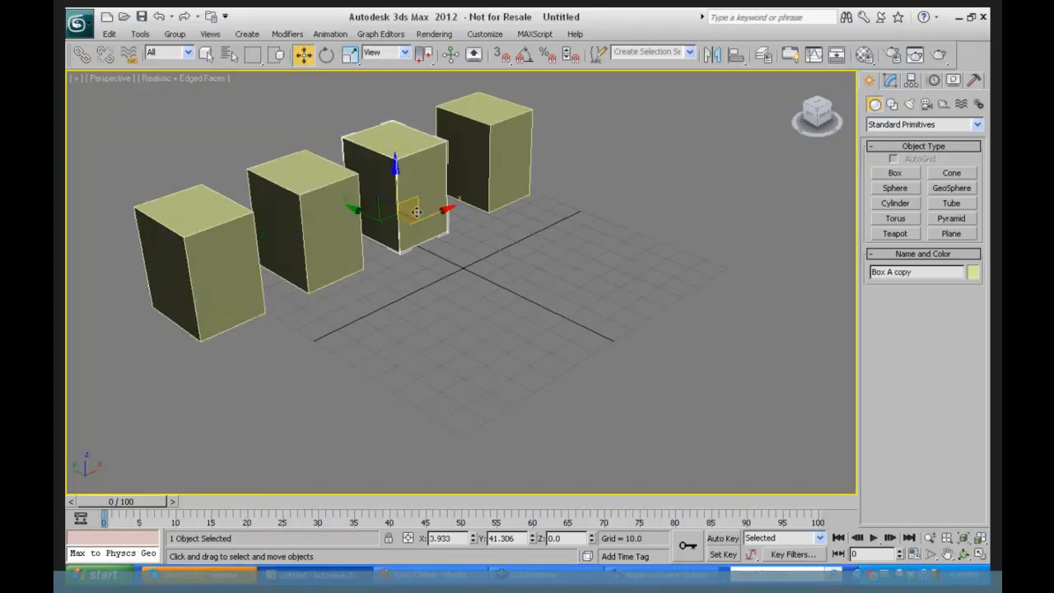
pyautogui.click(504, 186)
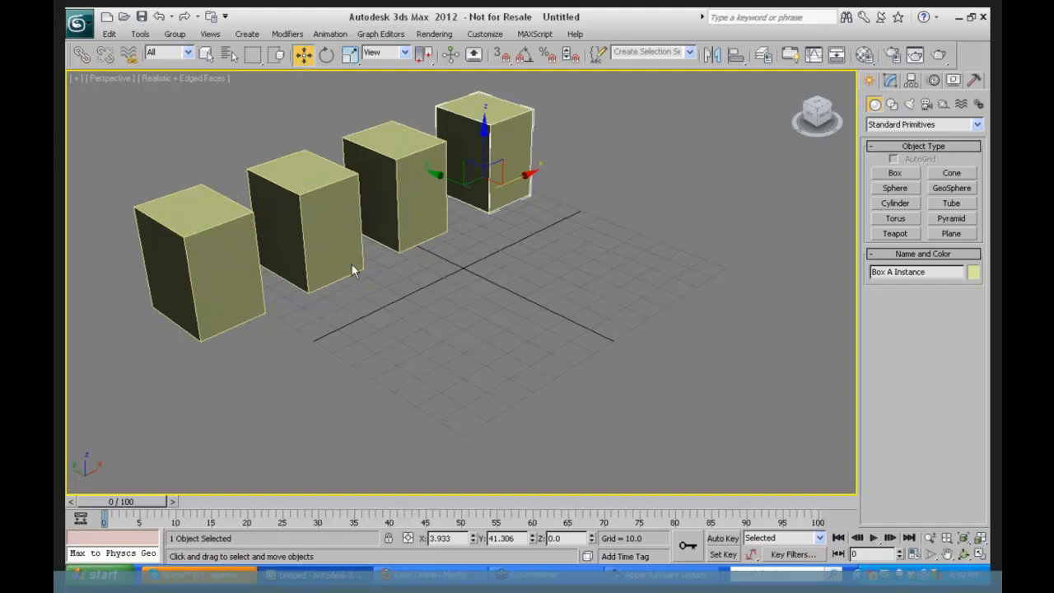
# - Resize Box A to about length 12.8, width 10.5 and height 41.5, with 3 width segments and 8 height segments
pyautogui.click(218, 300)
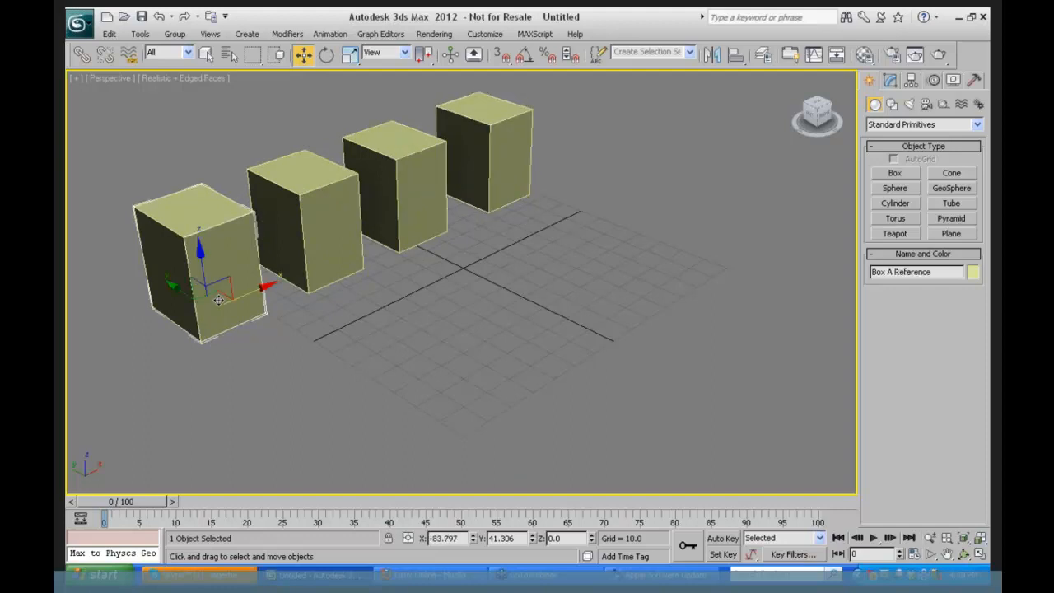
pyautogui.click(328, 251)
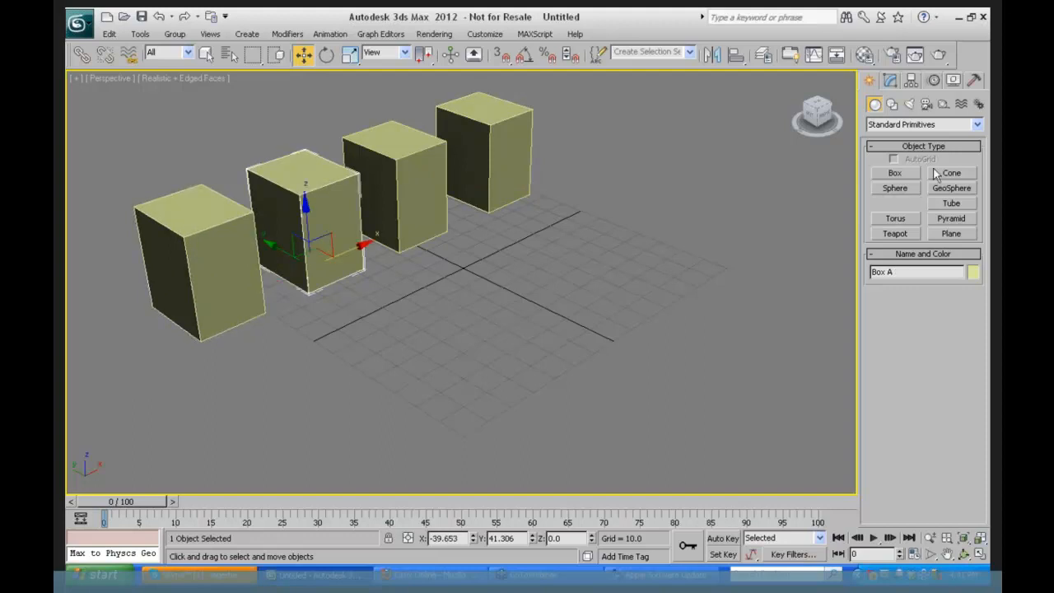
pyautogui.click(889, 80)
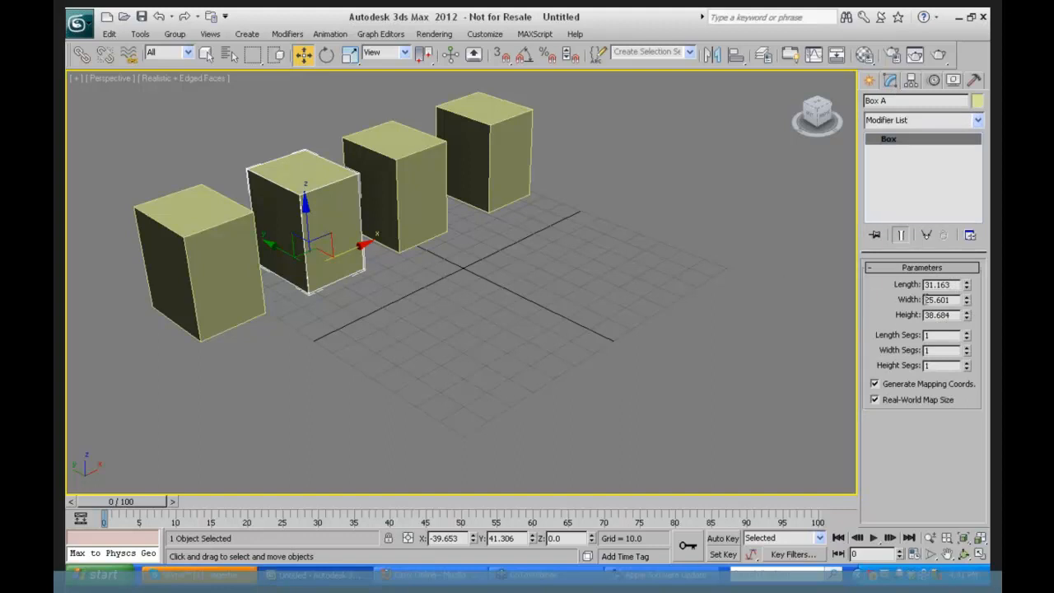
pyautogui.moveTo(966, 301); pyautogui.dragTo(959, 343)
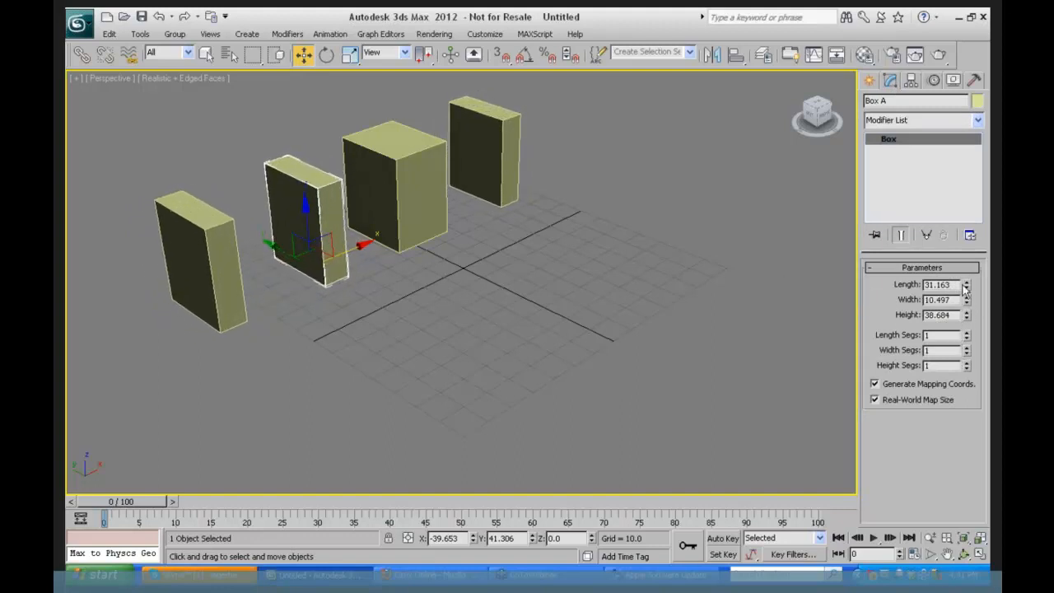
pyautogui.moveTo(966, 284); pyautogui.dragTo(958, 334)
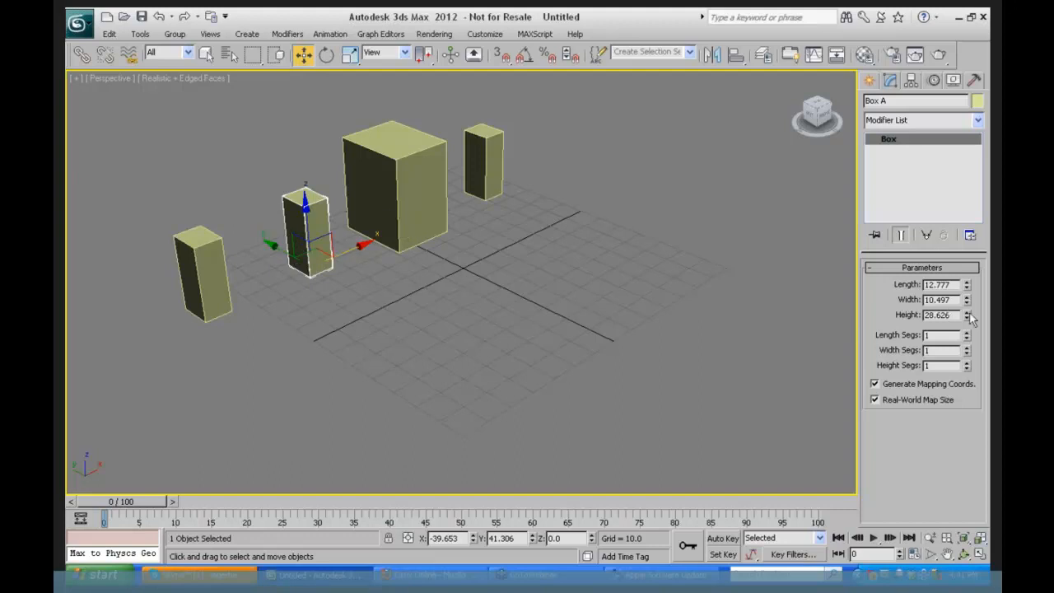
pyautogui.moveTo(967, 316); pyautogui.dragTo(965, 285)
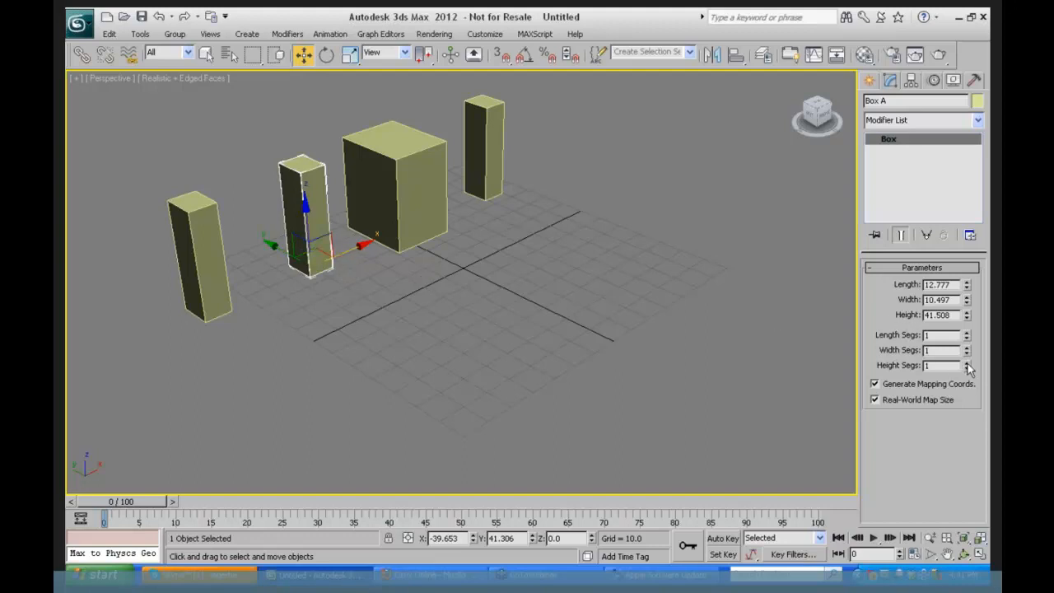
pyautogui.moveTo(966, 364); pyautogui.dragTo(969, 338)
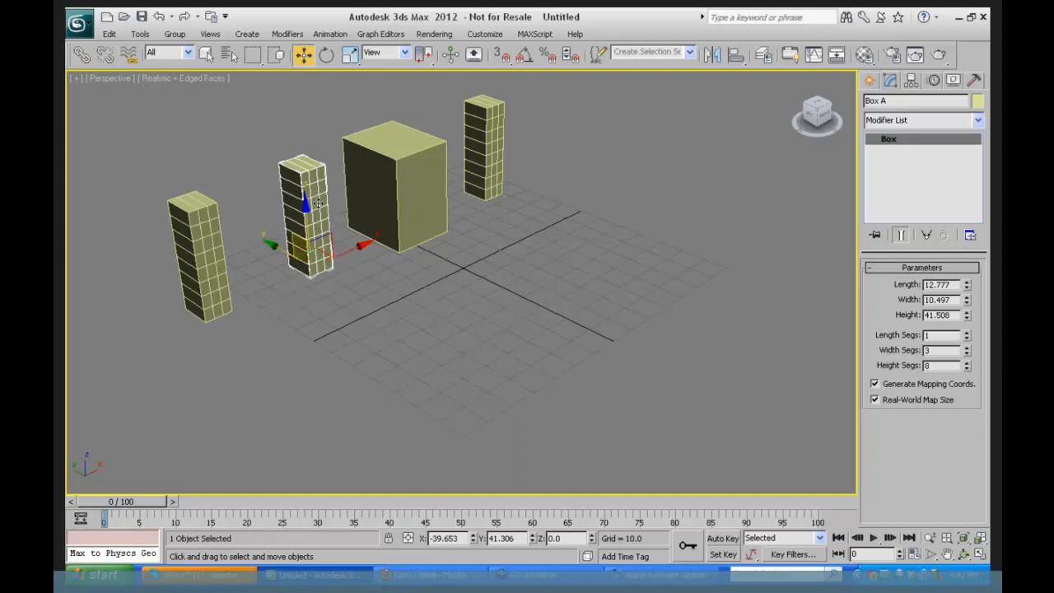
# - Compare the modifier stacks of the reference, original, copy and instance boxes by selecting each one in turn
pyautogui.click(206, 255)
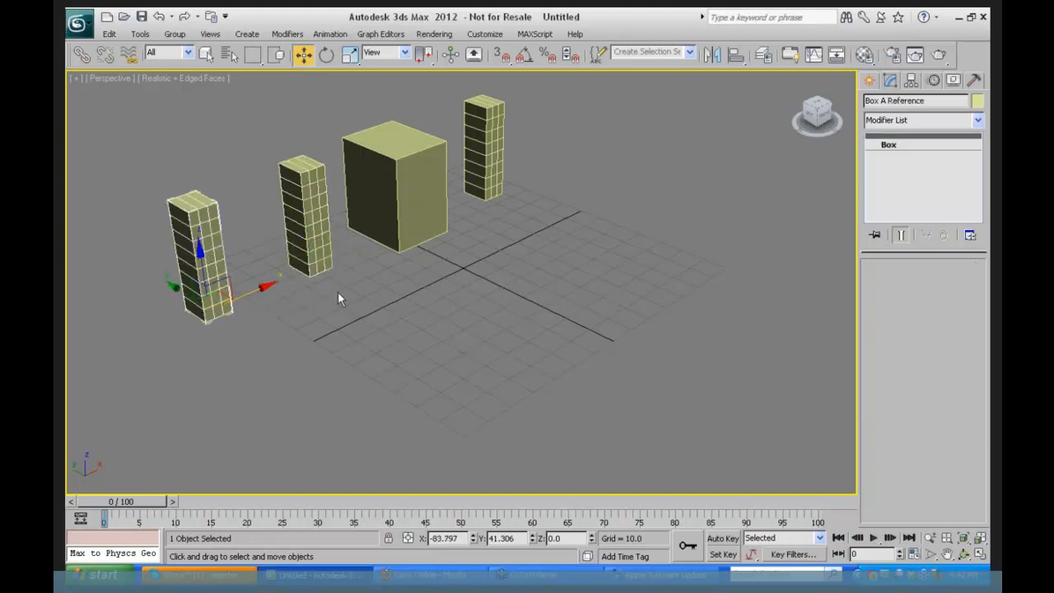
pyautogui.click(313, 208)
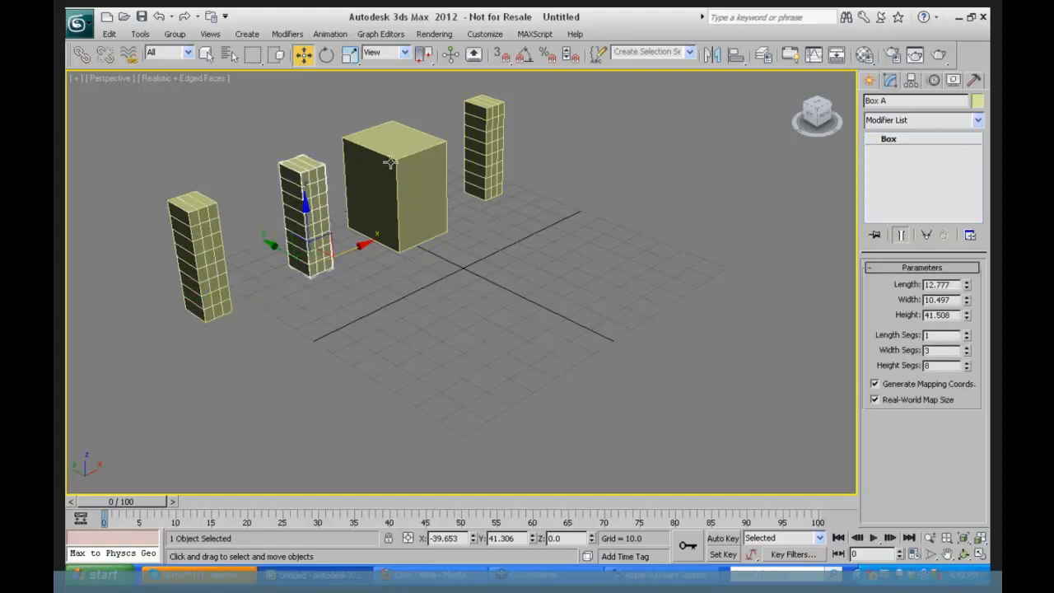
pyautogui.click(401, 185)
pyautogui.click(912, 174)
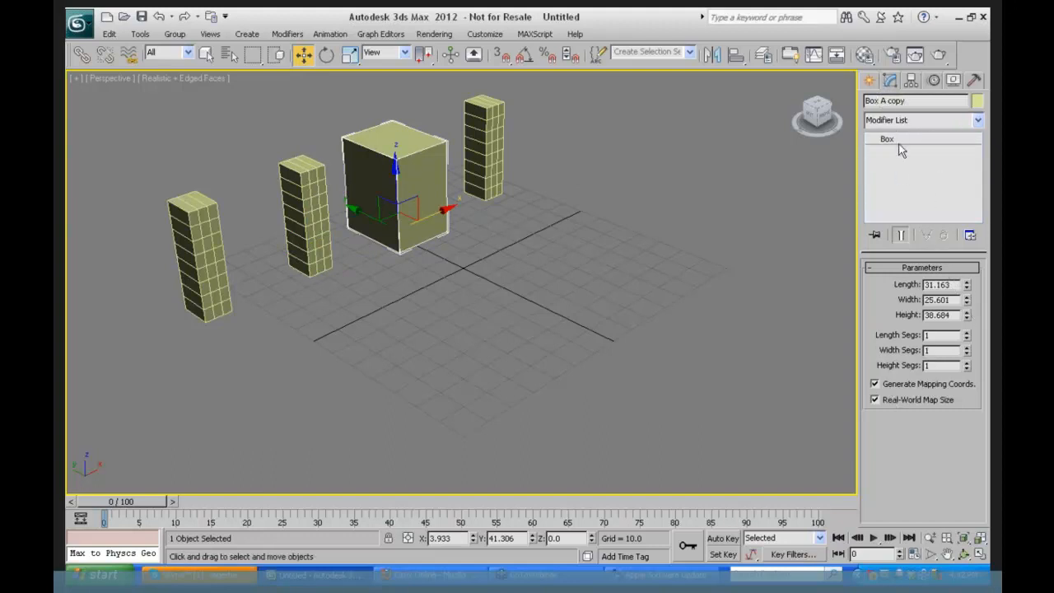
pyautogui.click(310, 200)
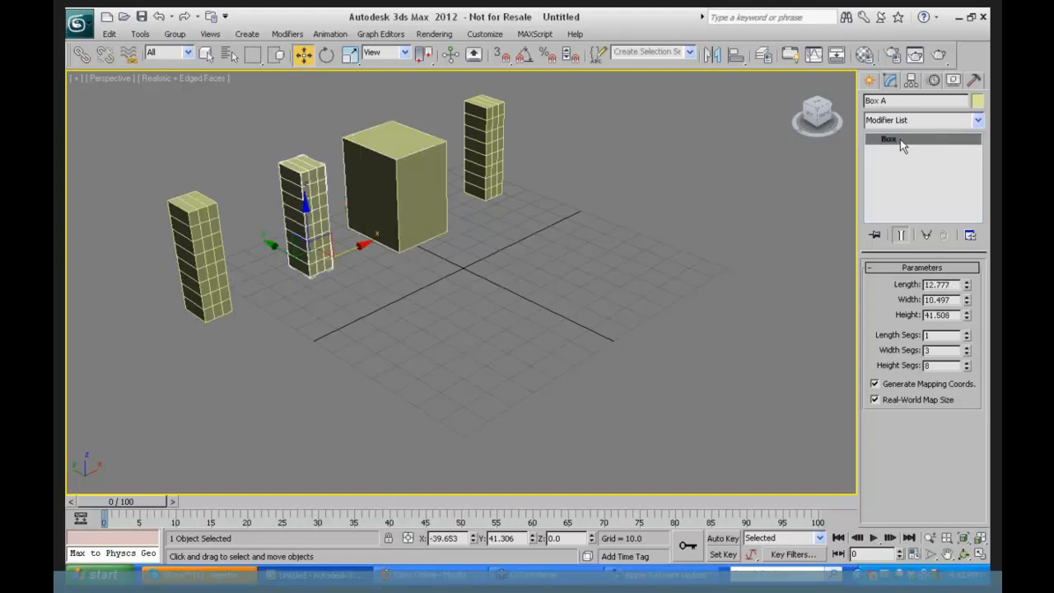
pyautogui.click(811, 144)
pyautogui.click(312, 194)
pyautogui.click(486, 132)
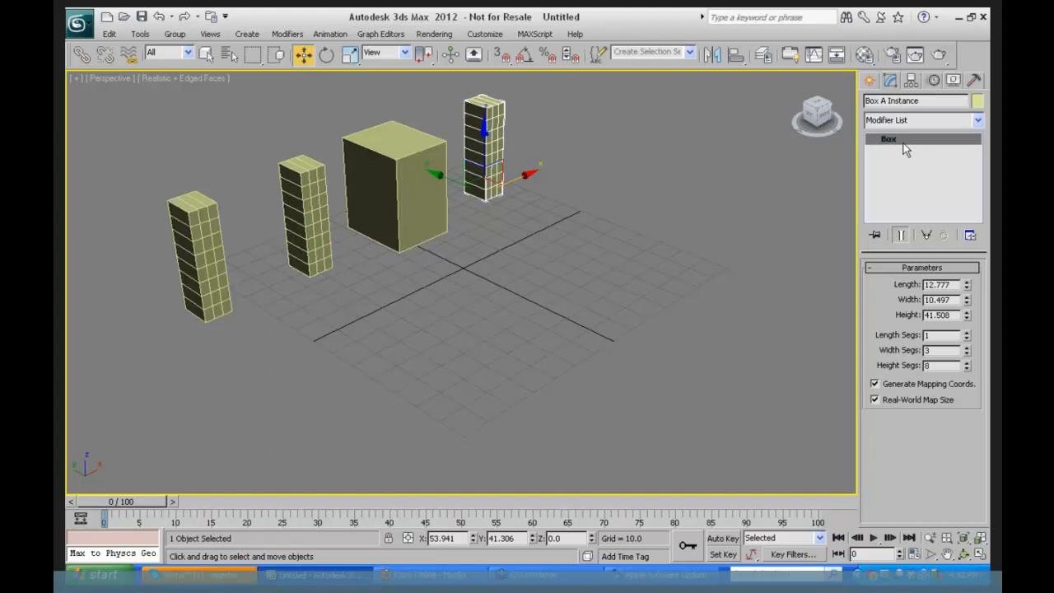
pyautogui.click(195, 222)
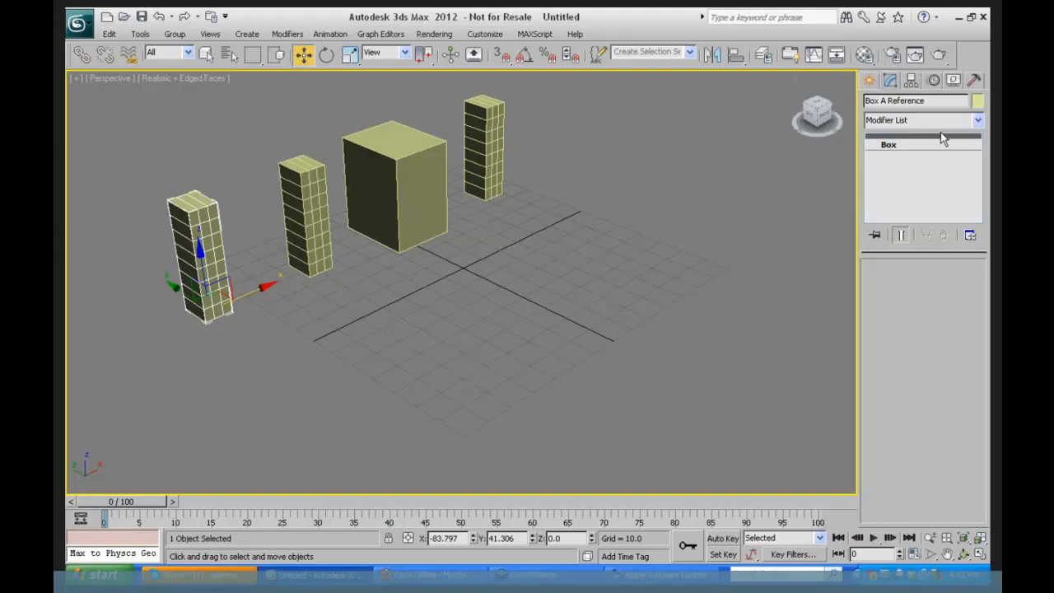
pyautogui.click(306, 207)
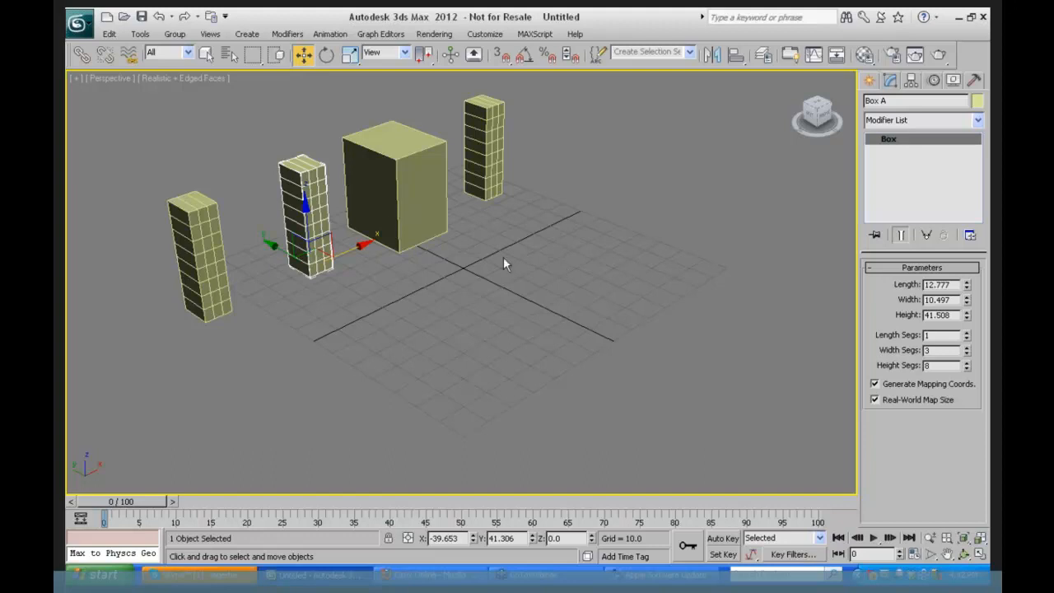
# - Hold the current scene state, pan the Perspective view to bring the boxes nearer its centre, and hold the scene again
pyautogui.click(109, 34)
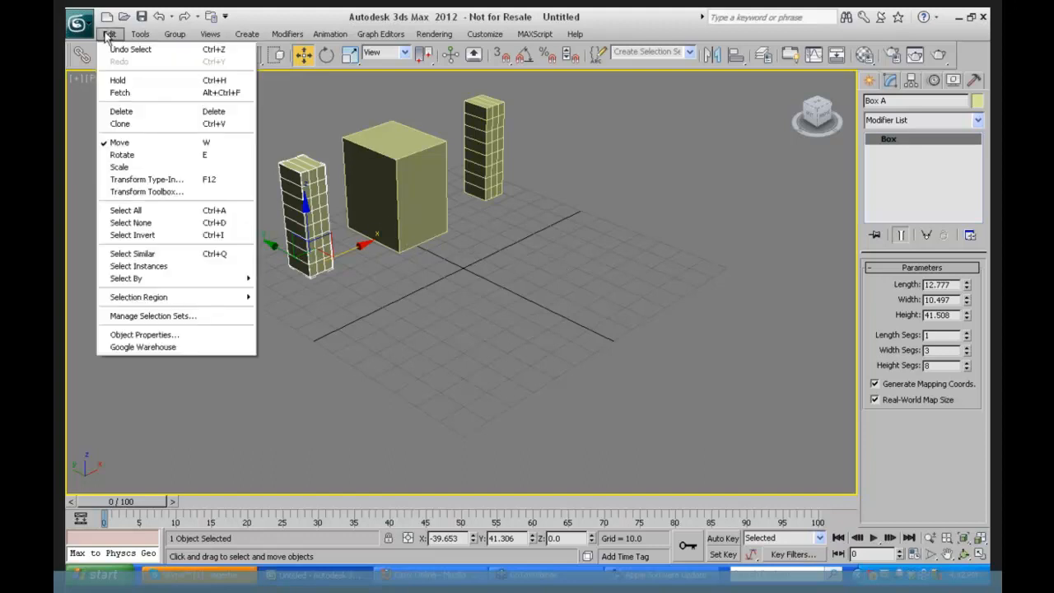
pyautogui.click(130, 79)
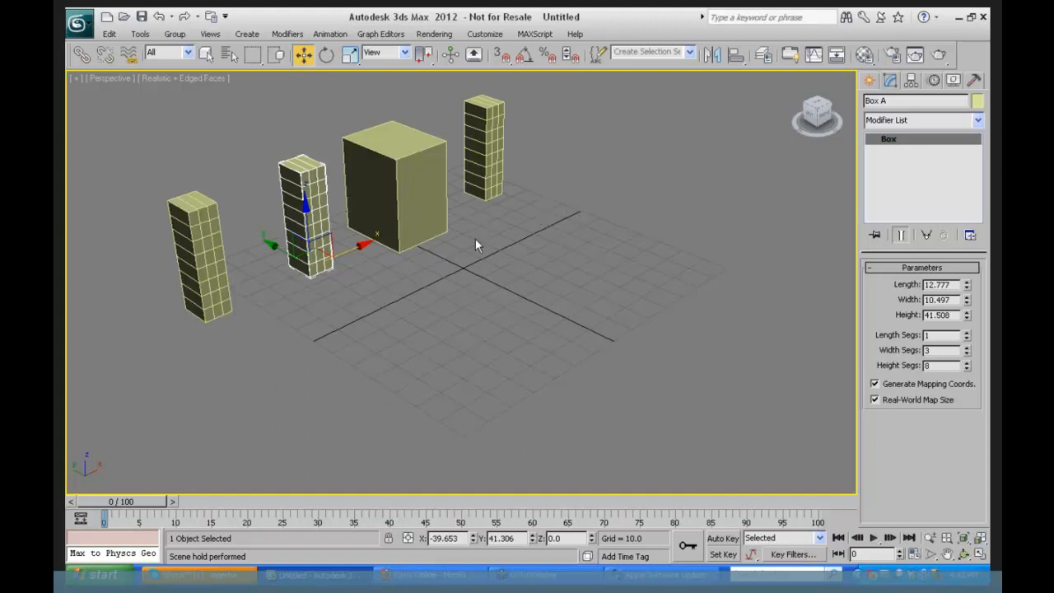
pyautogui.click(948, 554)
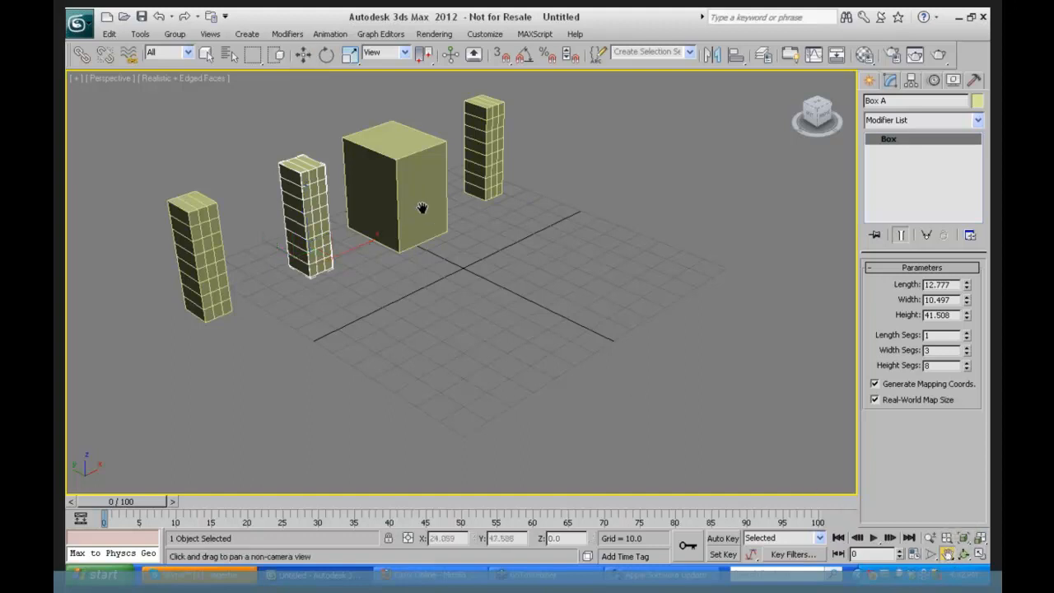
pyautogui.moveTo(421, 207); pyautogui.dragTo(491, 288)
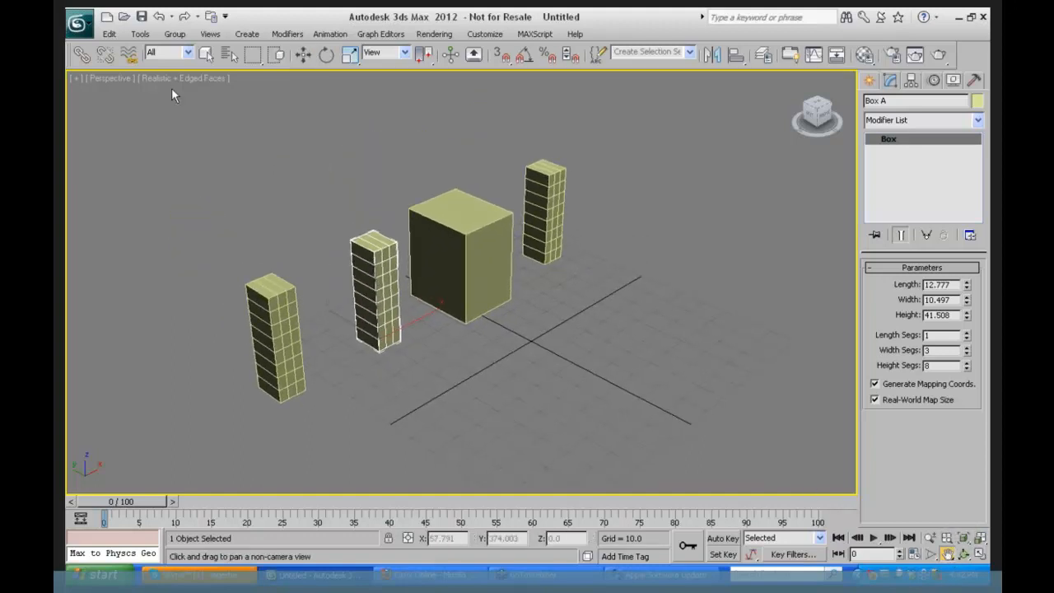
pyautogui.click(110, 34)
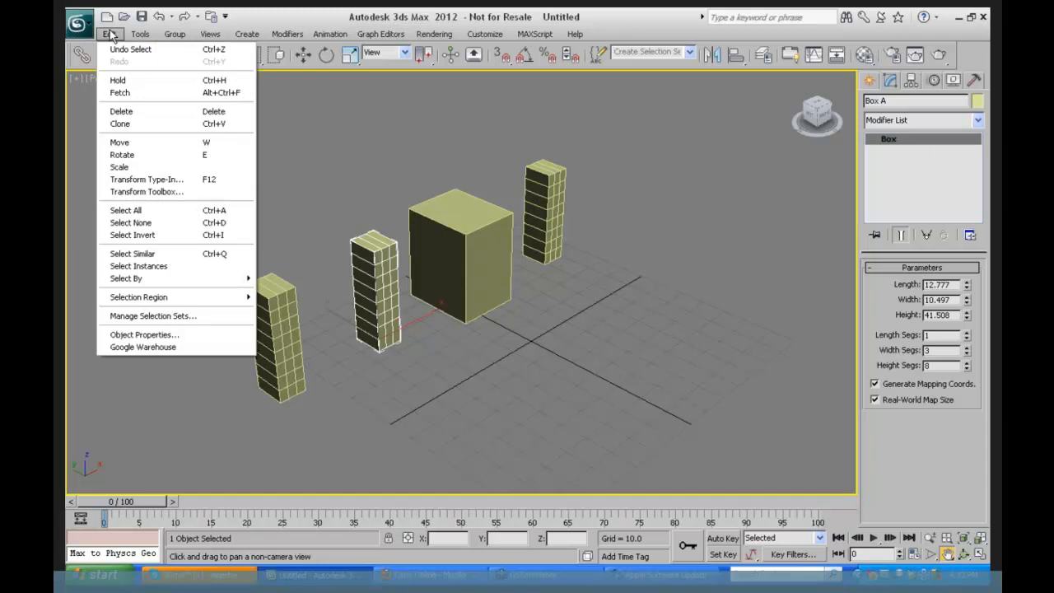
pyautogui.click(122, 80)
pyautogui.rightClick(614, 146)
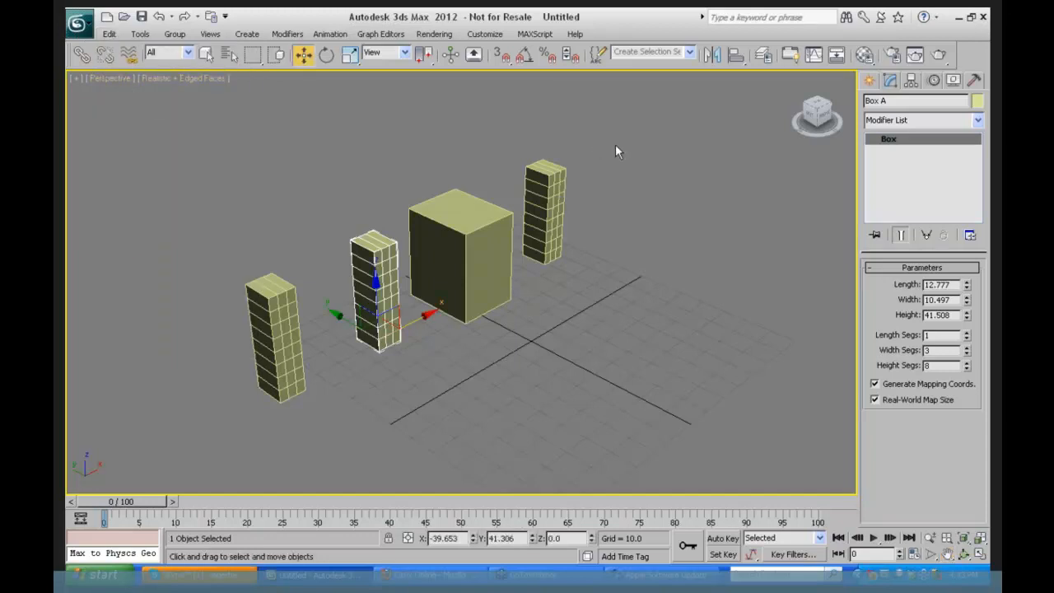
# - Delete all objects and restore the held scene with Fetch, opening it despite the missing DLLs
pyautogui.hotkey('ctrl', 'a')
pyautogui.press('Delete')
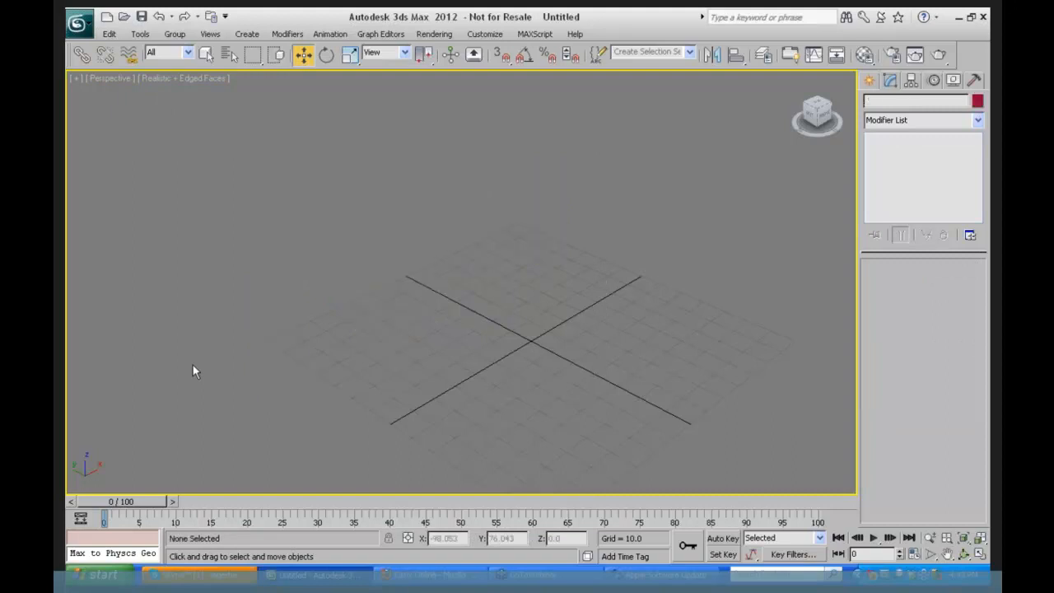
pyautogui.click(109, 34)
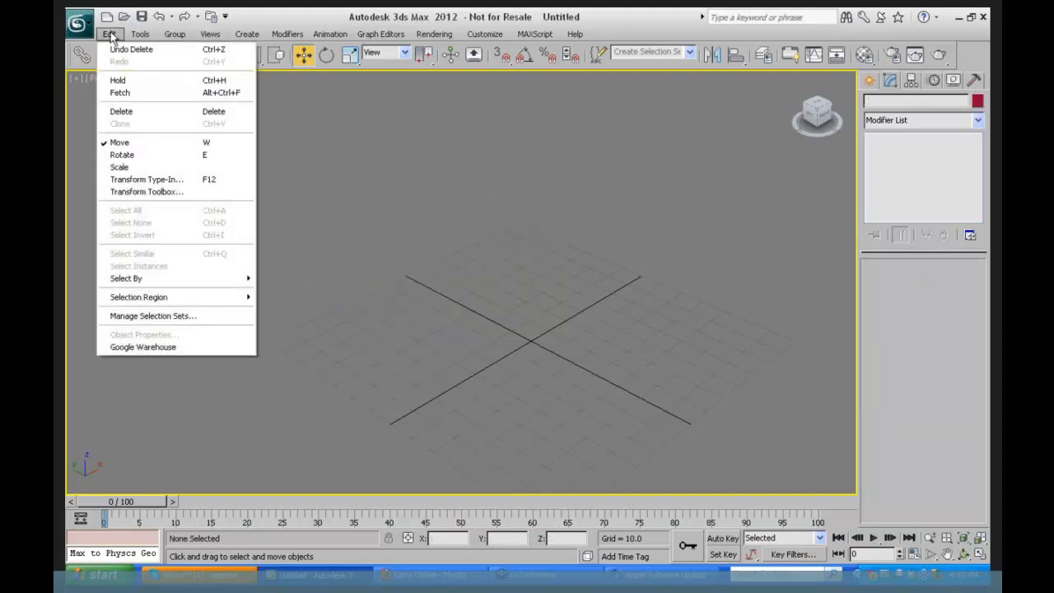
pyautogui.click(115, 91)
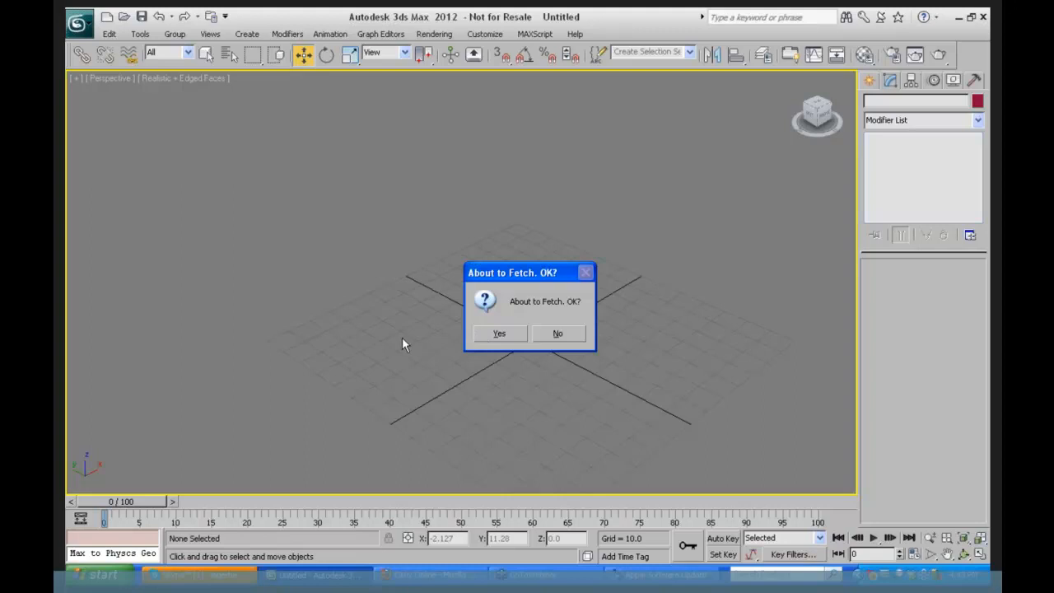
pyautogui.press('Return')
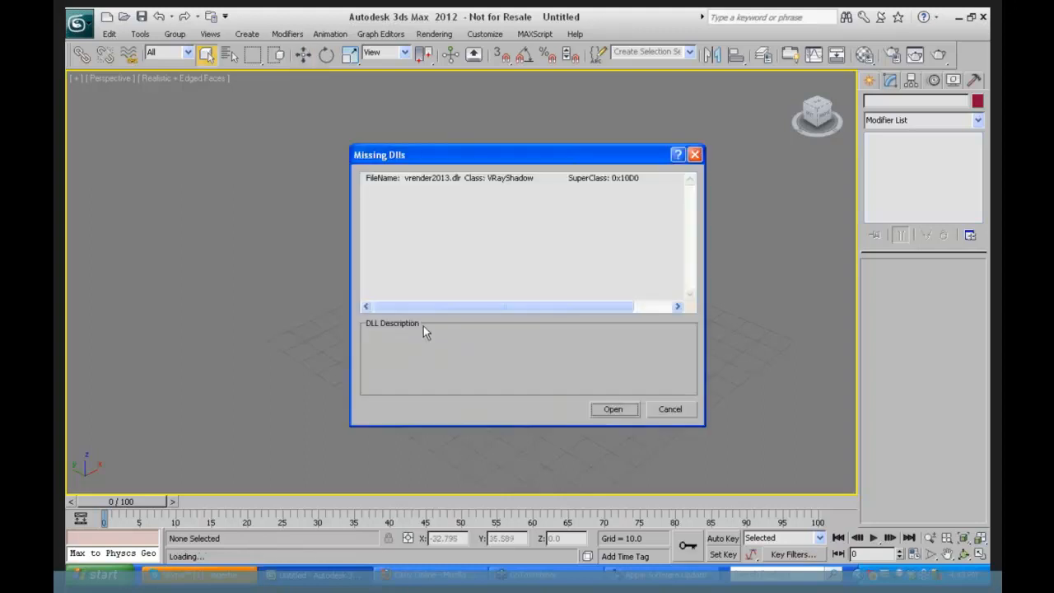
pyautogui.click(623, 408)
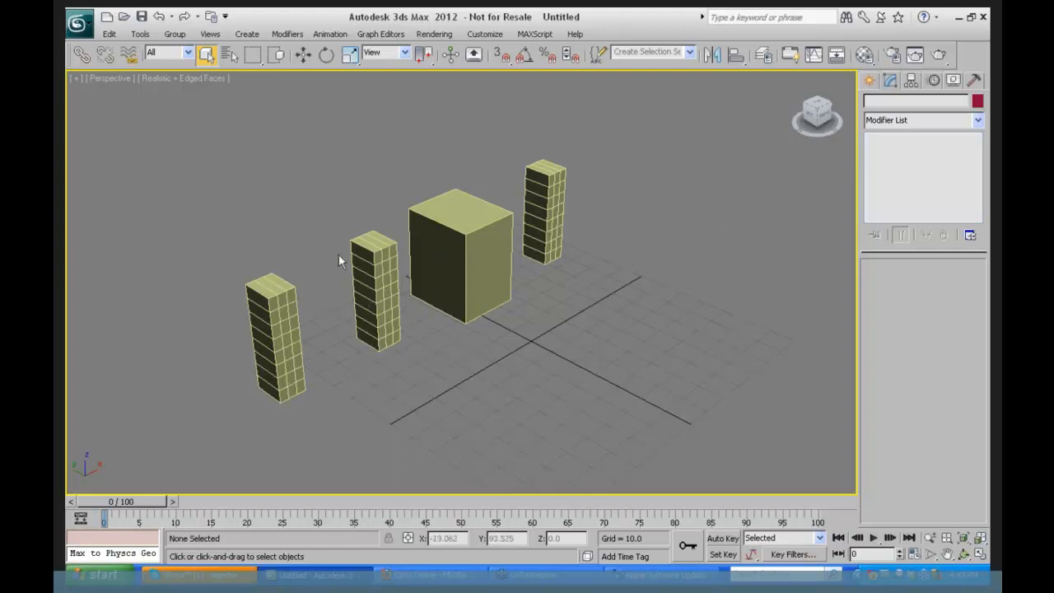
pyautogui.click(110, 34)
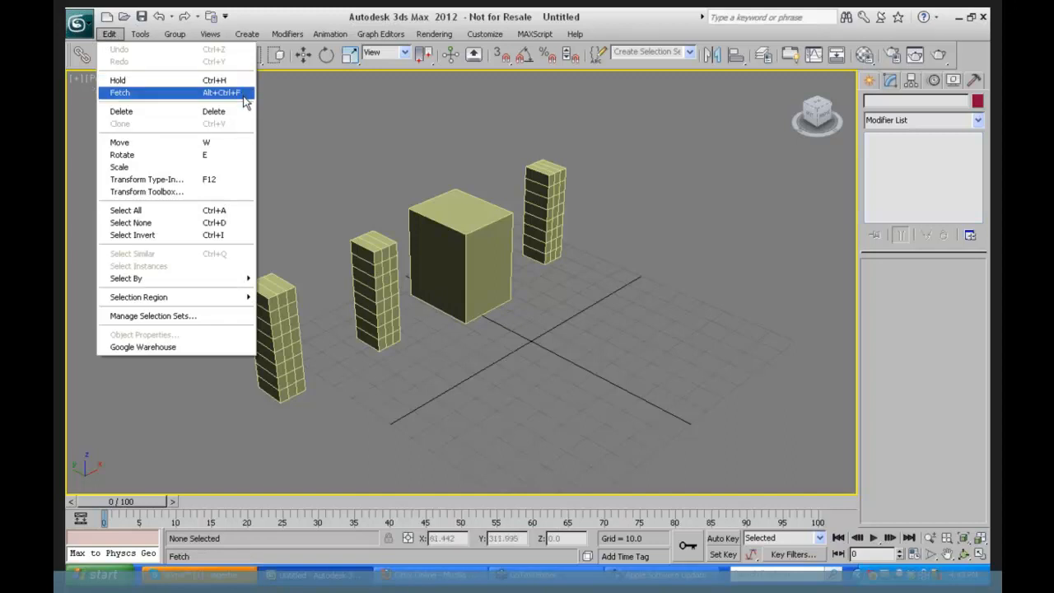
pyautogui.click(589, 129)
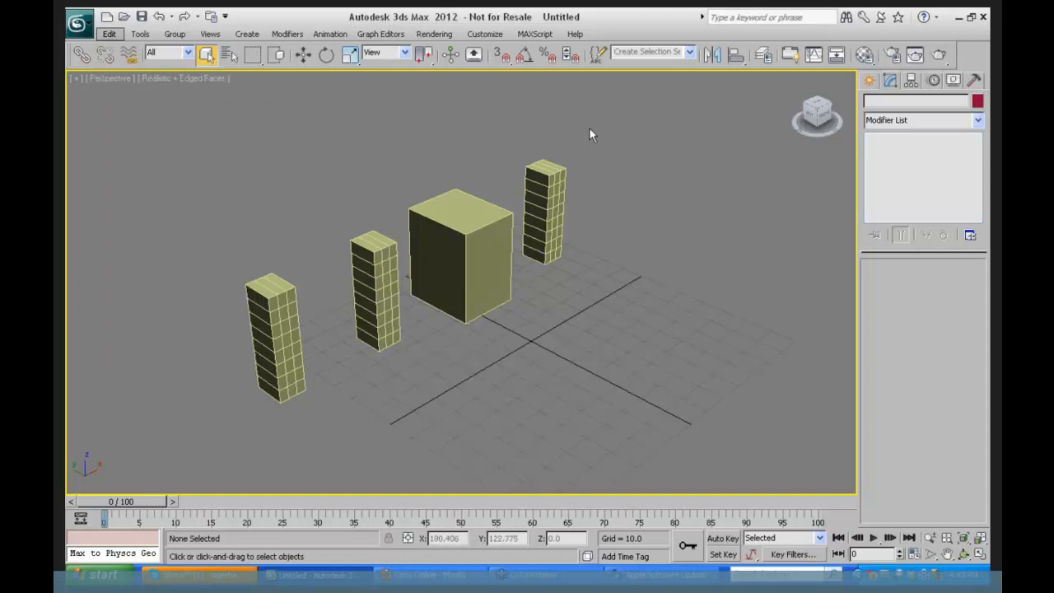
# - Delete the instance, the original Box A and the reference, keeping only the copy
pyautogui.click(547, 184)
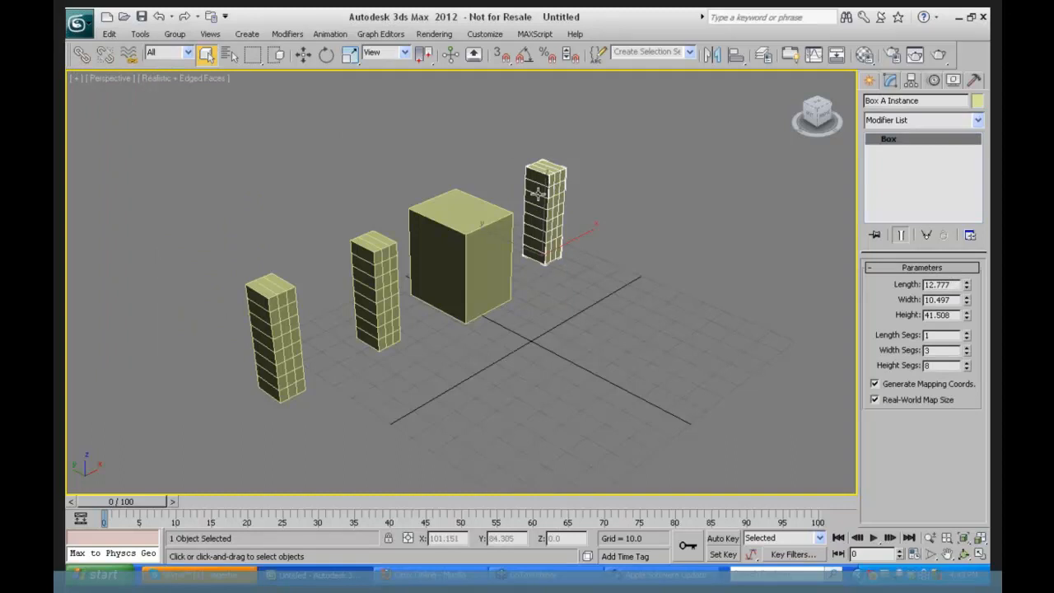
pyautogui.press('Delete')
pyautogui.click(367, 273)
pyautogui.press('Delete')
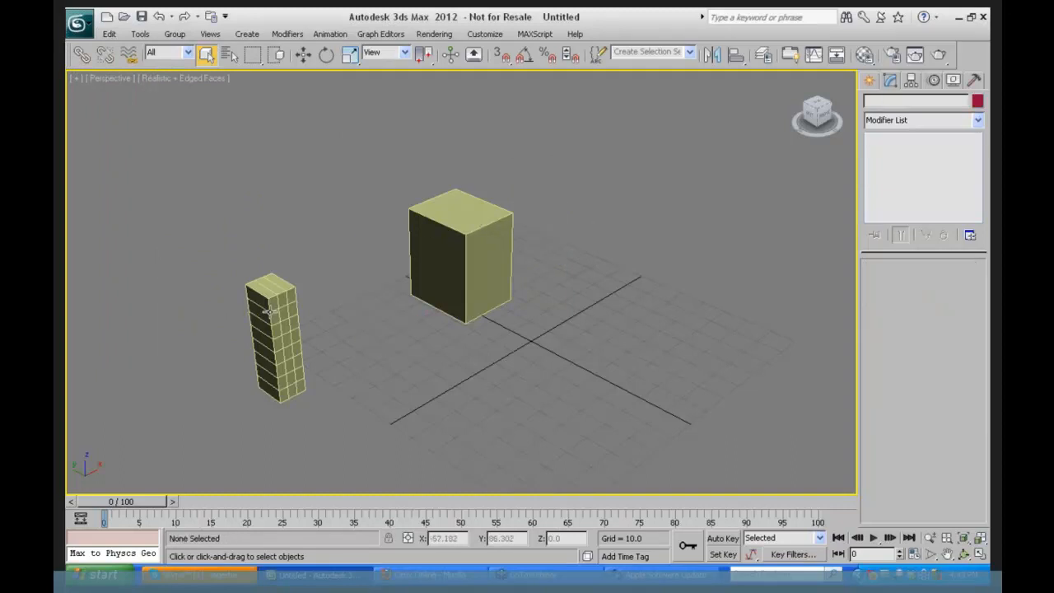
pyautogui.click(269, 313)
pyautogui.press('Delete')
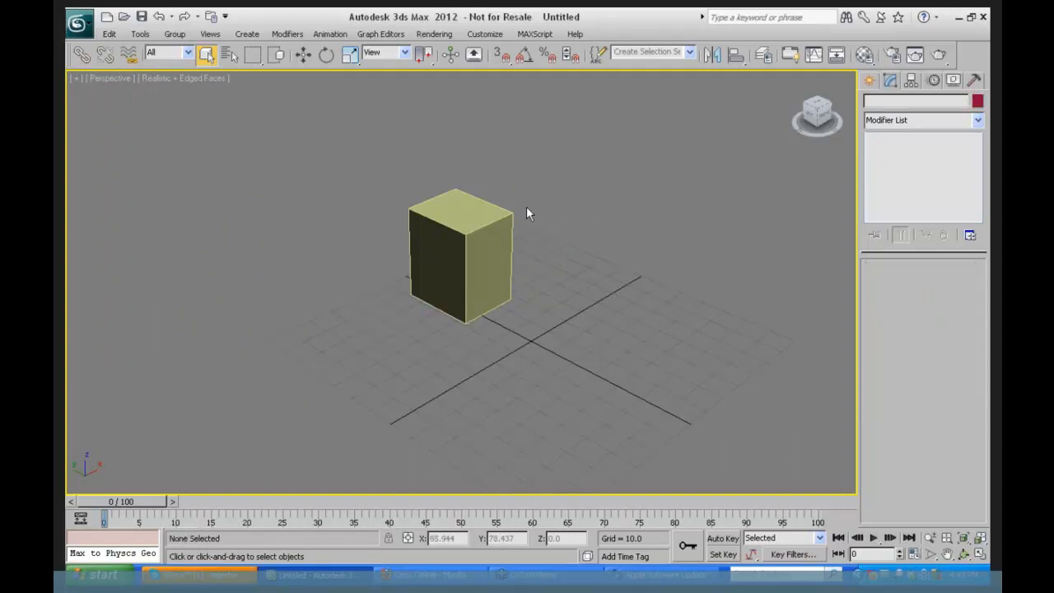
# - Select the remaining Box A copy and look through the selection, world-space and object-space modifiers available for it
pyautogui.click(487, 240)
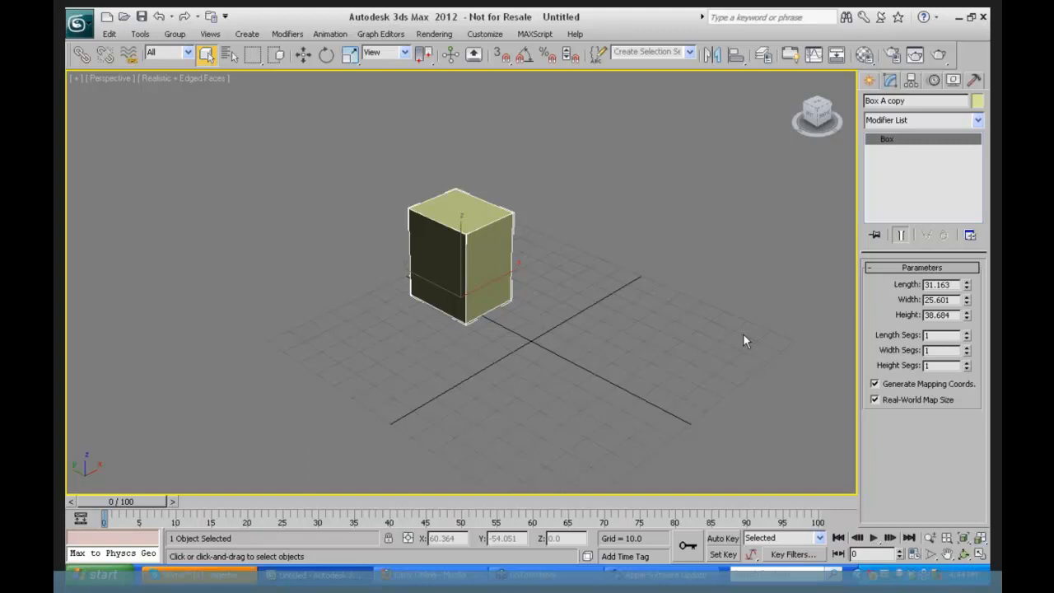
pyautogui.click(979, 122)
pyautogui.scroll(1, 980, 157)
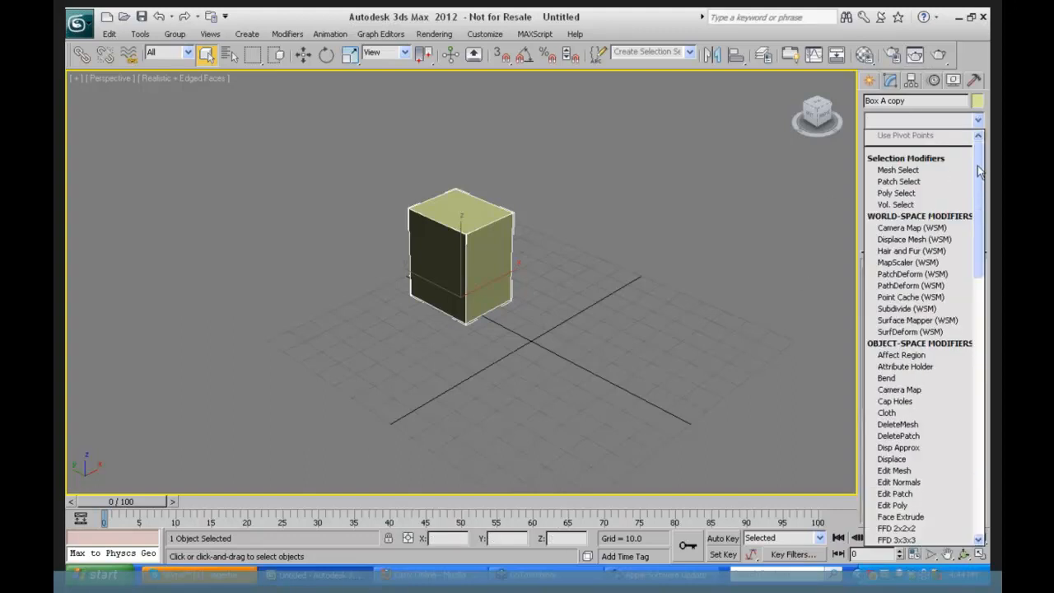
pyautogui.moveTo(980, 169); pyautogui.dragTo(978, 209)
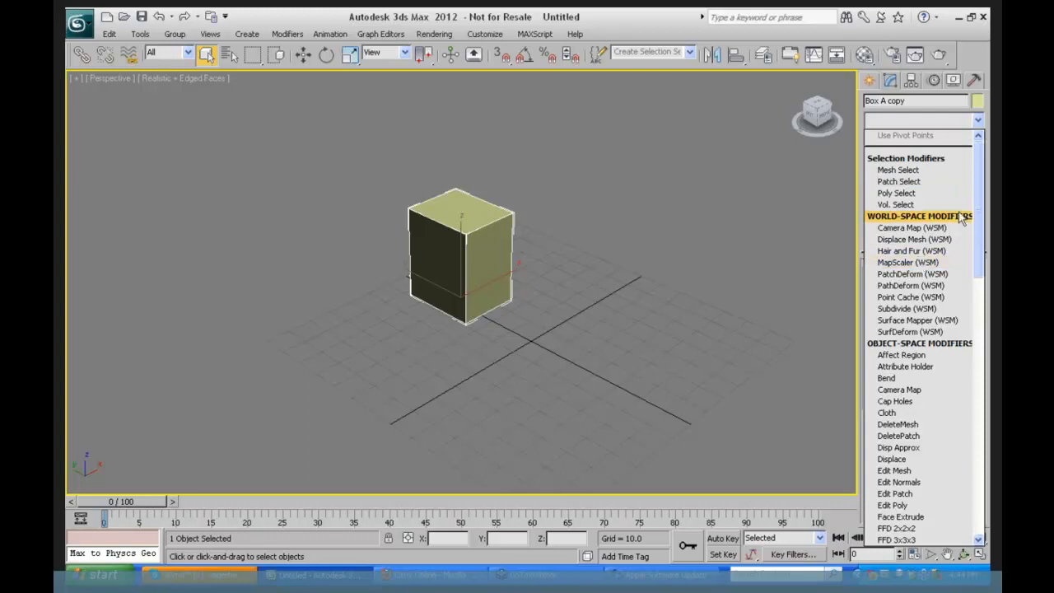
pyautogui.click(868, 83)
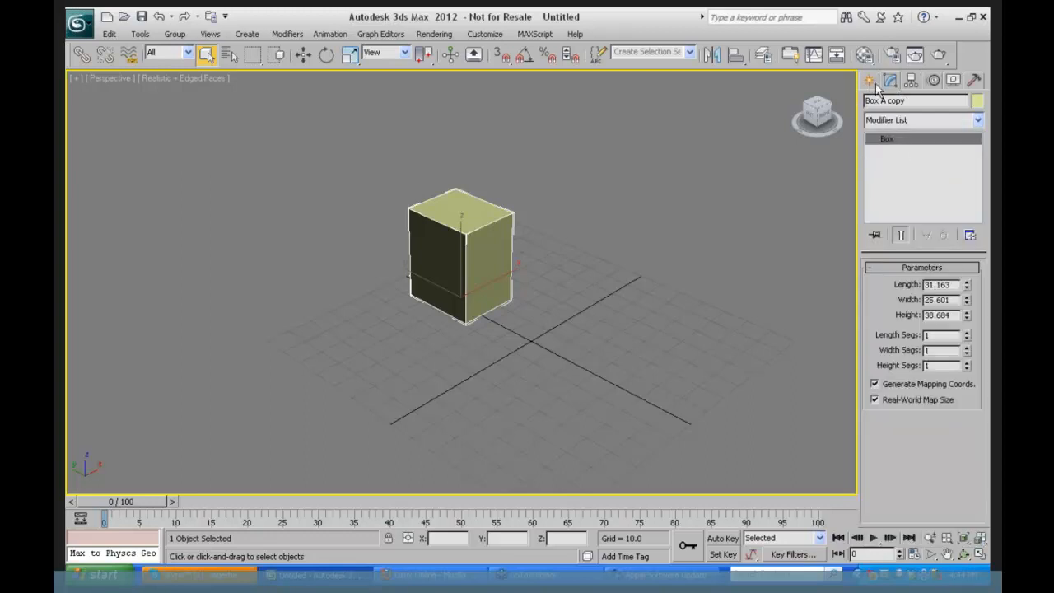
# - Draw an open zigzag Line spline with five corner vertices on the grid beside the box
pyautogui.click(869, 79)
pyautogui.click(891, 104)
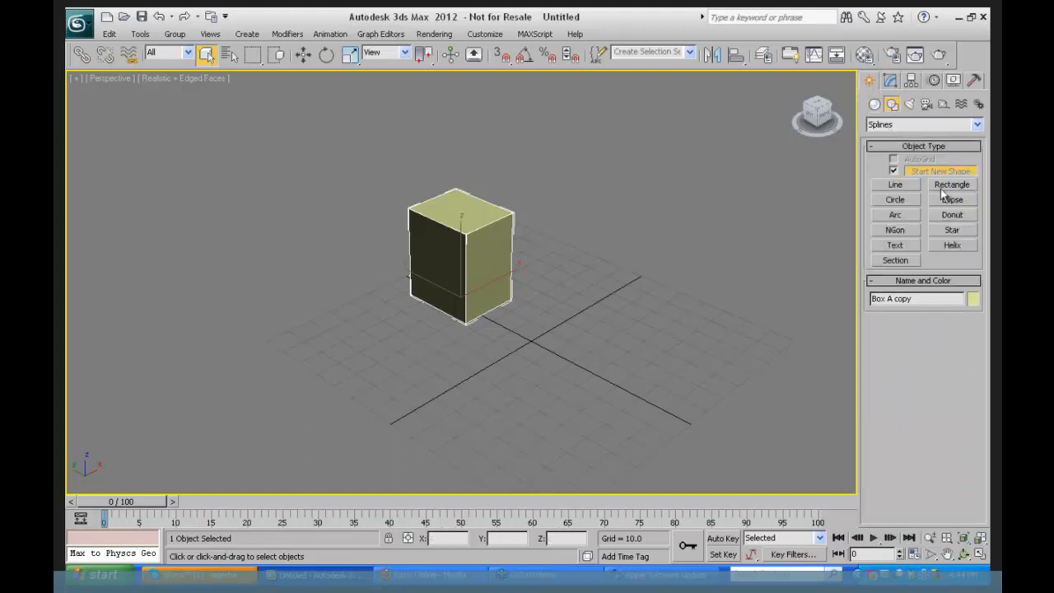
pyautogui.click(894, 184)
pyautogui.click(577, 307)
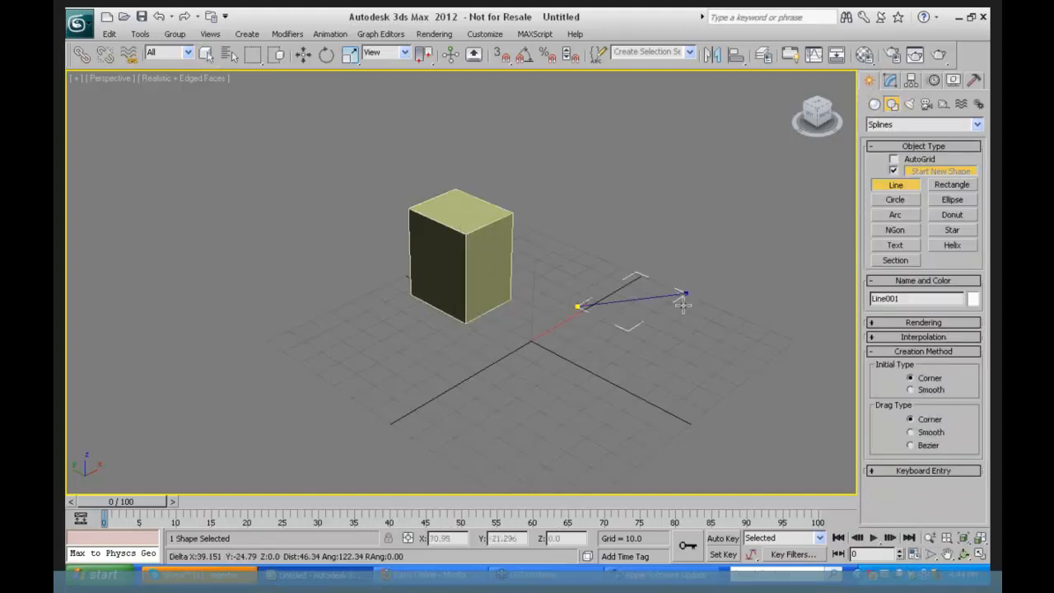
pyautogui.click(685, 294)
pyautogui.click(676, 376)
pyautogui.click(767, 347)
pyautogui.click(758, 393)
pyautogui.rightClick(758, 392)
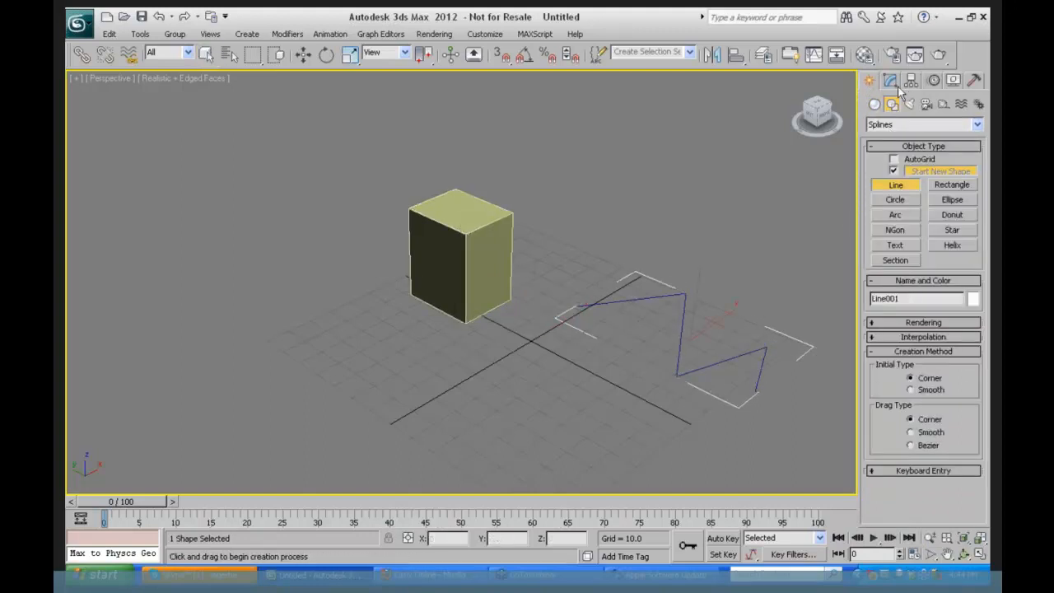
# - Look through the selection, world-space and object-space modifiers available for the zigzag line
pyautogui.click(890, 79)
pyautogui.click(977, 122)
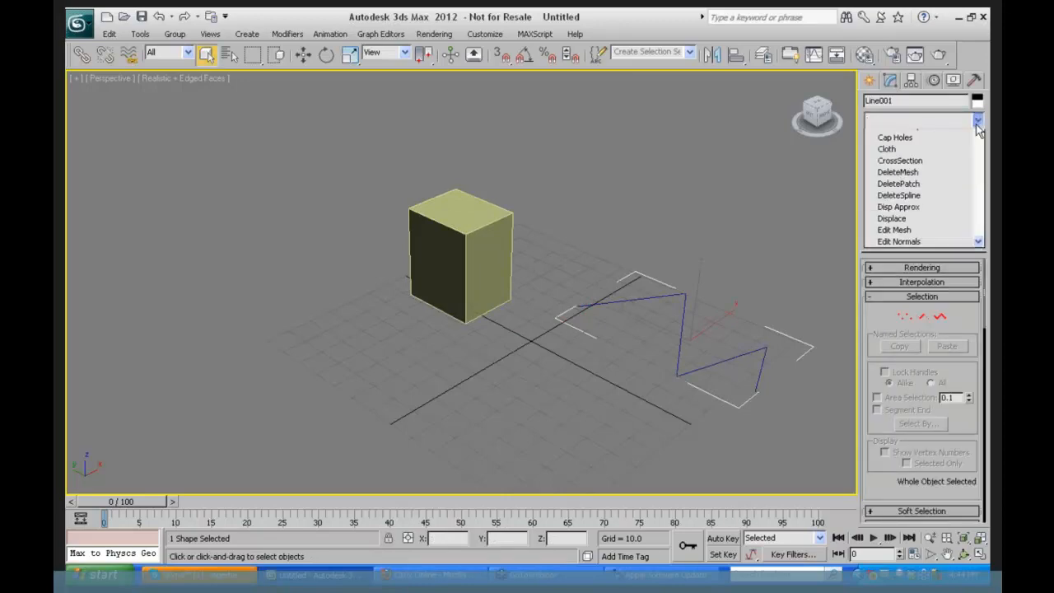
pyautogui.moveTo(979, 201)
pyautogui.mouseDown()
pyautogui.moveTo(981, 490)
pyautogui.moveTo(980, 214)
pyautogui.mouseUp()
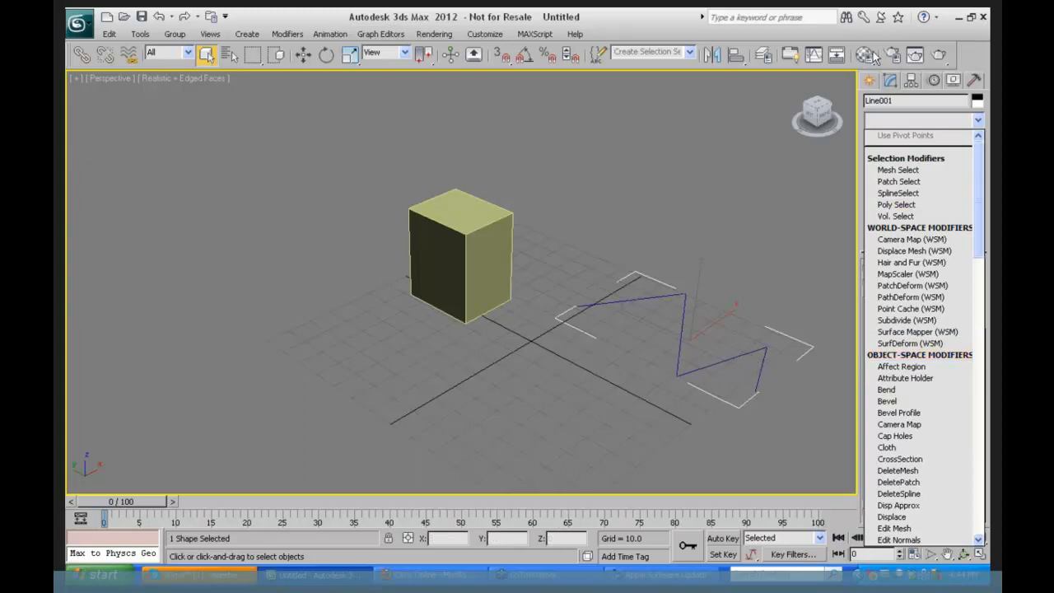
pyautogui.click(870, 81)
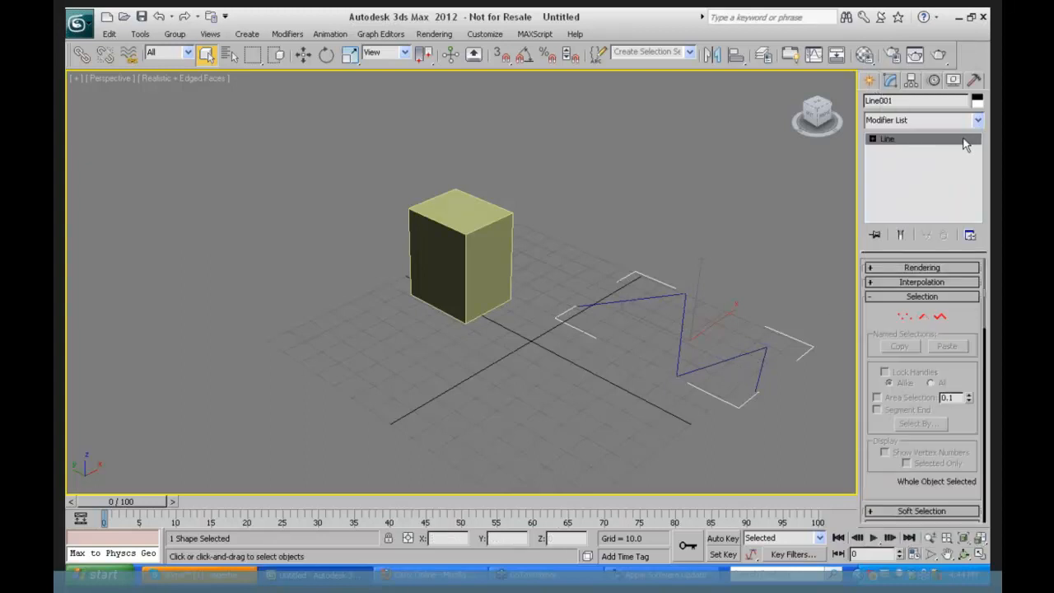
pyautogui.click(933, 80)
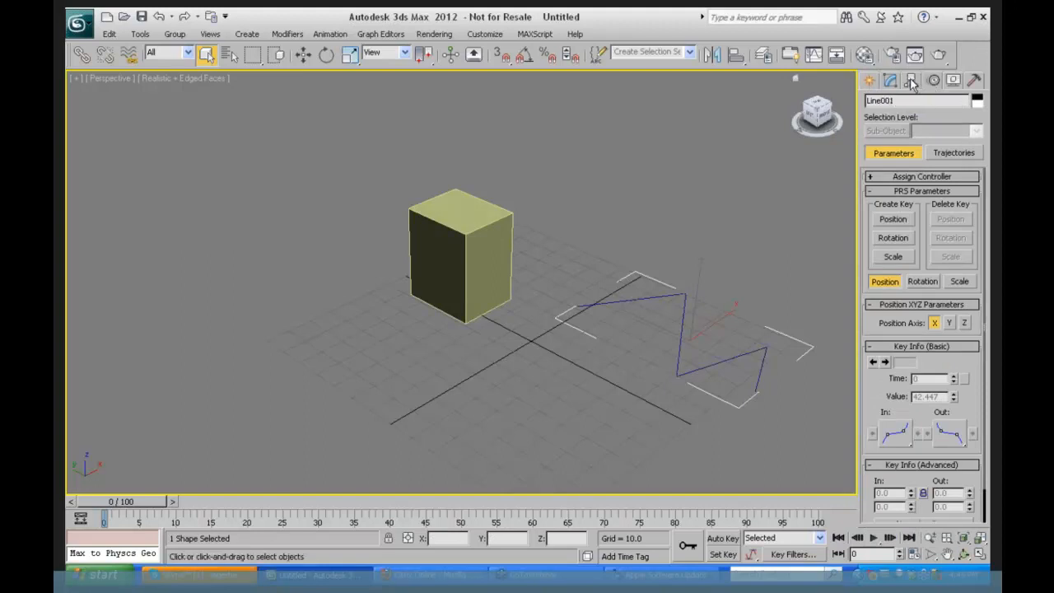
# - Create a Dummy helper on the grid in front of the box, smaller than the box
pyautogui.click(869, 80)
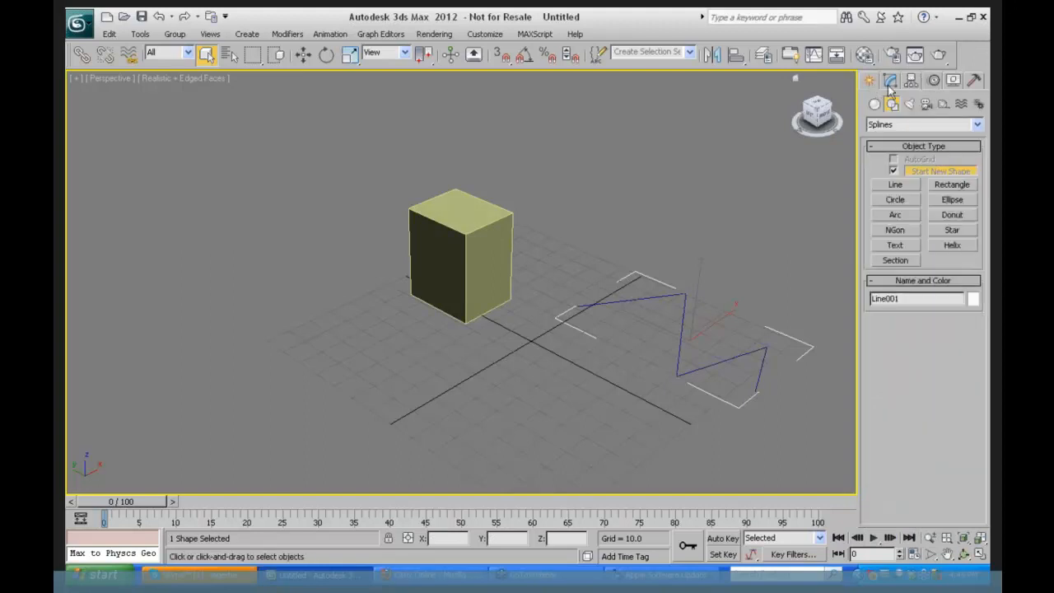
pyautogui.click(943, 104)
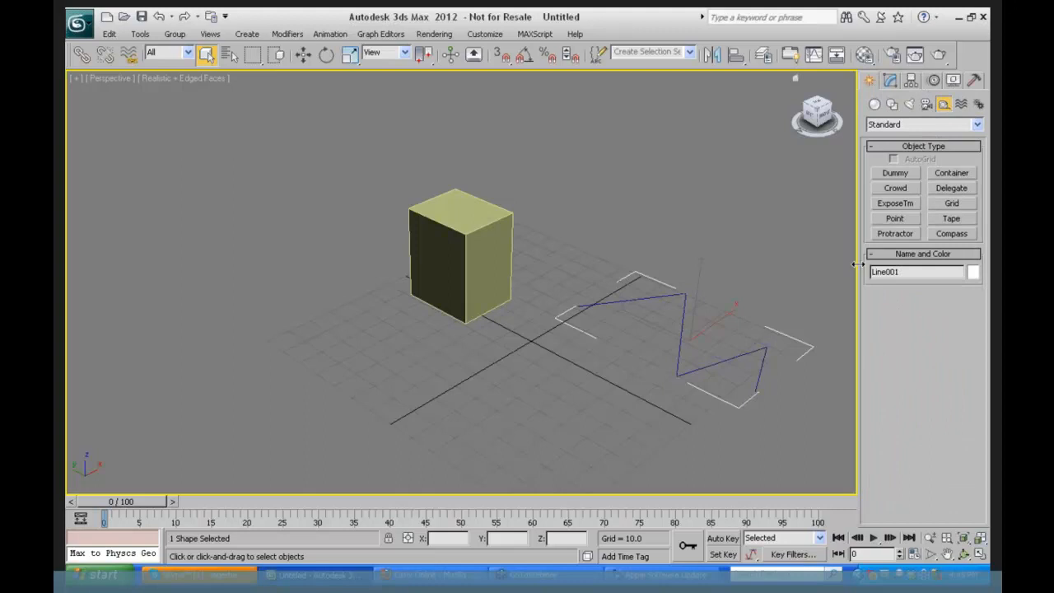
pyautogui.click(896, 173)
pyautogui.moveTo(371, 348); pyautogui.dragTo(369, 369)
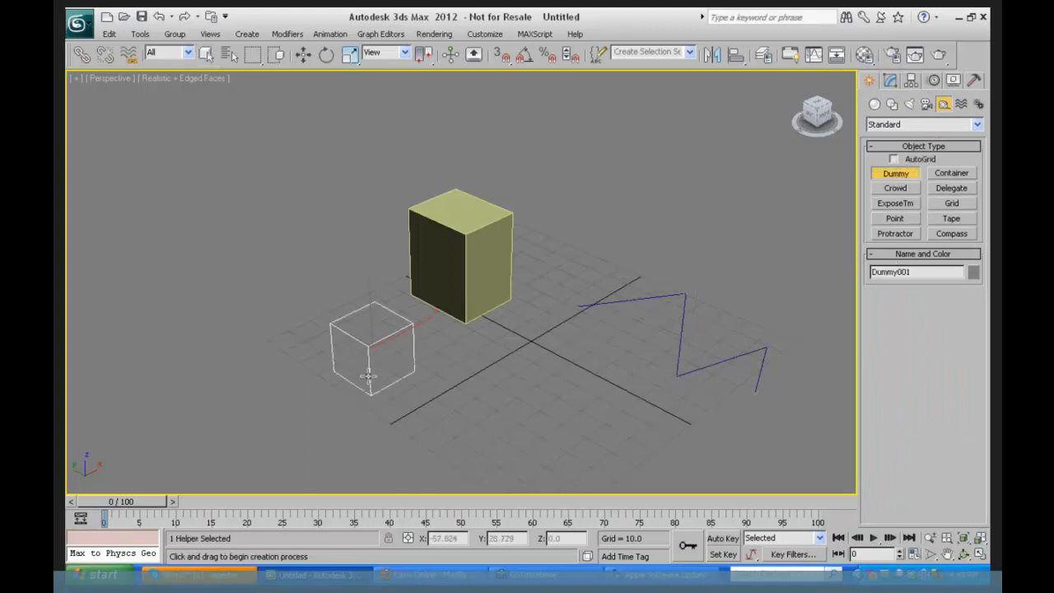
# - Look through the modifiers available for the Dummy helper and close the list without applying any
pyautogui.click(889, 80)
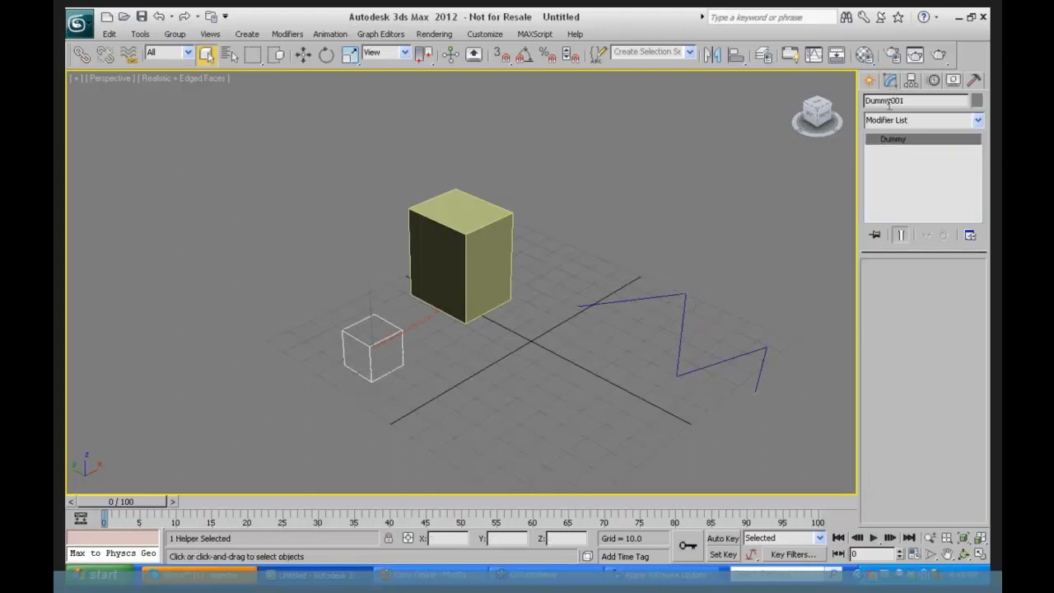
pyautogui.click(978, 122)
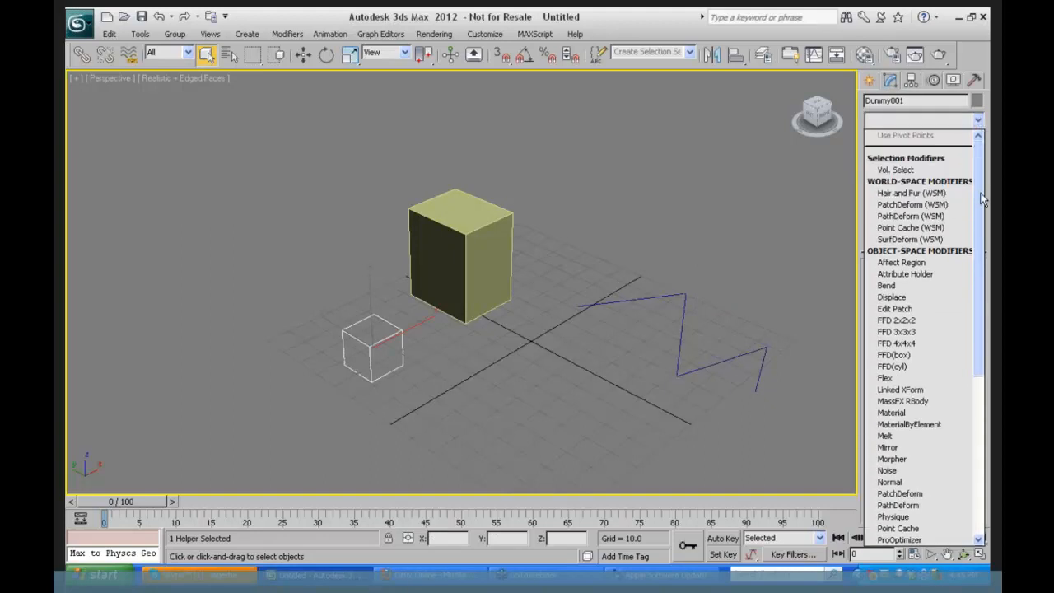
pyautogui.moveTo(978, 199); pyautogui.dragTo(953, 200)
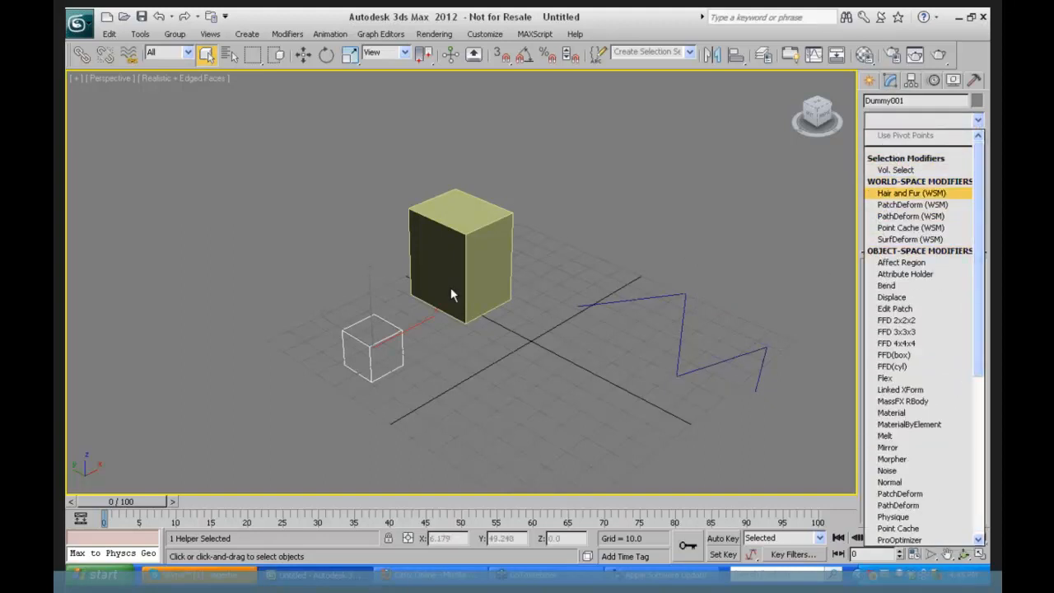
pyautogui.click(546, 200)
# - Delete the zigzag line and the Dummy helper, keeping only the box
pyautogui.click(475, 228)
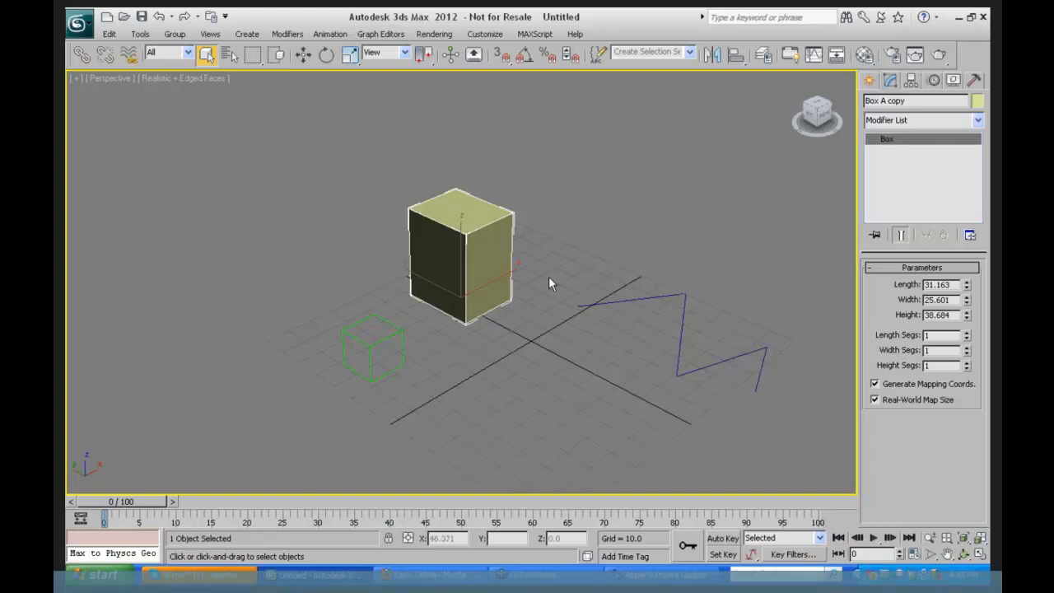
pyautogui.click(654, 302)
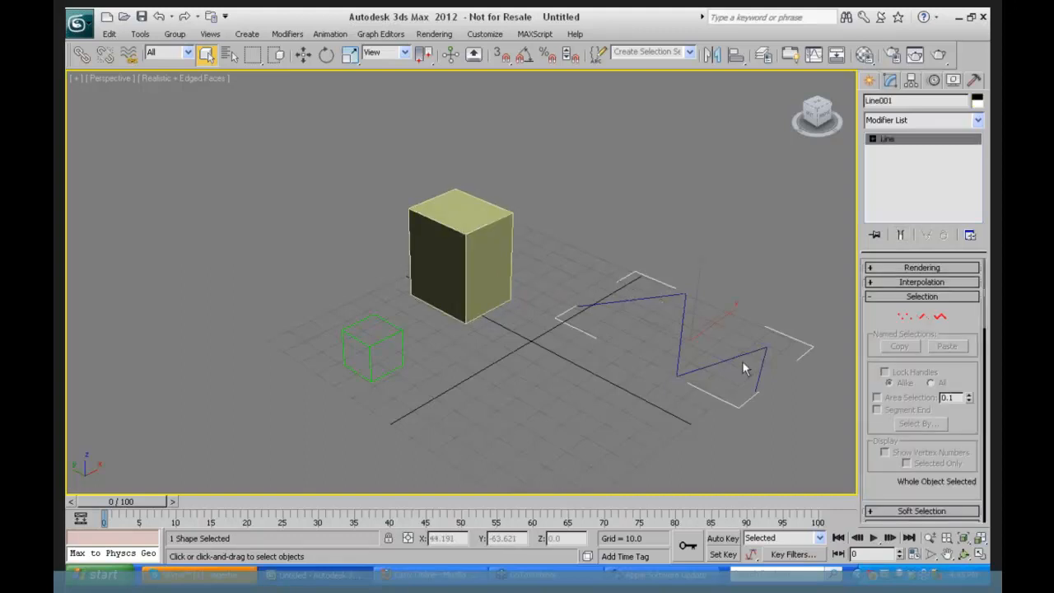
pyautogui.press('Delete')
pyautogui.click(391, 332)
pyautogui.press('Delete')
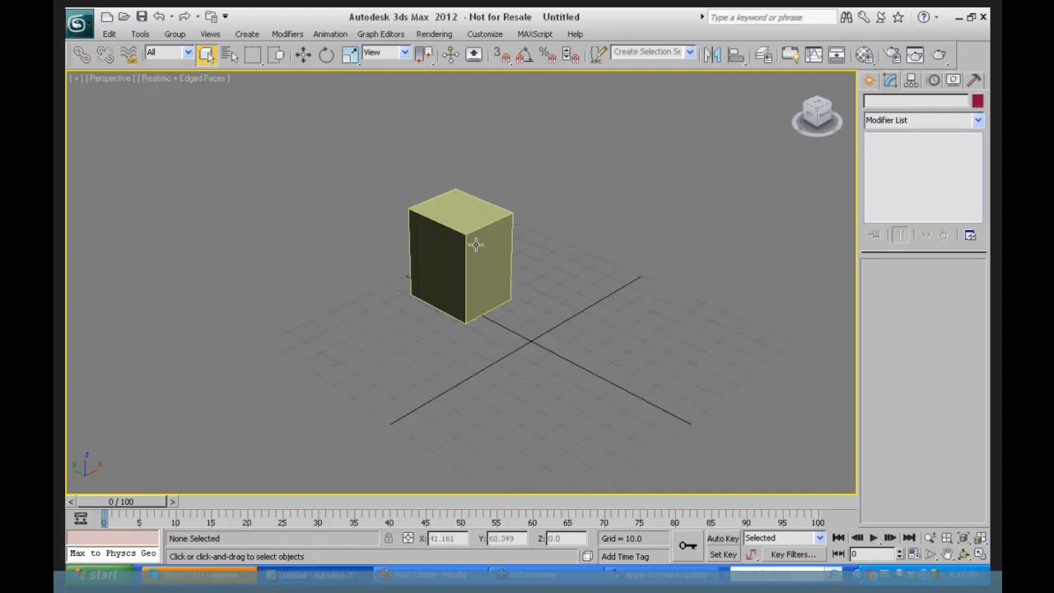
# - Apply a Bend modifier to the box and remove it from the stack again
pyautogui.click(475, 240)
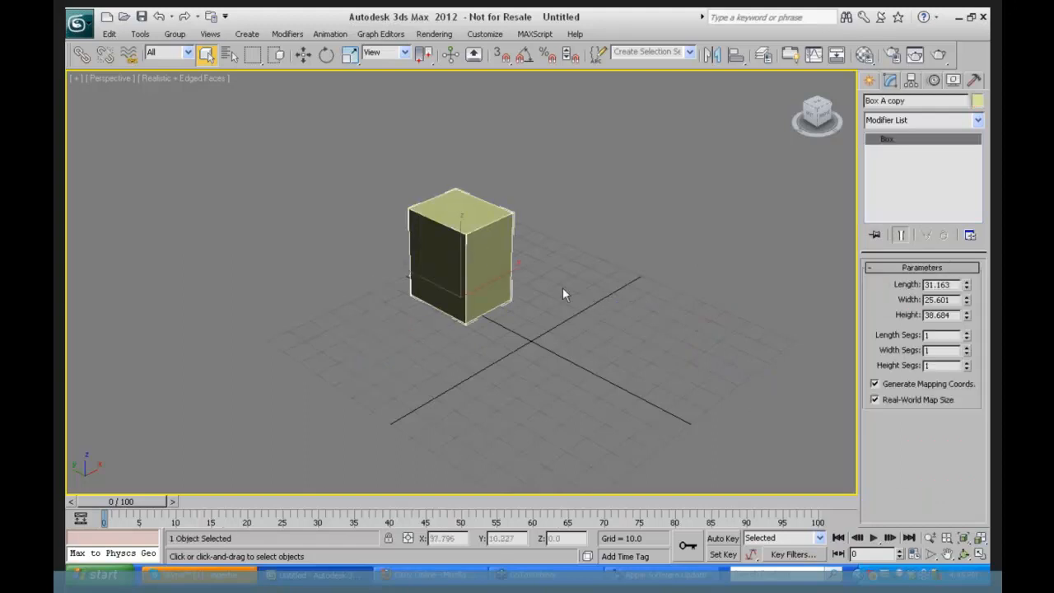
pyautogui.click(978, 121)
pyautogui.scroll(-4, 981, 186)
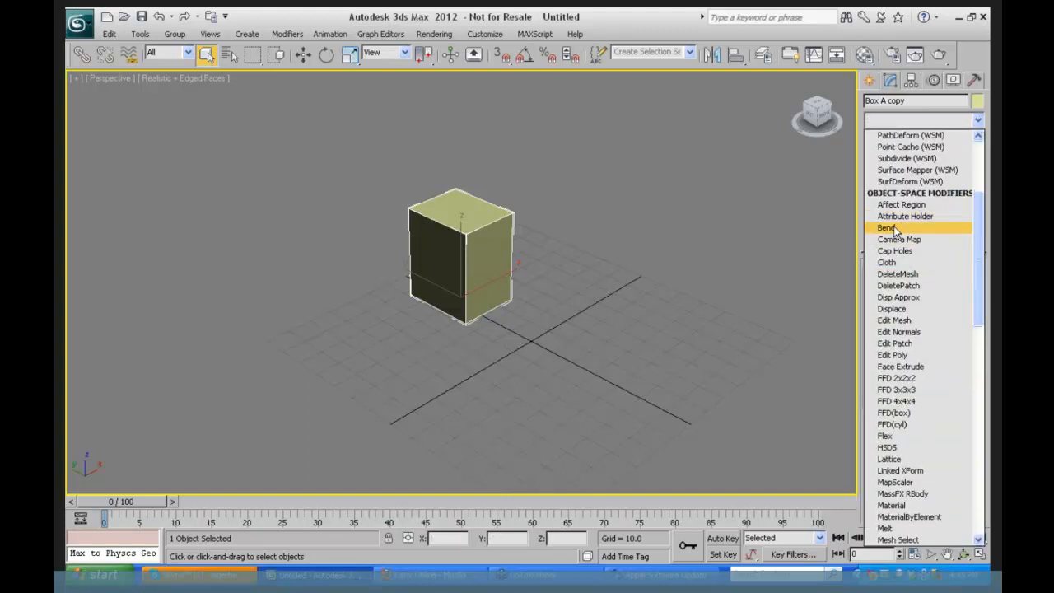
pyautogui.click(889, 228)
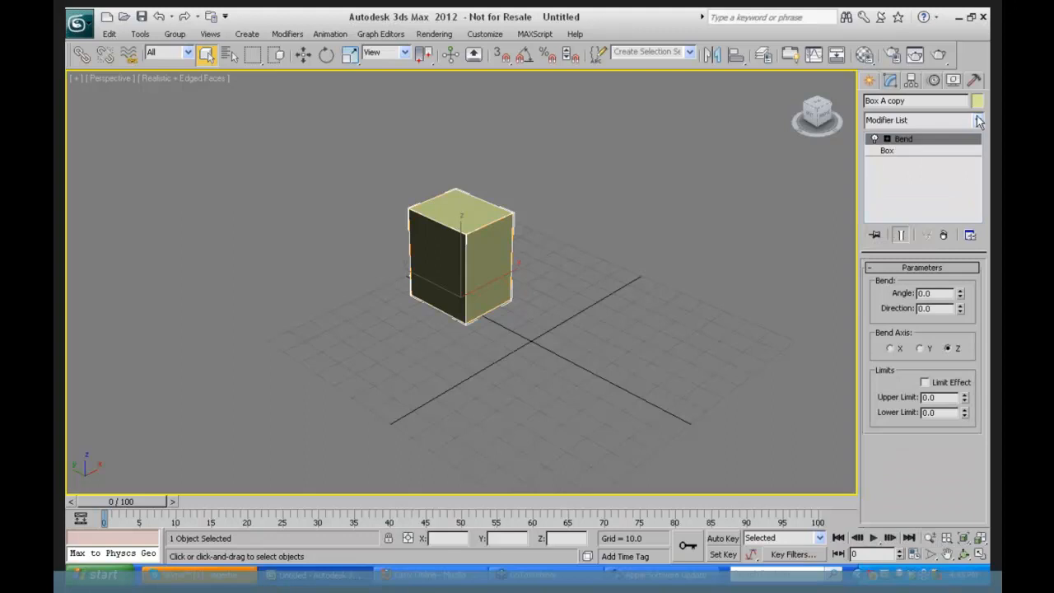
pyautogui.click(943, 236)
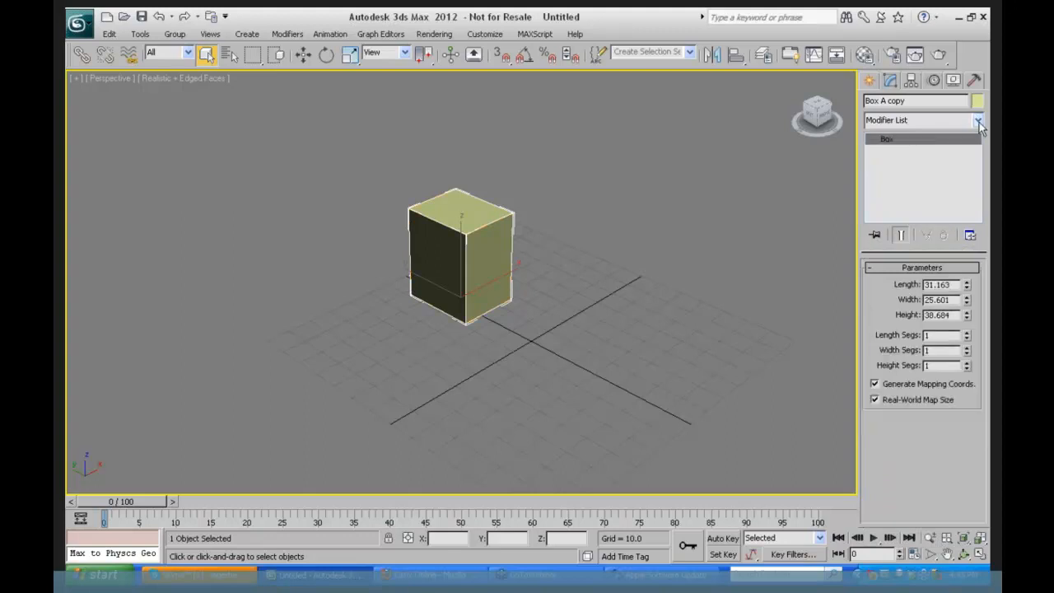
# - Try a Taper modifier on the box with amounts of 0.6 and -0.71, and remove it from the stack
pyautogui.click(977, 121)
pyautogui.scroll(-7, 984, 327)
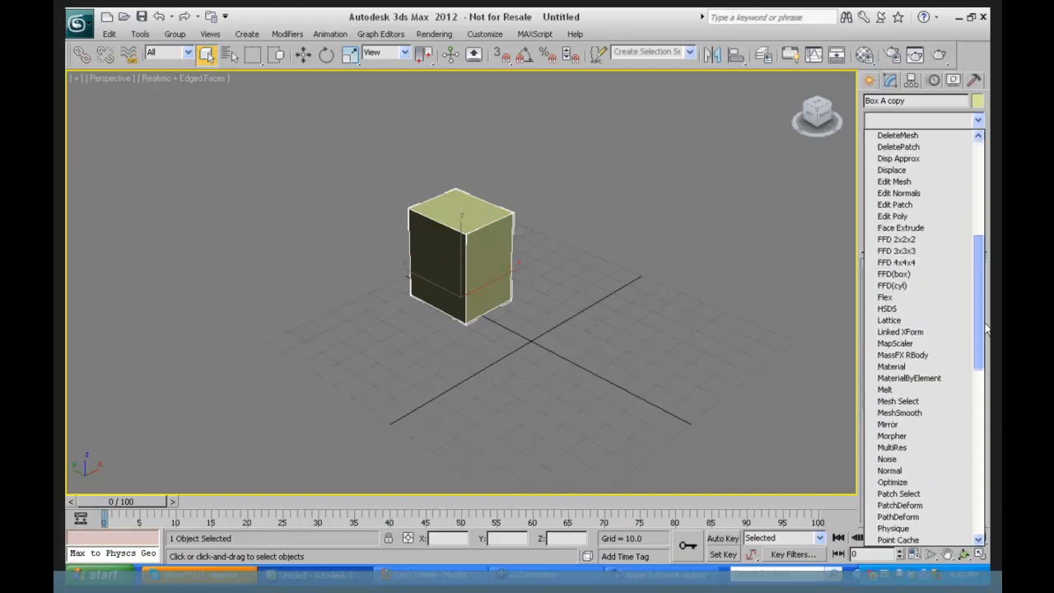
pyautogui.moveTo(986, 330); pyautogui.dragTo(964, 489)
pyautogui.click(893, 345)
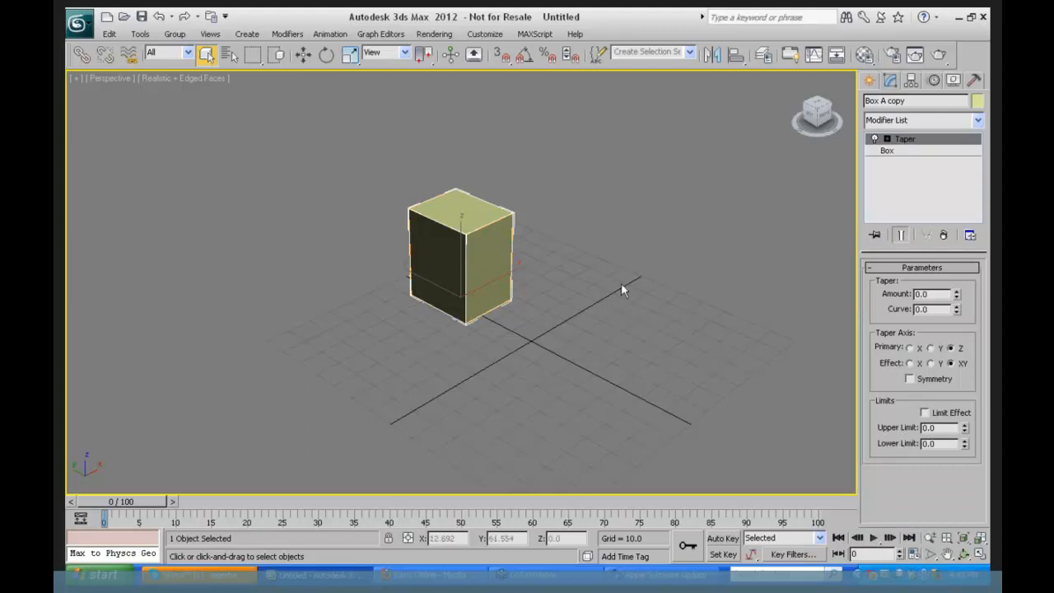
pyautogui.moveTo(955, 298); pyautogui.dragTo(955, 280)
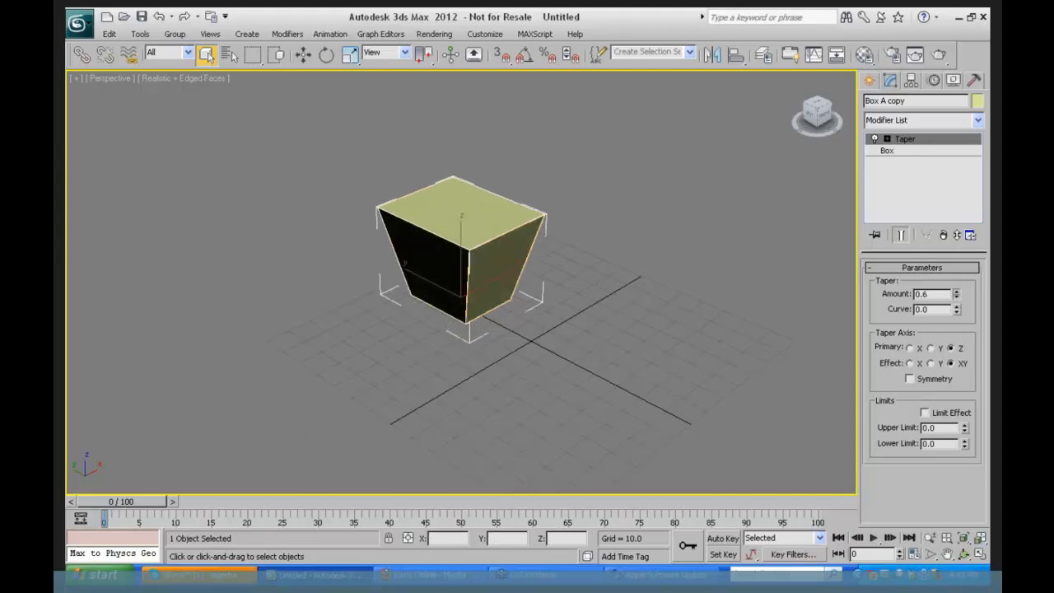
pyautogui.moveTo(956, 235); pyautogui.dragTo(951, 344)
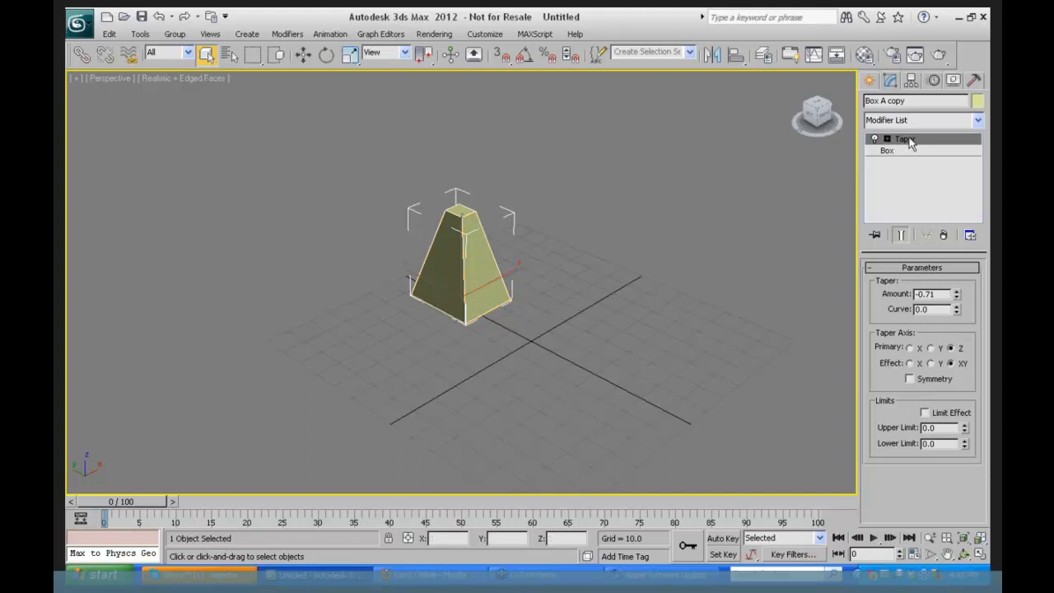
pyautogui.click(944, 235)
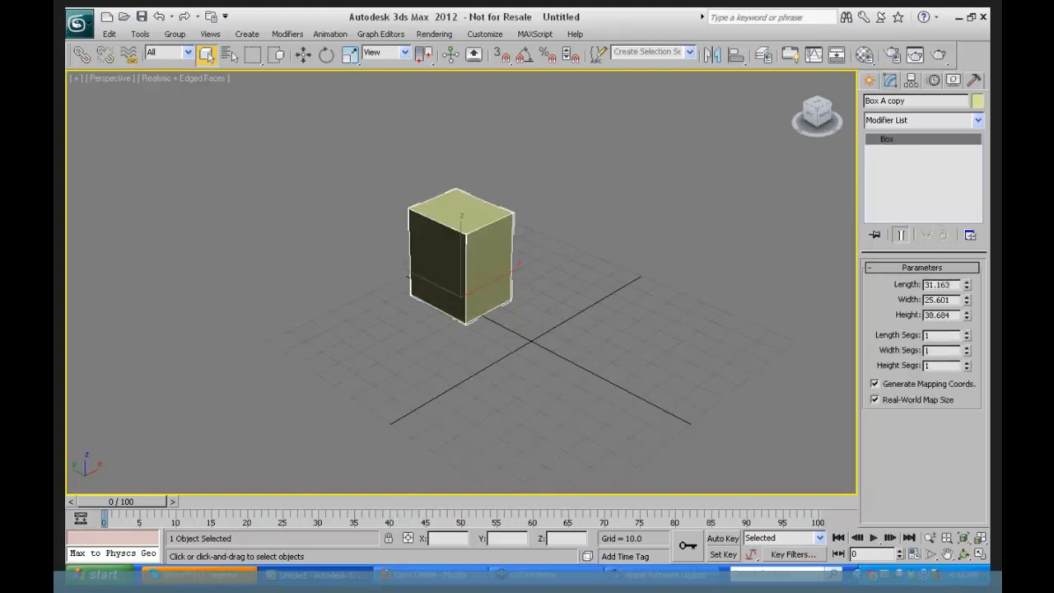
# - Apply a Bend modifier to the box with a bend angle of 65.5
pyautogui.click(978, 121)
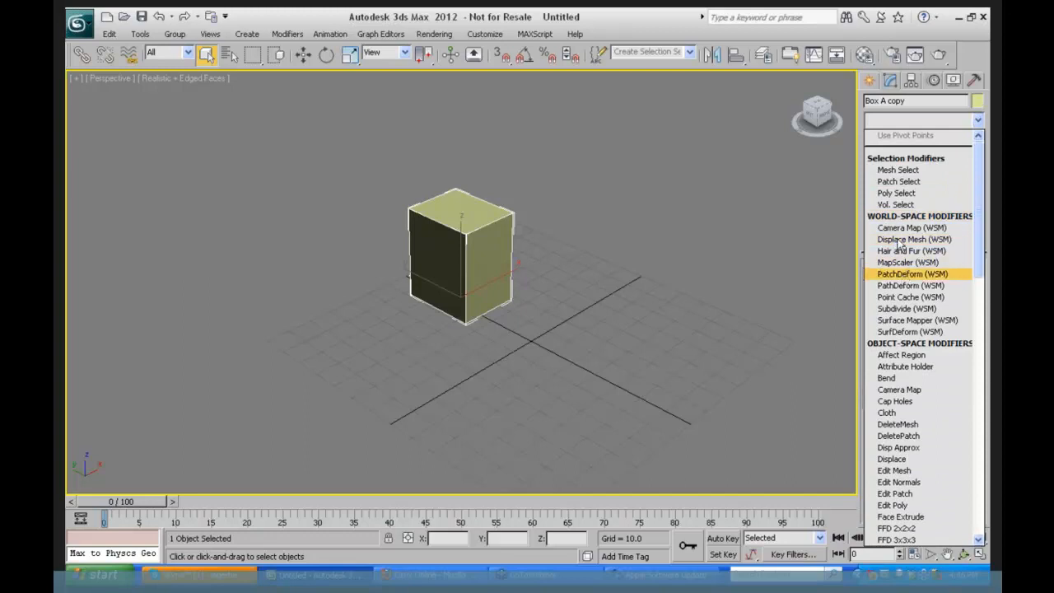
pyautogui.press('b')
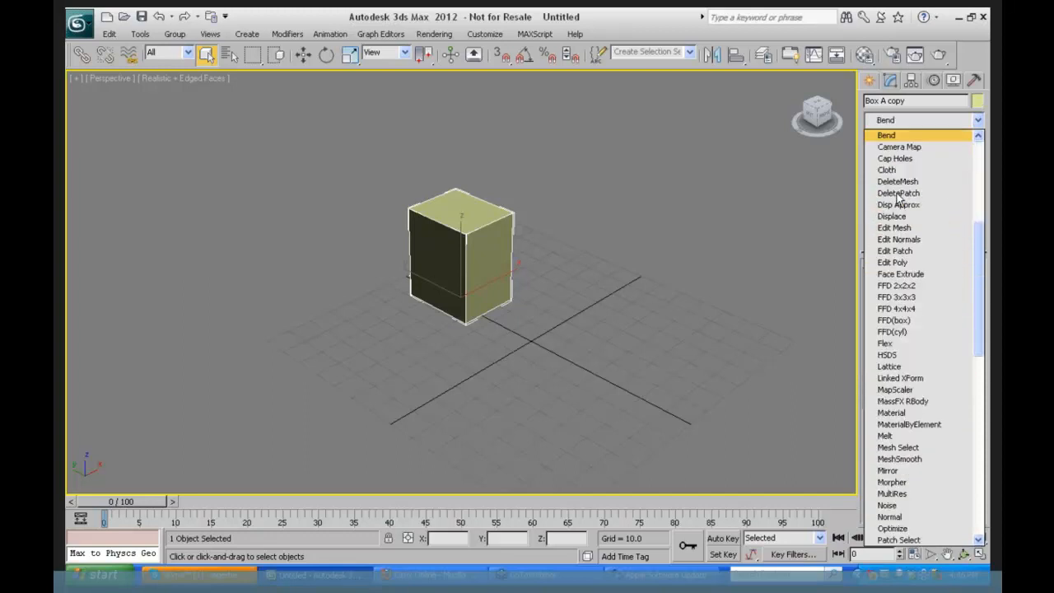
pyautogui.click(893, 136)
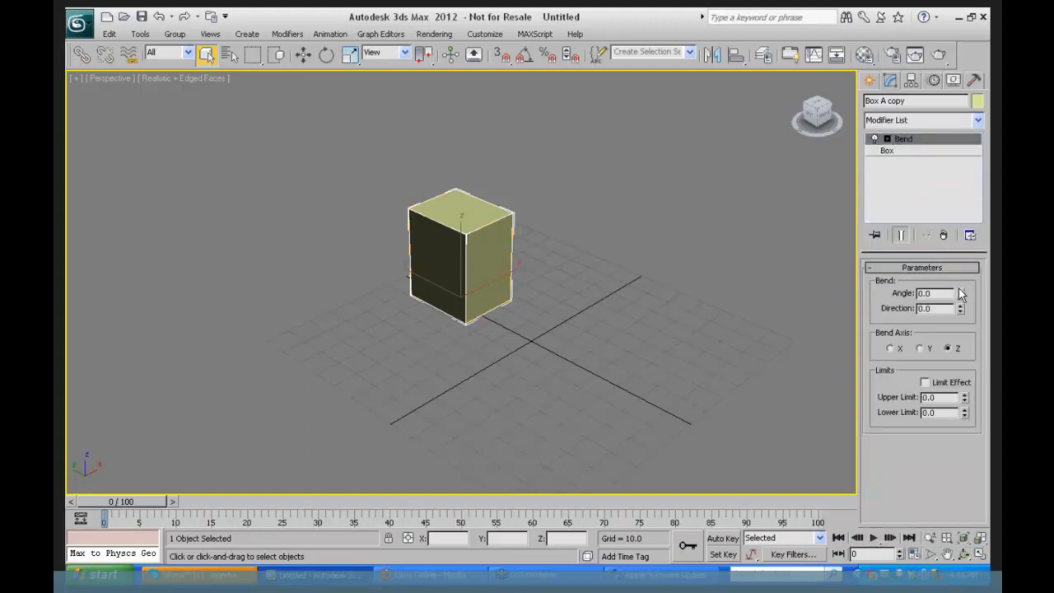
pyautogui.moveTo(961, 299); pyautogui.dragTo(964, 198)
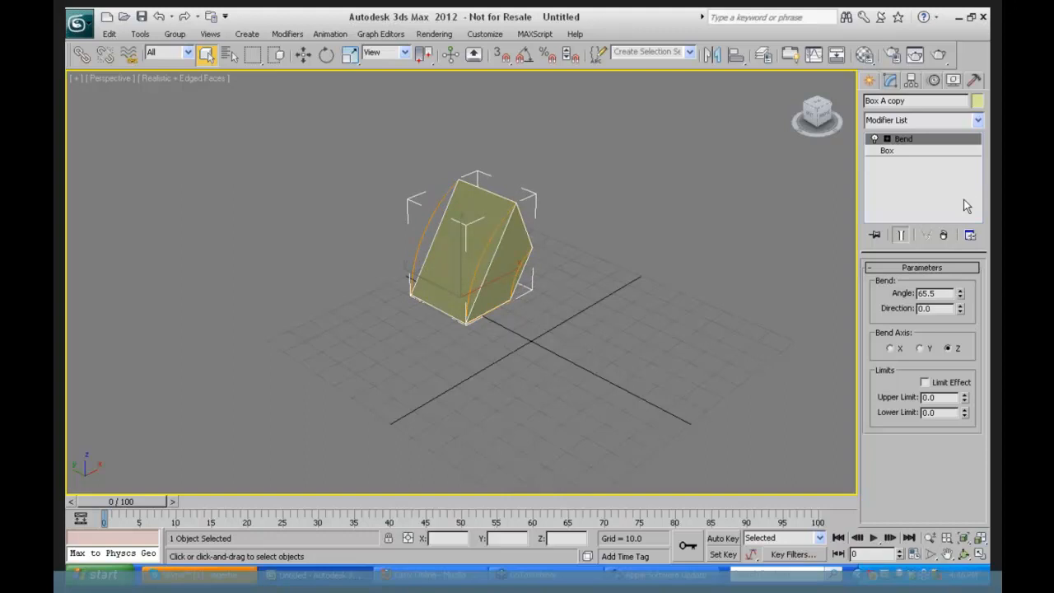
# - Set the height segments of the base Box beneath the Bend modifier to 4
pyautogui.click(929, 538)
pyautogui.moveTo(481, 318); pyautogui.dragTo(429, 230)
pyautogui.click(963, 557)
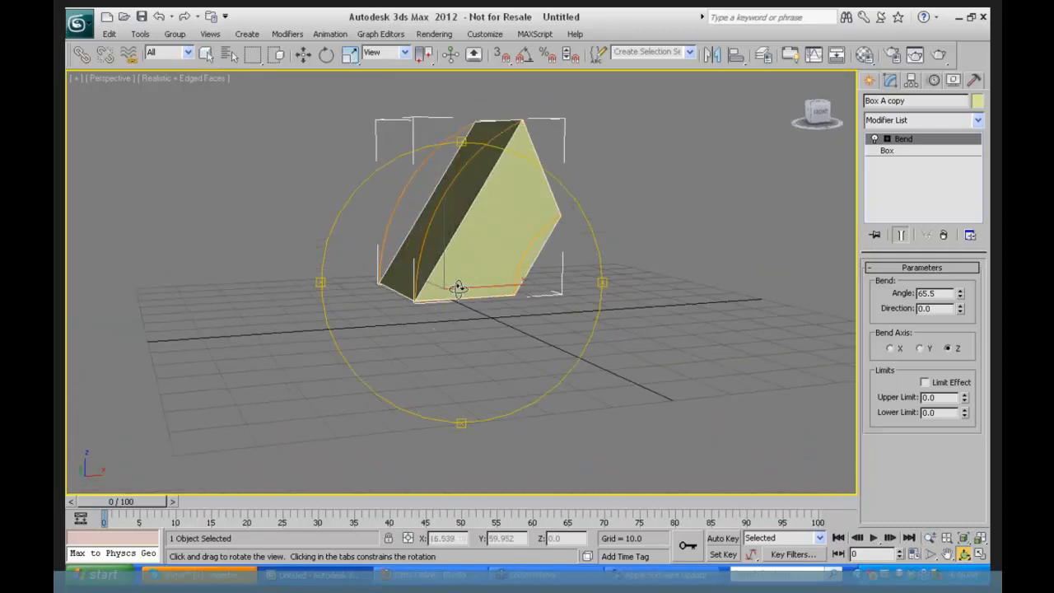
pyautogui.moveTo(456, 287); pyautogui.dragTo(558, 280)
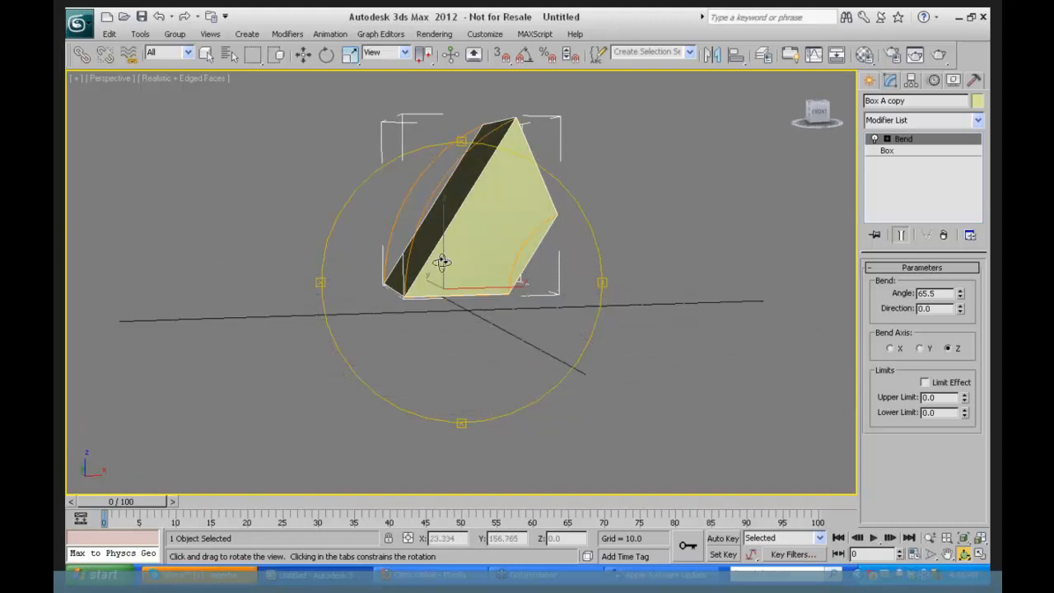
pyautogui.moveTo(442, 262); pyautogui.dragTo(471, 234)
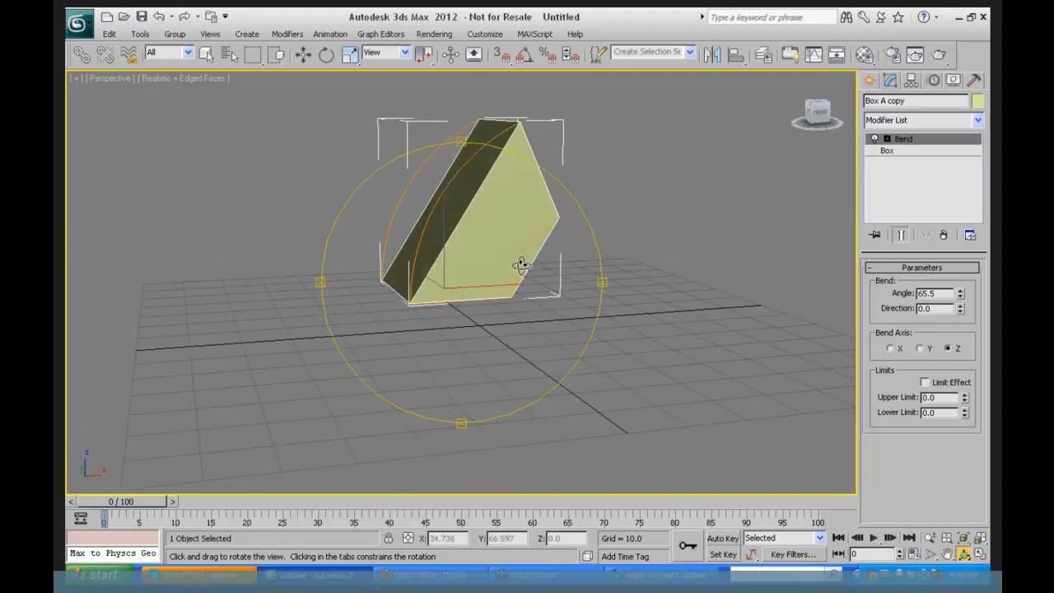
pyautogui.click(887, 152)
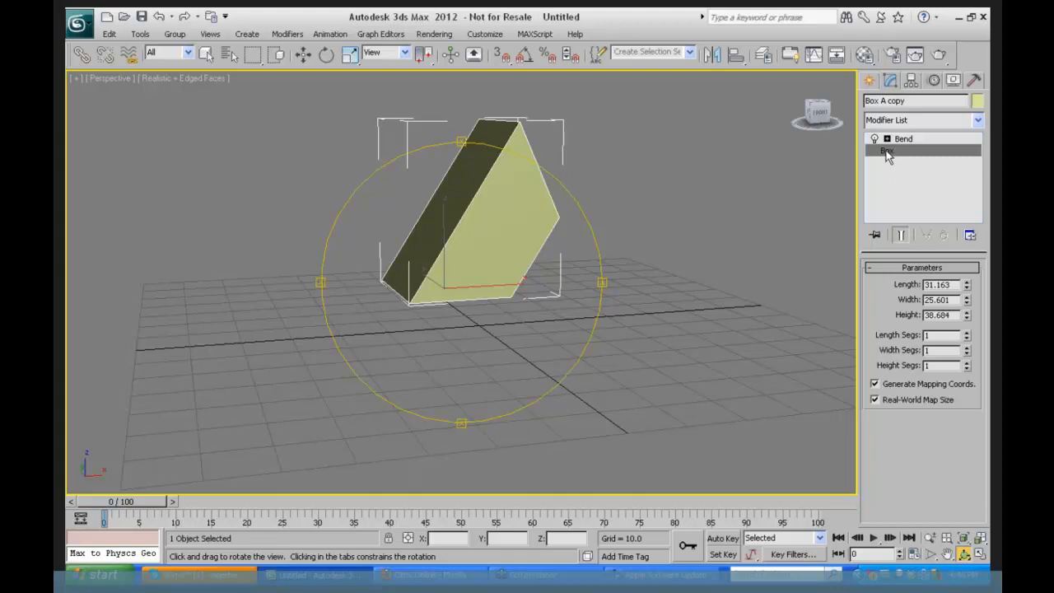
pyautogui.click(967, 363)
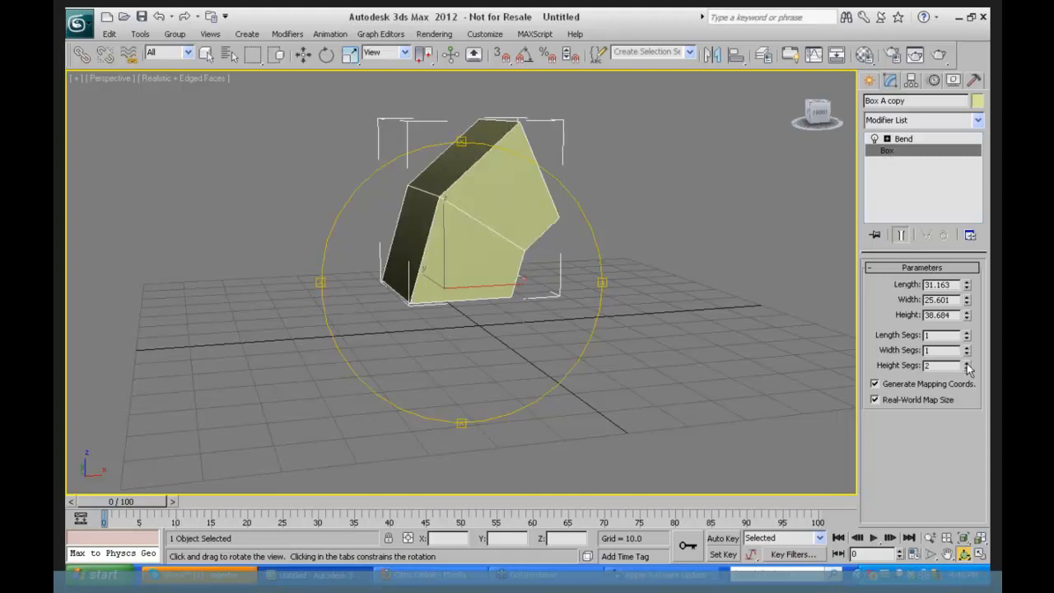
pyautogui.click(967, 363)
pyautogui.click(967, 363)
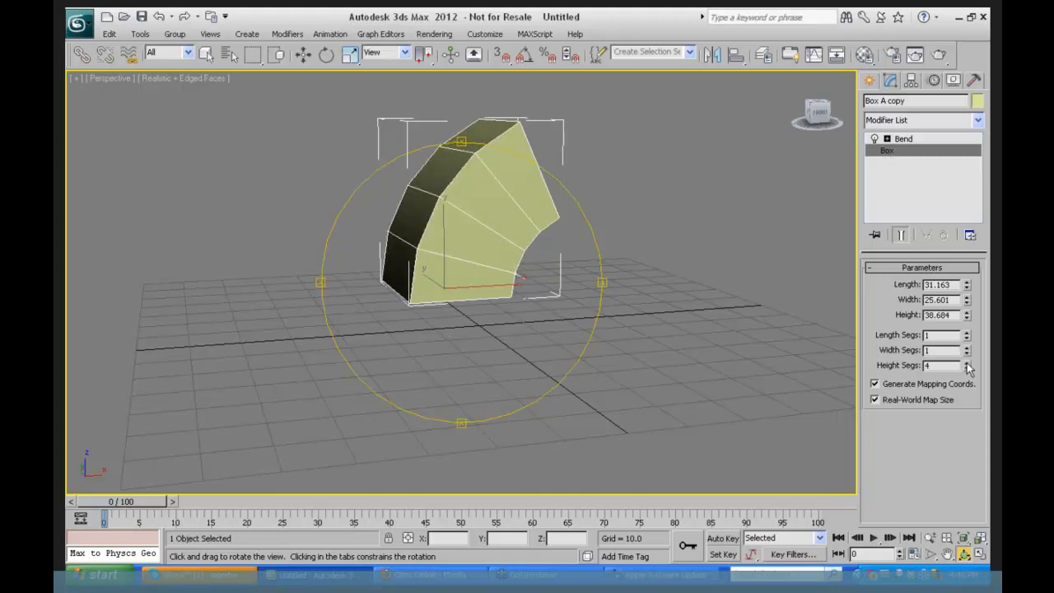
# - Raise the base Box's height segments to 11 and increase the bend angle to 107
pyautogui.moveTo(967, 363); pyautogui.dragTo(967, 316)
pyautogui.click(898, 139)
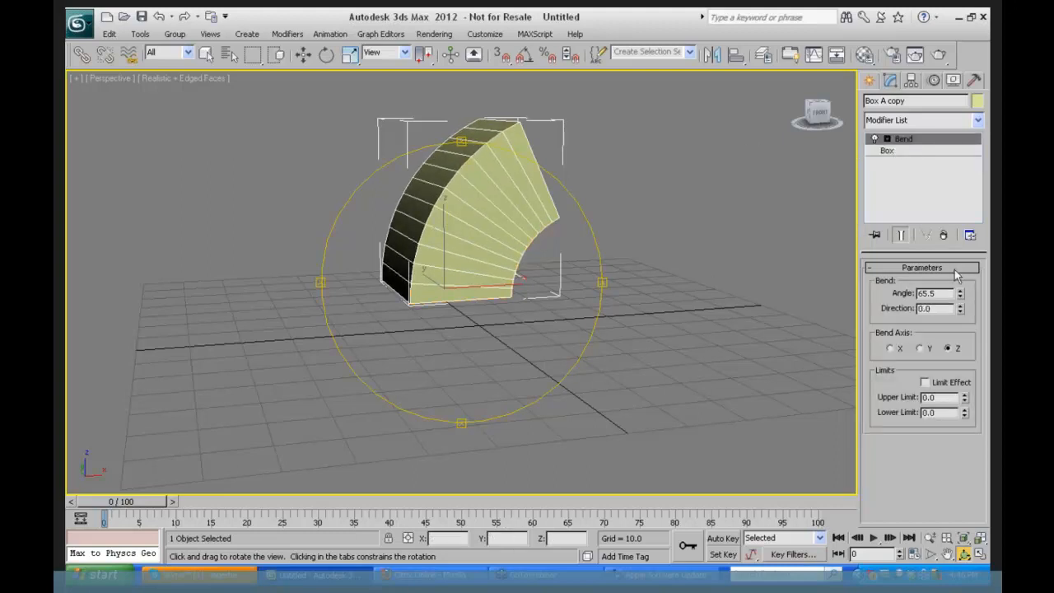
pyautogui.moveTo(960, 295); pyautogui.dragTo(948, 238)
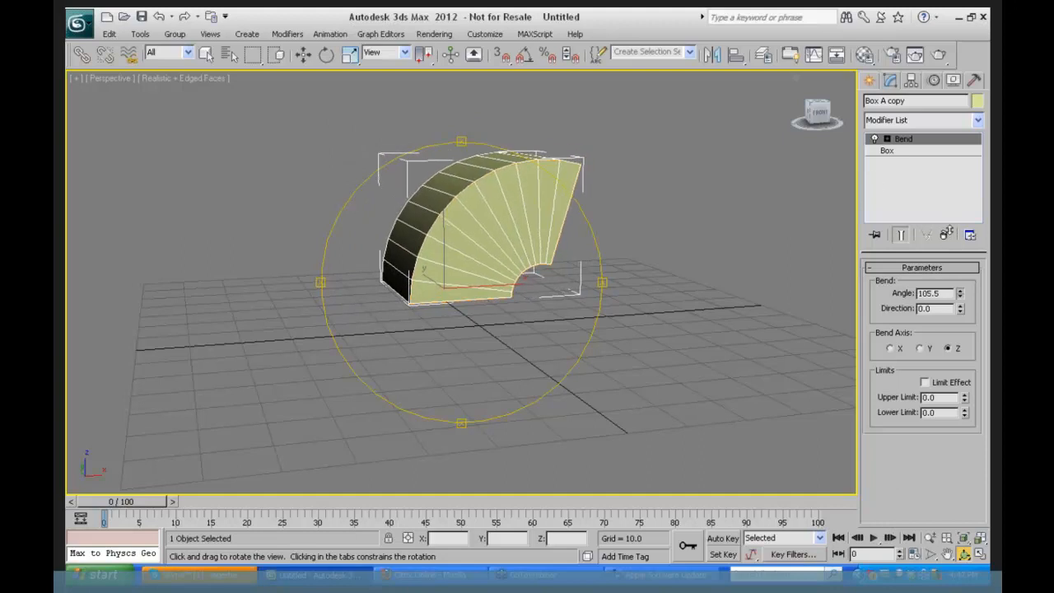
# - Reset the base Box's height segments, and set 5 length, 9 width and 15 height segments
pyautogui.click(885, 152)
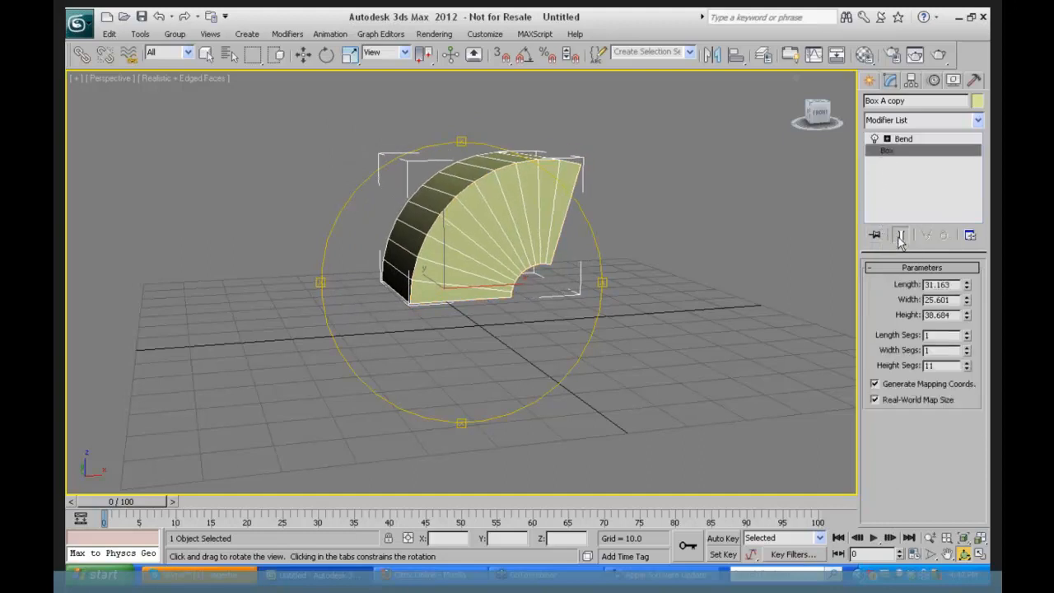
pyautogui.rightClick(967, 367)
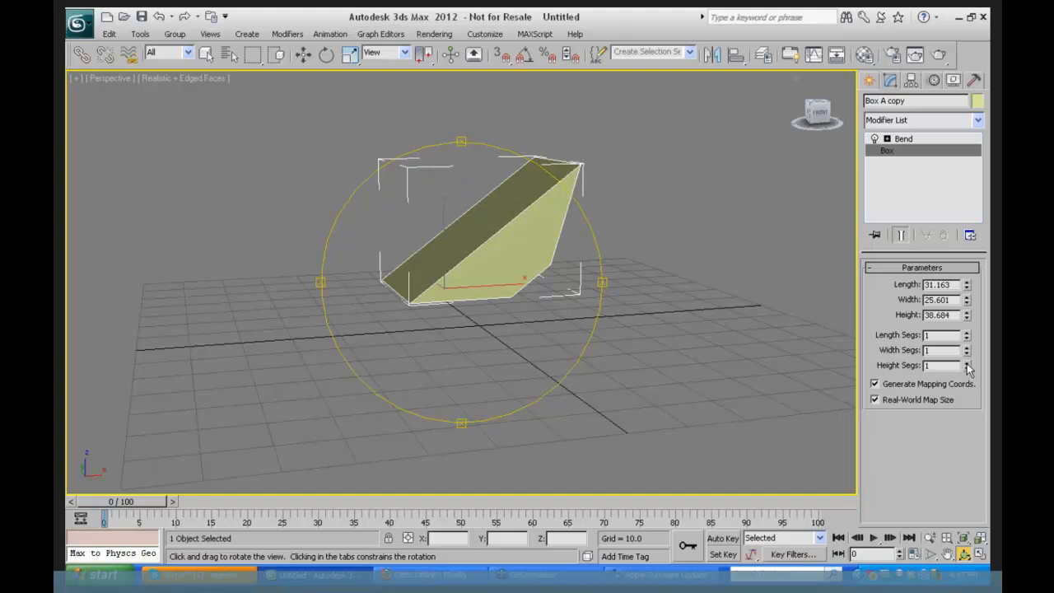
pyautogui.moveTo(968, 367); pyautogui.dragTo(969, 294)
pyautogui.moveTo(969, 340); pyautogui.dragTo(967, 306)
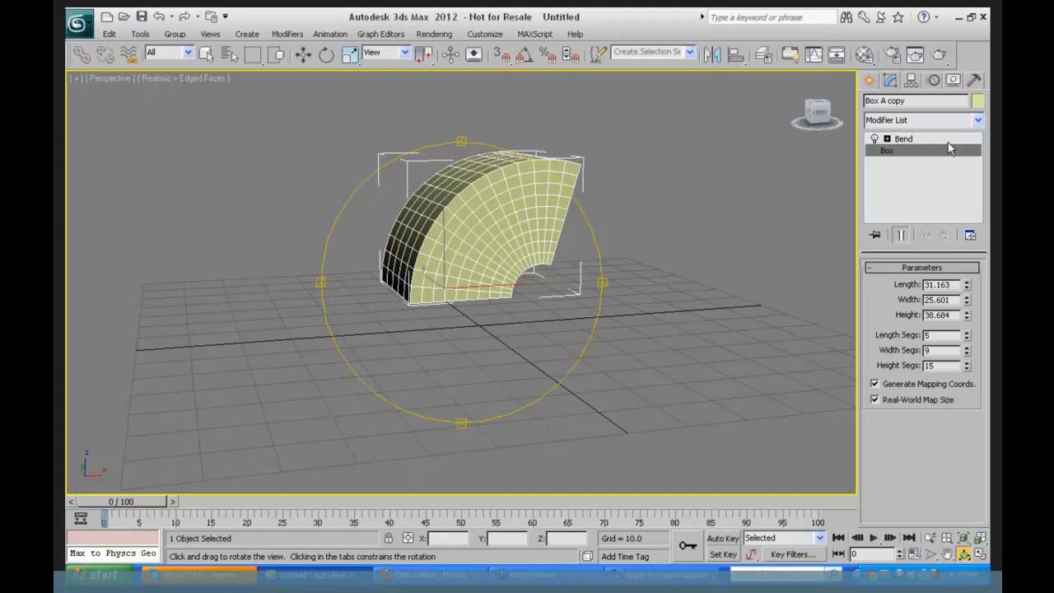
# - Toggle the Bend modifier's effect to compare the bent and straight box, leaving it switched off
pyautogui.click(874, 139)
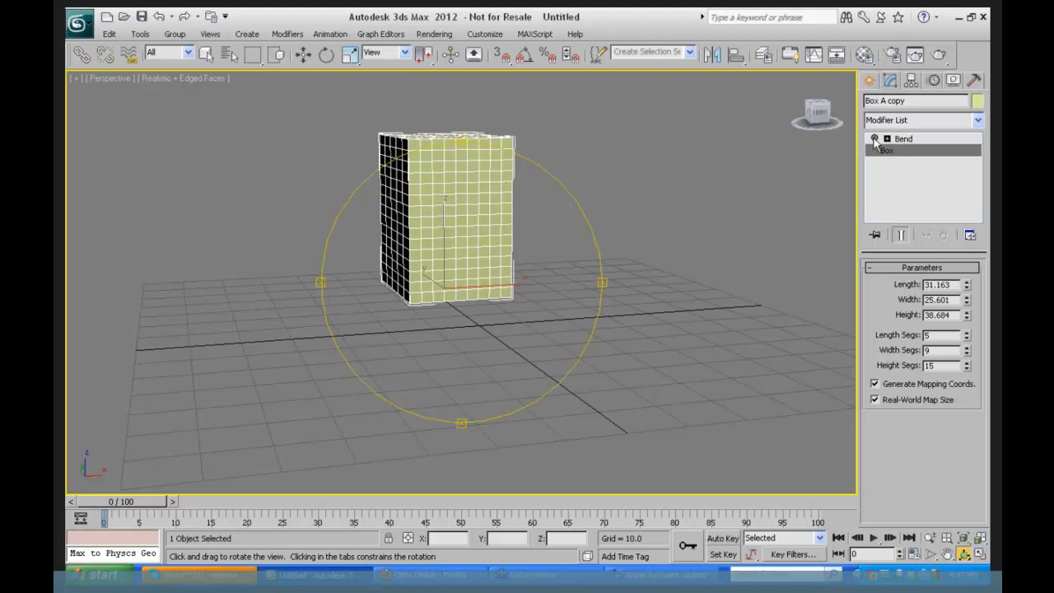
pyautogui.click(874, 140)
pyautogui.click(874, 139)
# - Insert a Taper modifier directly above the base Box, beneath the Bend modifier in the stack
pyautogui.click(977, 121)
pyautogui.click(819, 135)
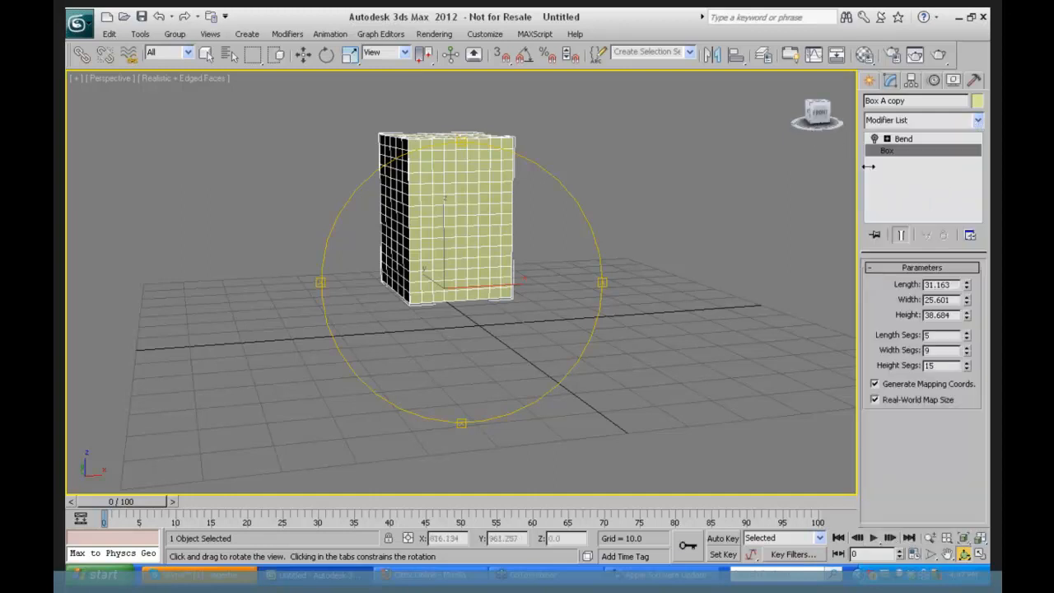
pyautogui.click(900, 140)
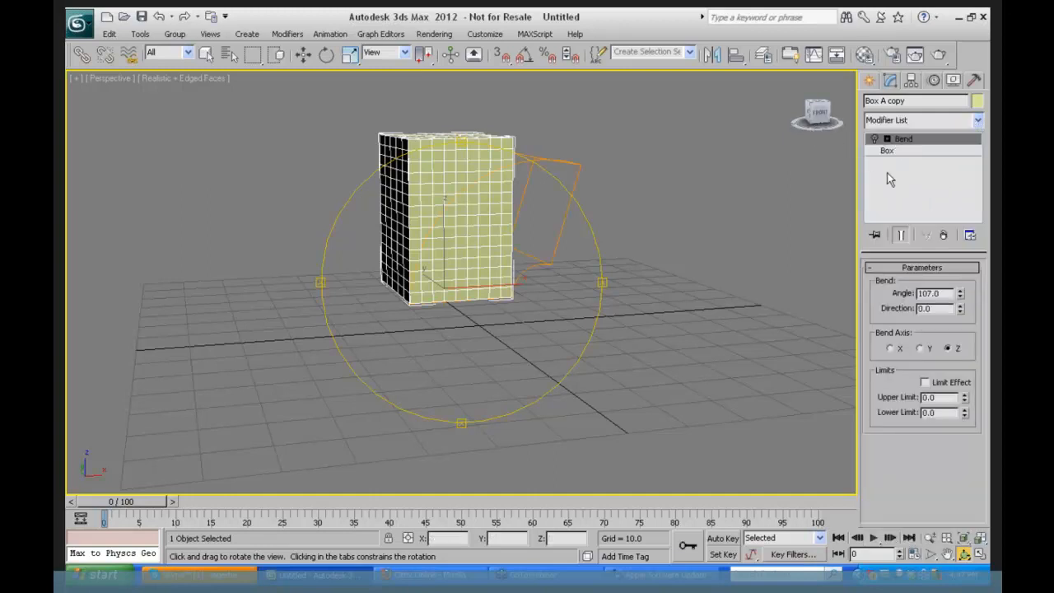
pyautogui.click(890, 151)
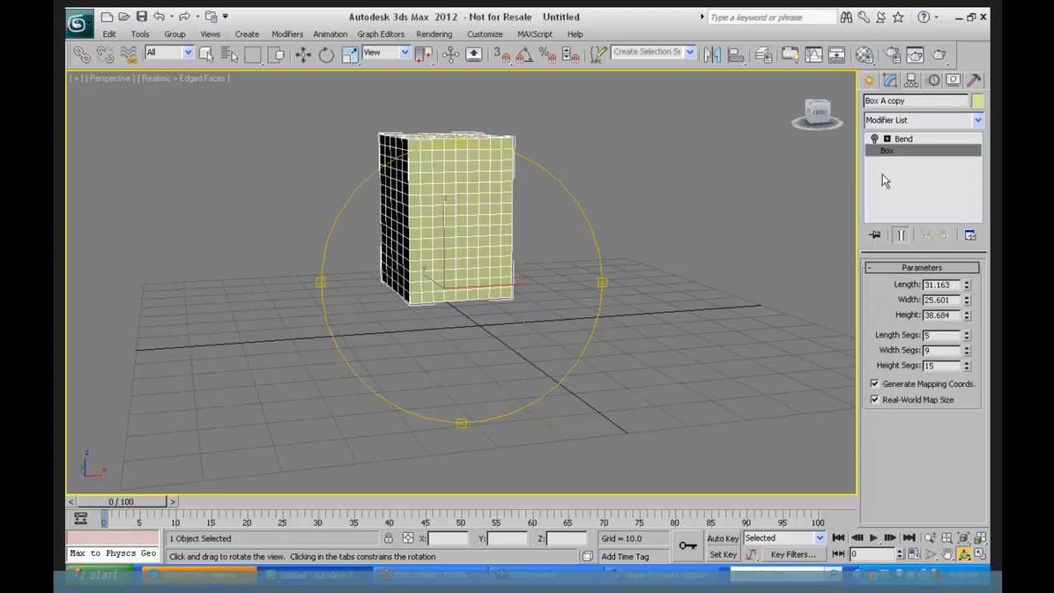
pyautogui.click(979, 119)
pyautogui.moveTo(979, 213); pyautogui.dragTo(965, 453)
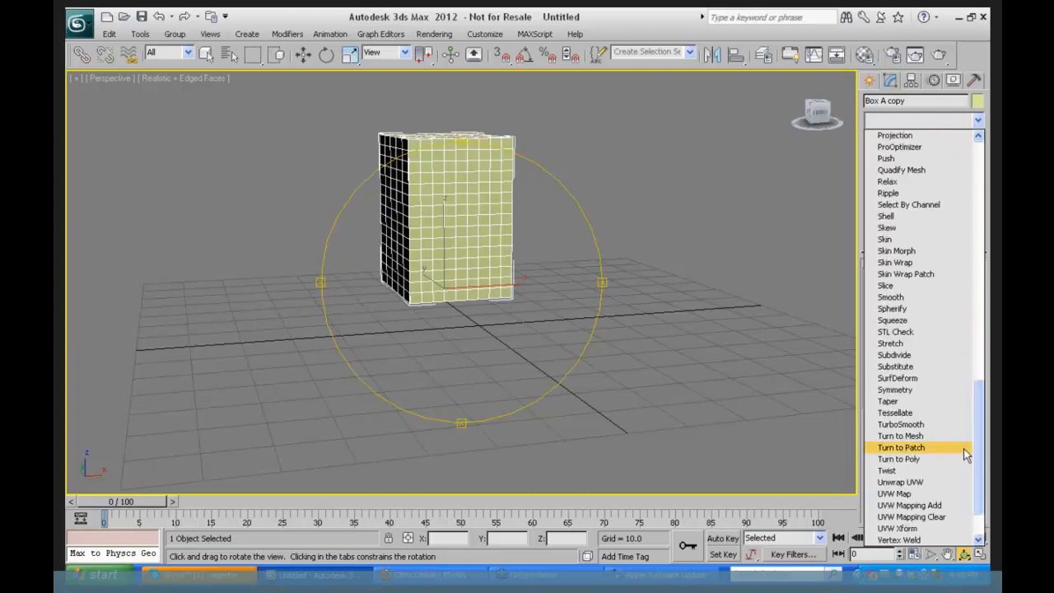
pyautogui.click(896, 402)
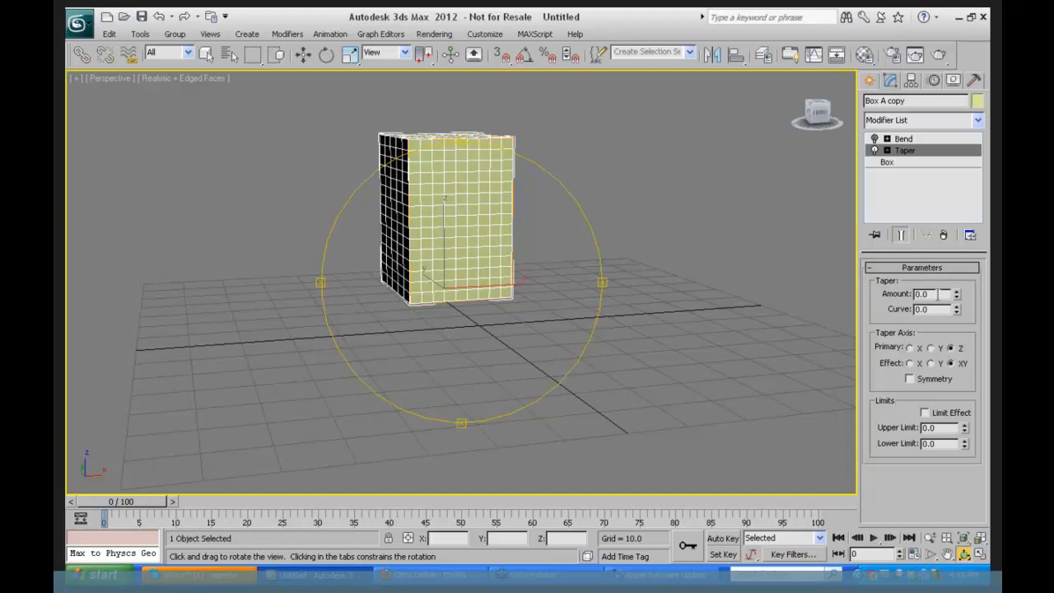
# - Set the taper amount to -0.71, switch the Bend modifier back on, and adjust the taper amount to -0.86
pyautogui.moveTo(957, 298); pyautogui.dragTo(935, 343)
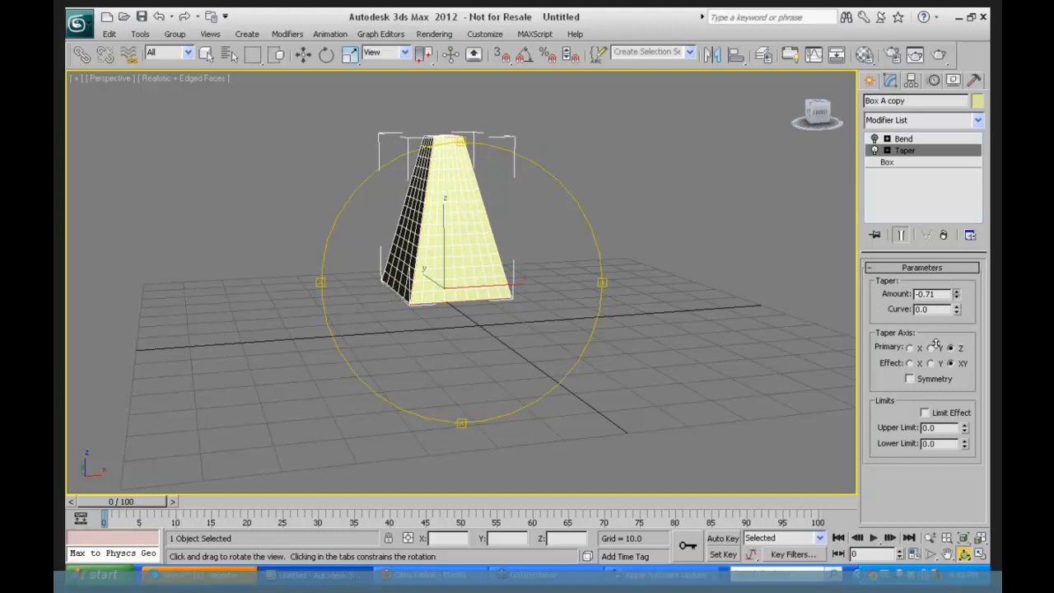
pyautogui.click(874, 140)
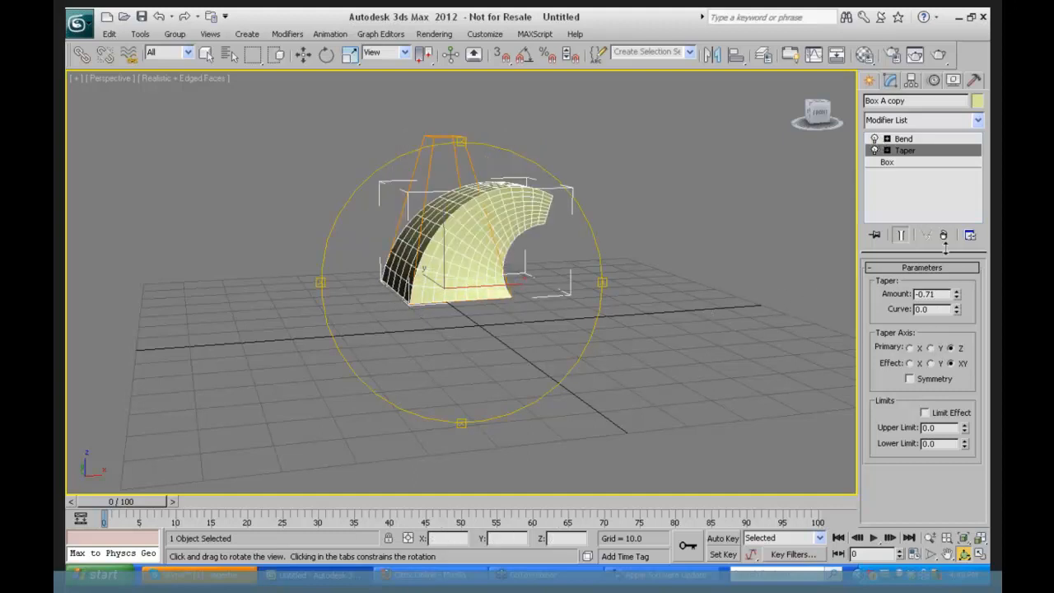
pyautogui.moveTo(958, 296); pyautogui.dragTo(955, 306)
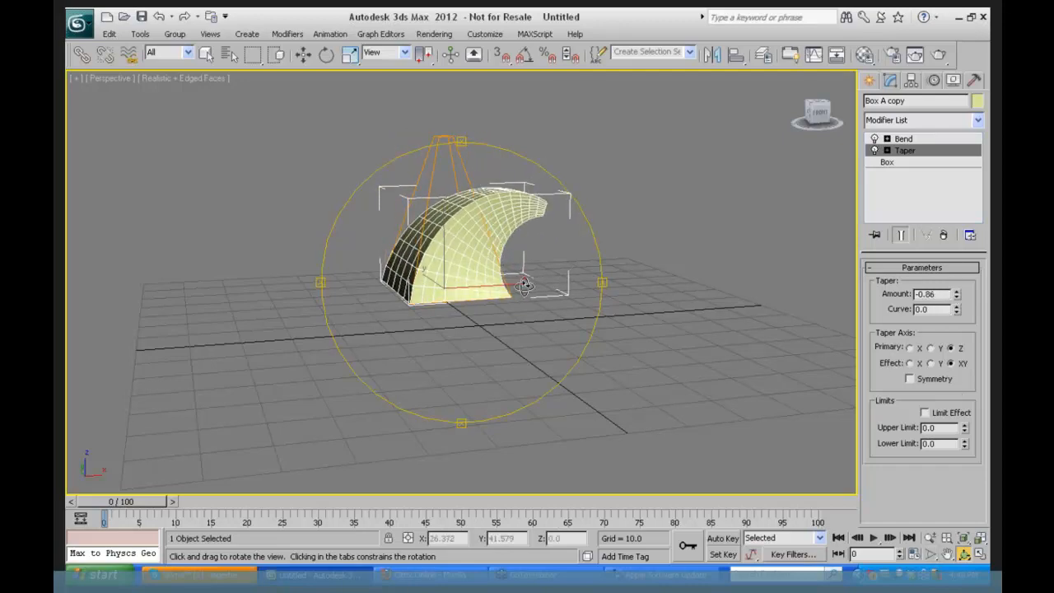
# - Move the Bend modifier below Taper in the box's modifier stack and set its bend angle to 55.5
pyautogui.moveTo(531, 284); pyautogui.dragTo(402, 316)
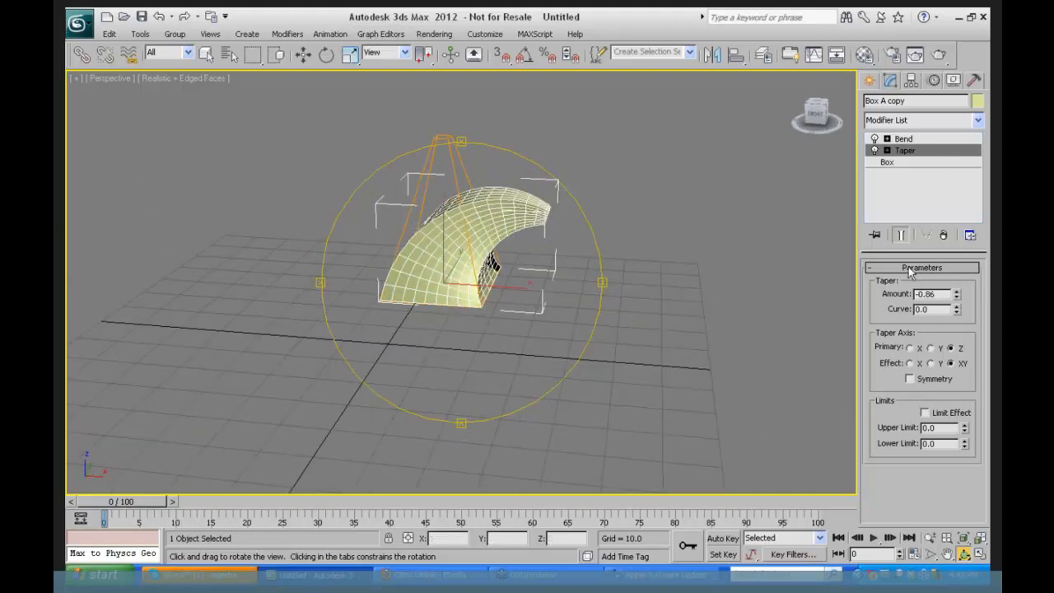
pyautogui.moveTo(904, 140); pyautogui.dragTo(910, 166)
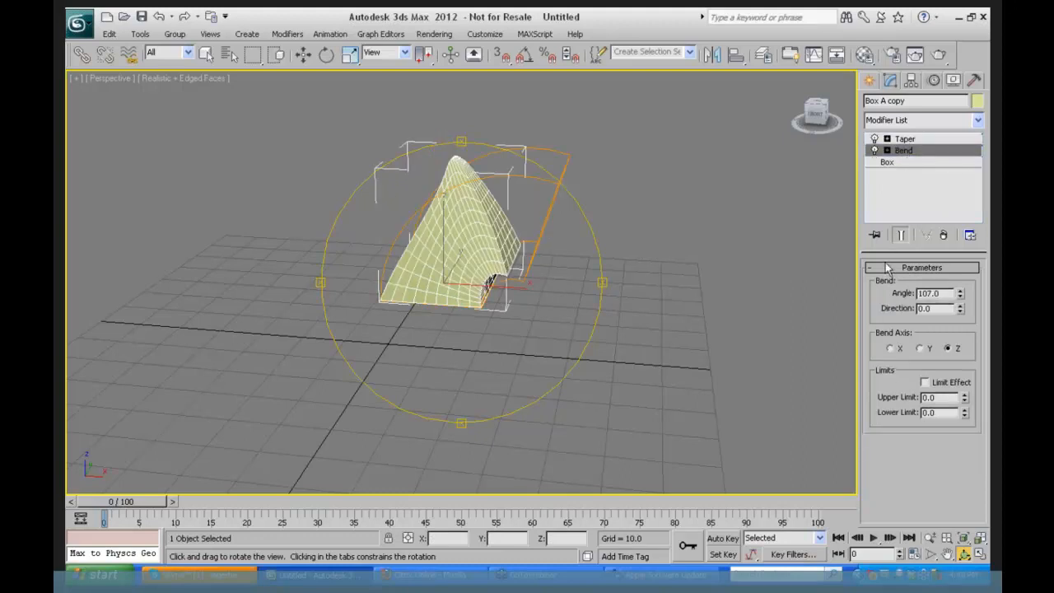
pyautogui.moveTo(543, 297); pyautogui.dragTo(553, 269)
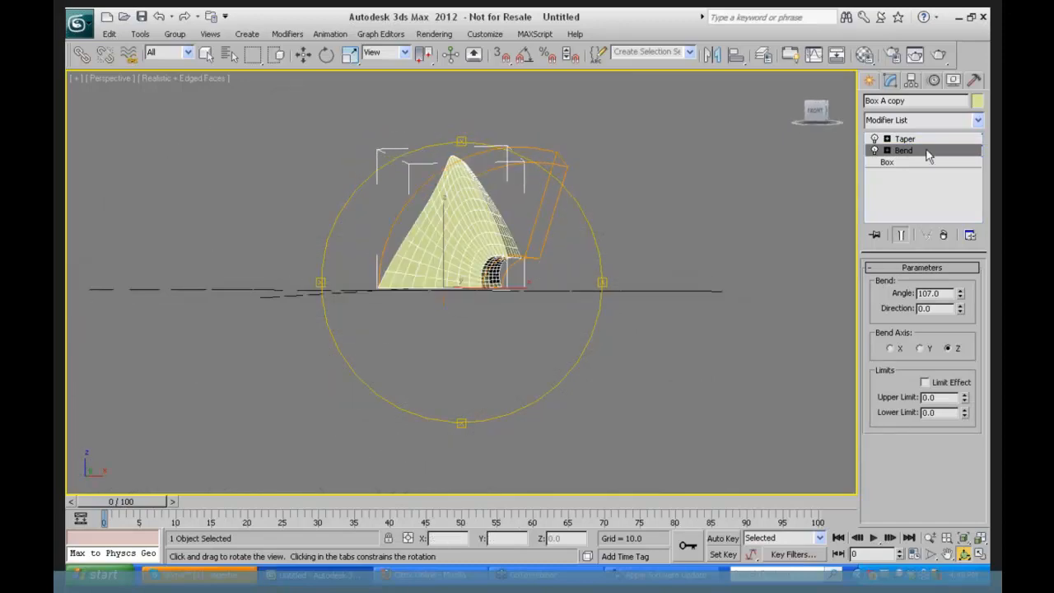
pyautogui.moveTo(960, 298); pyautogui.dragTo(922, 377)
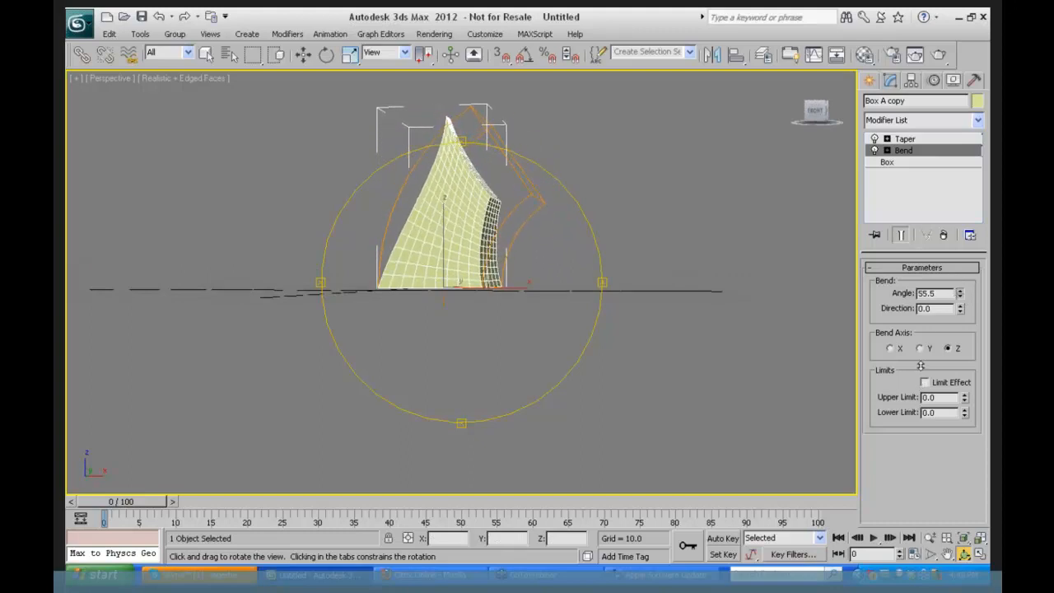
pyautogui.moveTo(502, 216); pyautogui.dragTo(485, 242)
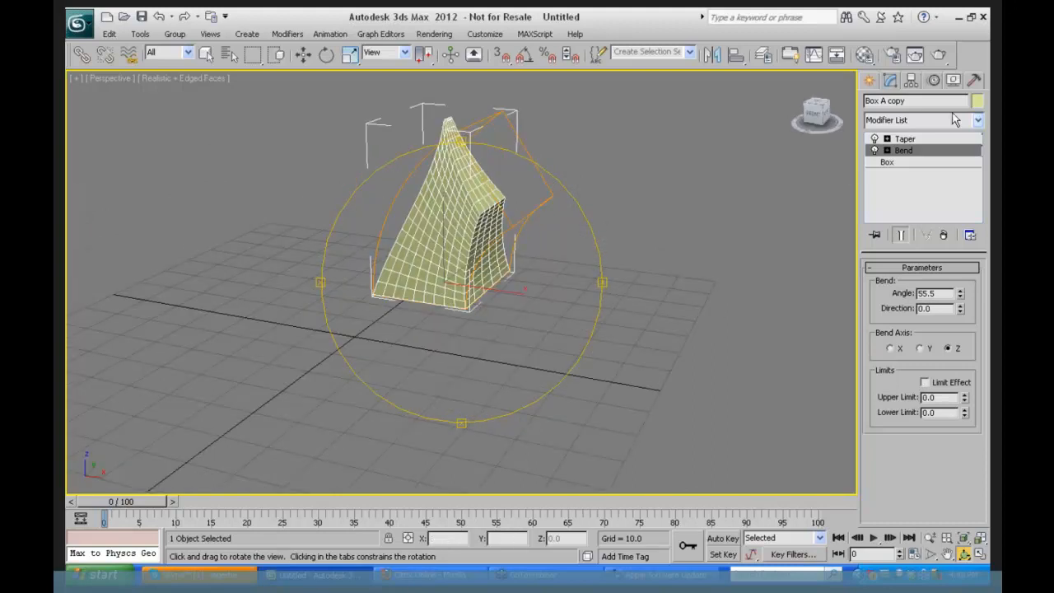
# - Add a Twist modifier directly above Bend and set its twist angle to 146
pyautogui.click(979, 121)
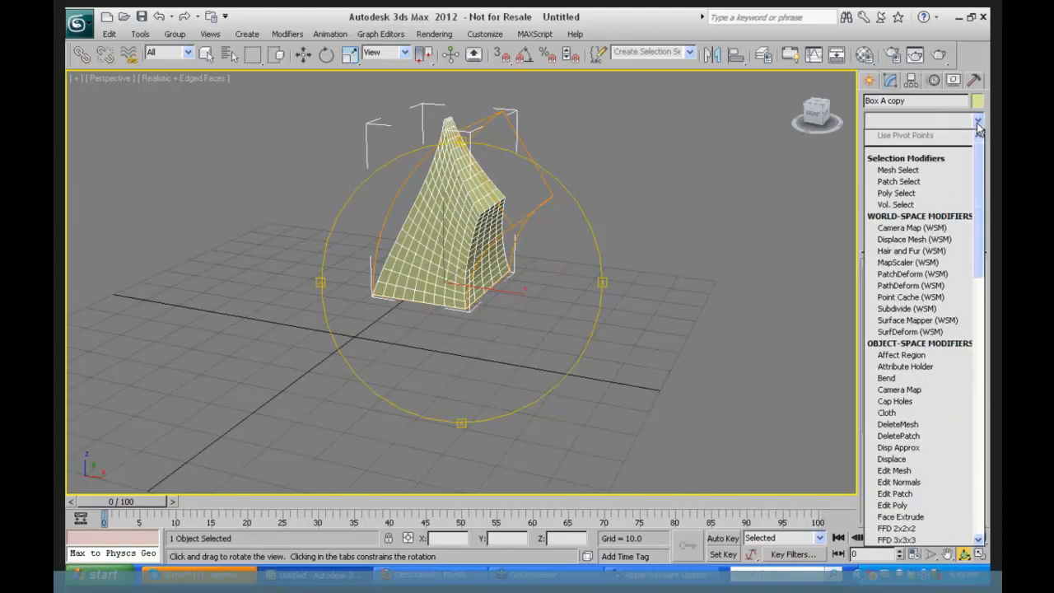
pyautogui.press('t')
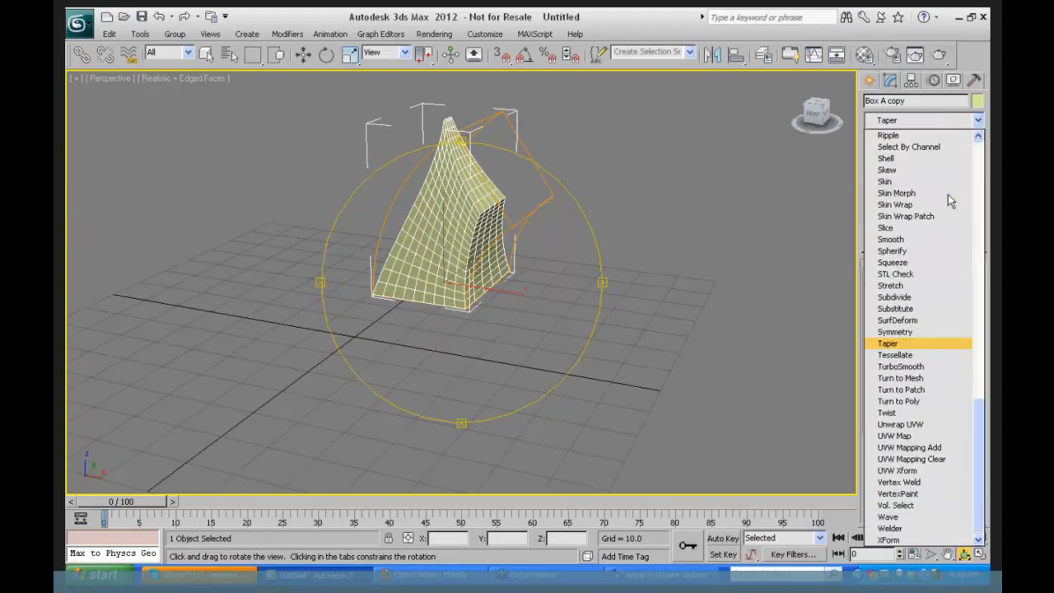
pyautogui.click(893, 413)
pyautogui.moveTo(954, 295); pyautogui.dragTo(953, 81)
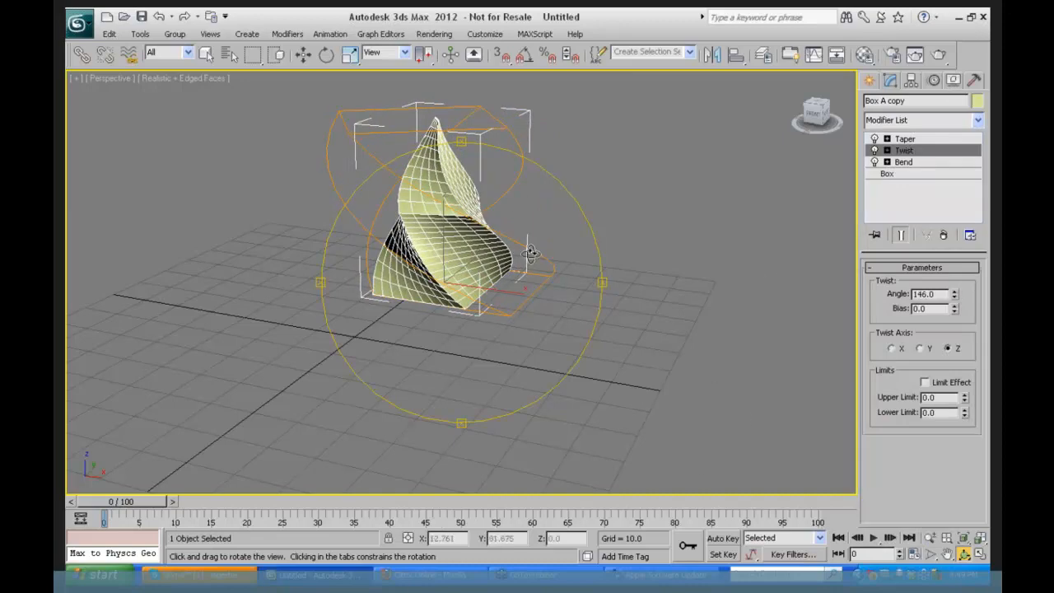
pyautogui.moveTo(532, 306); pyautogui.dragTo(568, 304)
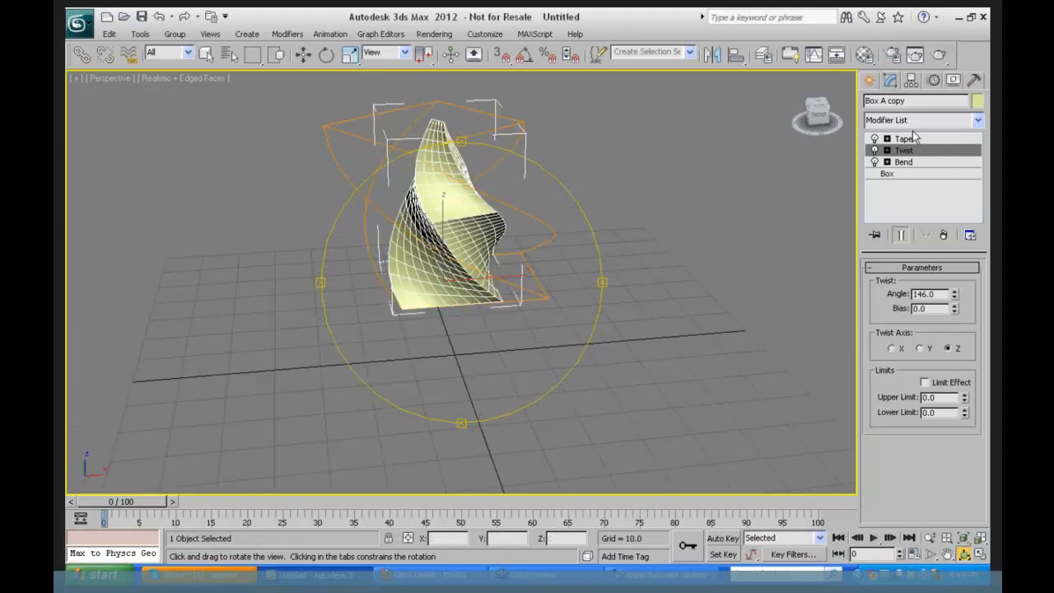
# - Try the Twist modifier below Bend in the stack, and return Bend to its place directly above the base box
pyautogui.moveTo(906, 153)
pyautogui.mouseDown()
pyautogui.moveTo(907, 137)
pyautogui.moveTo(915, 169)
pyautogui.mouseUp()
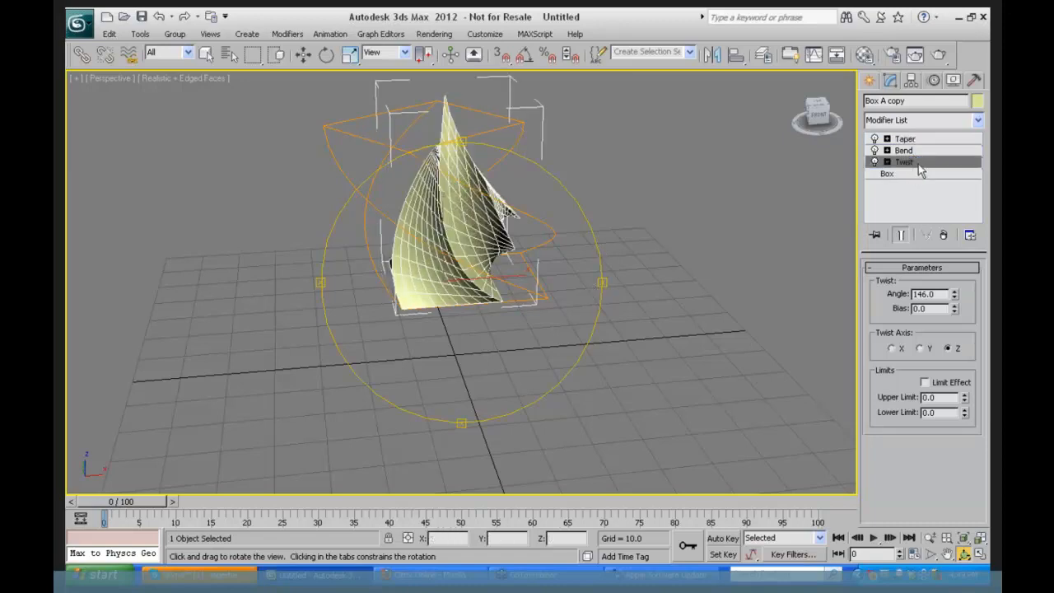
pyautogui.moveTo(527, 288); pyautogui.dragTo(388, 281)
pyautogui.moveTo(451, 282); pyautogui.dragTo(510, 279)
pyautogui.moveTo(910, 154); pyautogui.dragTo(908, 153)
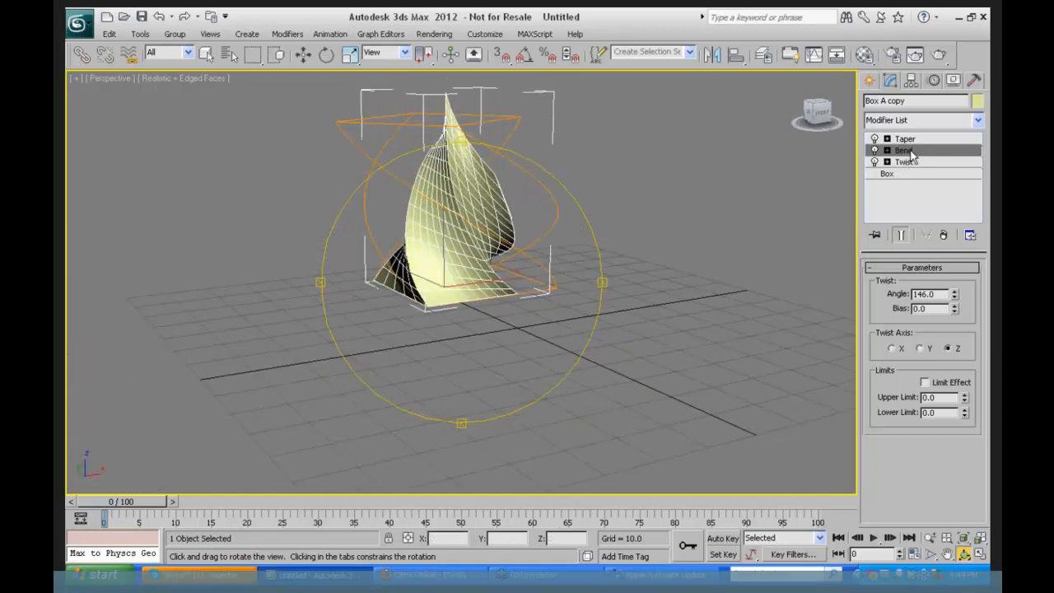
pyautogui.click(904, 161)
pyautogui.moveTo(546, 221); pyautogui.dragTo(749, 229)
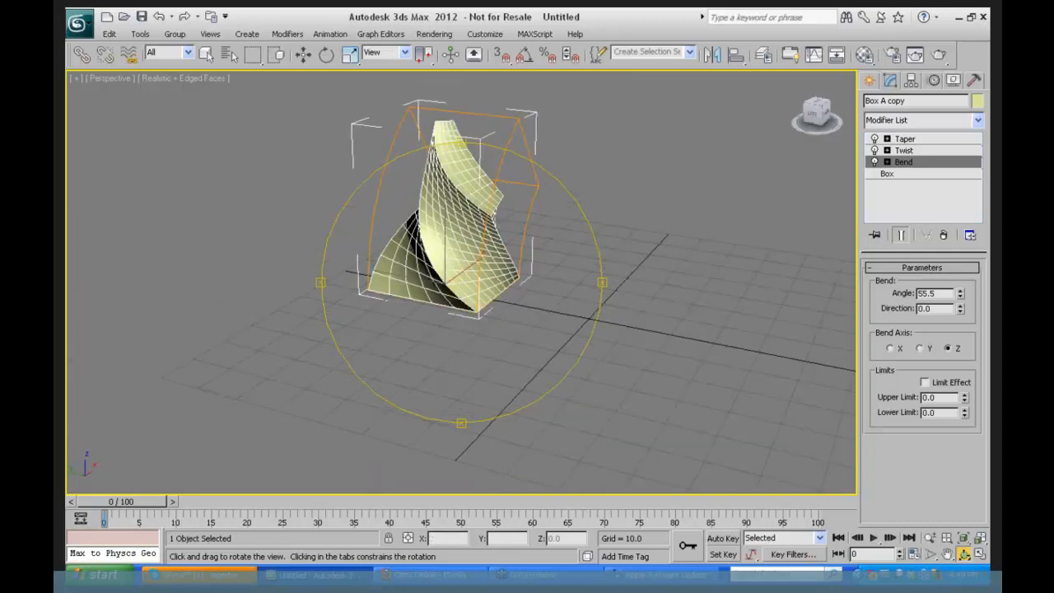
pyautogui.click(977, 120)
pyautogui.moveTo(978, 168); pyautogui.dragTo(977, 247)
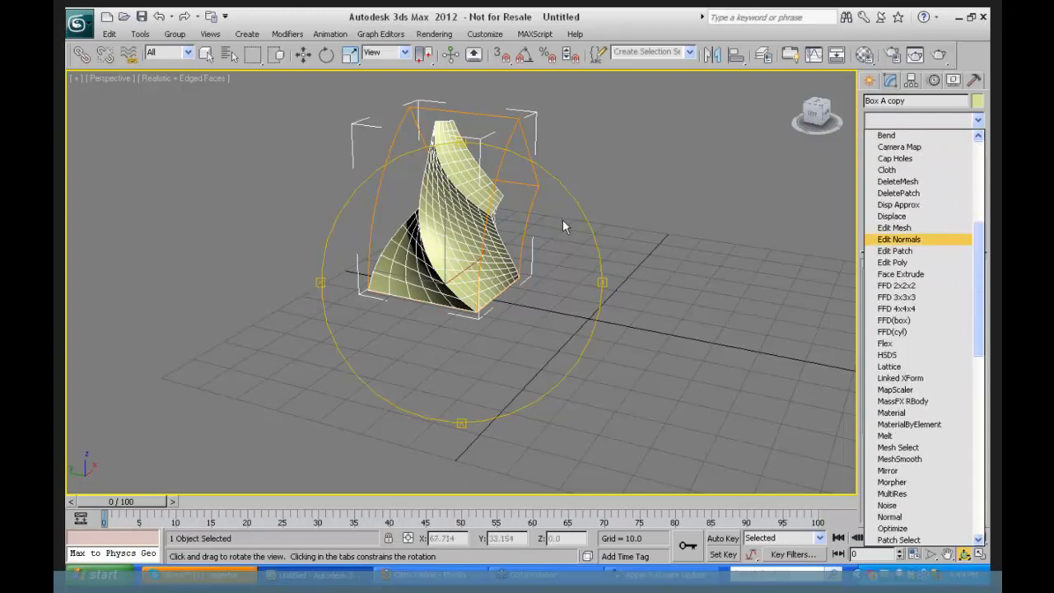
pyautogui.scroll(7, 909, 181)
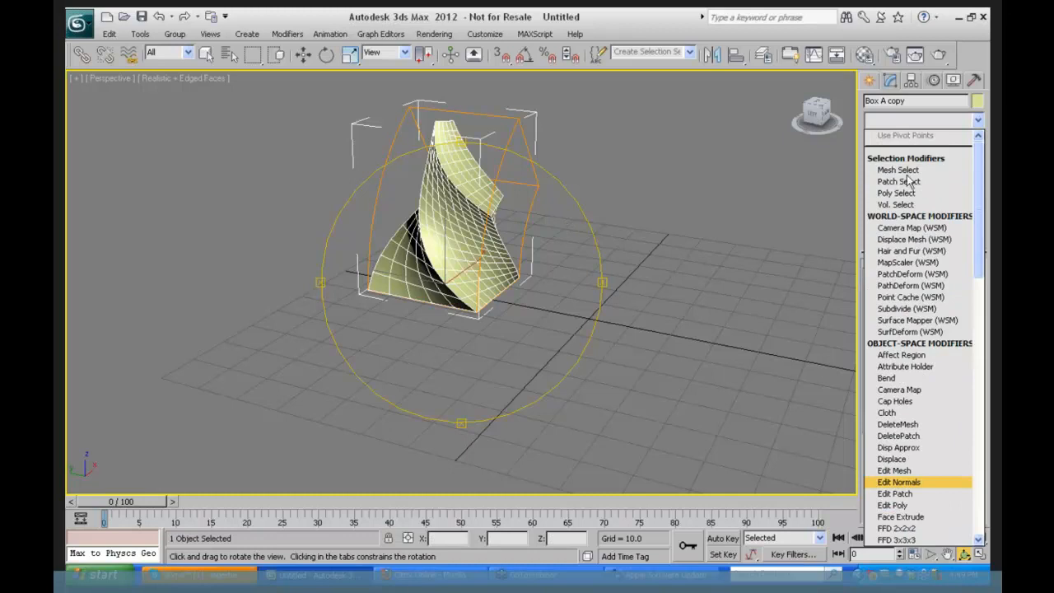
pyautogui.click(870, 86)
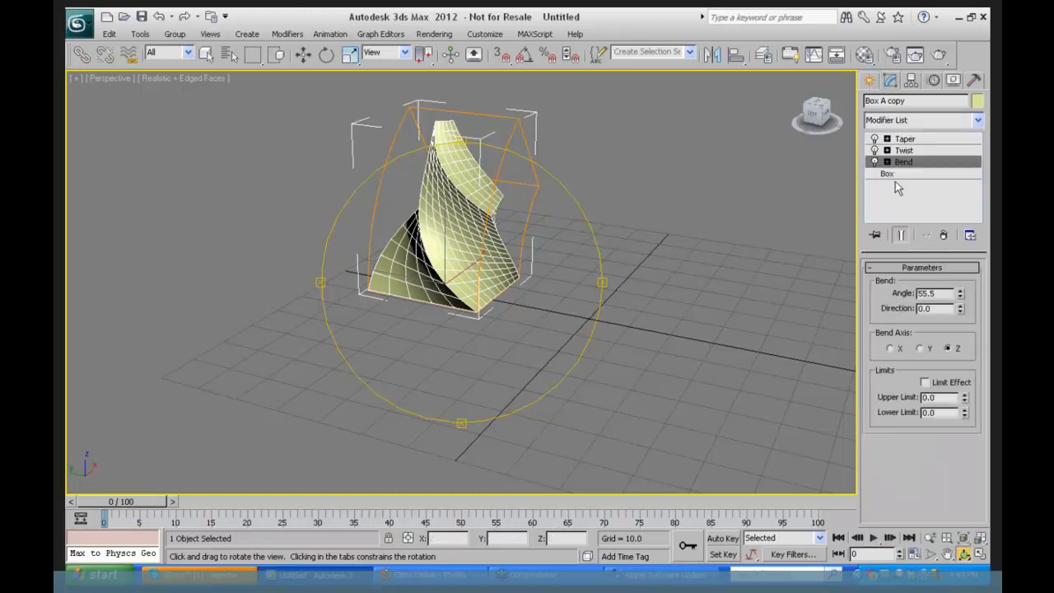
# - Set the base box's height segments to 26
pyautogui.moveTo(539, 247)
pyautogui.mouseDown()
pyautogui.moveTo(452, 255)
pyautogui.moveTo(571, 242)
pyautogui.moveTo(617, 251)
pyautogui.moveTo(542, 235)
pyautogui.mouseUp()
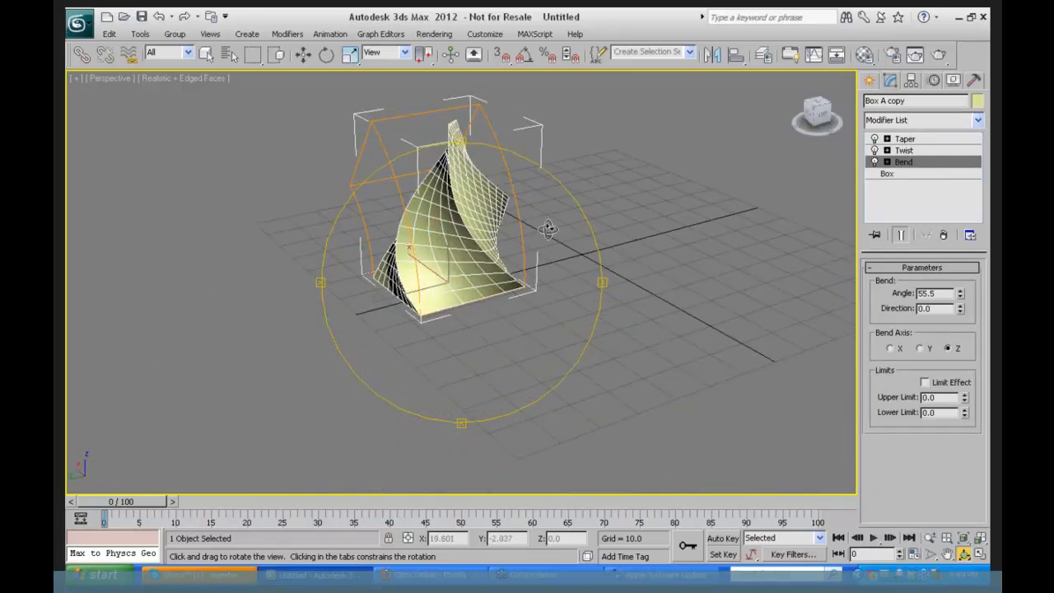
pyautogui.click(887, 174)
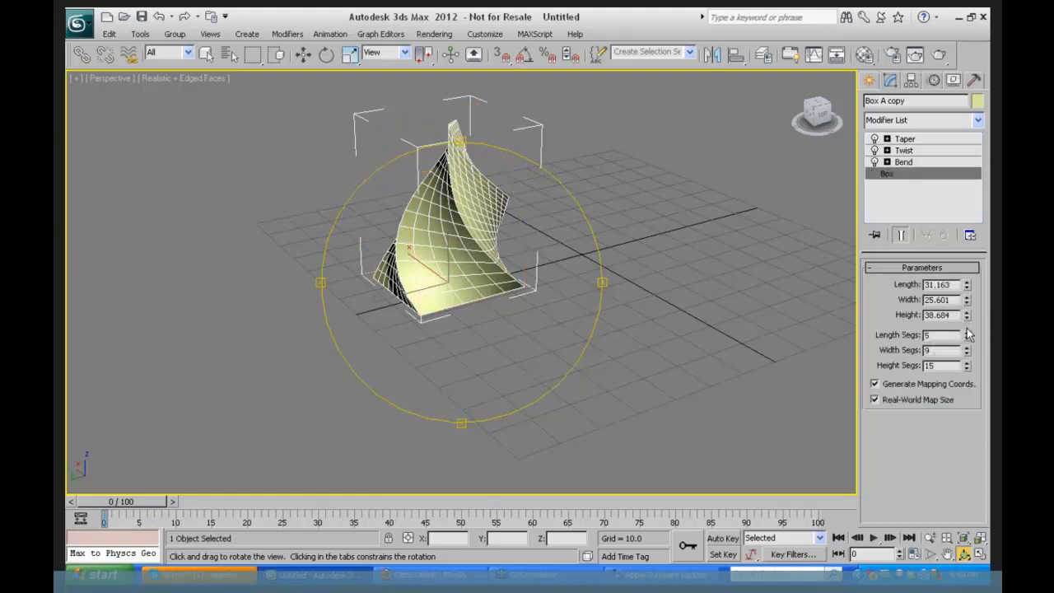
pyautogui.moveTo(967, 366); pyautogui.dragTo(966, 344)
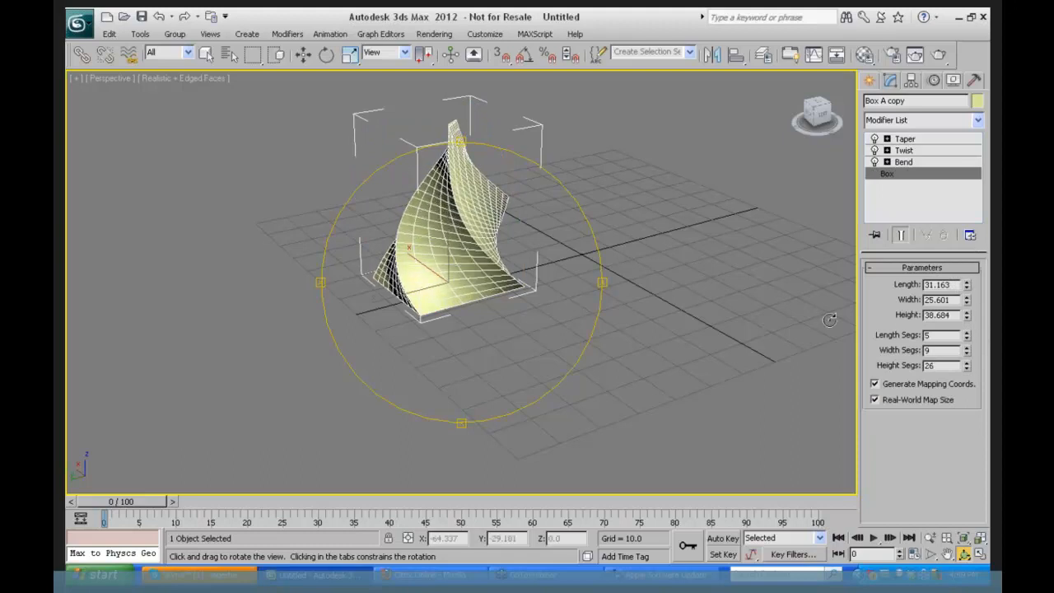
# - Set the Twist modifier's angle to -36 and the Bend modifier's direction to -30
pyautogui.click(903, 151)
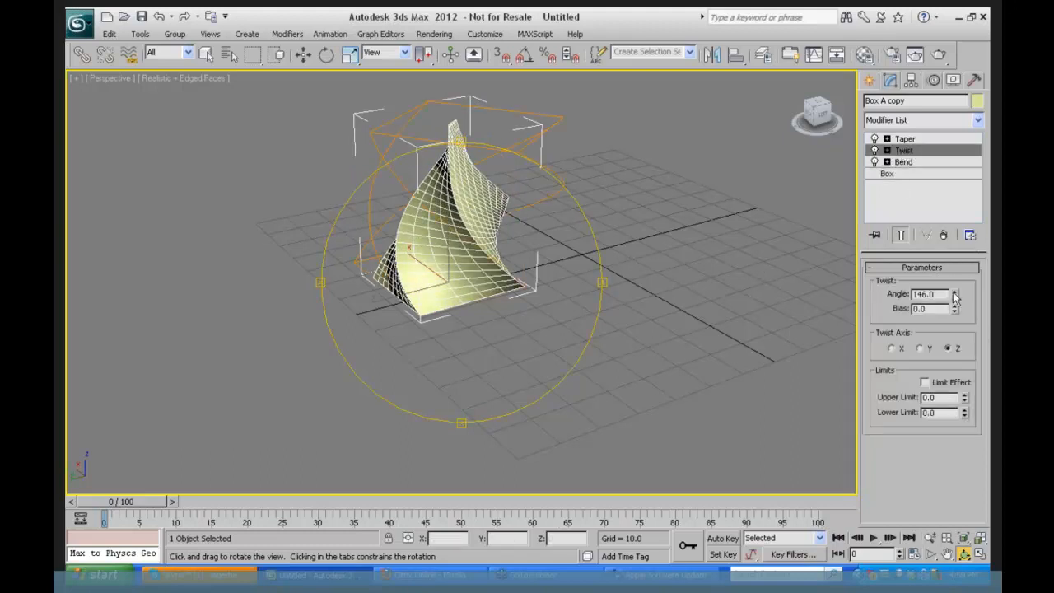
pyautogui.moveTo(955, 300)
pyautogui.mouseDown()
pyautogui.moveTo(955, 379)
pyautogui.moveTo(954, 280)
pyautogui.mouseUp()
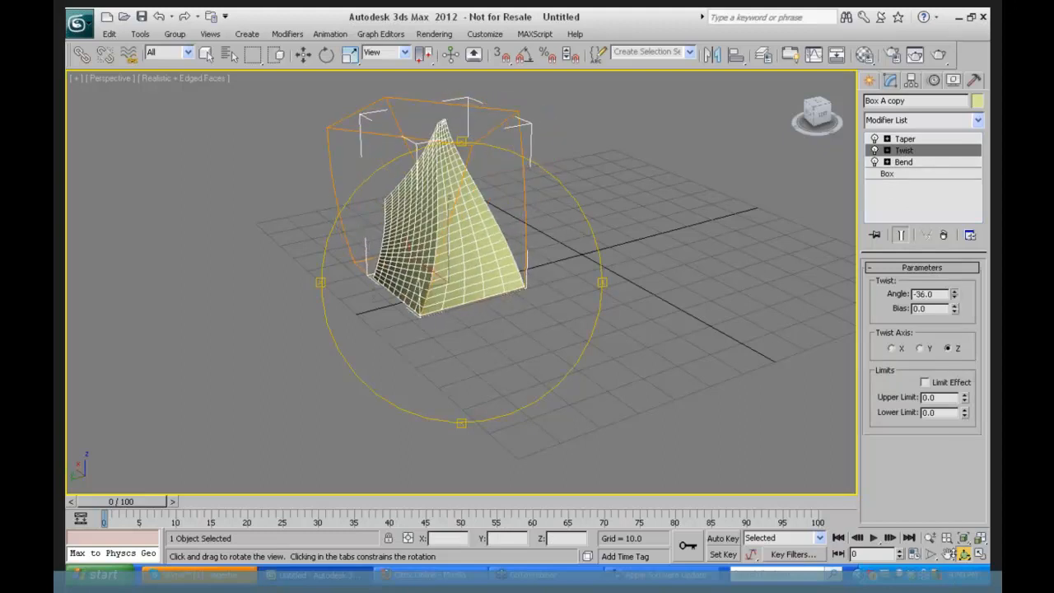
pyautogui.click(902, 162)
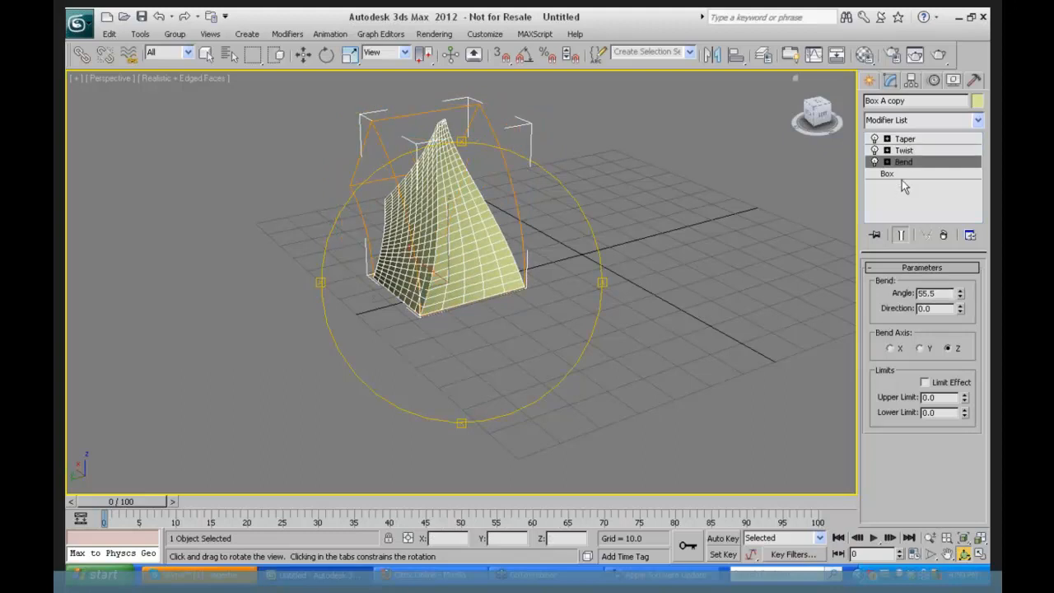
pyautogui.moveTo(960, 310); pyautogui.dragTo(959, 243)
pyautogui.moveTo(988, 141); pyautogui.dragTo(960, 367)
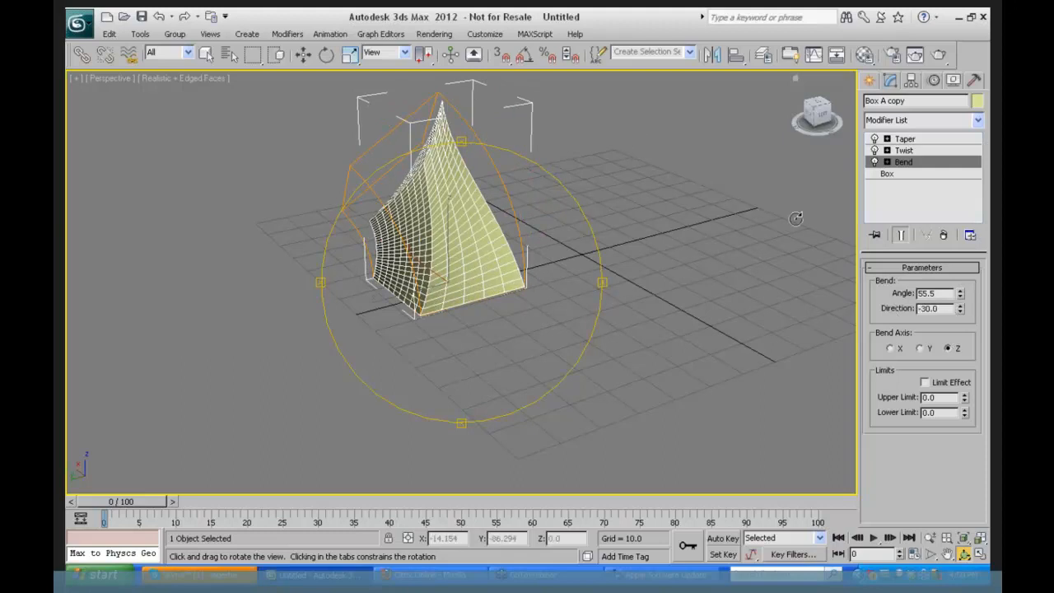
# - Expand the Bend and Twist modifiers to show their sub-levels, and rotate the Bend gizmo slightly
pyautogui.click(886, 162)
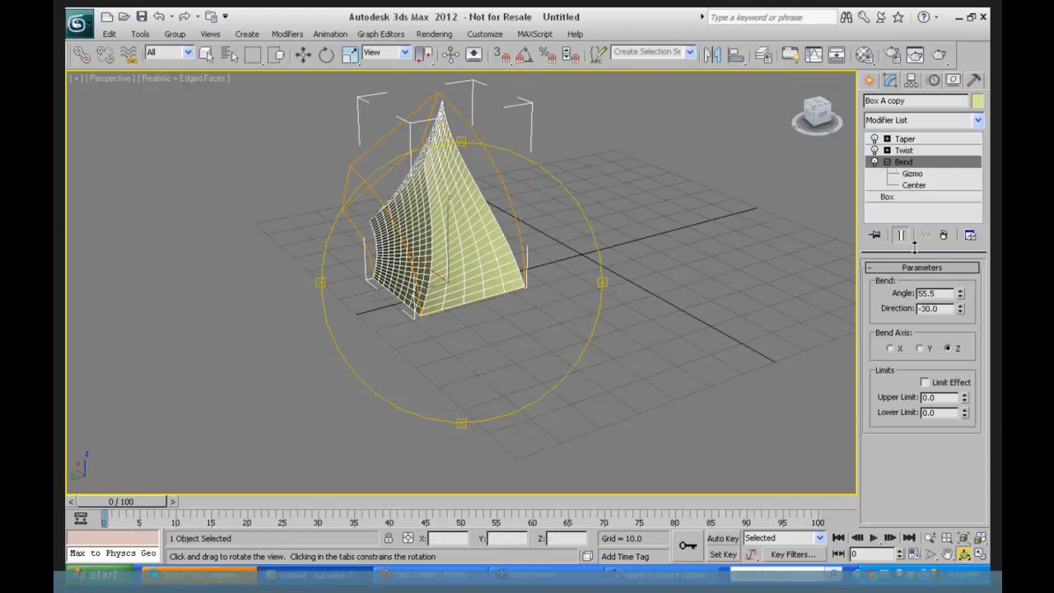
pyautogui.click(887, 151)
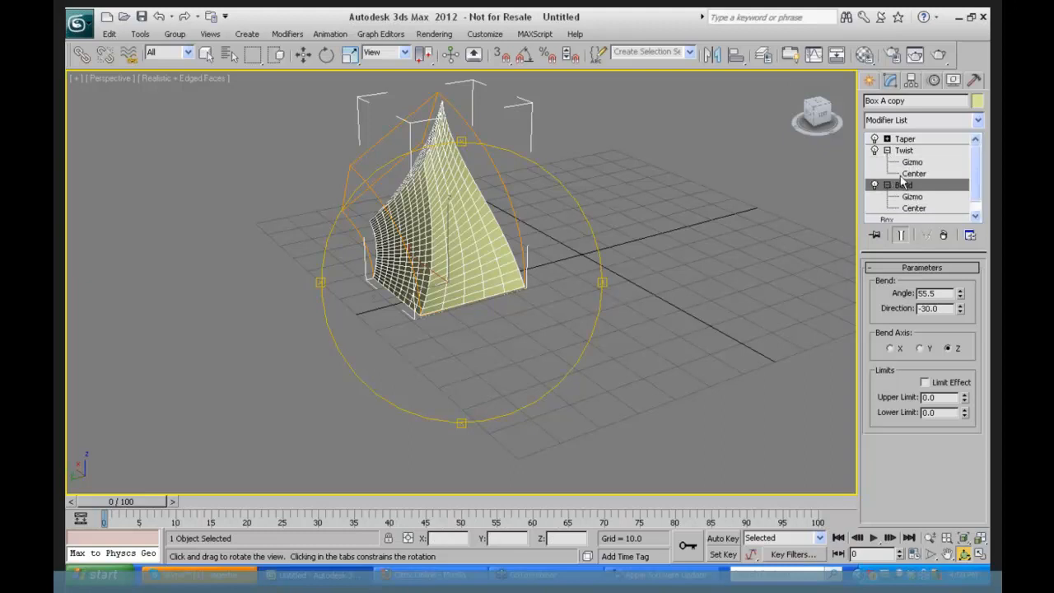
pyautogui.scroll(-1, 953, 201)
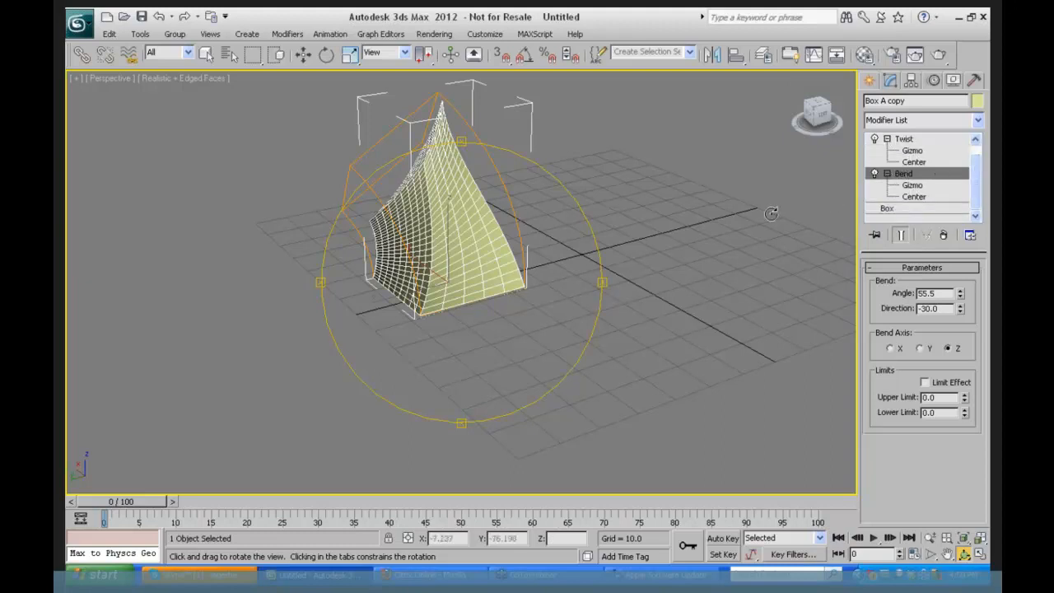
pyautogui.click(912, 188)
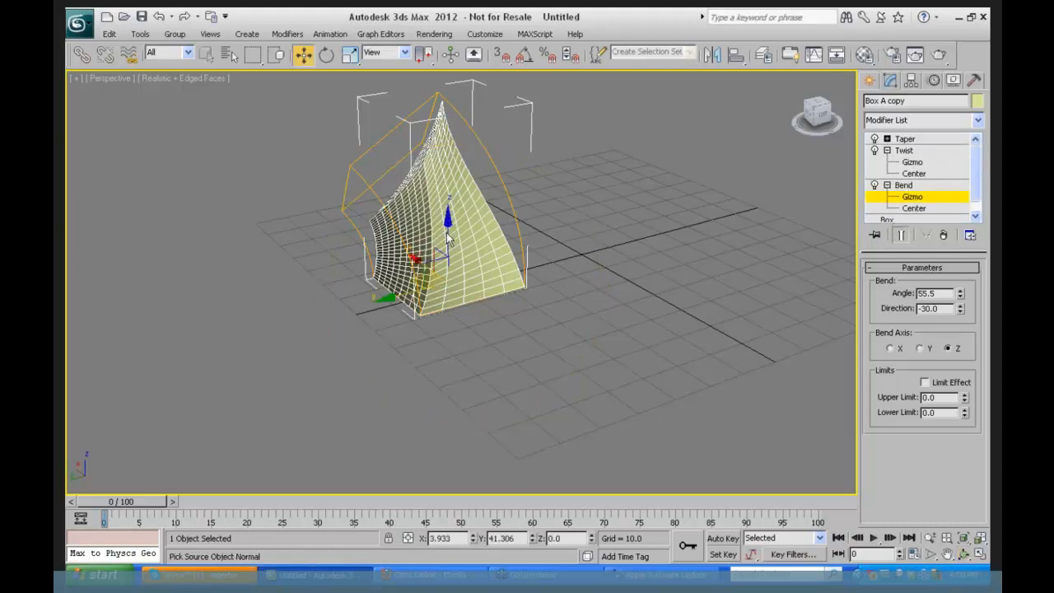
pyautogui.click(326, 54)
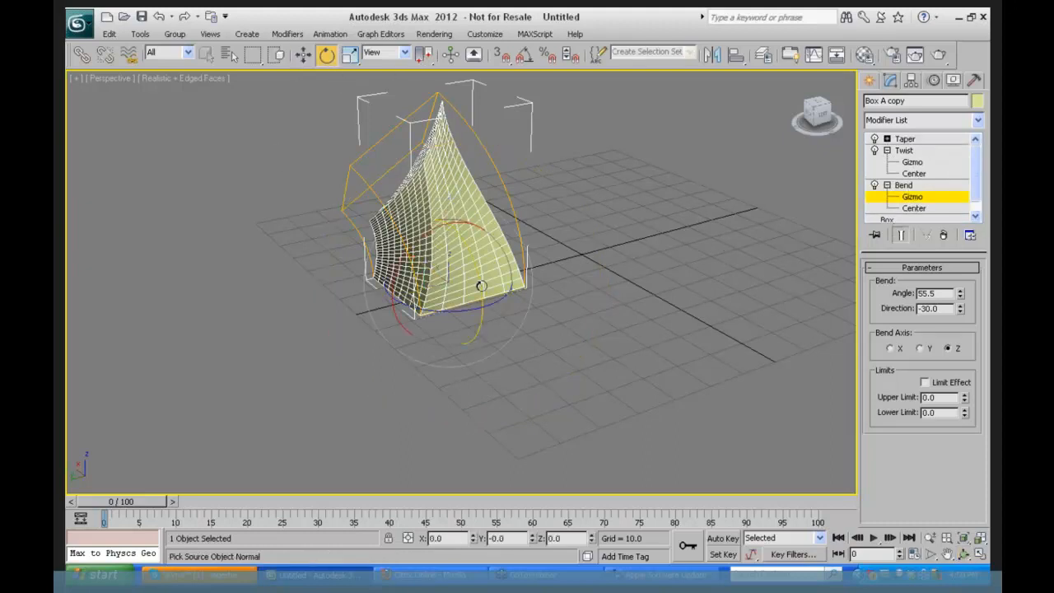
pyautogui.moveTo(473, 258)
pyautogui.mouseDown()
pyautogui.moveTo(472, 354)
pyautogui.moveTo(466, 251)
pyautogui.mouseUp()
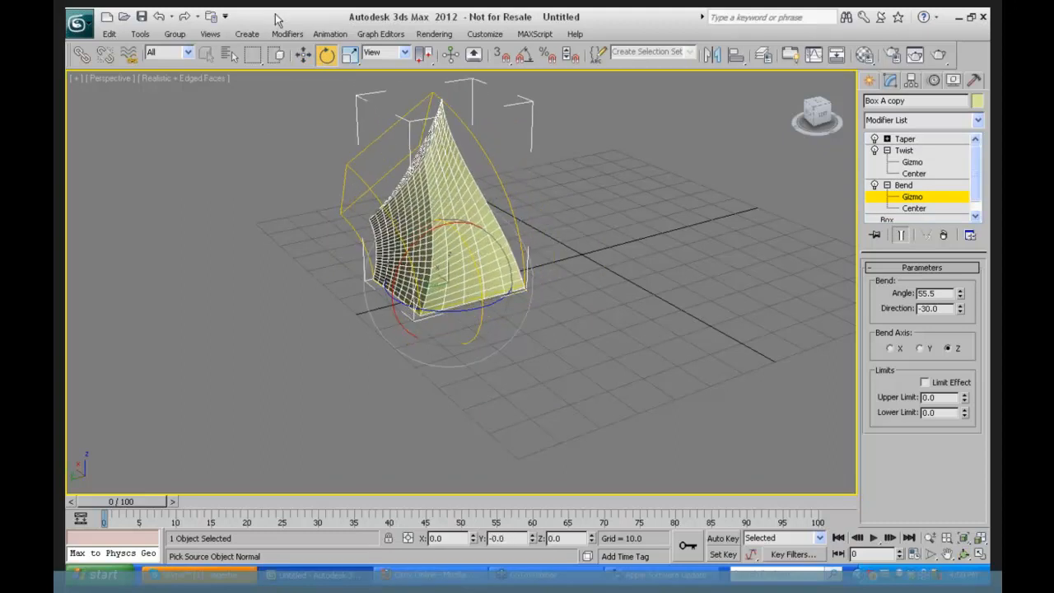
pyautogui.click(302, 54)
pyautogui.moveTo(446, 242)
pyautogui.mouseDown()
pyautogui.moveTo(443, 374)
pyautogui.moveTo(441, 124)
pyautogui.moveTo(421, 370)
pyautogui.moveTo(423, 232)
pyautogui.moveTo(430, 245)
pyautogui.mouseUp()
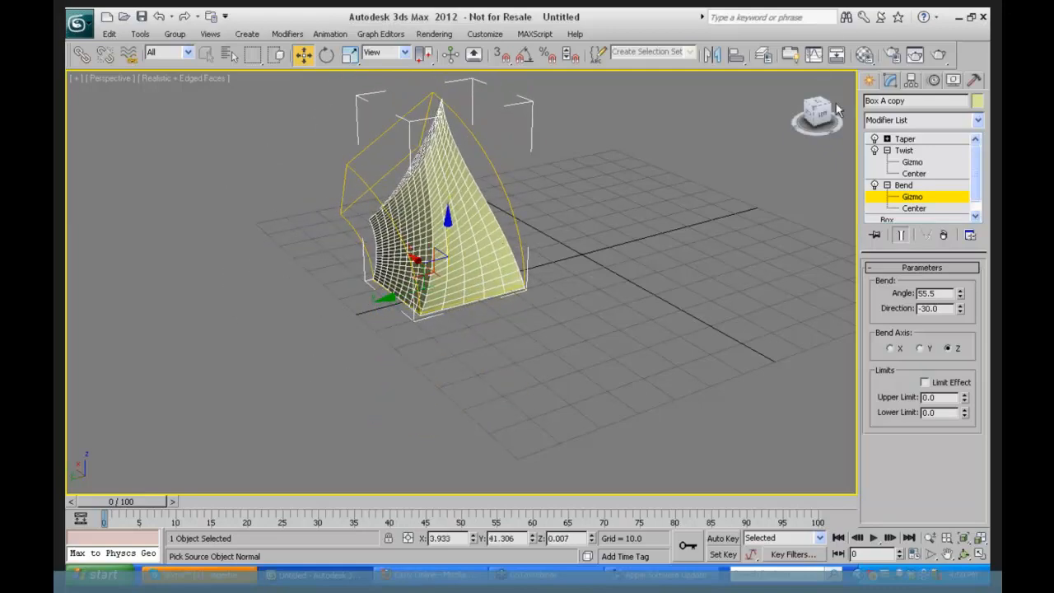
# - Rotate the Taper modifier's gizmo so that the taper leans strongly to one side of the box
pyautogui.click(887, 139)
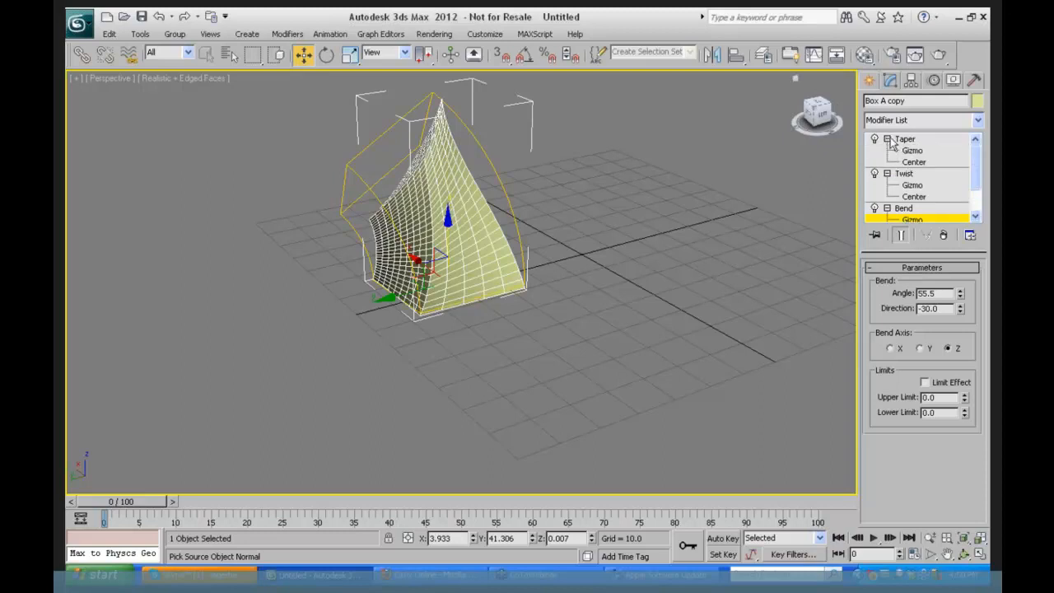
pyautogui.click(911, 150)
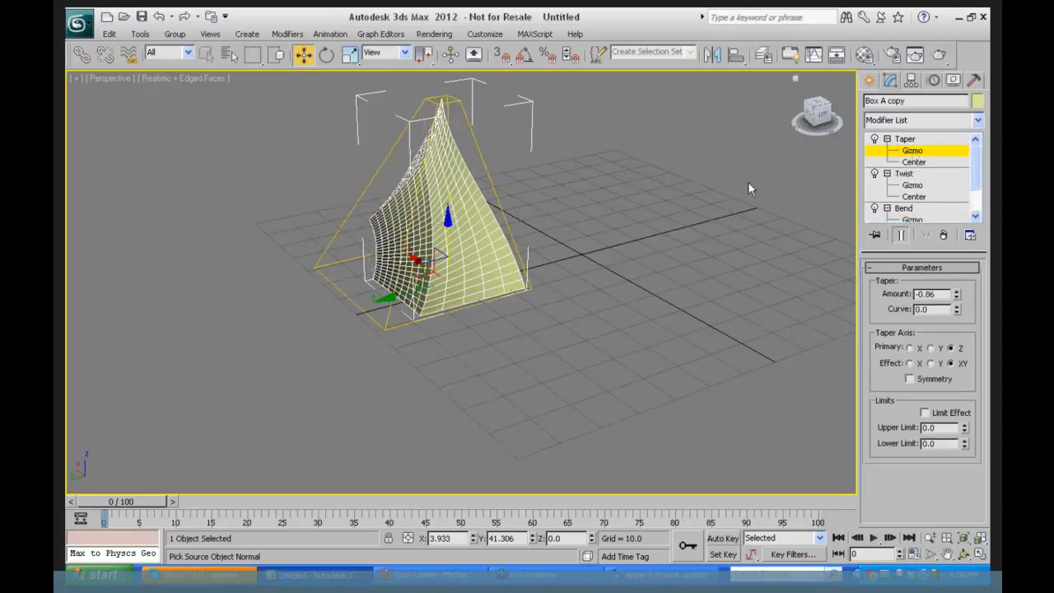
pyautogui.click(329, 57)
pyautogui.moveTo(401, 254); pyautogui.dragTo(388, 151)
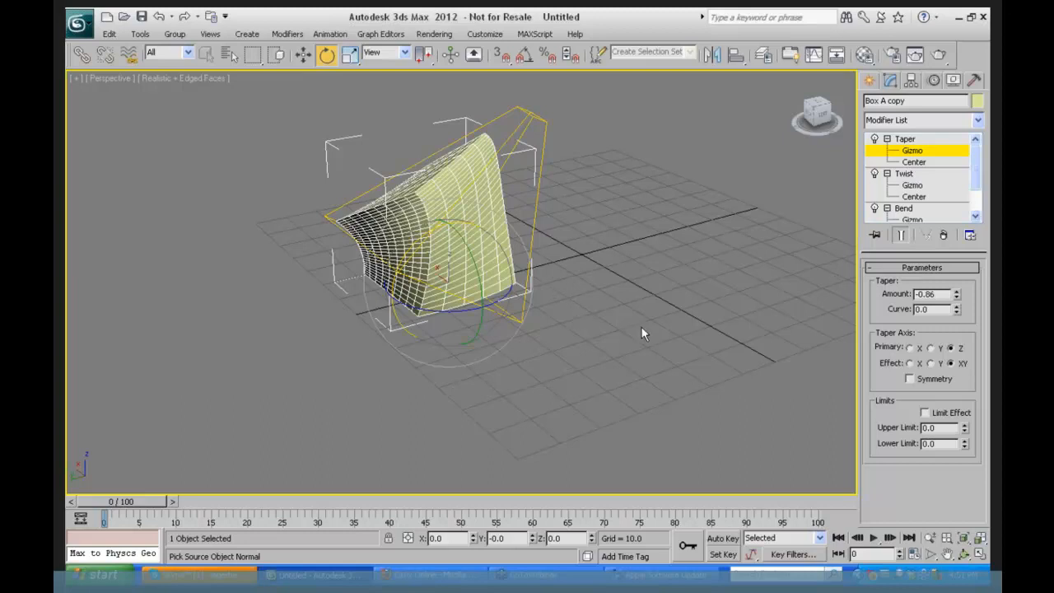
# - Turn on Auto Key mode and collapse the Taper, Twist and Bend entries in the modifier stack
pyautogui.click(722, 538)
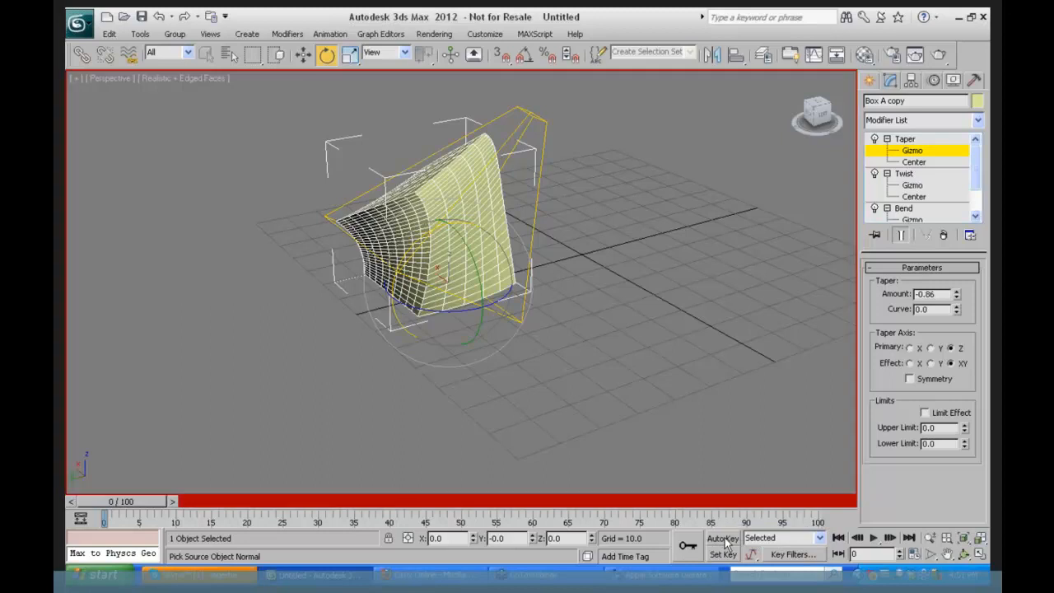
pyautogui.click(874, 140)
pyautogui.click(874, 140)
pyautogui.click(886, 139)
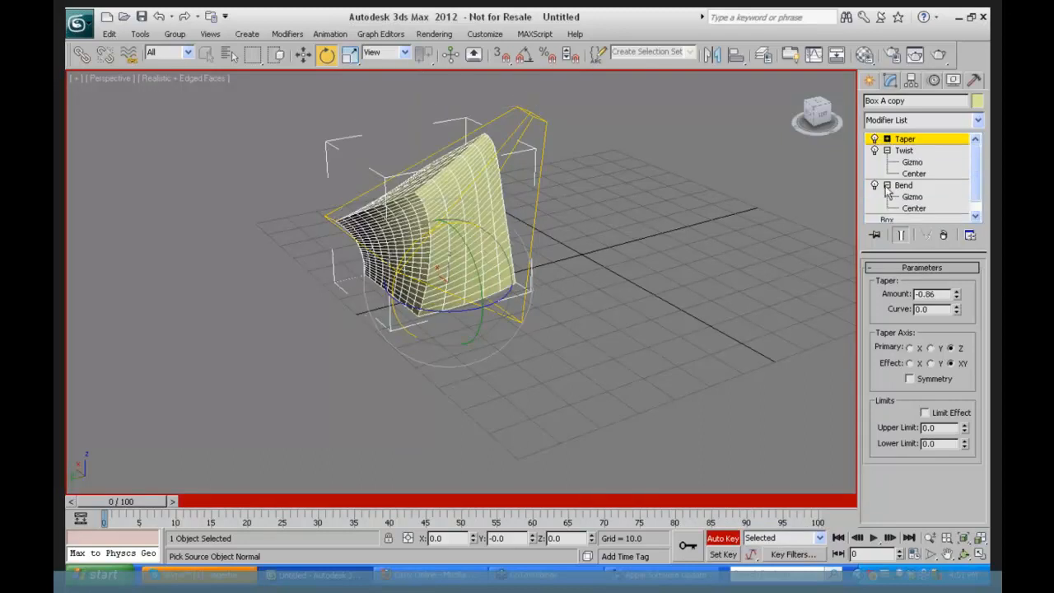
pyautogui.click(886, 151)
pyautogui.click(886, 162)
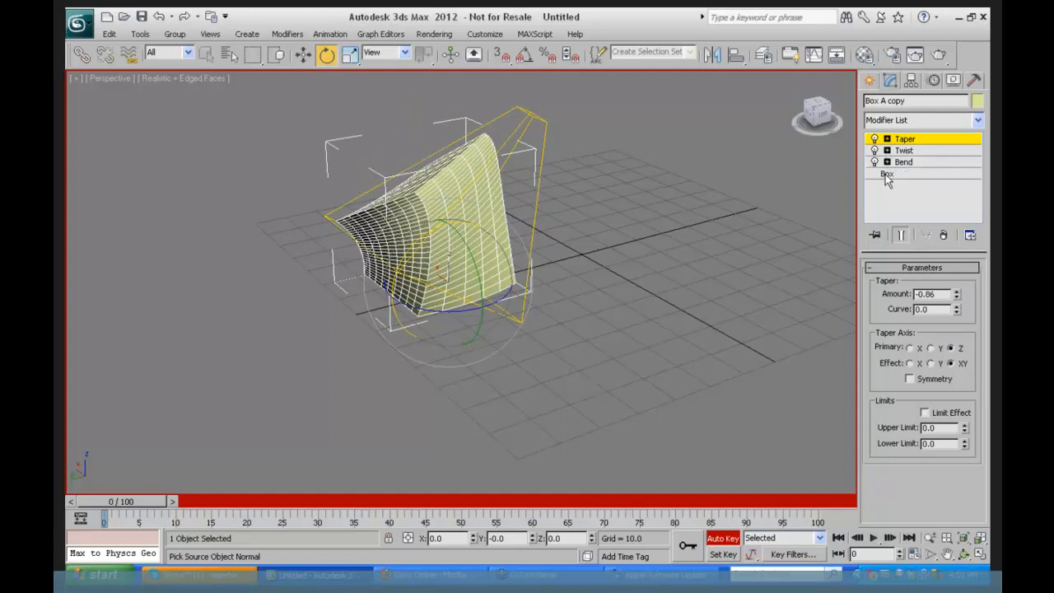
# - Reset the Bend angle, the Twist angle and the Taper amount to 0 at frame 0
pyautogui.click(904, 162)
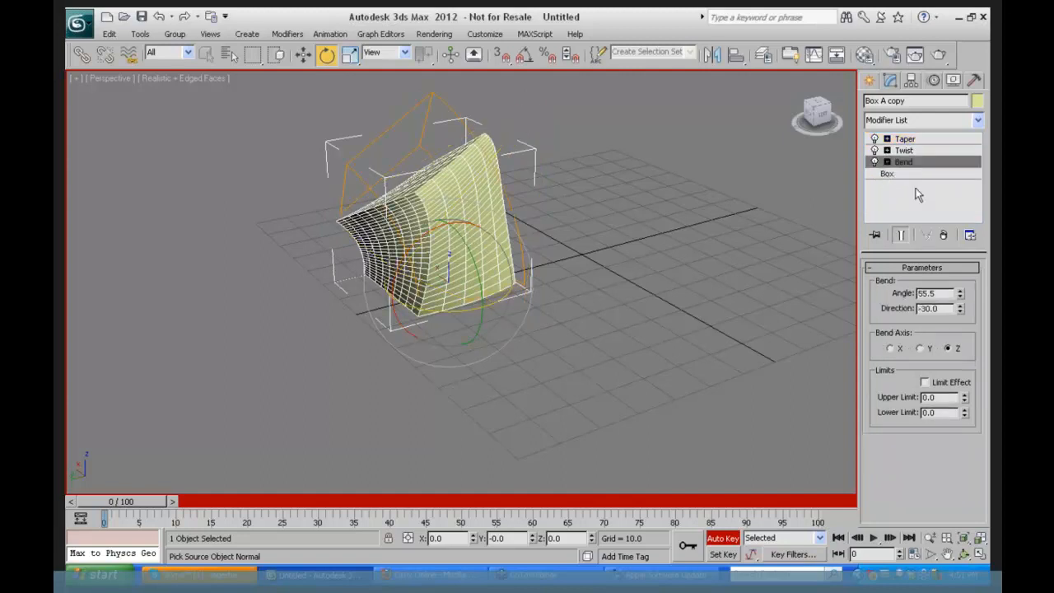
pyautogui.rightClick(960, 295)
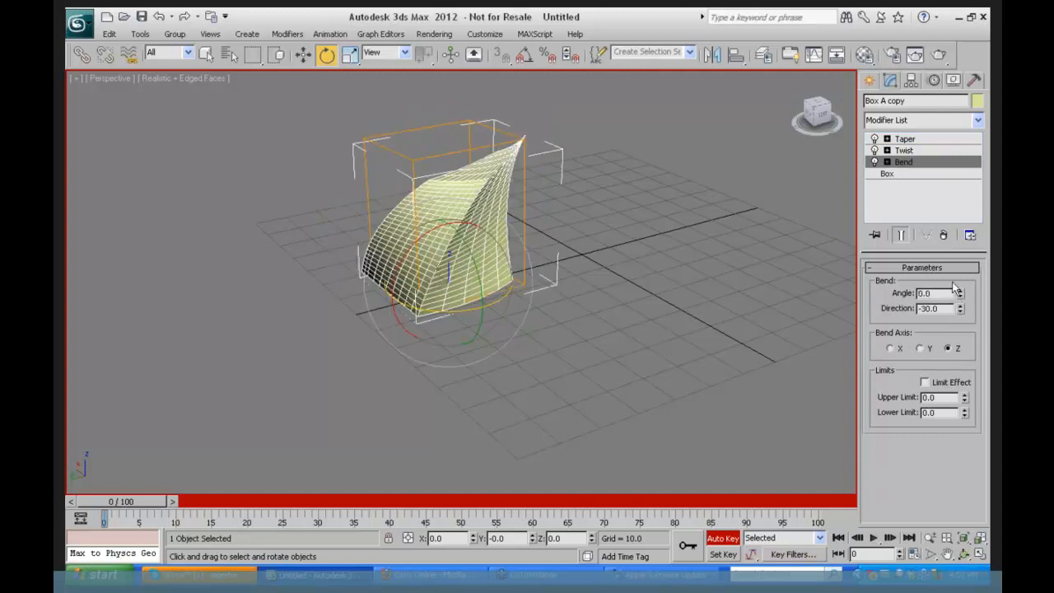
pyautogui.click(903, 151)
pyautogui.rightClick(954, 295)
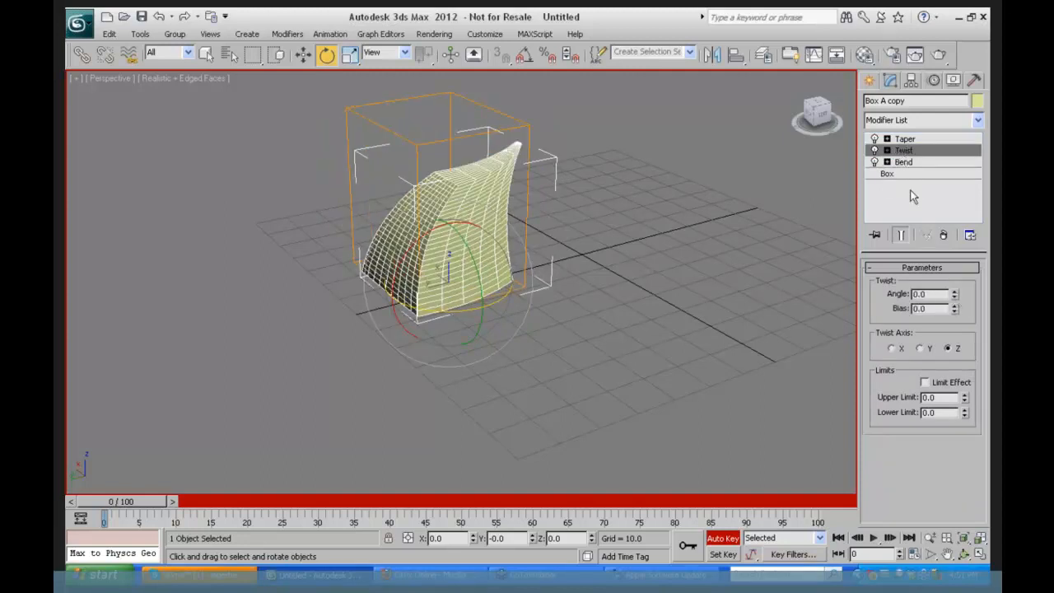
pyautogui.click(902, 139)
pyautogui.rightClick(957, 295)
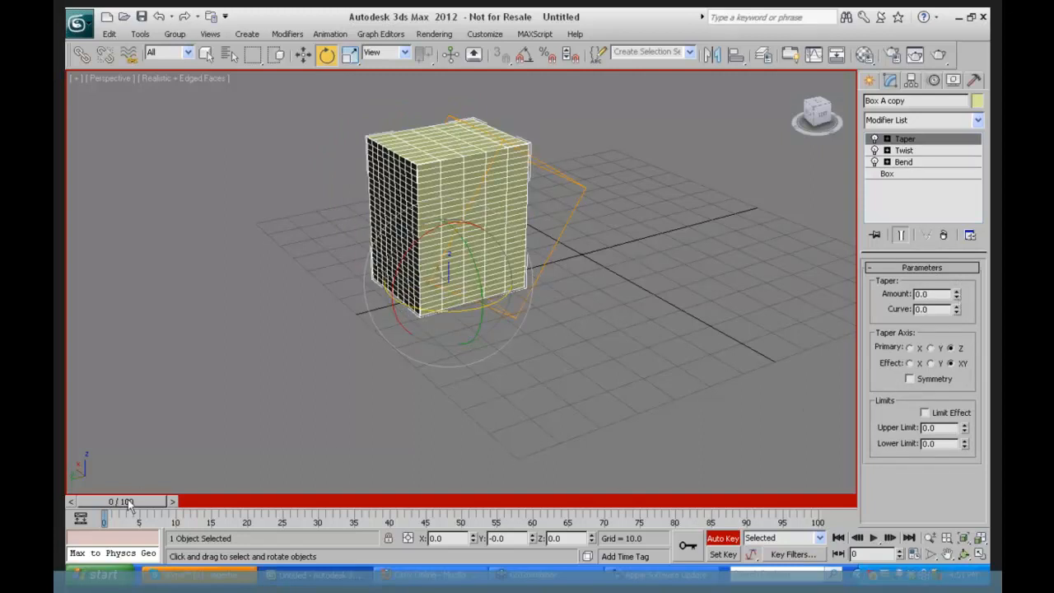
# - Animate the base box at frame 25 by reducing its length to about 9.97 and its width to about 11
pyautogui.moveTo(121, 501); pyautogui.dragTo(290, 502)
pyautogui.press('e')
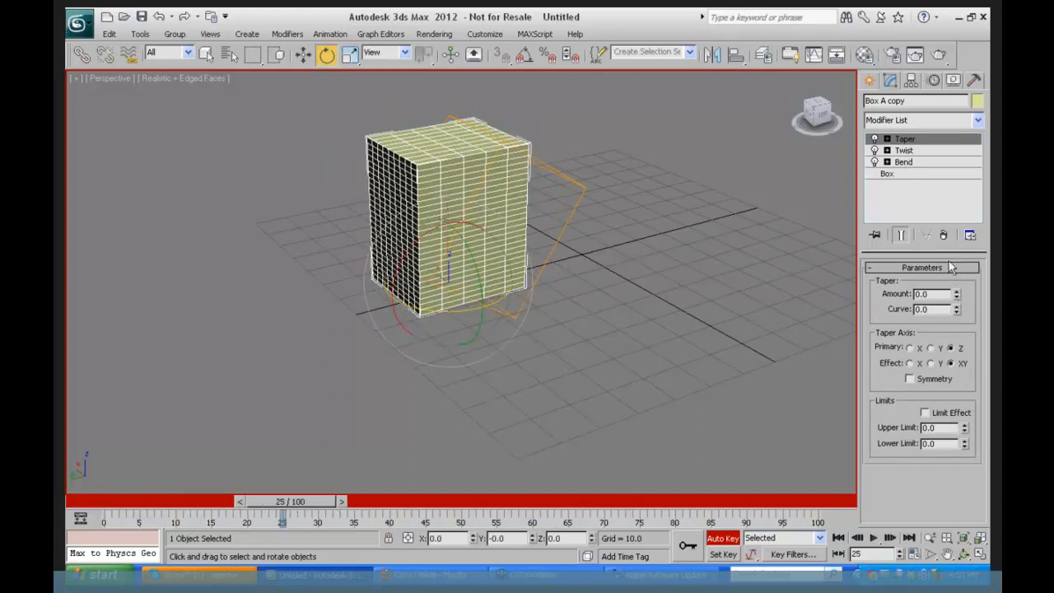
pyautogui.click(902, 162)
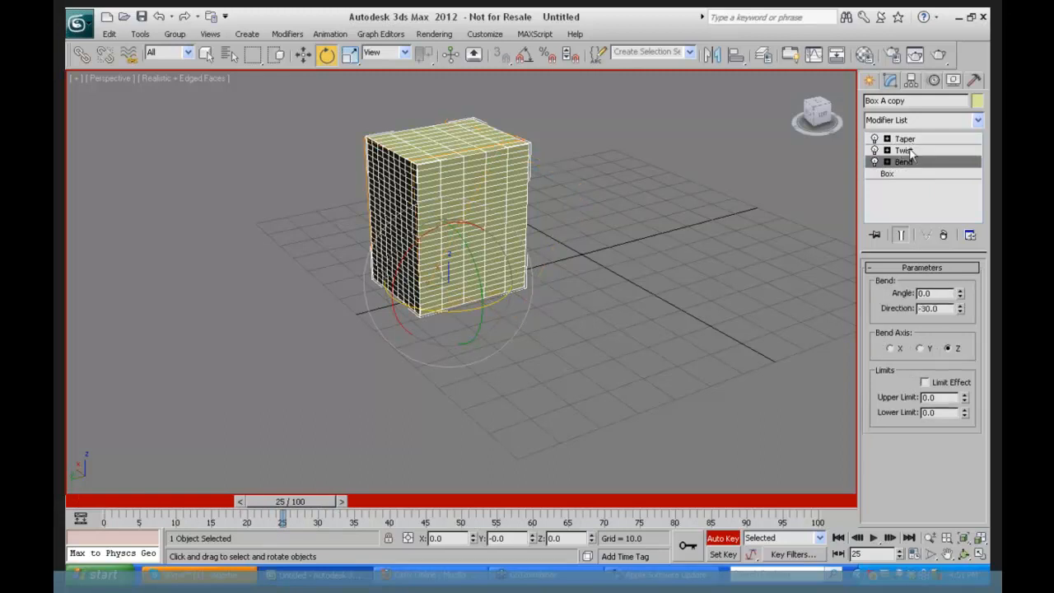
pyautogui.click(888, 175)
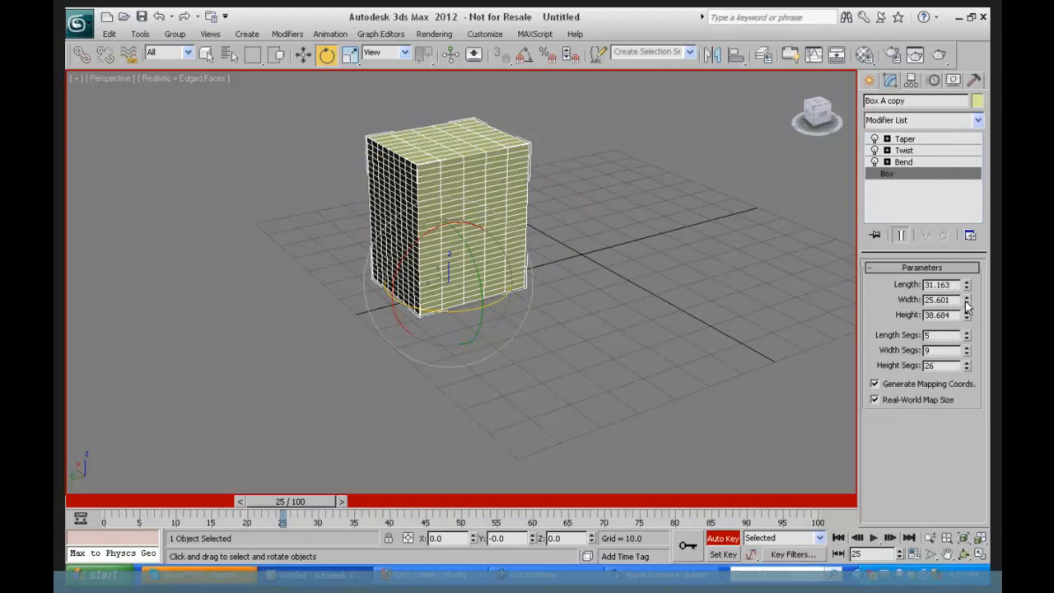
pyautogui.moveTo(964, 300); pyautogui.dragTo(967, 313)
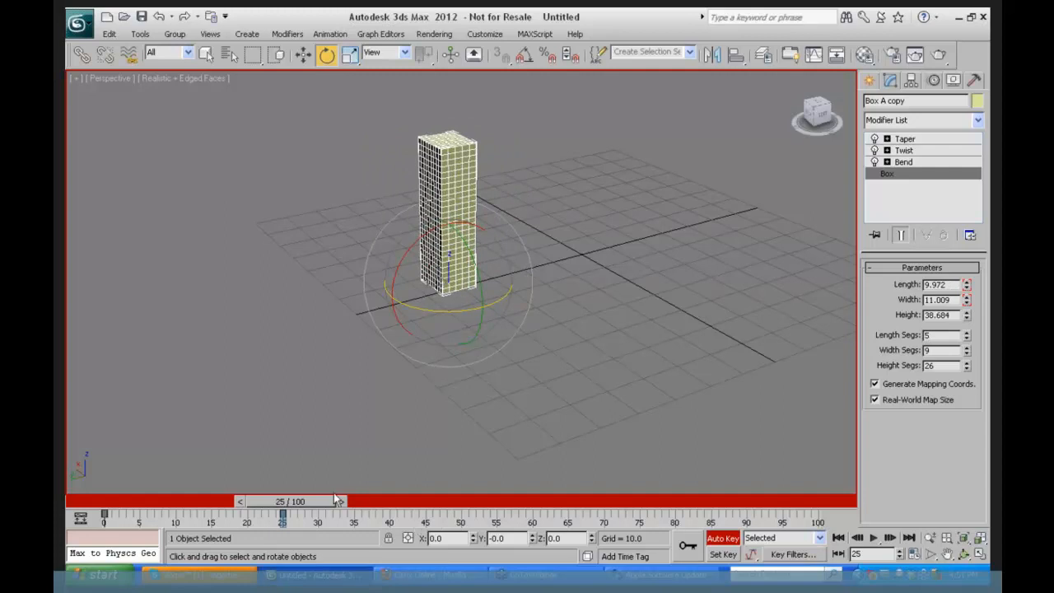
# - Animate the Twist modifier at frame 33 by setting its angle to 172.5
pyautogui.moveTo(337, 499)
pyautogui.mouseDown()
pyautogui.moveTo(137, 504)
pyautogui.moveTo(340, 508)
pyautogui.mouseUp()
pyautogui.press('e')
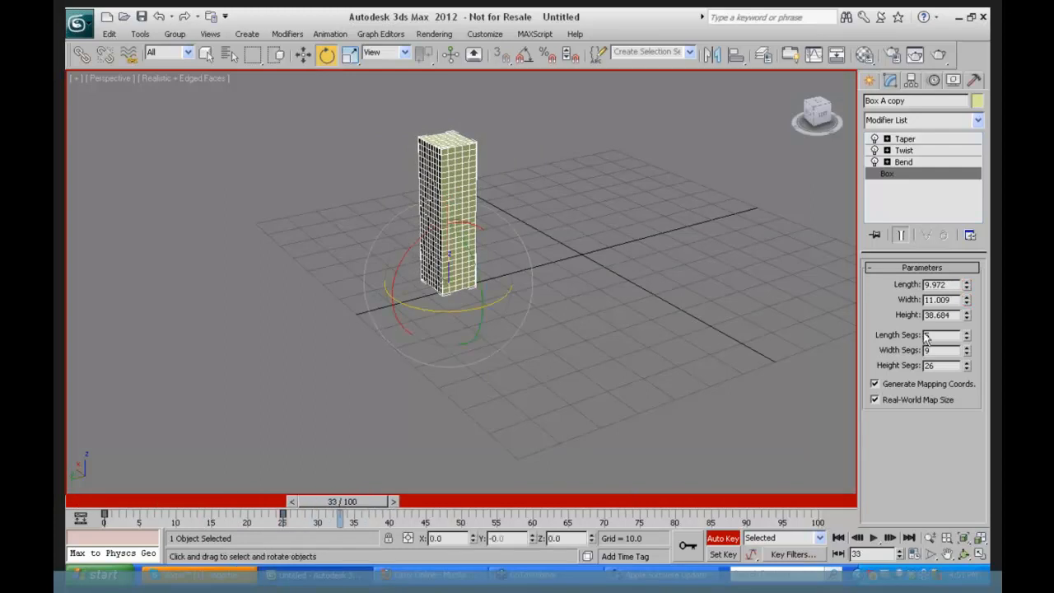
pyautogui.click(906, 150)
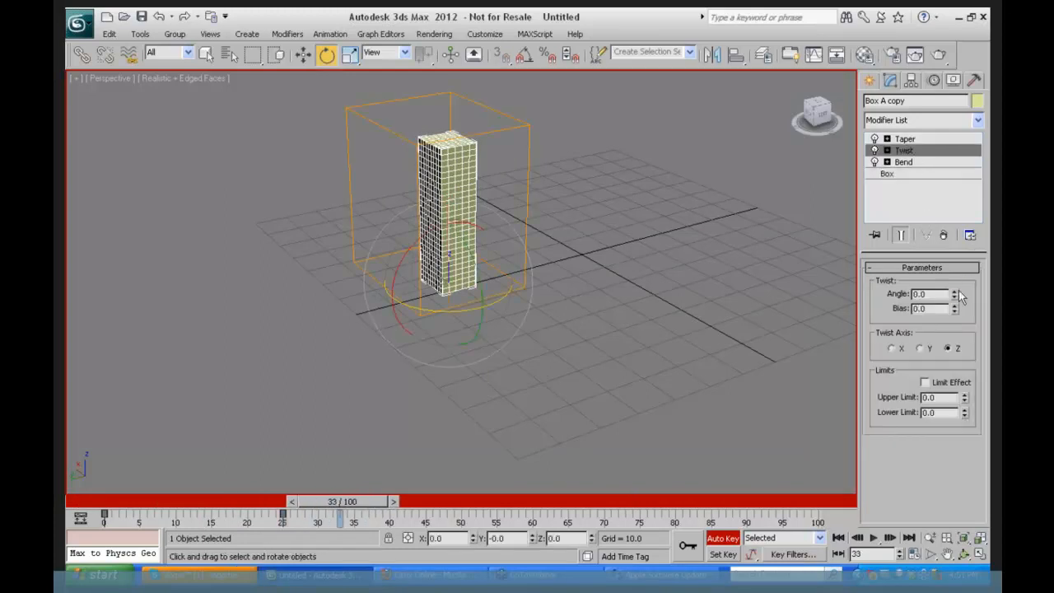
pyautogui.moveTo(954, 289); pyautogui.dragTo(954, 276)
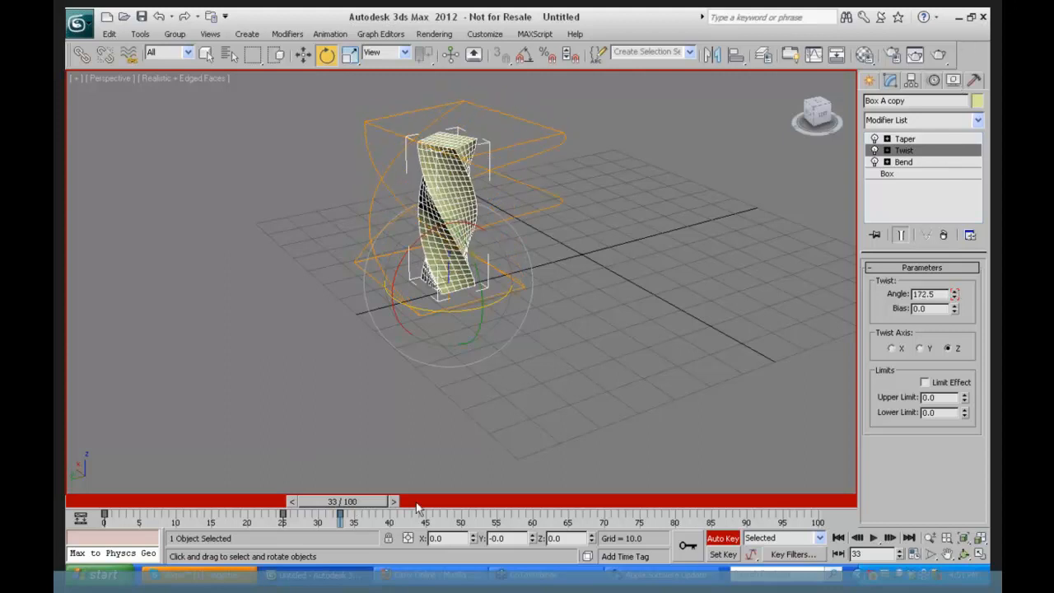
# - Animate the Taper modifier at frame 50 by setting its amount to 1.3
pyautogui.moveTo(416, 508); pyautogui.dragTo(459, 502)
pyautogui.click(904, 140)
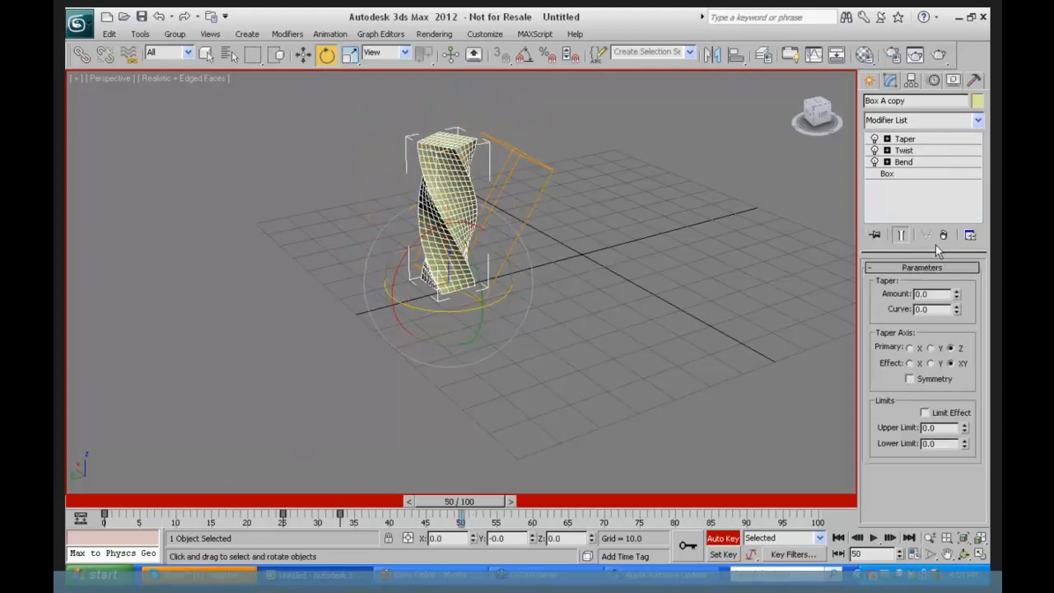
pyautogui.moveTo(957, 294); pyautogui.dragTo(958, 280)
# - Animate the Bend modifier at frame 64 by setting its angle to 101.5
pyautogui.moveTo(480, 501); pyautogui.dragTo(574, 499)
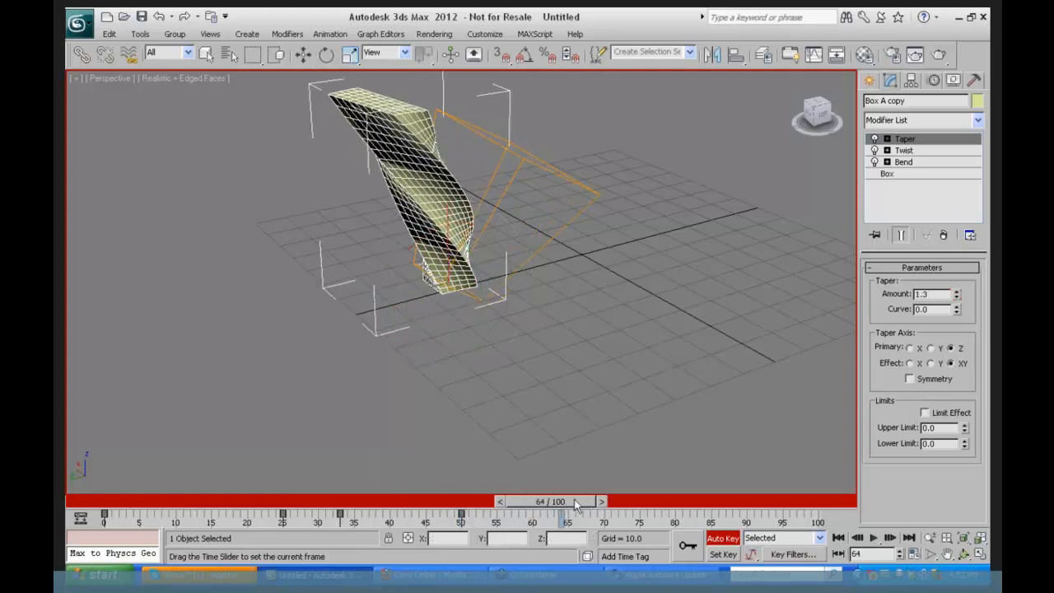
pyautogui.click(903, 161)
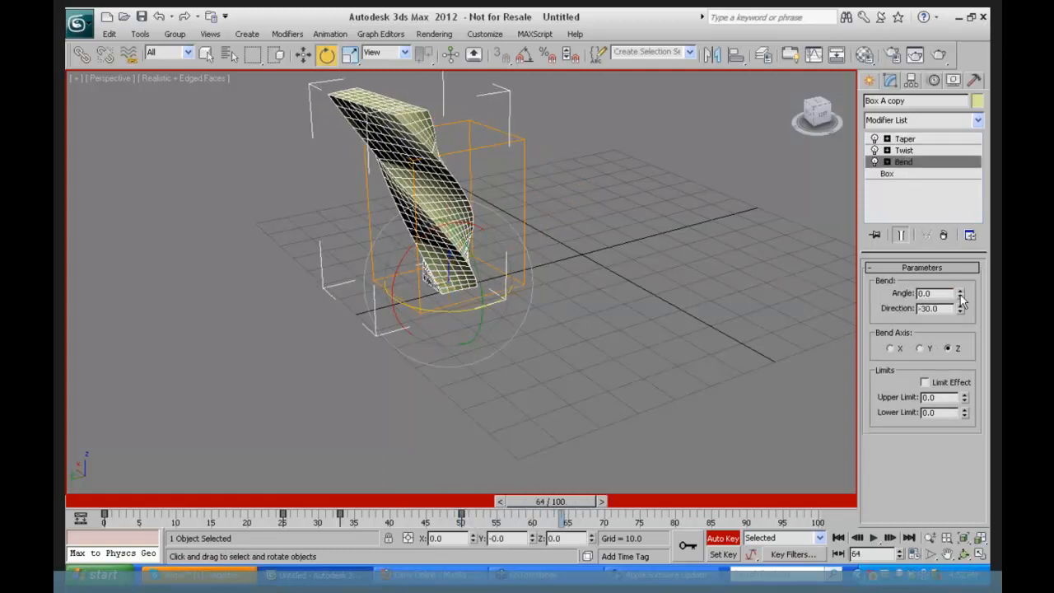
pyautogui.moveTo(960, 294); pyautogui.dragTo(955, 249)
# - Play the animation from the first frame to review the keyed deformations, and stop the playback
pyautogui.click(838, 537)
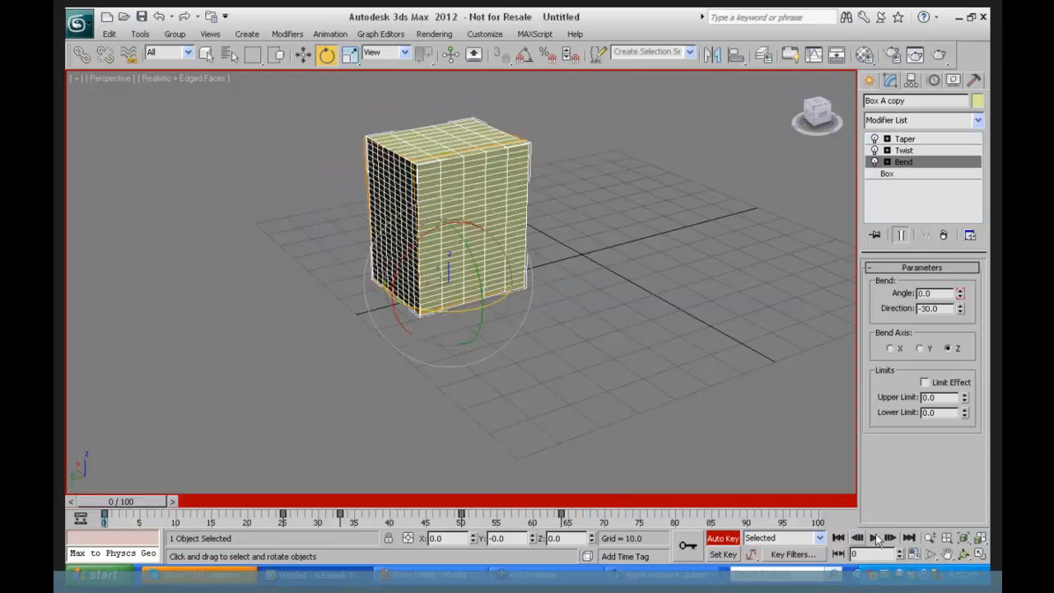
pyautogui.click(873, 538)
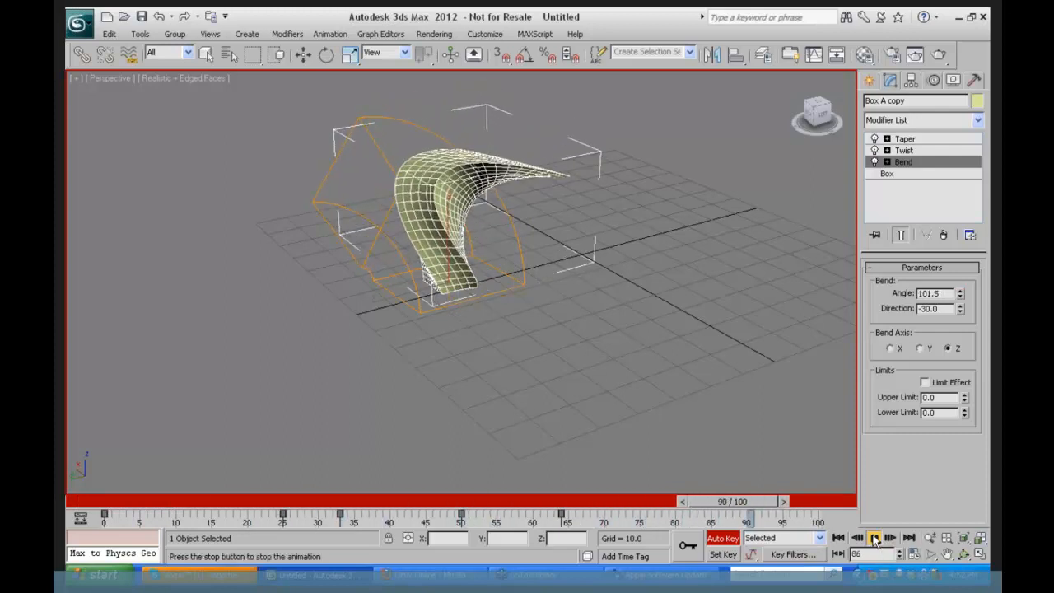
pyautogui.click(874, 537)
# - Return to frame 0 and set the base box's length, width and height segments to 1
pyautogui.moveTo(731, 501); pyautogui.dragTo(84, 529)
pyautogui.press('e')
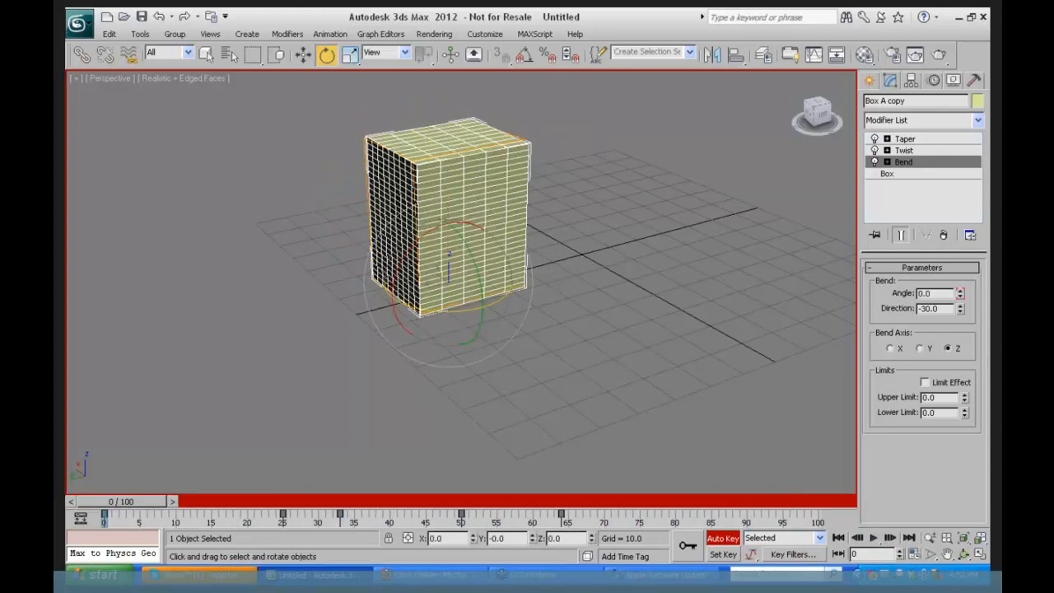
pyautogui.click(885, 175)
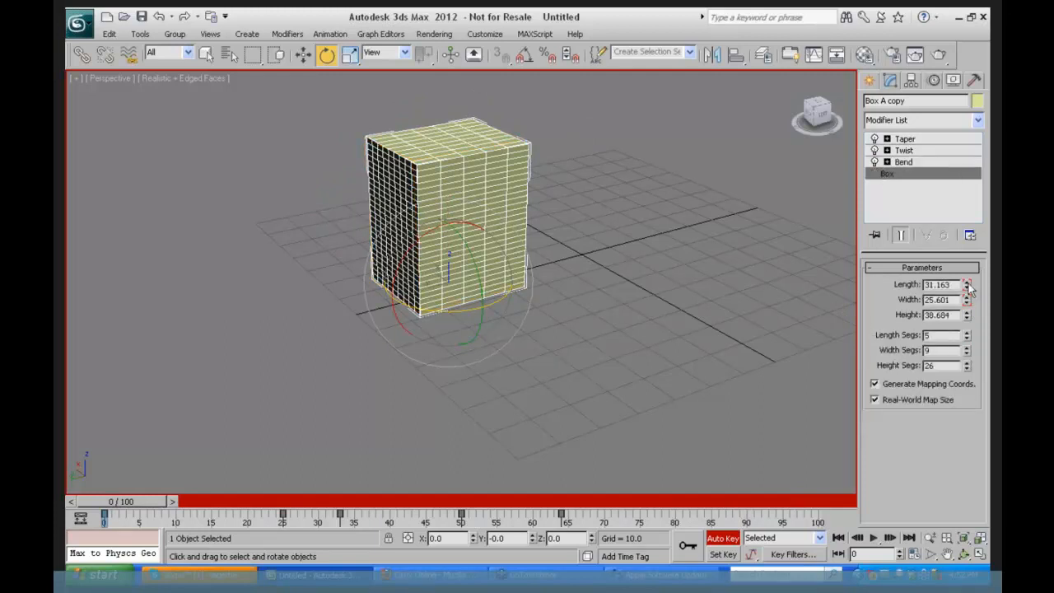
pyautogui.rightClick(966, 335)
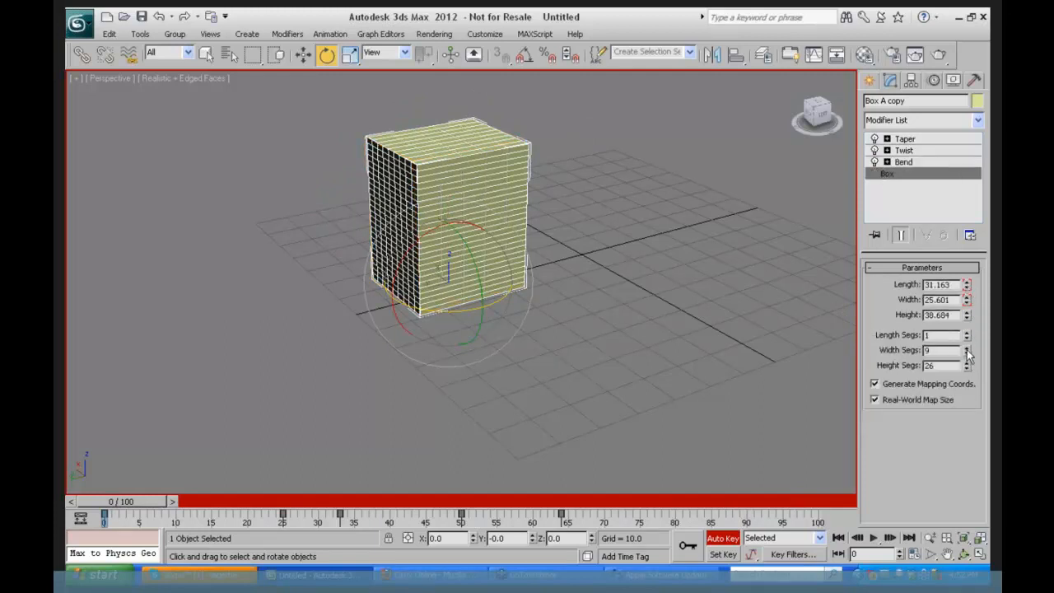
pyautogui.rightClick(966, 349)
pyautogui.rightClick(966, 366)
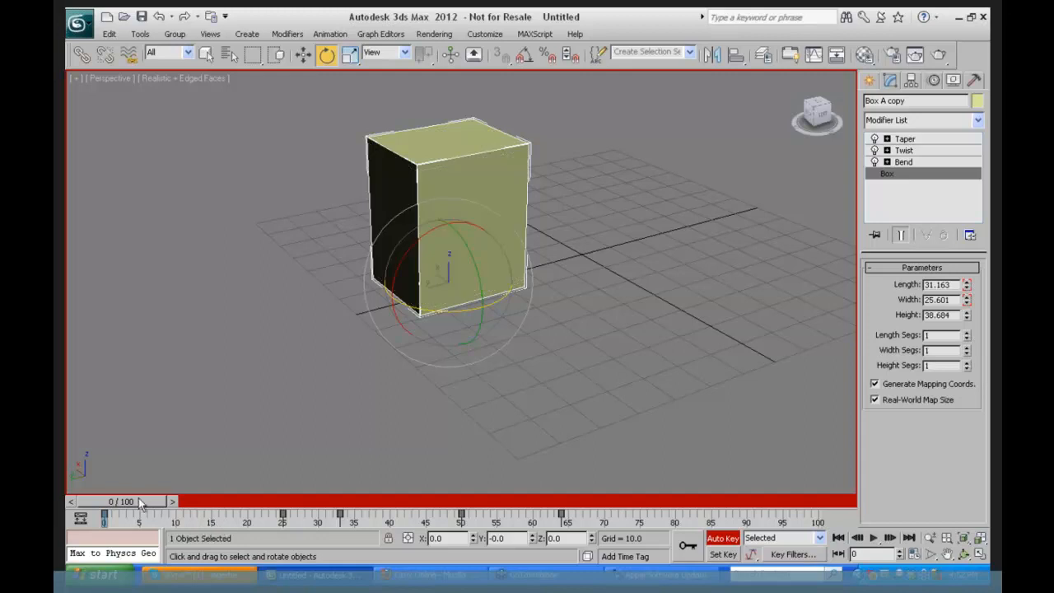
# - Animate the base box's segments at frame 24 with 8 length, 8 width and 12 height segments
pyautogui.moveTo(138, 501); pyautogui.dragTo(304, 506)
pyautogui.press('e')
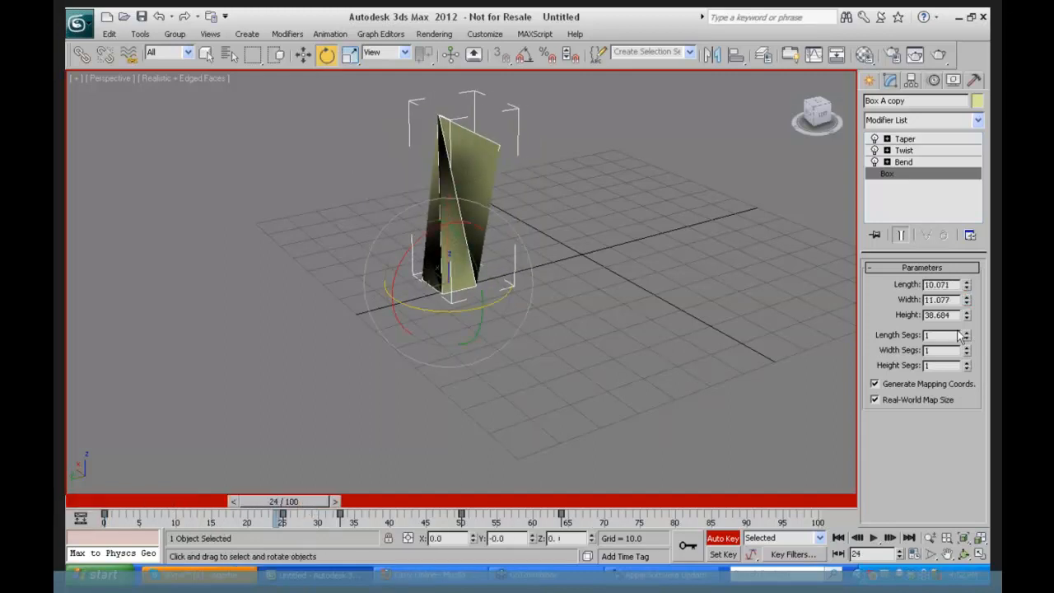
pyautogui.moveTo(967, 336); pyautogui.dragTo(970, 309)
pyautogui.moveTo(967, 366); pyautogui.dragTo(970, 328)
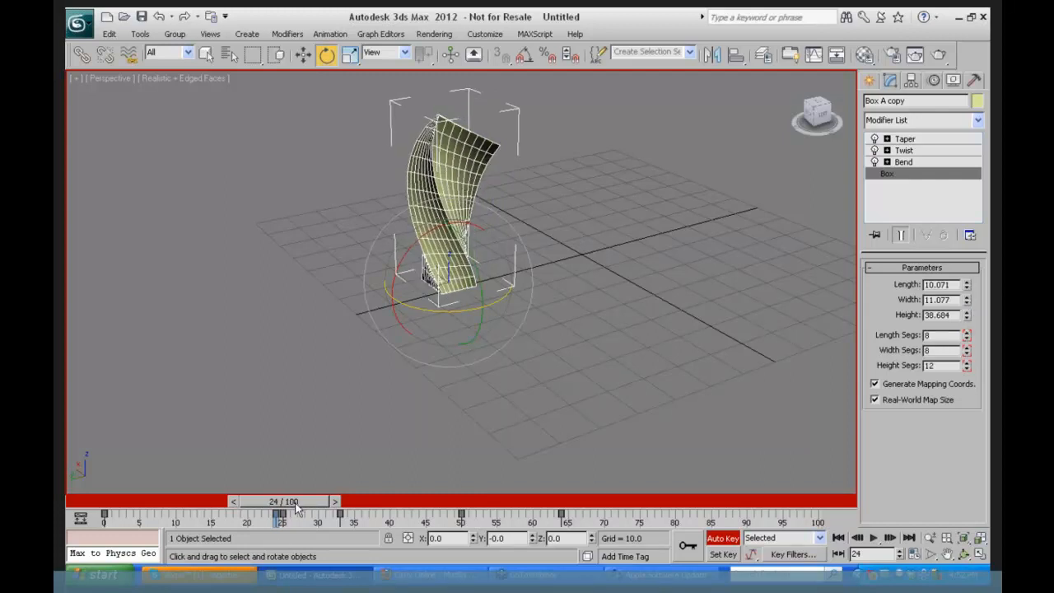
# - Return to frame 0 and turn off Auto Key mode
pyautogui.moveTo(290, 504); pyautogui.dragTo(135, 520)
pyautogui.press('e')
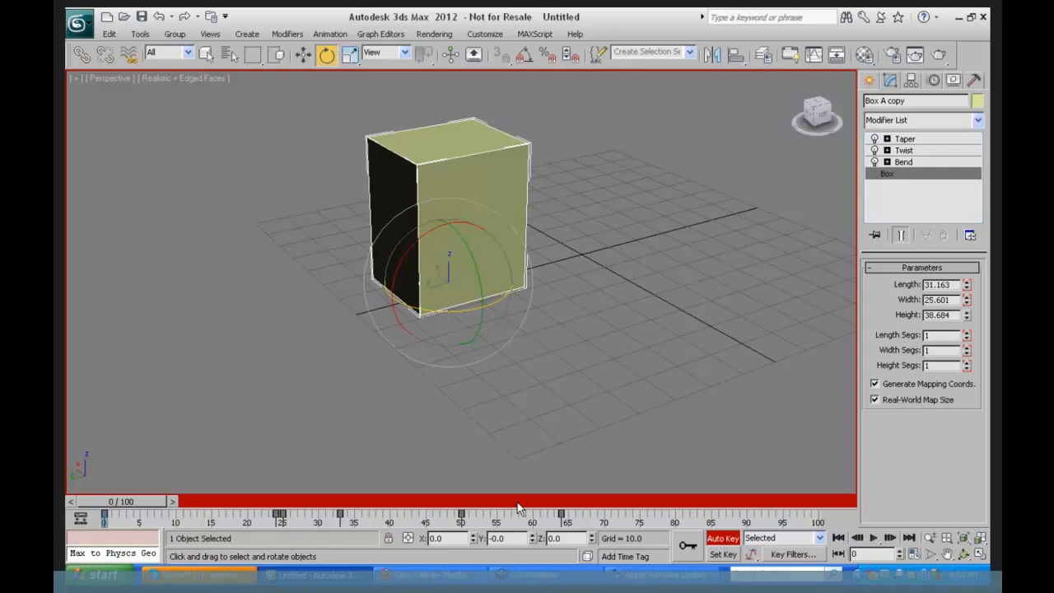
pyautogui.click(722, 538)
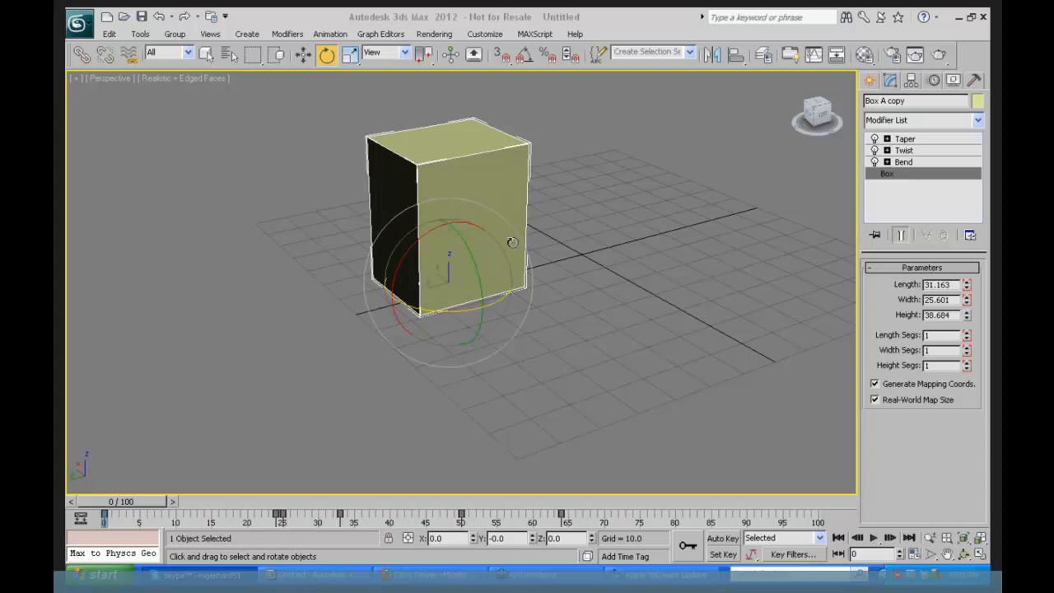
# - Create a small box about 15.9 long, 12.1 wide and 17.6 high to one side of the animated box
pyautogui.click(869, 80)
pyautogui.click(874, 104)
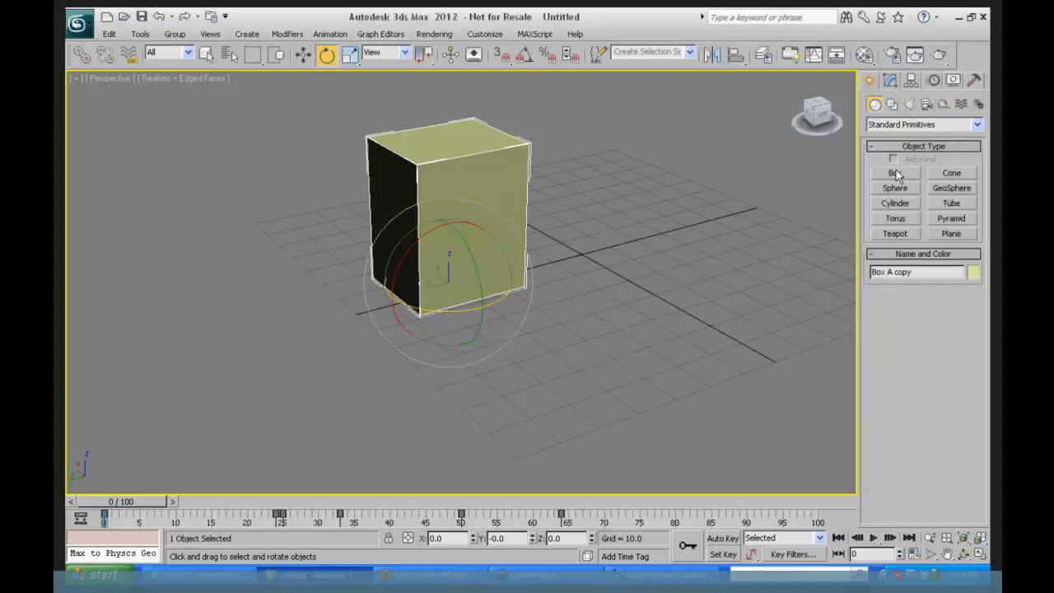
pyautogui.click(895, 173)
pyautogui.moveTo(750, 272); pyautogui.dragTo(745, 295)
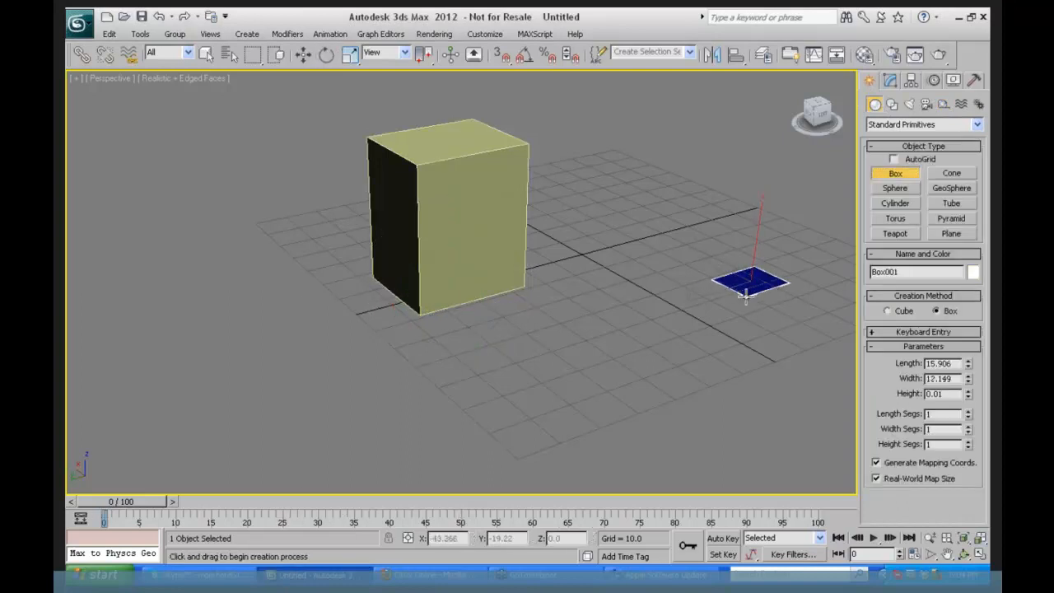
pyautogui.click(746, 228)
# - Change the new small box's object colour to light orange
pyautogui.click(973, 272)
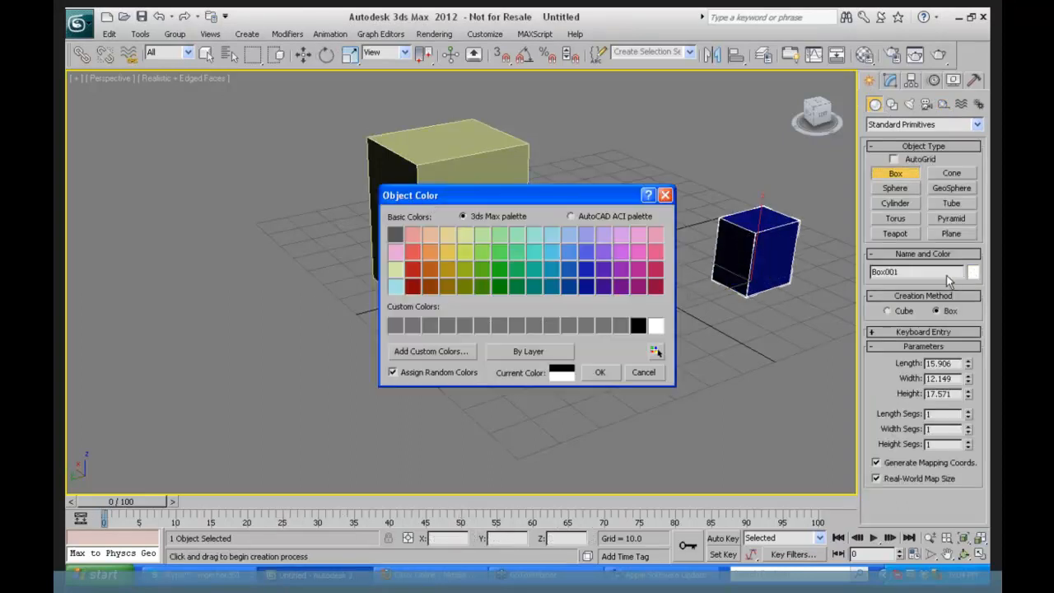
pyautogui.click(431, 233)
pyautogui.click(599, 372)
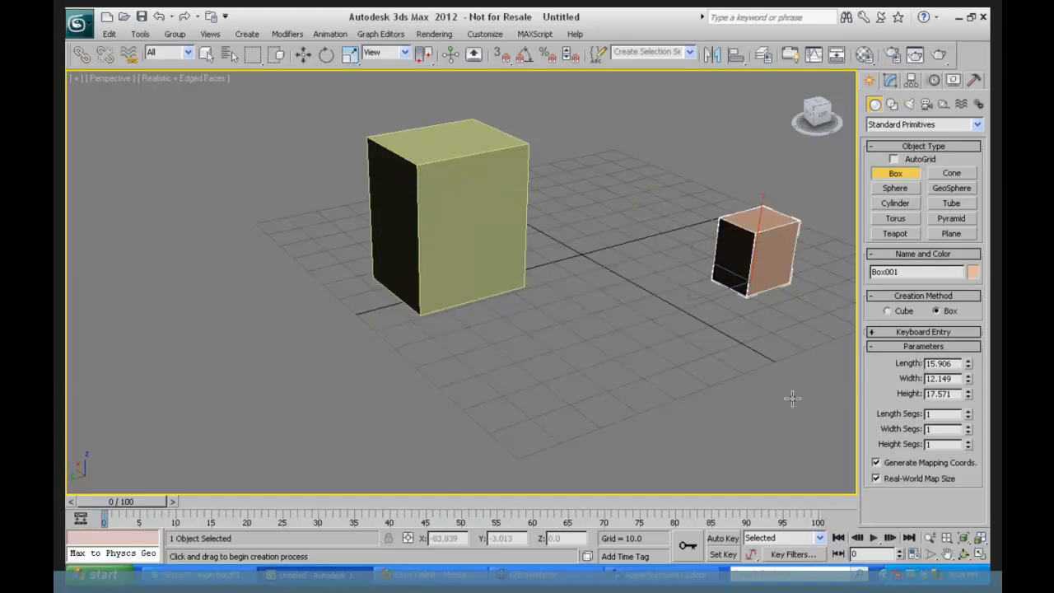
# - Turn on Auto Key, animate the small box's move along Y to about 59.94 at frame 25, and scrub back to frame 0
pyautogui.click(303, 55)
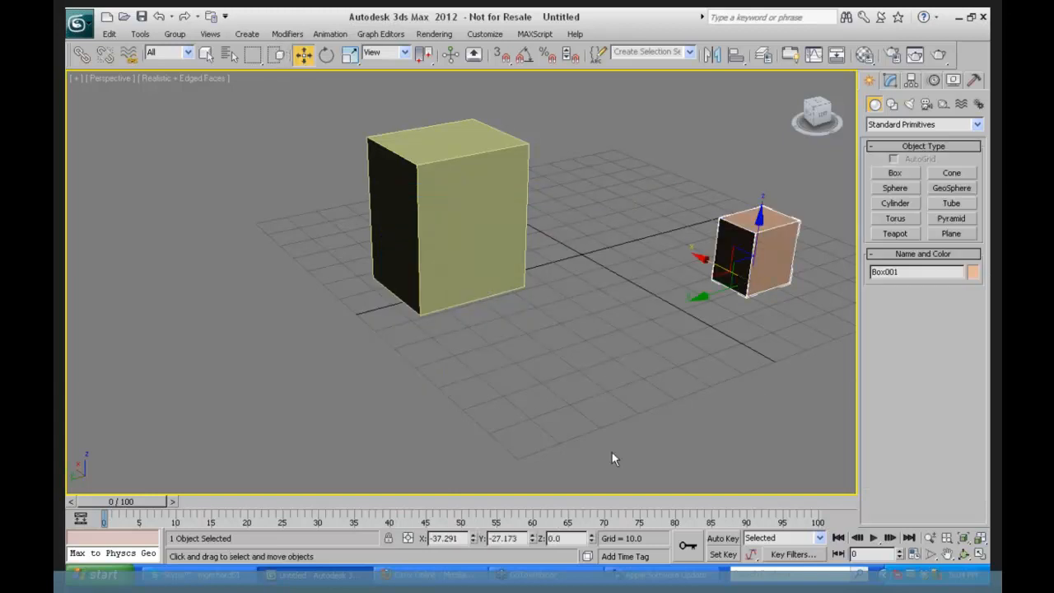
pyautogui.click(721, 538)
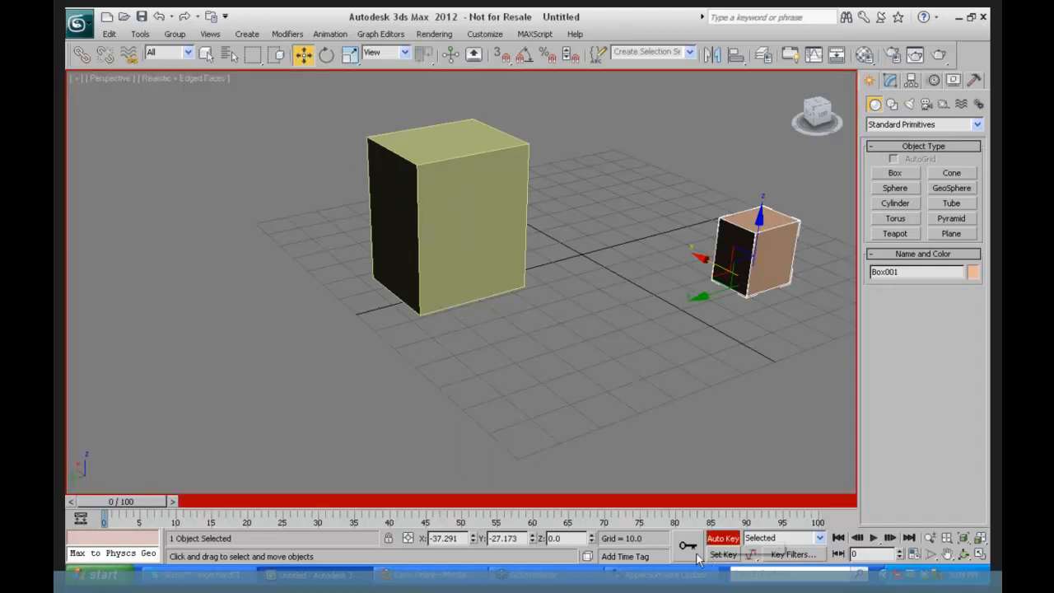
pyautogui.moveTo(115, 503); pyautogui.dragTo(289, 502)
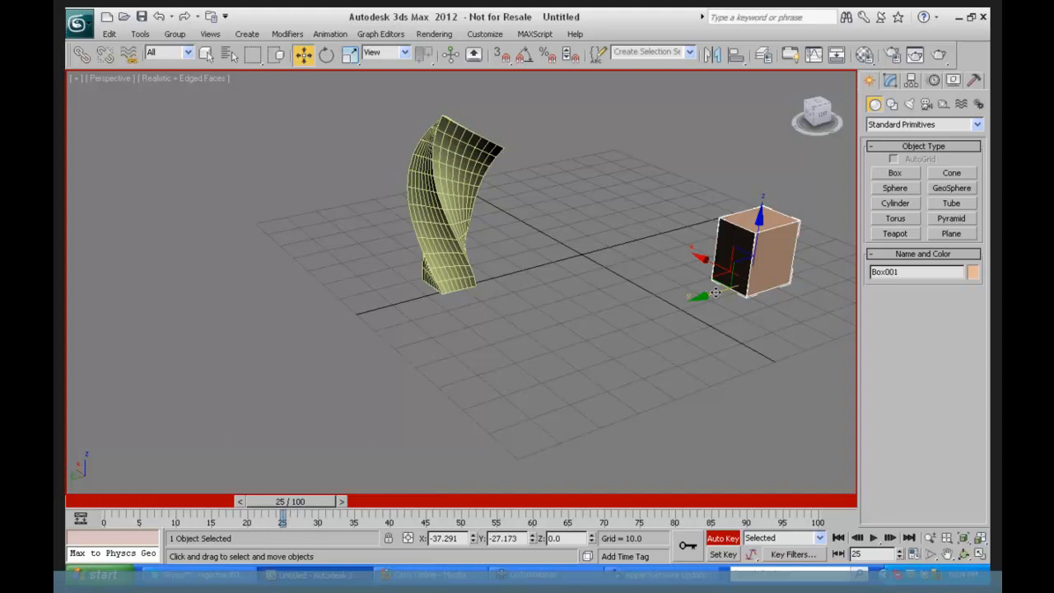
pyautogui.moveTo(715, 293); pyautogui.dragTo(449, 403)
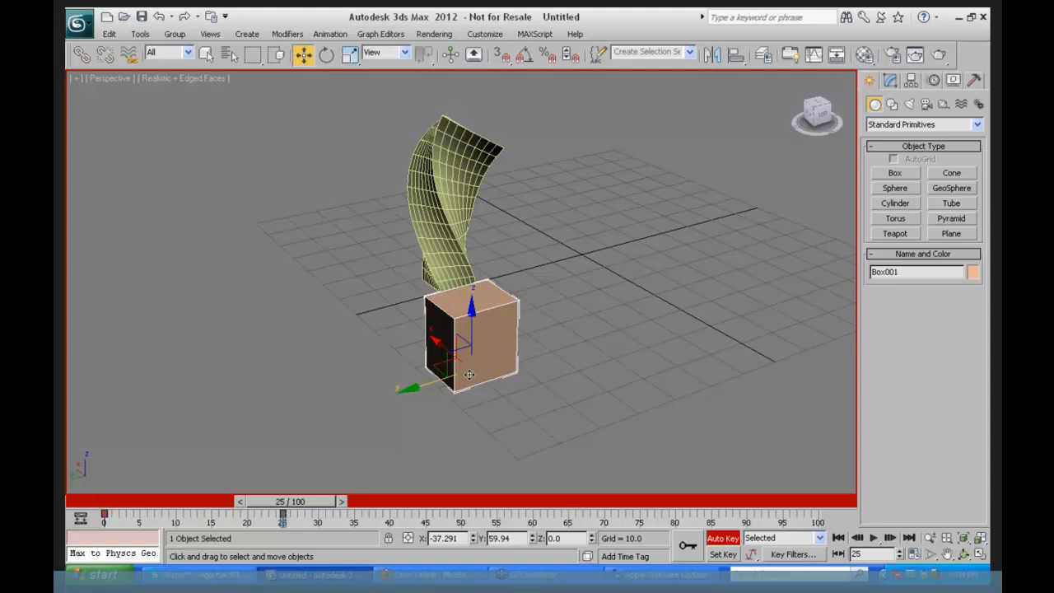
pyautogui.moveTo(309, 503); pyautogui.dragTo(115, 461)
pyautogui.press('w')
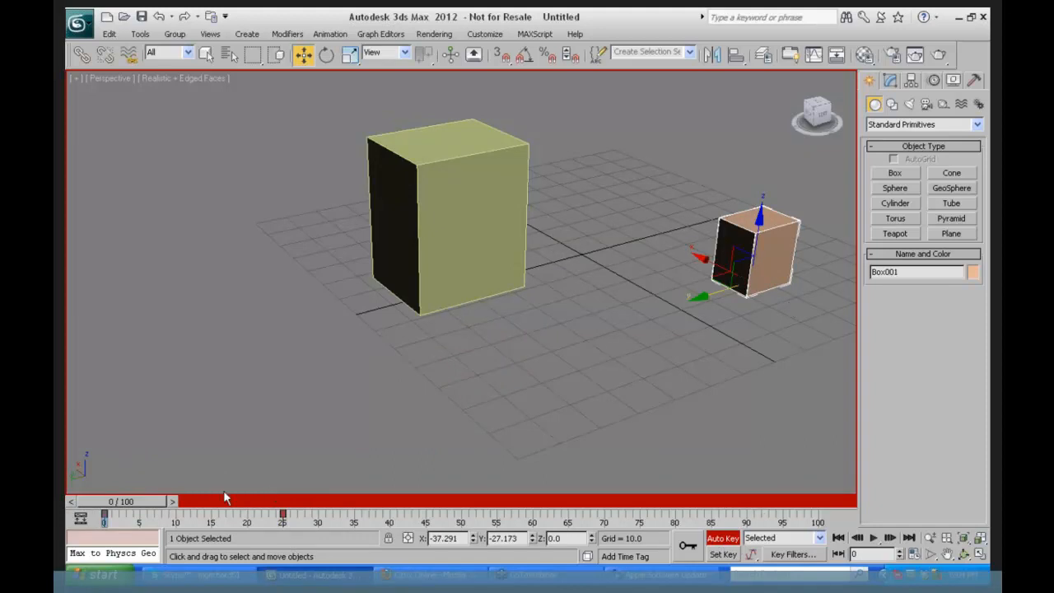
# - Add a Twist modifier to the small box at frame 40 and animate its angle to 112
pyautogui.moveTo(137, 503); pyautogui.dragTo(388, 503)
pyautogui.press('w')
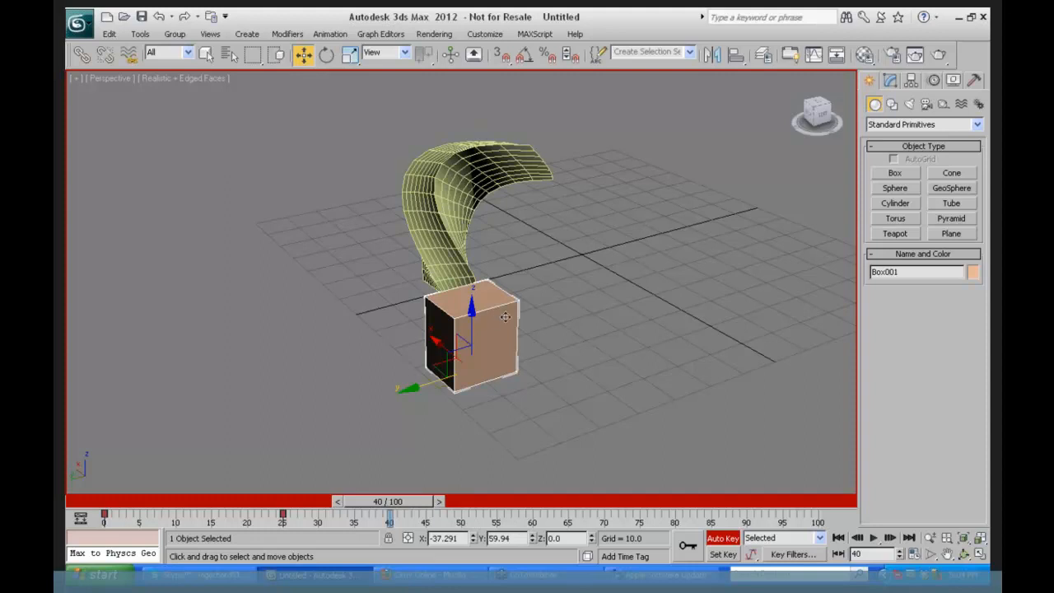
pyautogui.click(889, 81)
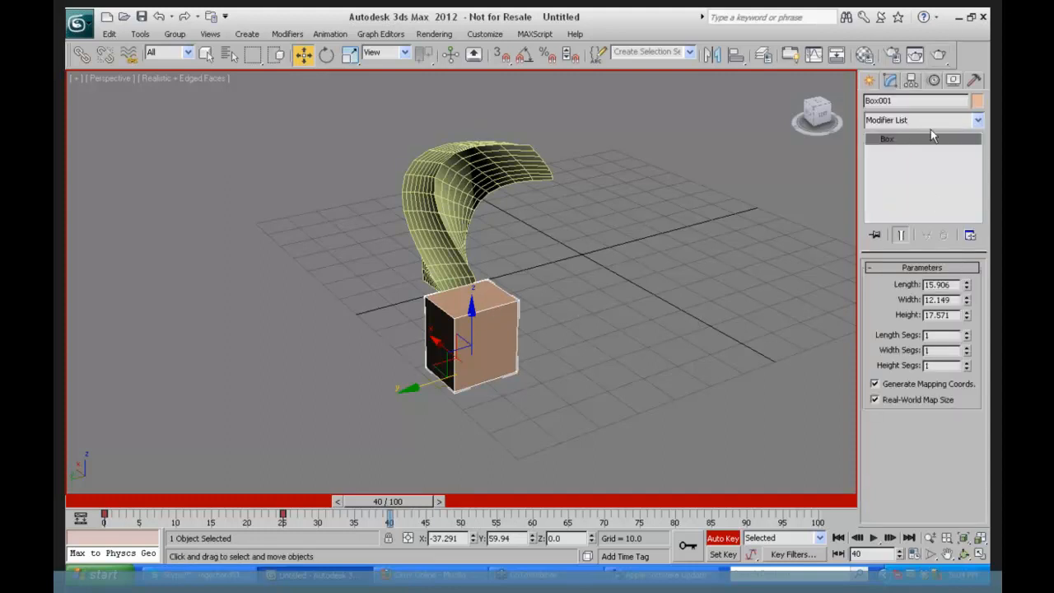
pyautogui.click(977, 120)
pyautogui.scroll(-15, 958, 402)
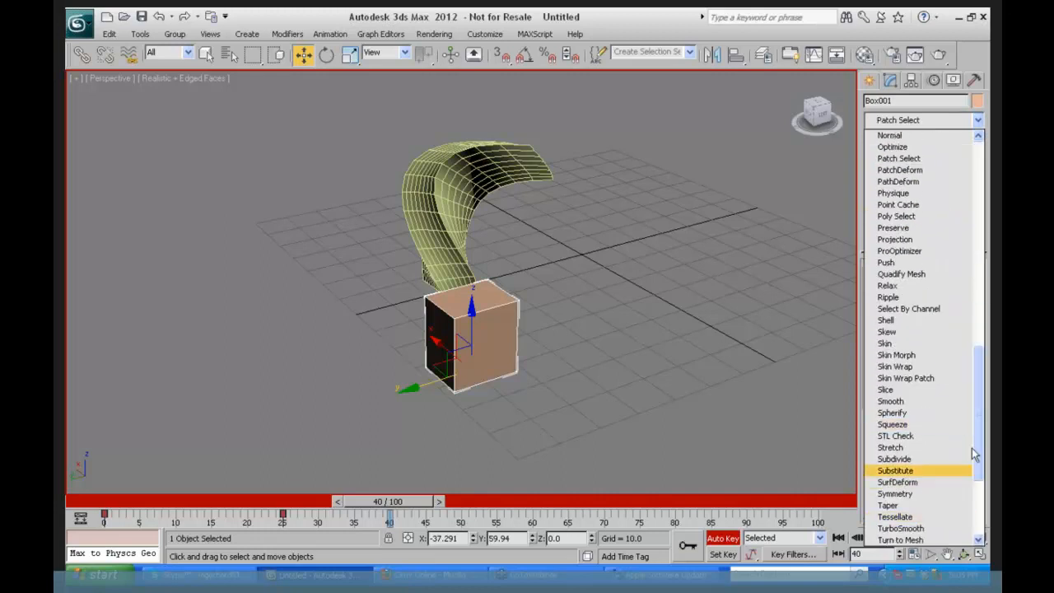
pyautogui.scroll(-5, 938, 493)
pyautogui.click(909, 416)
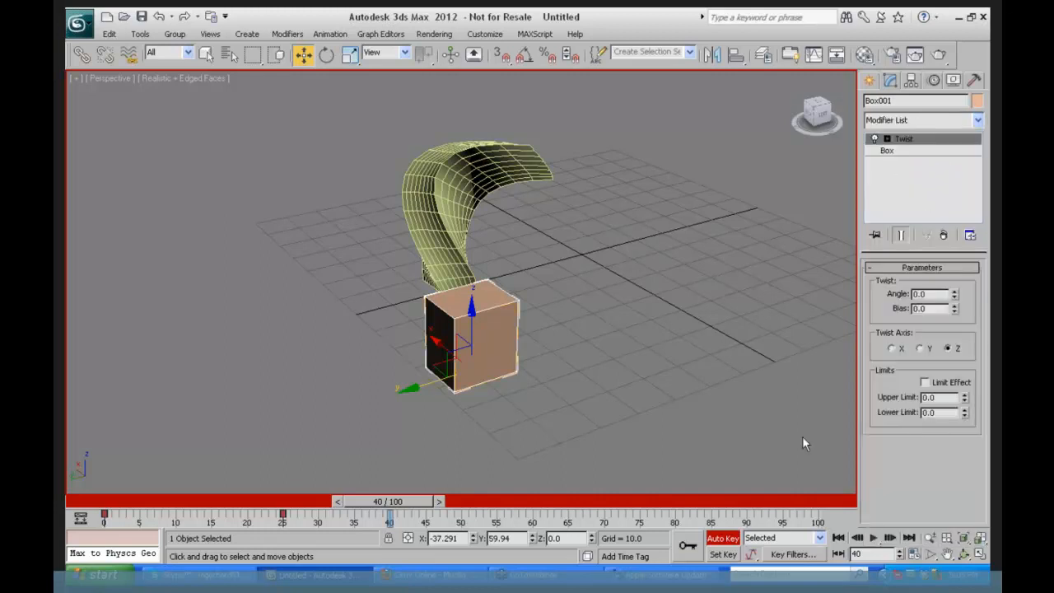
pyautogui.moveTo(952, 300); pyautogui.dragTo(969, 175)
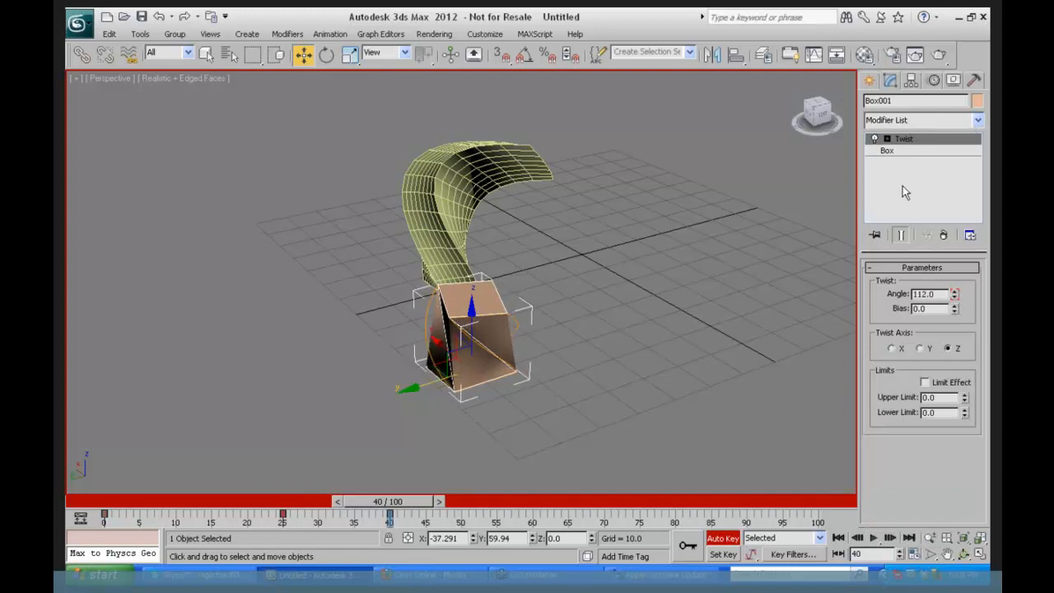
# - Set the small box's height segments to 13 at frame 40 and scrub the timeline to preview the twist
pyautogui.click(889, 151)
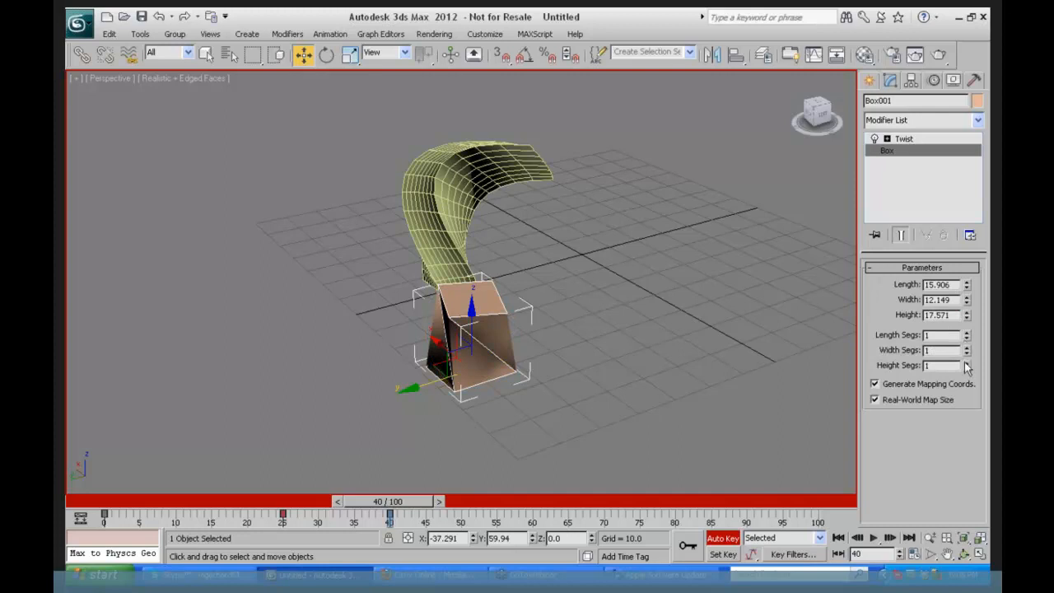
pyautogui.moveTo(966, 365); pyautogui.dragTo(972, 276)
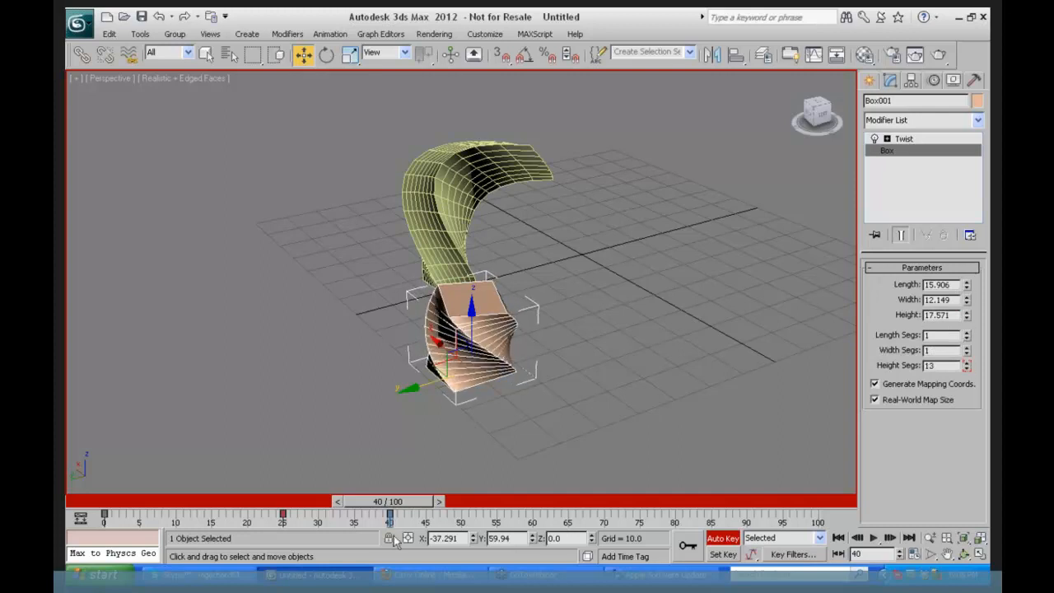
pyautogui.moveTo(404, 504)
pyautogui.mouseDown()
pyautogui.moveTo(201, 472)
pyautogui.moveTo(103, 481)
pyautogui.moveTo(237, 475)
pyautogui.moveTo(418, 493)
pyautogui.moveTo(414, 501)
pyautogui.mouseUp()
pyautogui.press('w')
# - Inspect the time and value of the small box's Height Segments keys, starting from the frame 0 key
pyautogui.rightClick(105, 517)
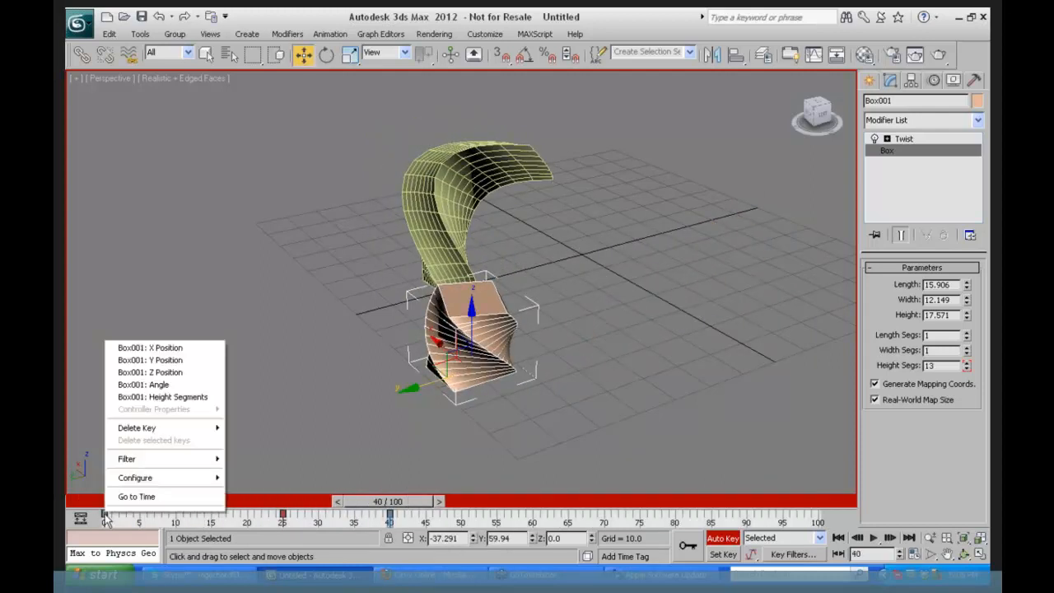
pyautogui.click(184, 400)
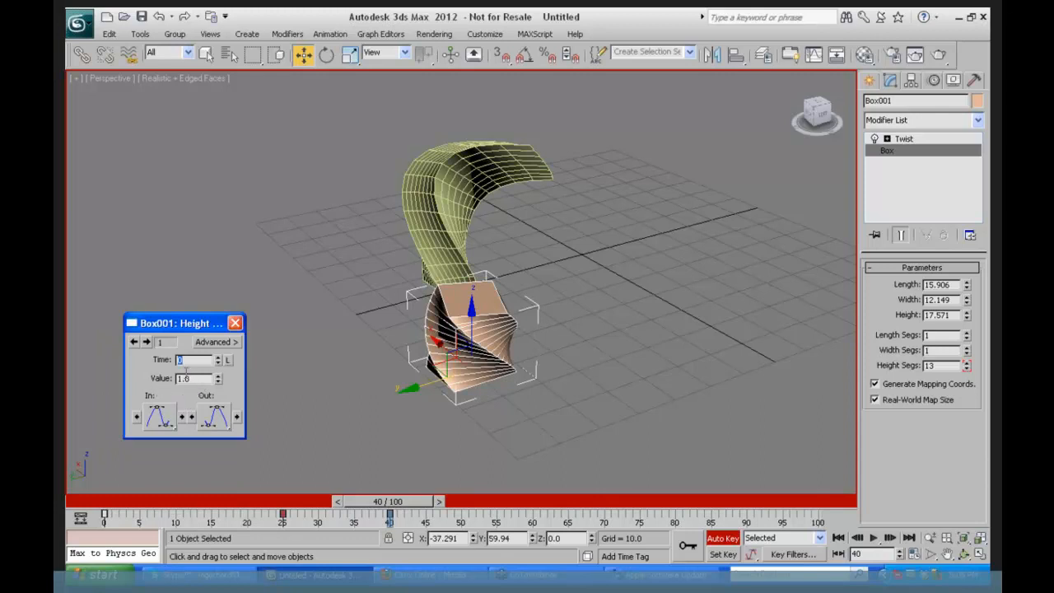
pyautogui.click(147, 341)
pyautogui.click(235, 323)
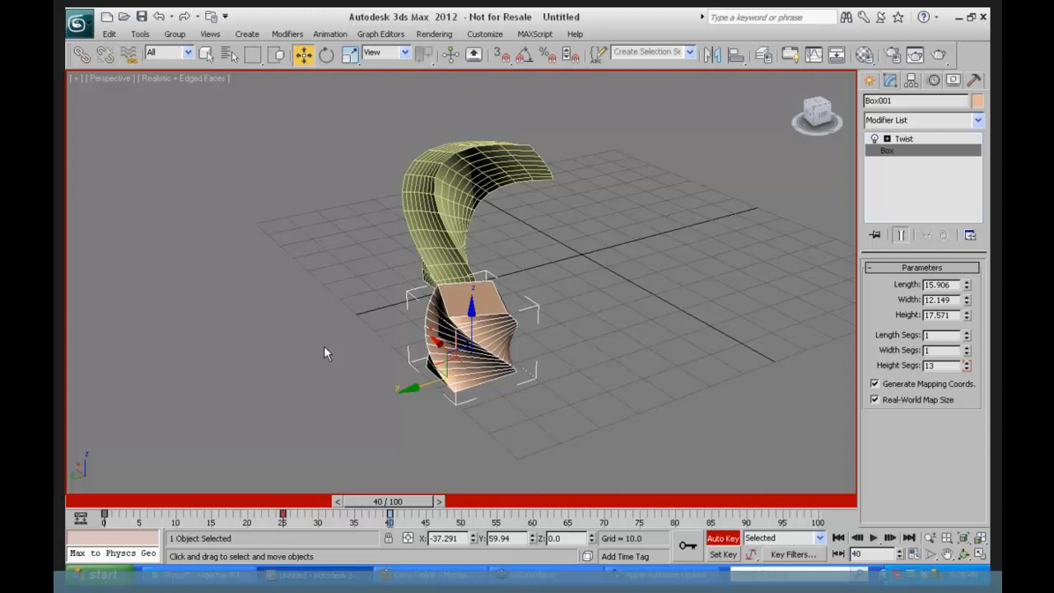
# - Turn off Auto Key, and switch Set Key mode on and off again
pyautogui.click(723, 537)
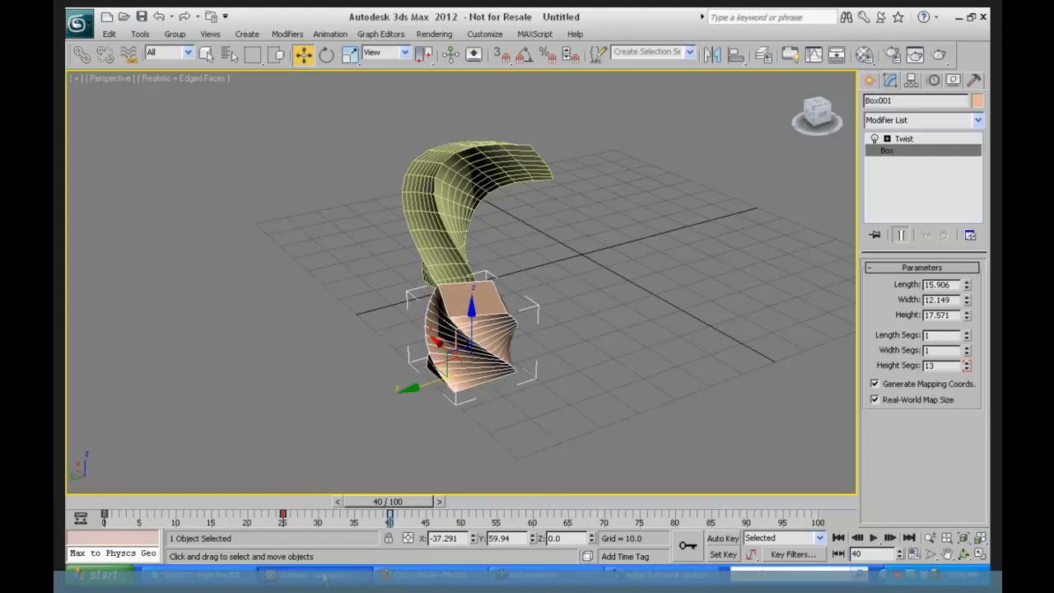
pyautogui.click(722, 556)
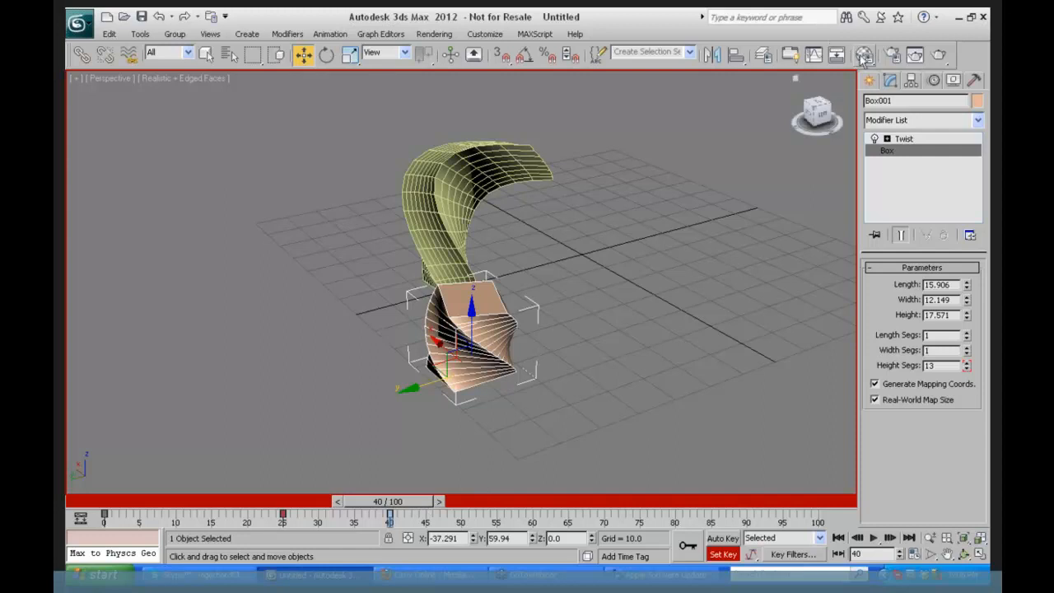
pyautogui.click(721, 555)
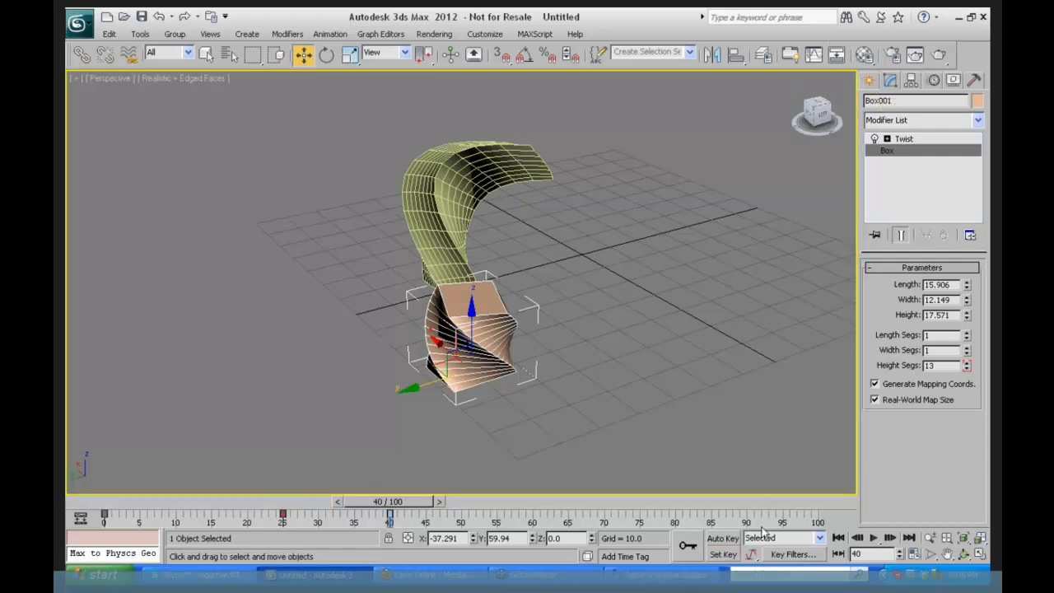
# - Create a cone beside the boxes, about 7.58 base radius, 1.16 top radius and 17.5 high
pyautogui.click(871, 81)
pyautogui.click(895, 173)
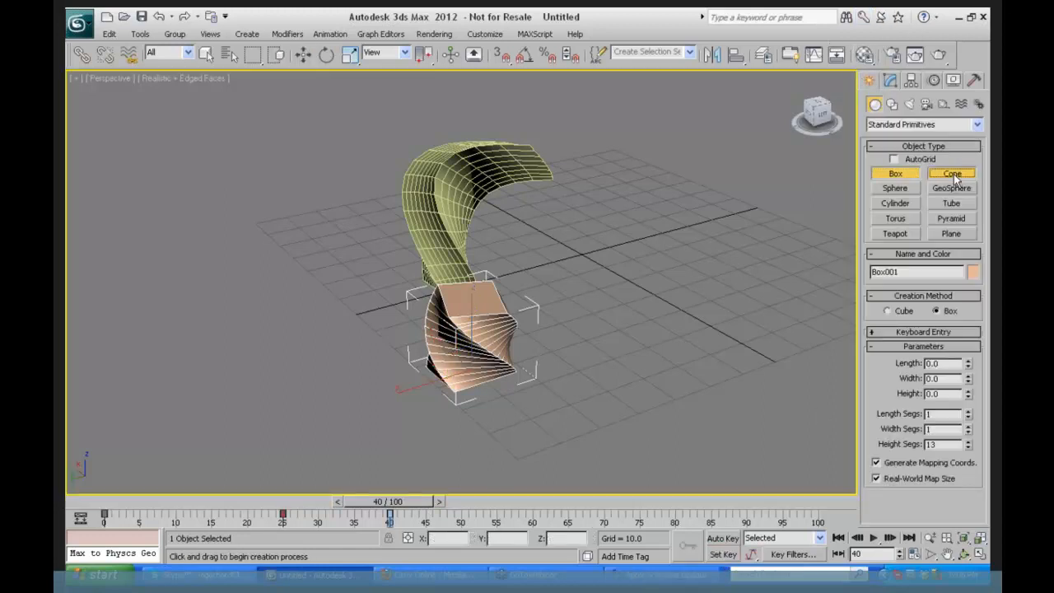
pyautogui.click(952, 173)
pyautogui.moveTo(671, 313); pyautogui.dragTo(678, 327)
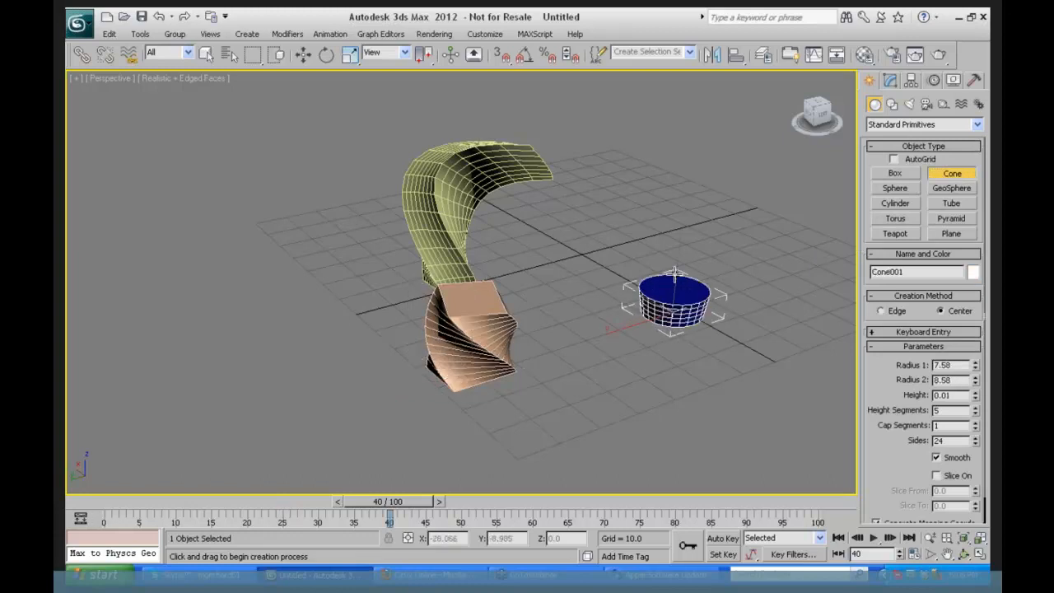
pyautogui.click(675, 260)
pyautogui.click(674, 280)
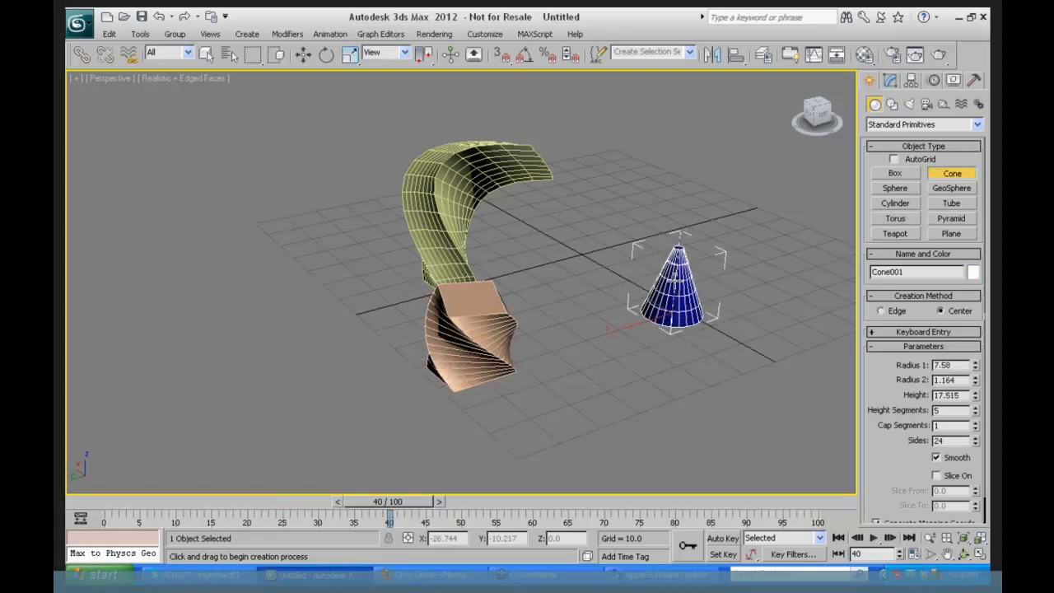
# - Turn on Set Key mode, rotate the cone onto its side at frame 30 and set a key there
pyautogui.click(721, 555)
pyautogui.moveTo(407, 501); pyautogui.dragTo(370, 502)
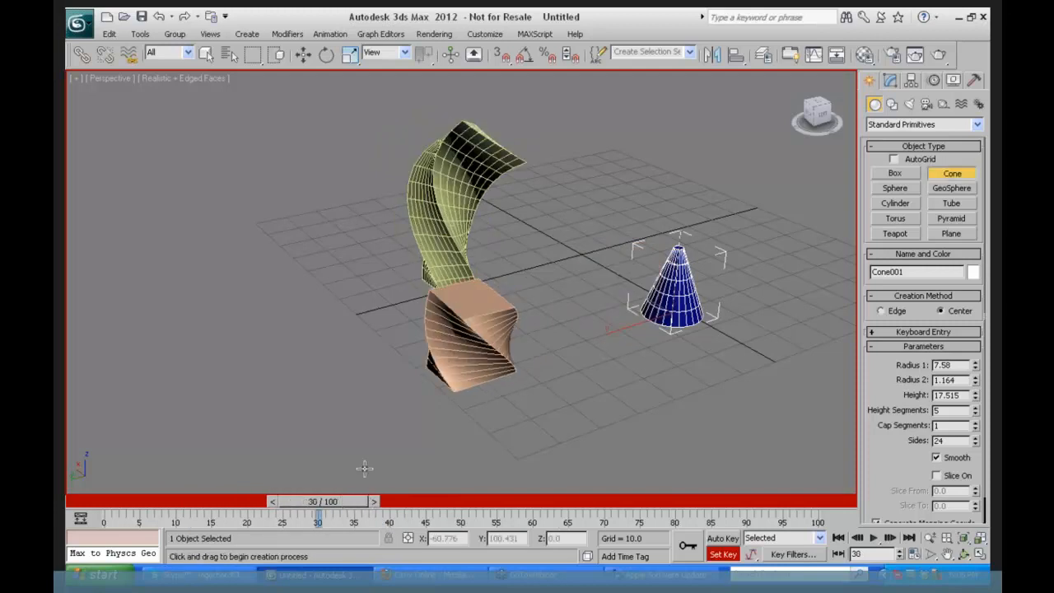
pyautogui.click(326, 54)
pyautogui.moveTo(662, 271); pyautogui.dragTo(726, 508)
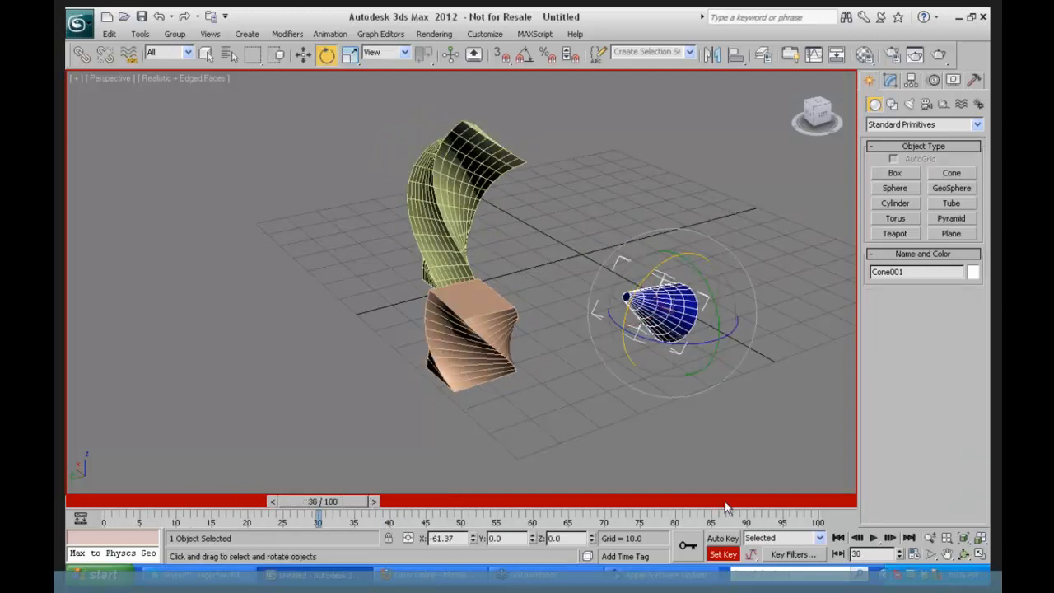
pyautogui.click(688, 548)
# - Rotate the cone upright at frame 0, set a key, preview the motion and turn off Set Key mode
pyautogui.moveTo(335, 509); pyautogui.dragTo(195, 504)
pyautogui.press('Home')
pyautogui.press('e')
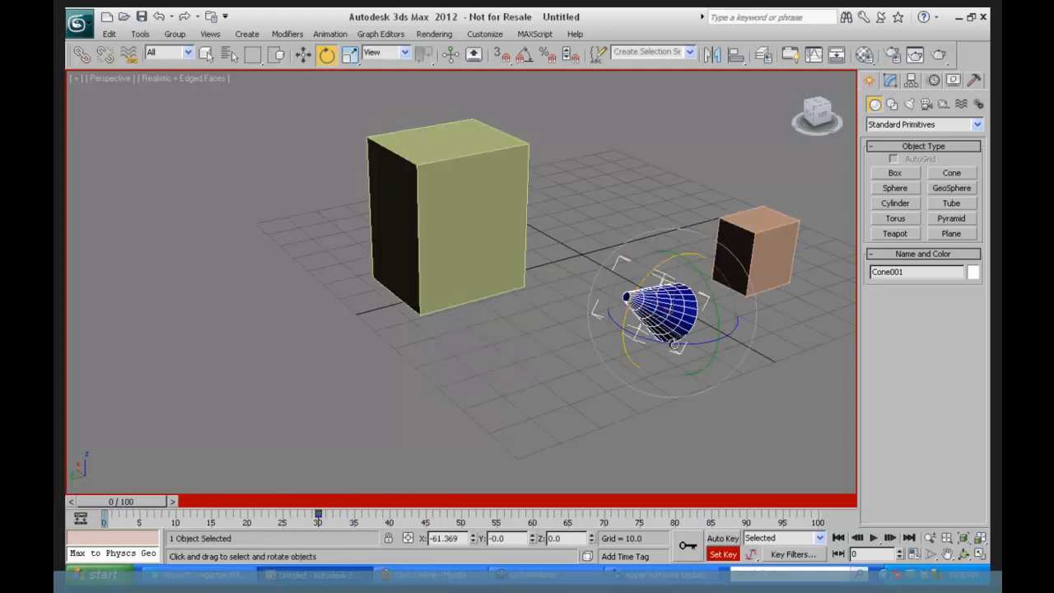
pyautogui.moveTo(647, 278)
pyautogui.mouseDown()
pyautogui.moveTo(717, 233)
pyautogui.moveTo(659, 275)
pyautogui.mouseUp()
pyautogui.click(680, 551)
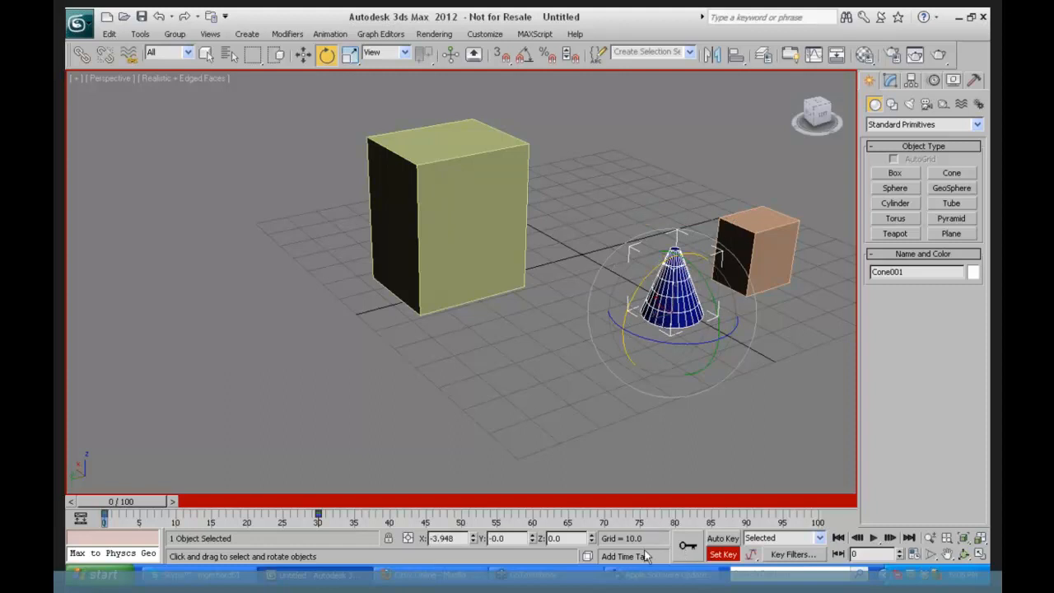
pyautogui.moveTo(121, 506); pyautogui.dragTo(73, 502)
pyautogui.press('e')
pyautogui.click(716, 555)
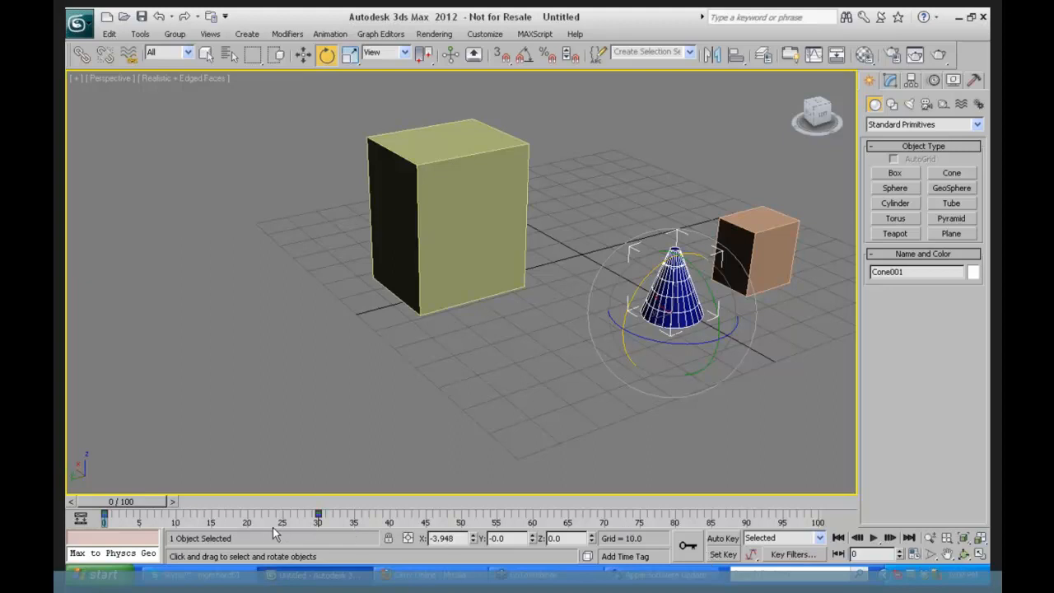
# - Select the large box, go to frame 33 and activate the Center sub-object of its Twist modifier
pyautogui.click(751, 253)
pyautogui.click(492, 230)
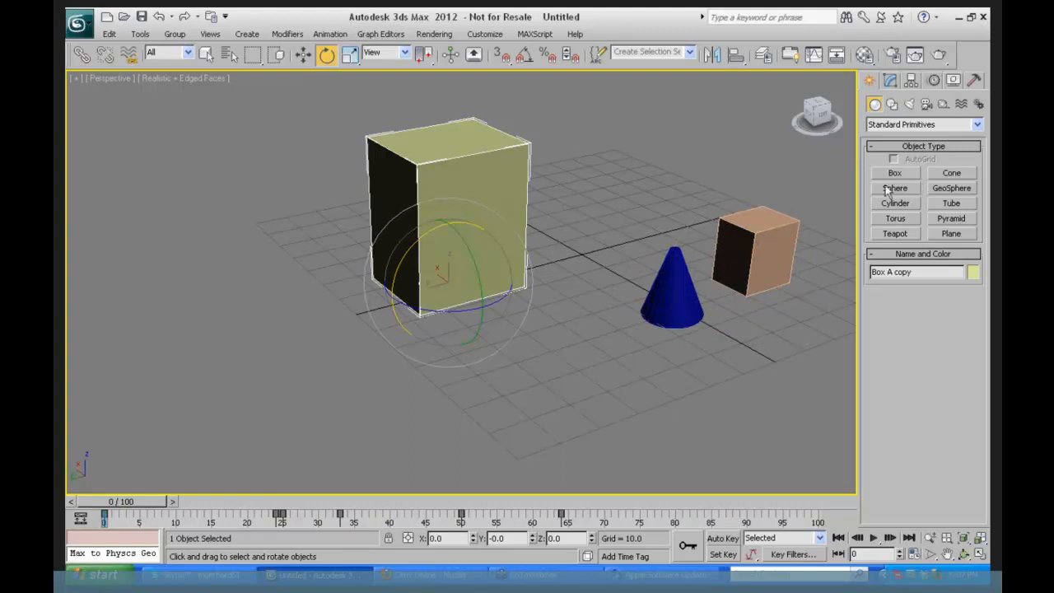
pyautogui.click(890, 80)
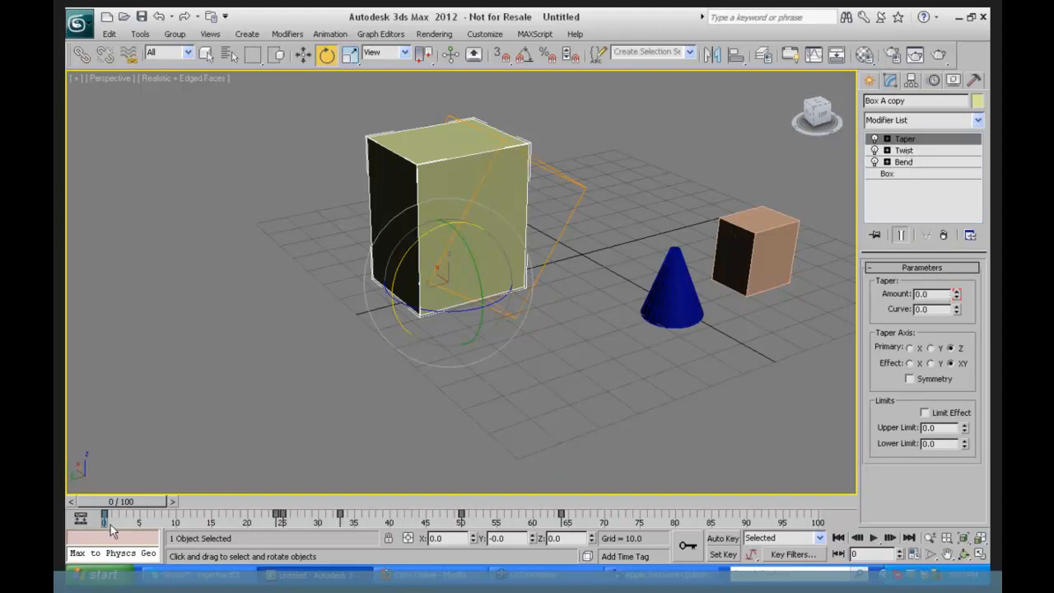
pyautogui.moveTo(144, 501); pyautogui.dragTo(342, 500)
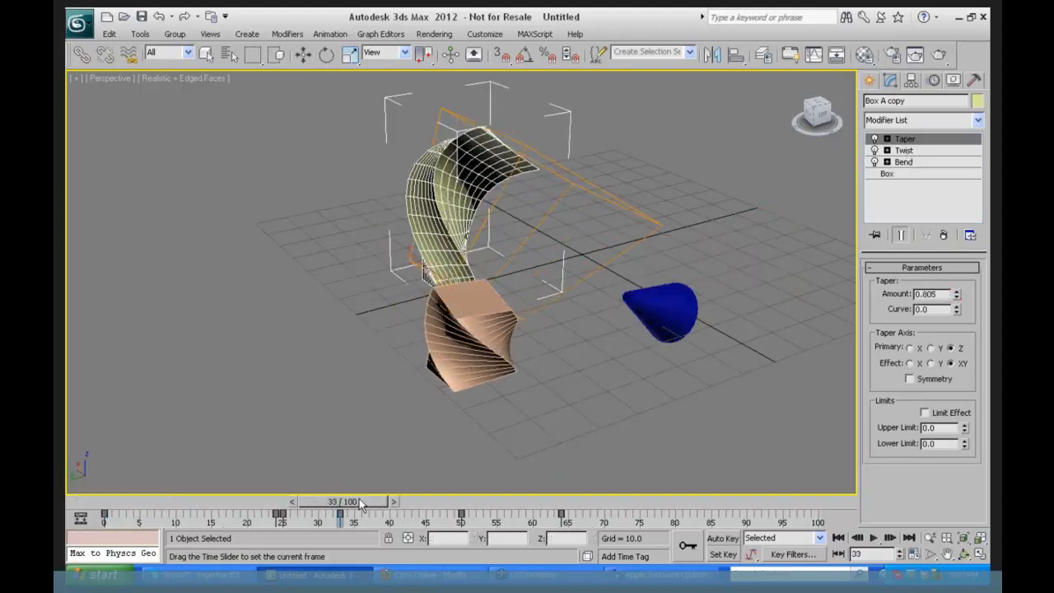
pyautogui.press('e')
pyautogui.click(887, 151)
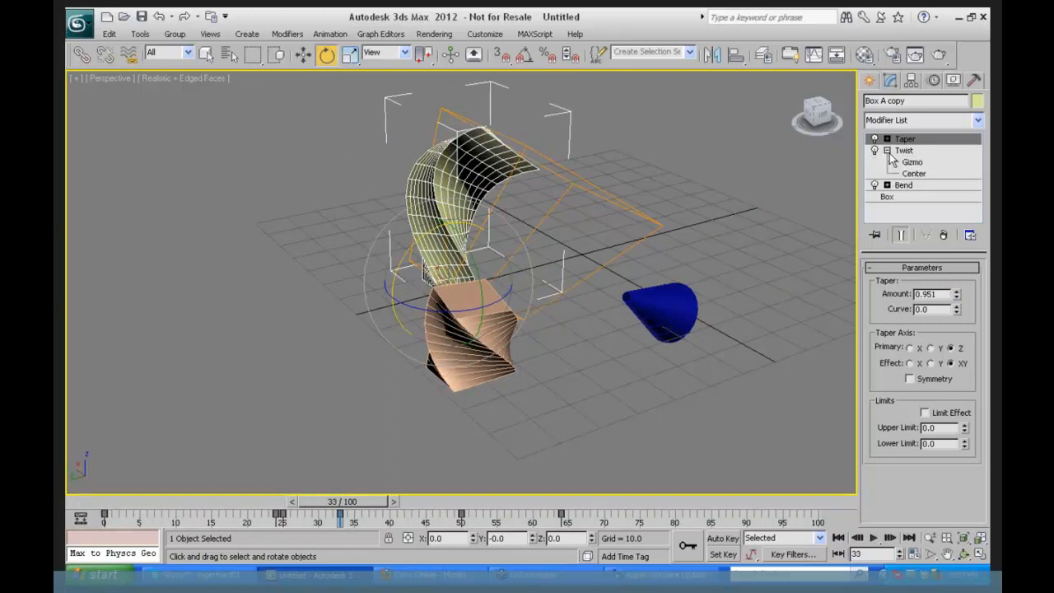
pyautogui.click(913, 174)
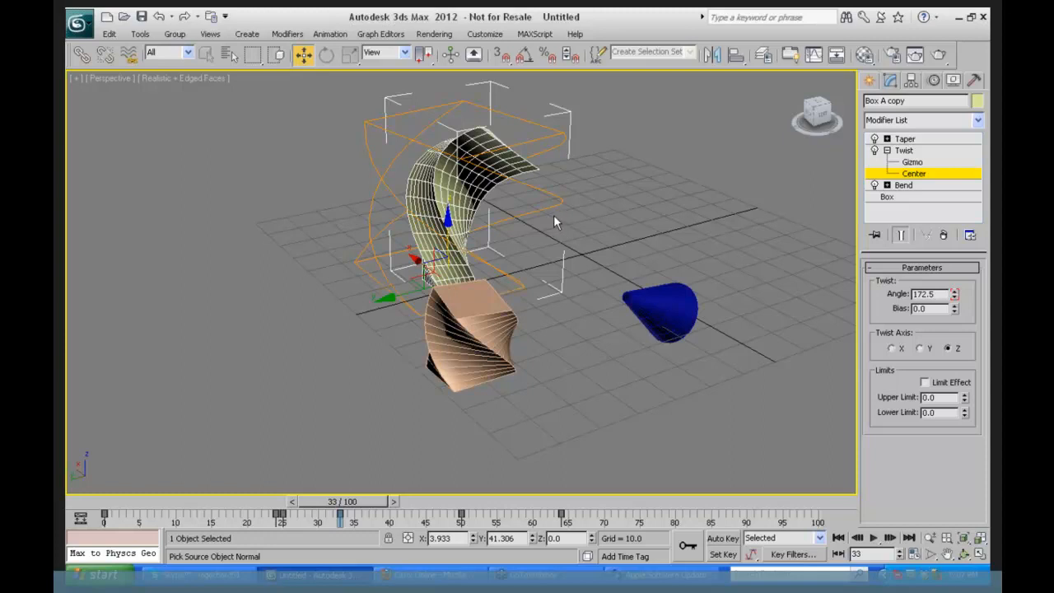
# - With Auto Key off, raise the Twist center to Z 51.51 at frame 40, and lower it to Z 3.91 at frame 0
pyautogui.click(963, 553)
pyautogui.moveTo(422, 298)
pyautogui.mouseDown()
pyautogui.moveTo(452, 316)
pyautogui.moveTo(506, 306)
pyautogui.moveTo(494, 298)
pyautogui.moveTo(415, 318)
pyautogui.mouseUp()
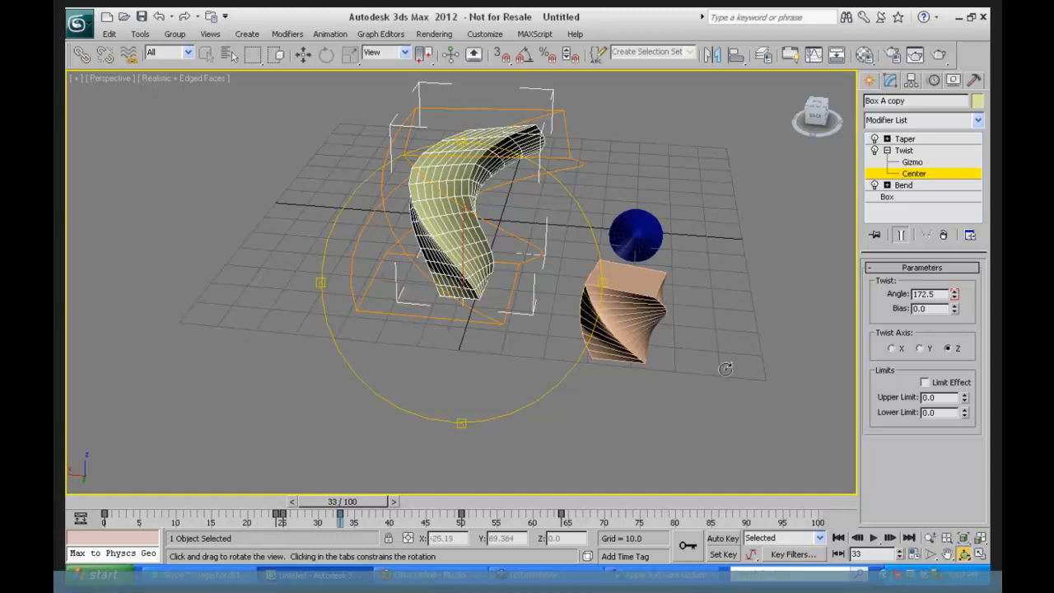
pyautogui.click(303, 55)
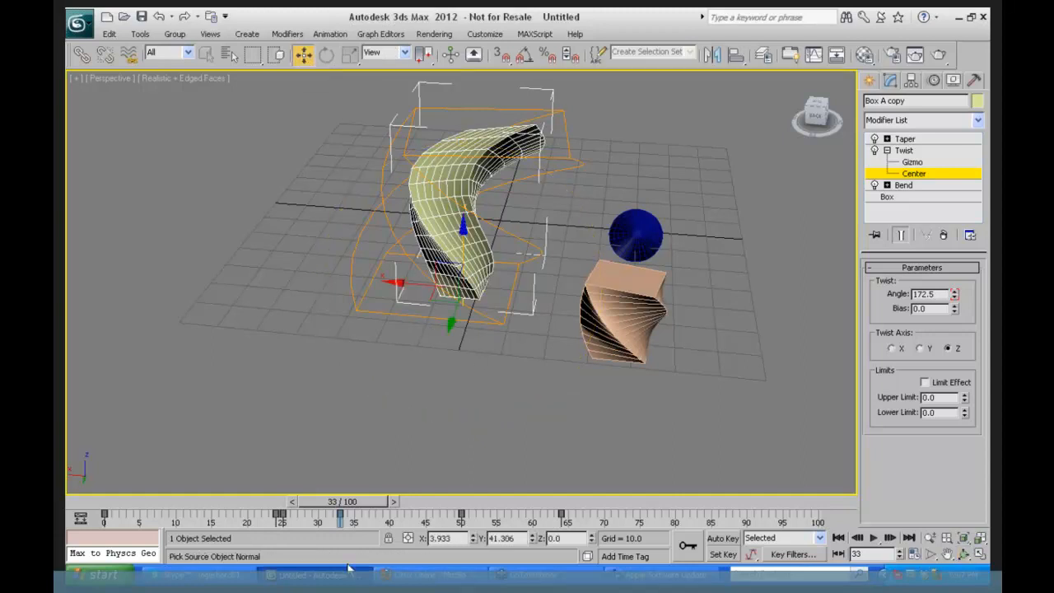
pyautogui.moveTo(343, 502); pyautogui.dragTo(405, 507)
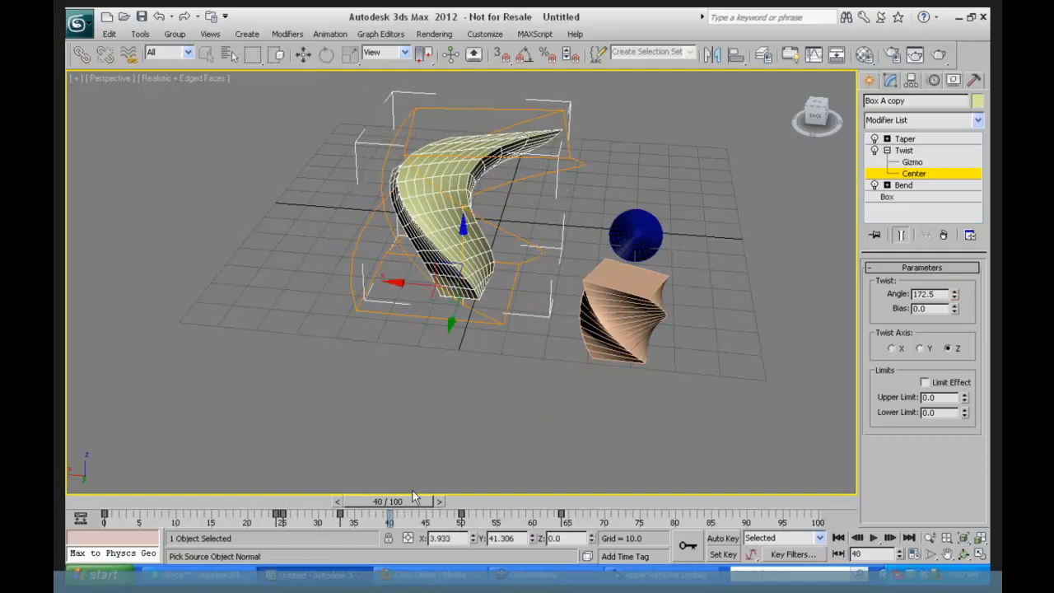
pyautogui.moveTo(464, 237); pyautogui.dragTo(456, 196)
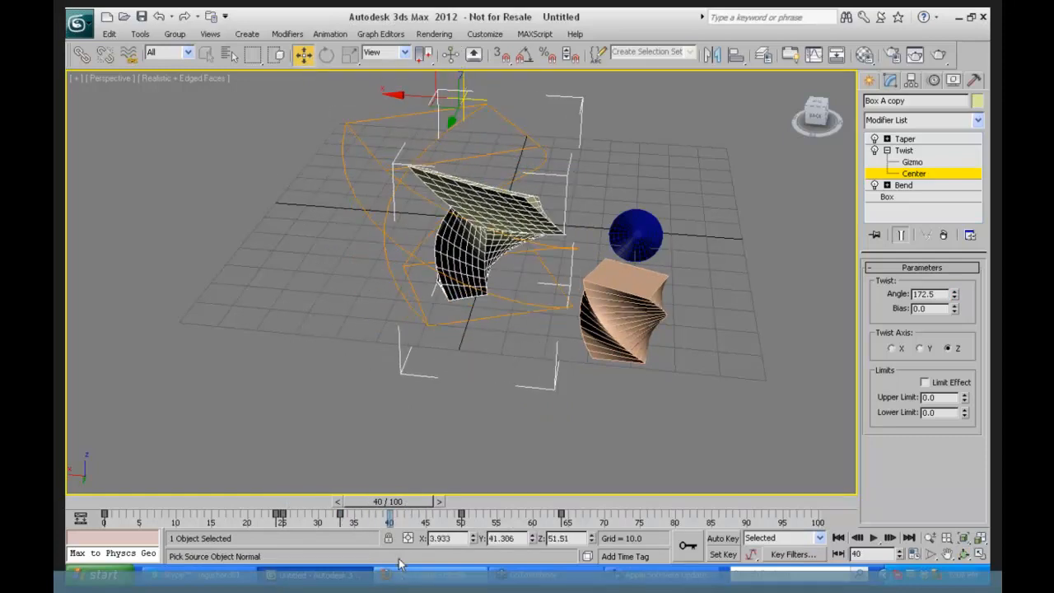
pyautogui.moveTo(416, 504); pyautogui.dragTo(97, 506)
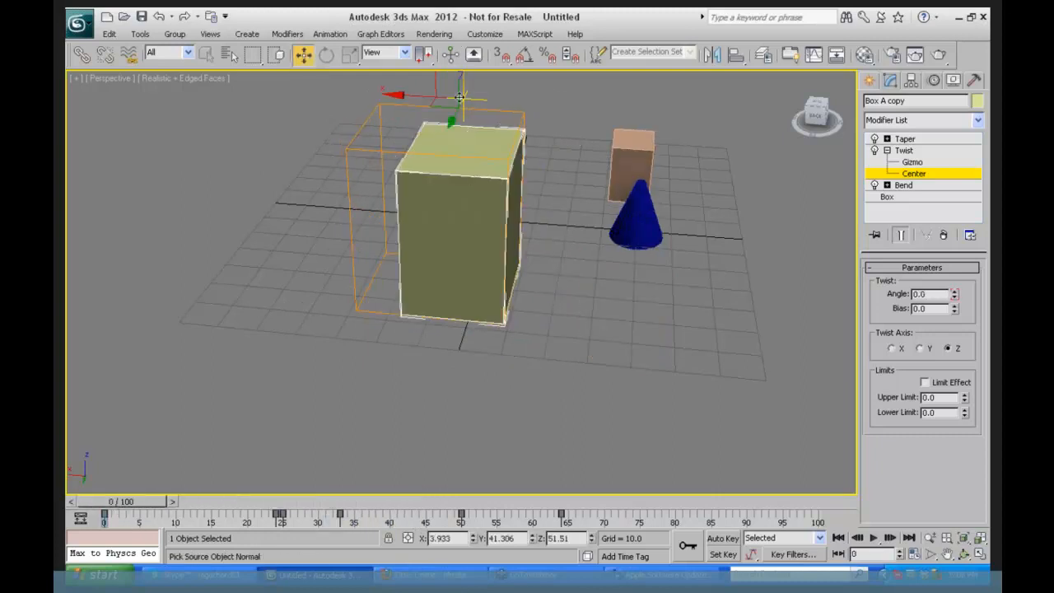
pyautogui.moveTo(464, 82); pyautogui.dragTo(546, 374)
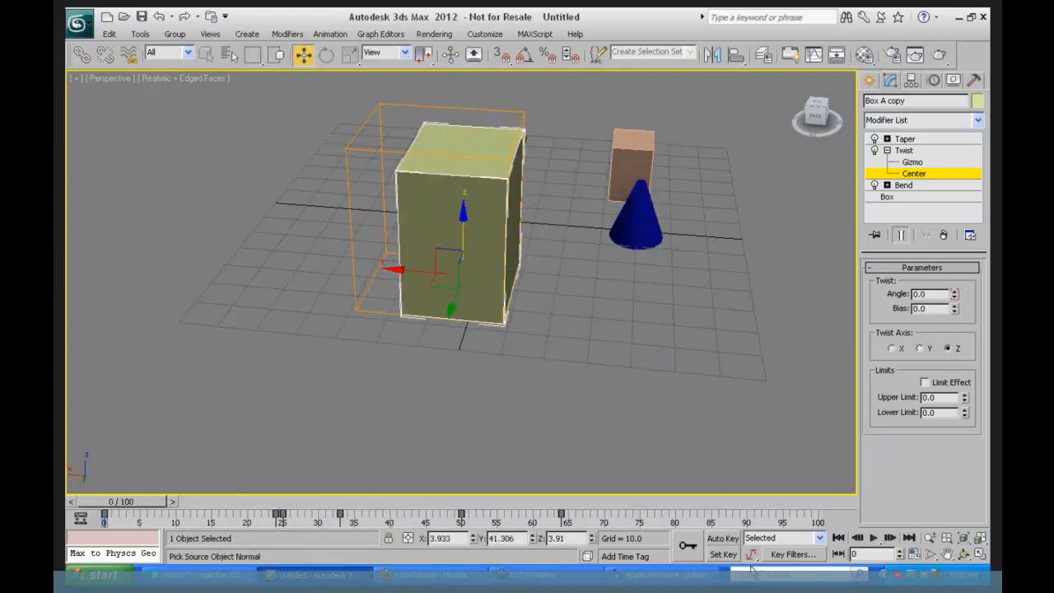
# - Turn on Auto Key, animate the Twist center's move up to Z 52.288 at frame 37, and scrub back to frame 0
pyautogui.click(722, 537)
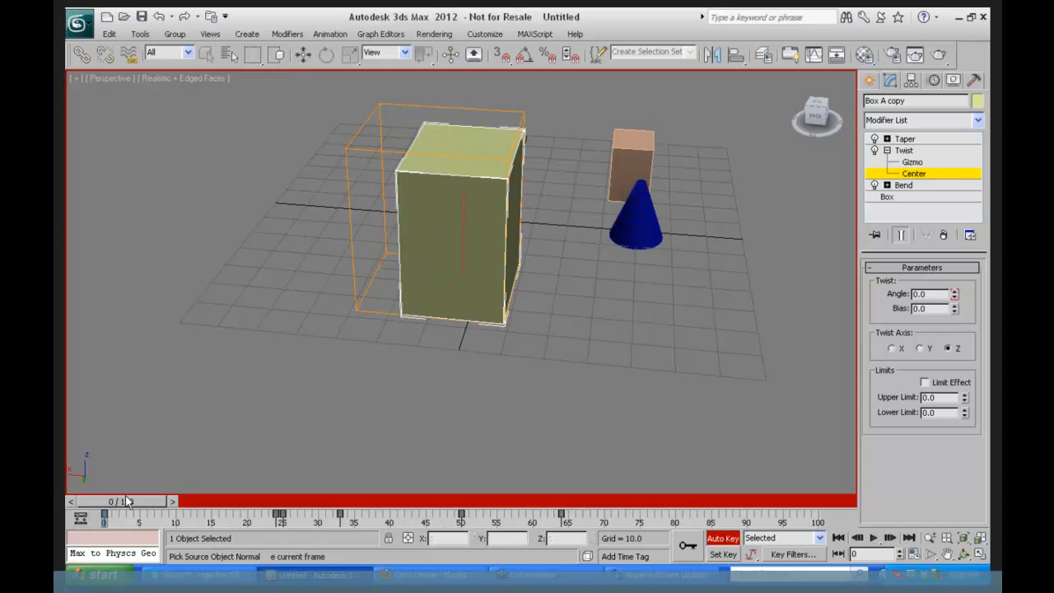
pyautogui.moveTo(126, 501); pyautogui.dragTo(368, 501)
pyautogui.moveTo(459, 229); pyautogui.dragTo(461, 98)
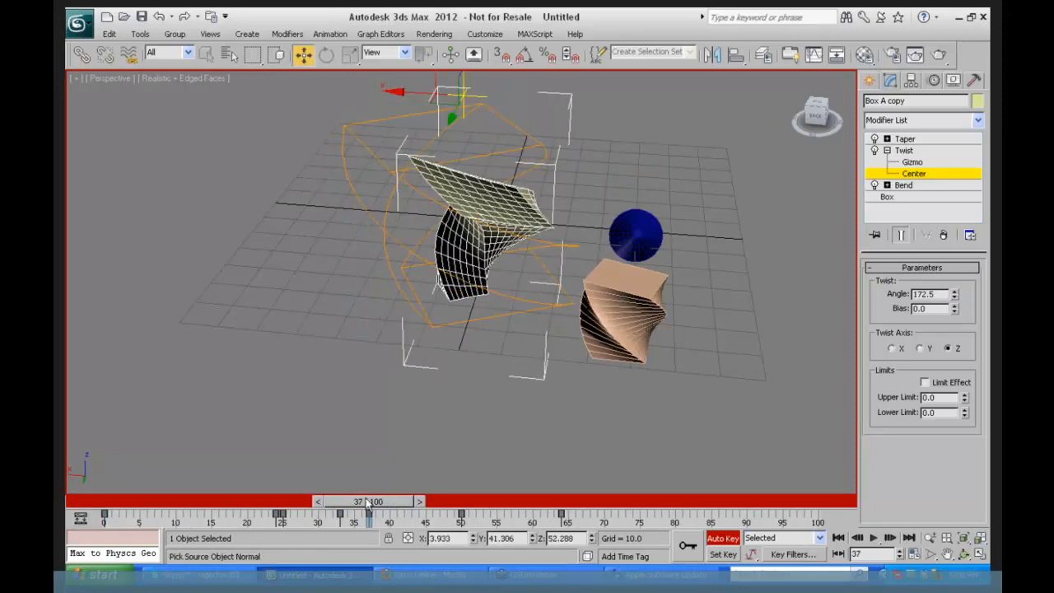
pyautogui.moveTo(383, 502)
pyautogui.mouseDown()
pyautogui.moveTo(316, 507)
pyautogui.moveTo(134, 482)
pyautogui.moveTo(394, 489)
pyautogui.moveTo(108, 467)
pyautogui.moveTo(376, 488)
pyautogui.mouseUp()
pyautogui.press('w')
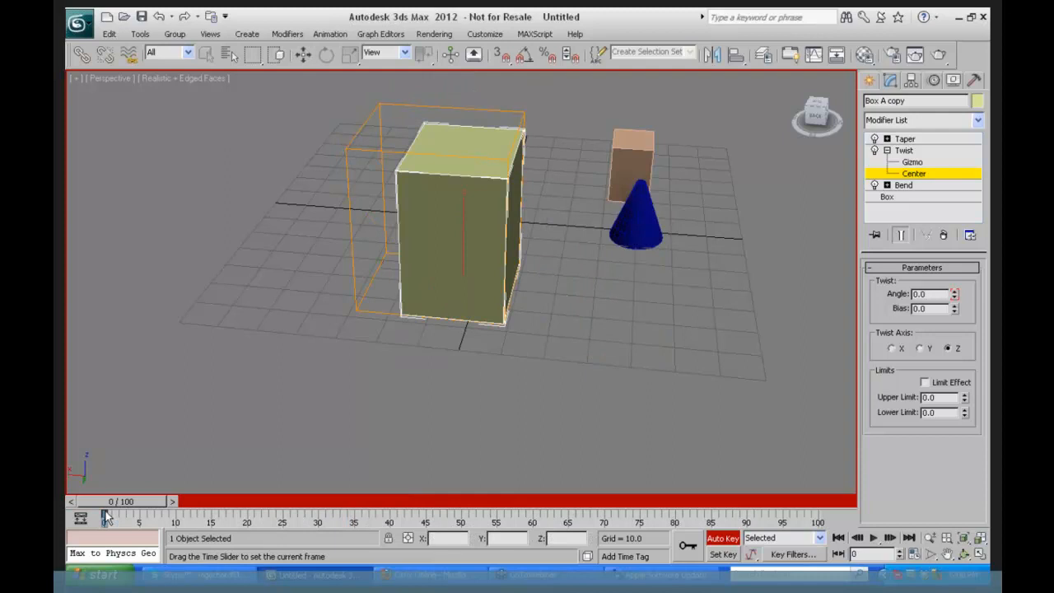
# - Lower the Twist center to Z 3.266 at frame 39, raise it to Z 46.783 at frame 40, and turn off Auto Key at frame 41
pyautogui.moveTo(106, 517); pyautogui.dragTo(381, 502)
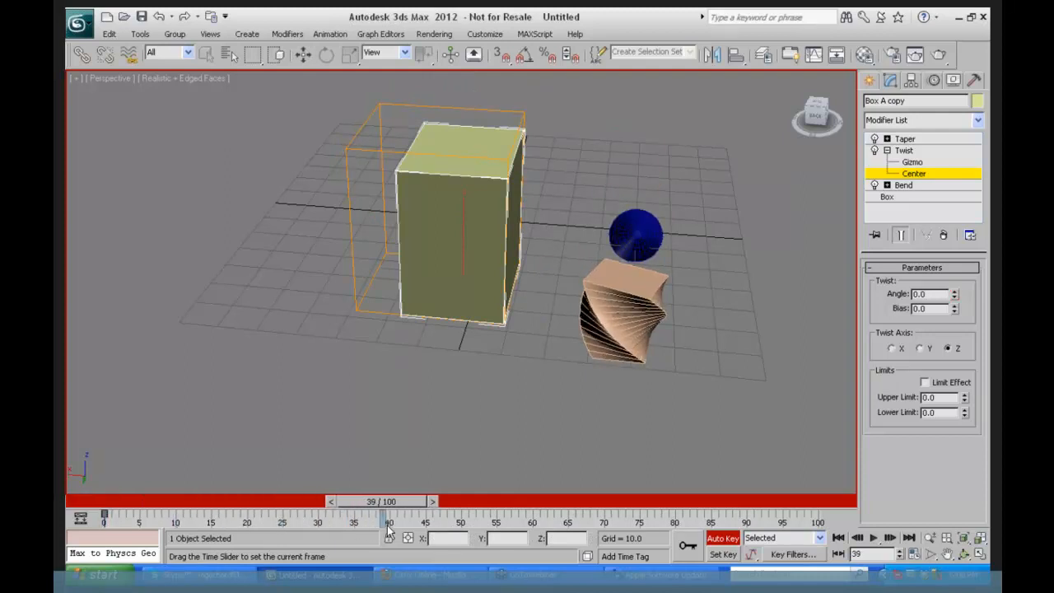
pyautogui.press('w')
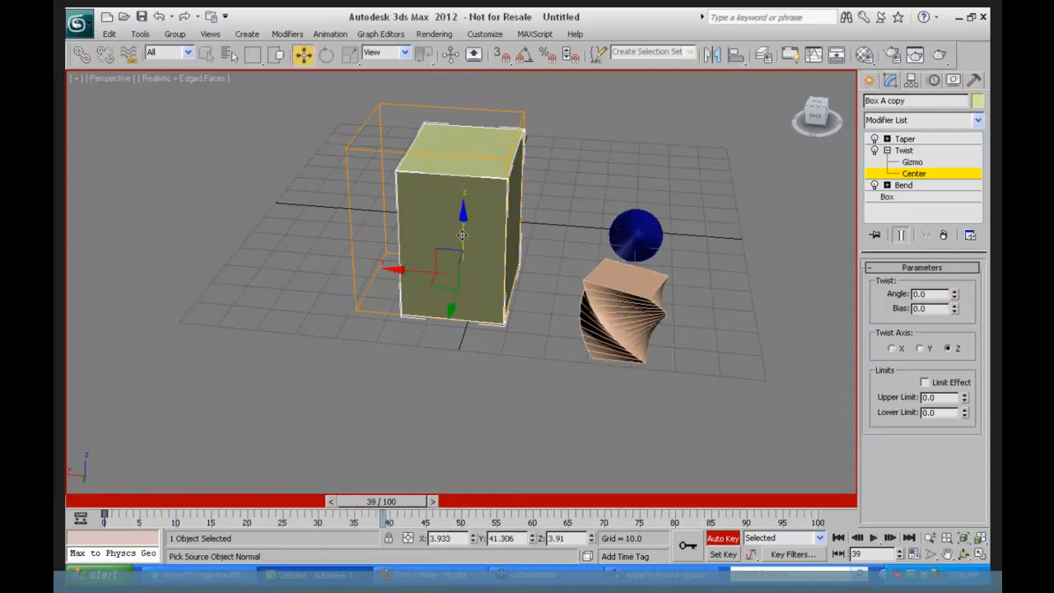
pyautogui.moveTo(463, 220); pyautogui.dragTo(464, 228)
pyautogui.click(434, 501)
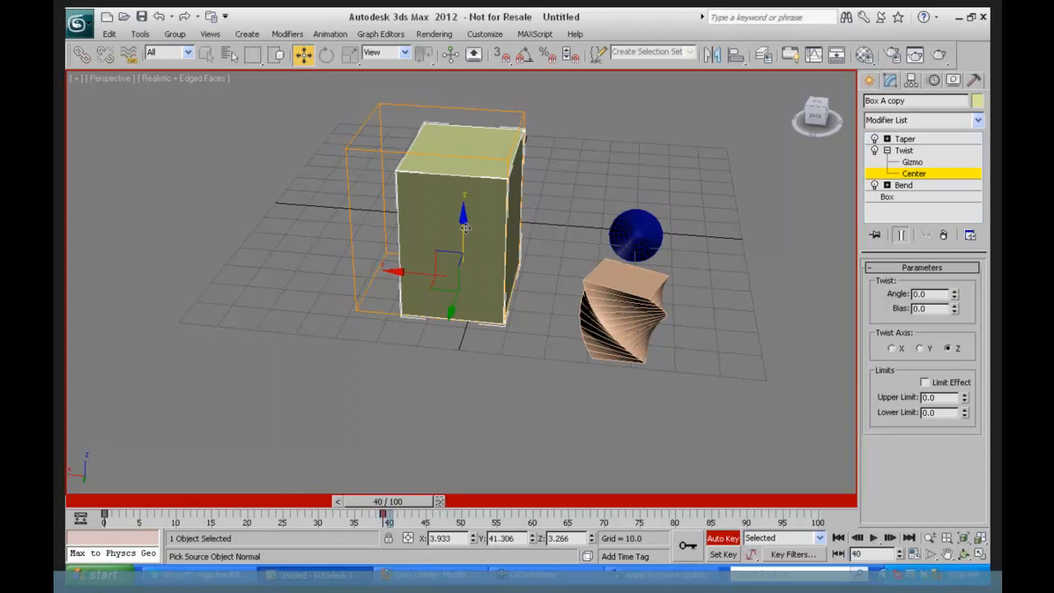
pyautogui.moveTo(464, 234); pyautogui.dragTo(463, 86)
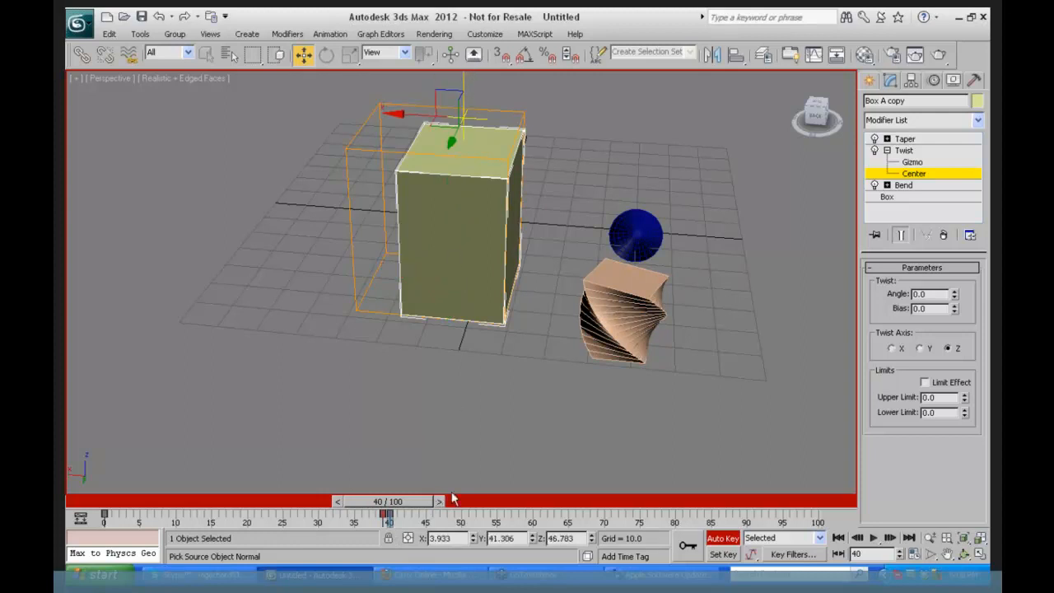
pyautogui.moveTo(425, 509); pyautogui.dragTo(434, 509)
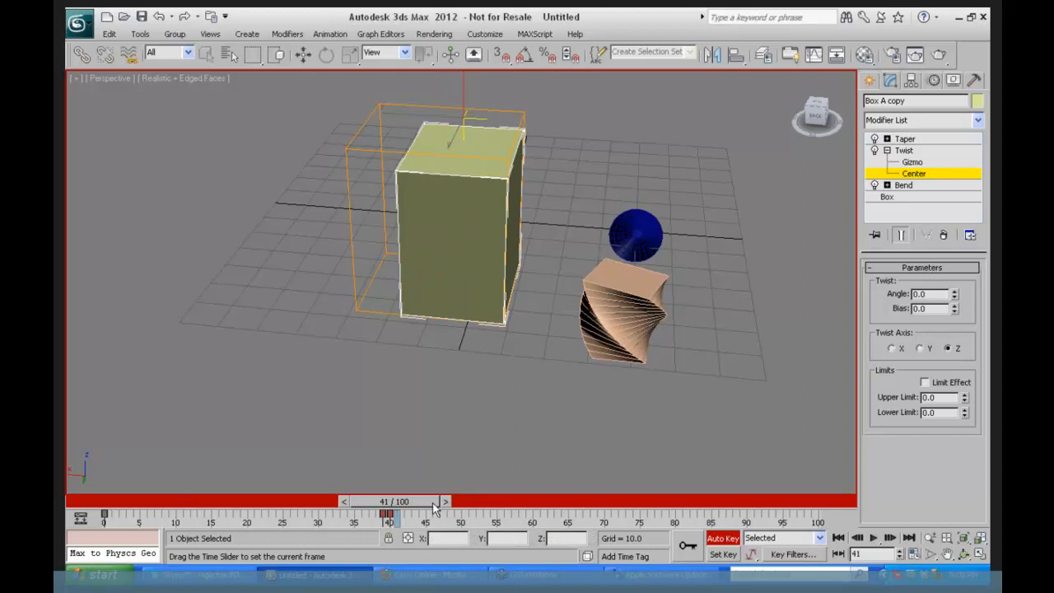
pyautogui.press('w')
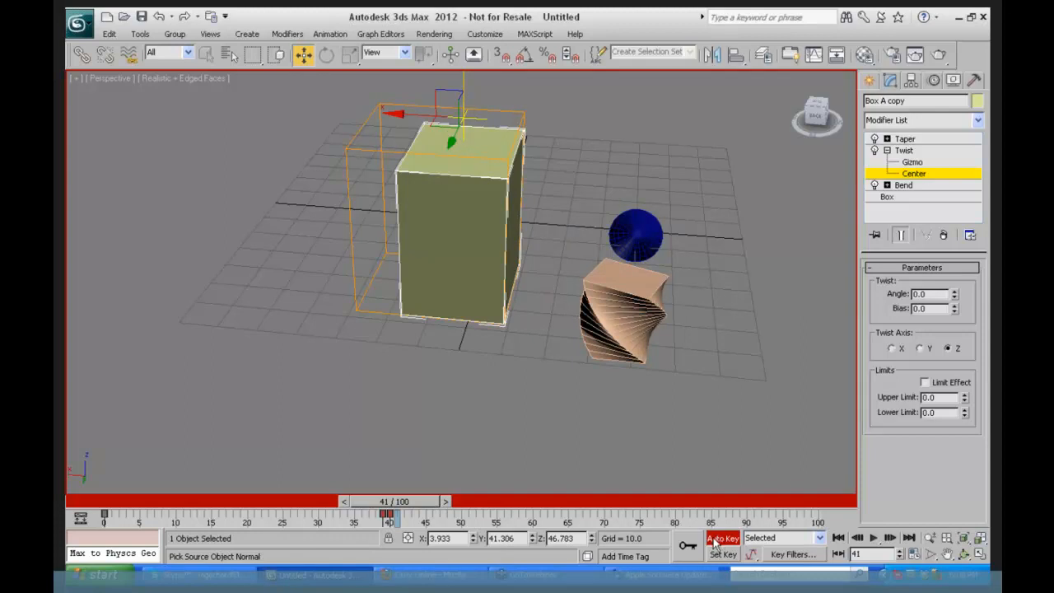
pyautogui.click(718, 540)
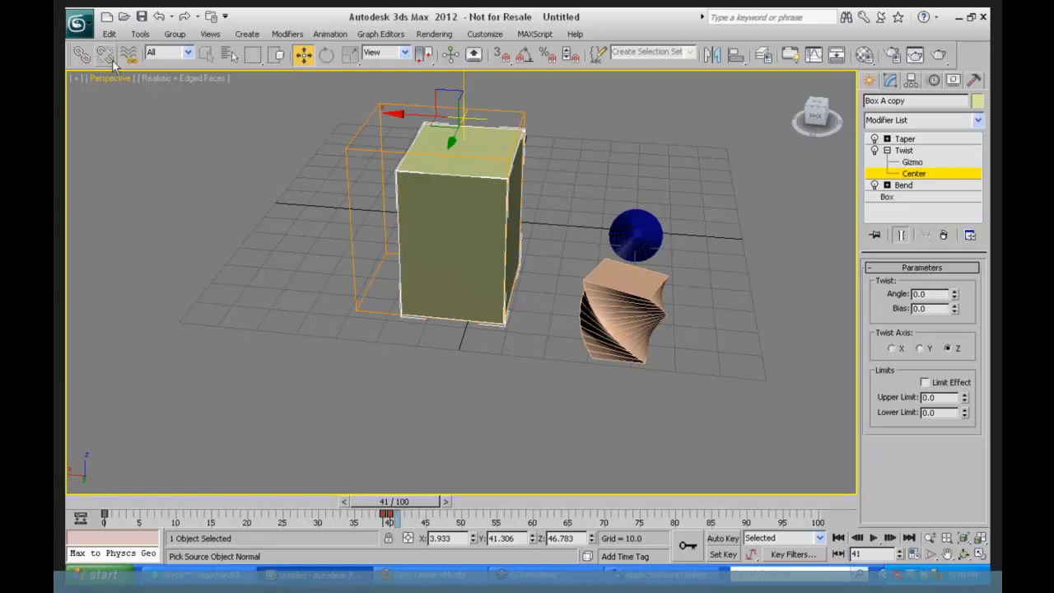
# - Fetch the previously held scene, confirming the restore and opening it despite the missing DLL
pyautogui.click(109, 34)
pyautogui.press('Escape')
pyautogui.hotkey('ctrl', 'alt', 'f')
pyautogui.click(498, 334)
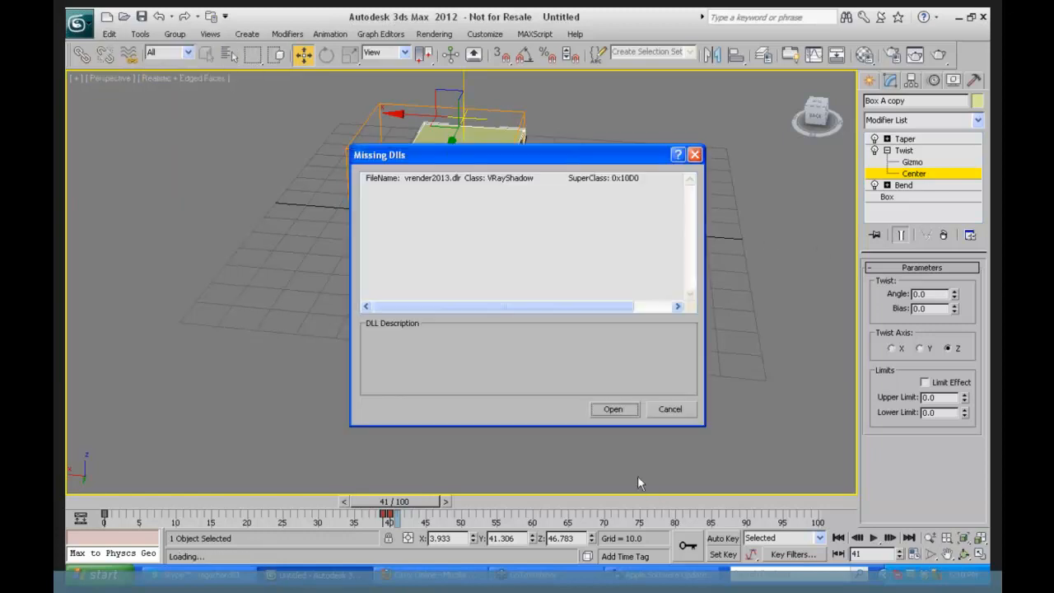
pyautogui.click(614, 409)
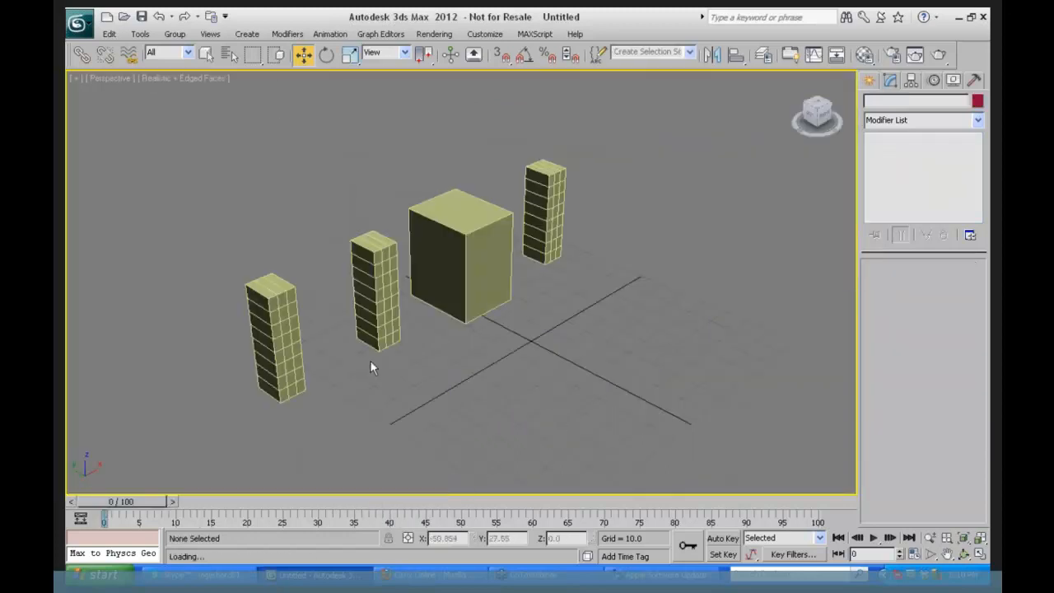
# - Inspect the boxes by selecting them, and apply a Bend modifier to Box A with angle 78.5 and direction 93
pyautogui.click(384, 275)
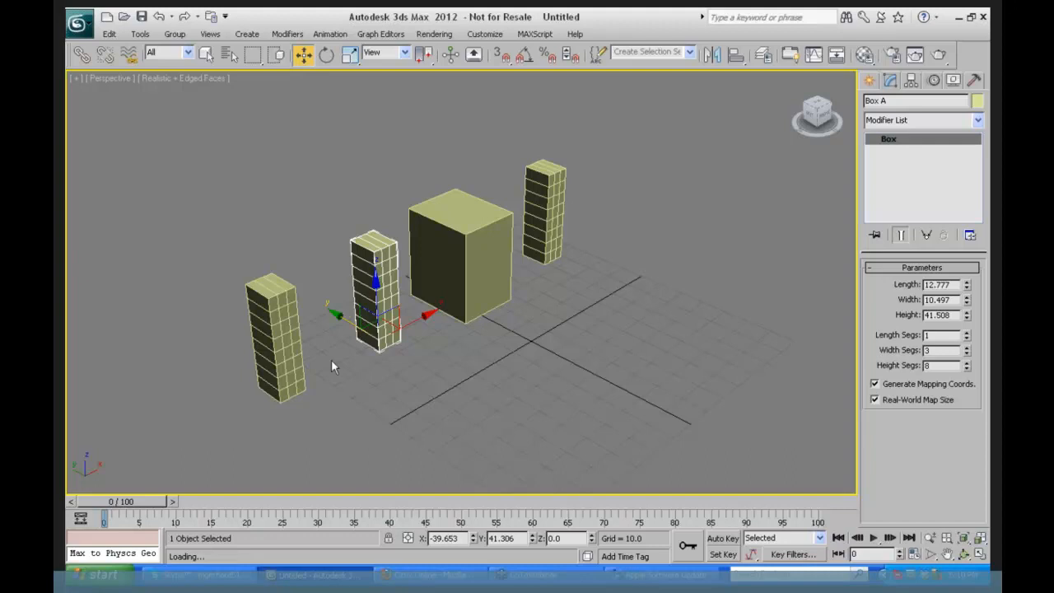
pyautogui.click(478, 263)
pyautogui.click(557, 226)
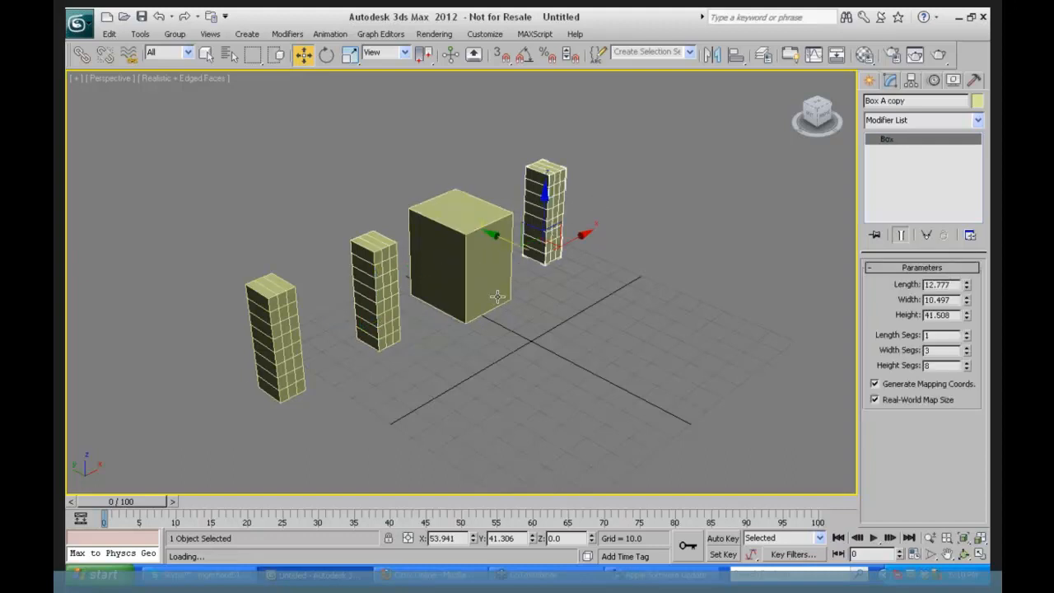
pyautogui.click(274, 338)
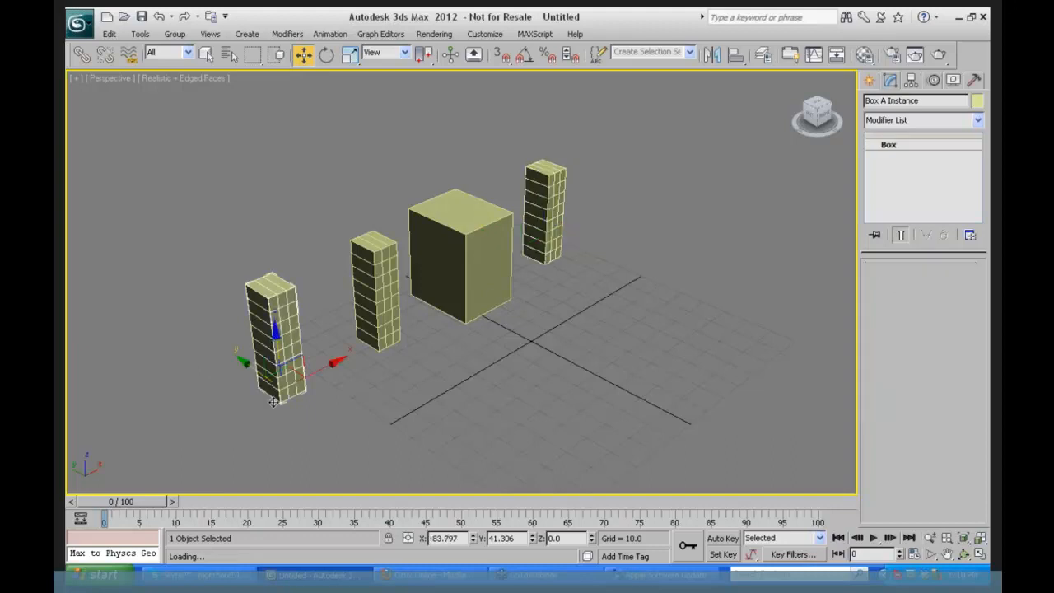
pyautogui.click(374, 288)
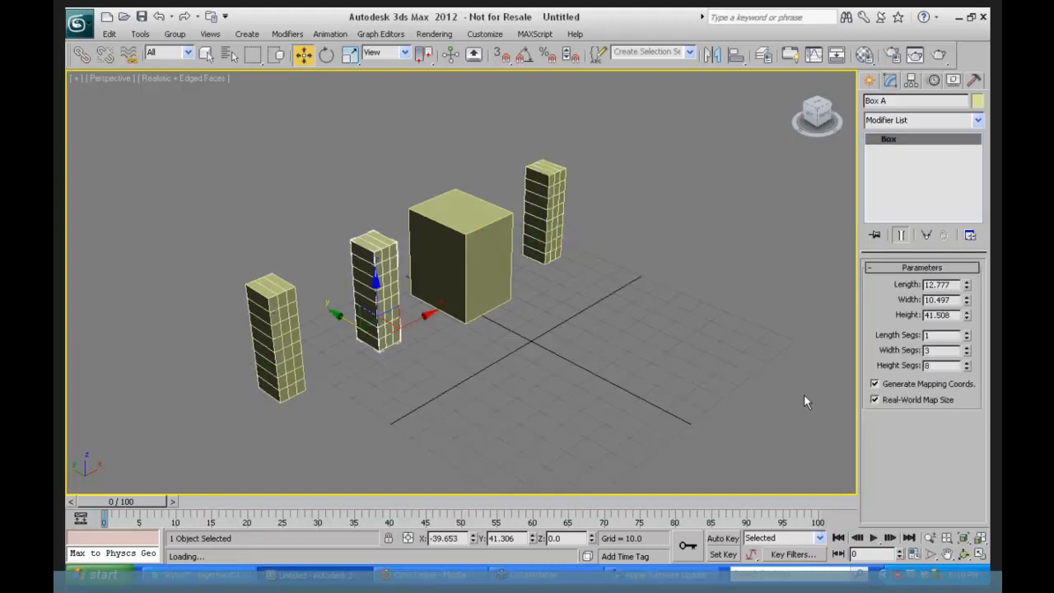
pyautogui.click(978, 119)
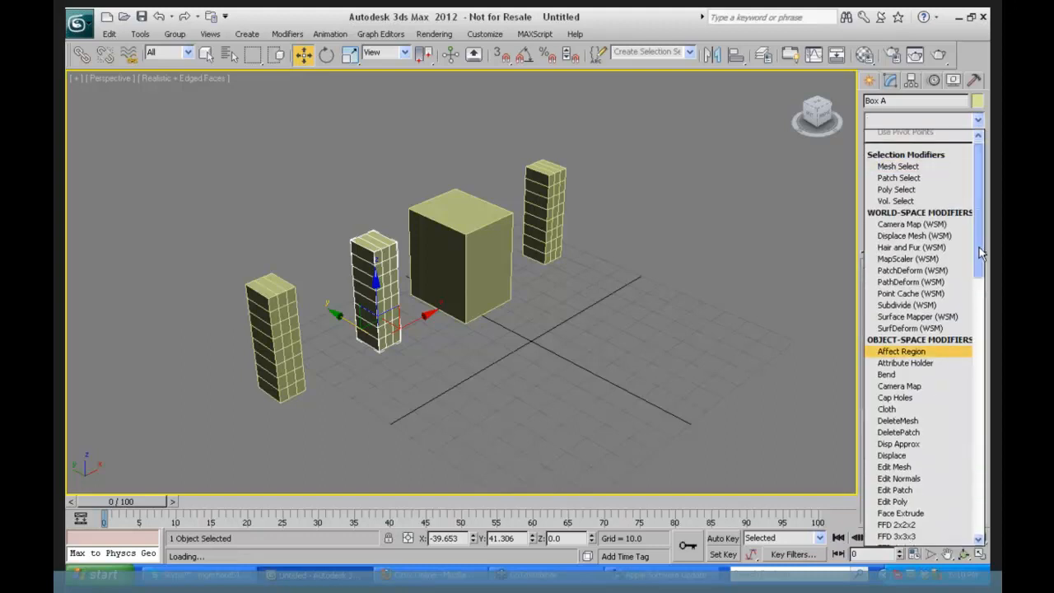
pyautogui.moveTo(980, 255); pyautogui.dragTo(985, 285)
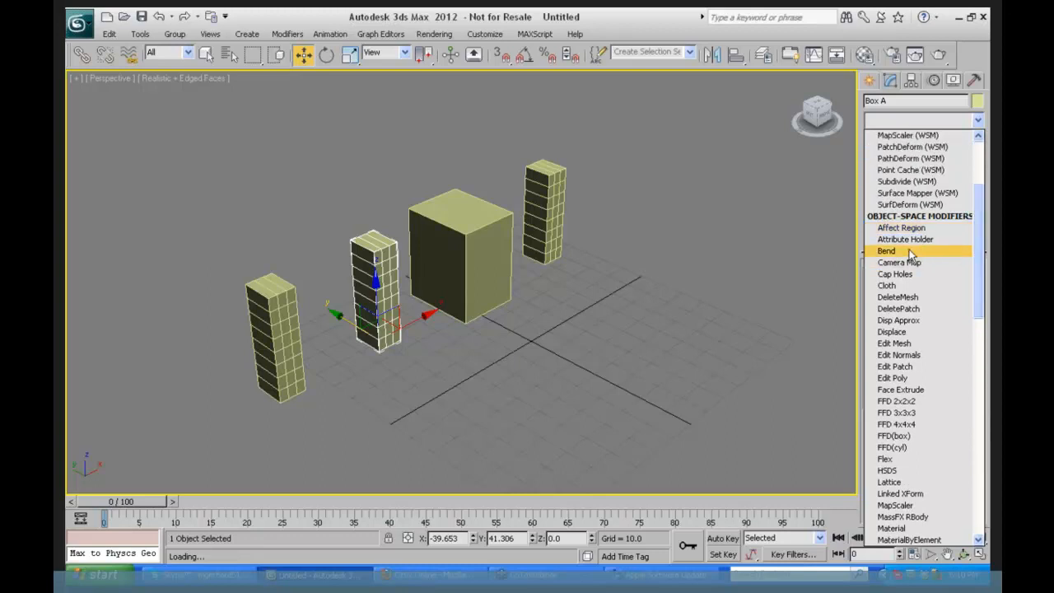
pyautogui.click(910, 253)
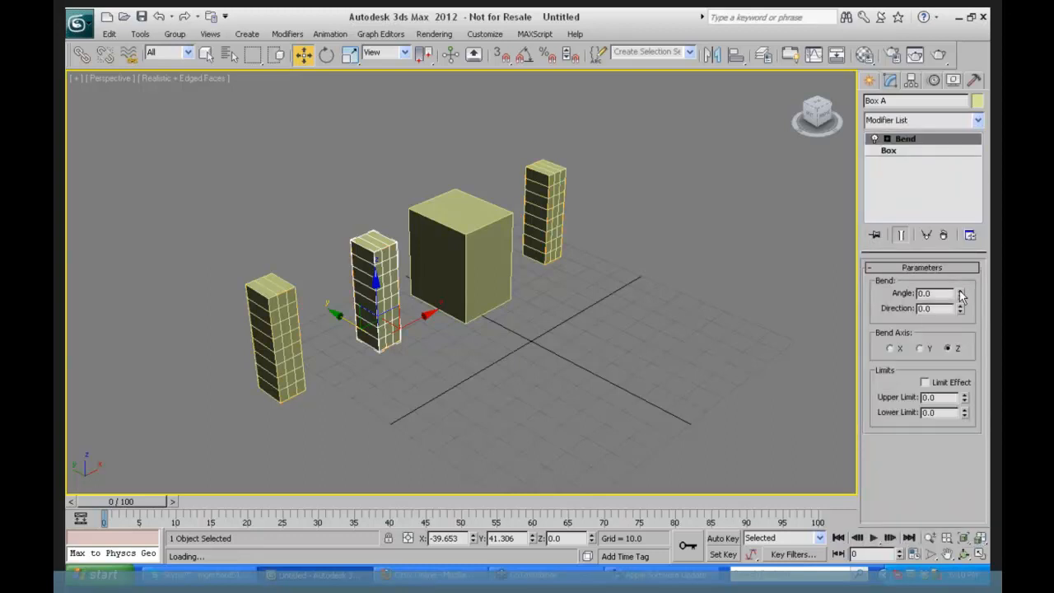
pyautogui.moveTo(959, 293); pyautogui.dragTo(964, 188)
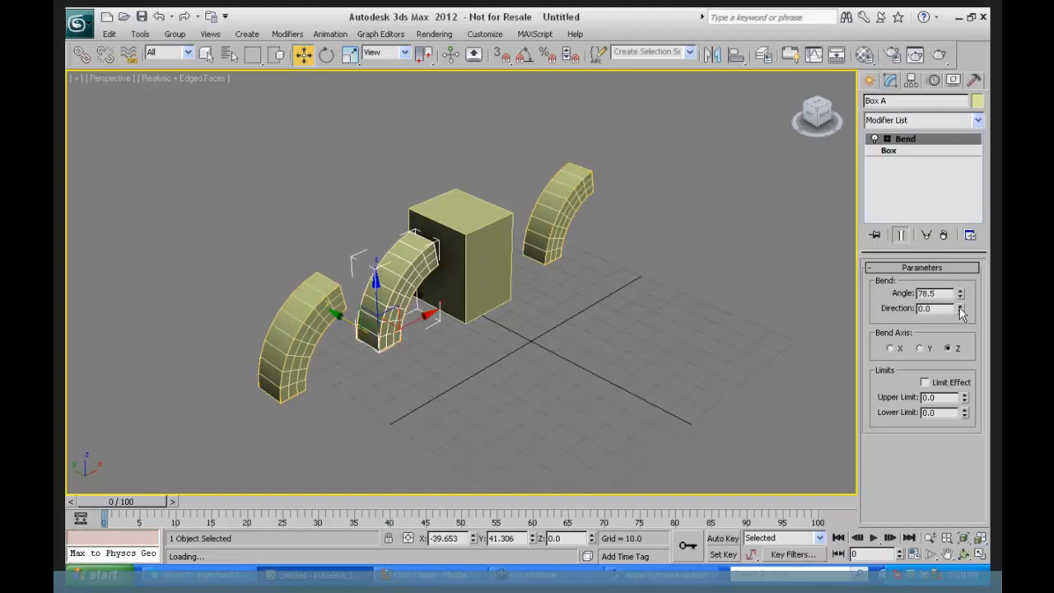
pyautogui.moveTo(959, 308); pyautogui.dragTo(960, 172)
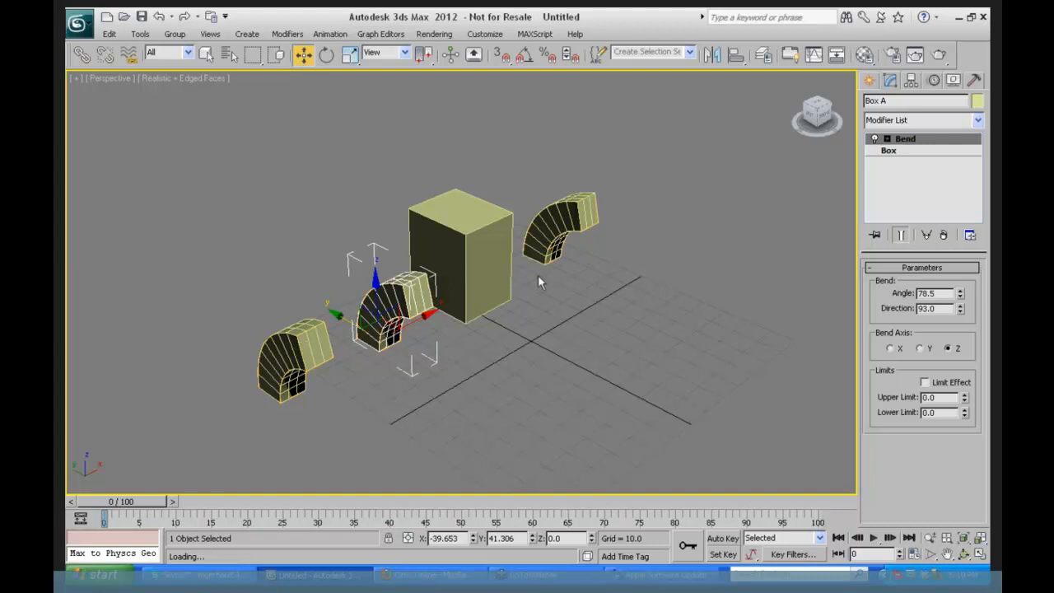
# - Add a Twist modifier above the Bend on Box A Instance and set its angle to 245
pyautogui.click(579, 224)
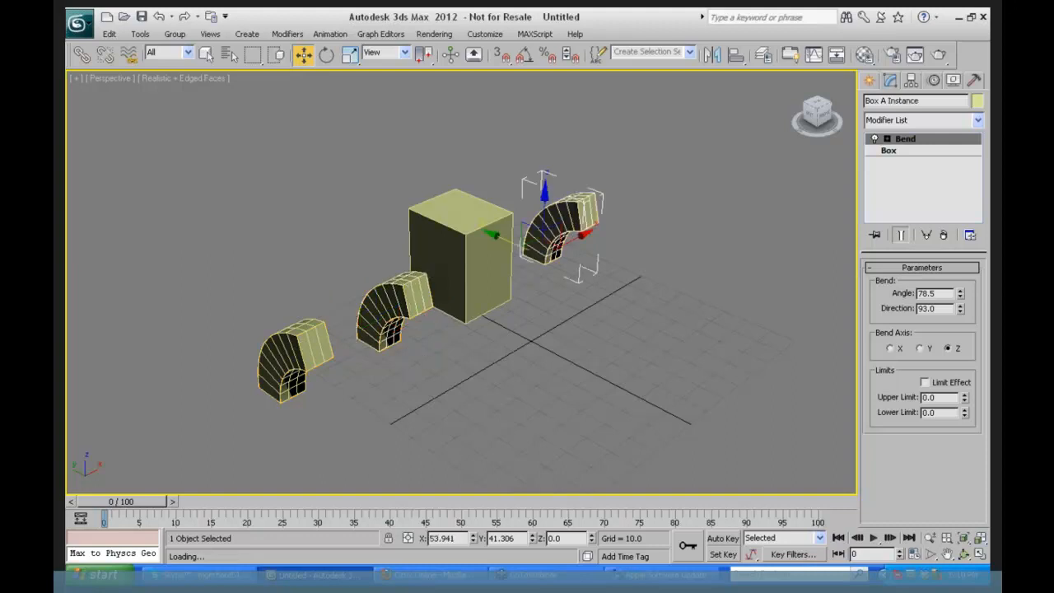
pyautogui.click(977, 120)
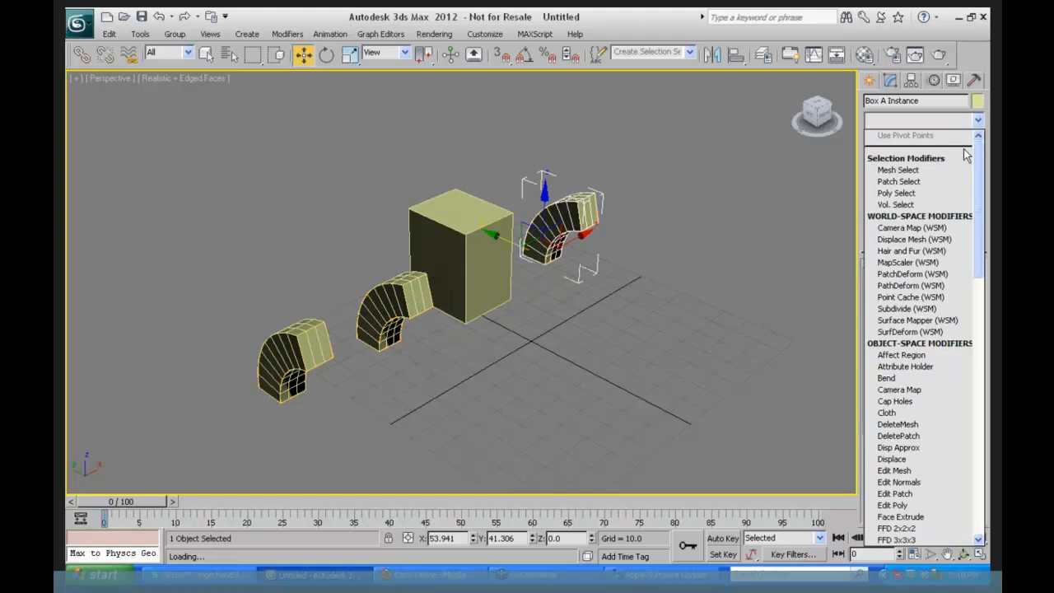
pyautogui.scroll(-20, 966, 205)
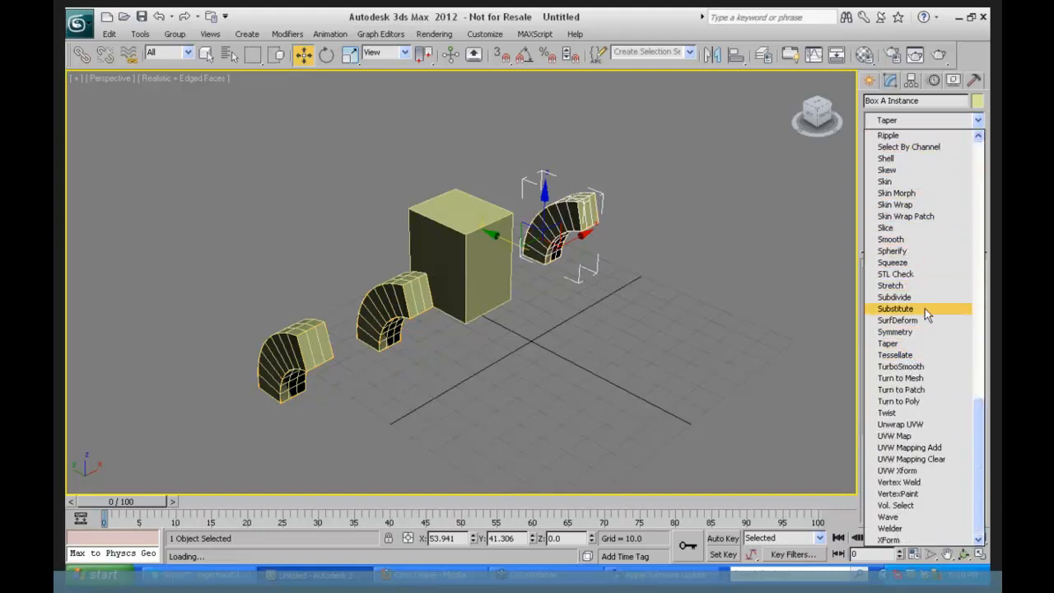
pyautogui.click(922, 413)
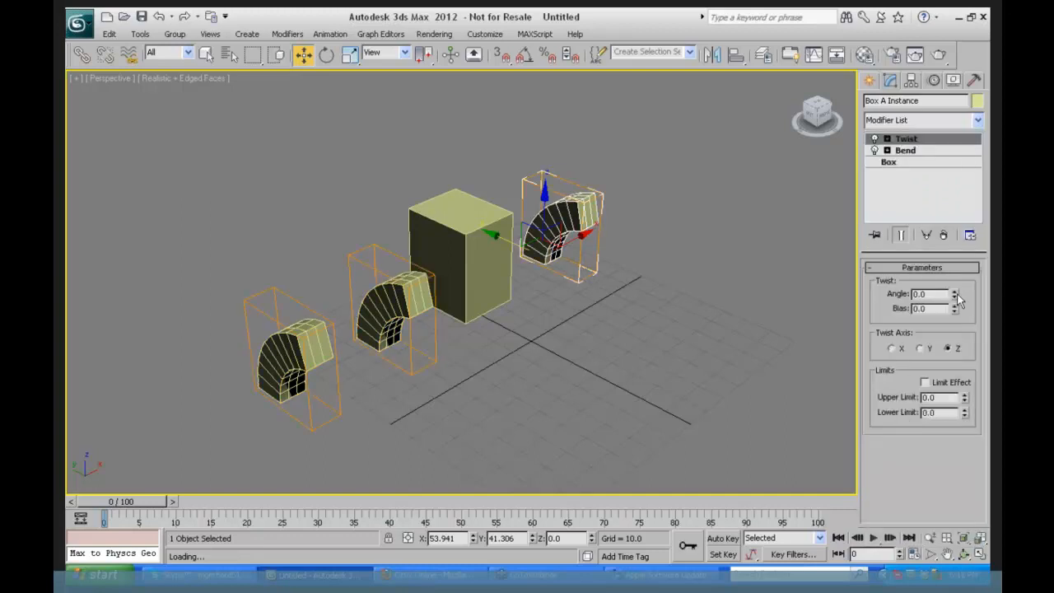
pyautogui.moveTo(954, 294); pyautogui.dragTo(966, 503)
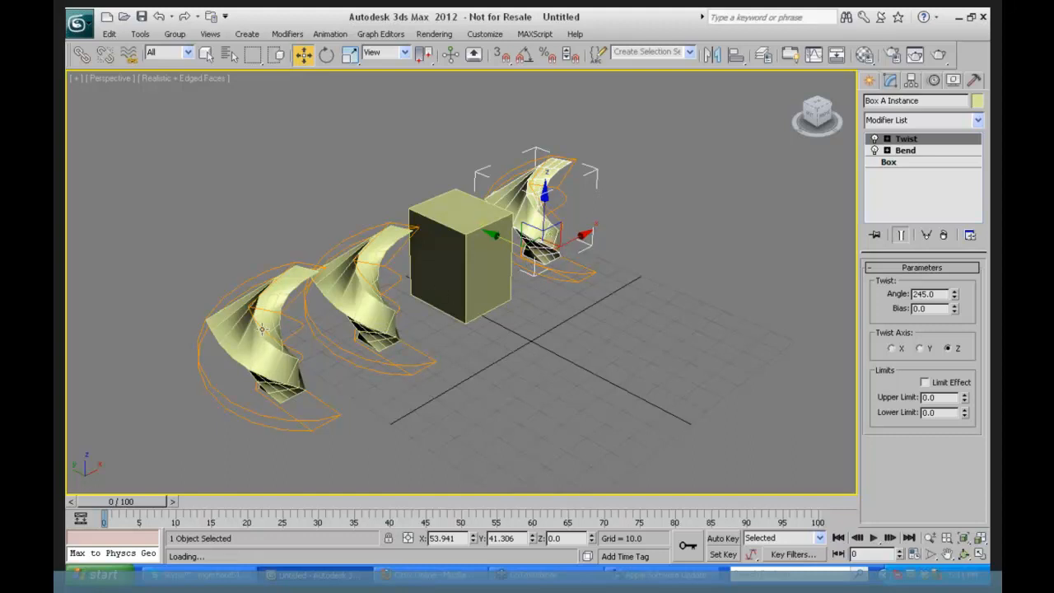
# - Change the shared Twist angle to 50.5 from Box A Reference's modifier stack, and clear the selection
pyautogui.click(264, 338)
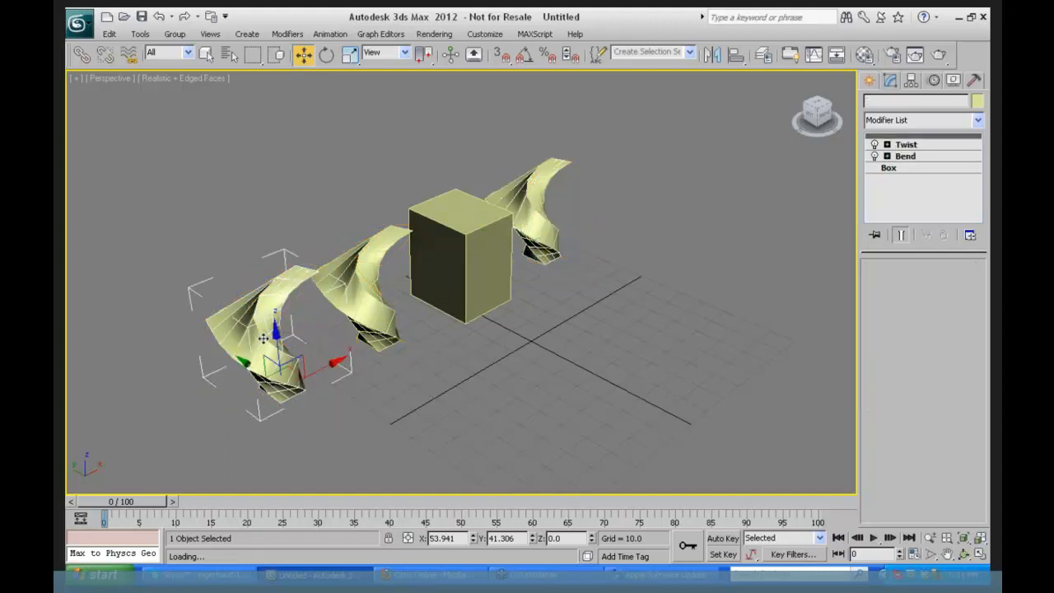
pyautogui.click(905, 146)
pyautogui.moveTo(955, 296); pyautogui.dragTo(957, 581)
pyautogui.click(420, 420)
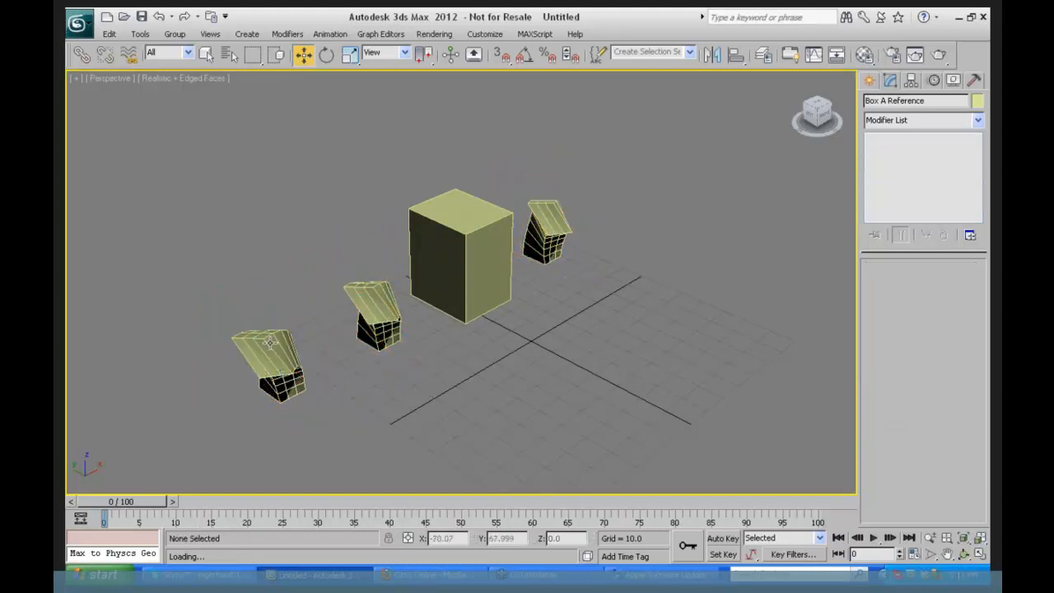
# - Add a Taper modifier at the top of Box A Reference's stack with amount -0.77 and curve -1.38
pyautogui.click(270, 344)
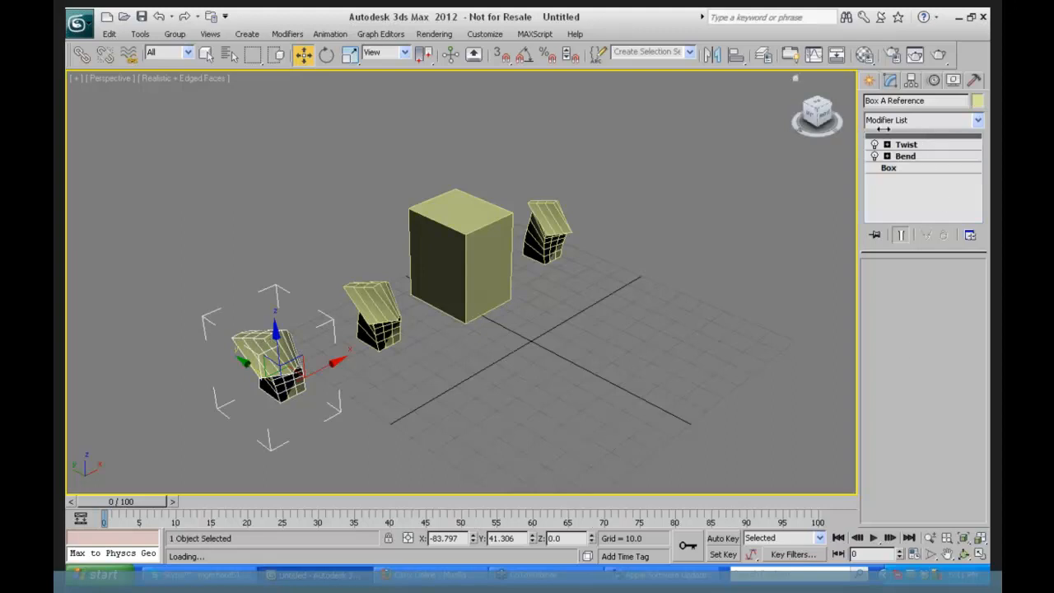
pyautogui.click(979, 121)
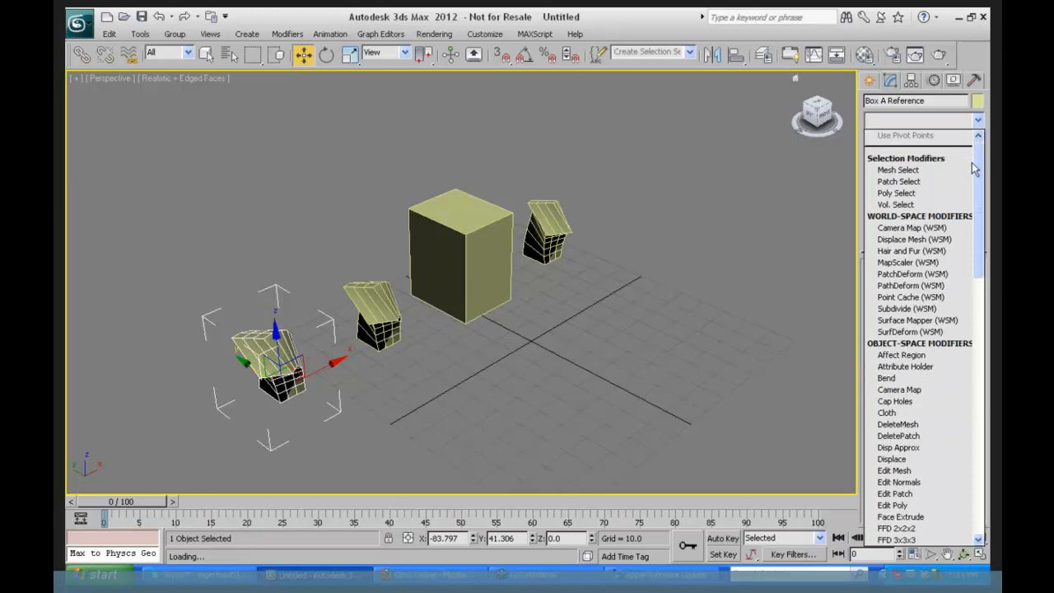
pyautogui.moveTo(981, 196); pyautogui.dragTo(980, 437)
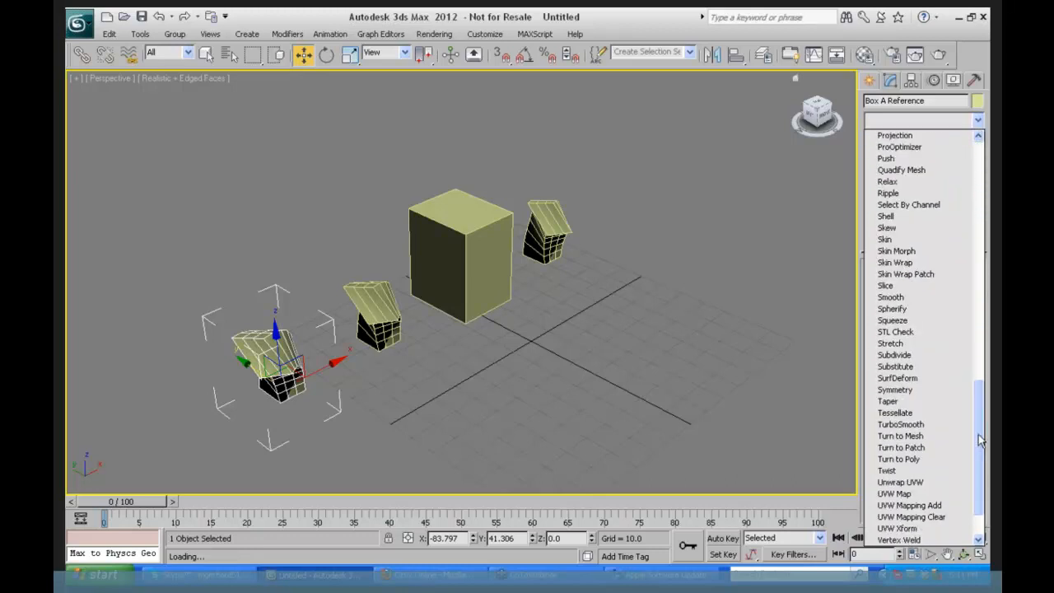
pyautogui.click(900, 402)
pyautogui.moveTo(955, 293); pyautogui.dragTo(932, 356)
pyautogui.moveTo(957, 307); pyautogui.dragTo(910, 405)
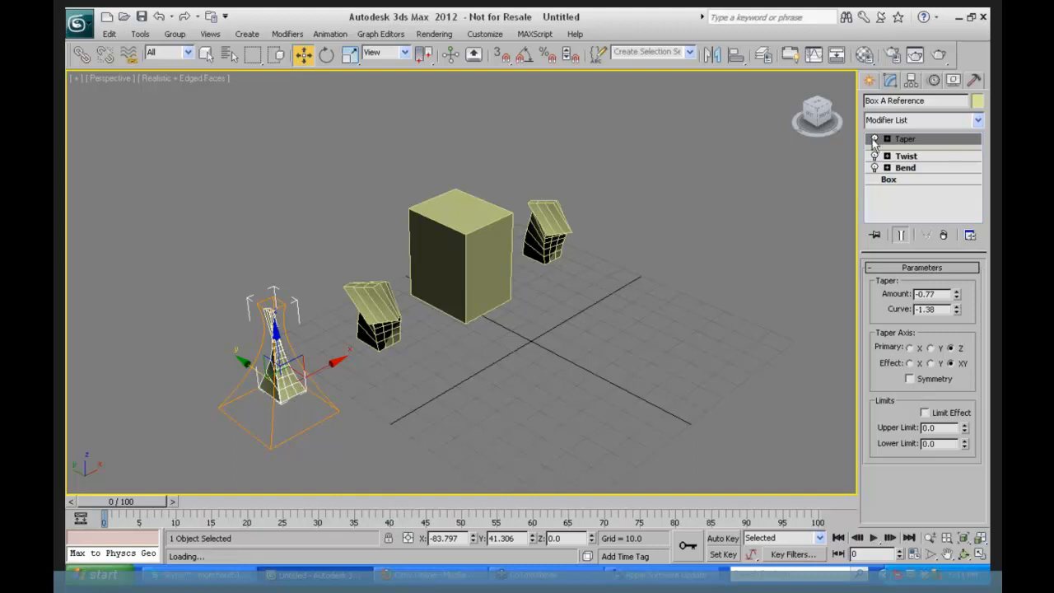
# - Move Box A Reference's Taper below the Twist in the stack, and return it to the top
pyautogui.moveTo(905, 140); pyautogui.dragTo(912, 165)
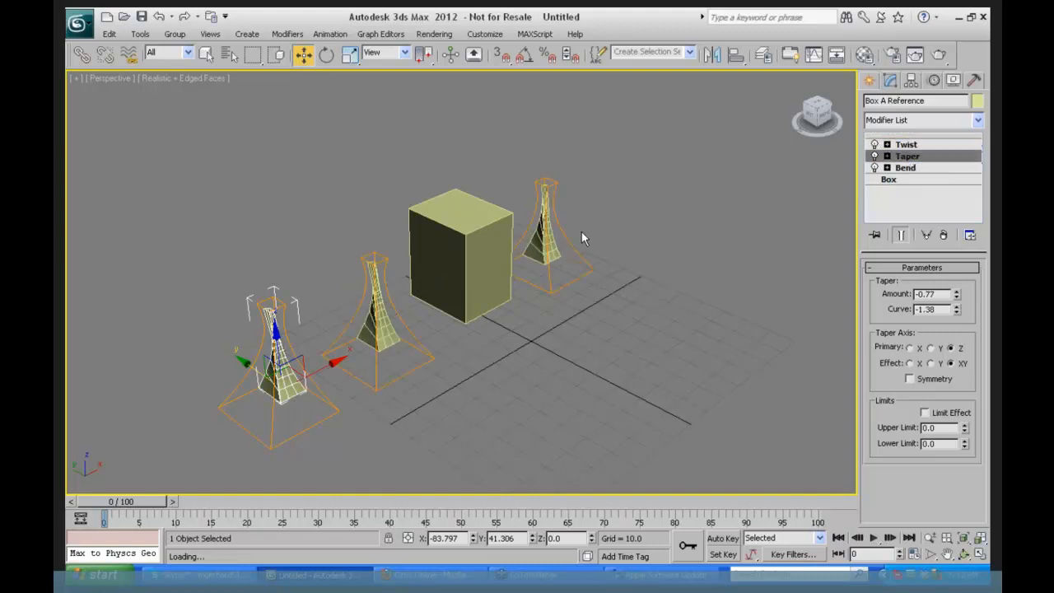
pyautogui.moveTo(916, 161); pyautogui.dragTo(907, 137)
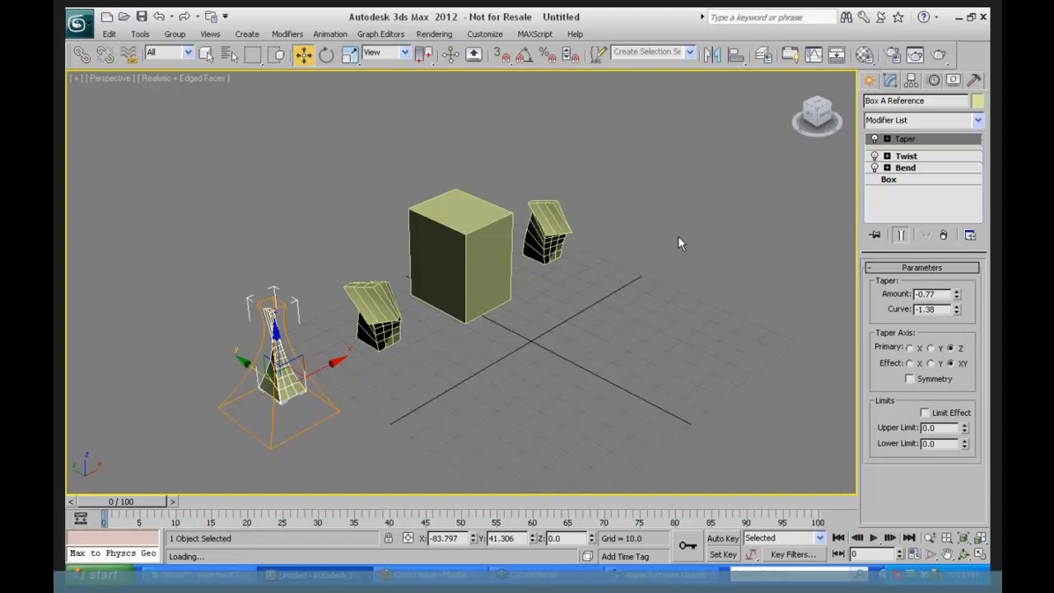
# - Make Box A Instance's modifier stack unique and set its base box height to 102.109
pyautogui.click(556, 262)
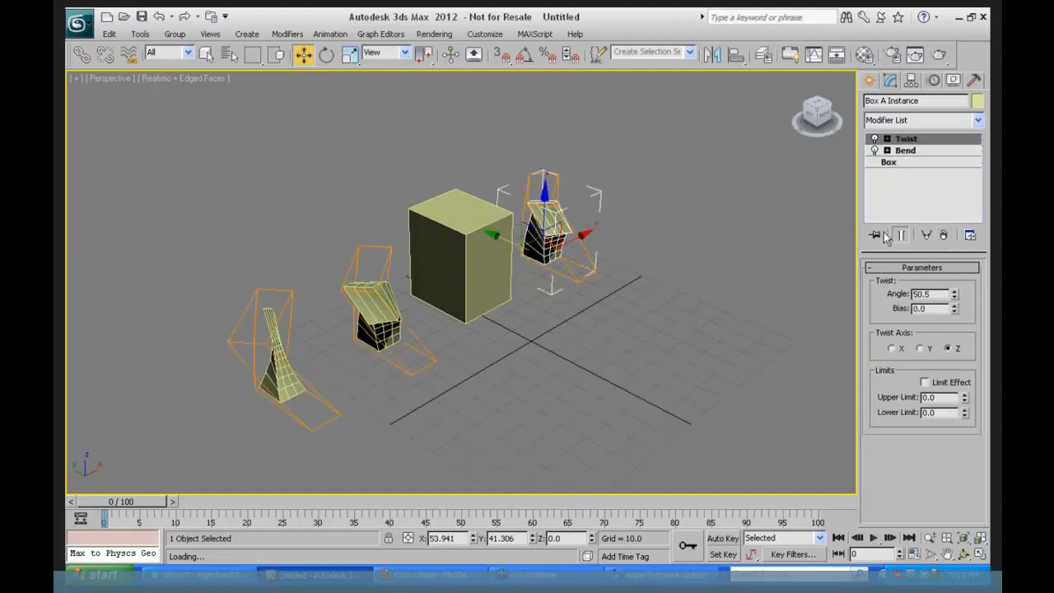
pyautogui.click(926, 236)
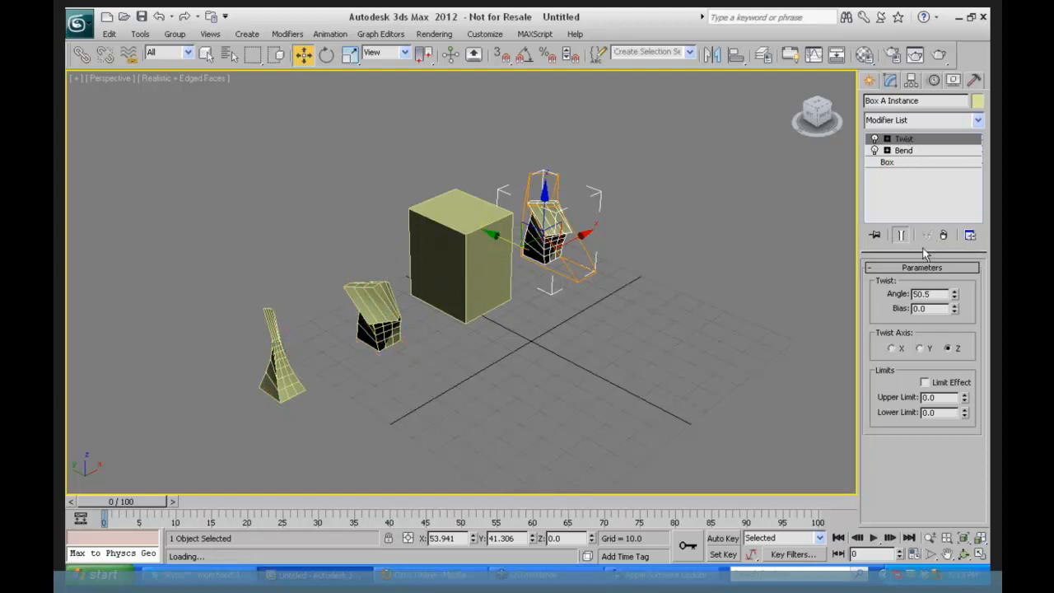
pyautogui.click(895, 162)
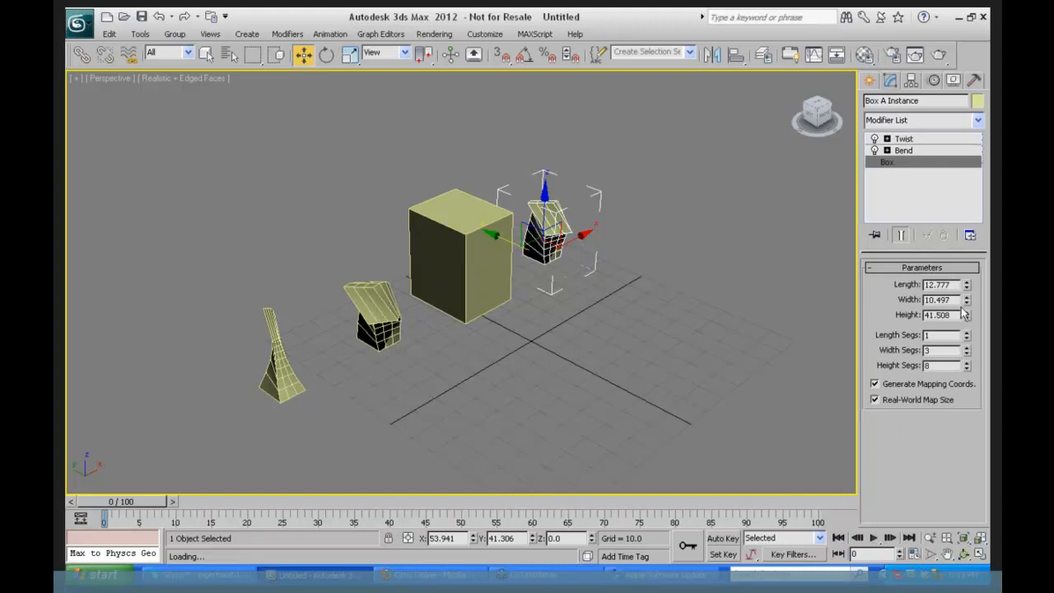
pyautogui.moveTo(966, 314); pyautogui.dragTo(968, 203)
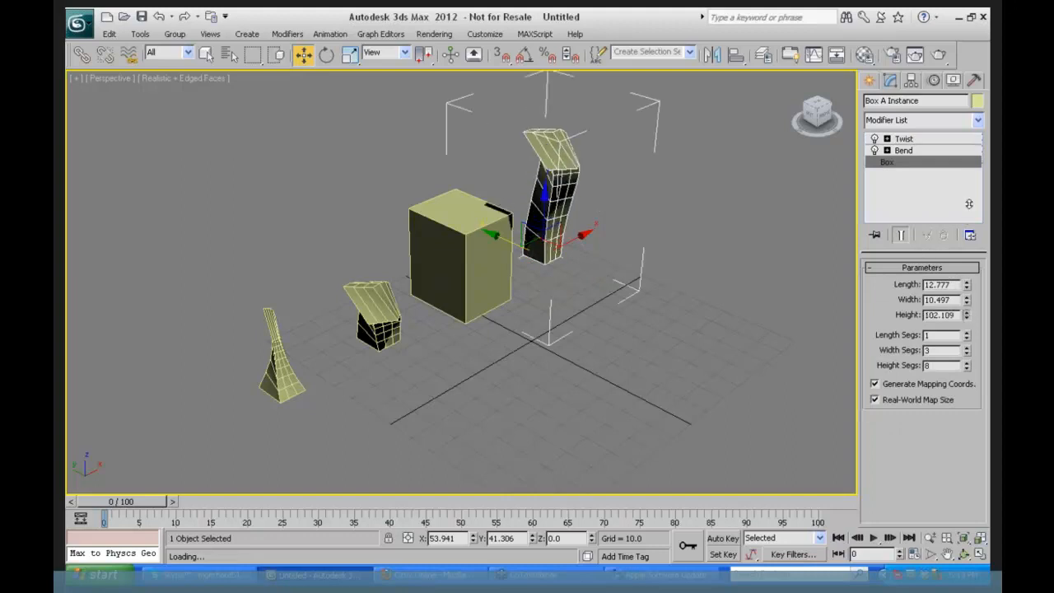
# - Set the Twist modifier's angle on Box A Instance to -243.0
pyautogui.click(904, 138)
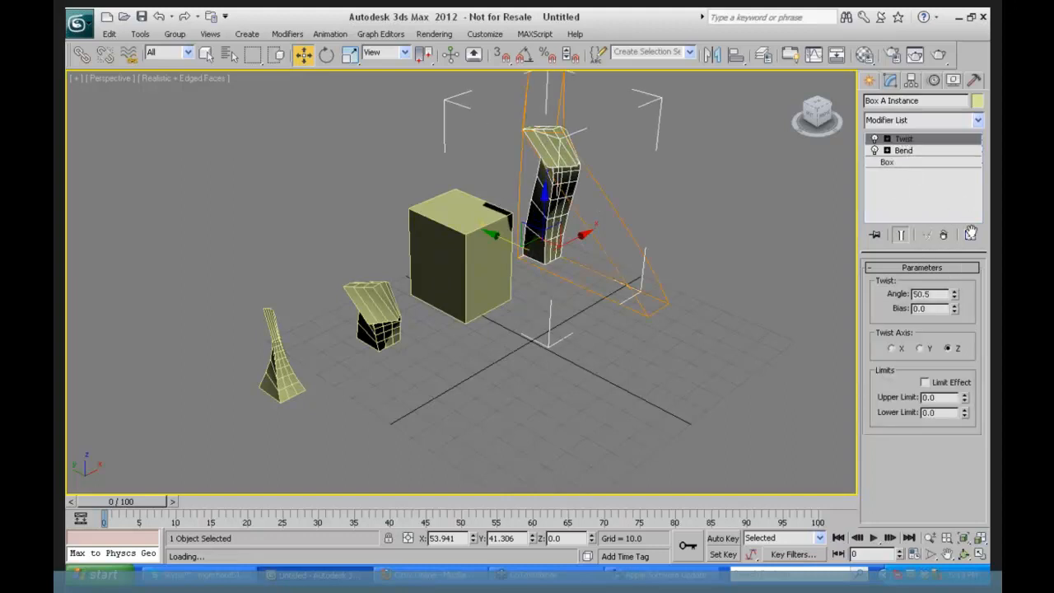
pyautogui.click(954, 291)
pyautogui.moveTo(954, 295); pyautogui.dragTo(955, 337)
pyautogui.moveTo(933, 80); pyautogui.dragTo(936, 161)
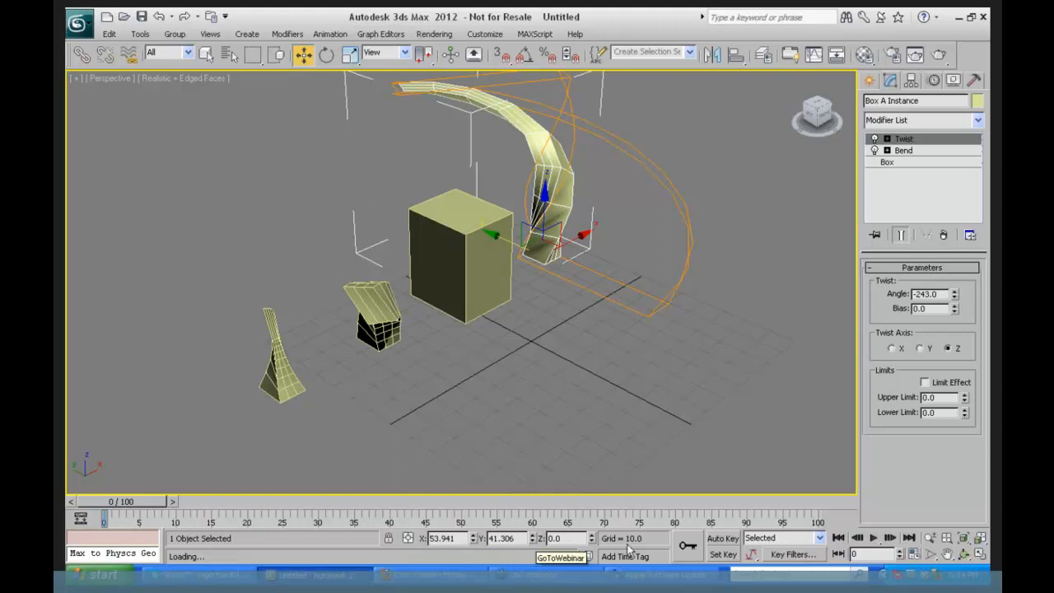
pyautogui.click(947, 553)
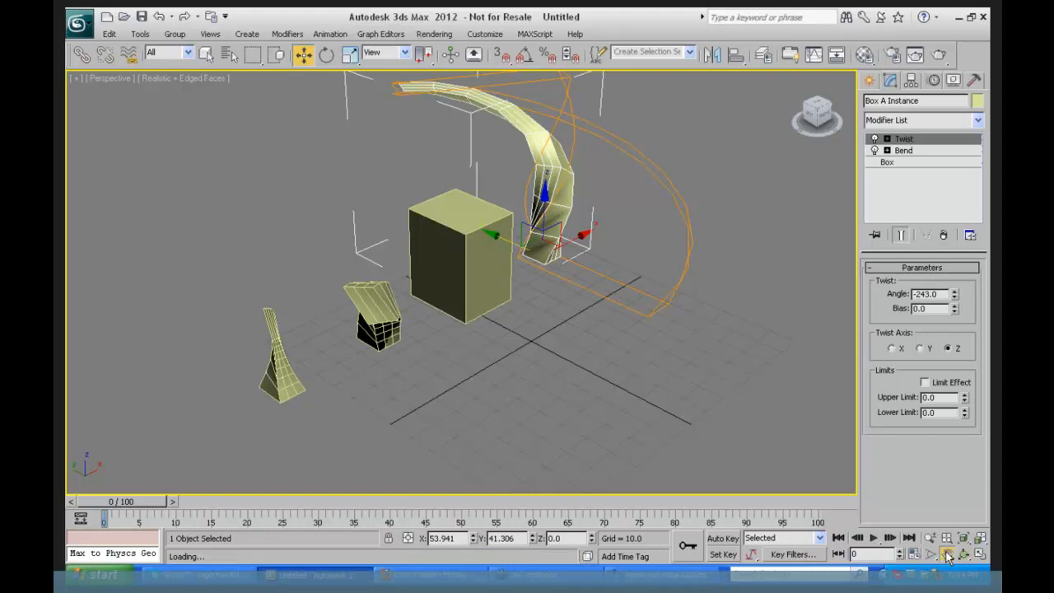
pyautogui.moveTo(608, 240); pyautogui.dragTo(669, 394)
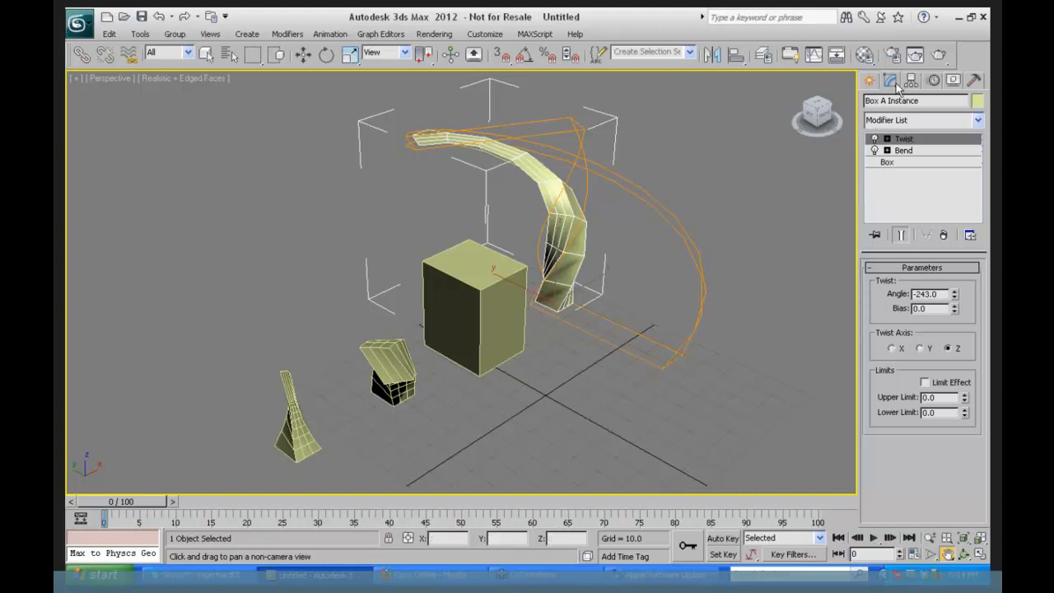
# - Review the Box, Bend and Twist levels in Box A Instance's modifier stack
pyautogui.click(869, 81)
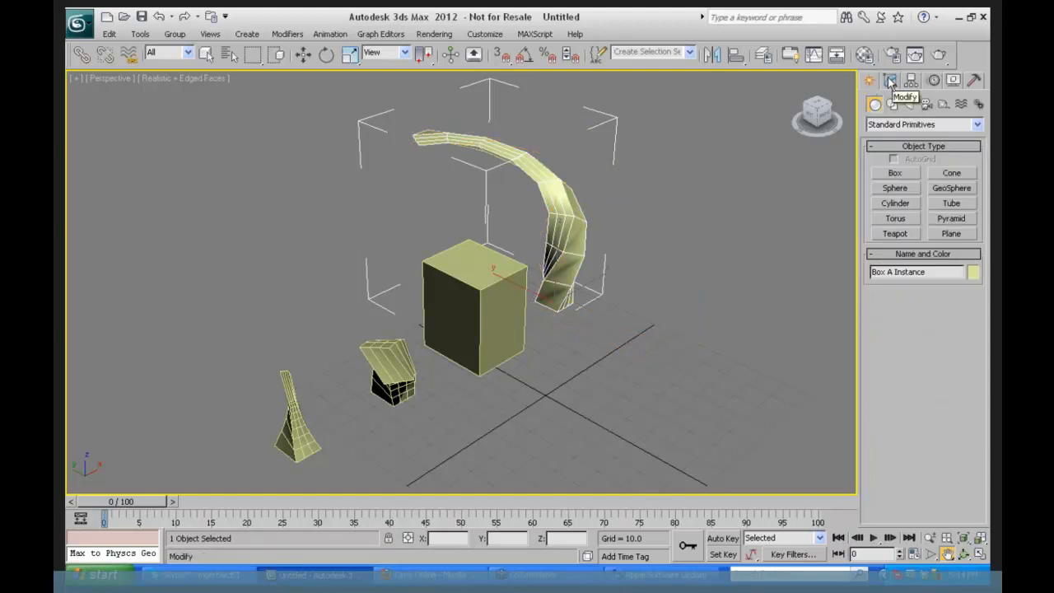
pyautogui.click(890, 81)
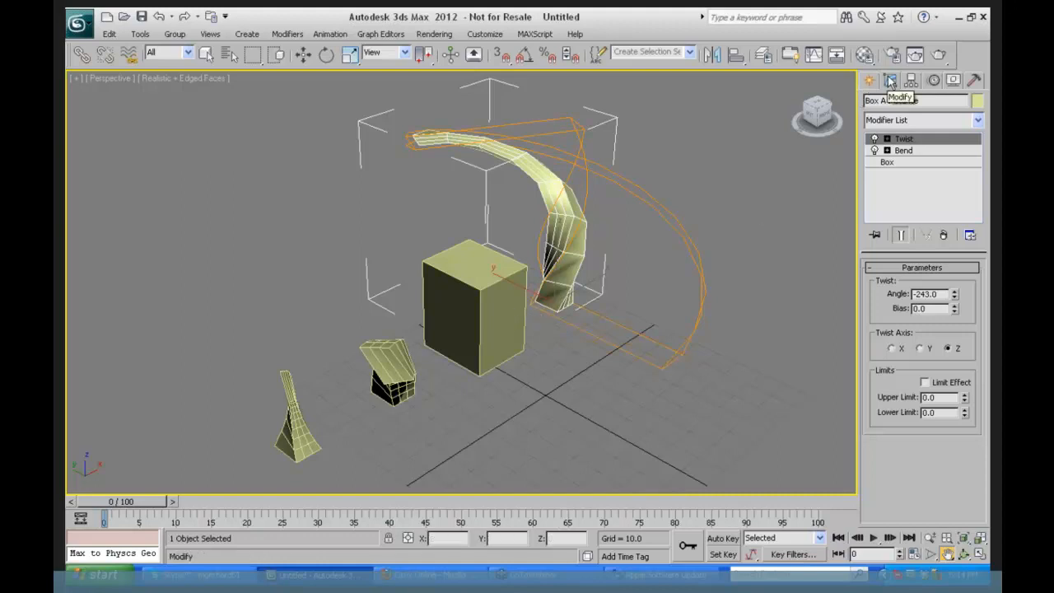
pyautogui.click(904, 164)
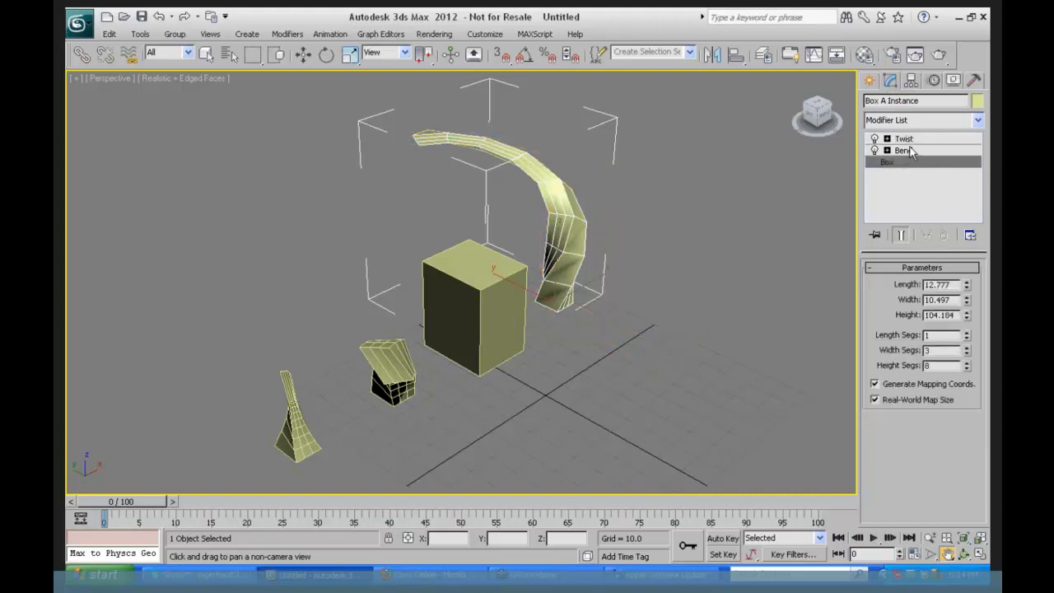
pyautogui.click(909, 151)
pyautogui.click(910, 140)
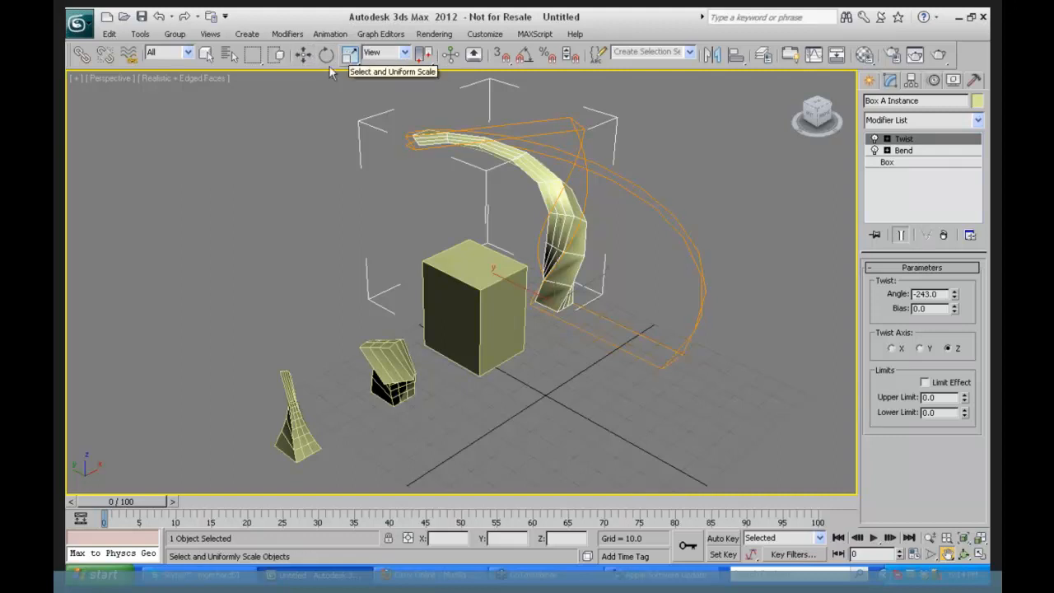
pyautogui.click(350, 55)
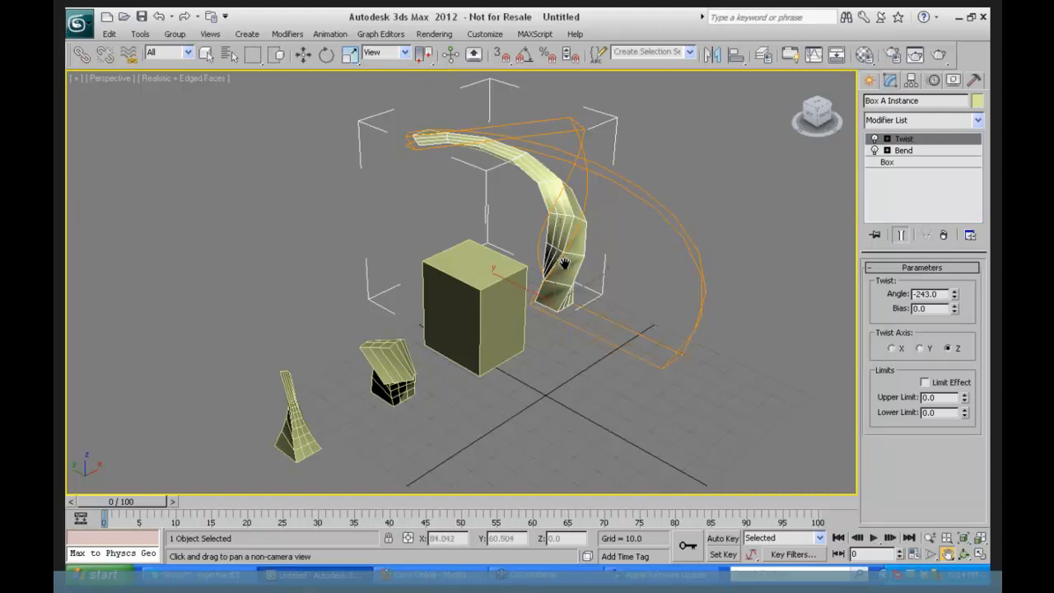
# - Reset the scene to an empty default file and confirm the reset
pyautogui.click(85, 26)
pyautogui.click(109, 86)
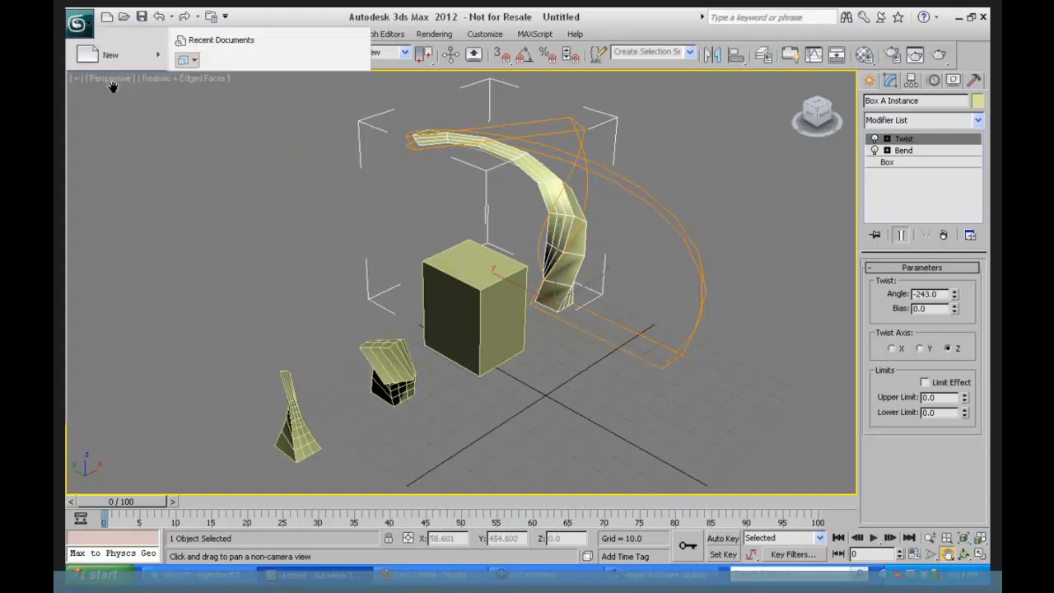
pyautogui.click(521, 332)
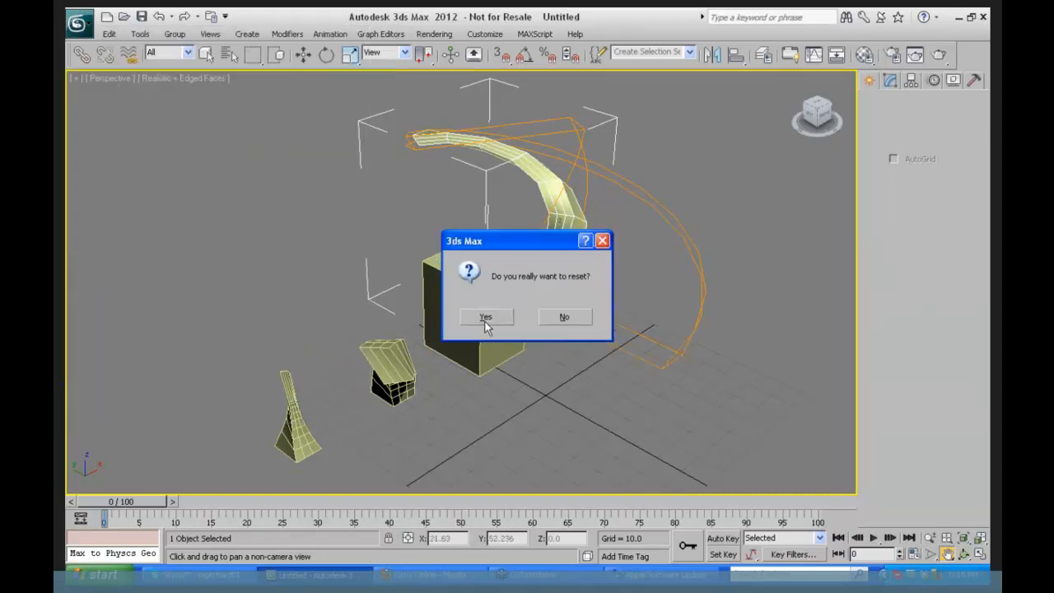
pyautogui.click(485, 318)
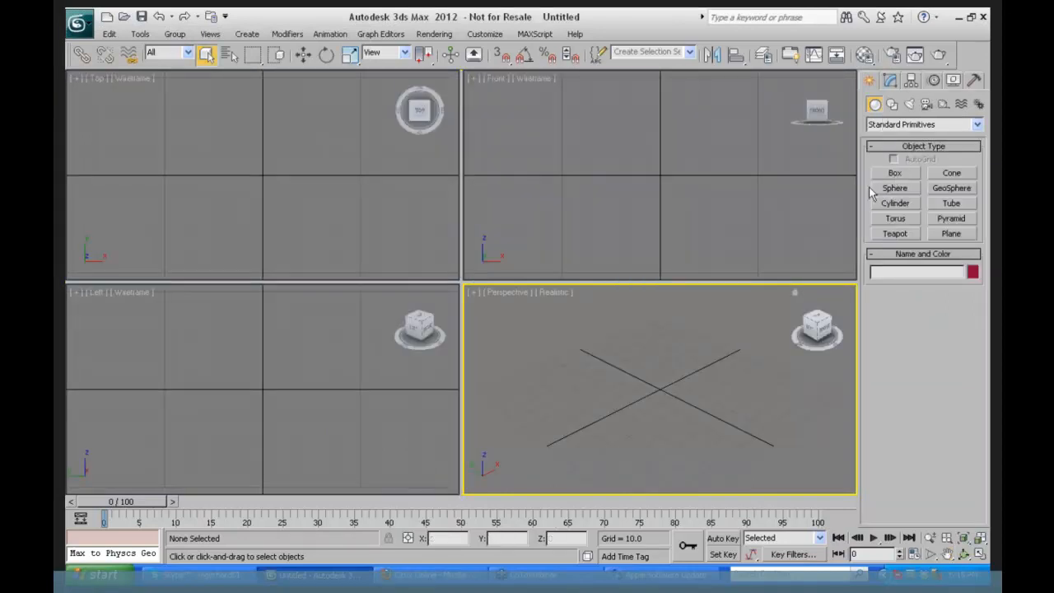
# - Create two boxes in the Perspective view, about 21 × 22 × 38 and about 24 × 33 × 35 units (length, width, height)
pyautogui.click(899, 174)
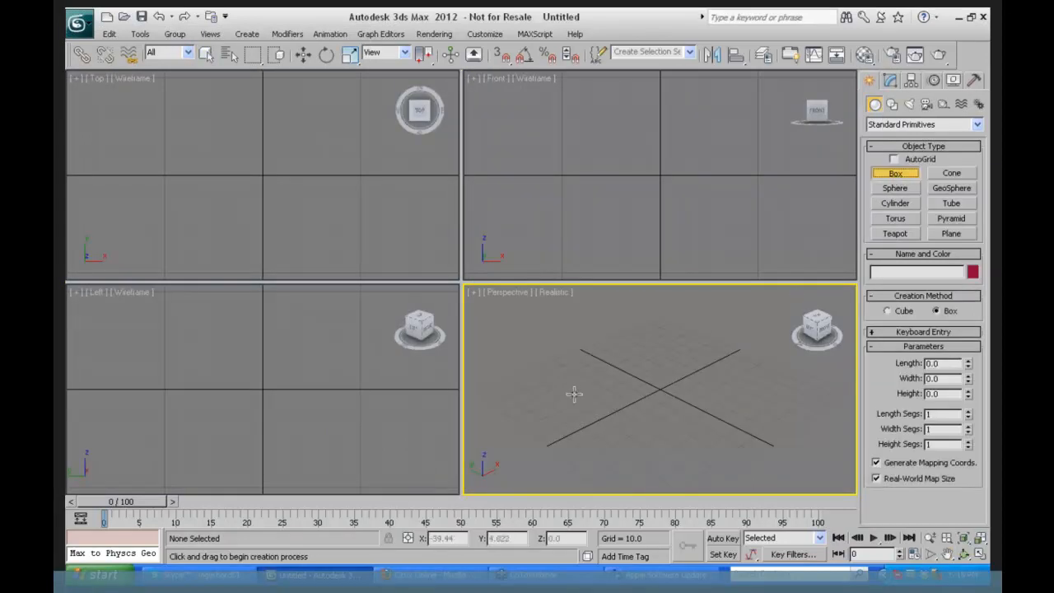
pyautogui.moveTo(575, 400); pyautogui.dragTo(547, 415)
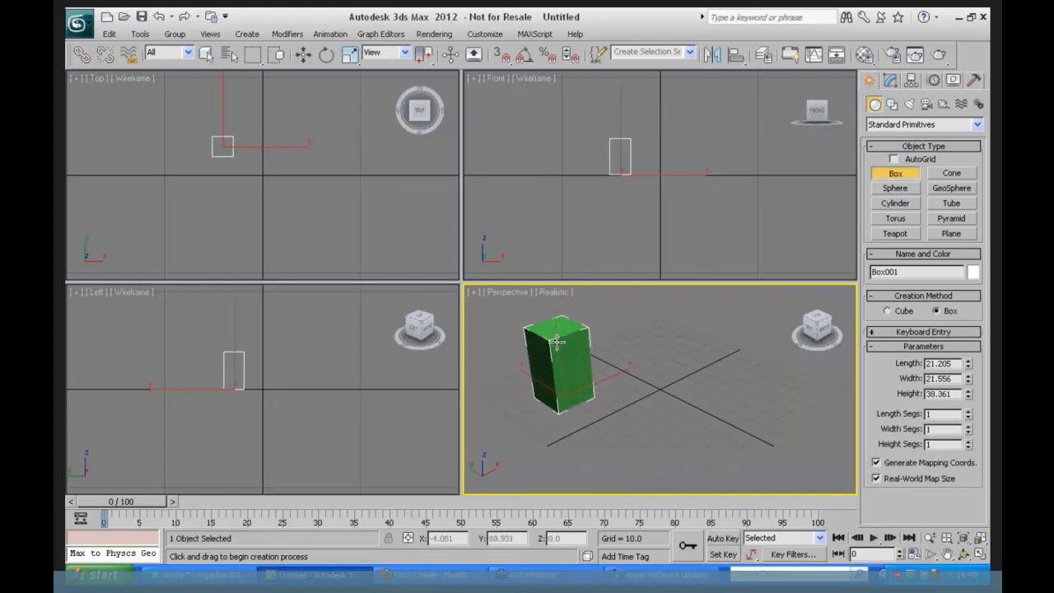
pyautogui.click(560, 345)
pyautogui.moveTo(691, 340); pyautogui.dragTo(689, 373)
pyautogui.click(686, 317)
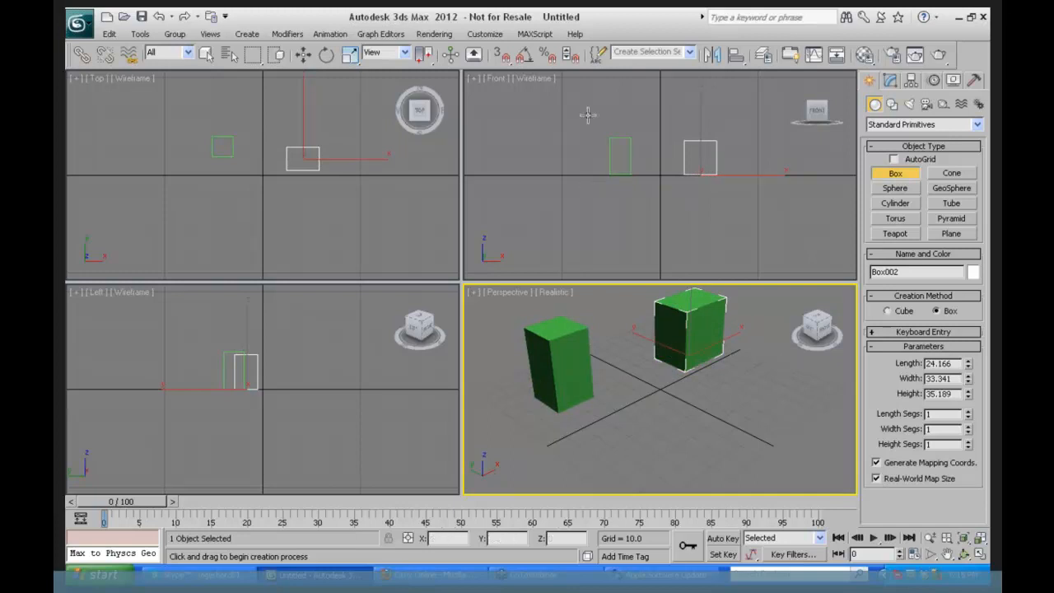
# - Maximize the Perspective viewport and open the Grid and Snap Settings, placing the window clear of the two boxes
pyautogui.click(501, 58)
pyautogui.moveTo(509, 61); pyautogui.dragTo(544, 121)
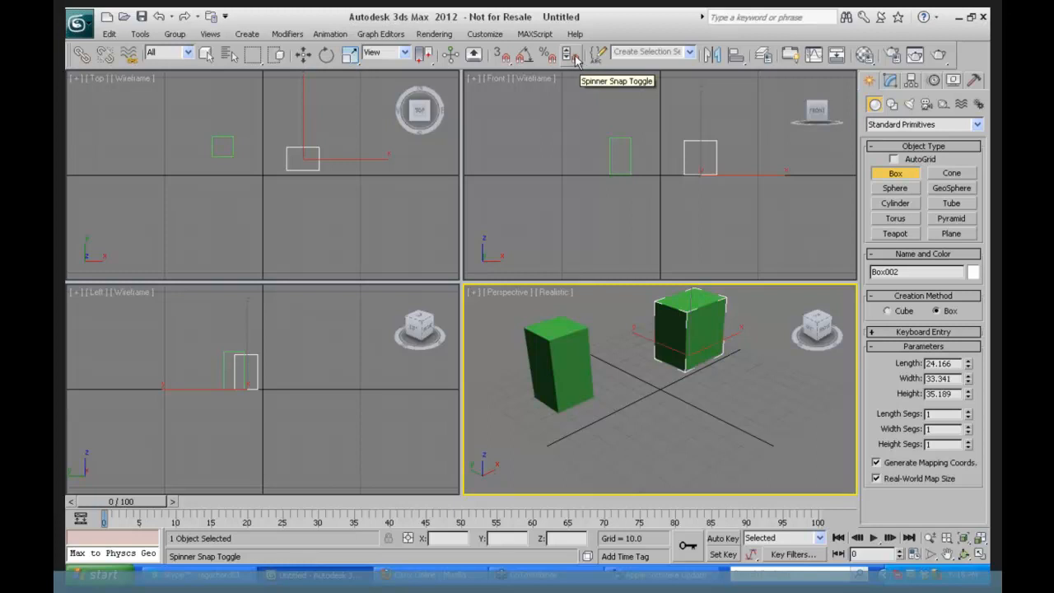
pyautogui.click(982, 554)
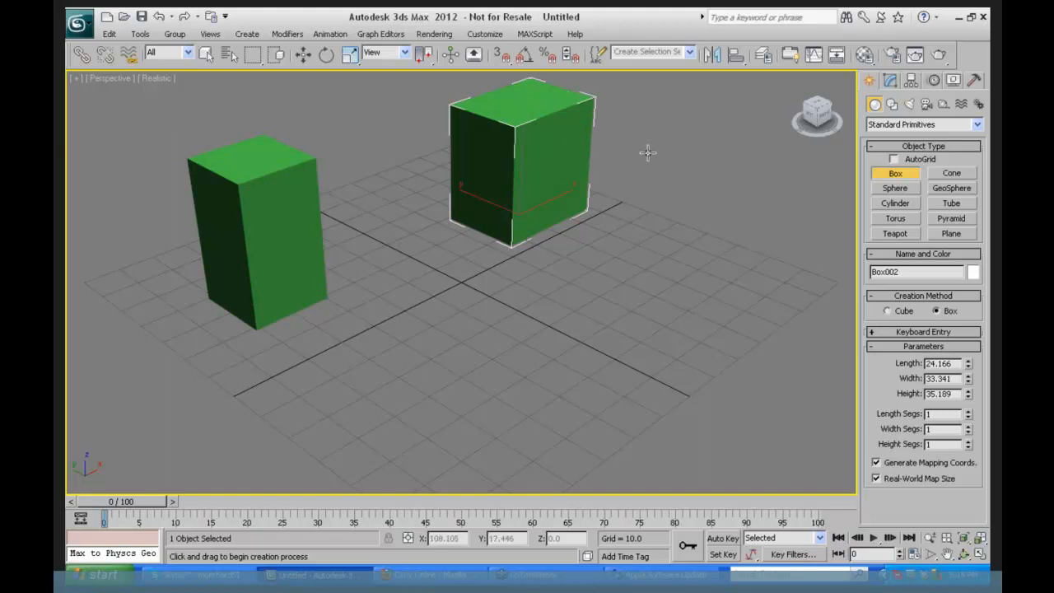
pyautogui.click(139, 34)
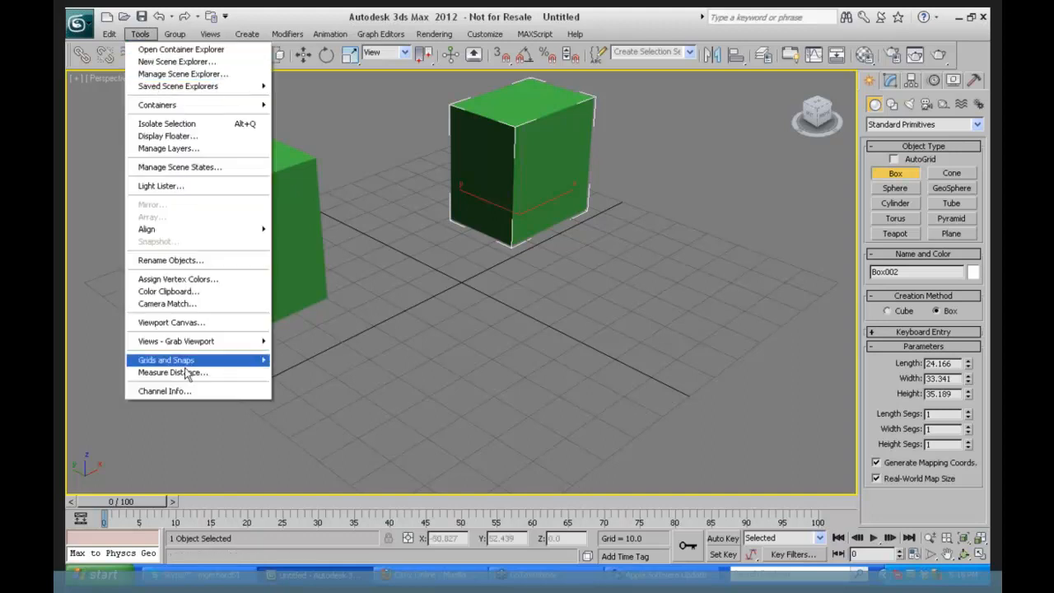
pyautogui.moveTo(195, 363)
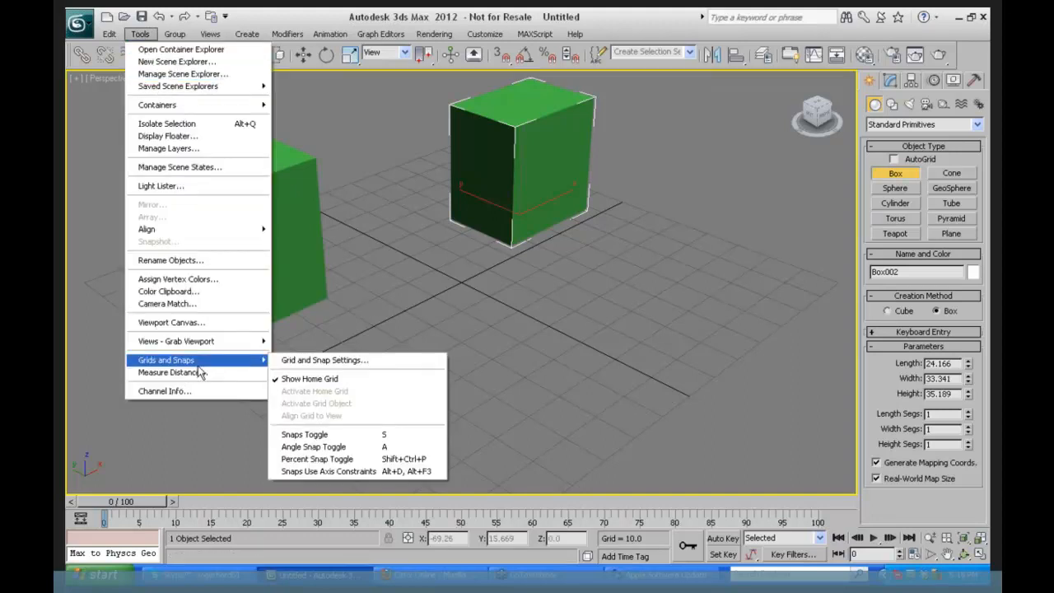
pyautogui.click(345, 359)
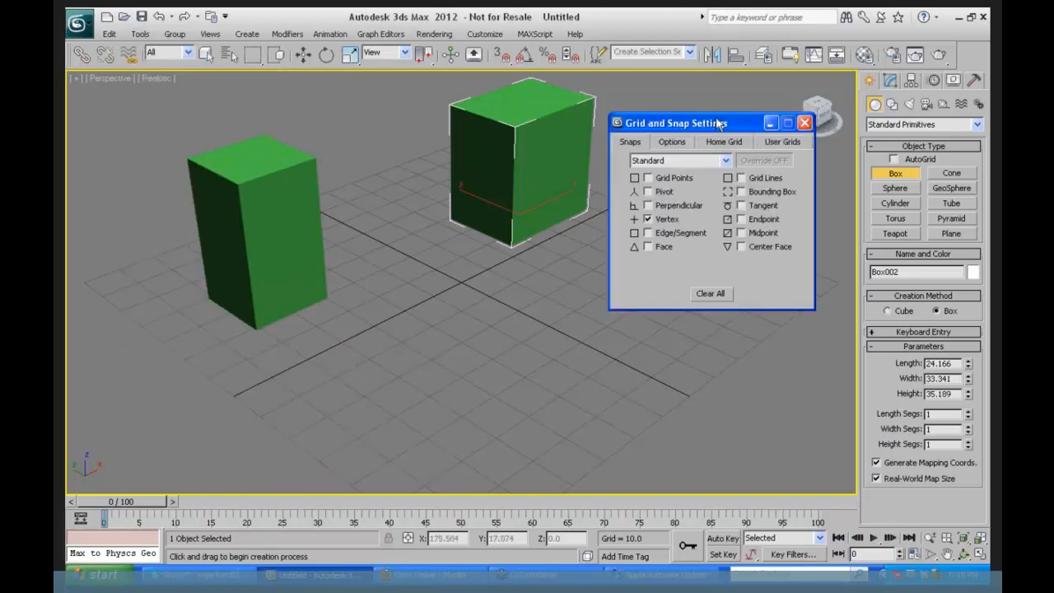
pyautogui.moveTo(719, 123); pyautogui.dragTo(725, 268)
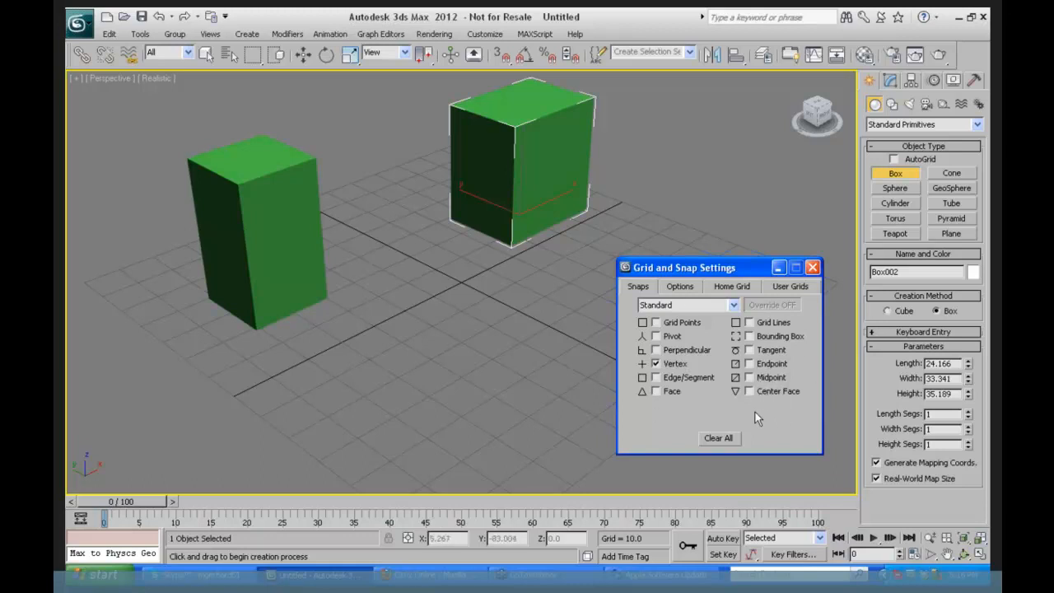
# - Review the Body Snaps and NURBS snap types, and return to the Standard set
pyautogui.click(732, 304)
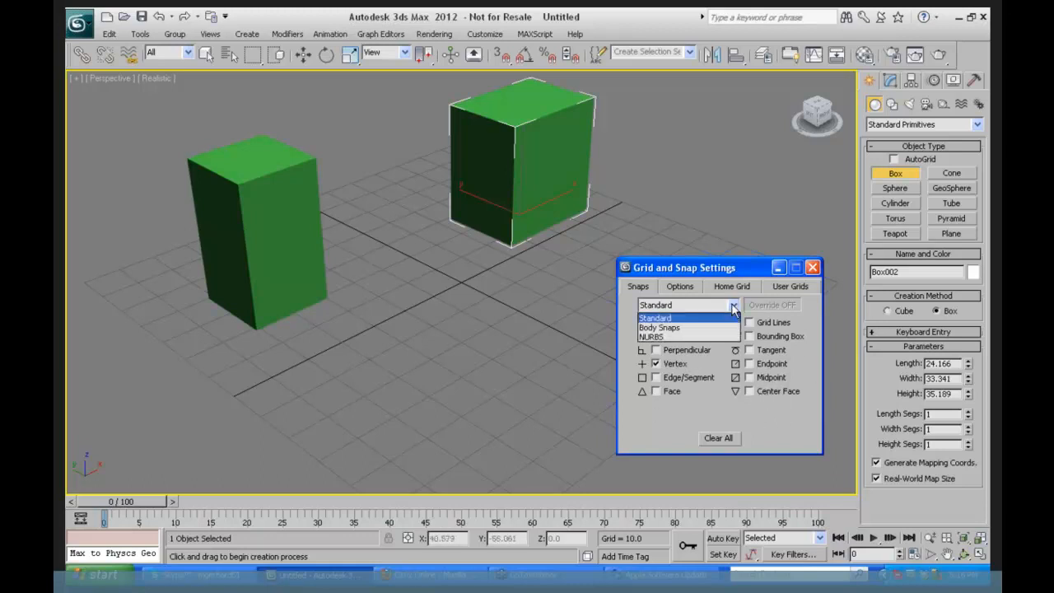
pyautogui.click(678, 328)
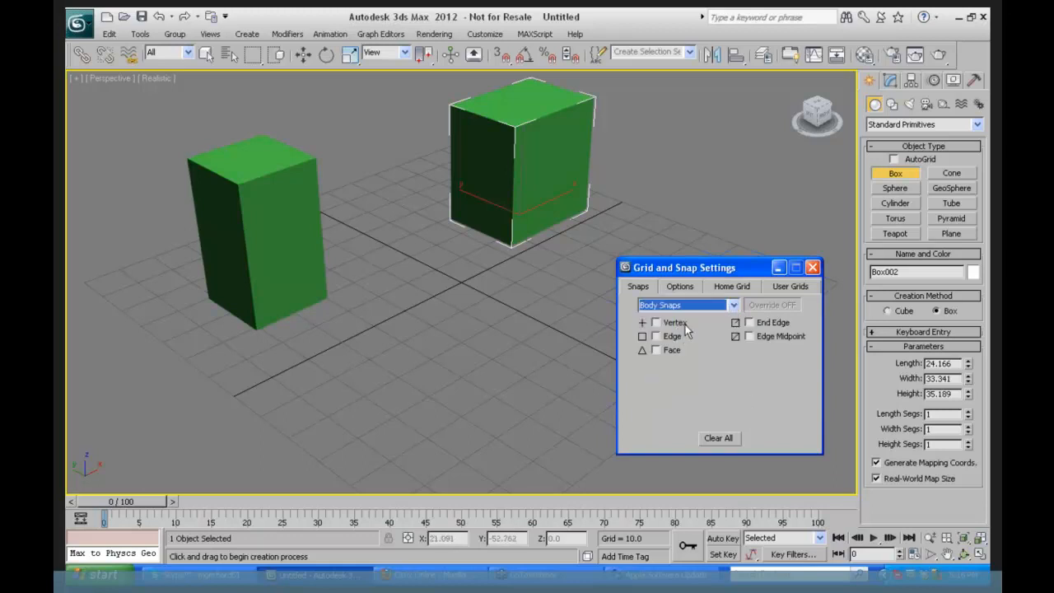
pyautogui.click(733, 305)
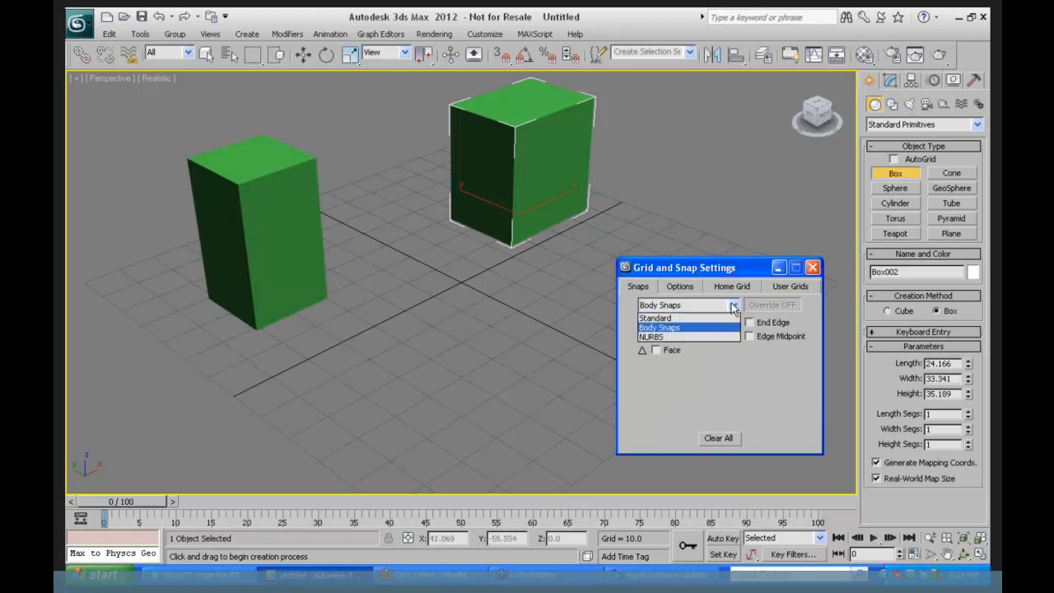
pyautogui.click(663, 337)
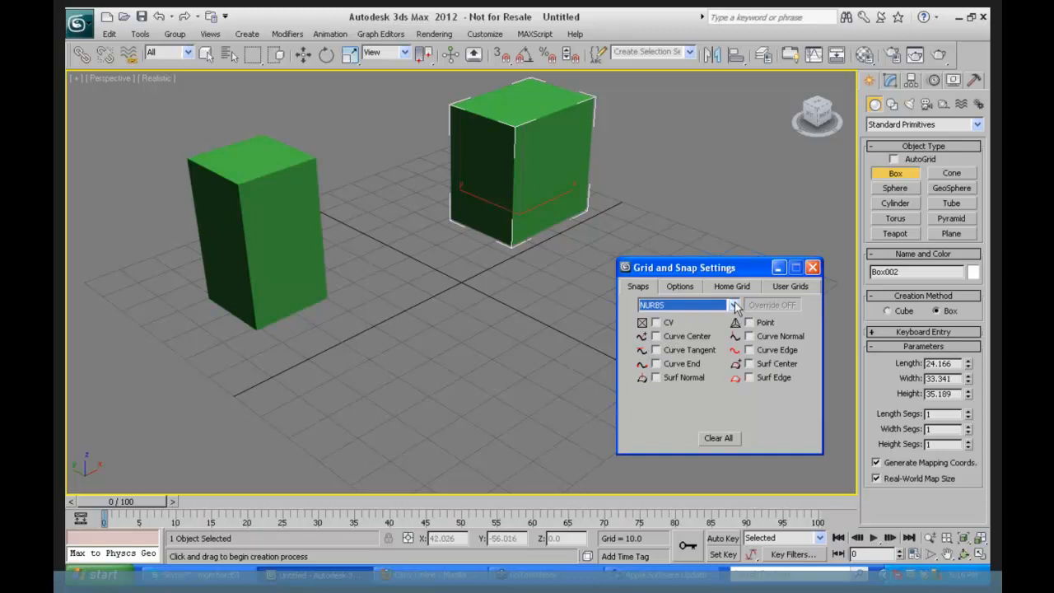
pyautogui.click(732, 305)
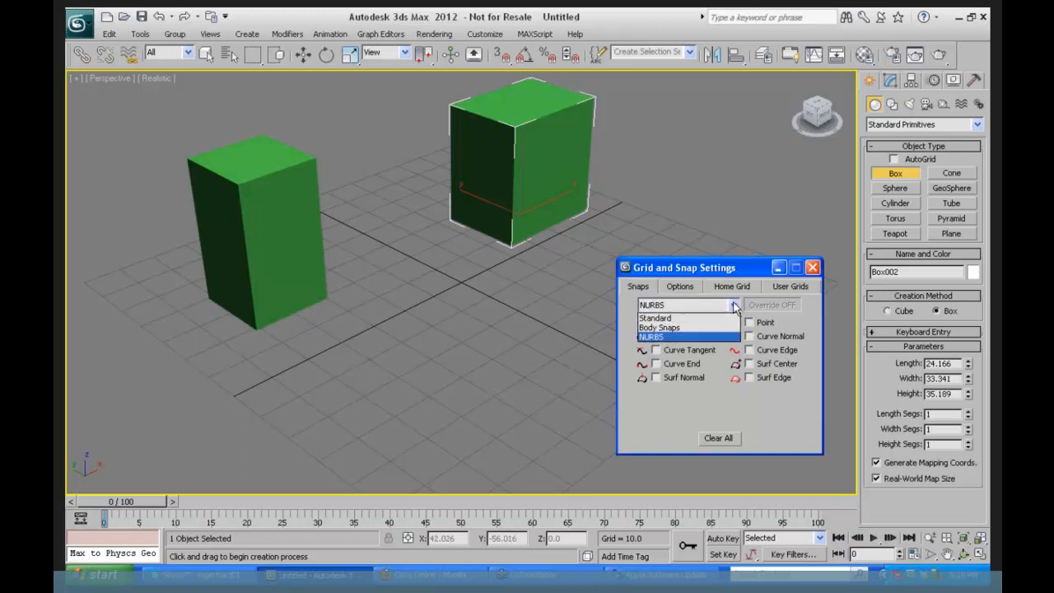
pyautogui.click(669, 318)
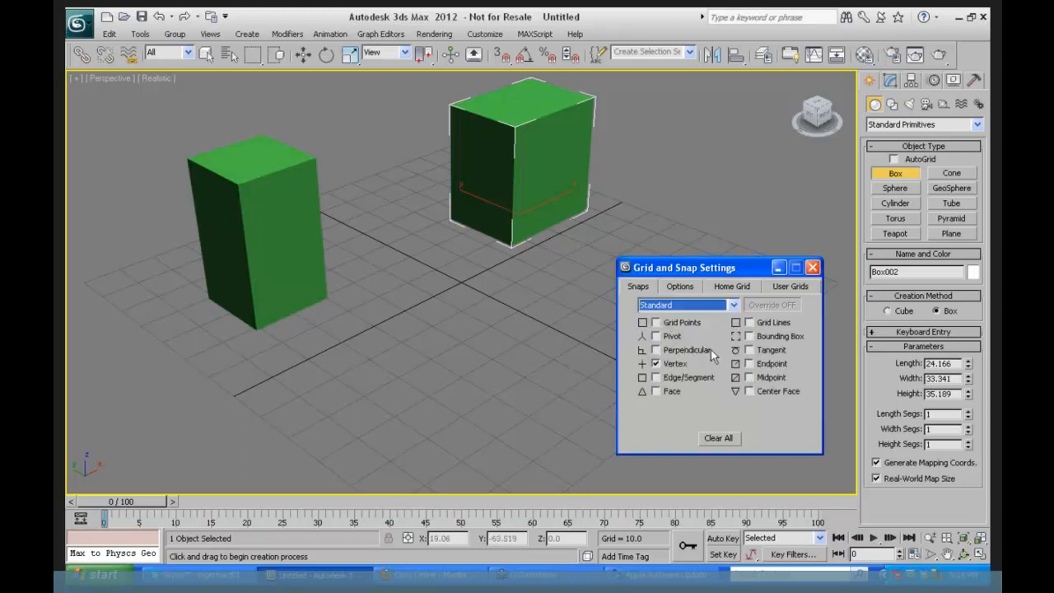
# - Make Grid Points the only active snap type instead of Vertex, and turn on 3D snapping
pyautogui.click(657, 322)
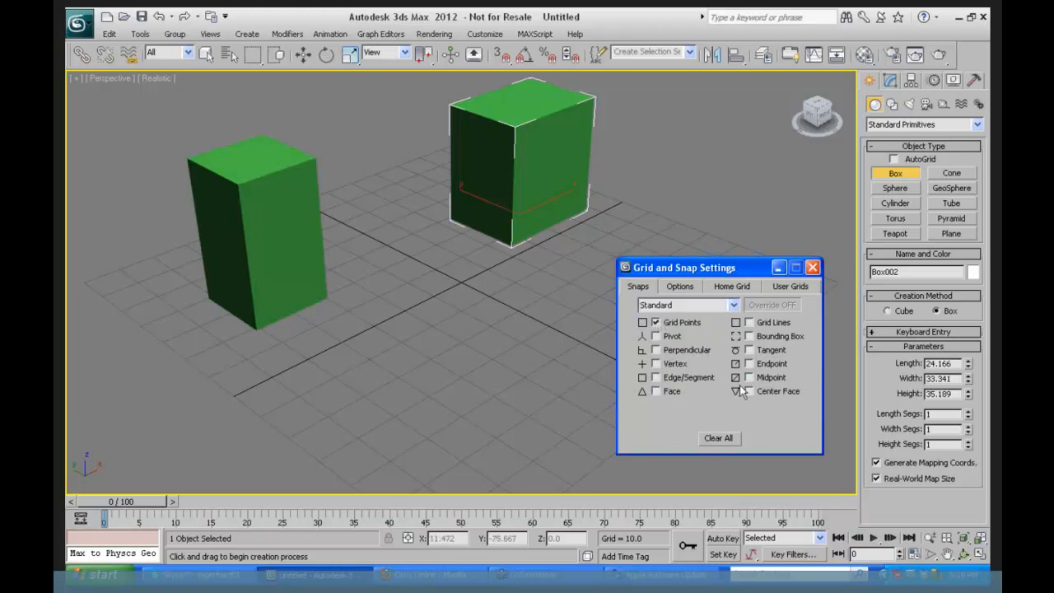
pyautogui.click(812, 267)
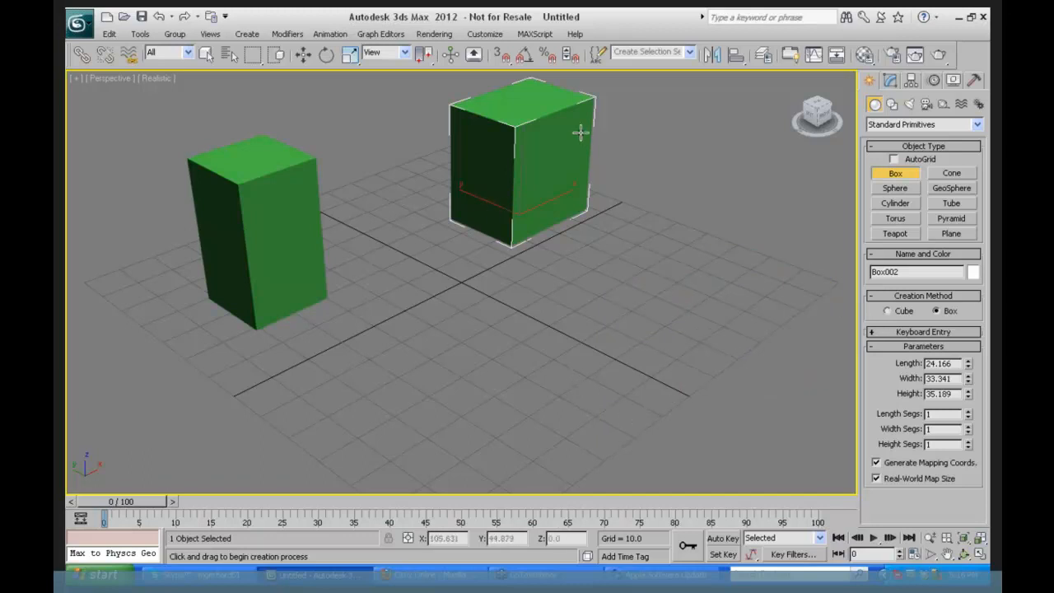
pyautogui.press('s')
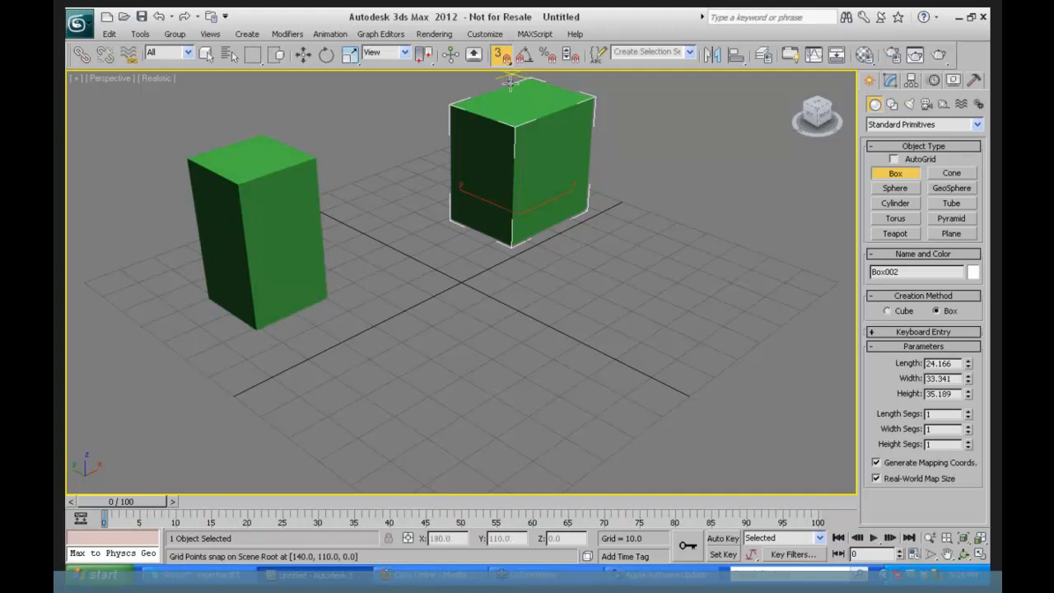
# - Create a third box snapped to the grid points, with length 30, width 40 and height 20
pyautogui.click(673, 261)
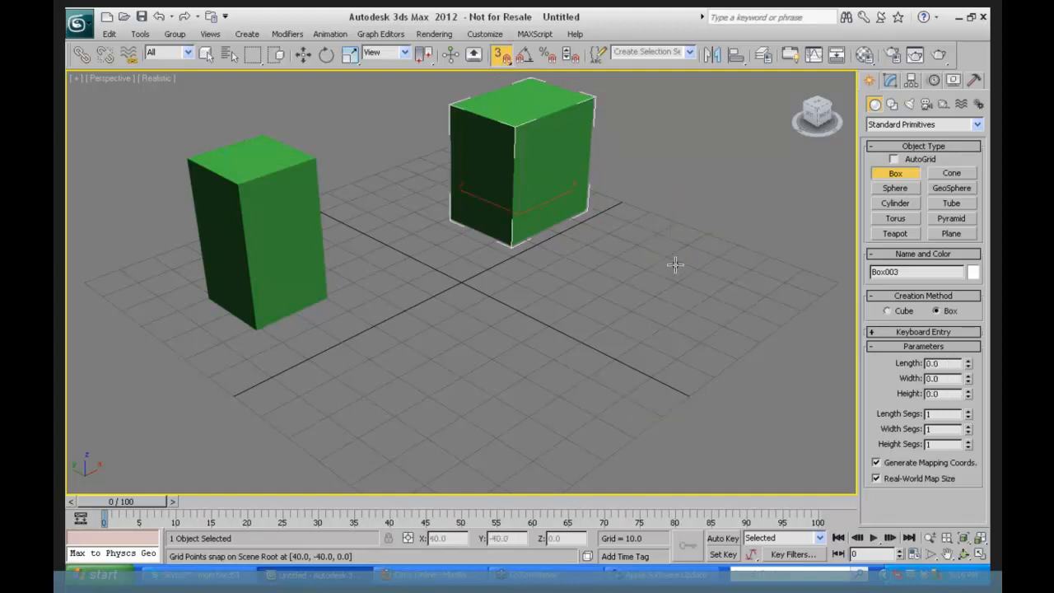
pyautogui.moveTo(666, 257); pyautogui.dragTo(682, 353)
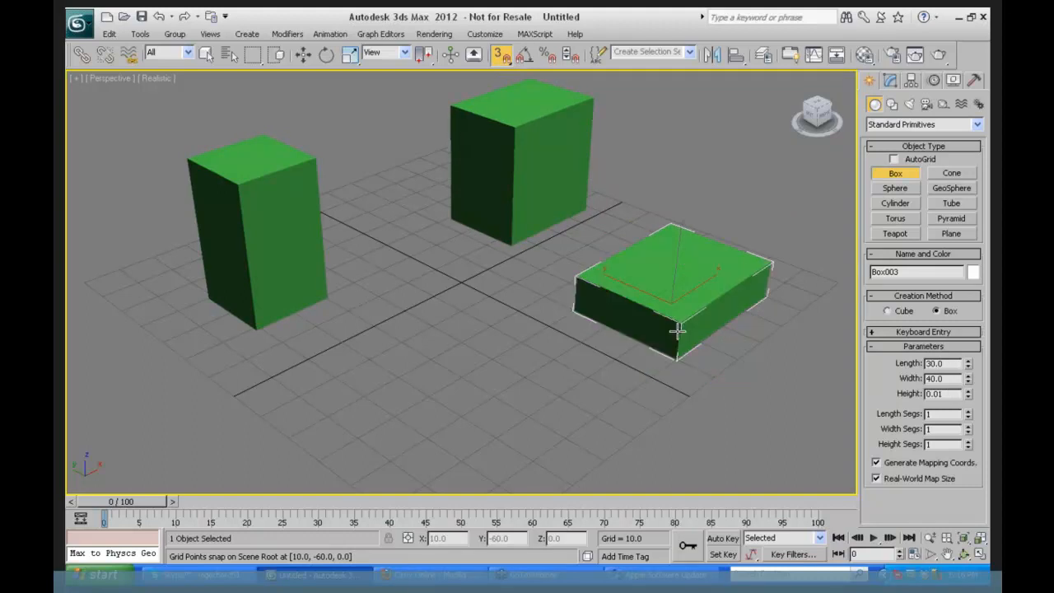
pyautogui.click(678, 281)
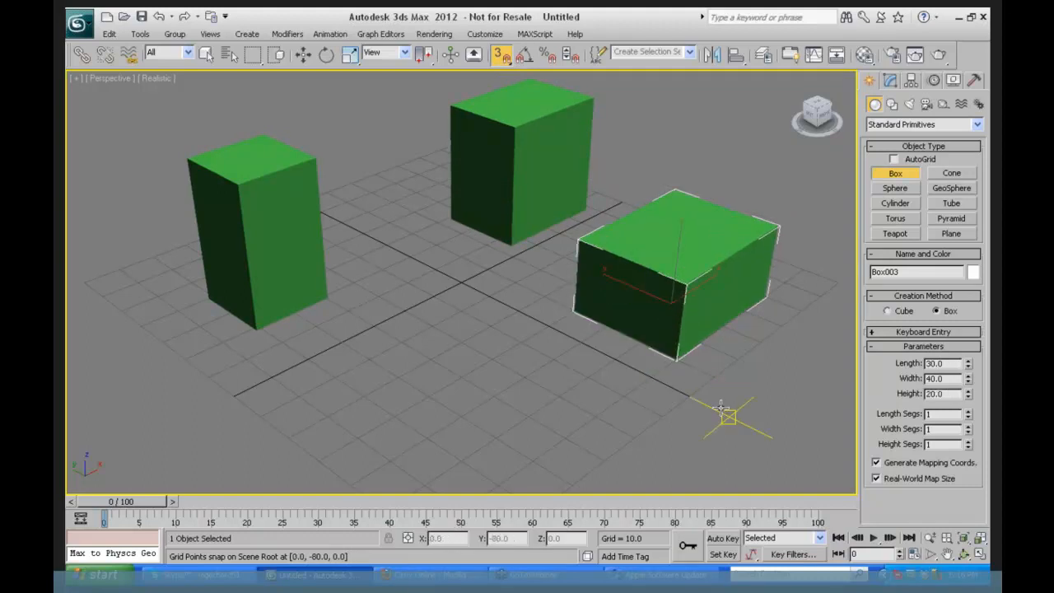
# - Make Vertex the only active snap type in the Grid and Snap Settings, and place the window clear of the boxes
pyautogui.click(500, 59)
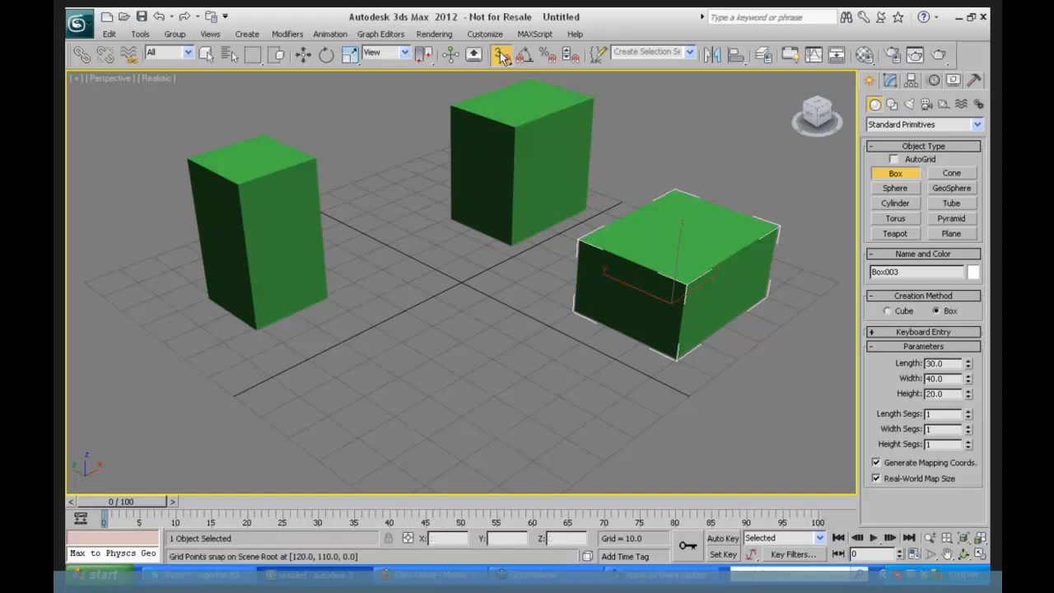
pyautogui.click(500, 57)
pyautogui.rightClick(500, 56)
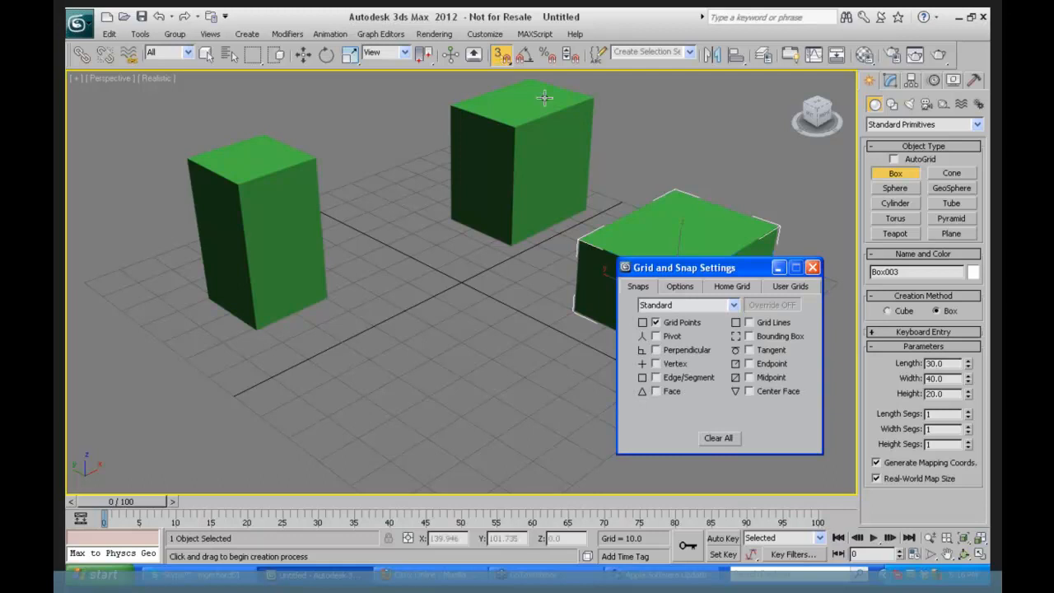
pyautogui.moveTo(748, 270); pyautogui.dragTo(422, 218)
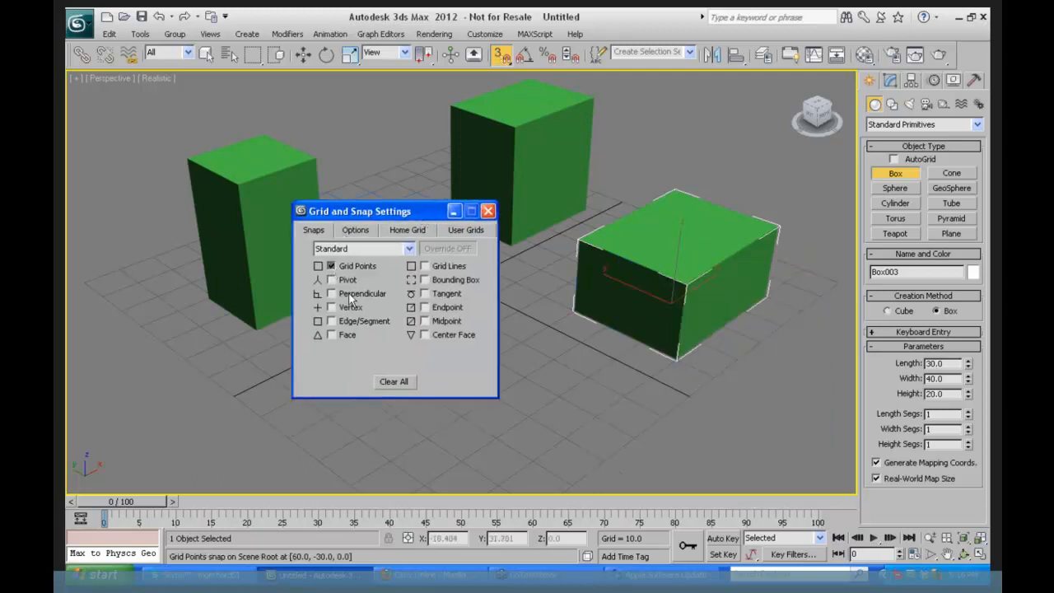
pyautogui.click(331, 306)
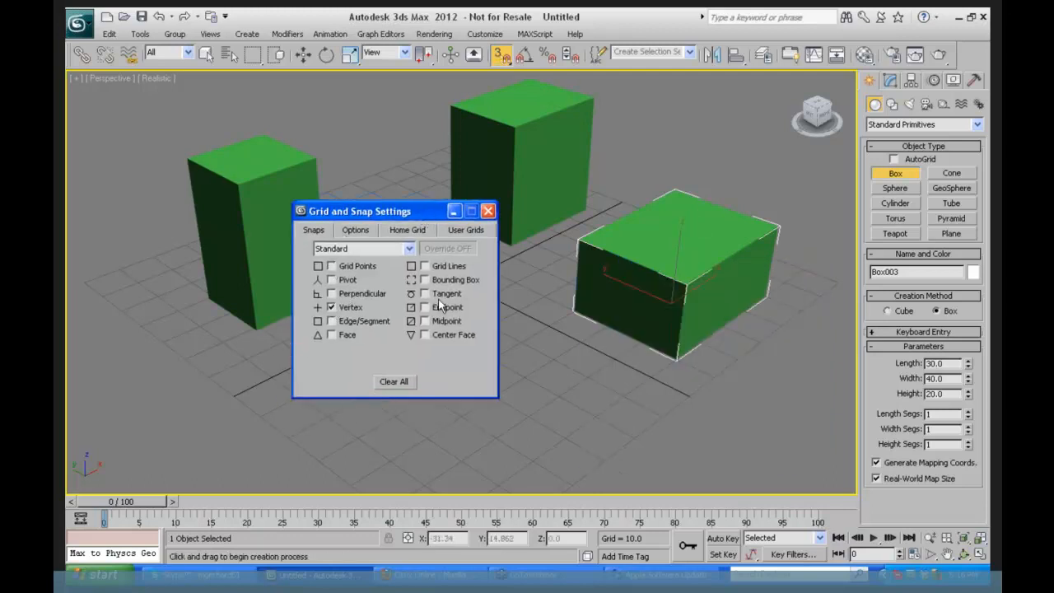
pyautogui.moveTo(420, 218); pyautogui.dragTo(190, 307)
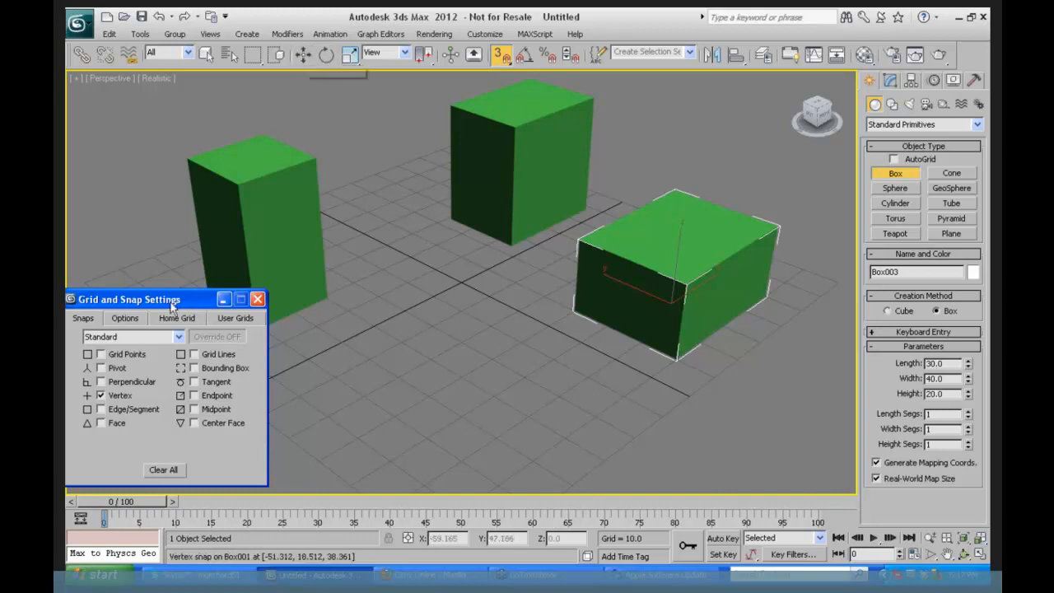
pyautogui.moveTo(172, 303); pyautogui.dragTo(188, 297)
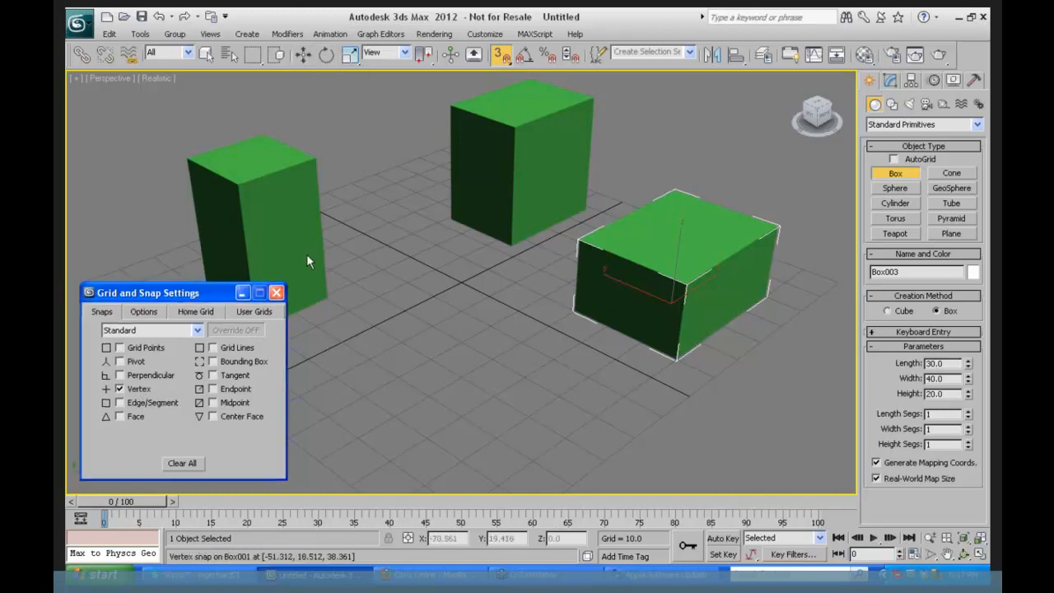
# - Move the second box and then the tall box so their lower corners snap to the bottom vertices of the low box
pyautogui.click(303, 55)
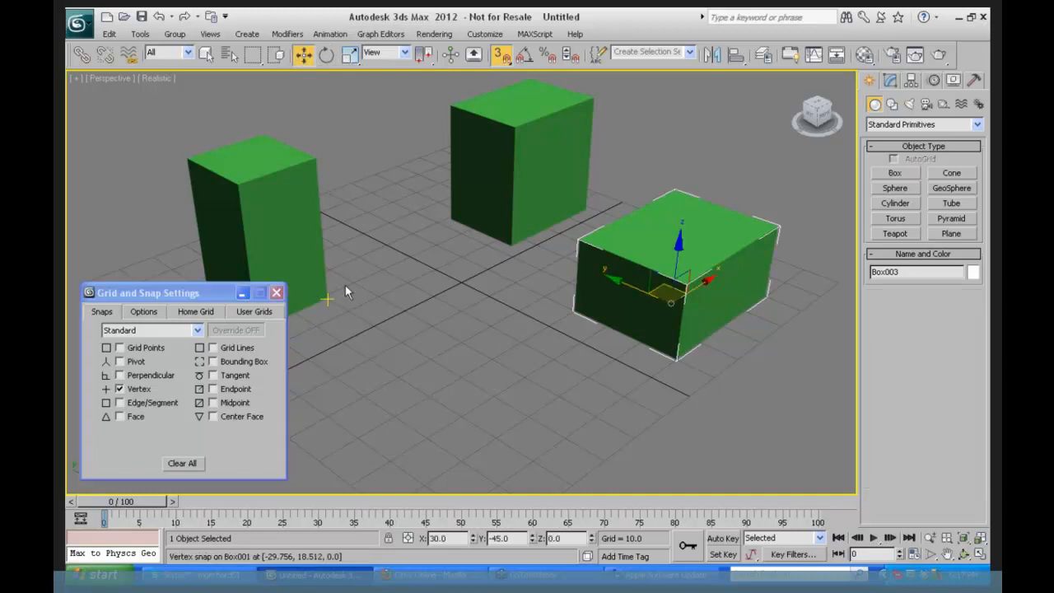
pyautogui.click(508, 241)
pyautogui.moveTo(509, 240); pyautogui.dragTo(577, 314)
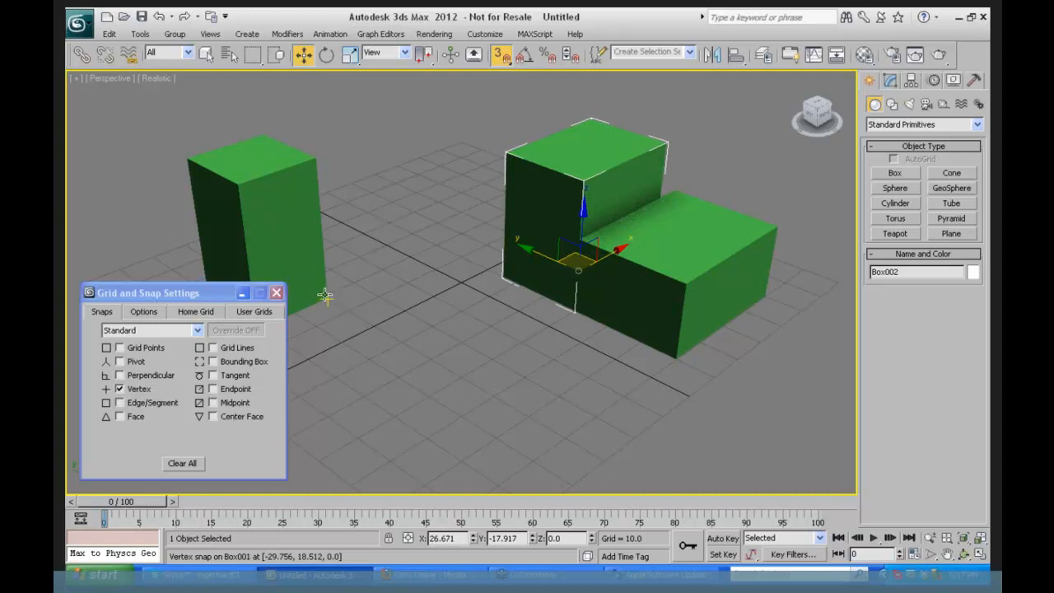
pyautogui.moveTo(325, 294); pyautogui.dragTo(679, 362)
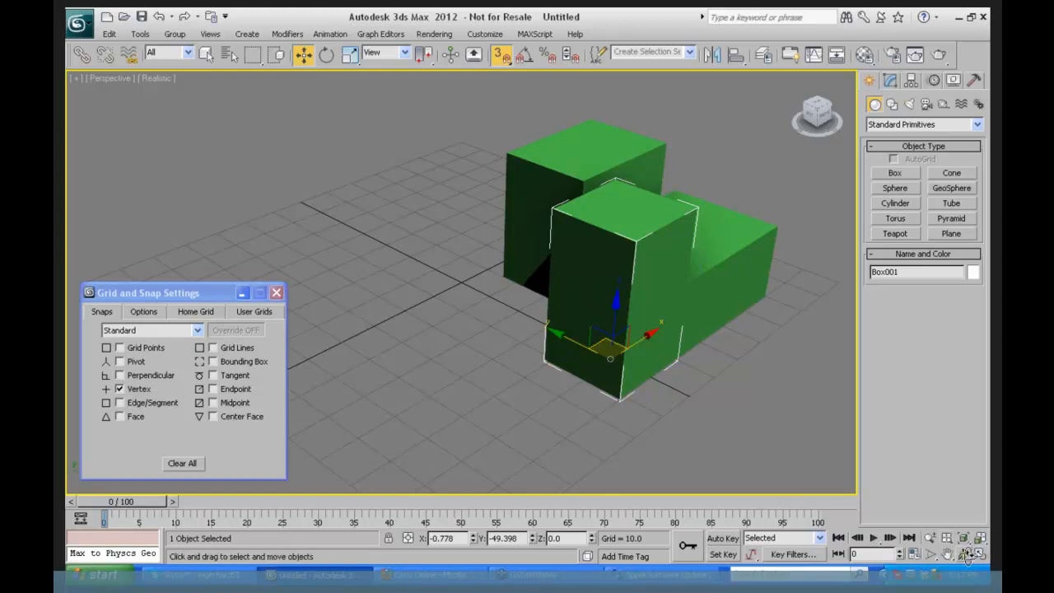
# - Close the snap settings and move the tall box so its lower corner snaps to the outer bottom corner of the second box
pyautogui.click(965, 553)
pyautogui.moveTo(513, 278); pyautogui.dragTo(611, 275)
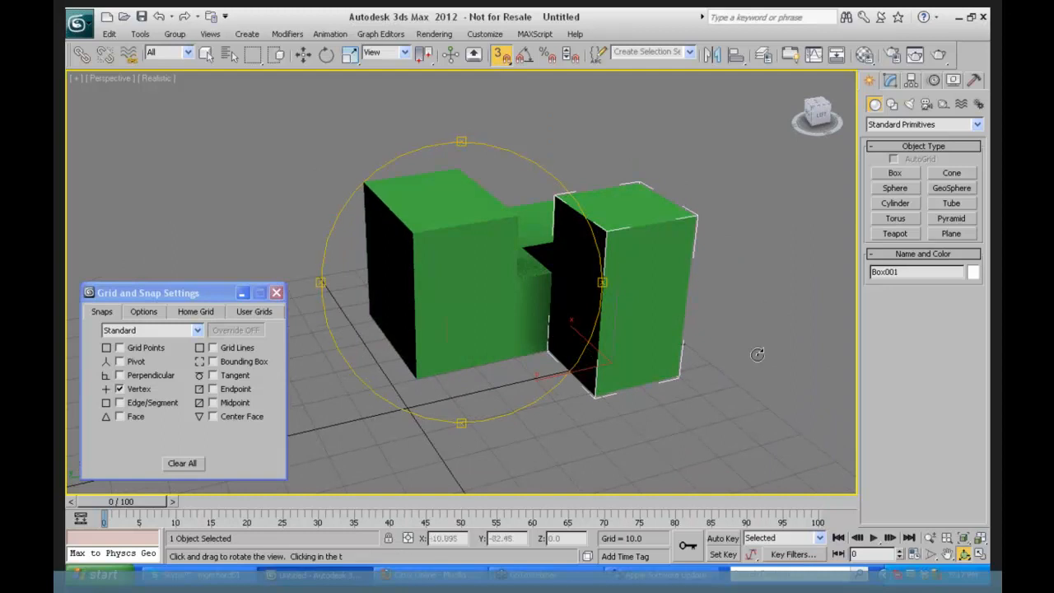
pyautogui.press('w')
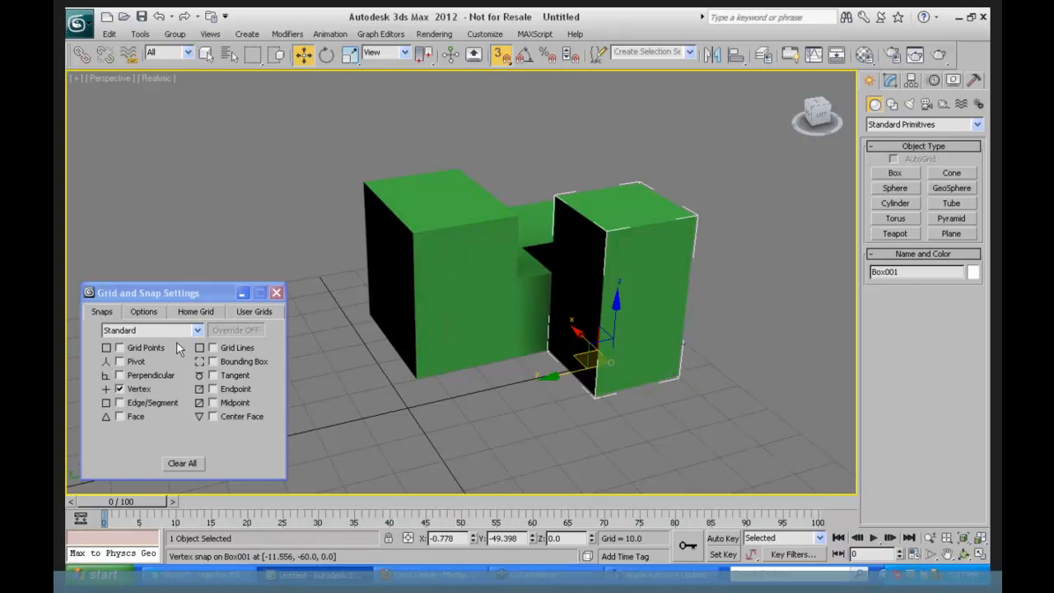
pyautogui.click(277, 293)
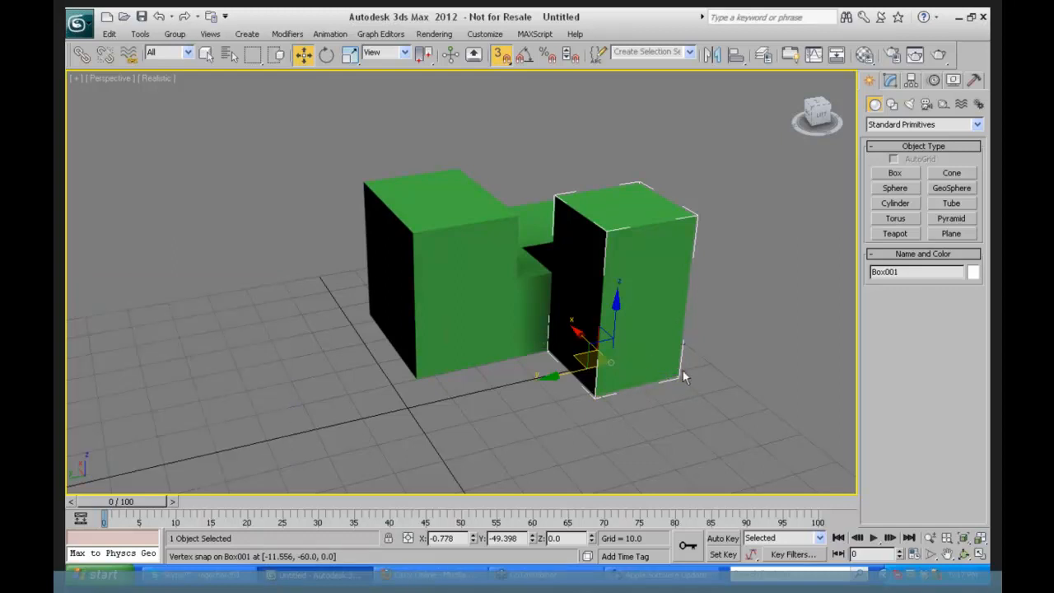
pyautogui.moveTo(745, 396); pyautogui.dragTo(745, 395)
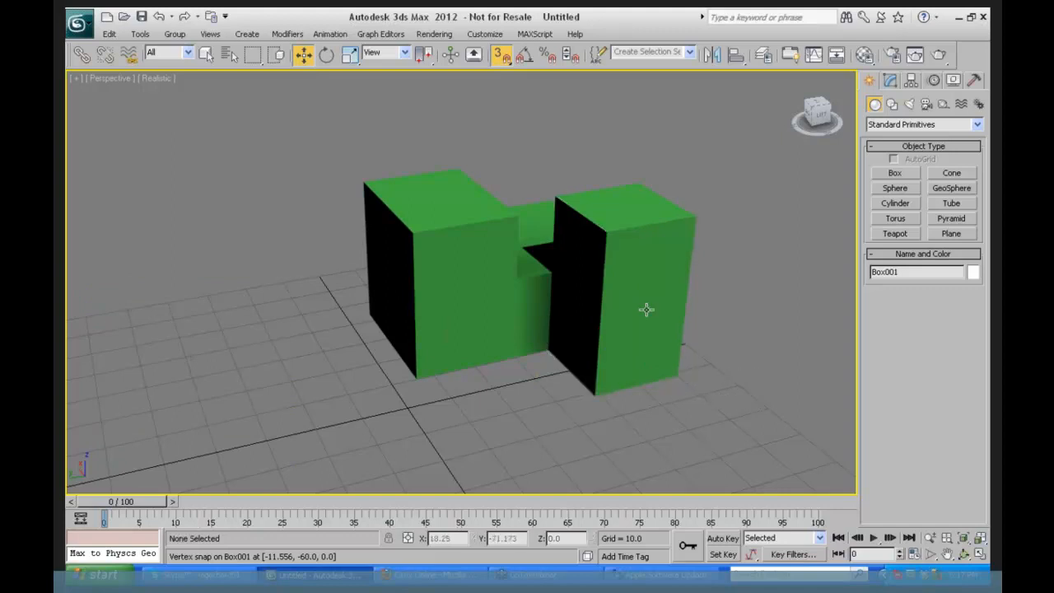
pyautogui.moveTo(679, 378); pyautogui.dragTo(758, 415)
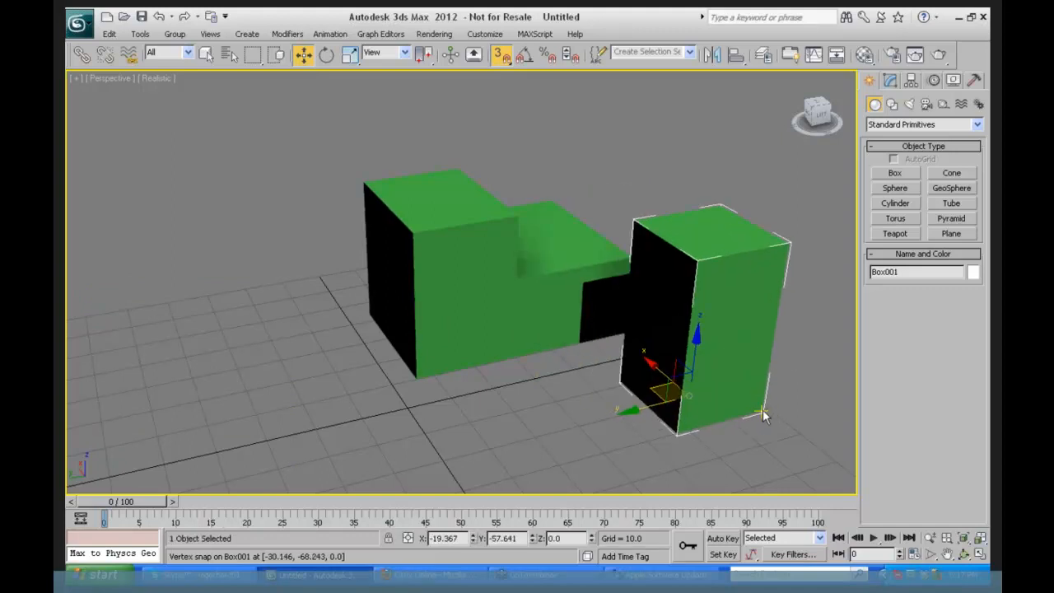
pyautogui.click(762, 409)
pyautogui.moveTo(757, 404); pyautogui.dragTo(361, 316)
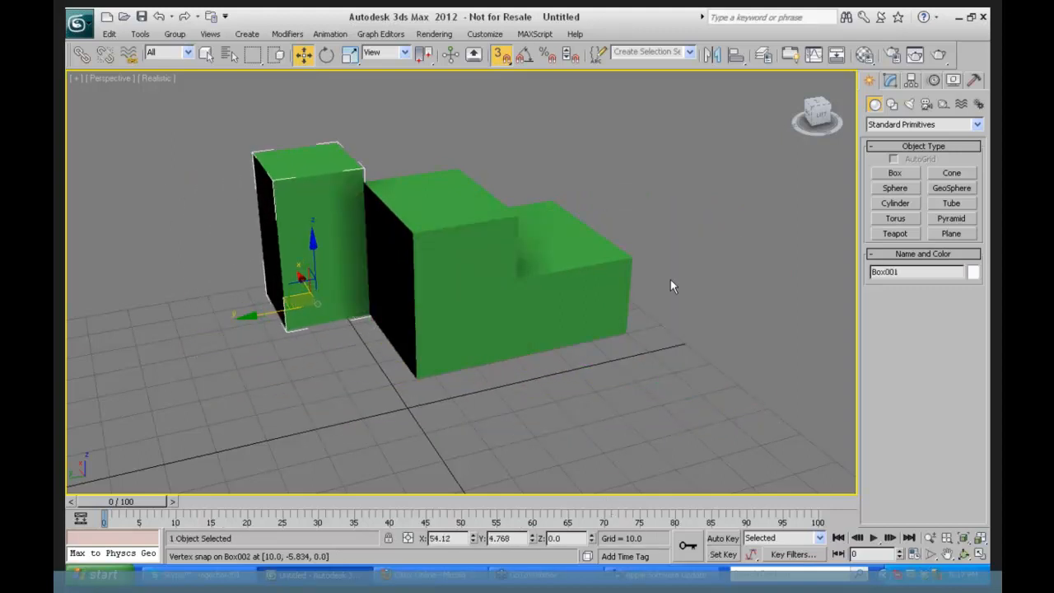
# - Review the marker, general and translation options in the Grid and Snap Settings, and close the window
pyautogui.rightClick(502, 56)
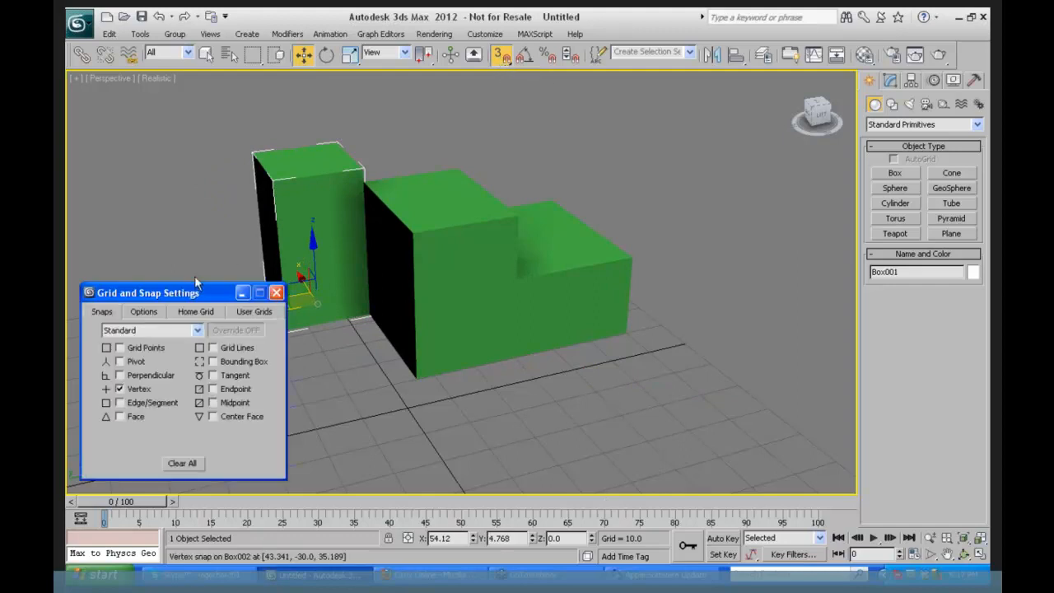
pyautogui.moveTo(209, 293); pyautogui.dragTo(699, 169)
pyautogui.click(634, 188)
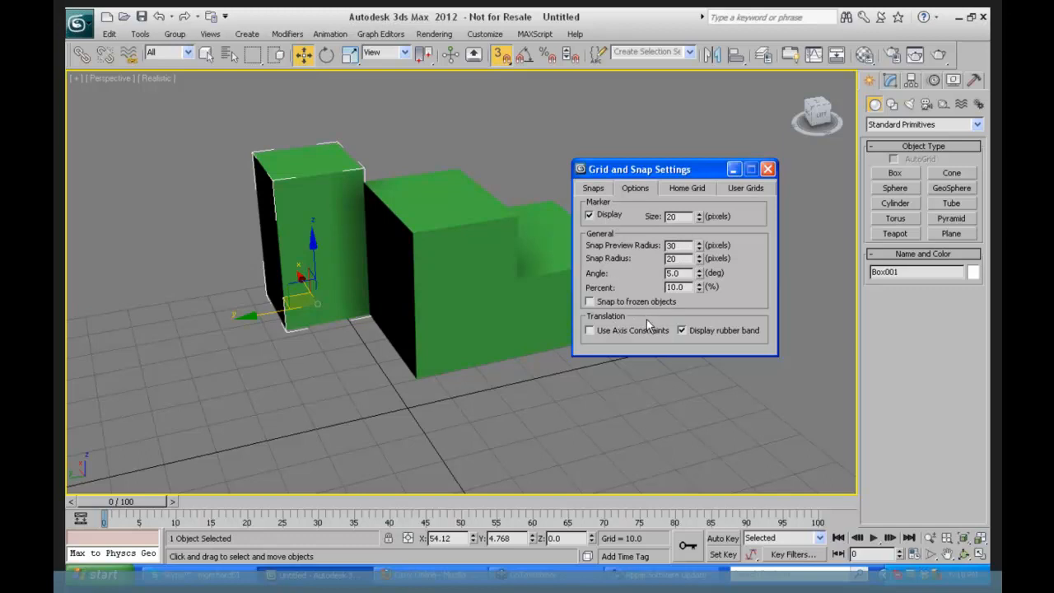
pyautogui.click(766, 170)
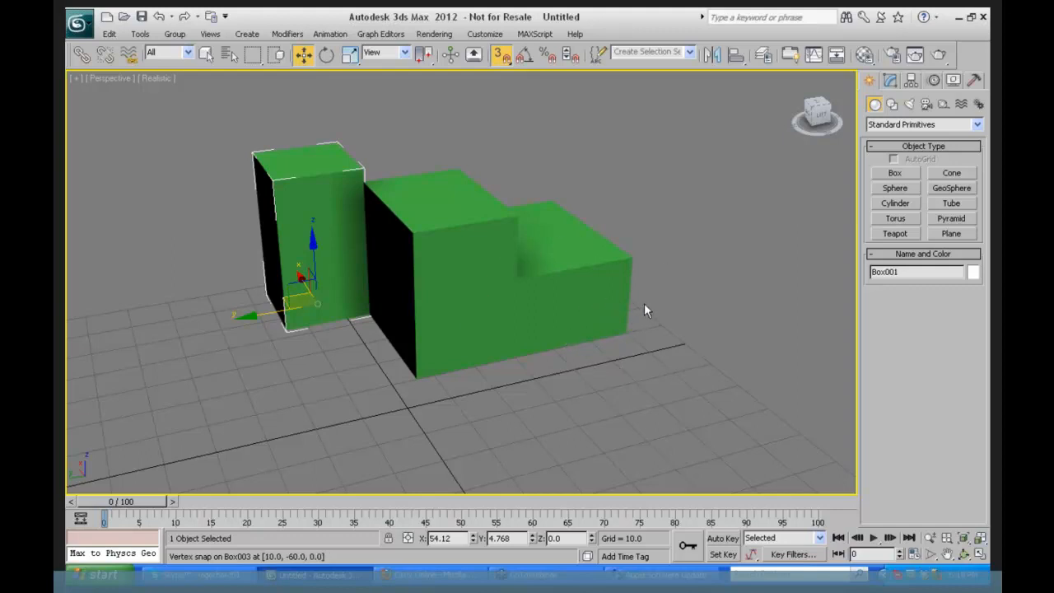
# - Delete all three boxes from the scene
pyautogui.press('Delete')
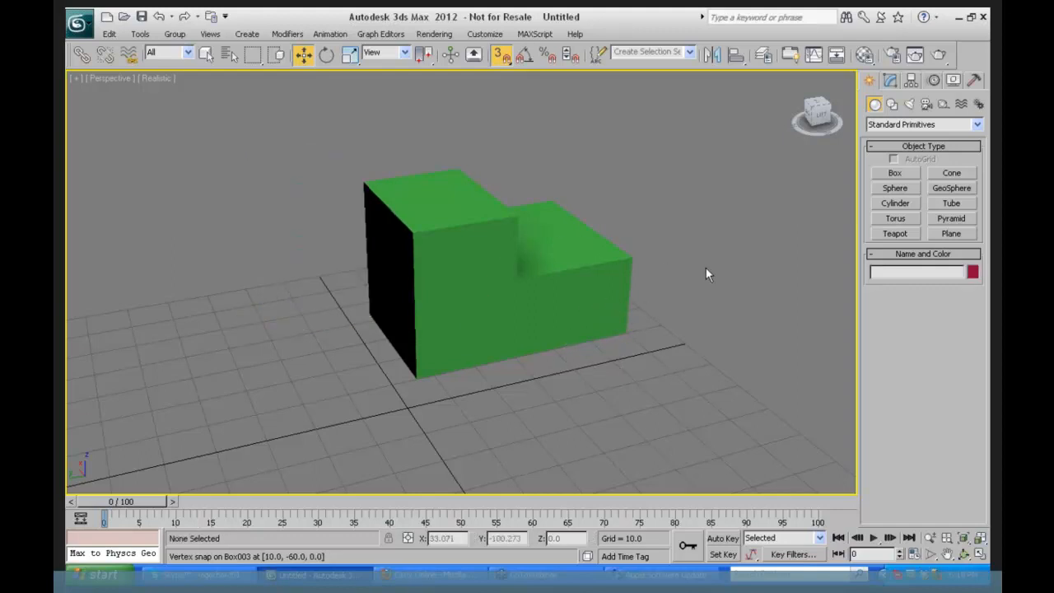
pyautogui.click(485, 262)
pyautogui.press('Delete')
pyautogui.click(585, 303)
pyautogui.press('Delete')
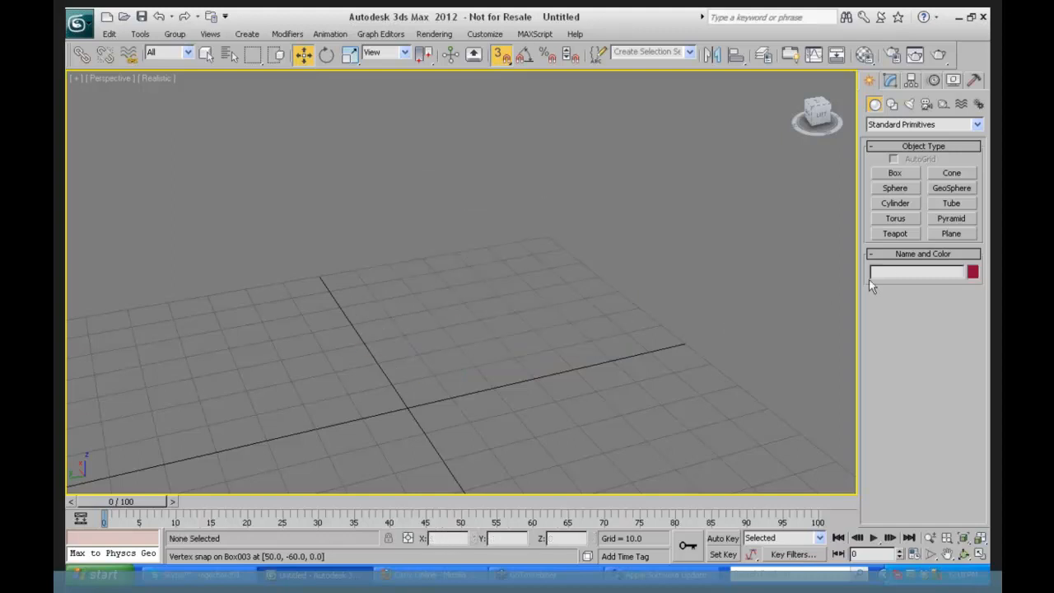
# - Create a thin upright box 30 high at the grid's centre, and reduce its length to 1.905 and width to 2.551
pyautogui.click(894, 172)
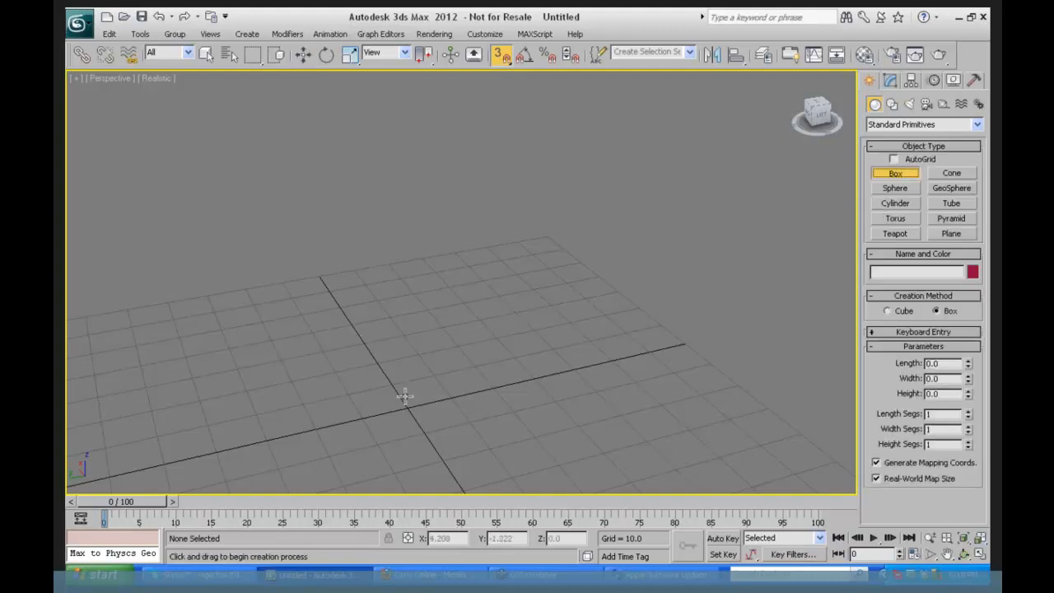
pyautogui.moveTo(404, 396)
pyautogui.mouseDown()
pyautogui.moveTo(414, 400)
pyautogui.moveTo(393, 410)
pyautogui.moveTo(398, 402)
pyautogui.mouseUp()
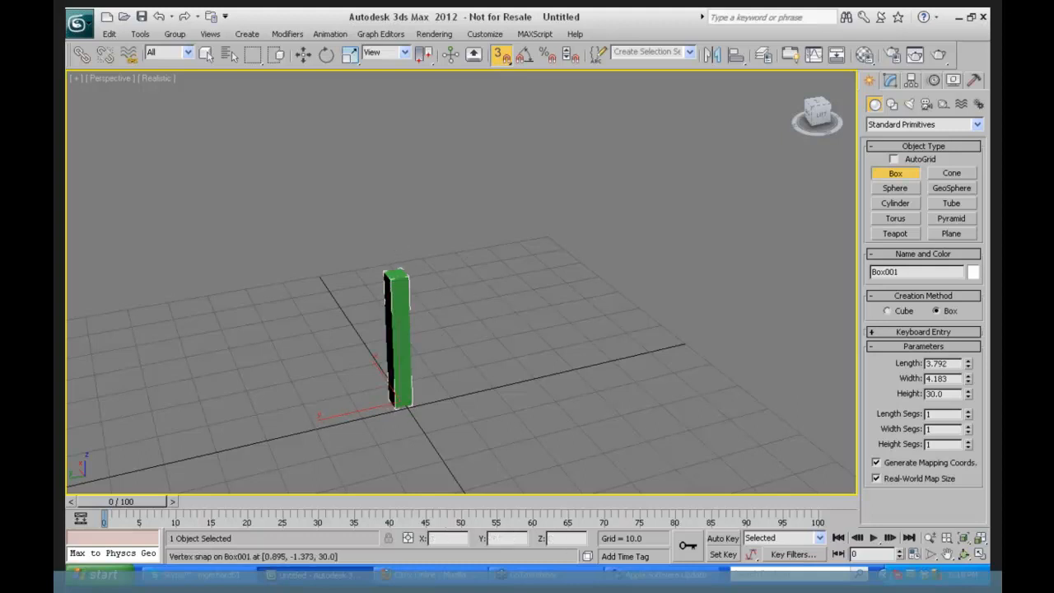
pyautogui.click(965, 556)
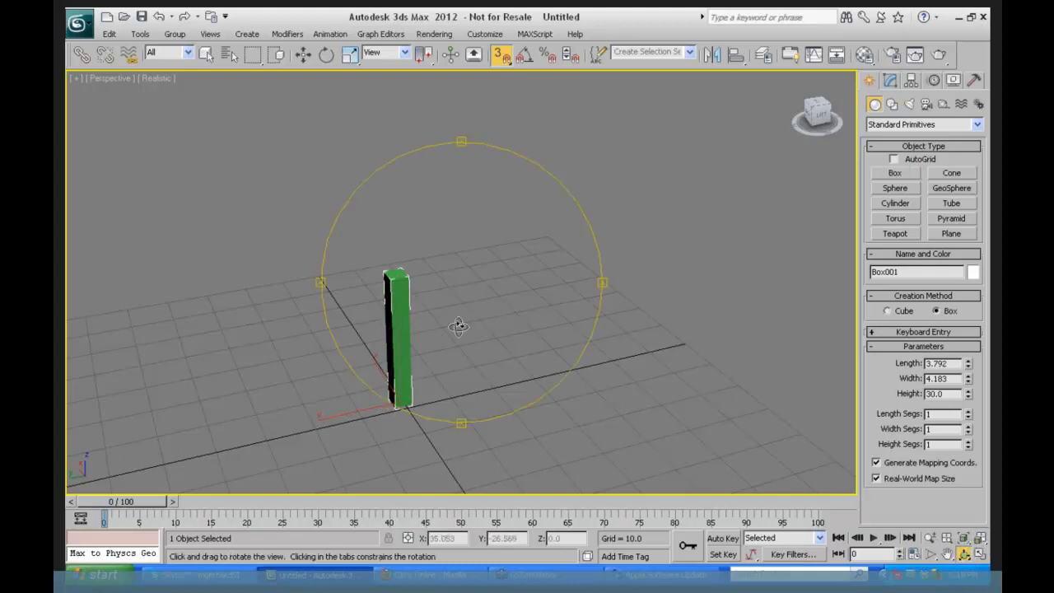
pyautogui.moveTo(459, 348); pyautogui.dragTo(483, 314)
pyautogui.rightClick(483, 314)
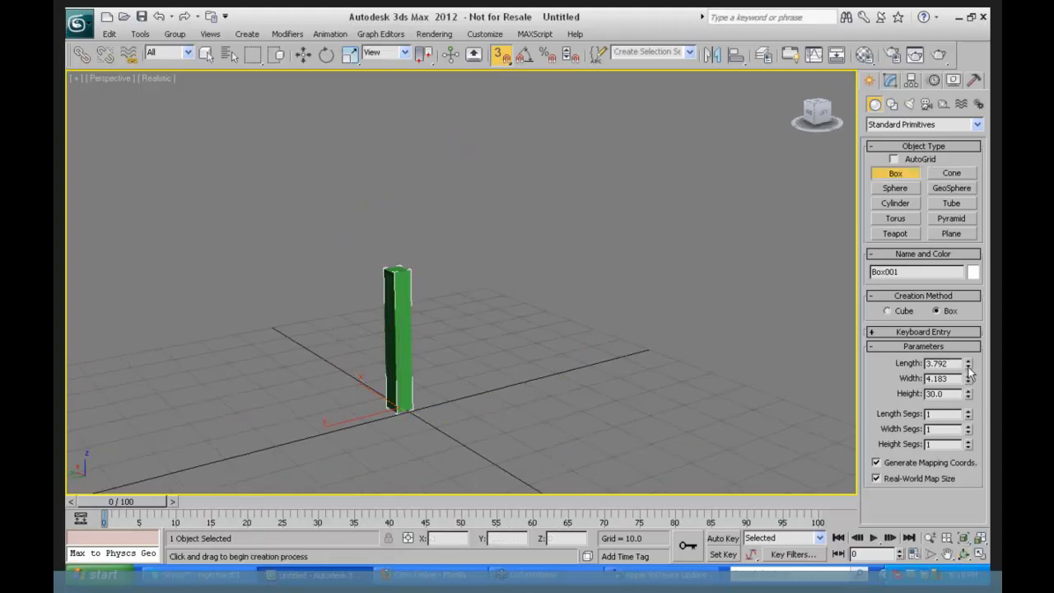
pyautogui.moveTo(968, 366); pyautogui.dragTo(966, 411)
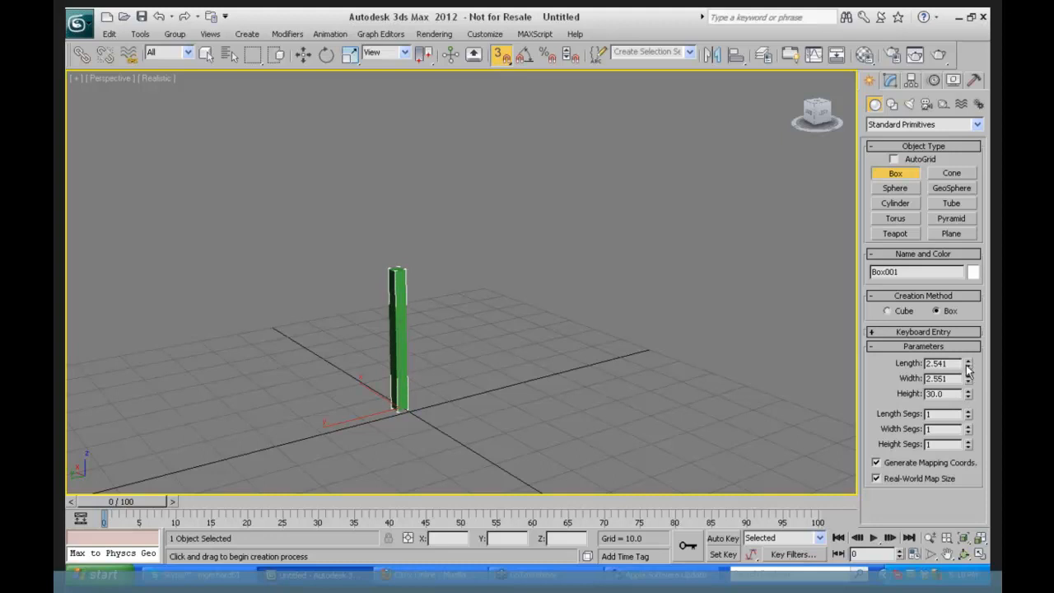
pyautogui.moveTo(968, 363); pyautogui.dragTo(965, 386)
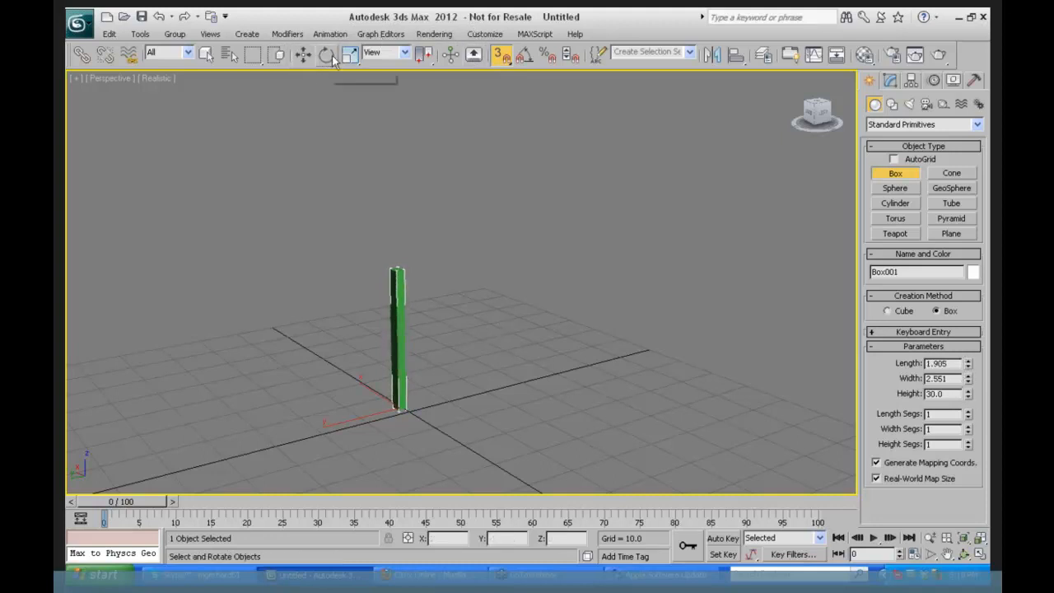
# - Use angle snapping instead of 3D snapping, and activate the Rotate tool for the thin box
pyautogui.click(522, 56)
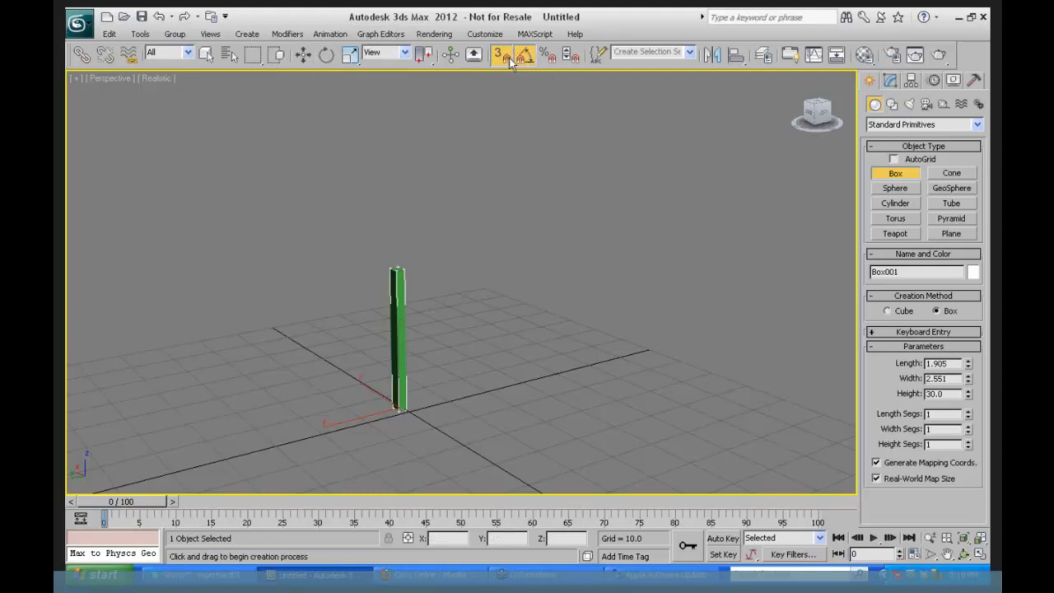
pyautogui.rightClick(523, 58)
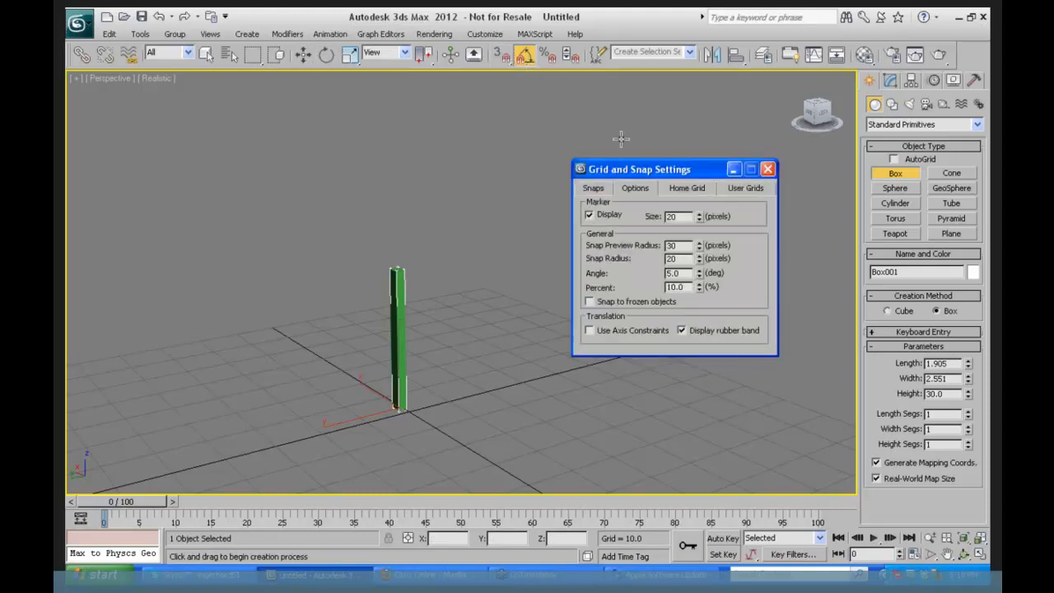
pyautogui.click(596, 189)
pyautogui.click(767, 169)
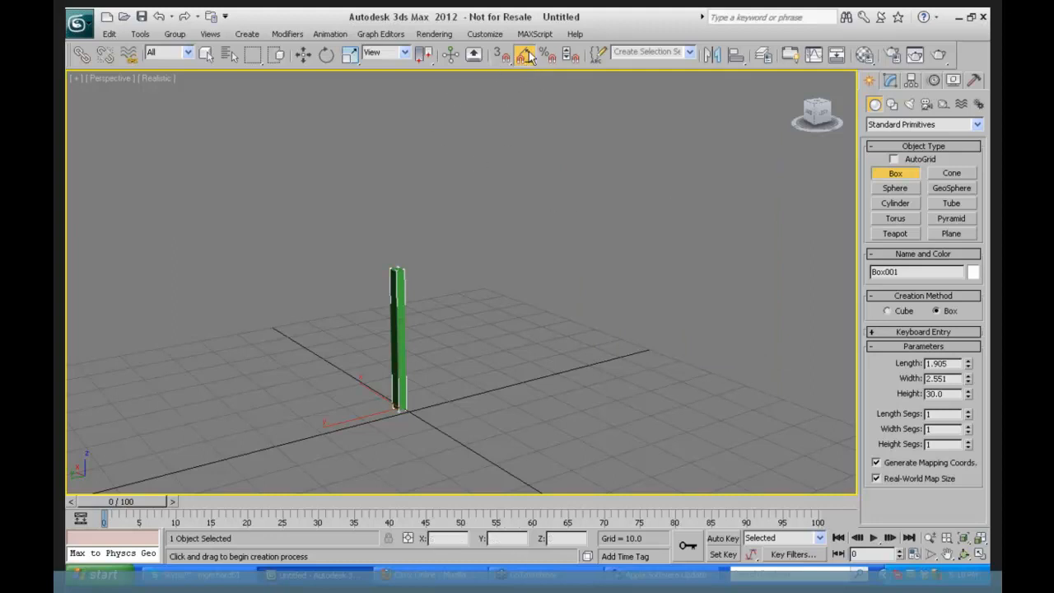
pyautogui.press('a')
pyautogui.click(326, 54)
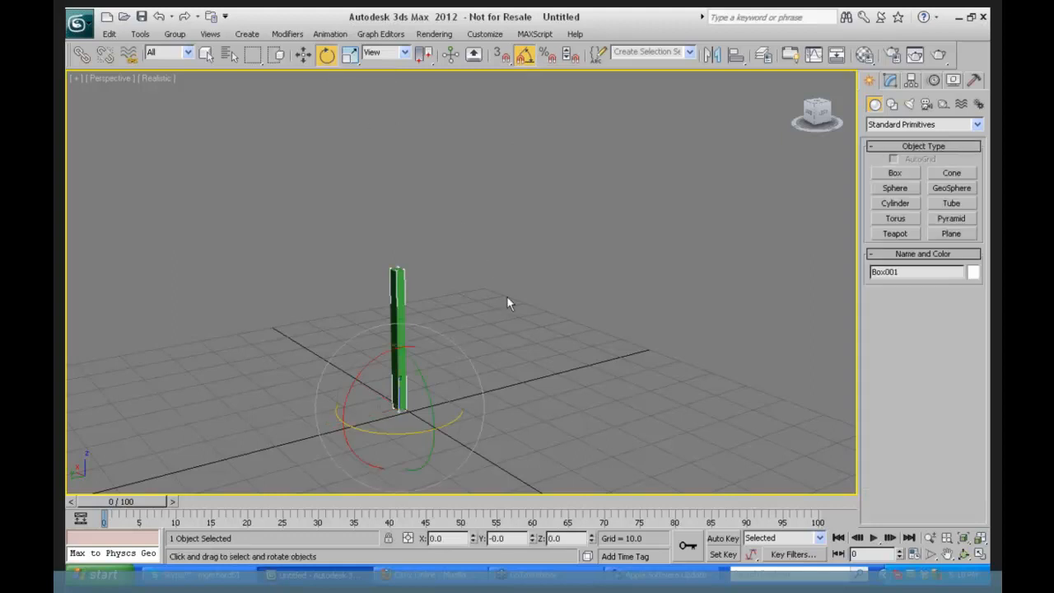
# - Try cloning the thin box as 12 instances rotated 20 degrees apart about the X axis, and undo it
pyautogui.keyDown('shift'); pyautogui.moveTo(352, 383); pyautogui.dragTo(360, 372); pyautogui.keyUp('shift')
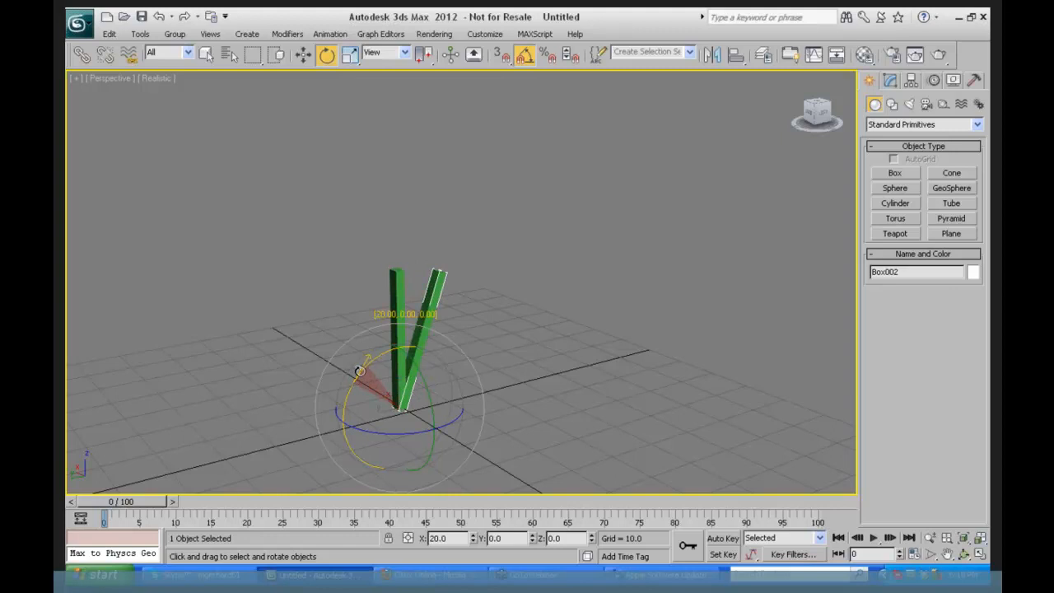
pyautogui.keyDown('shift'); pyautogui.moveTo(359, 371); pyautogui.dragTo(360, 371); pyautogui.keyUp('shift')
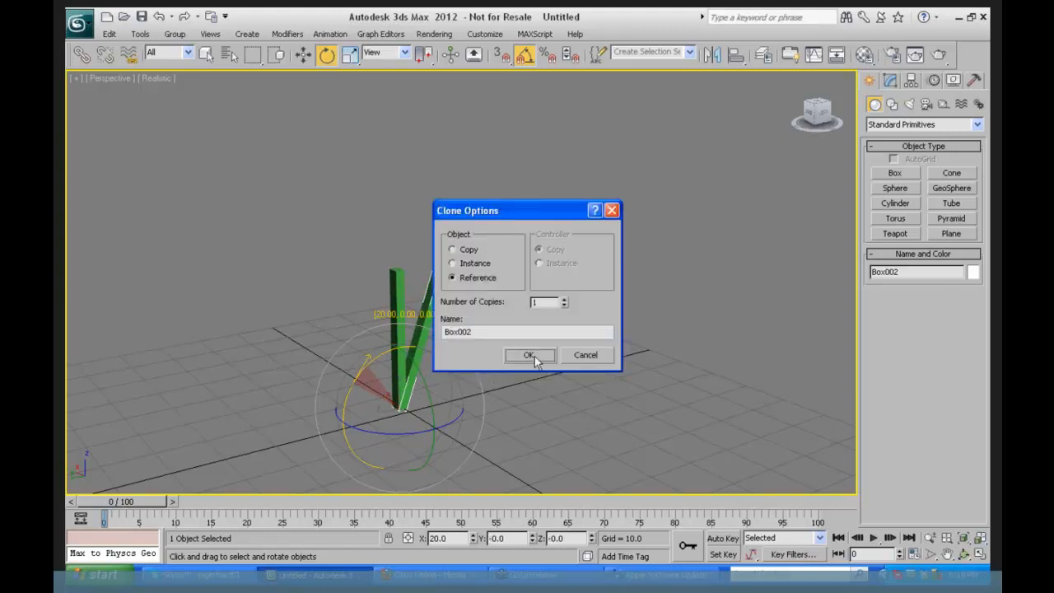
pyautogui.click(454, 263)
pyautogui.write('12')
pyautogui.click(529, 356)
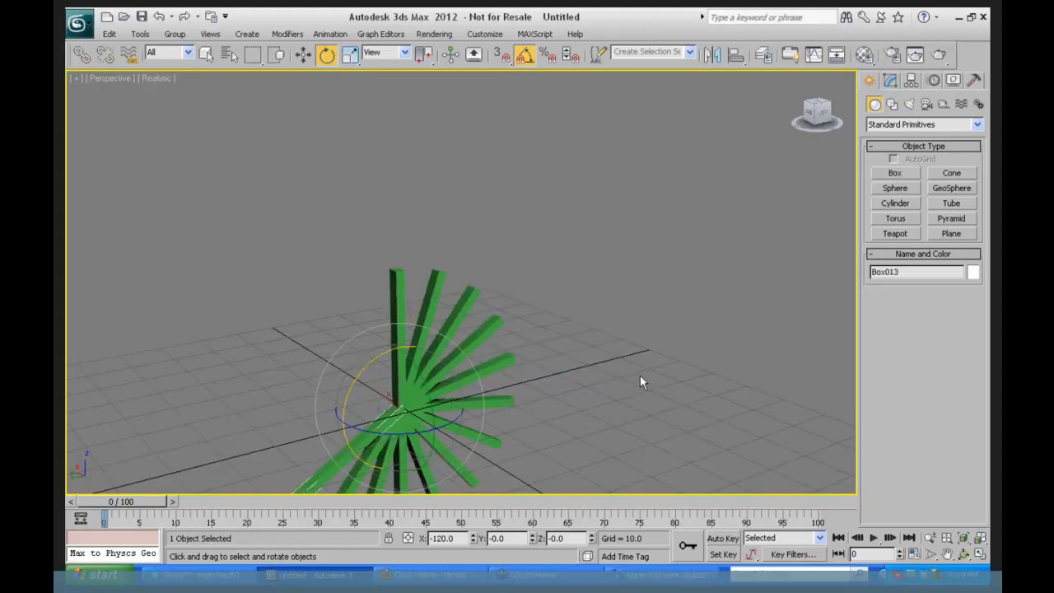
pyautogui.hotkey('ctrl', 'z')
# - Clone the thin box as instances rotated 30 degrees apart about the X axis, forming a full circle of spokes
pyautogui.keyDown('shift'); pyautogui.moveTo(360, 372); pyautogui.dragTo(371, 355); pyautogui.keyUp('shift')
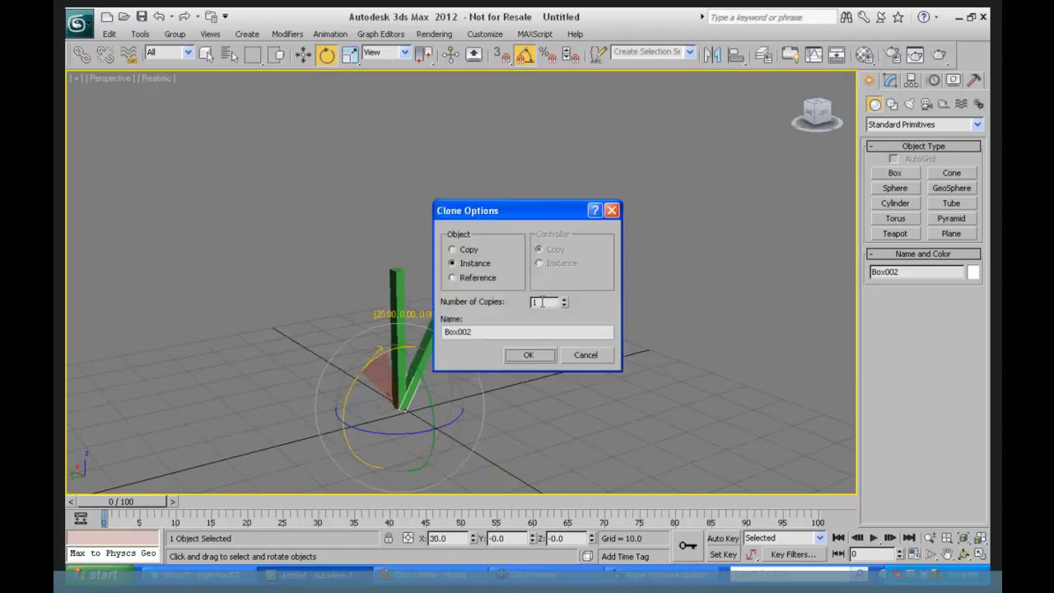
pyautogui.click(529, 355)
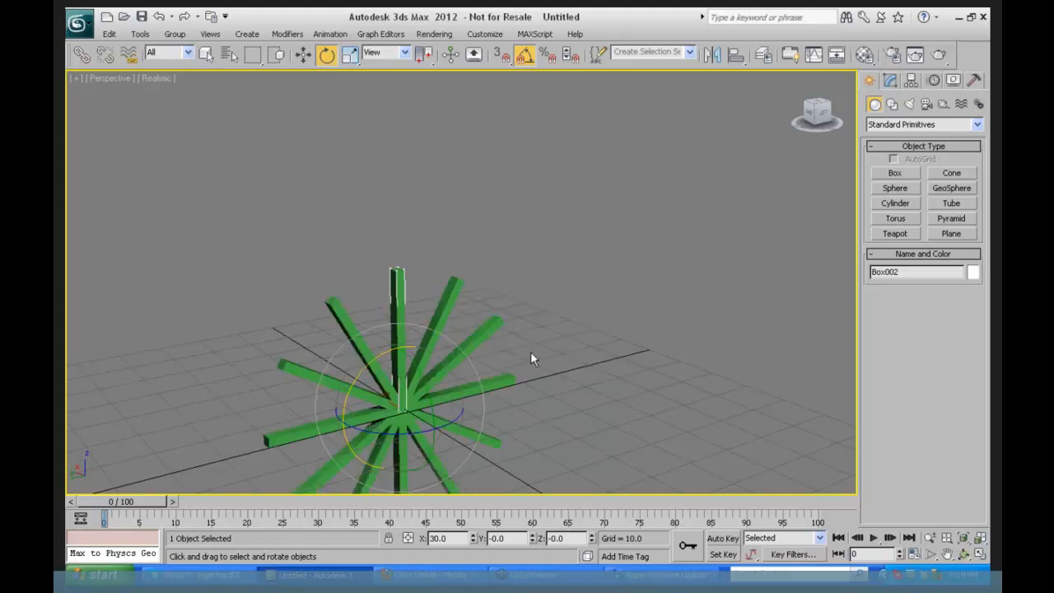
# - Clear the selection and try deleting the upright spoke from the wheel of instances
pyautogui.click(930, 536)
pyautogui.moveTo(428, 342); pyautogui.dragTo(436, 379)
pyautogui.click(963, 554)
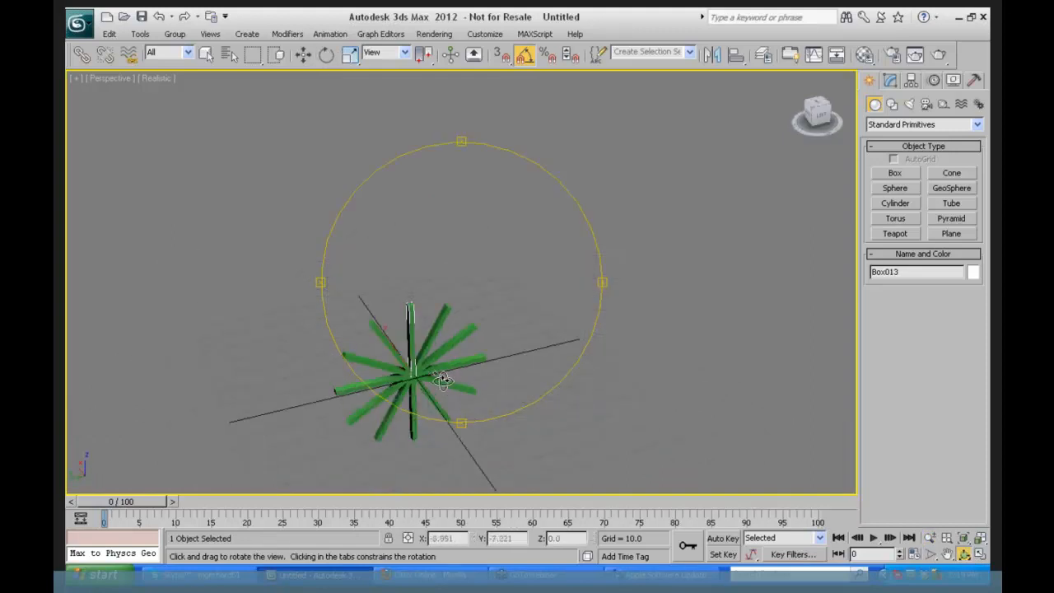
pyautogui.moveTo(511, 346); pyautogui.dragTo(443, 280)
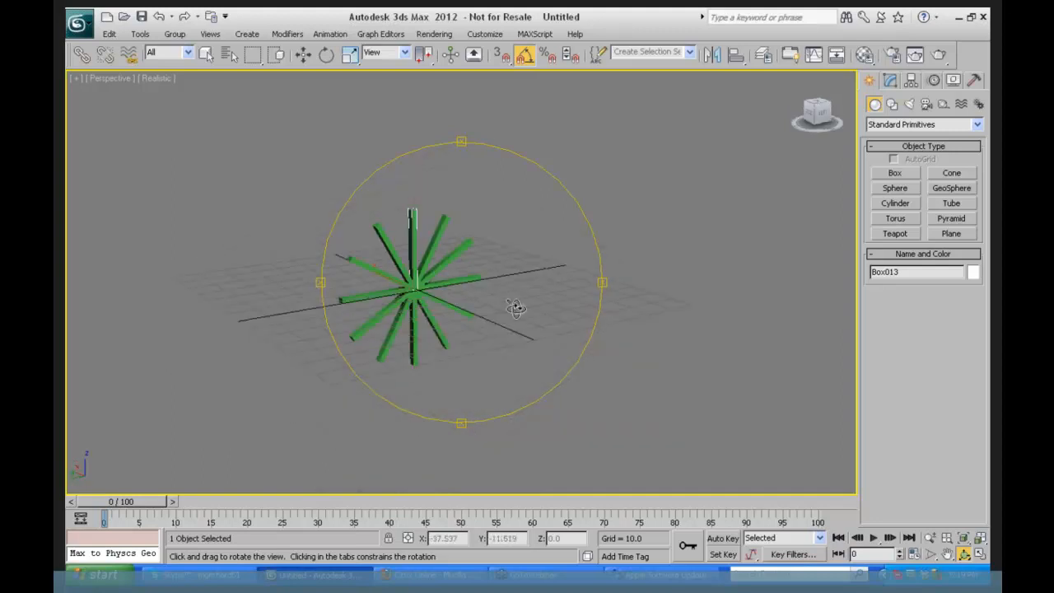
pyautogui.hotkey('ctrl', 'd')
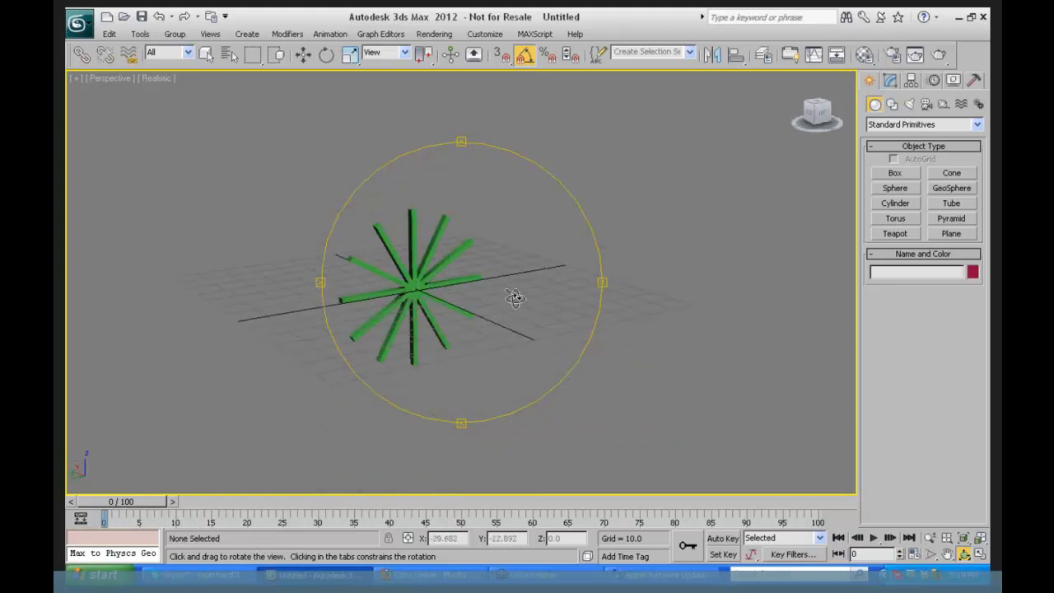
pyautogui.press('e')
pyautogui.rightClick(467, 253)
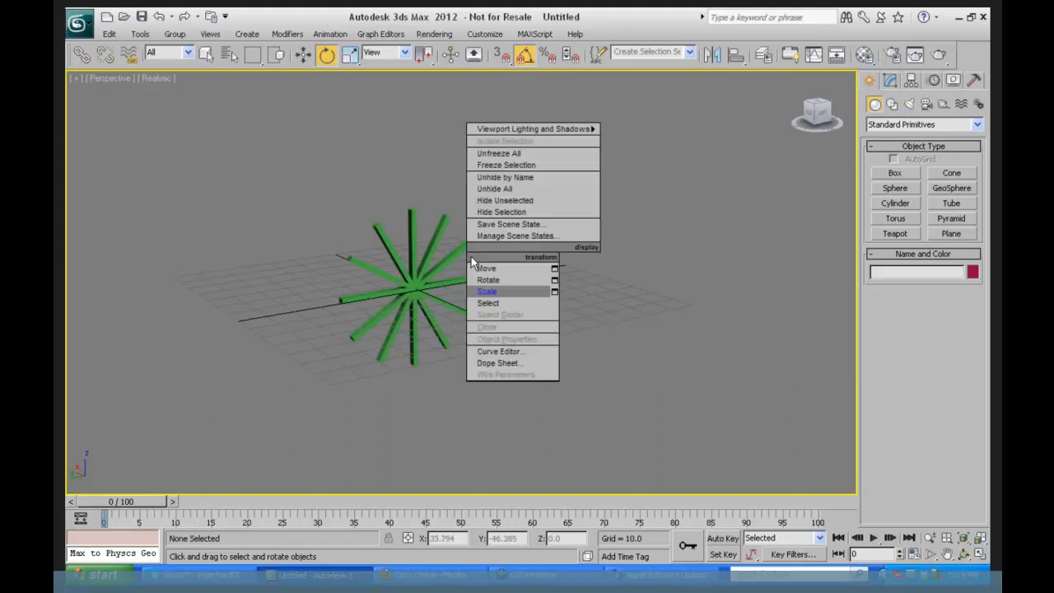
pyautogui.click(429, 265)
pyautogui.click(413, 264)
pyautogui.press('Delete')
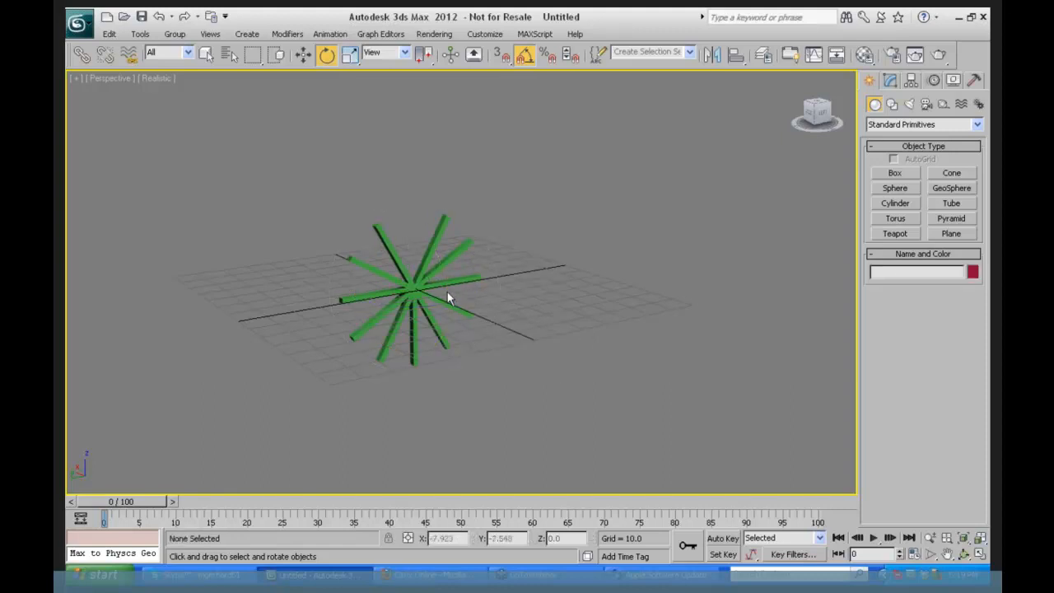
# - Undo the spoke deletion and the cloning, and delete the remaining original box to empty the scene
pyautogui.hotkey('ctrl', 'z')
pyautogui.hotkey('ctrl', 'z')
pyautogui.hotkey('ctrl', 'z')
pyautogui.hotkey('ctrl', 'z')
pyautogui.hotkey('ctrl', 'z')
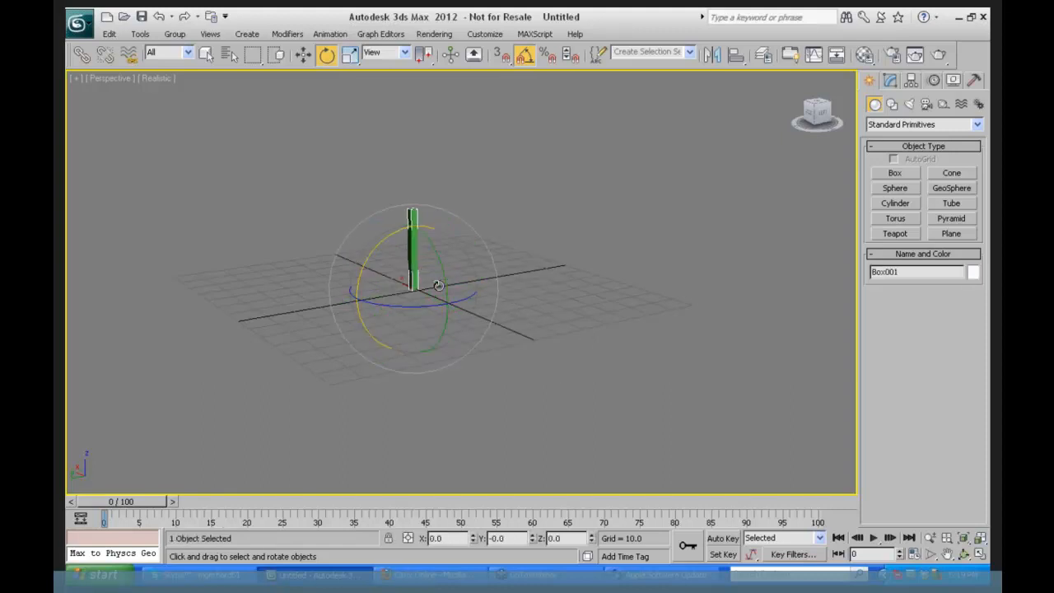
pyautogui.press('Delete')
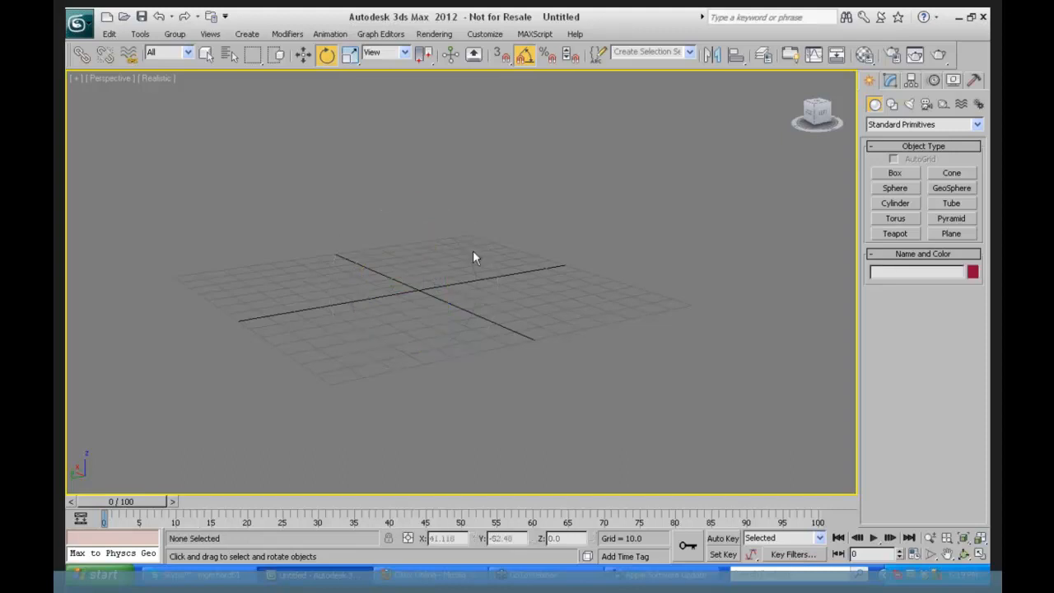
# - Create a long thin box about 145 wide and 2.3 long across the grid, and clone it along Y as an instance named Track
pyautogui.click(893, 174)
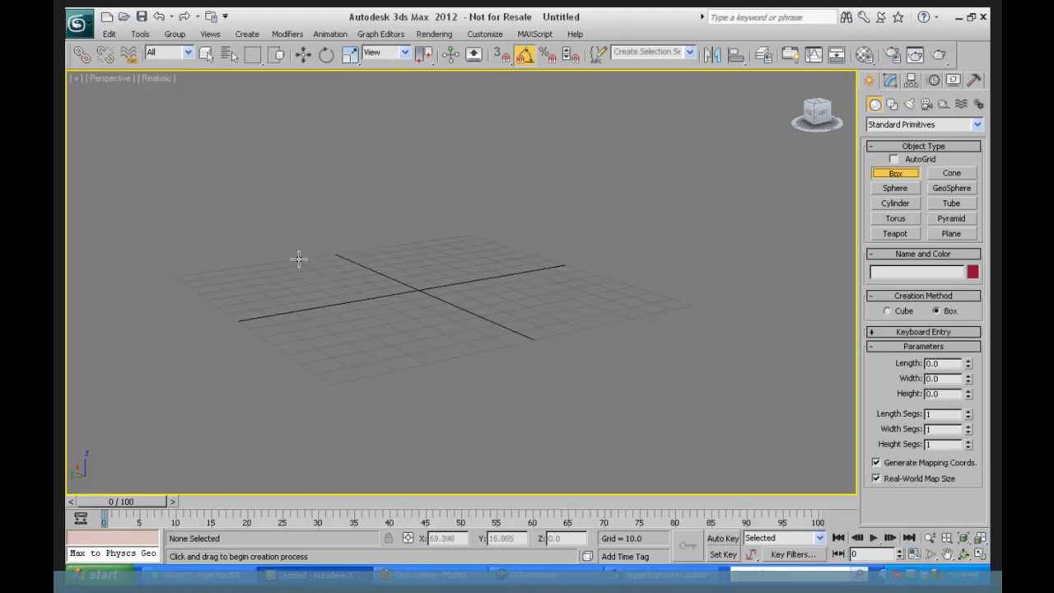
pyautogui.moveTo(299, 259); pyautogui.dragTo(499, 360)
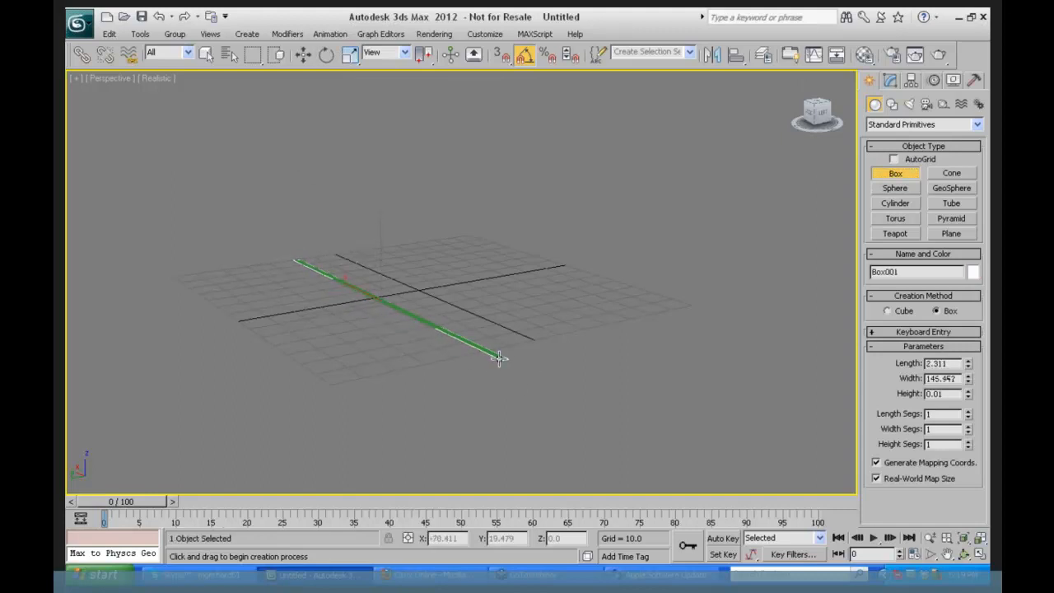
pyautogui.click(303, 55)
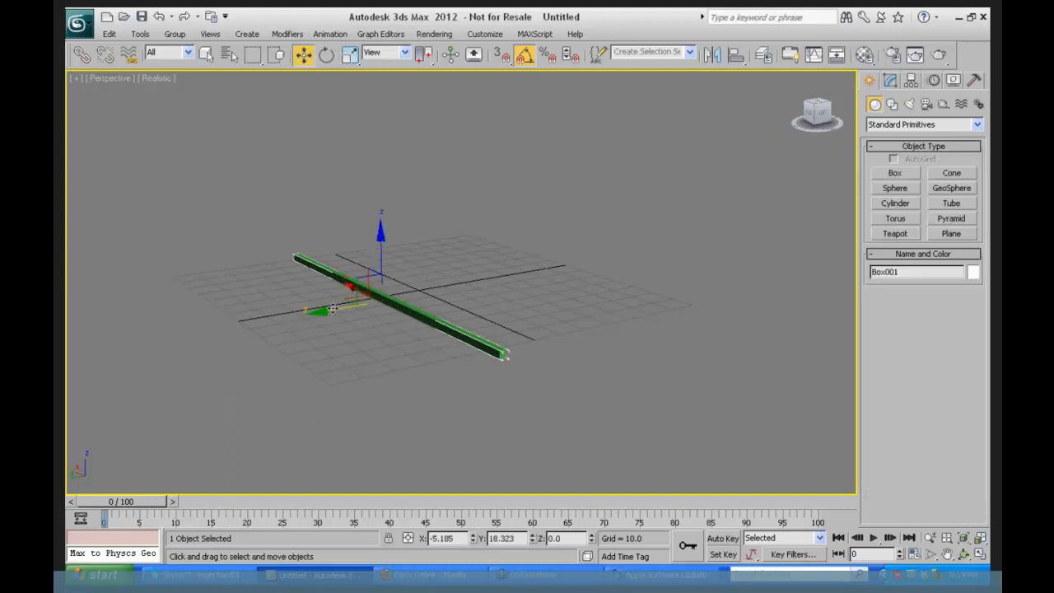
pyautogui.keyDown('shift'); pyautogui.moveTo(374, 296); pyautogui.dragTo(398, 290); pyautogui.keyUp('shift')
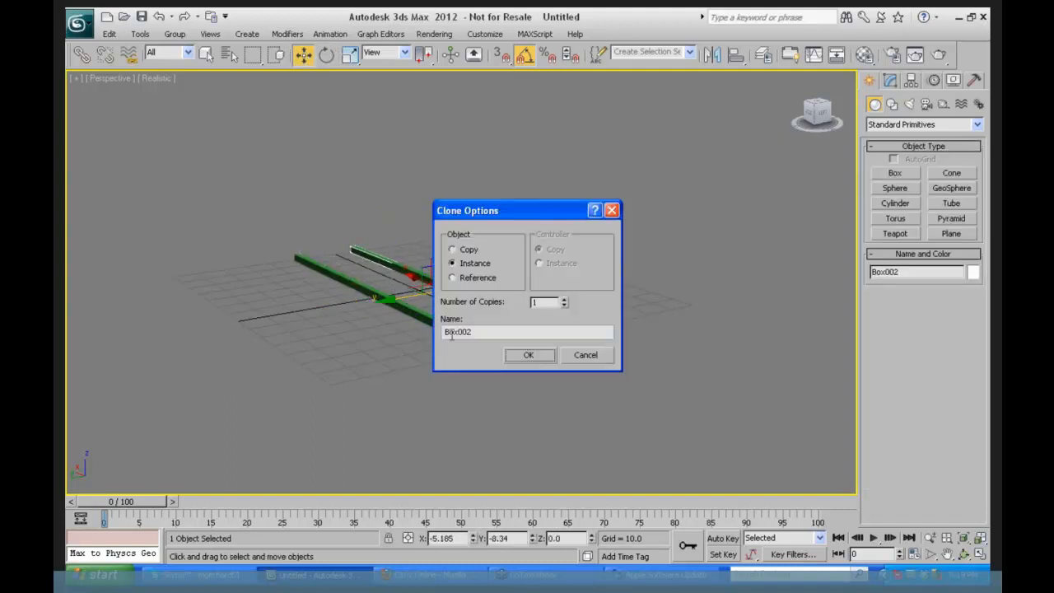
pyautogui.doubleClick(478, 332)
pyautogui.write('Rail')
pyautogui.press('BackSpace')
pyautogui.press('BackSpace')
pyautogui.press('BackSpace')
pyautogui.press('BackSpace')
pyautogui.write('Track')
pyautogui.press('Return')
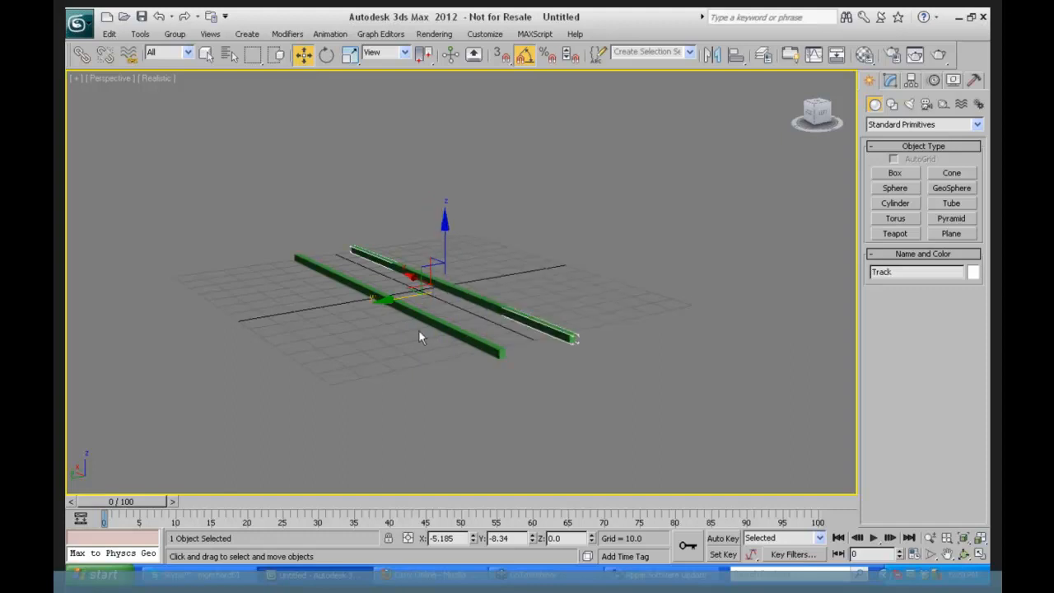
# - Rename the original long box as Track as well, and clear the selection
pyautogui.click(400, 304)
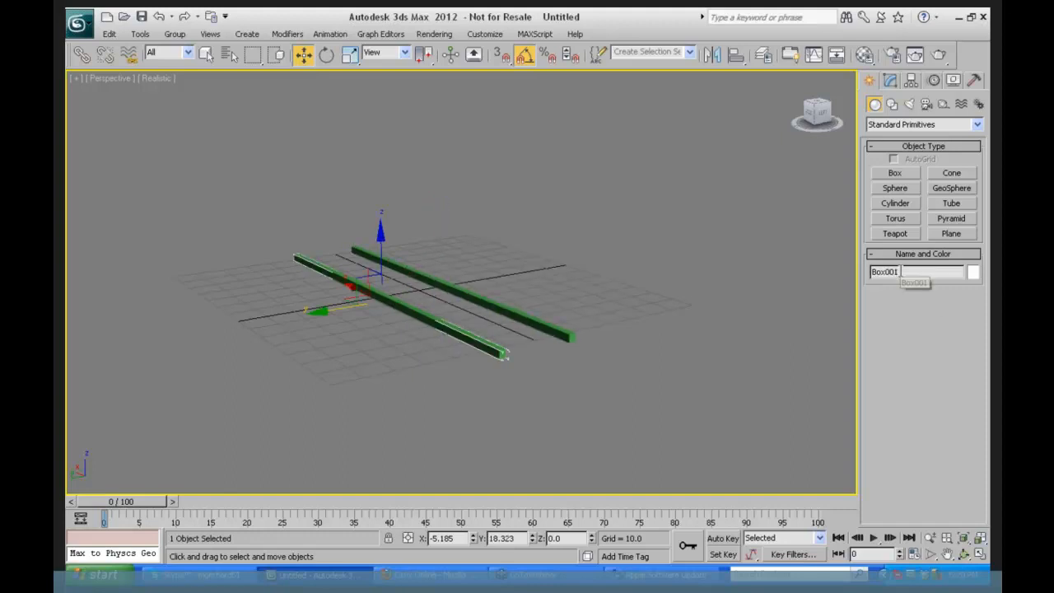
pyautogui.moveTo(914, 274); pyautogui.dragTo(848, 274)
pyautogui.write('Track')
pyautogui.click(733, 216)
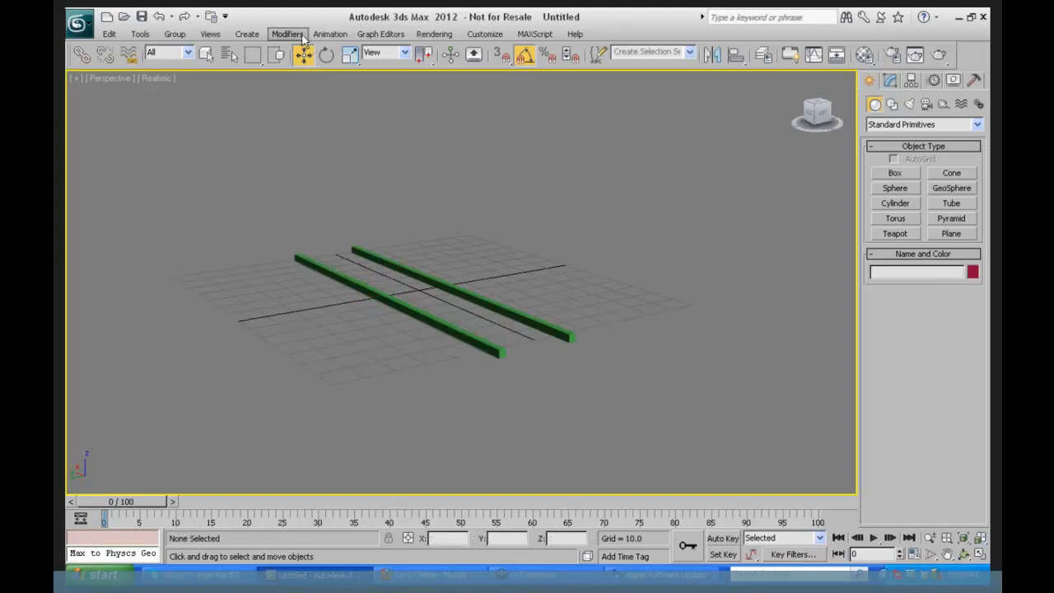
# - Pick the original rail from the scene's object list and rename it Track - Left, and rename the cloned rail Track - Right
pyautogui.click(206, 55)
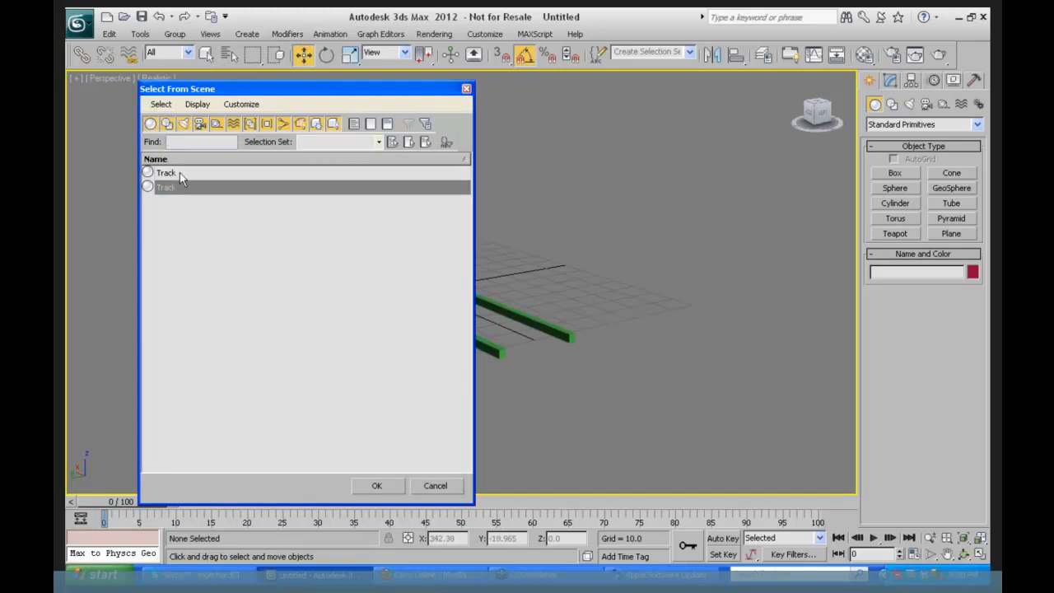
pyautogui.click(378, 485)
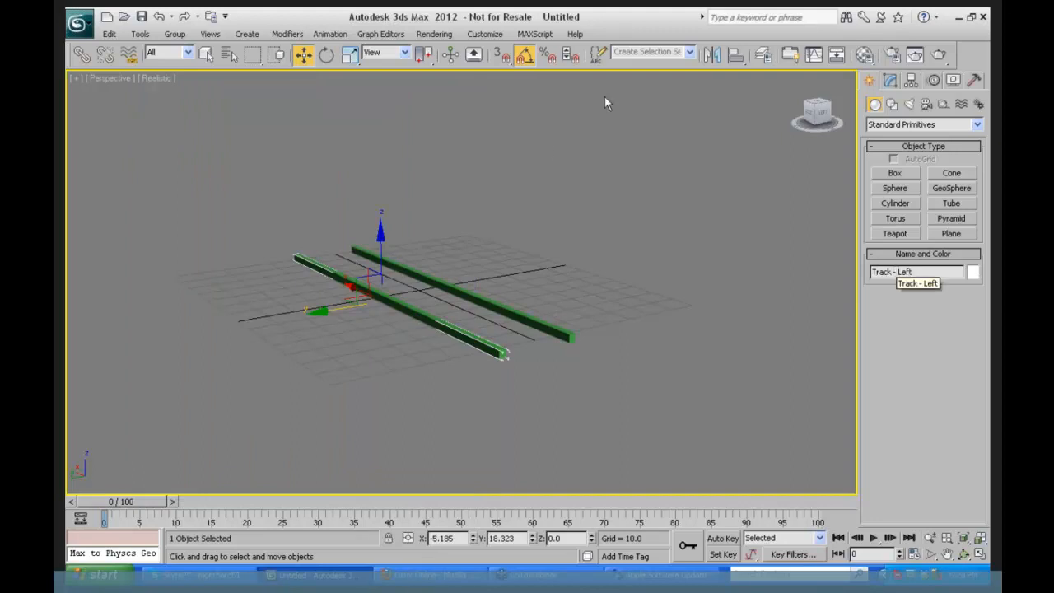
pyautogui.click(518, 317)
pyautogui.click(906, 271)
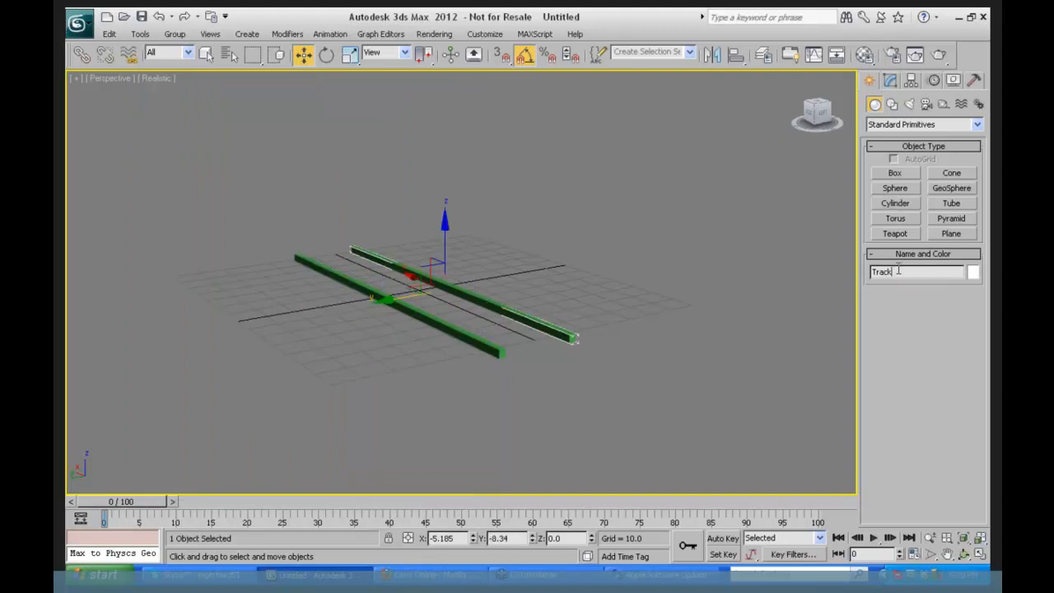
pyautogui.write('- Right')
# - With AutoGrid on, create a crosspiece box on top of the left track, with length 25.923, width 1.559 and height 1.155
pyautogui.click(900, 174)
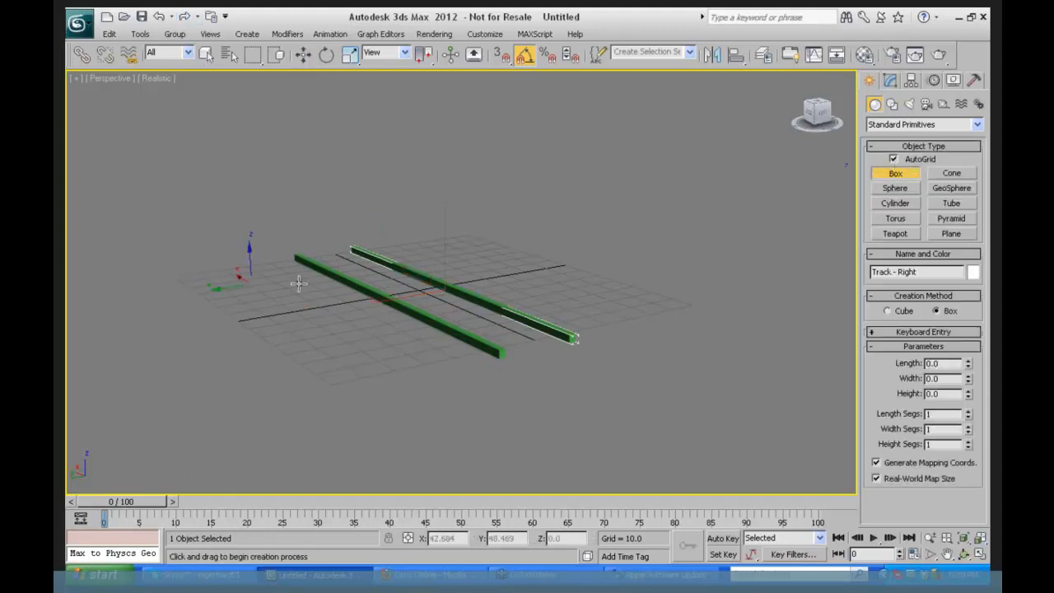
pyautogui.click(930, 537)
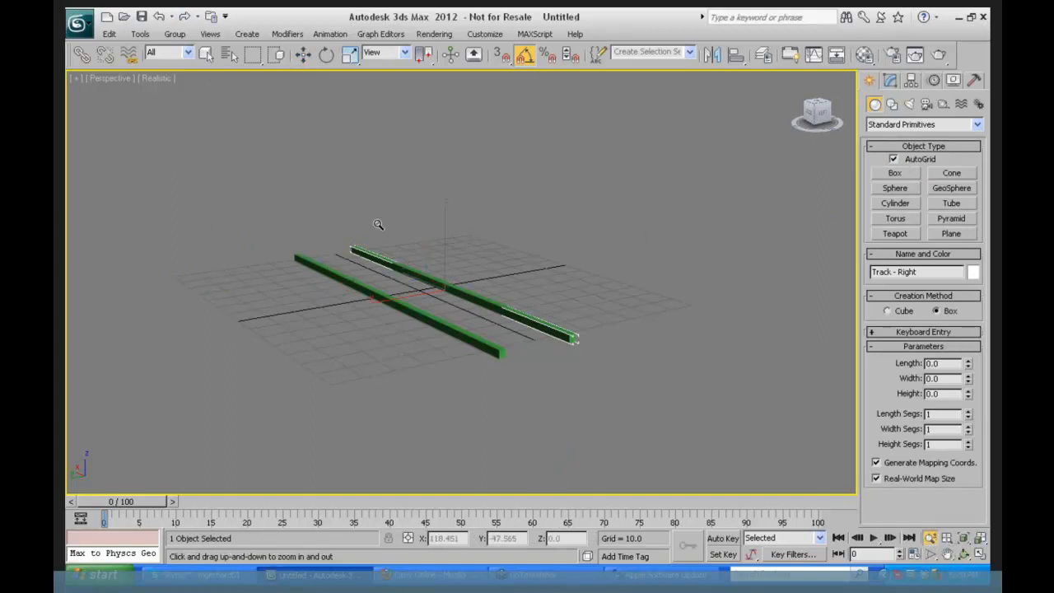
pyautogui.moveTo(320, 273); pyautogui.dragTo(326, 216)
pyautogui.rightClick(326, 216)
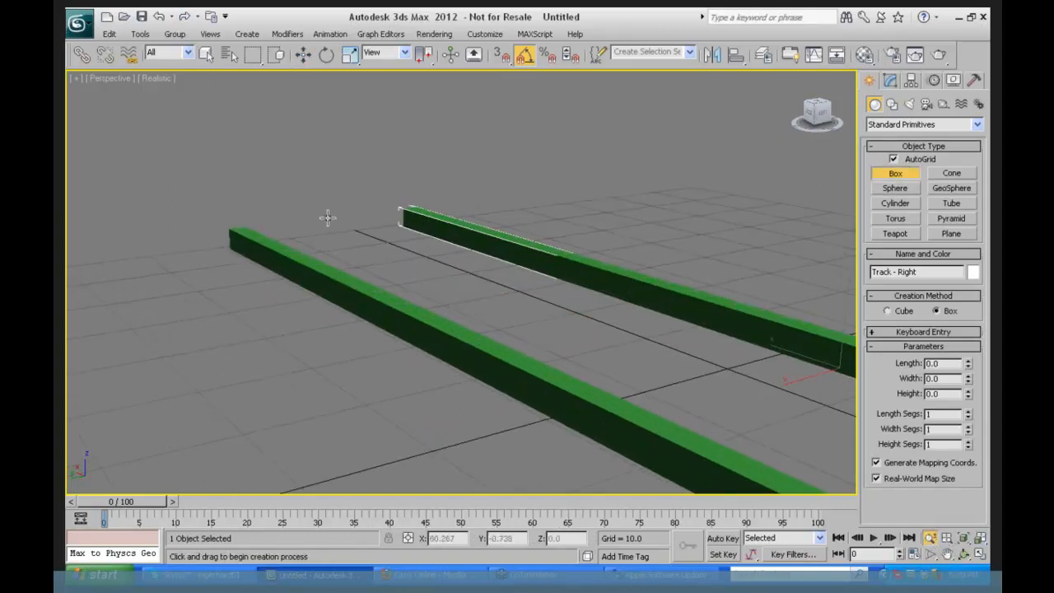
pyautogui.moveTo(275, 242); pyautogui.dragTo(283, 253)
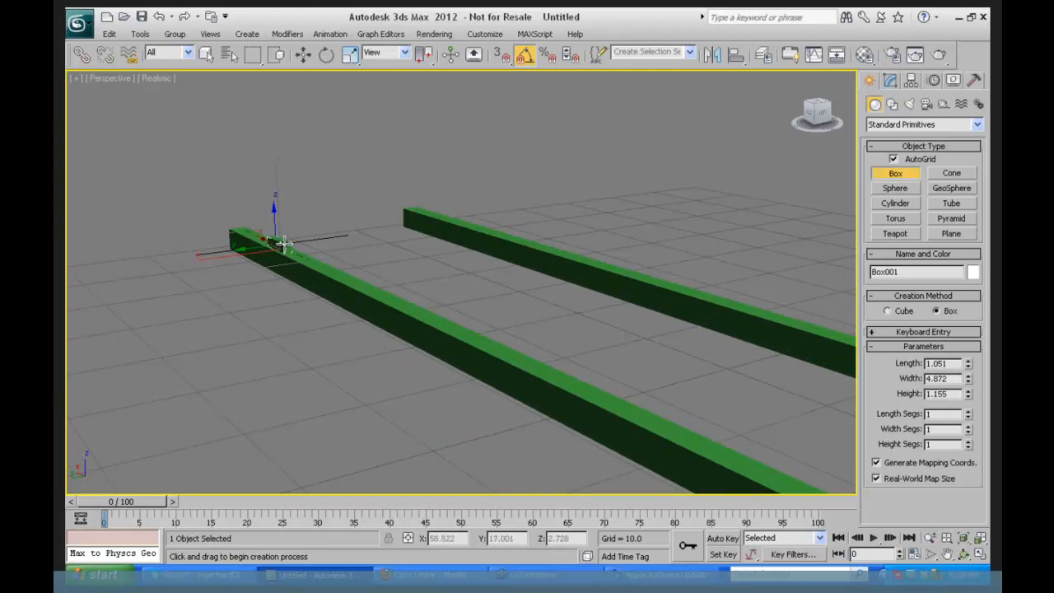
pyautogui.click(284, 243)
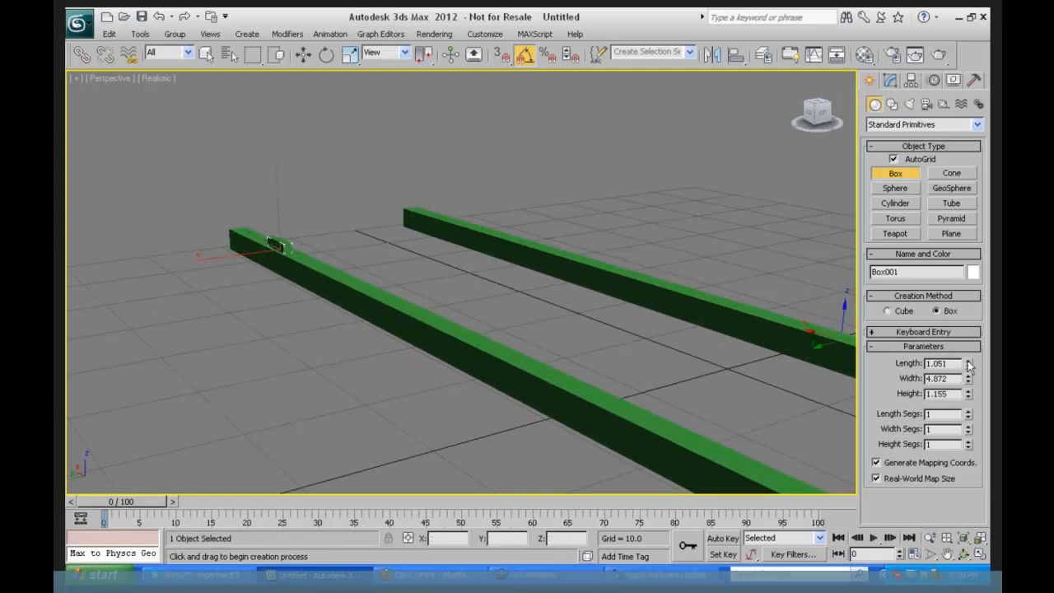
pyautogui.moveTo(968, 361); pyautogui.dragTo(968, 305)
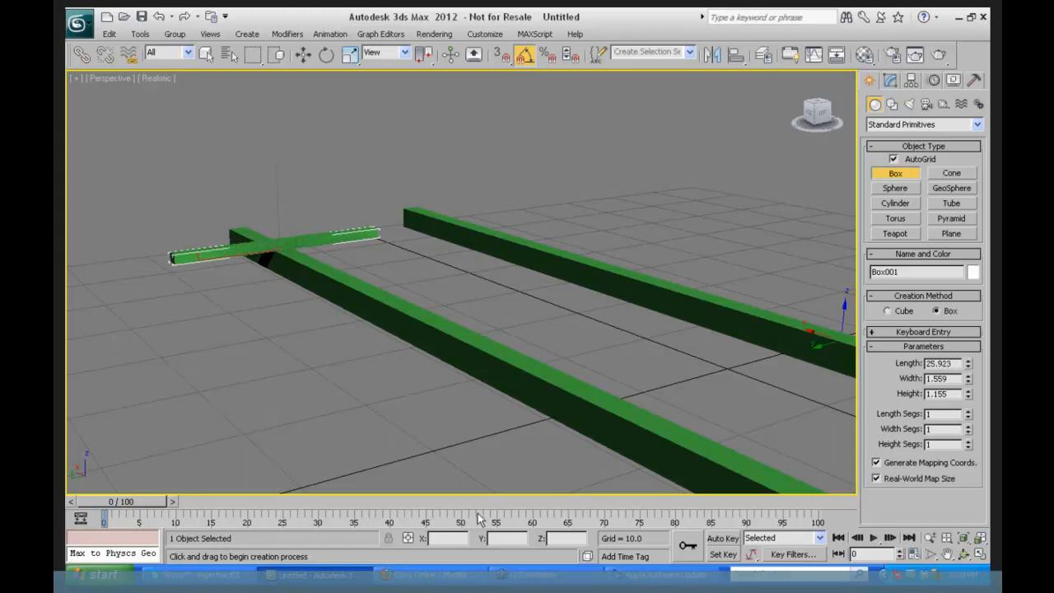
# - Move the crosspiece along Y to 4.749 so it spans both tracks, and resize it to length 28.256, width 1.715 and height 1.143
pyautogui.click(303, 54)
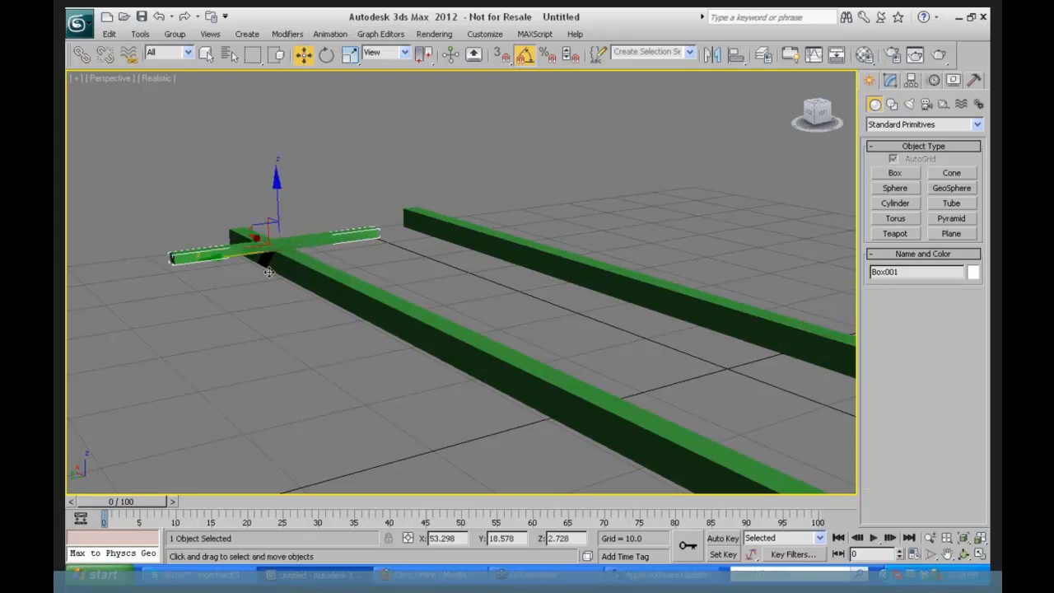
pyautogui.moveTo(239, 253); pyautogui.dragTo(326, 232)
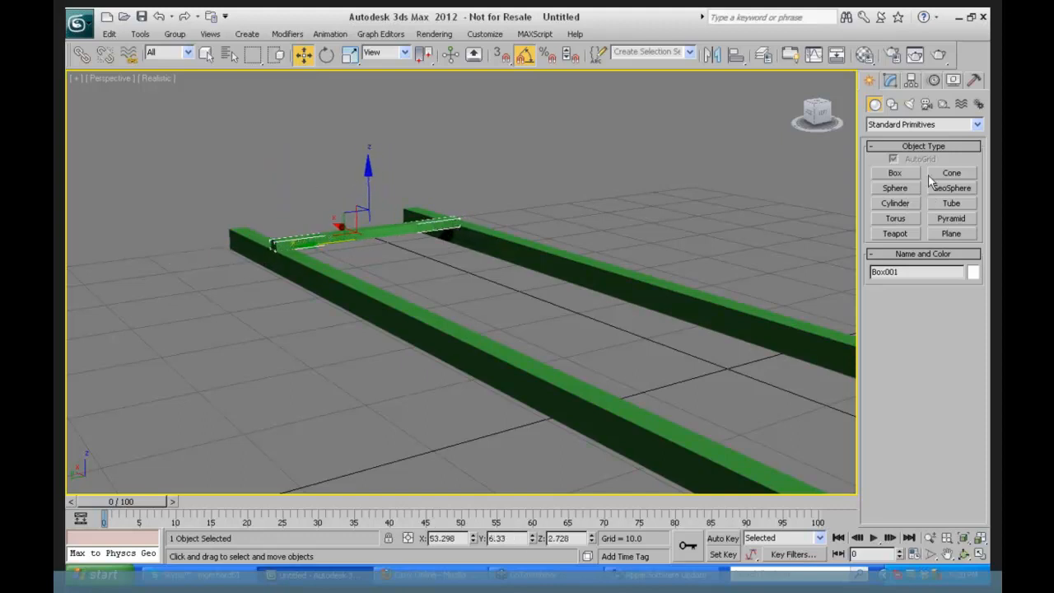
pyautogui.click(890, 82)
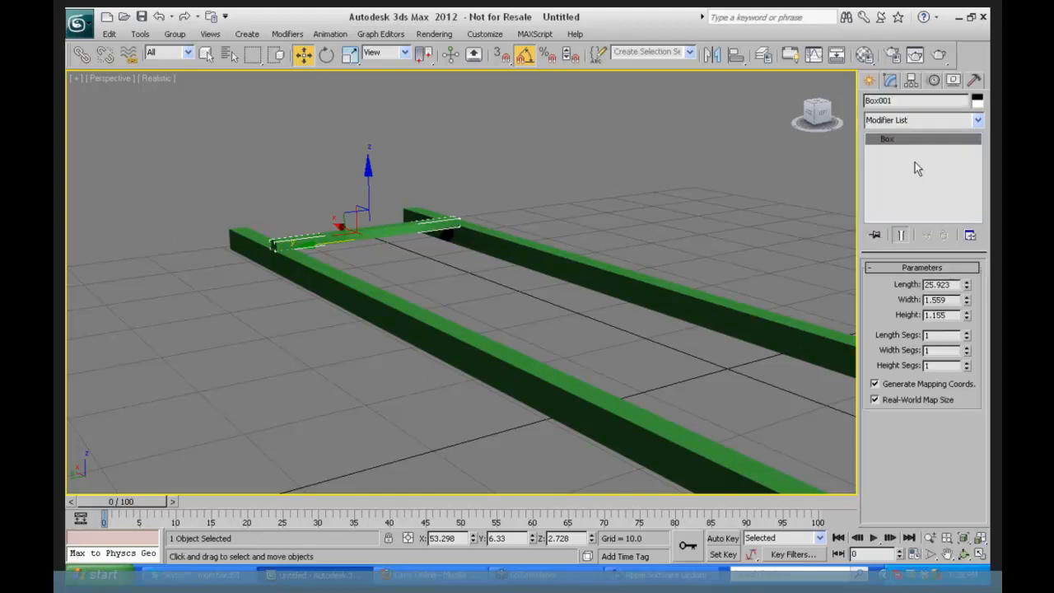
pyautogui.click(966, 315)
pyautogui.moveTo(967, 300); pyautogui.dragTo(914, 276)
pyautogui.moveTo(322, 243); pyautogui.dragTo(334, 239)
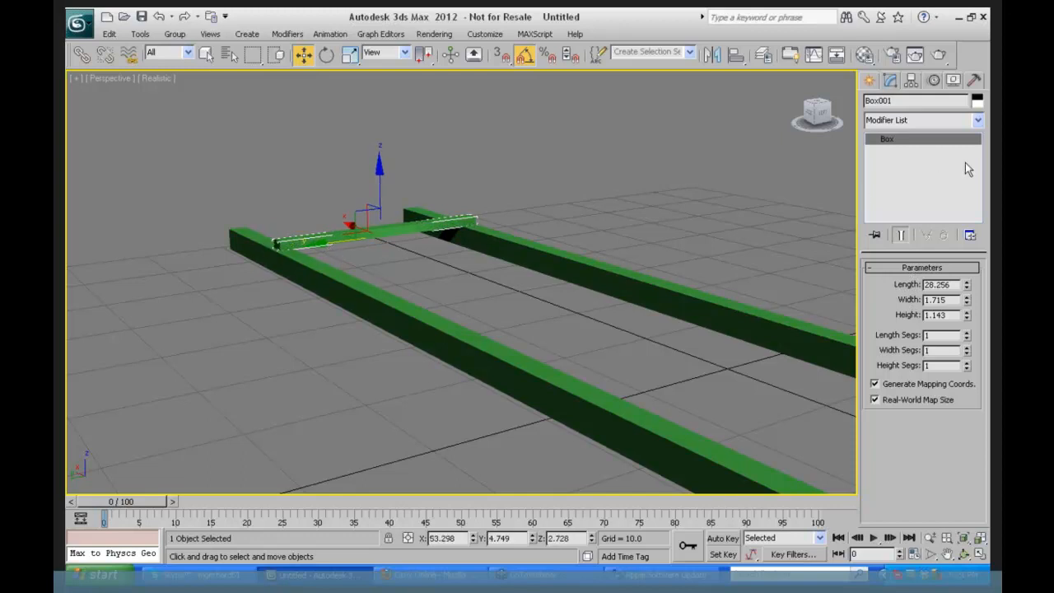
# - Change the crosspiece's object colour to light green from the 3ds Max palette
pyautogui.click(977, 99)
pyautogui.click(516, 236)
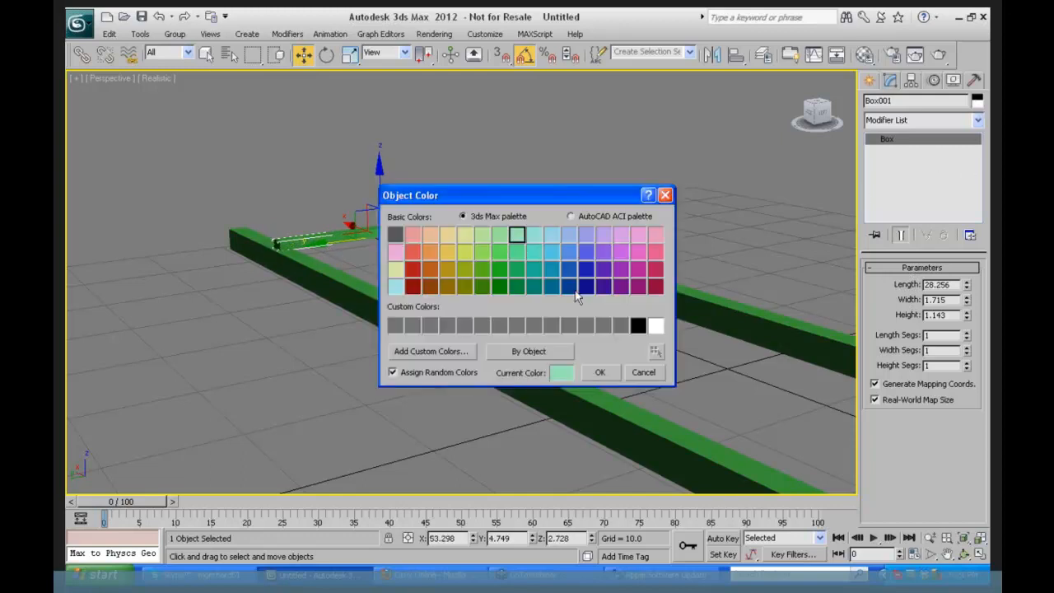
pyautogui.click(600, 372)
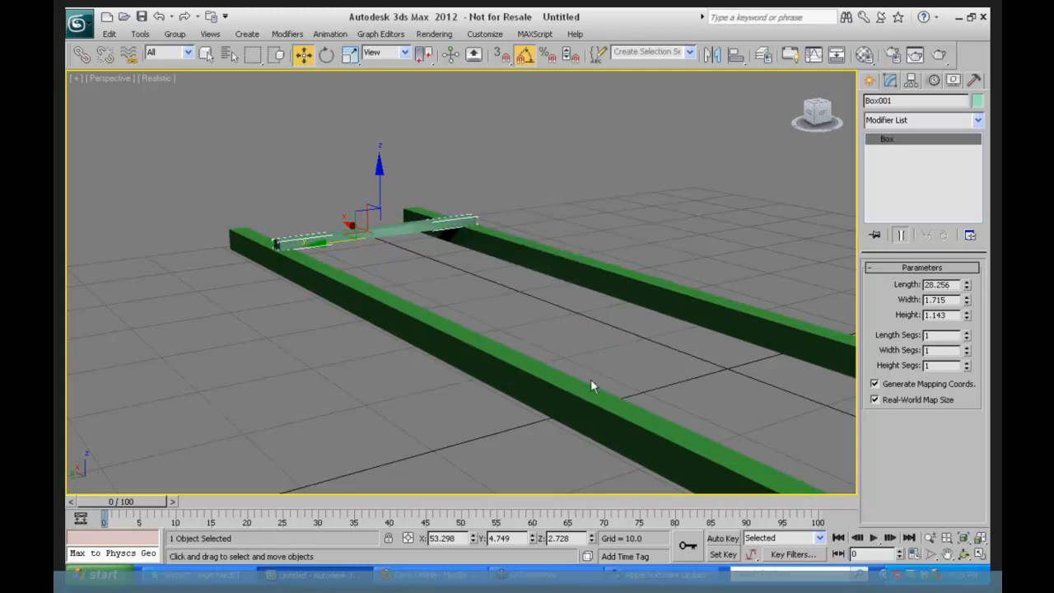
# - Try moving the crosspiece along X to the far ends of the tracks, and undo the move
pyautogui.click(963, 554)
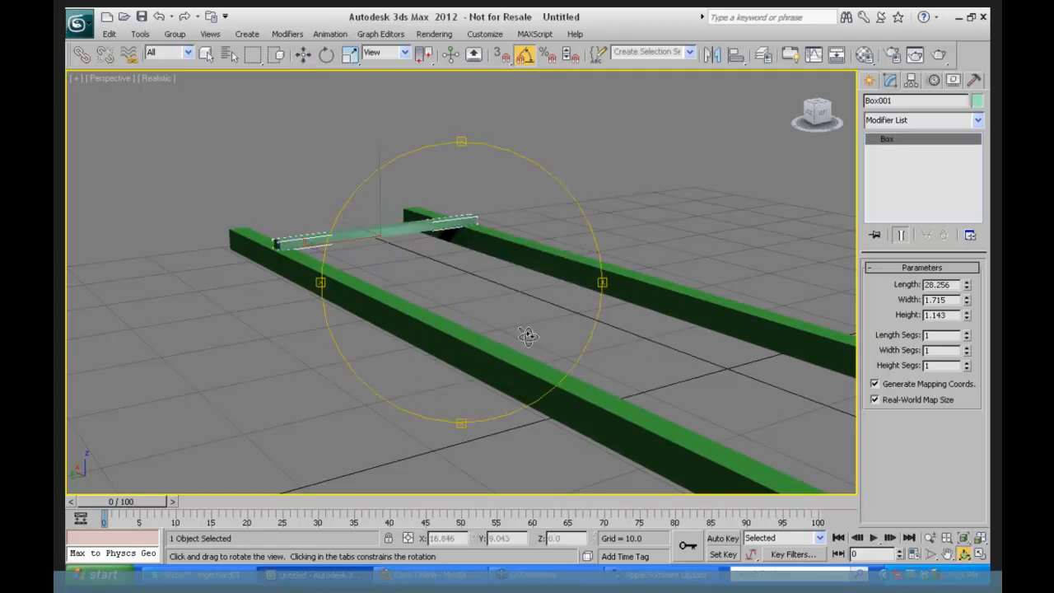
pyautogui.moveTo(529, 334); pyautogui.dragTo(523, 323)
pyautogui.press('w')
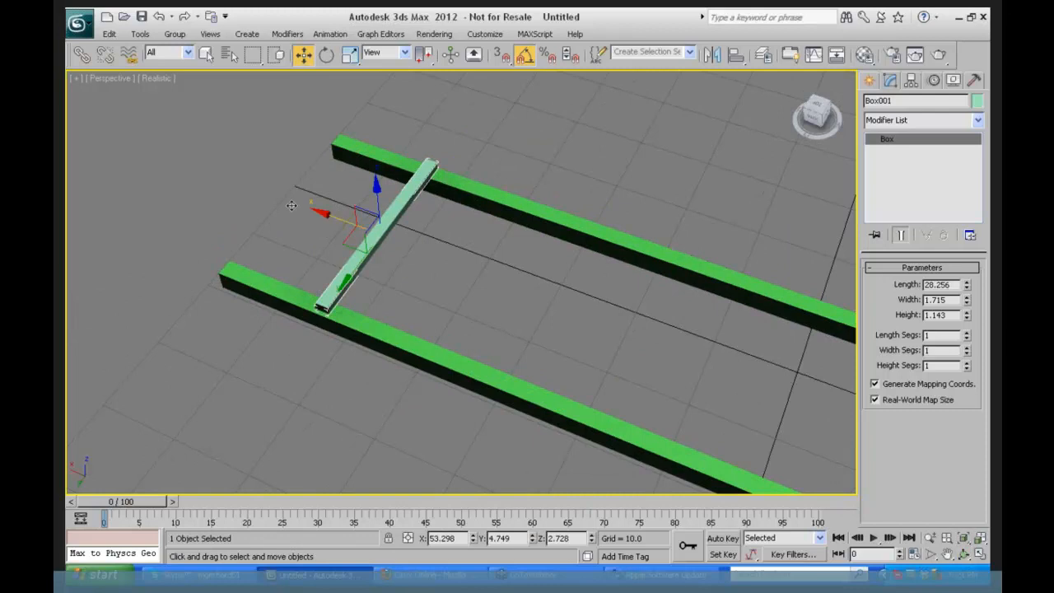
pyautogui.moveTo(292, 205); pyautogui.dragTo(246, 186)
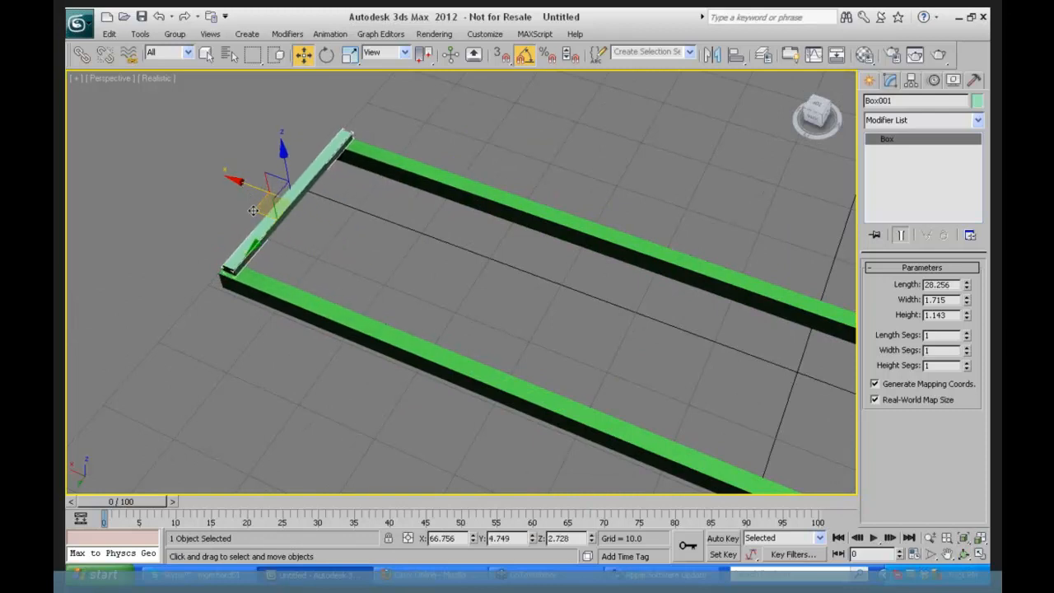
pyautogui.press('z')
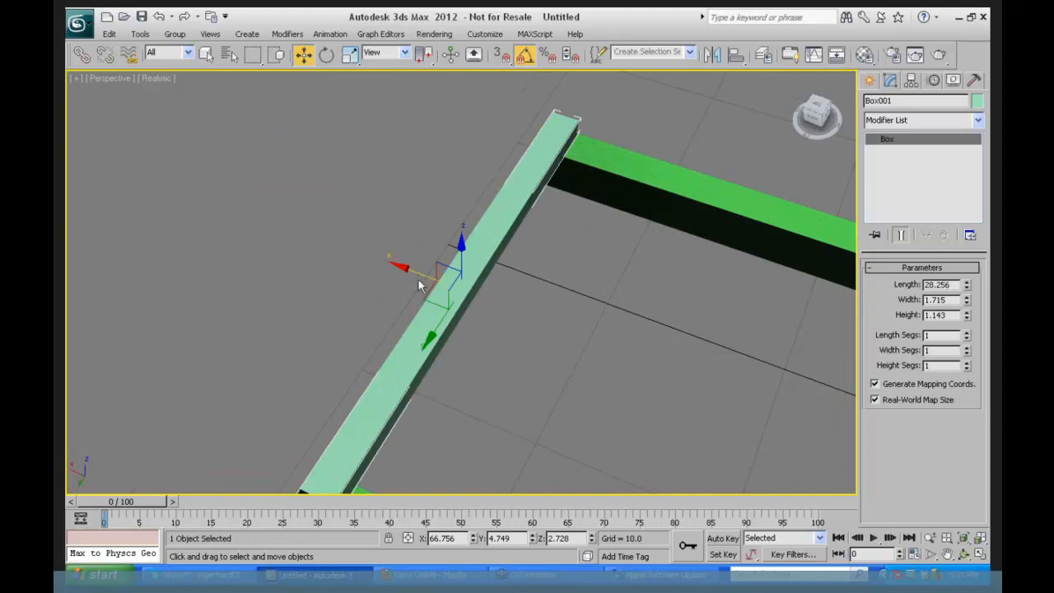
pyautogui.hotkey('ctrl', 'z')
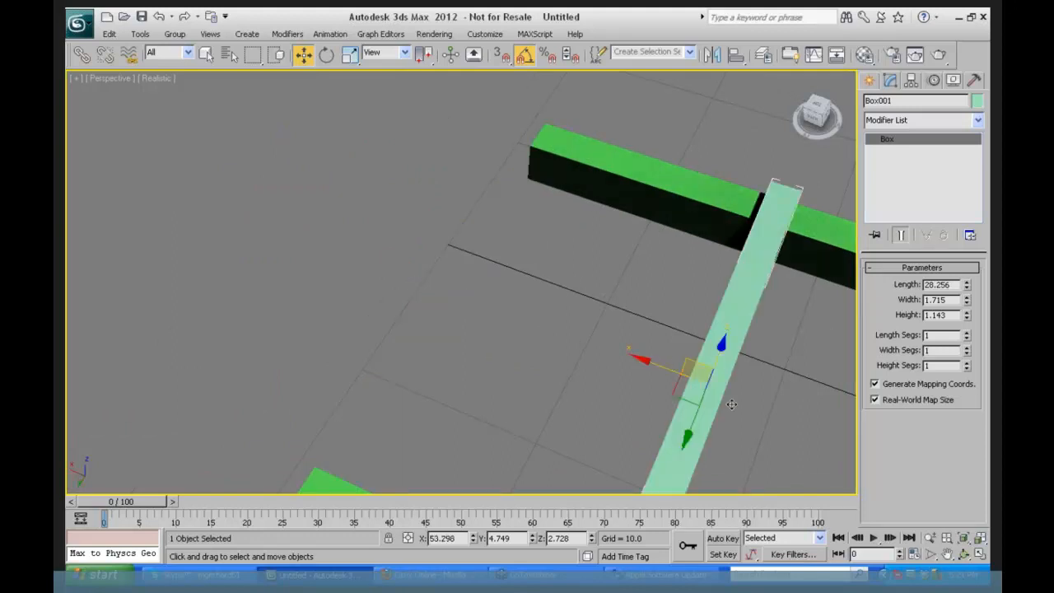
pyautogui.scroll(-2, 602, 360)
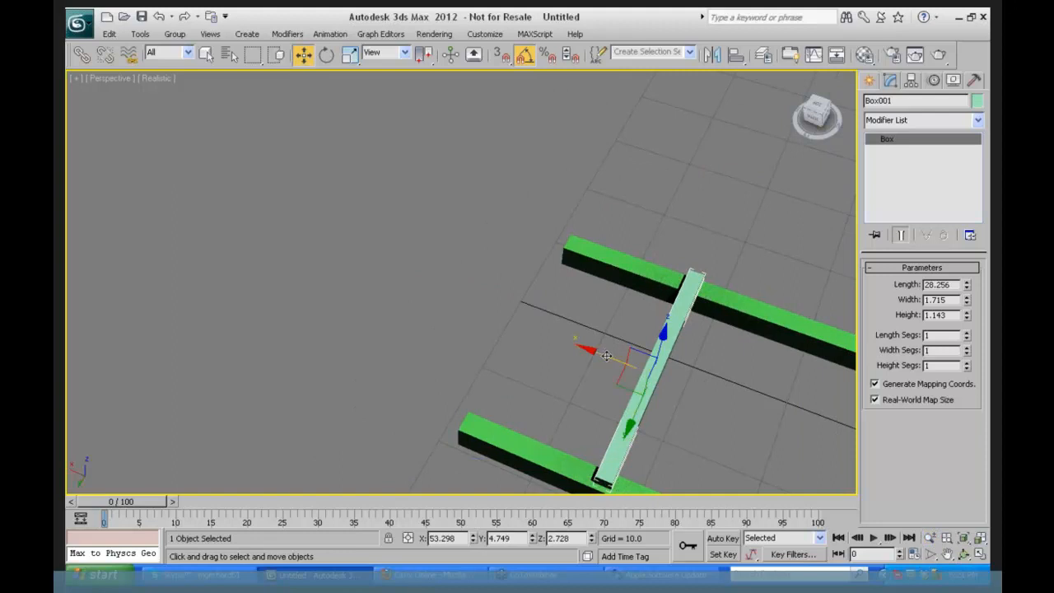
# - Clone the crosspiece along X with Instance as the clone type and 20 copies, spaced evenly along the tracks
pyautogui.moveTo(607, 355)
pyautogui.mouseDown()
pyautogui.moveTo(476, 320)
pyautogui.moveTo(487, 308)
pyautogui.moveTo(548, 315)
pyautogui.moveTo(514, 302)
pyautogui.mouseUp()
pyautogui.write('20')
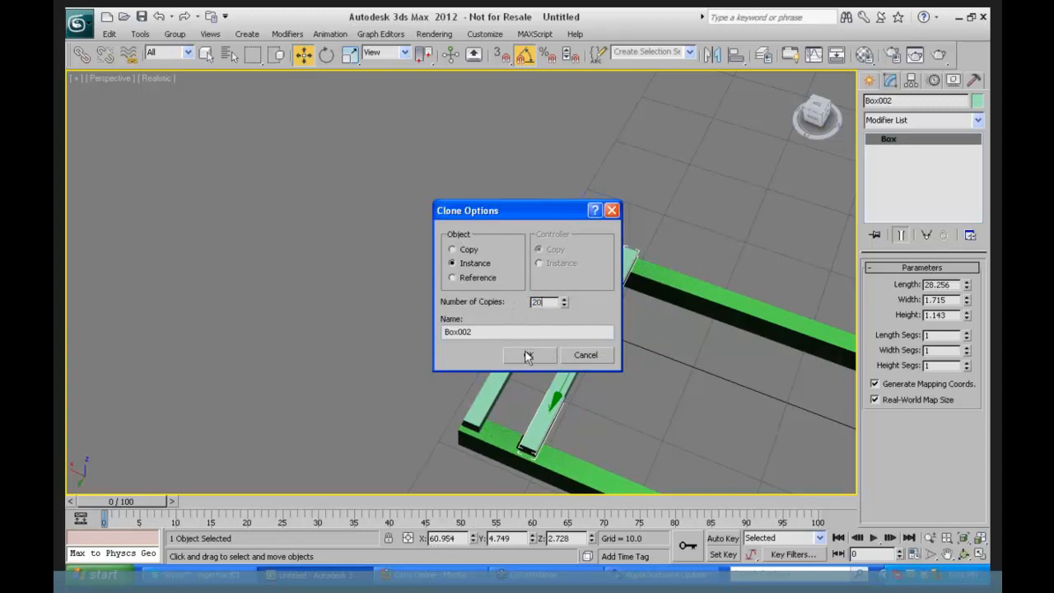
pyautogui.click(528, 354)
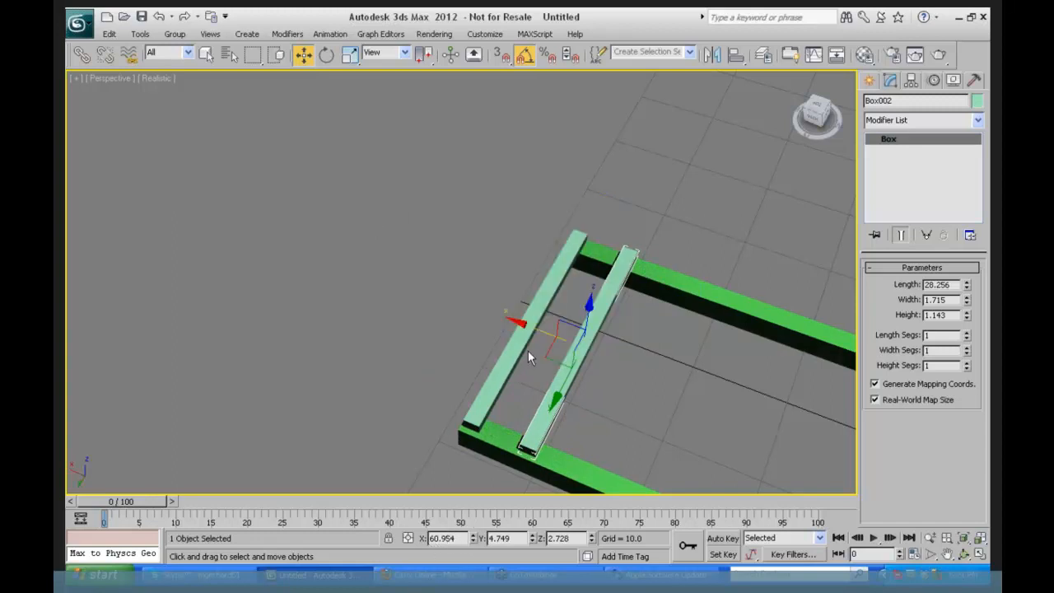
pyautogui.click(929, 538)
pyautogui.moveTo(723, 412); pyautogui.dragTo(723, 446)
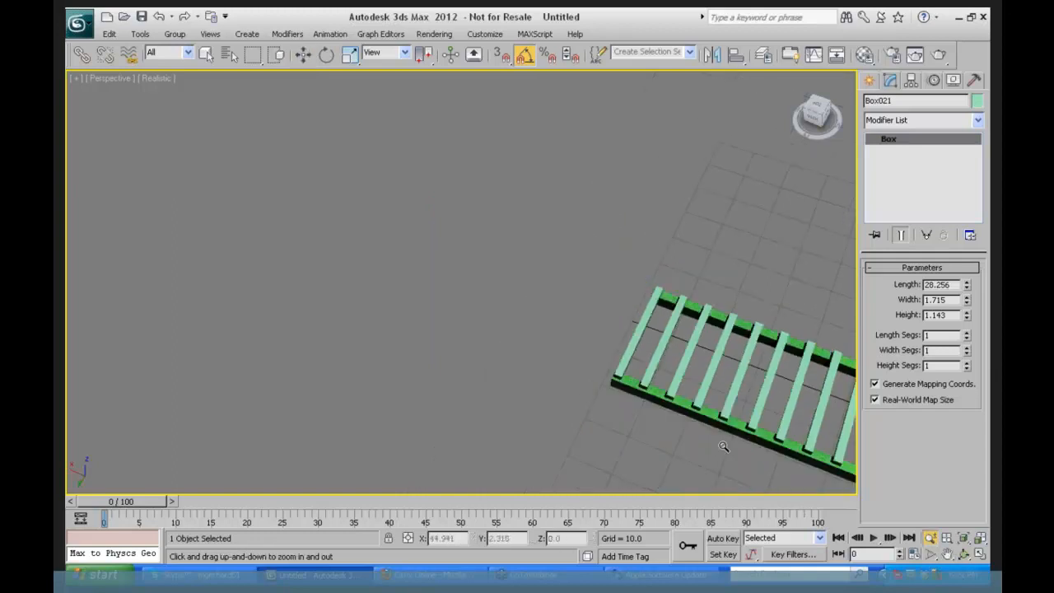
pyautogui.scroll(-2, 785, 375)
pyautogui.moveTo(785, 375); pyautogui.dragTo(390, 257, button='middle')
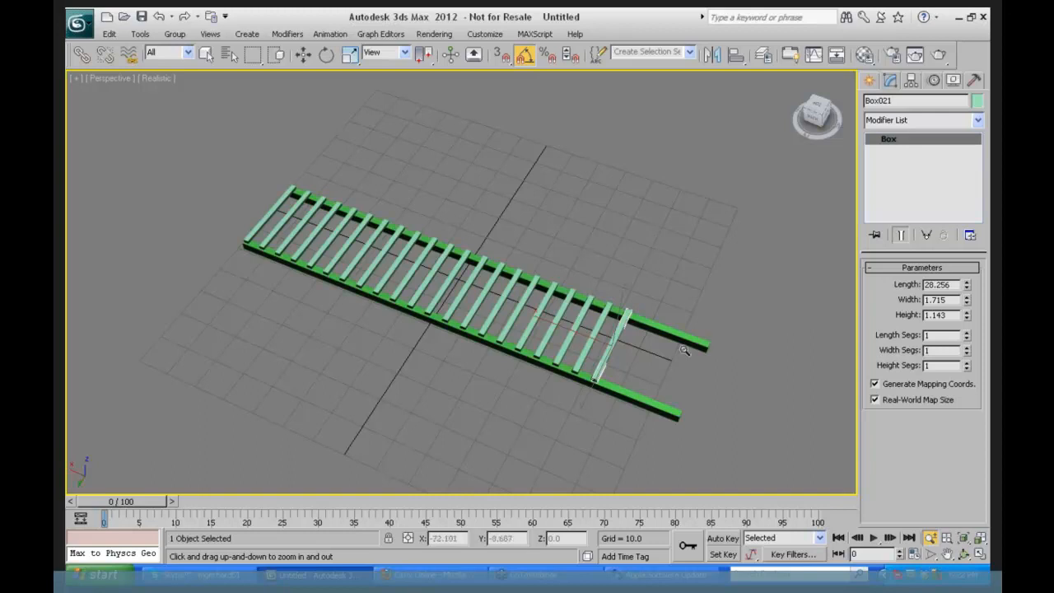
# - Open the recent scene Train_01_MG02.max and adopt the file's unit scale
pyautogui.click(79, 28)
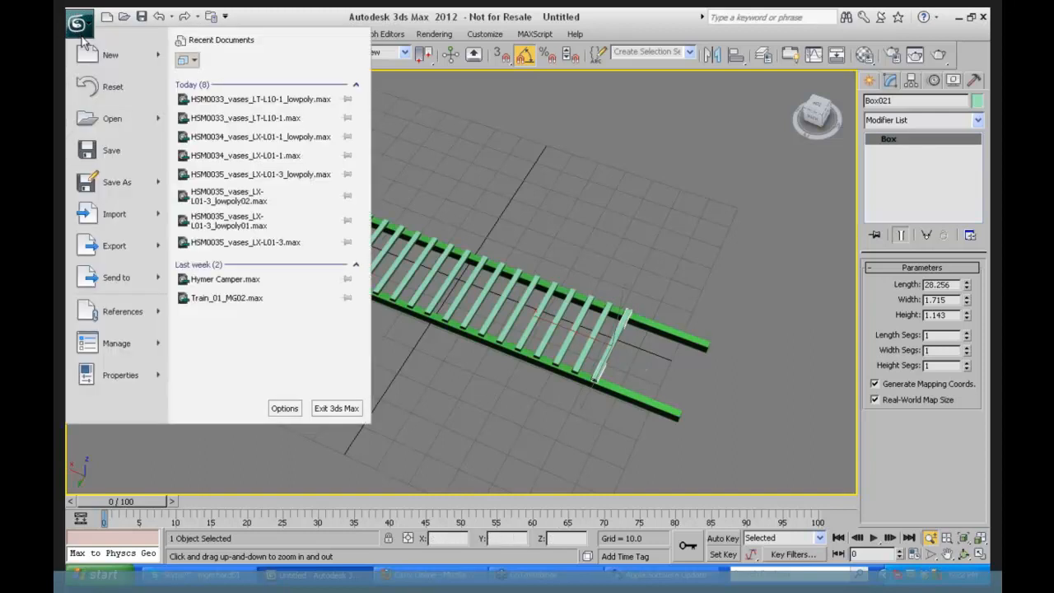
pyautogui.click(247, 298)
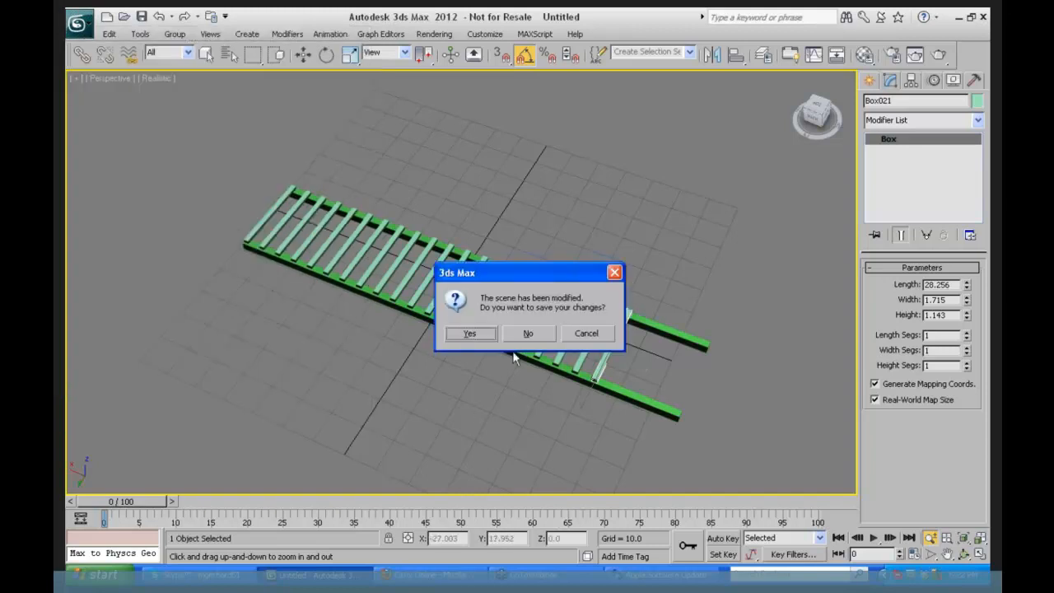
pyautogui.click(468, 334)
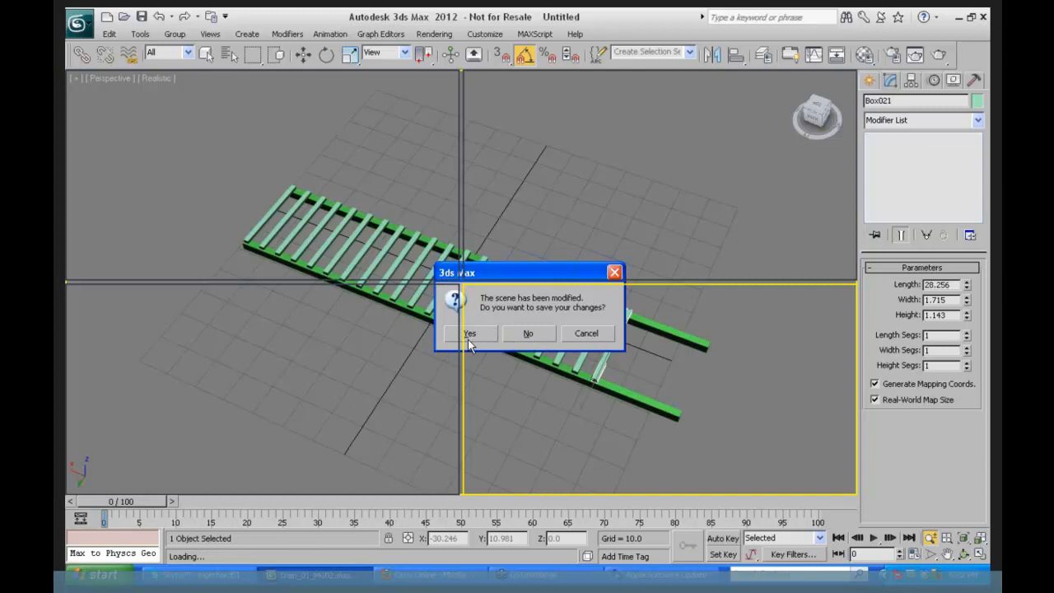
pyautogui.click(527, 406)
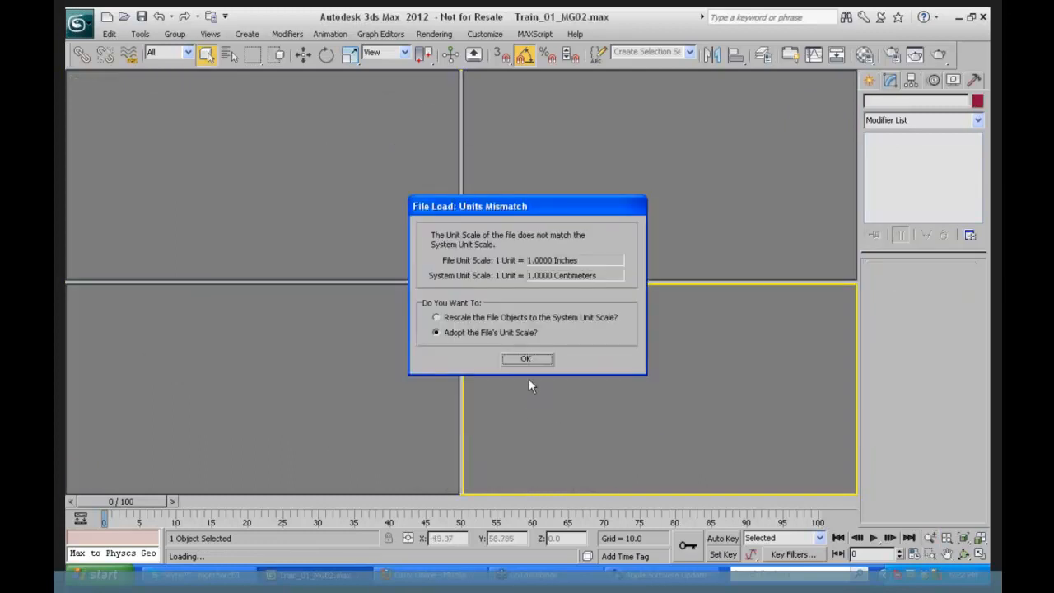
pyautogui.click(535, 359)
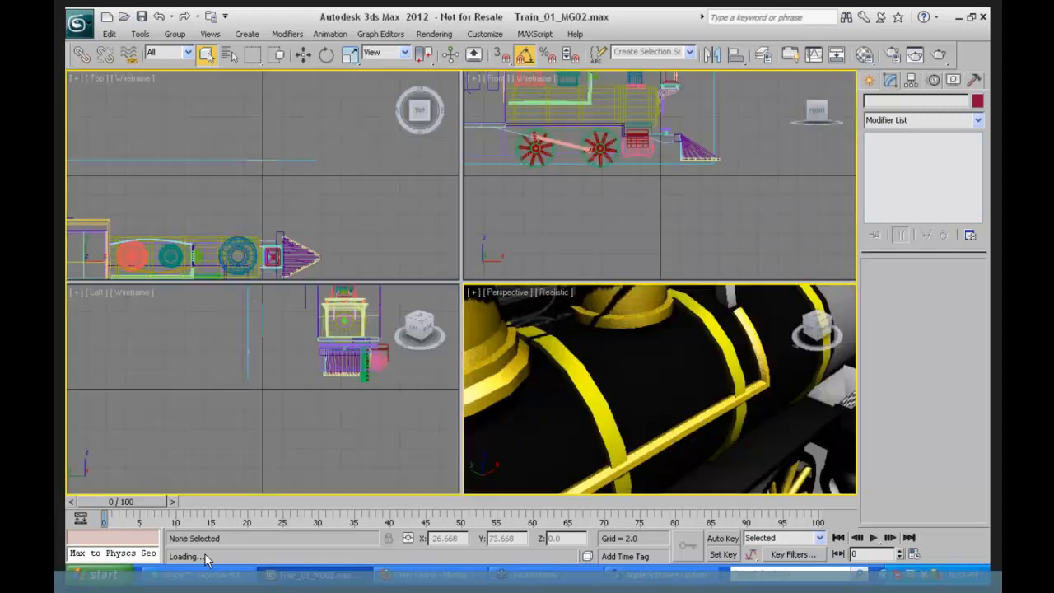
# - Examine the locomotive model and its reference image plane from the back and from an angled view
pyautogui.click(700, 421)
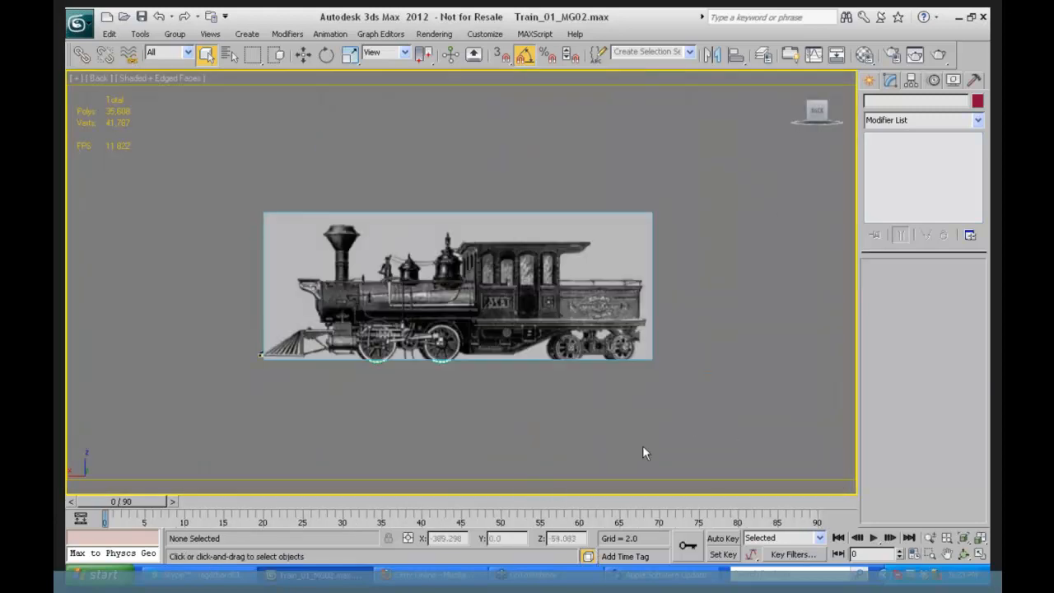
pyautogui.click(929, 537)
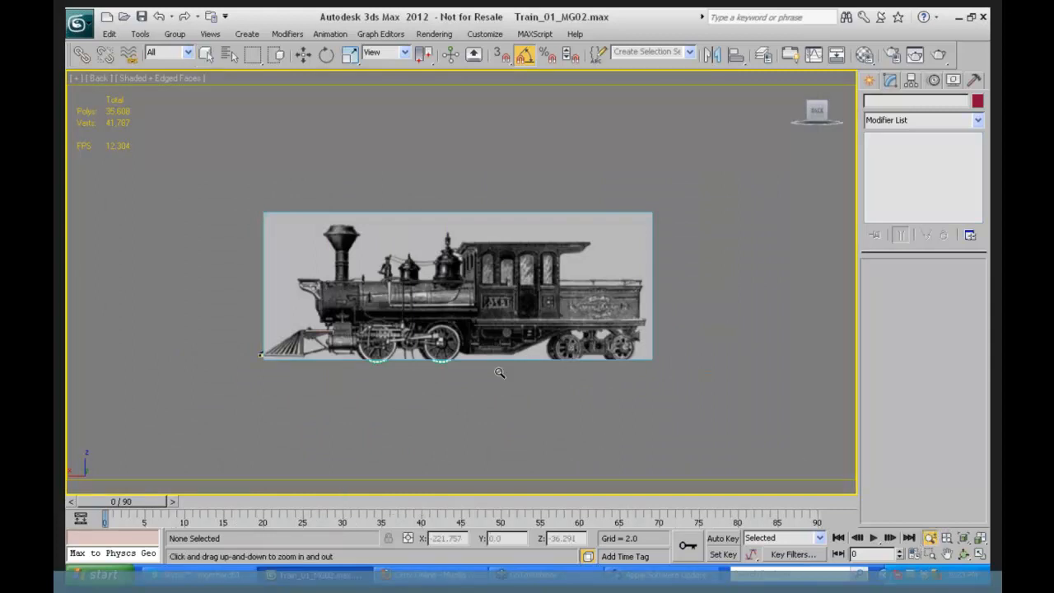
pyautogui.moveTo(460, 280)
pyautogui.mouseDown()
pyautogui.moveTo(463, 252)
pyautogui.moveTo(452, 272)
pyautogui.mouseUp()
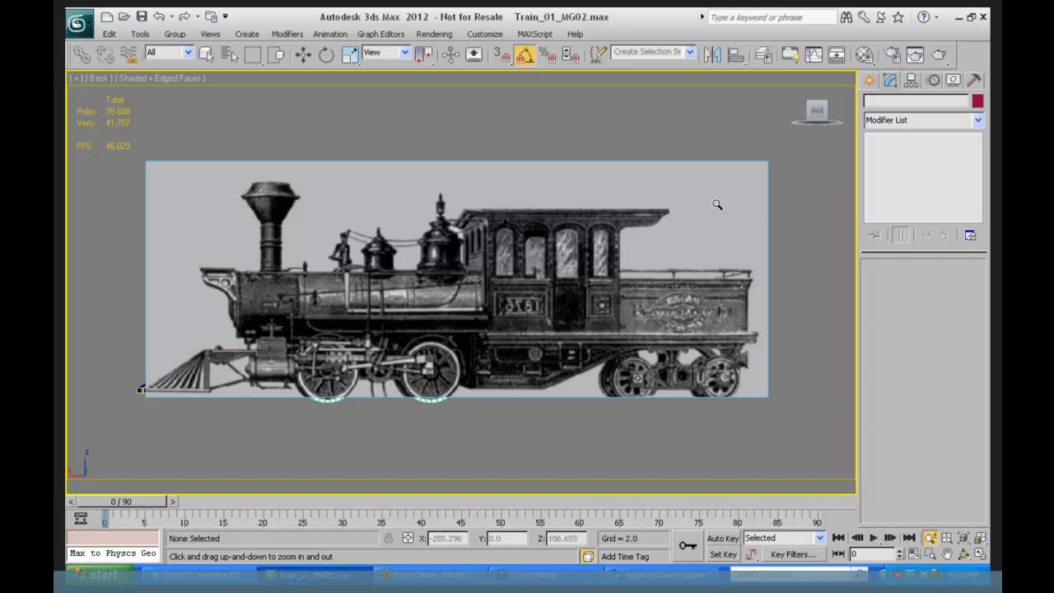
pyautogui.click(963, 553)
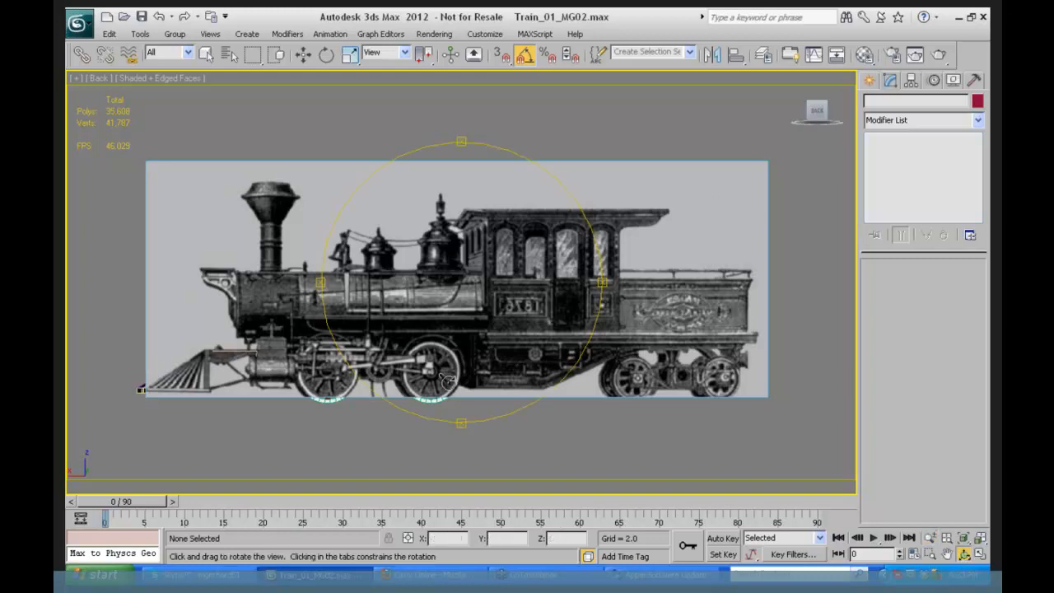
pyautogui.moveTo(390, 305); pyautogui.dragTo(421, 271)
pyautogui.rightClick(421, 271)
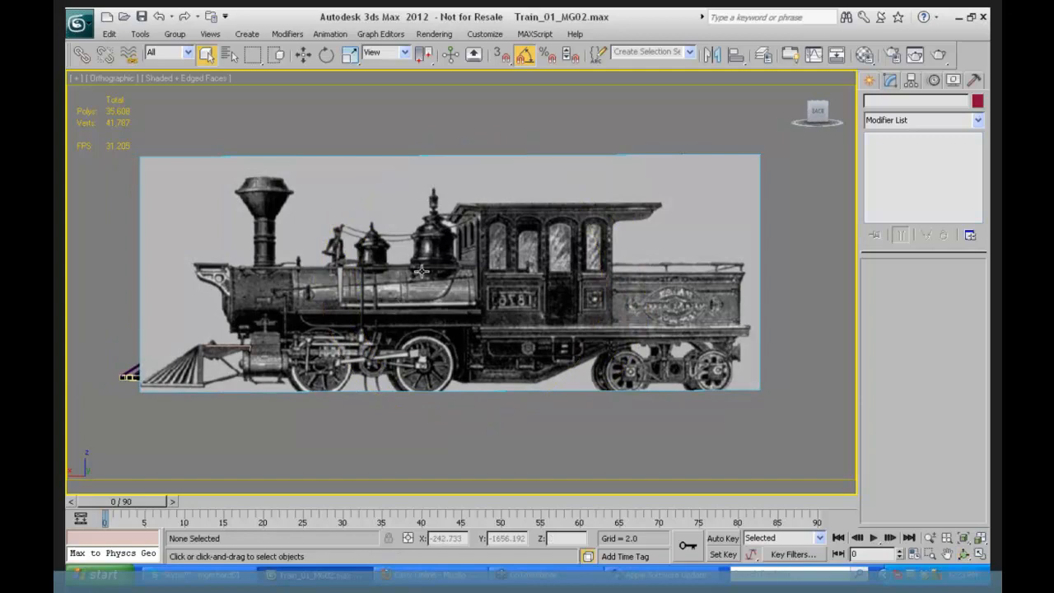
pyautogui.click(421, 271)
pyautogui.click(963, 553)
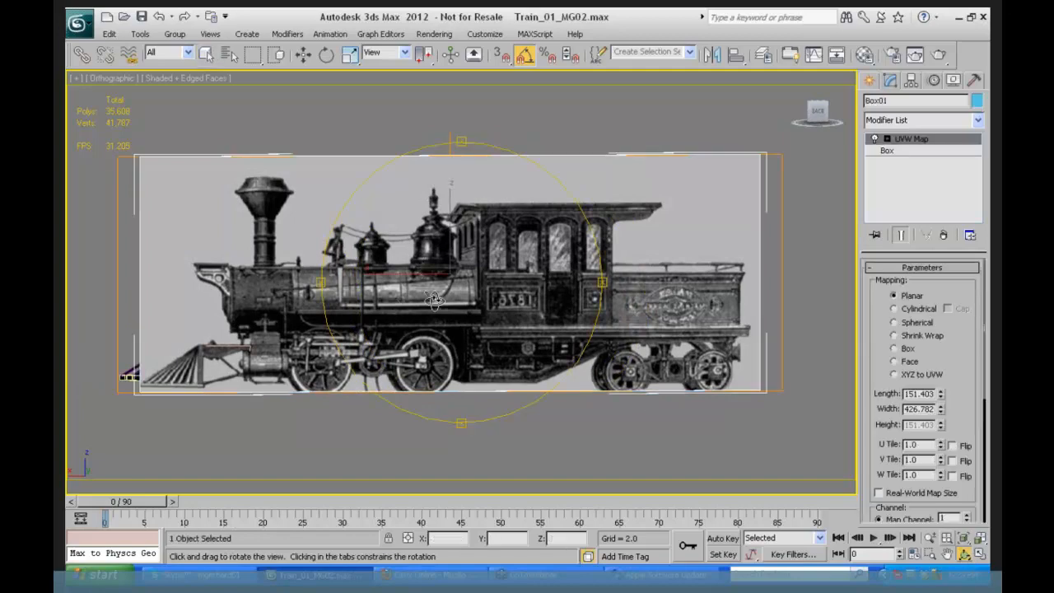
pyautogui.moveTo(430, 298); pyautogui.dragTo(608, 301)
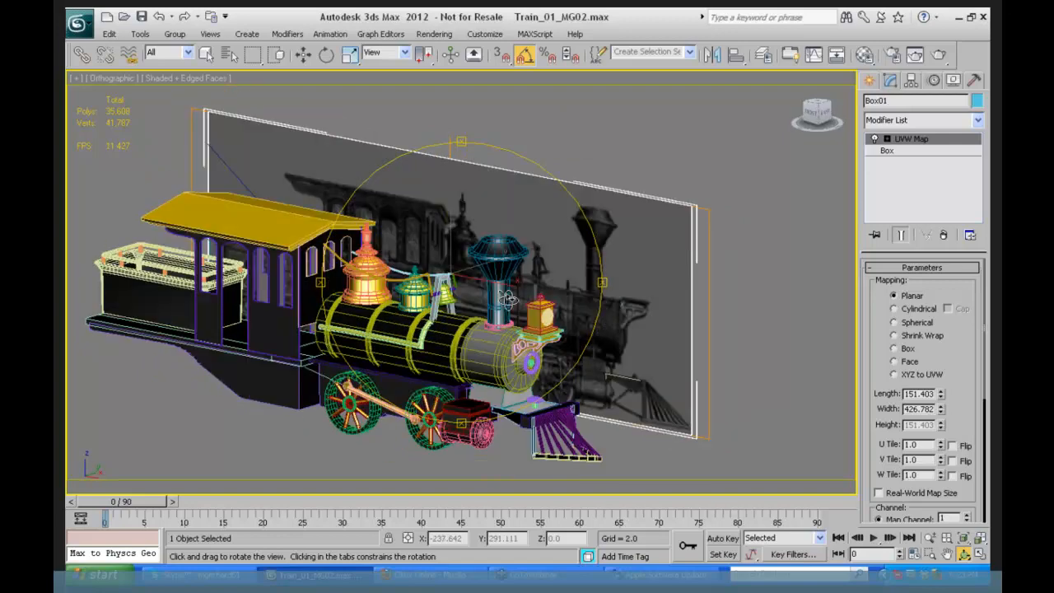
pyautogui.moveTo(498, 305); pyautogui.dragTo(499, 280)
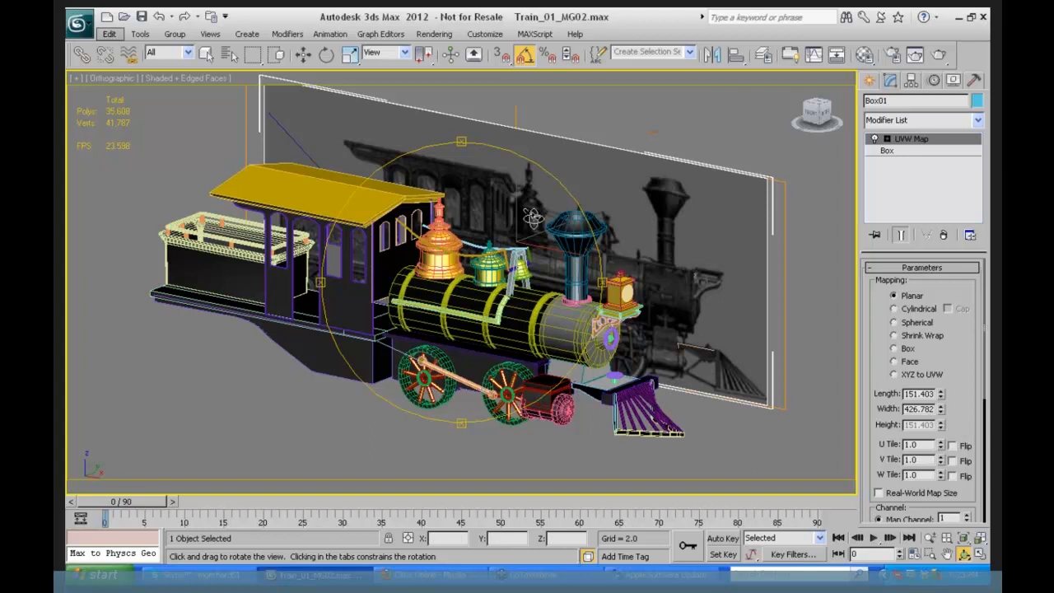
pyautogui.rightClick(702, 137)
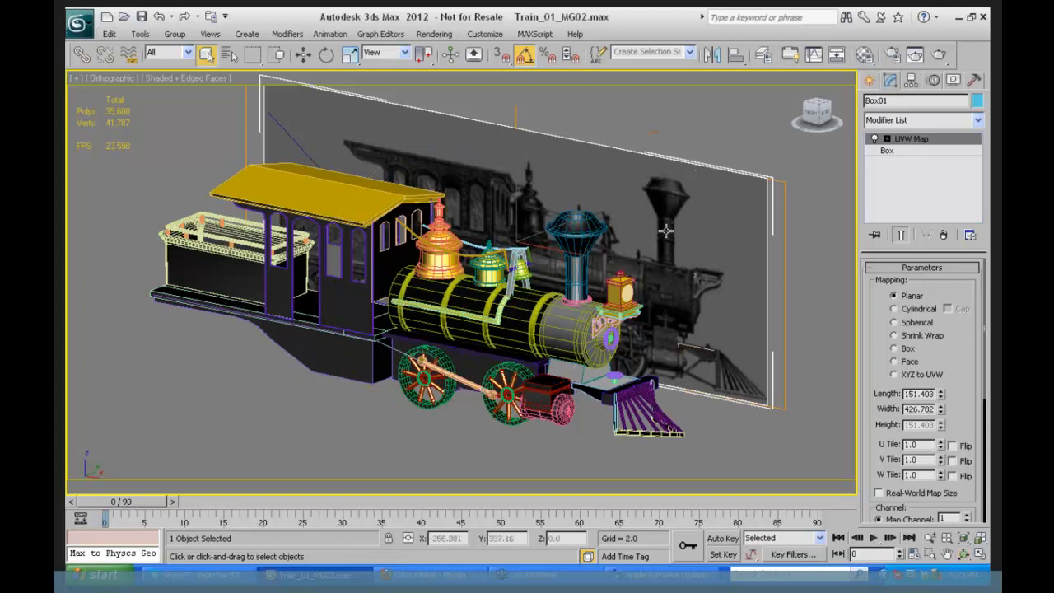
# - Pick the reference plane's material into the fifth sample slot and inspect the bitmap used in its diffuse map
pyautogui.click(863, 54)
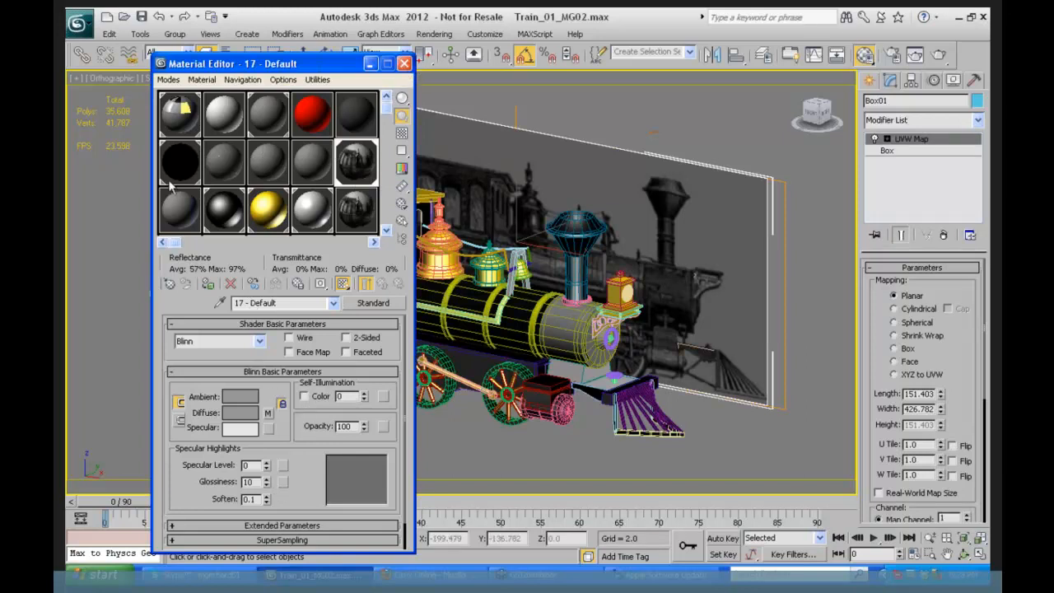
pyautogui.click(353, 109)
pyautogui.click(220, 302)
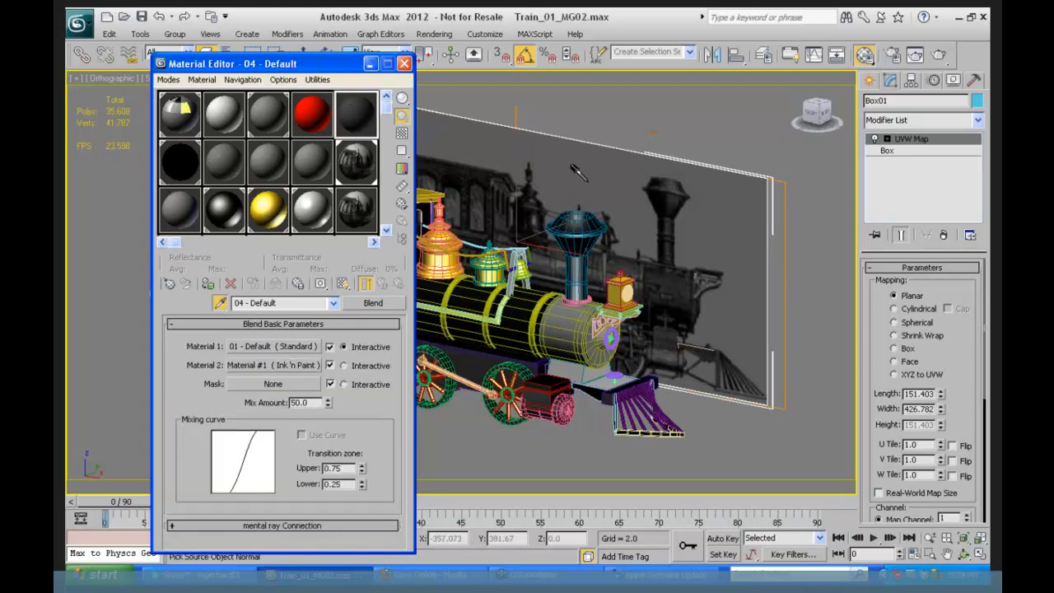
pyautogui.click(567, 208)
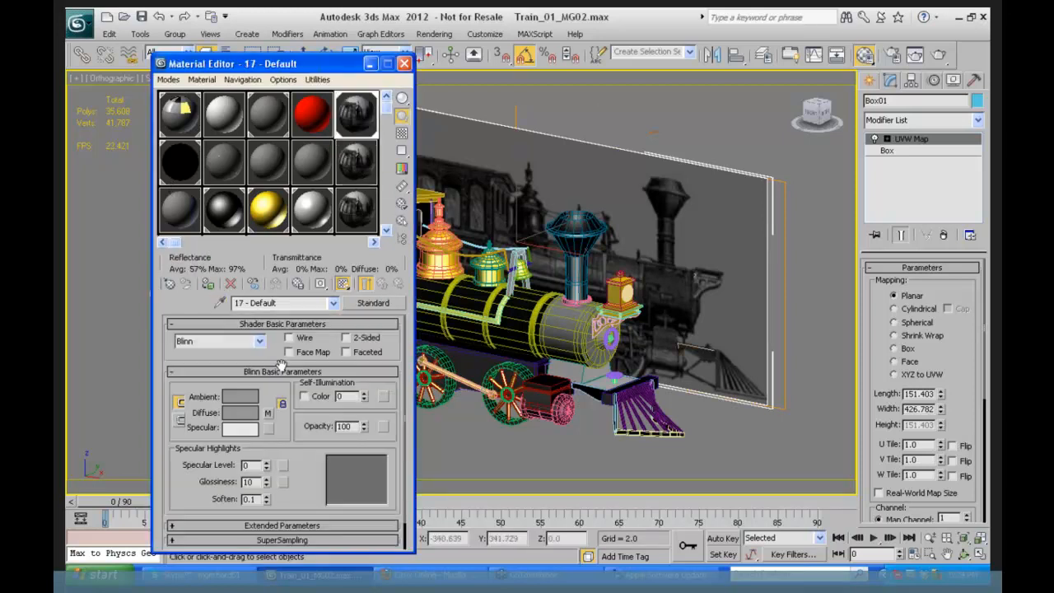
pyautogui.click(267, 413)
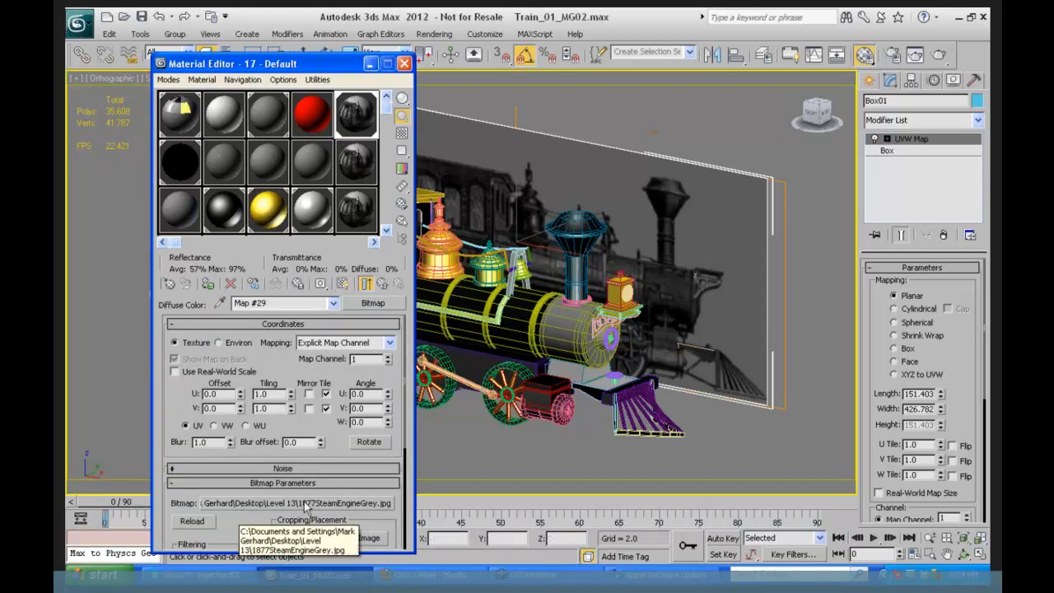
pyautogui.scroll(-4, 334, 411)
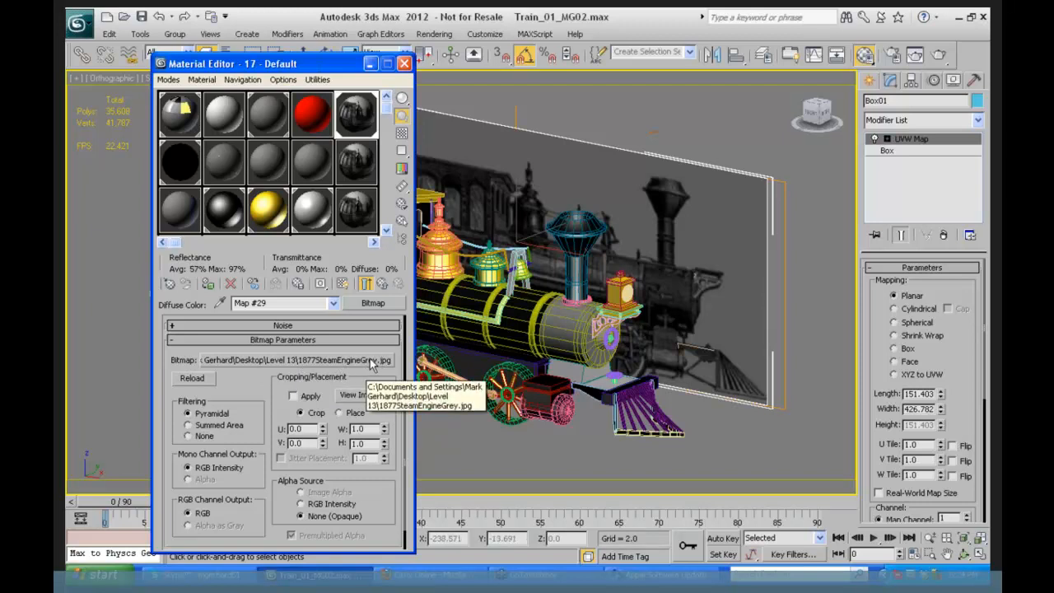
pyautogui.click(403, 64)
# - Reset to an empty scene and make the Front viewport active
pyautogui.click(82, 27)
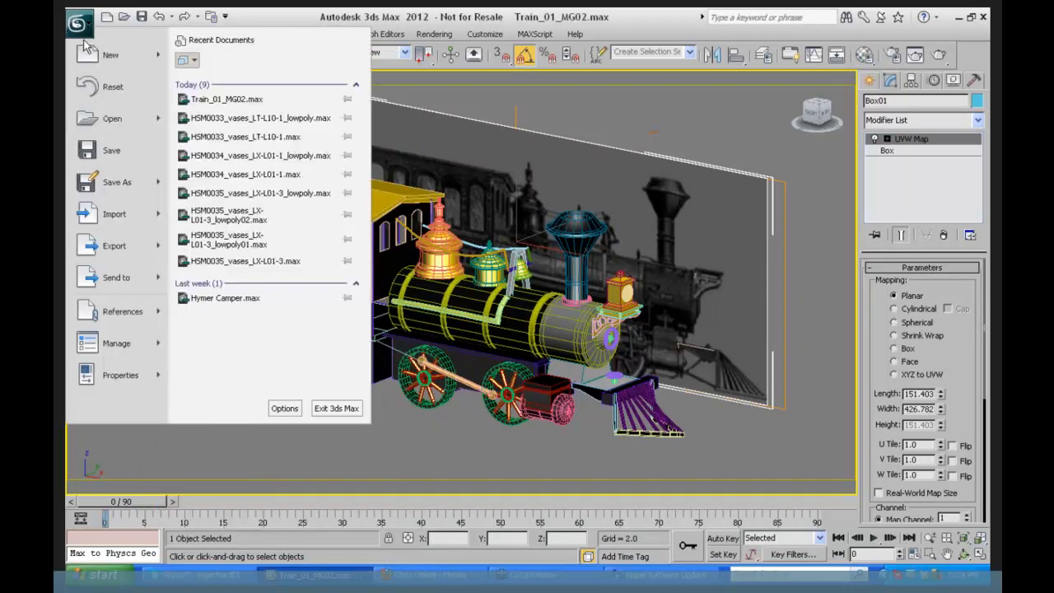
pyautogui.click(112, 88)
pyautogui.click(531, 332)
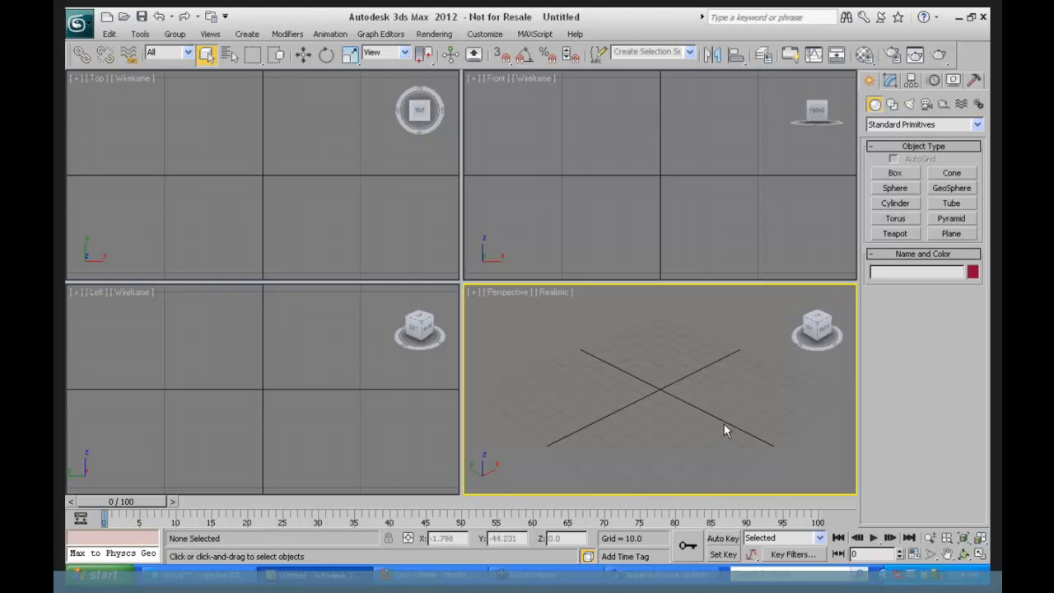
pyautogui.click(650, 178)
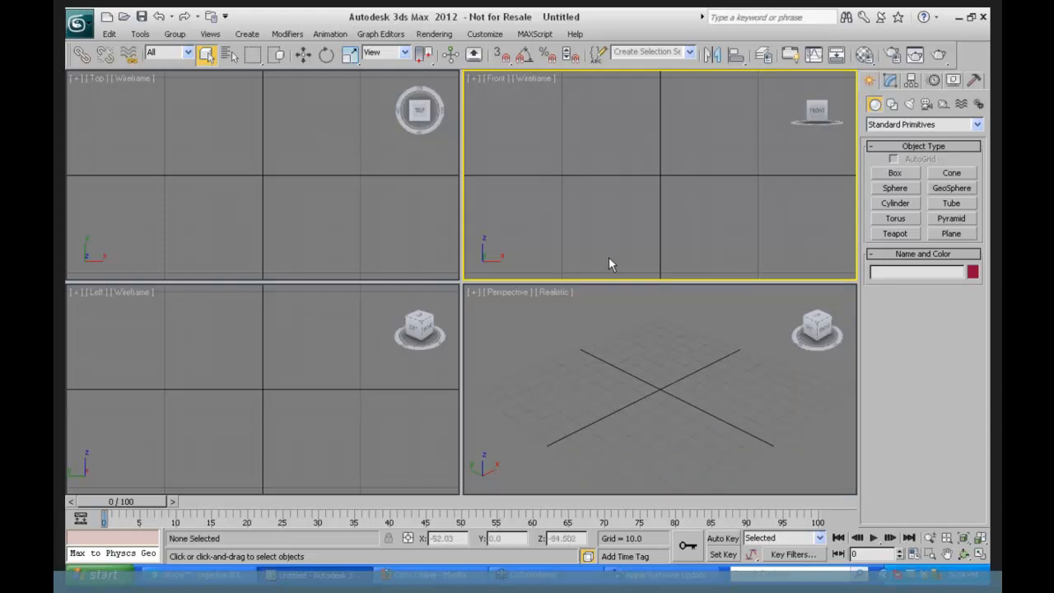
# - Open the Compact Material Editor, look at the Solid Glass slot, and select the 01 - Default sample slot
pyautogui.click(433, 35)
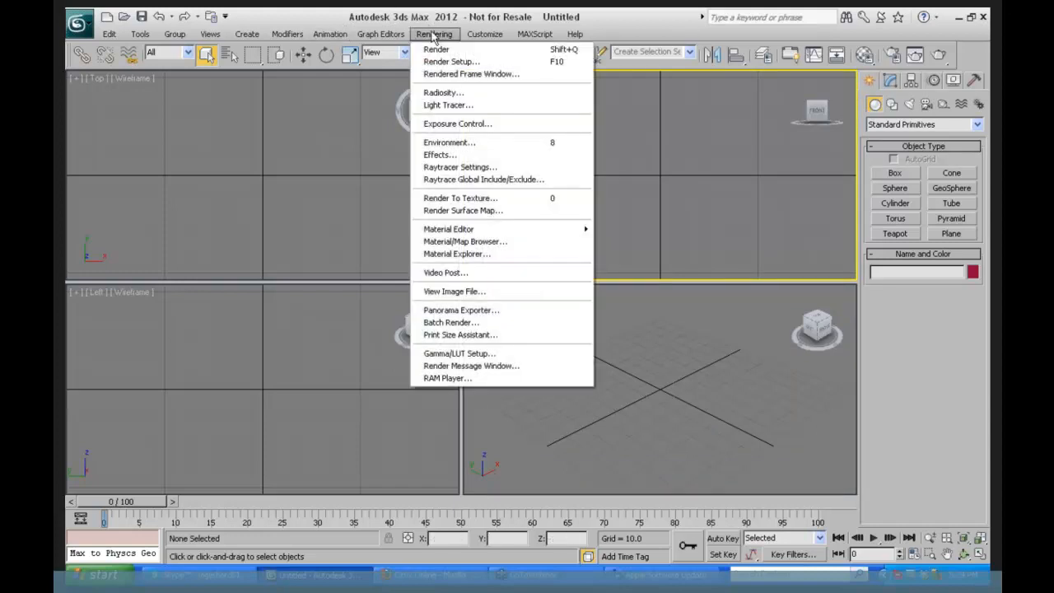
pyautogui.moveTo(475, 234)
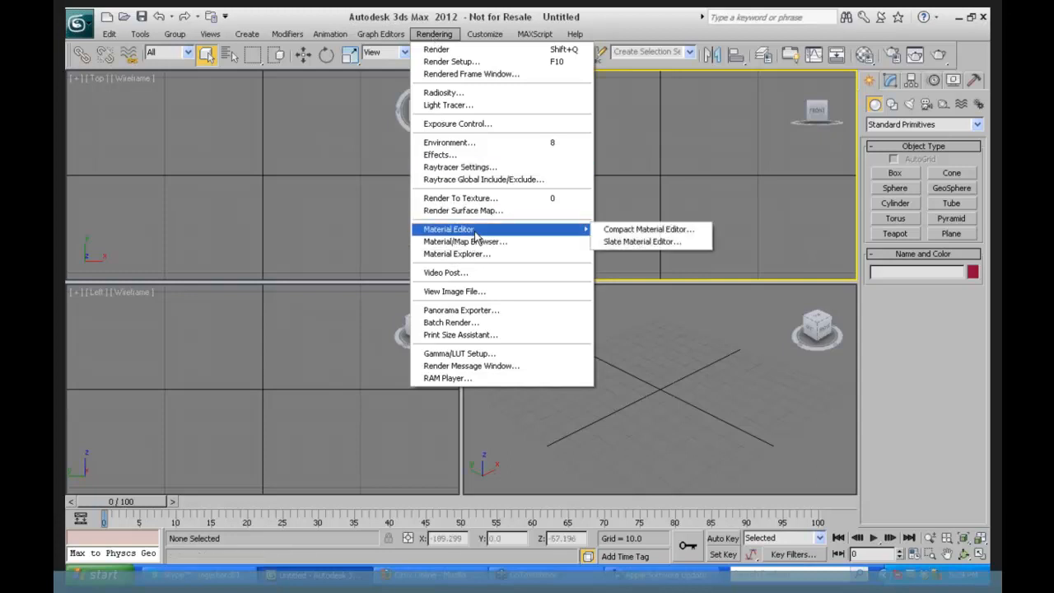
pyautogui.click(649, 230)
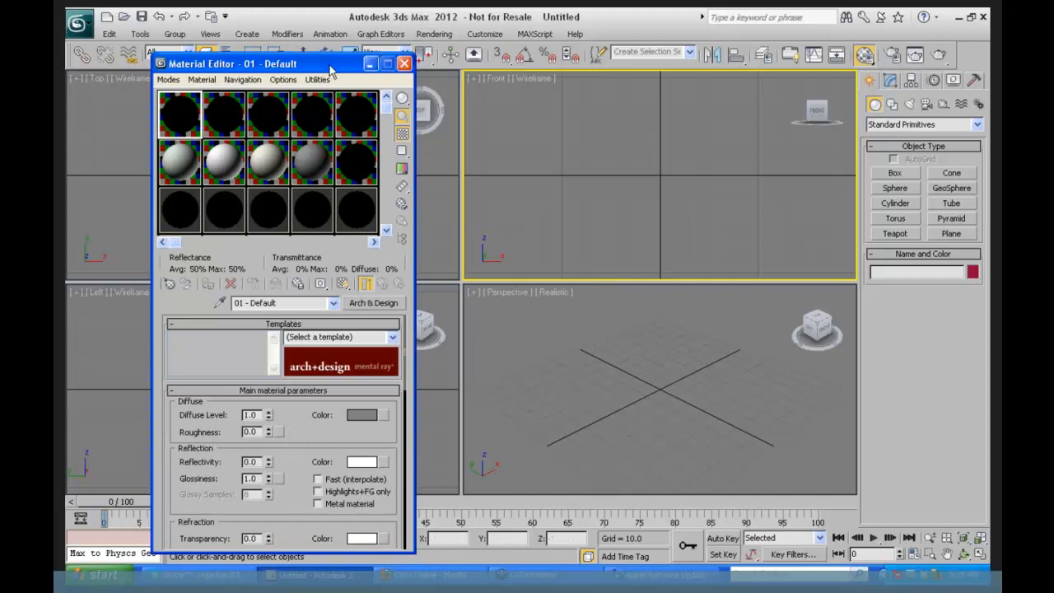
pyautogui.moveTo(330, 70); pyautogui.dragTo(468, 54)
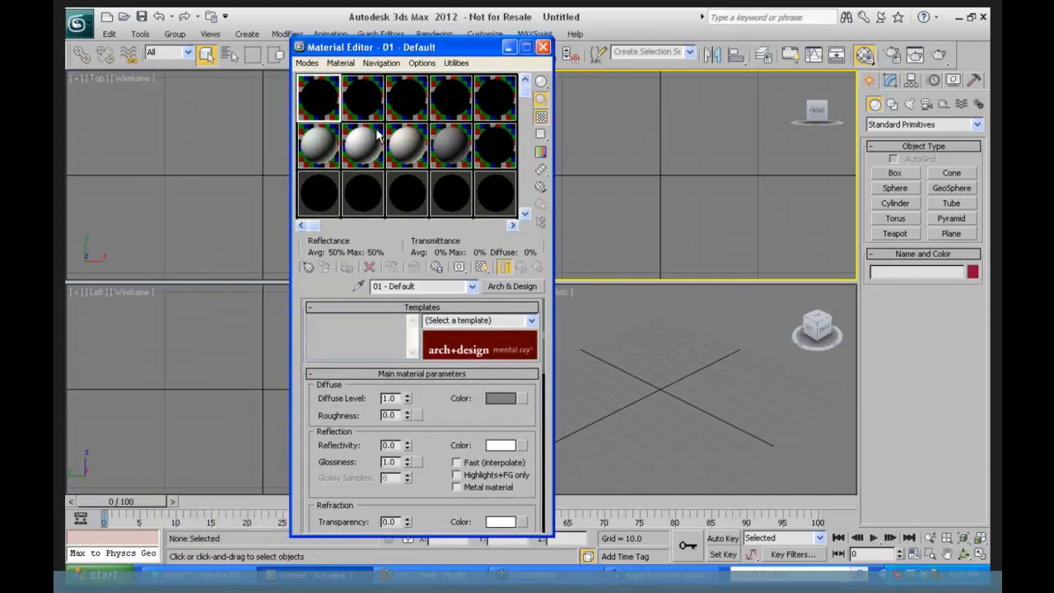
pyautogui.click(319, 147)
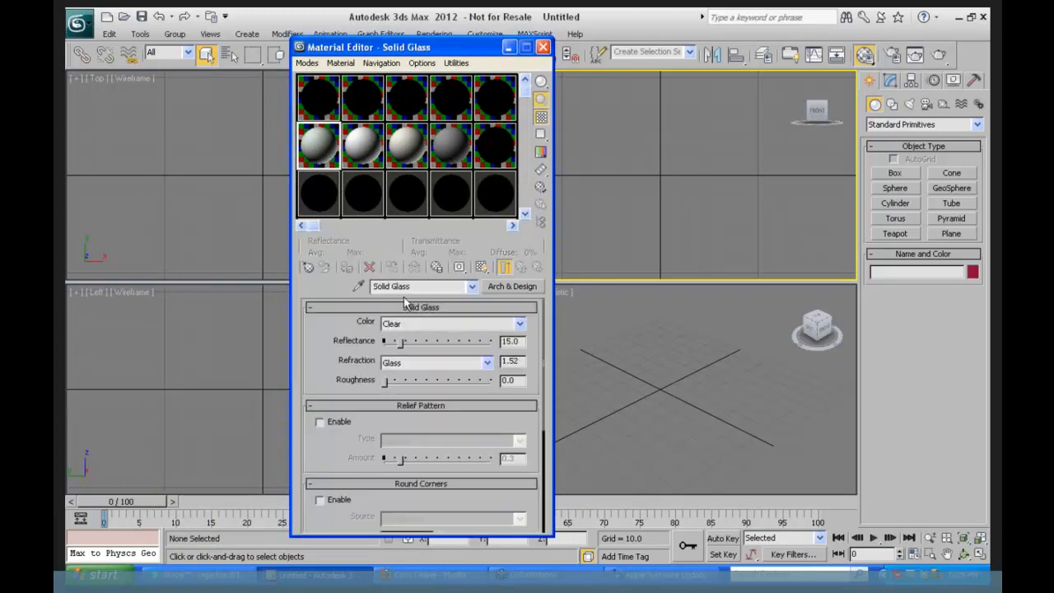
pyautogui.click(329, 99)
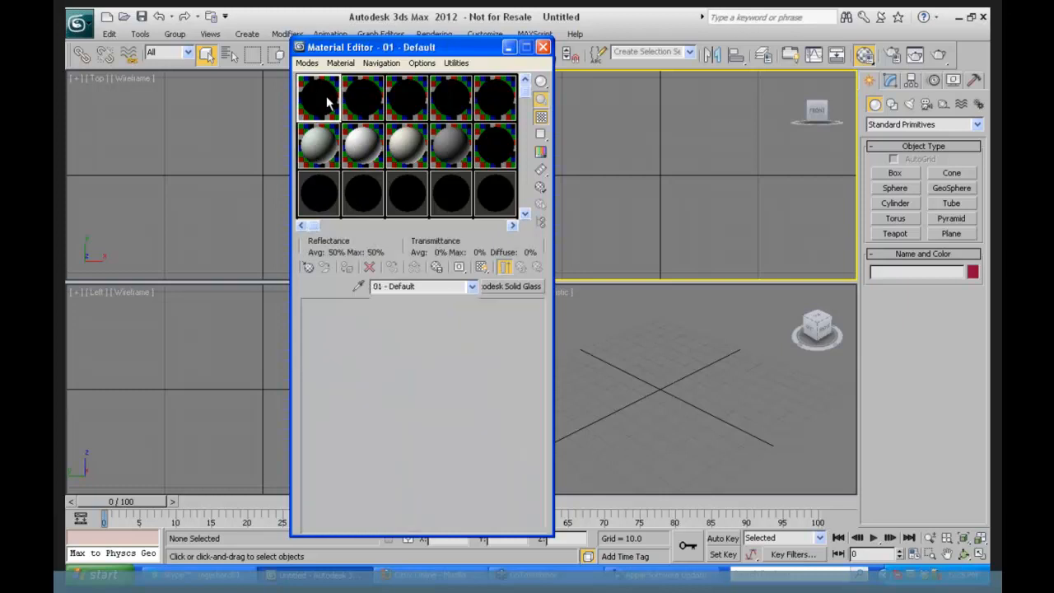
# - Change the 01 - Default material's type to Standard
pyautogui.click(509, 287)
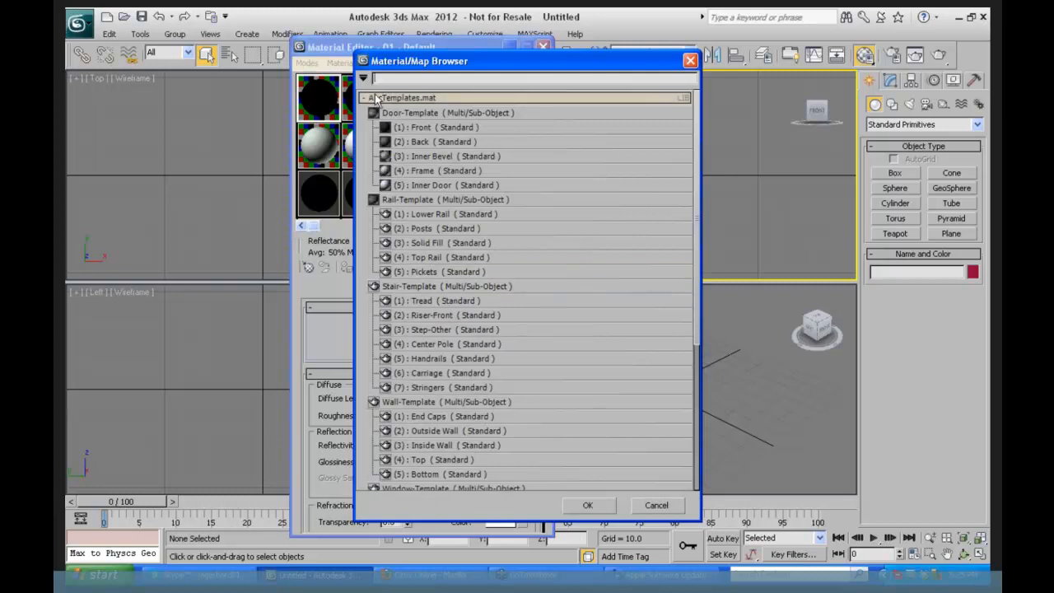
pyautogui.click(374, 97)
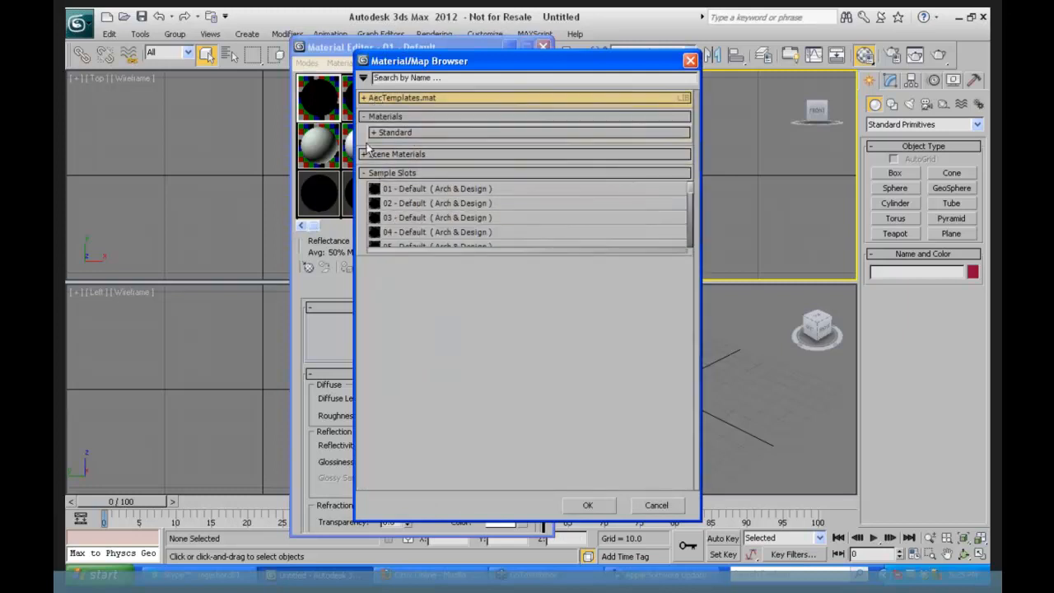
pyautogui.click(395, 133)
pyautogui.click(395, 132)
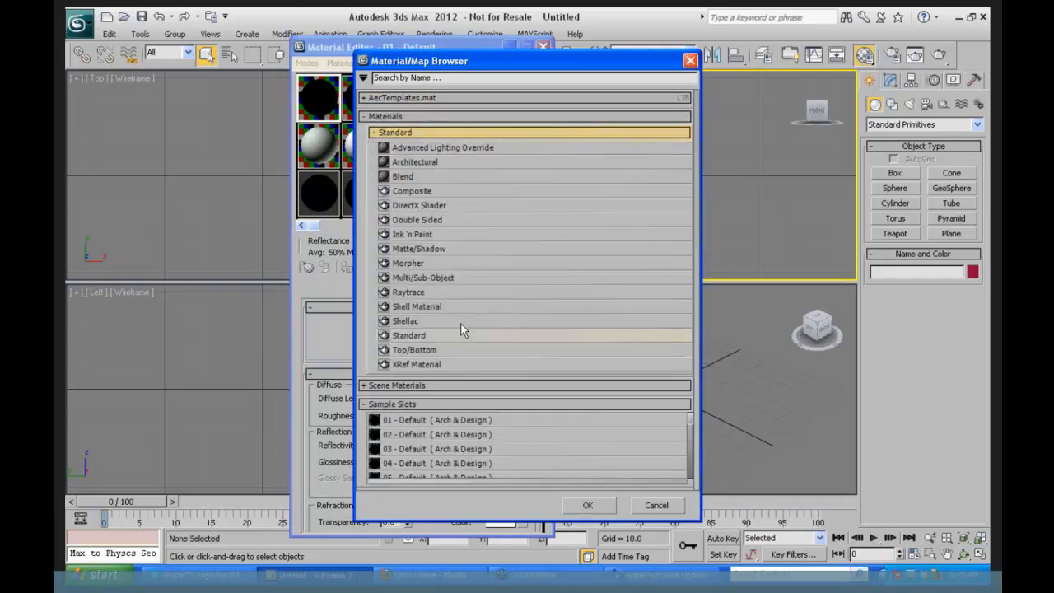
pyautogui.click(419, 335)
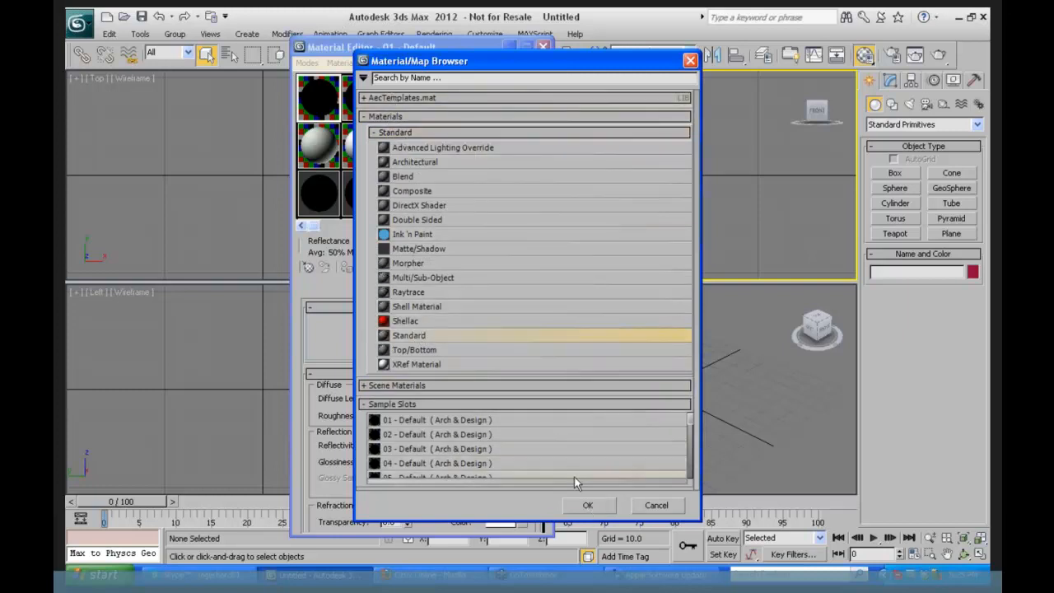
pyautogui.click(589, 505)
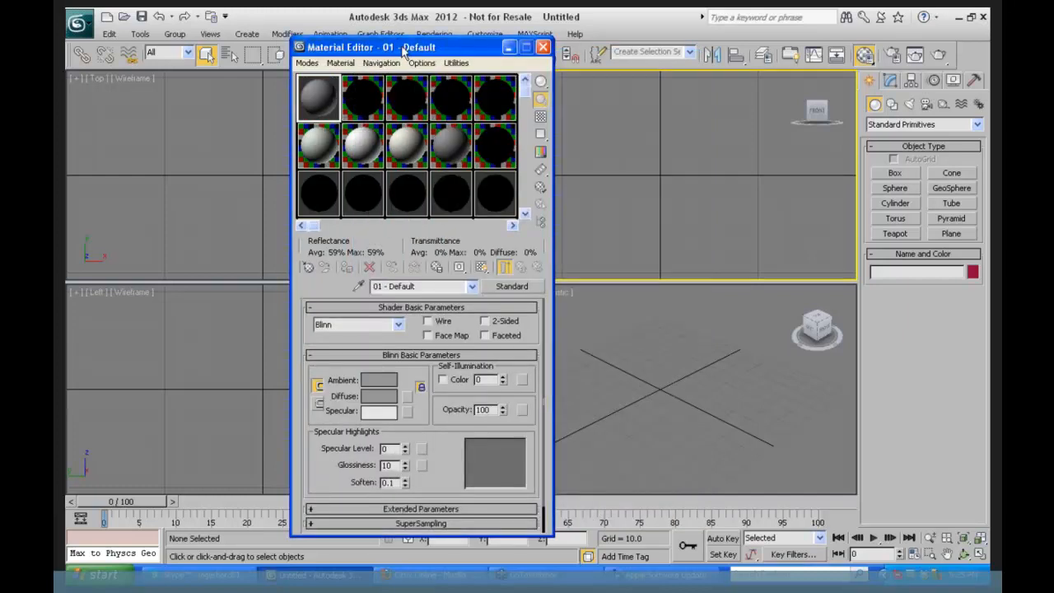
# - Set the Standard material's diffuse colour to light green
pyautogui.moveTo(402, 51); pyautogui.dragTo(299, 30)
pyautogui.click(277, 375)
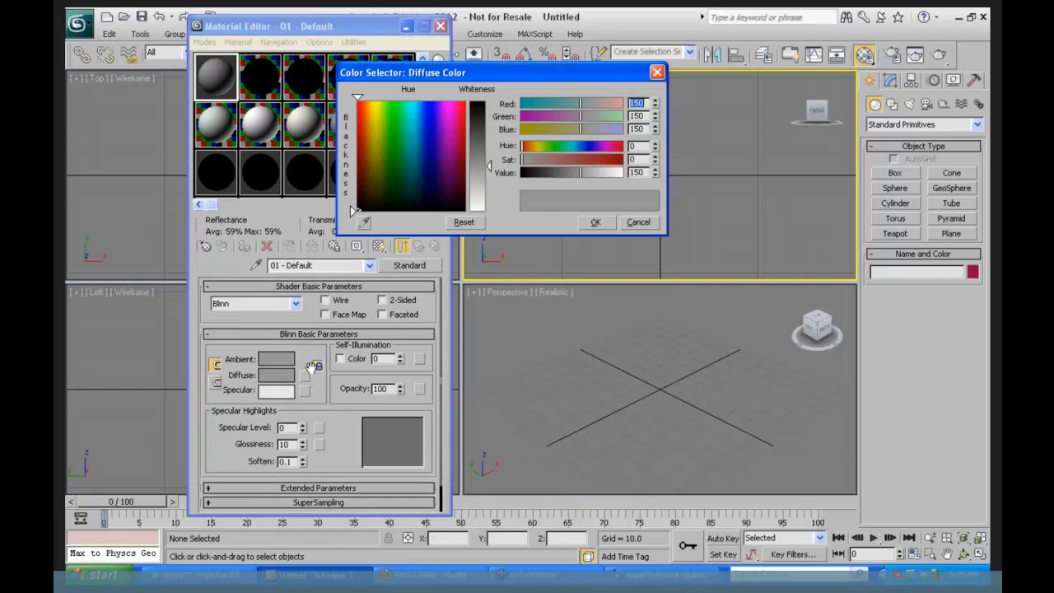
pyautogui.click(380, 134)
pyautogui.click(595, 223)
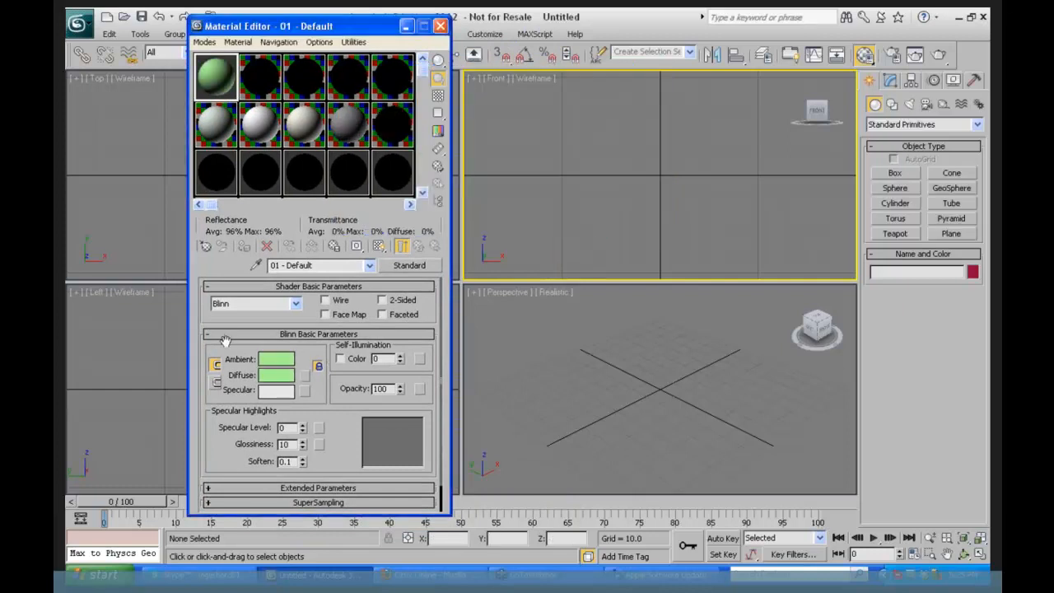
# - Create a plane about 115.8 long and 51.5 wide in the Perspective viewport and assign the green material to it
pyautogui.click(951, 235)
pyautogui.moveTo(616, 341); pyautogui.dragTo(695, 463)
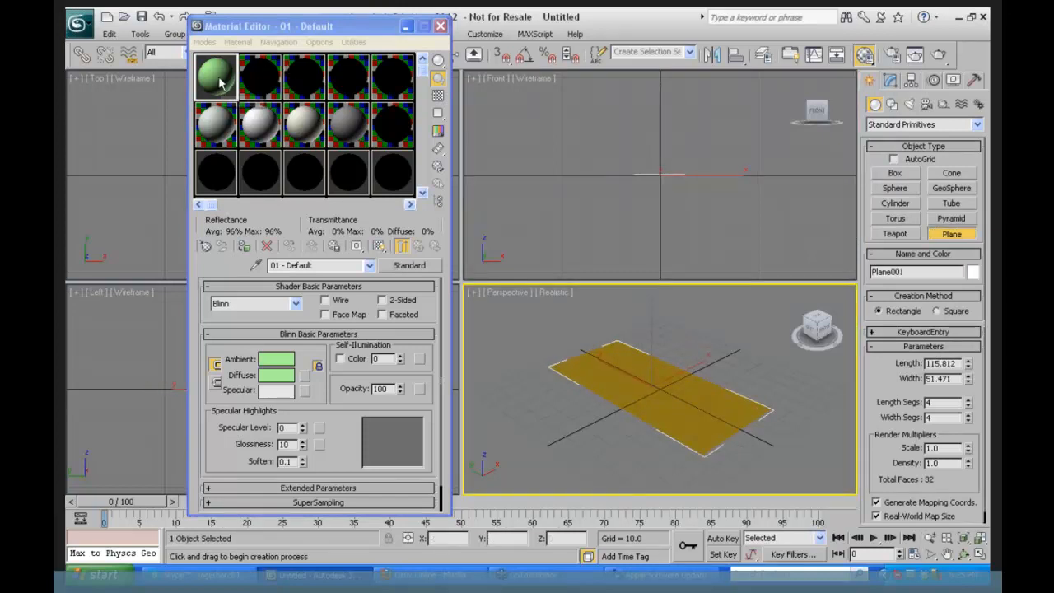
pyautogui.moveTo(219, 82); pyautogui.dragTo(658, 401)
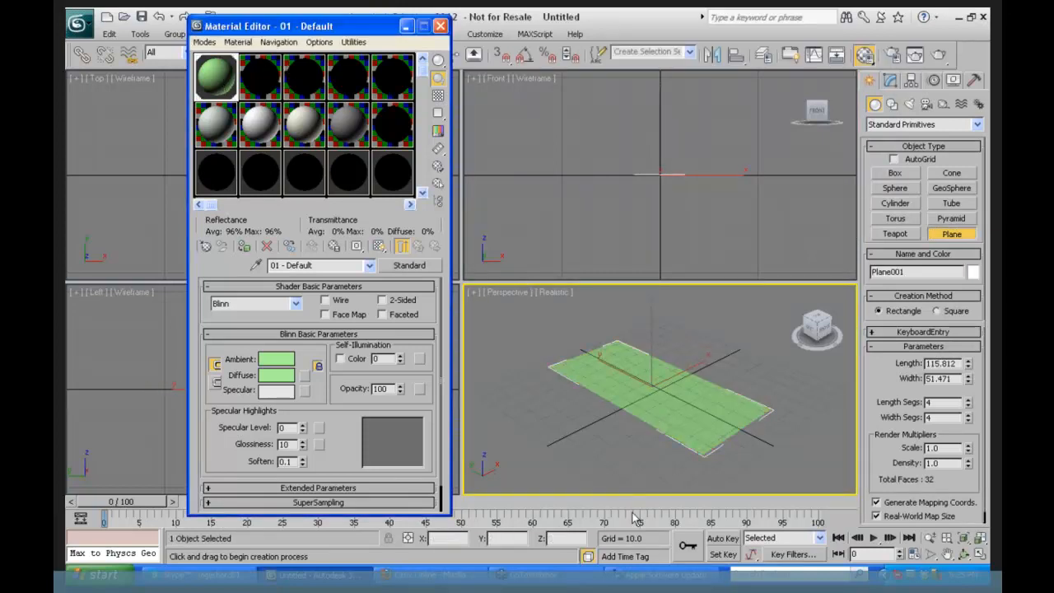
# - Choose a Bitmap map for the material's diffuse colour
pyautogui.click(304, 375)
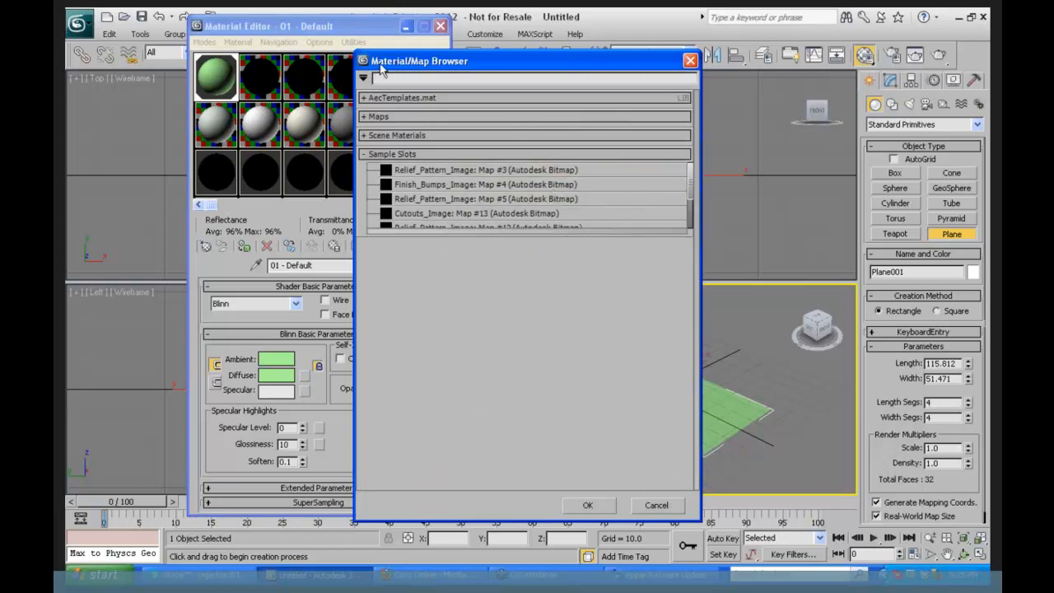
pyautogui.click(365, 120)
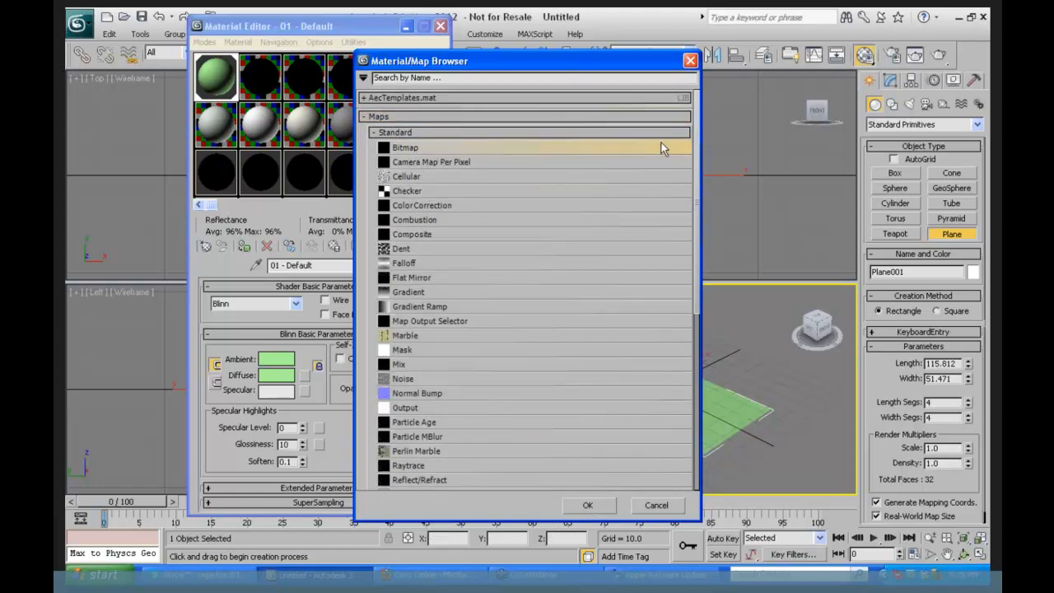
pyautogui.click(587, 504)
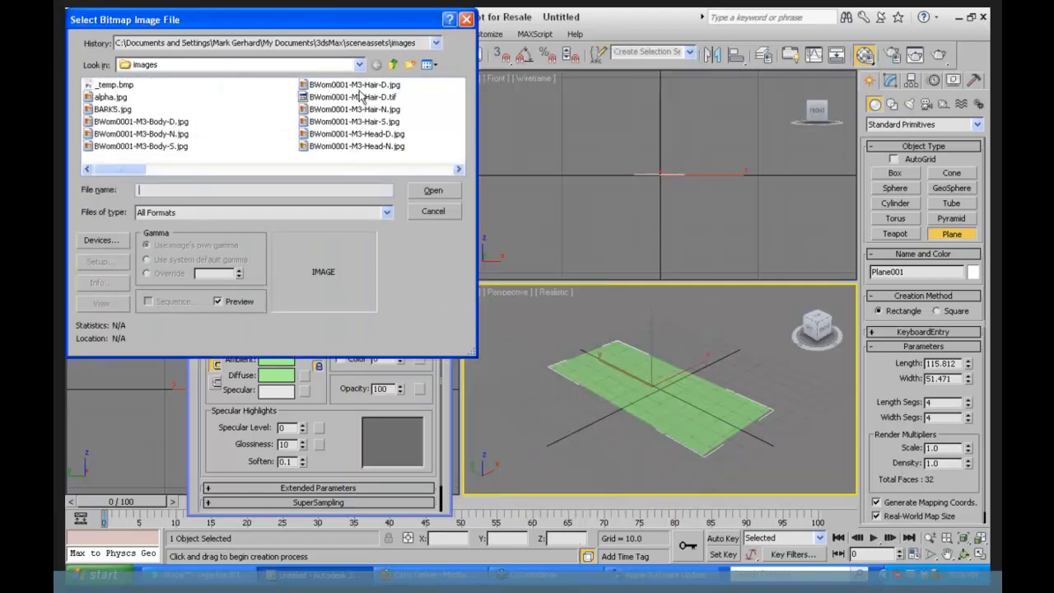
# - Browse to the Level 13 folder inside DesktopBackup on the E: drive for the bitmap image
pyautogui.moveTo(133, 172); pyautogui.dragTo(105, 167)
pyautogui.click(434, 44)
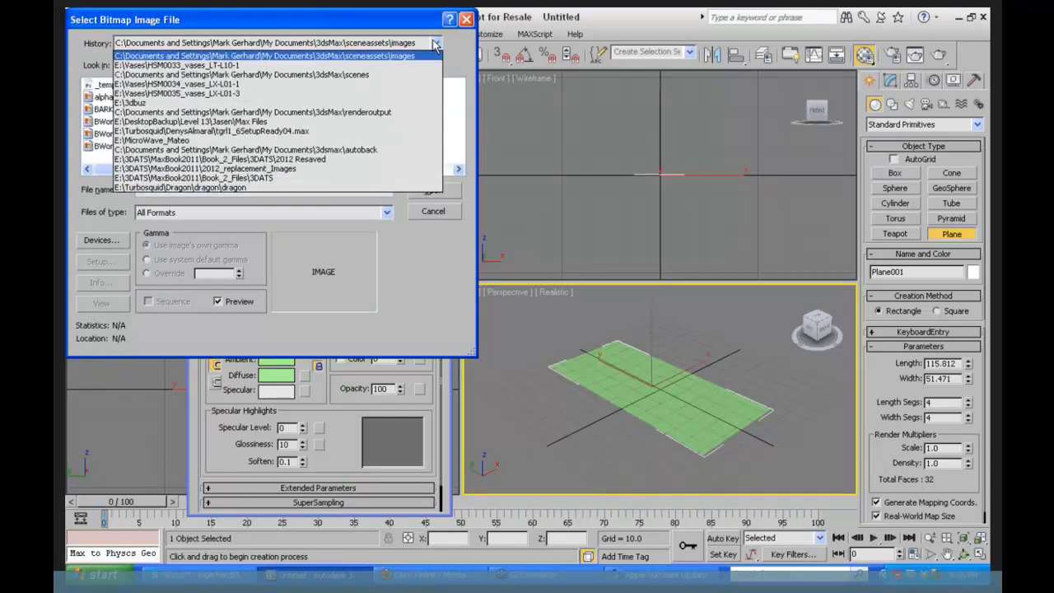
pyautogui.click(222, 103)
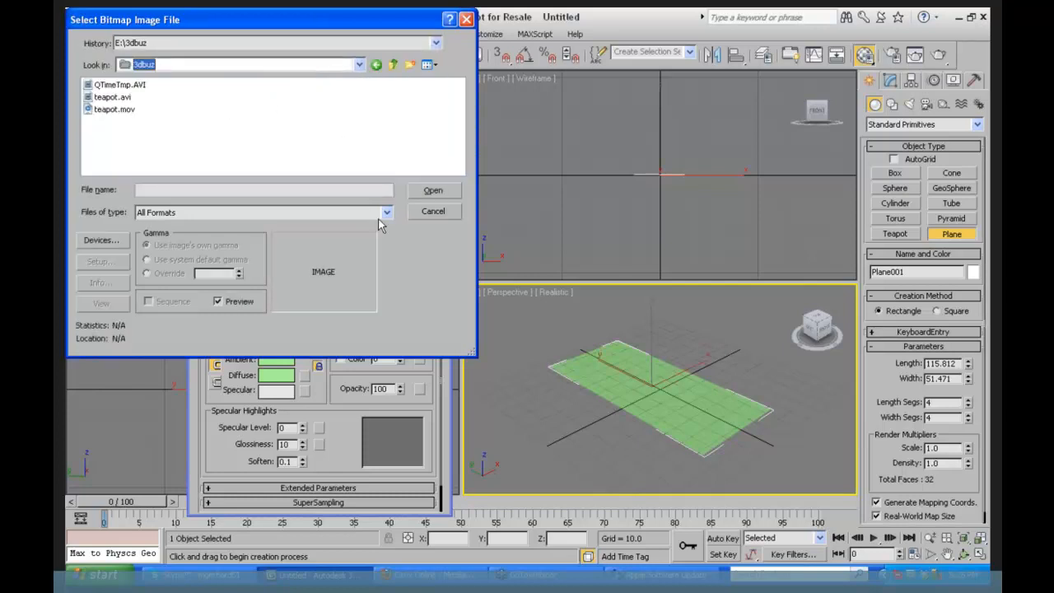
pyautogui.click(392, 65)
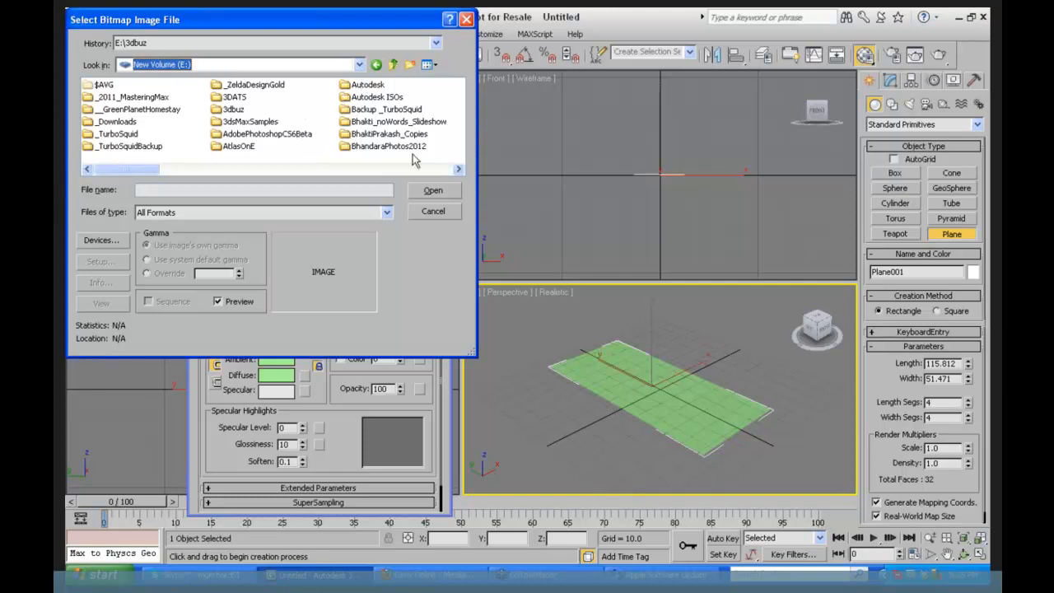
pyautogui.click(458, 169)
pyautogui.doubleClick(372, 122)
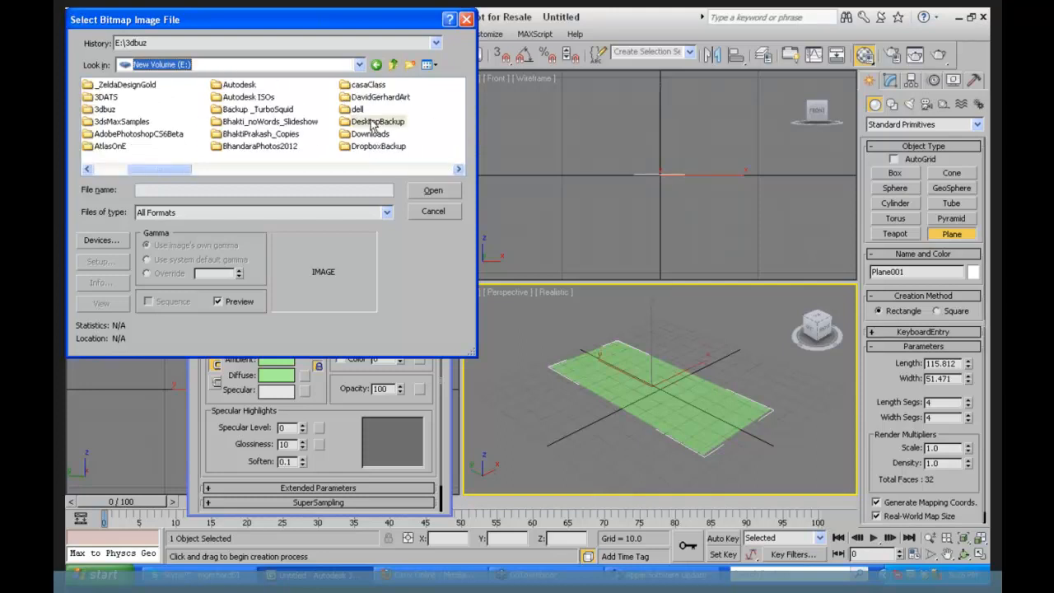
pyautogui.doubleClick(92, 111)
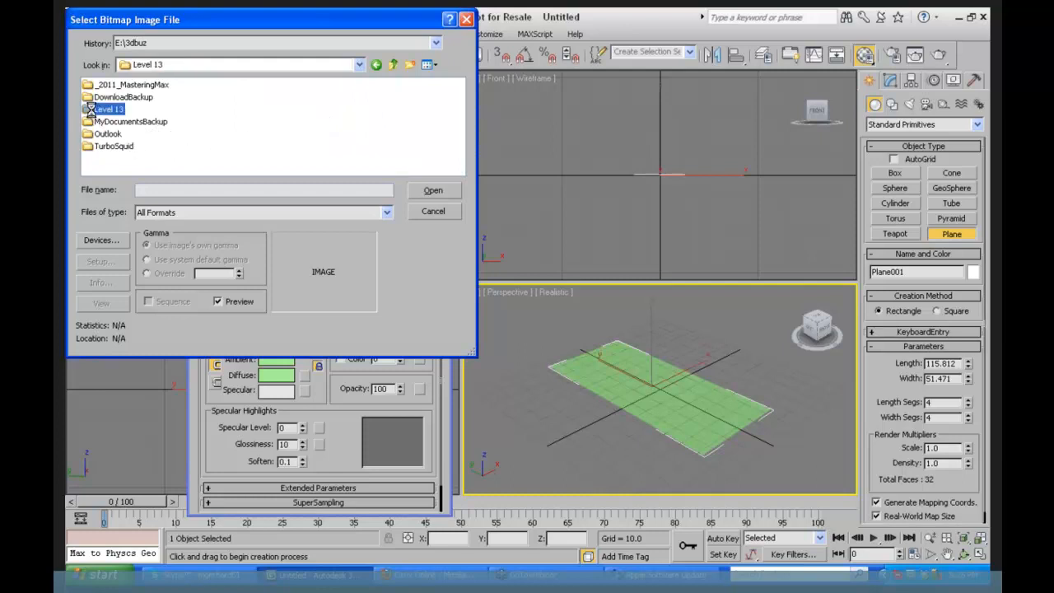
# - Load 1877SteamEngine copy.jpg from the Level 13 folder as the diffuse bitmap
pyautogui.click(458, 169)
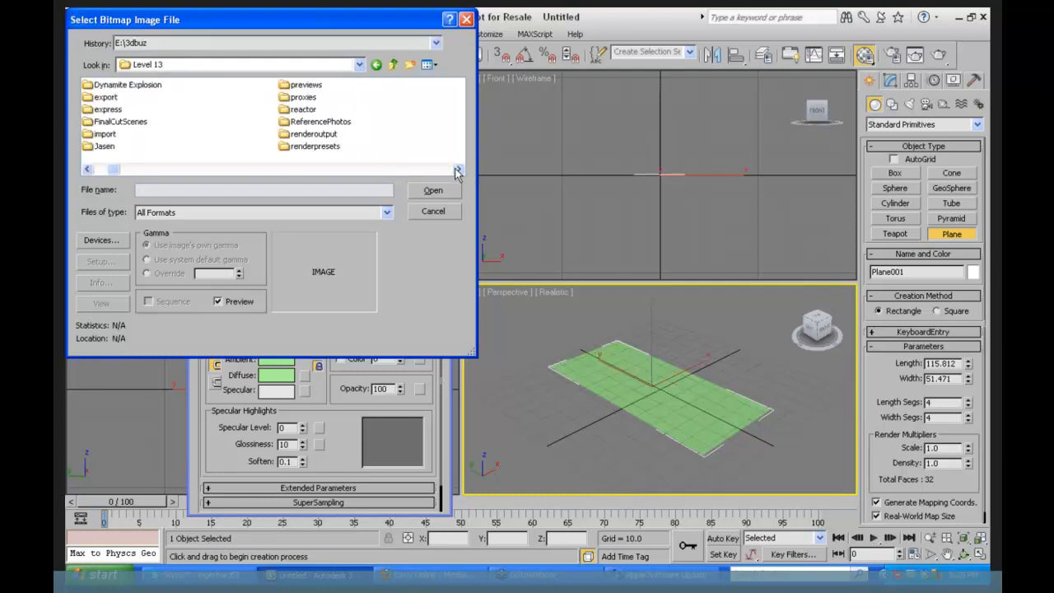
pyautogui.click(458, 170)
pyautogui.click(457, 170)
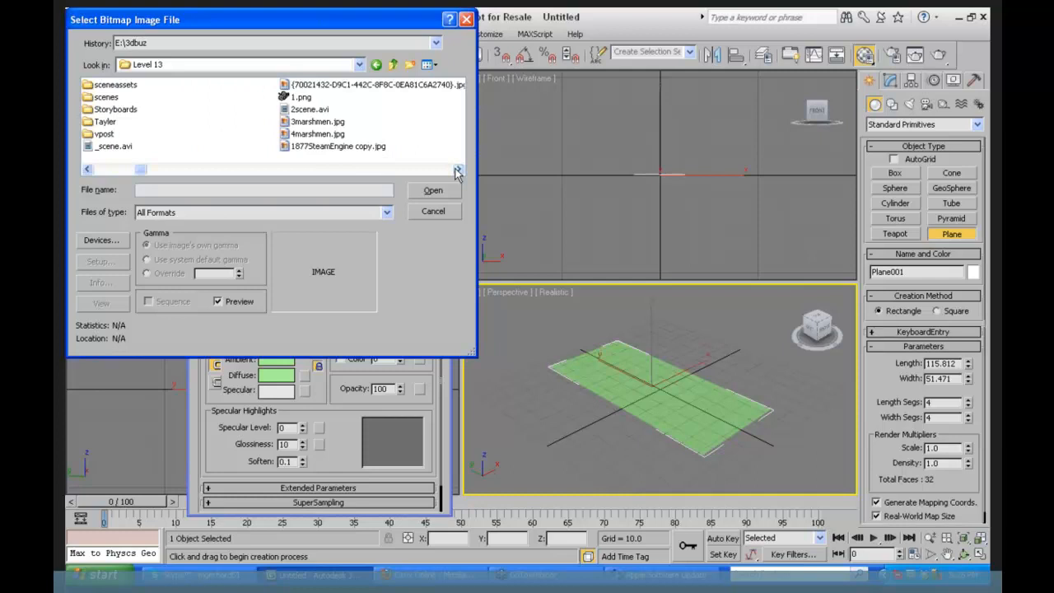
pyautogui.click(344, 146)
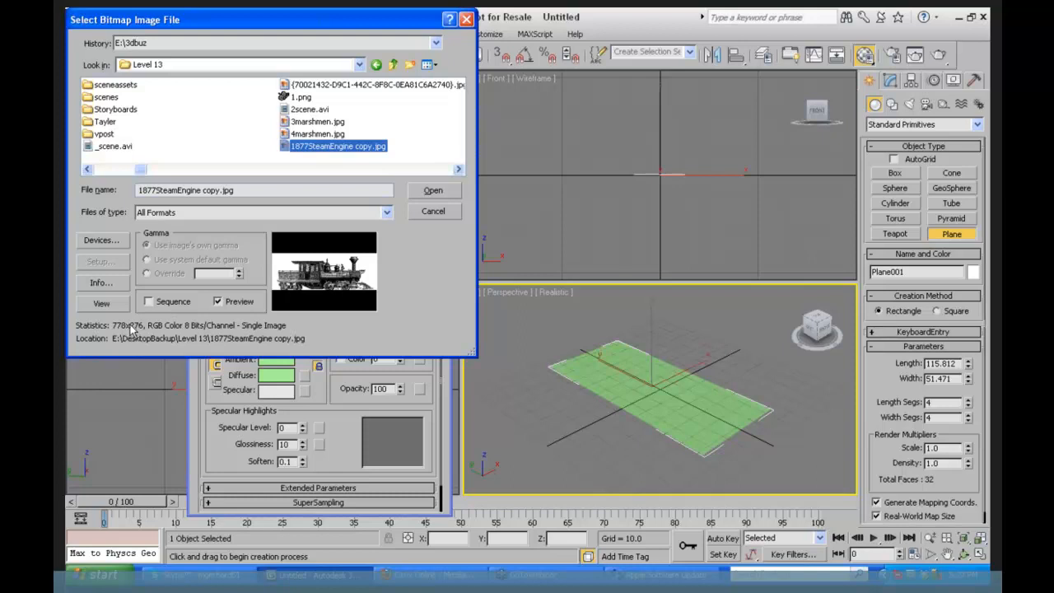
pyautogui.click(432, 192)
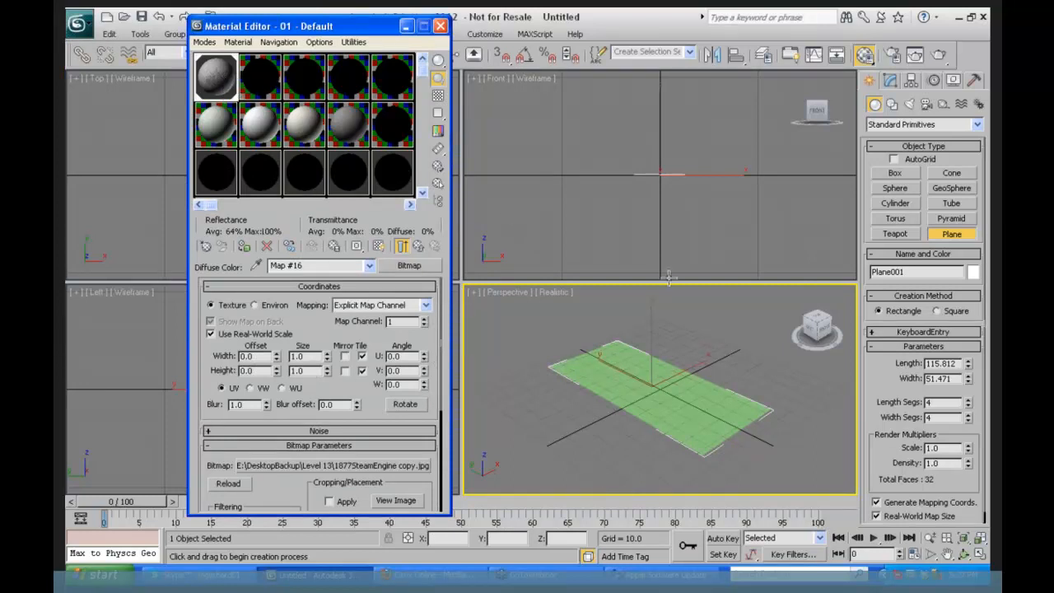
# - Set the plane's length to 77.8 and its width to 27.6 to match the image's proportions
pyautogui.click(674, 378)
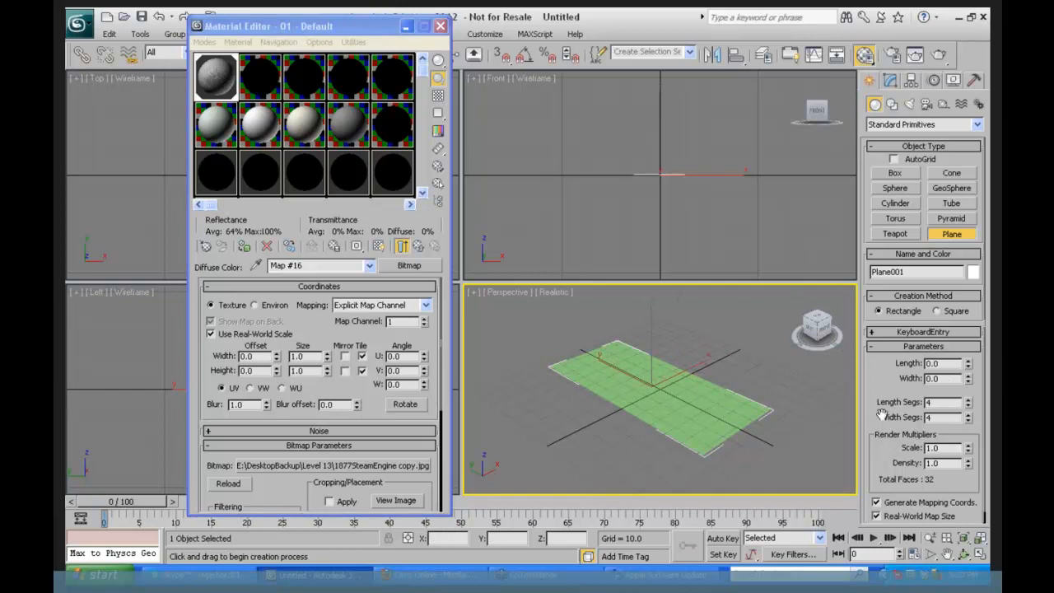
pyautogui.click(890, 79)
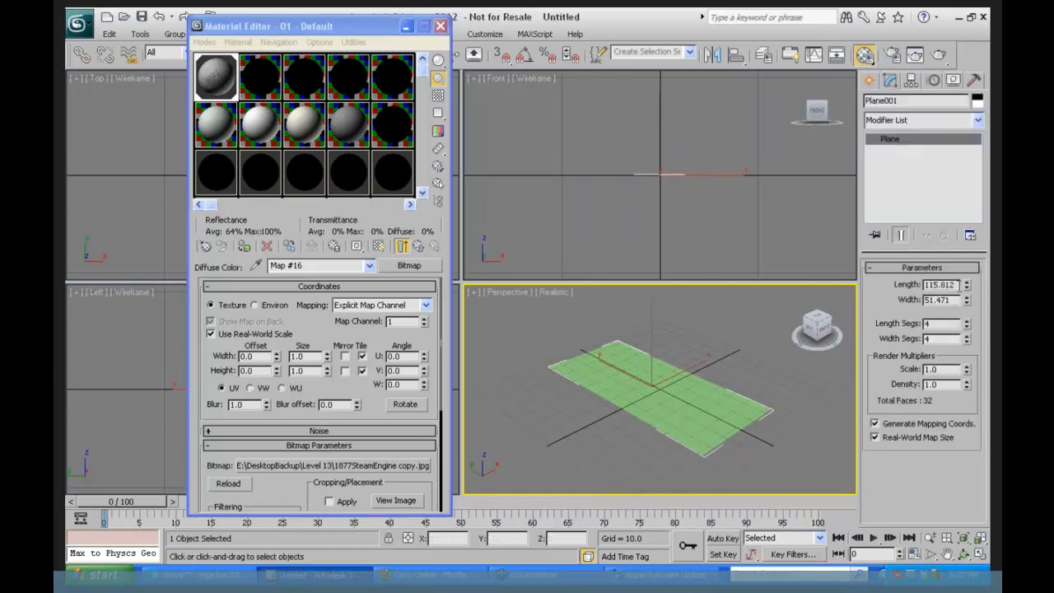
pyautogui.moveTo(959, 286); pyautogui.dragTo(892, 290)
pyautogui.write('77.8')
pyautogui.press('Tab')
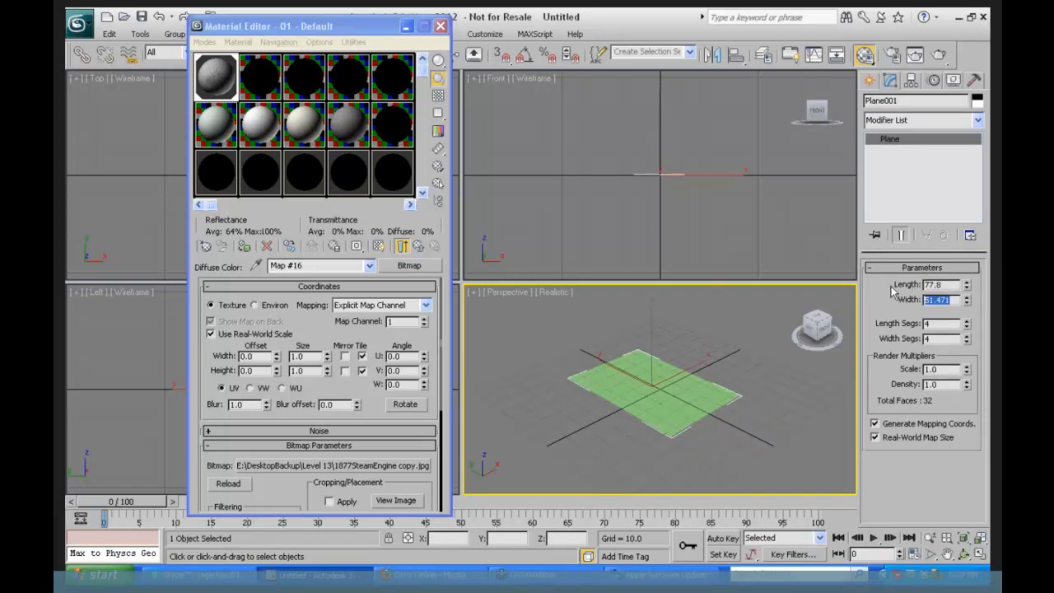
pyautogui.write('27.6')
pyautogui.press('Tab')
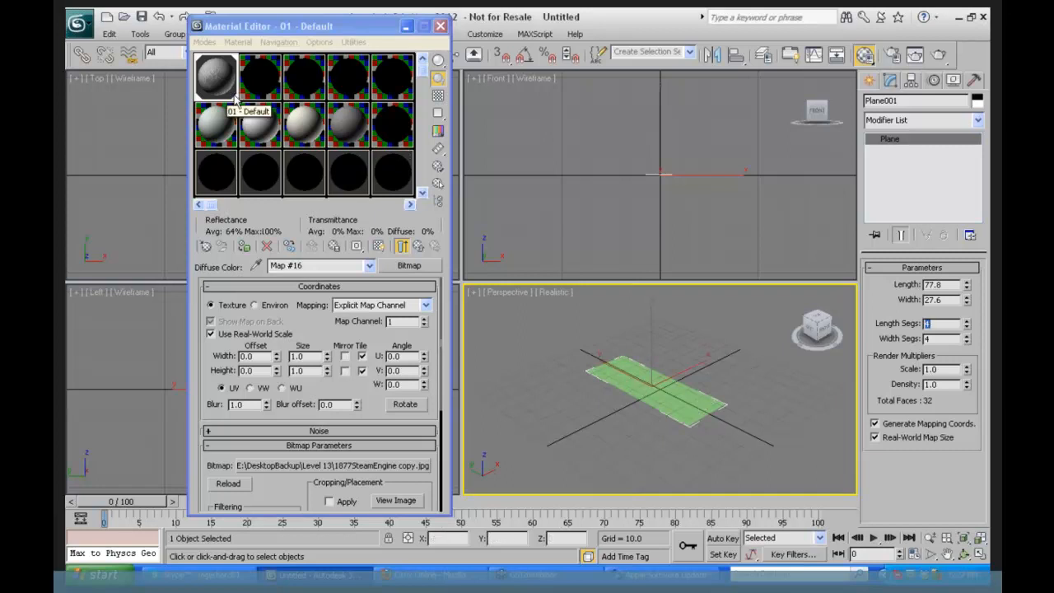
# - Show the bitmap material in the viewport and turn off Real-World Map Size on the base plane
pyautogui.click(215, 76)
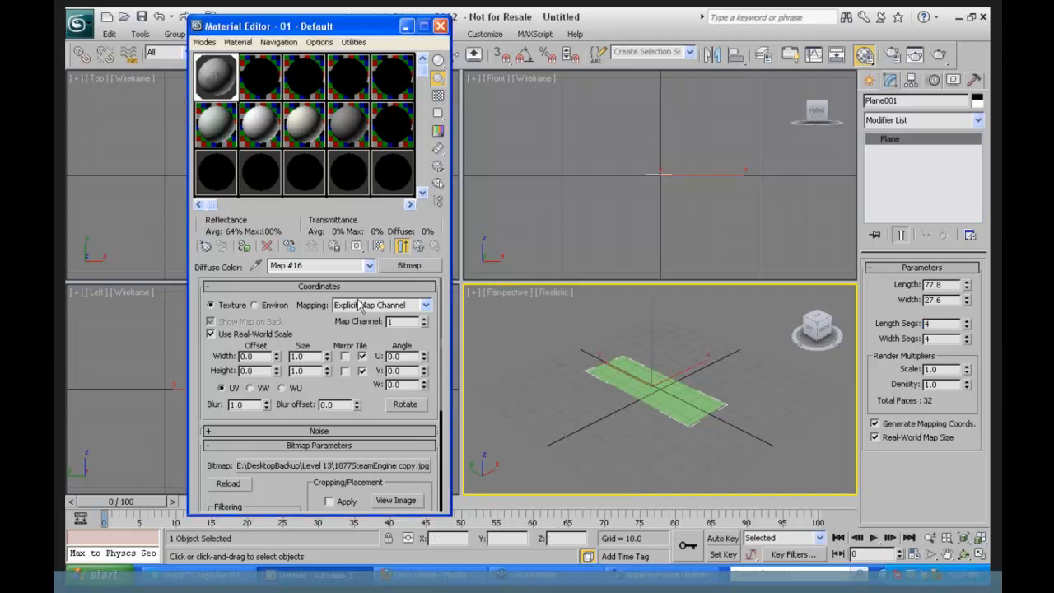
pyautogui.click(377, 247)
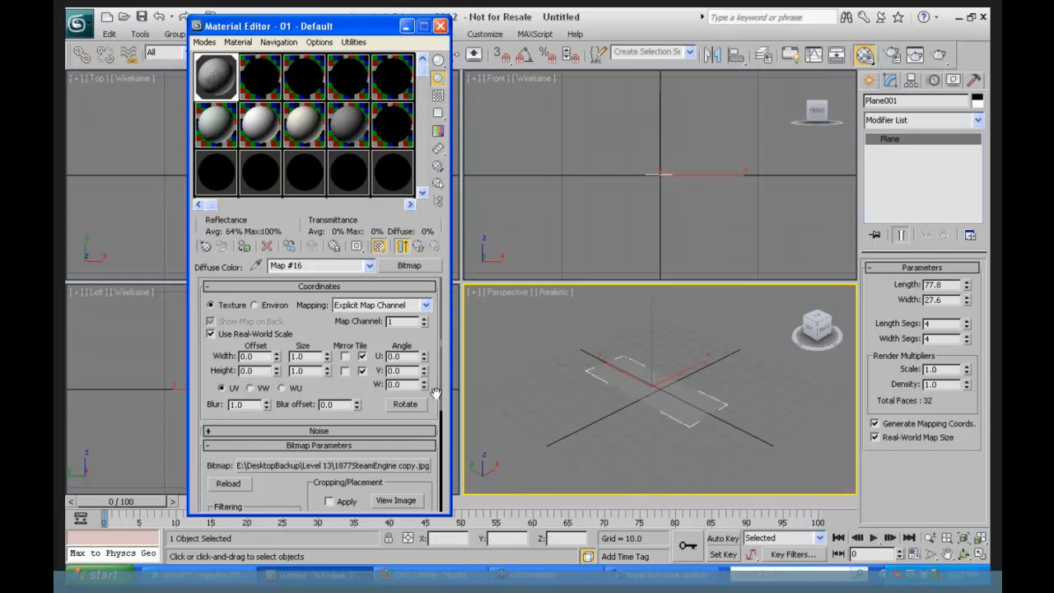
pyautogui.click(886, 438)
# - Add a UVW Map modifier to the plane
pyautogui.click(975, 121)
pyautogui.press('u')
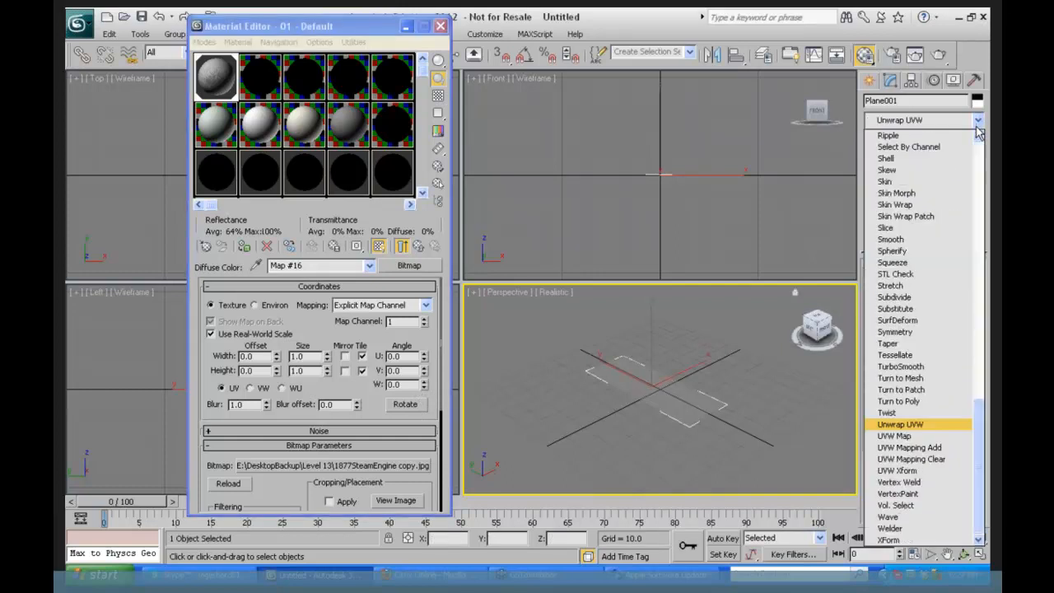
pyautogui.click(978, 139)
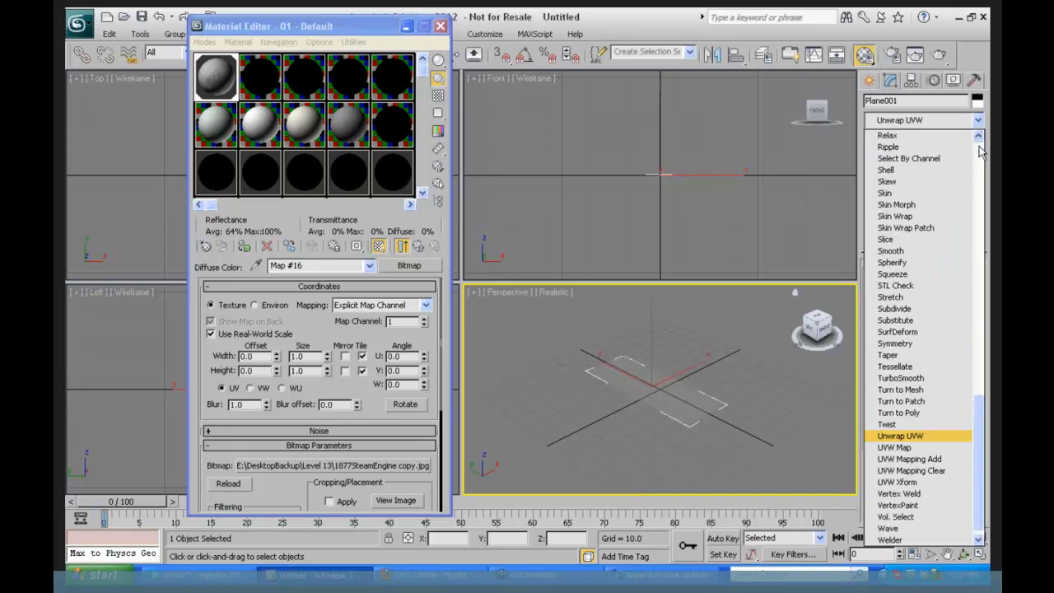
pyautogui.click(897, 447)
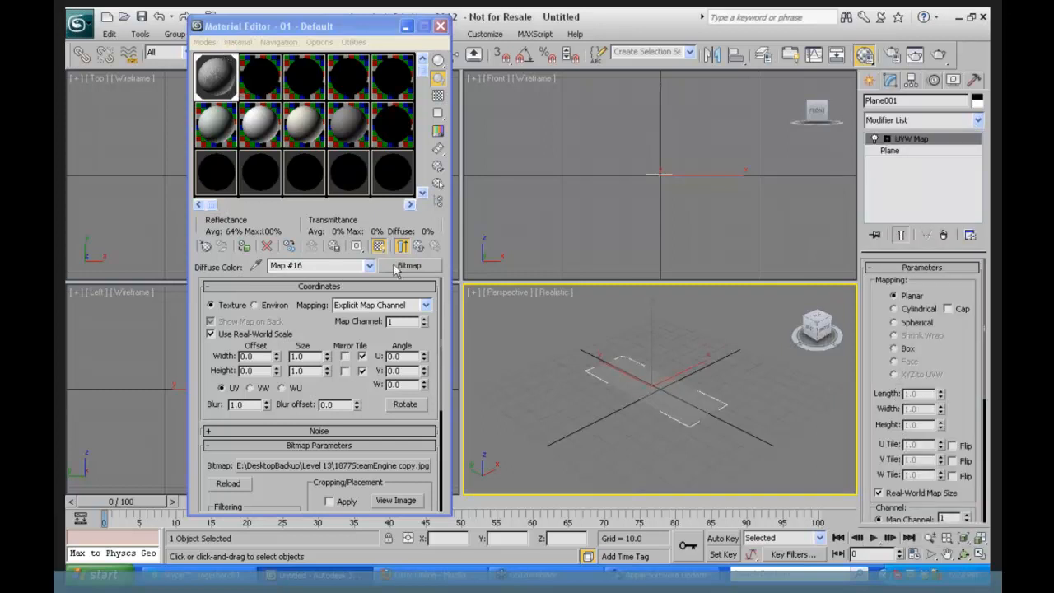
# - Turn off Real-World Map Size in the UVW Map modifier and Use Real-World Scale in the bitmap's coordinates, checking the base plane's setting too
pyautogui.scroll(-3, 877, 335)
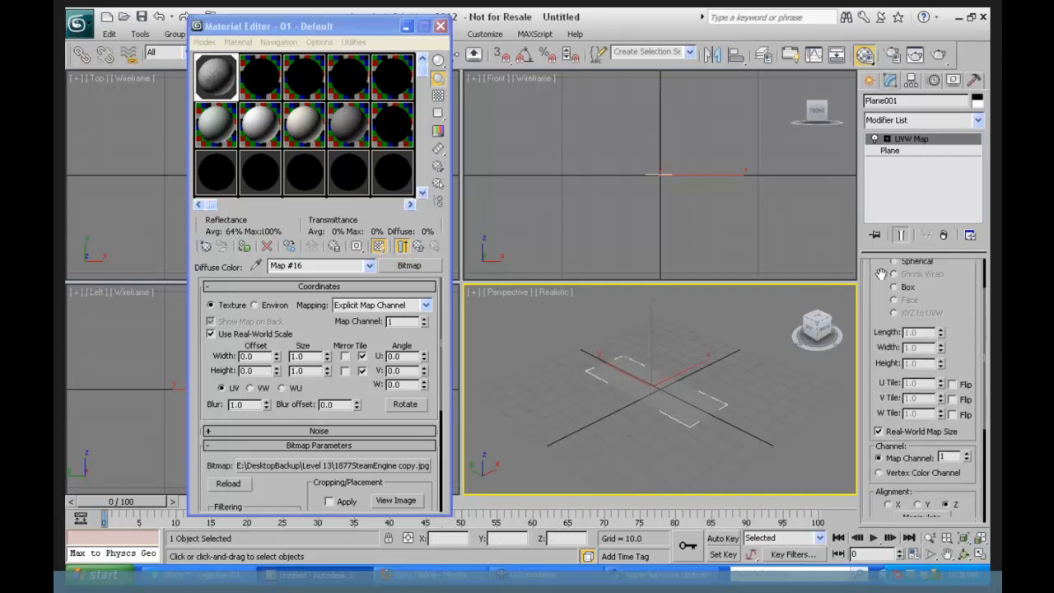
pyautogui.click(879, 422)
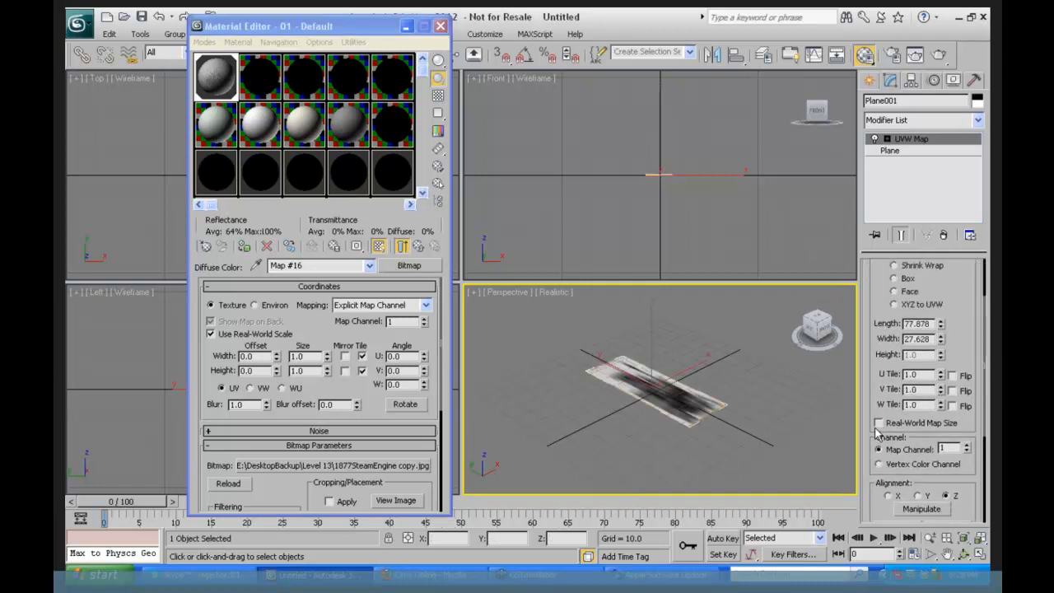
pyautogui.click(210, 334)
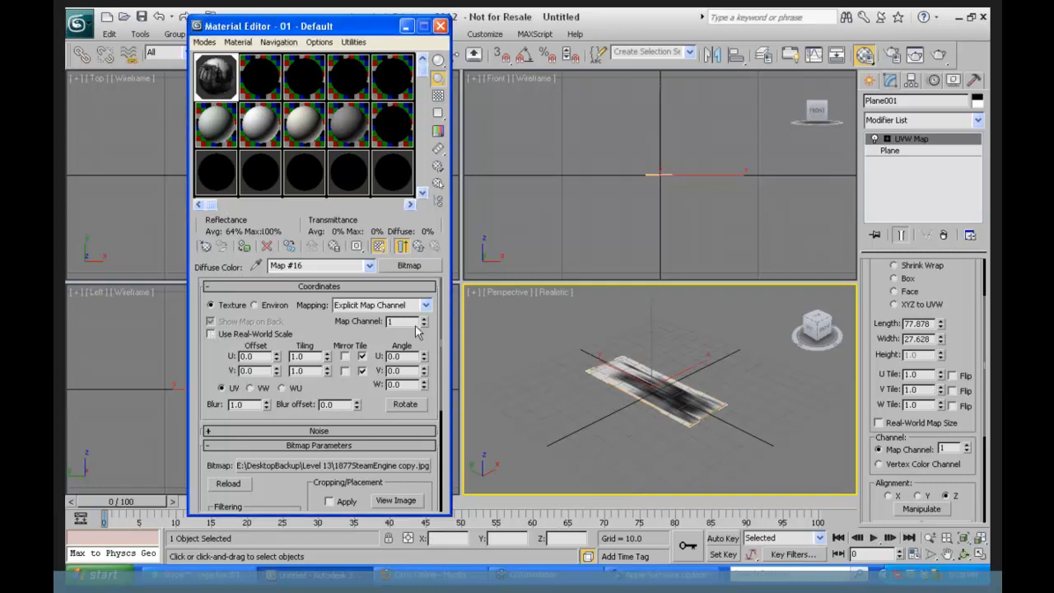
pyautogui.click(890, 152)
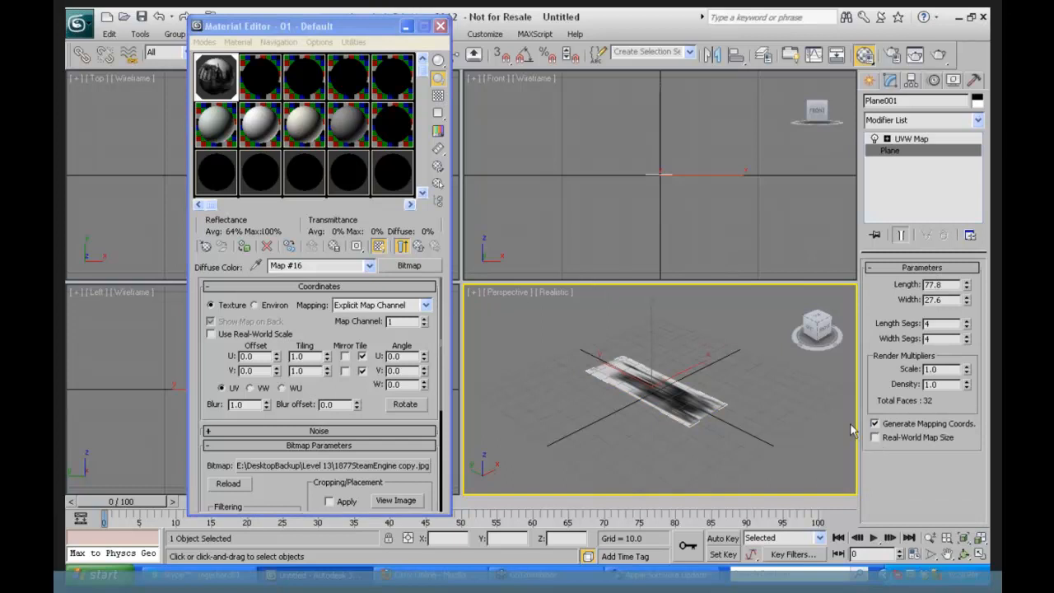
pyautogui.click(915, 140)
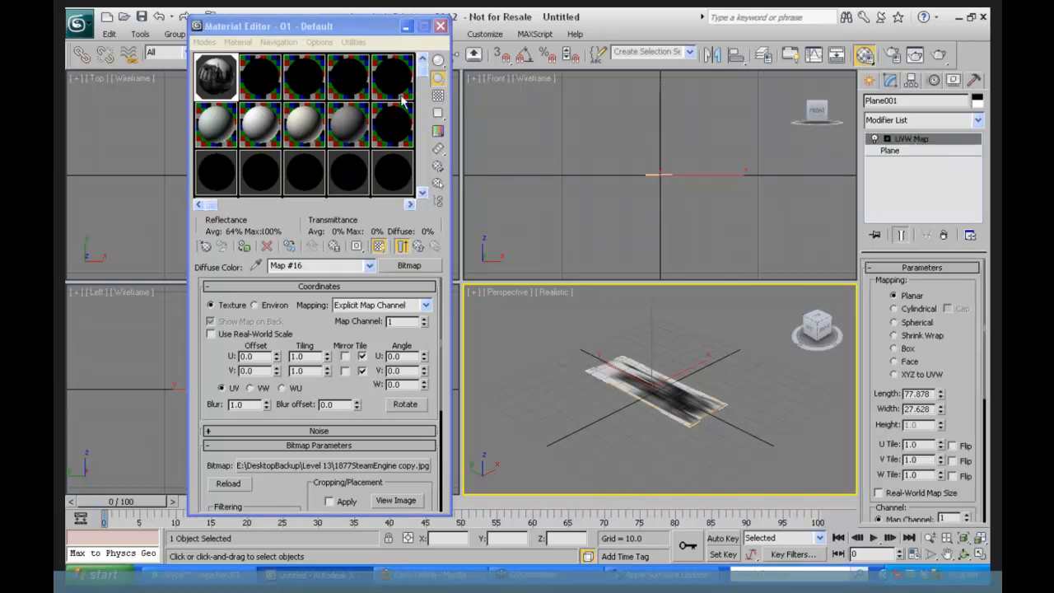
# - Examine the steam engine bitmap in the cropping and placement preview, then close the preview
pyautogui.moveTo(359, 30); pyautogui.dragTo(314, 31)
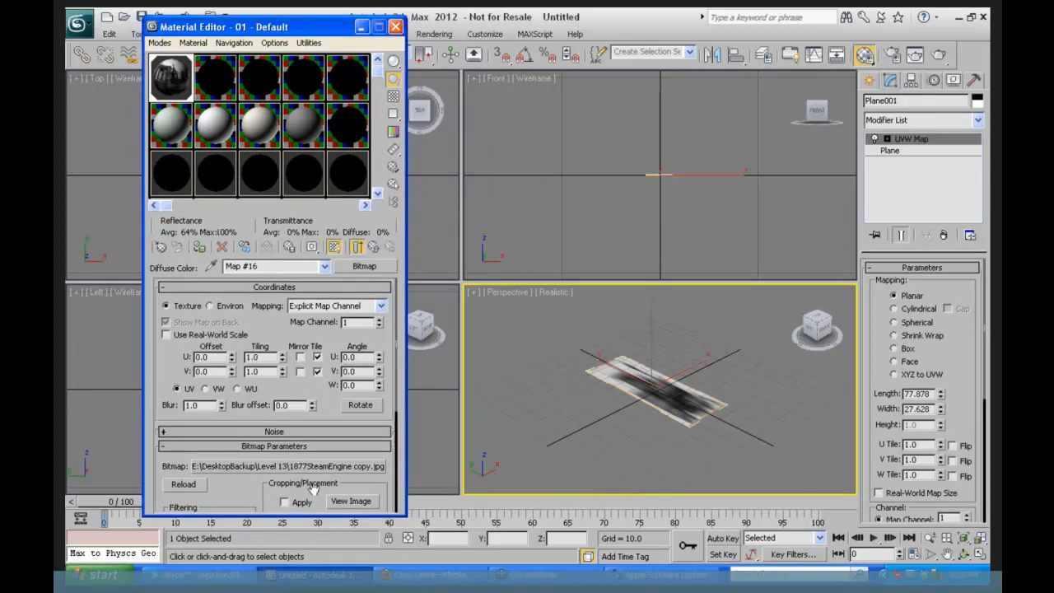
pyautogui.moveTo(313, 489); pyautogui.dragTo(344, 366)
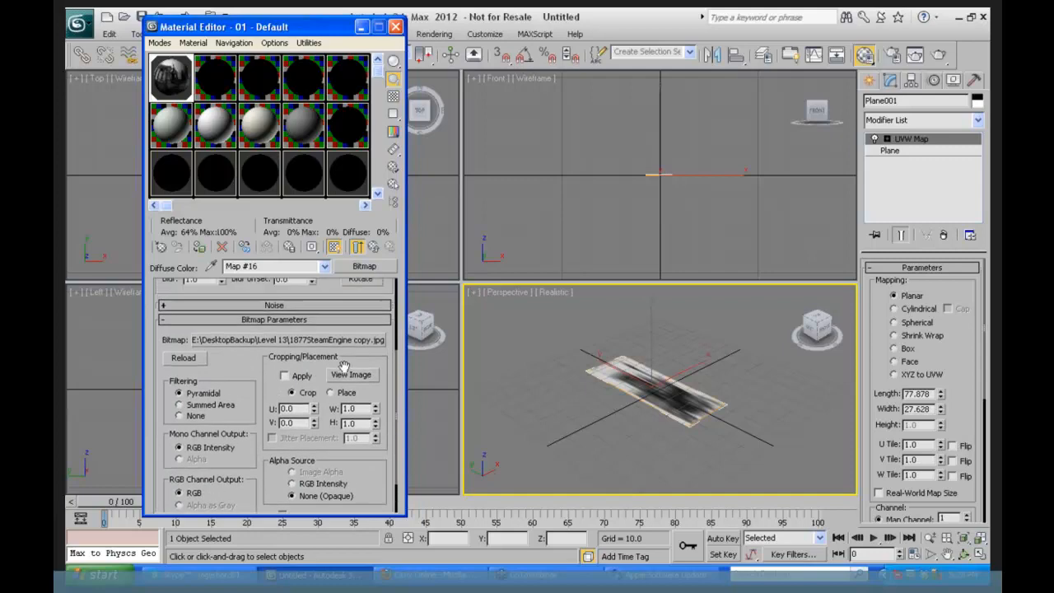
pyautogui.click(356, 377)
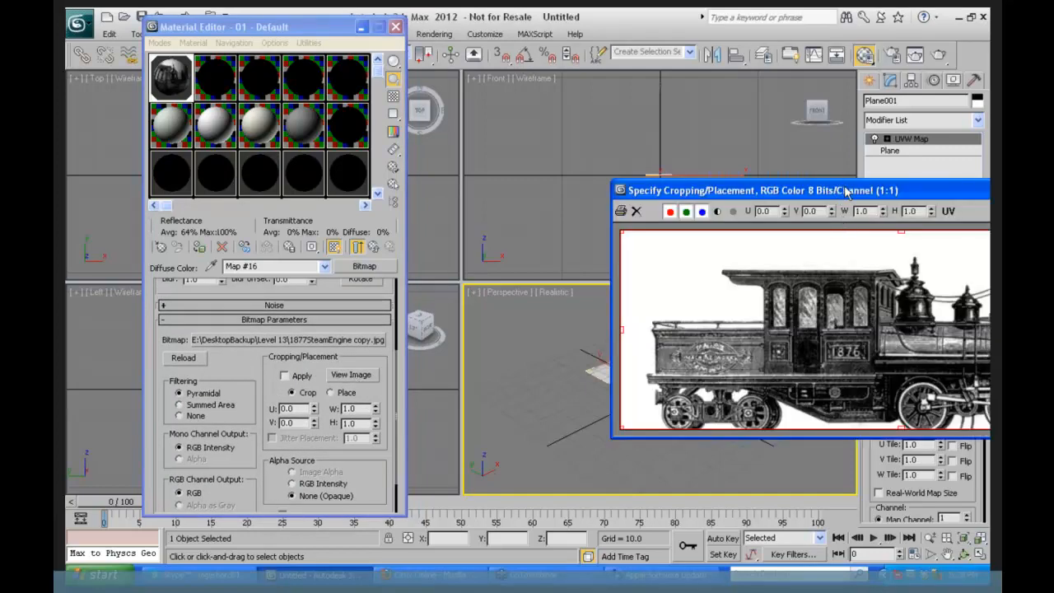
pyautogui.moveTo(848, 191); pyautogui.dragTo(492, 117)
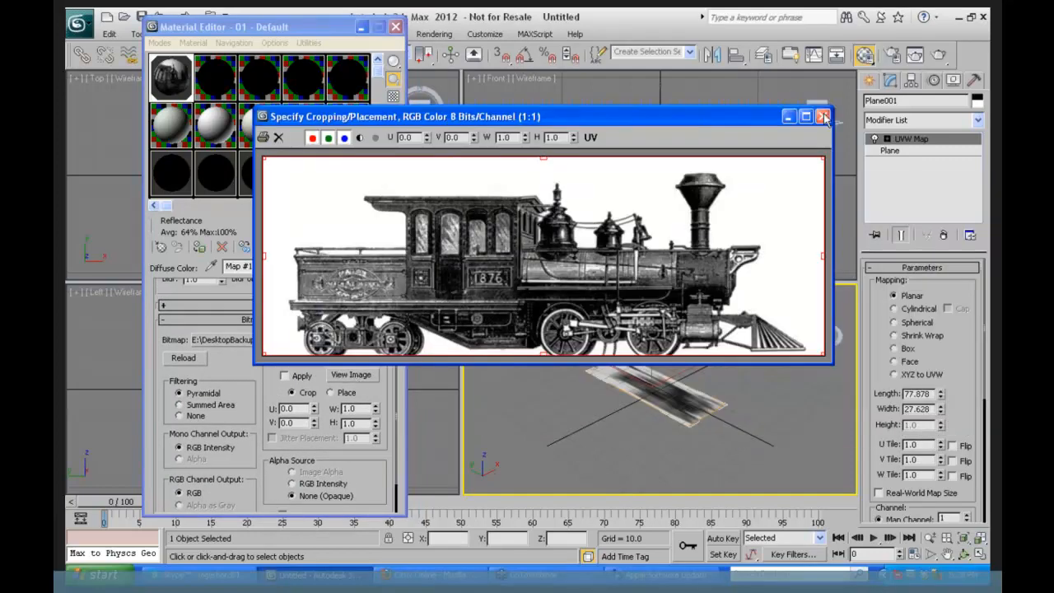
pyautogui.click(824, 118)
# - Increase the base plane's length segments to 11 and width segments to 10
pyautogui.moveTo(340, 27); pyautogui.dragTo(313, 68)
pyautogui.click(889, 151)
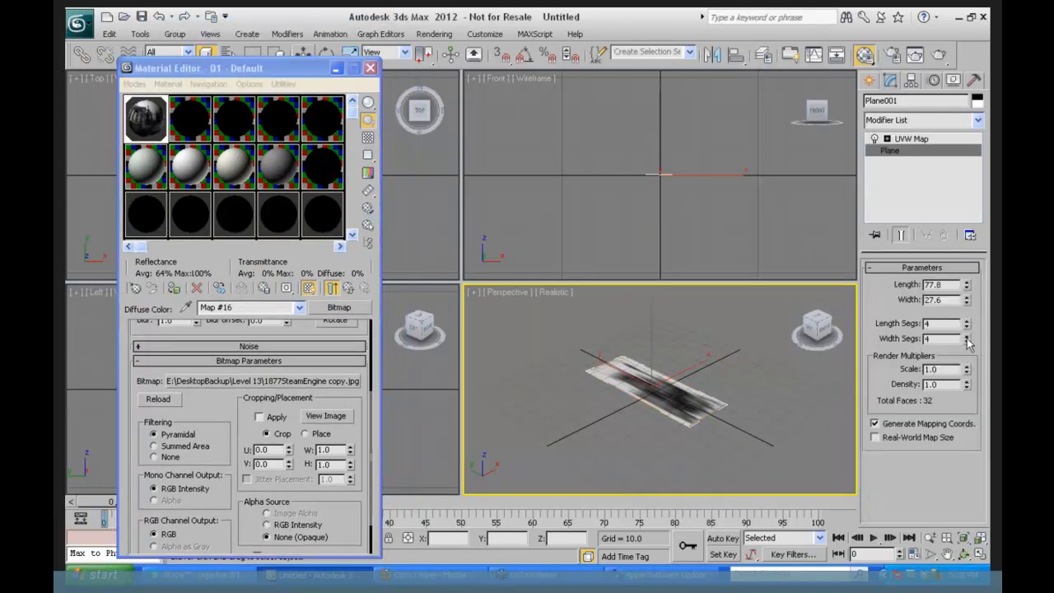
pyautogui.moveTo(966, 322); pyautogui.dragTo(976, 234)
# - Remove the UVW Map modifier and delete the reference plane from the scene
pyautogui.click(911, 139)
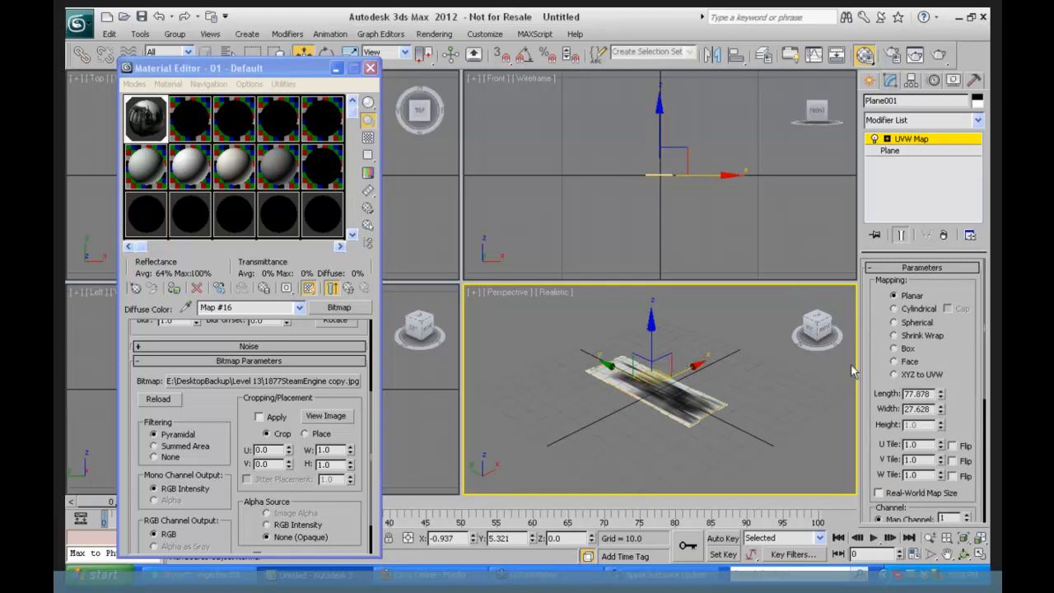
pyautogui.click(943, 237)
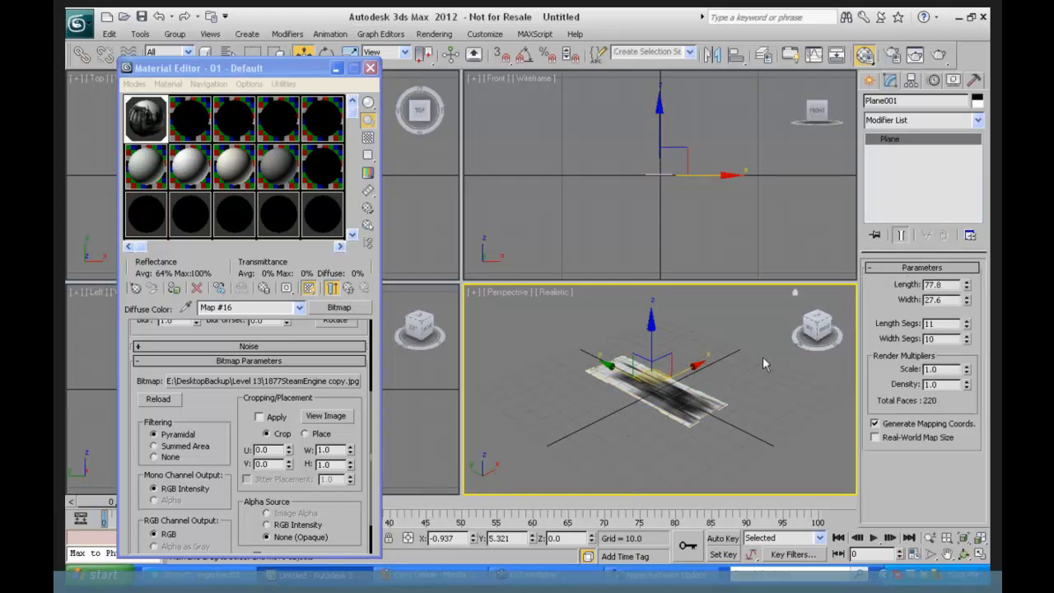
pyautogui.press('Delete')
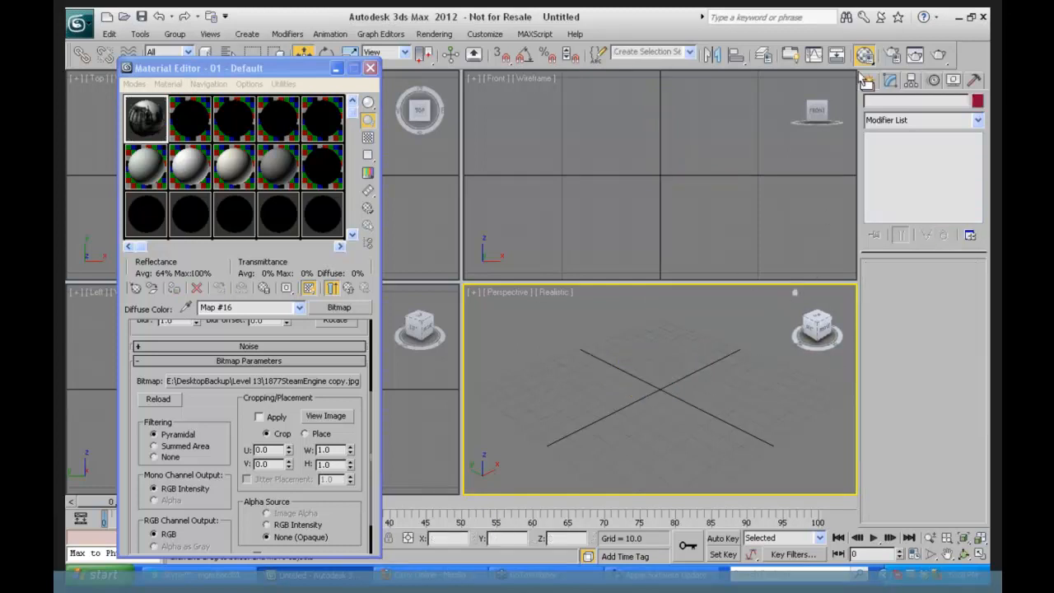
# - Create a box in the perspective view about 85.7 long, 7.4 wide and 38.6 high
pyautogui.click(866, 80)
pyautogui.click(895, 173)
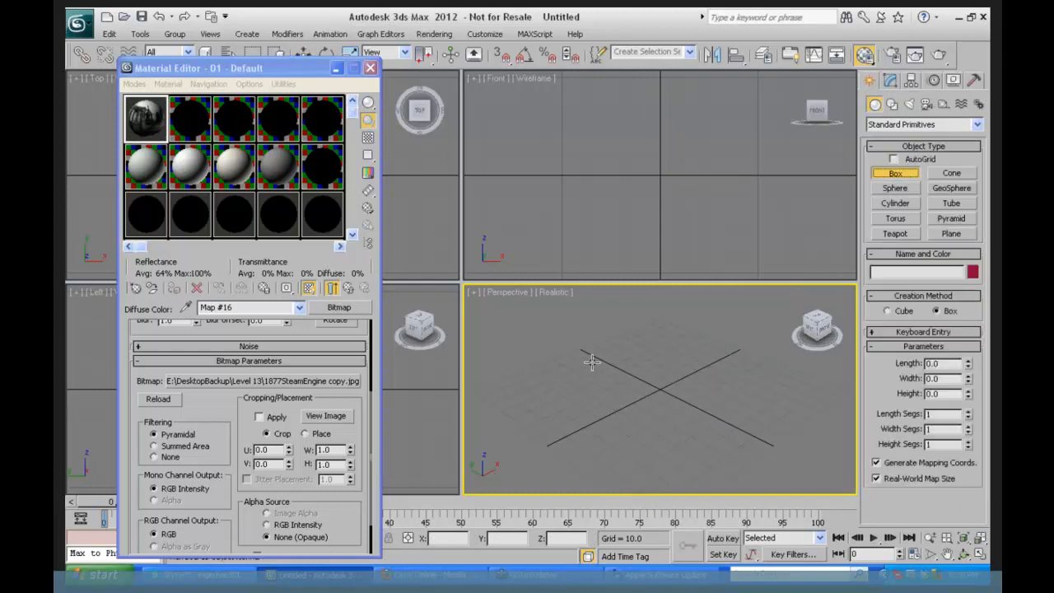
pyautogui.moveTo(595, 365); pyautogui.dragTo(707, 428)
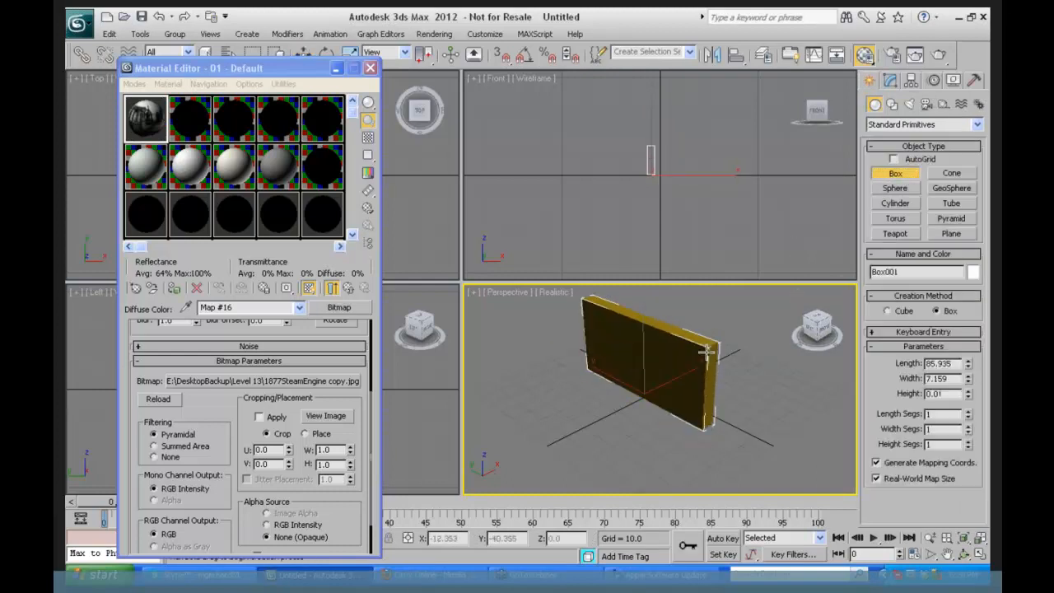
pyautogui.click(706, 351)
# - Apply the steam engine material to the box and turn off the box's Real-World Map Size
pyautogui.moveTo(146, 120); pyautogui.dragTo(615, 352)
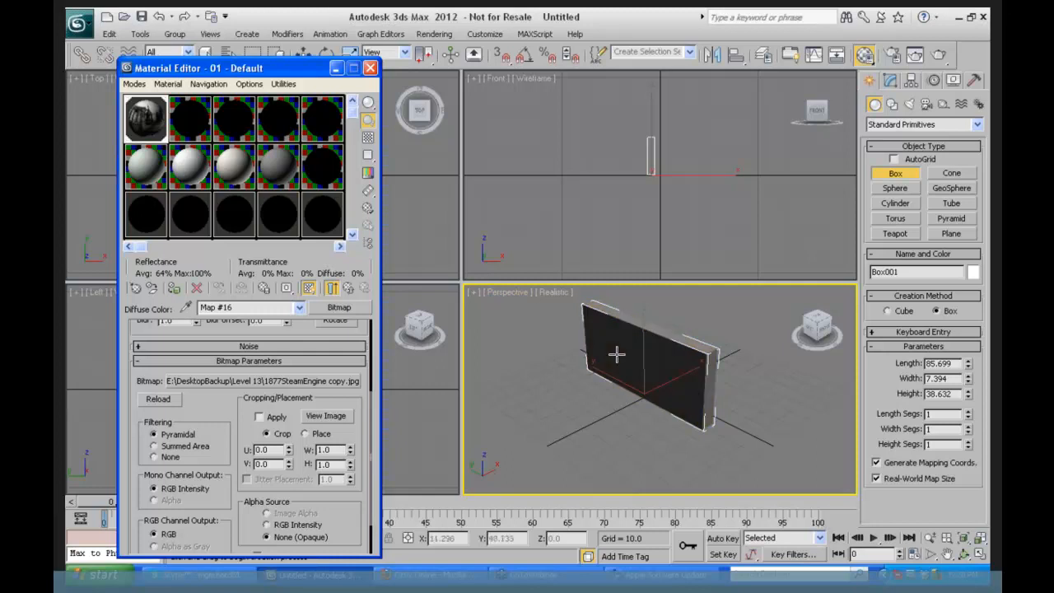
pyautogui.click(876, 478)
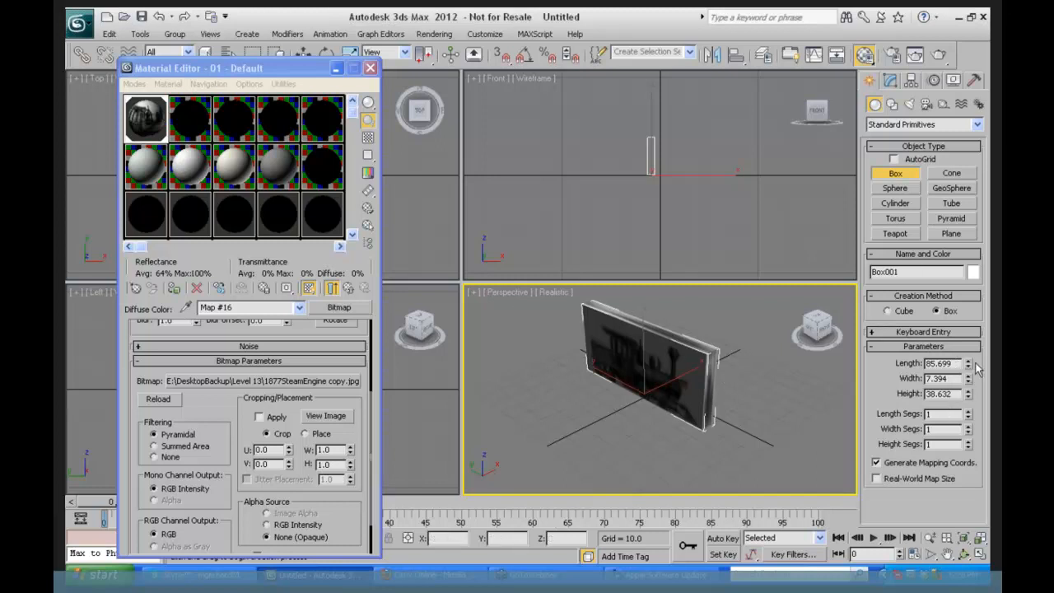
# - Set the box's length to 77.8 and its width to 27.6
pyautogui.moveTo(968, 365); pyautogui.dragTo(907, 366)
pyautogui.write('77.8')
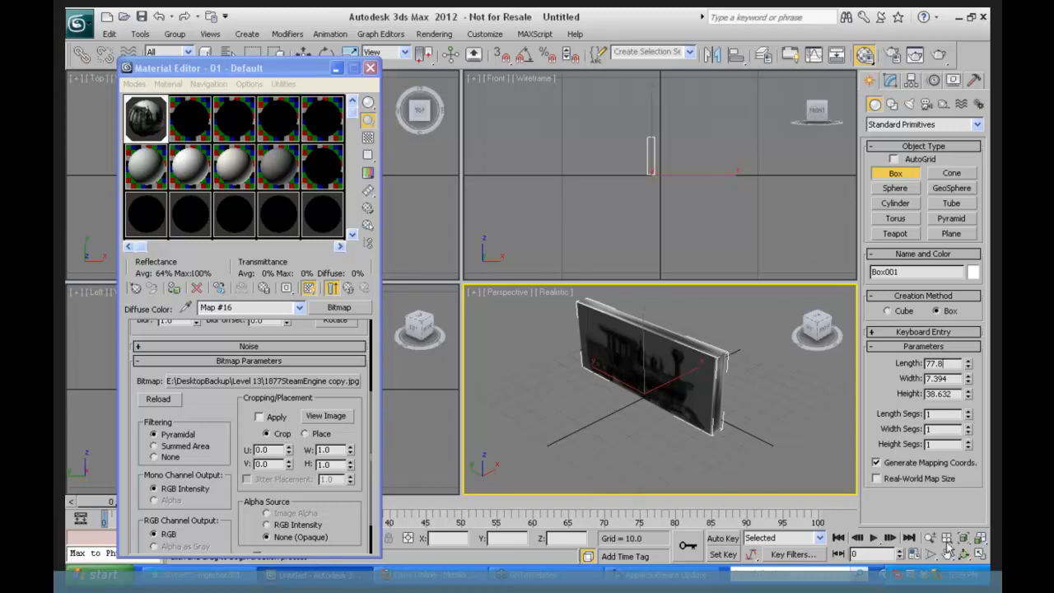
pyautogui.press('Tab')
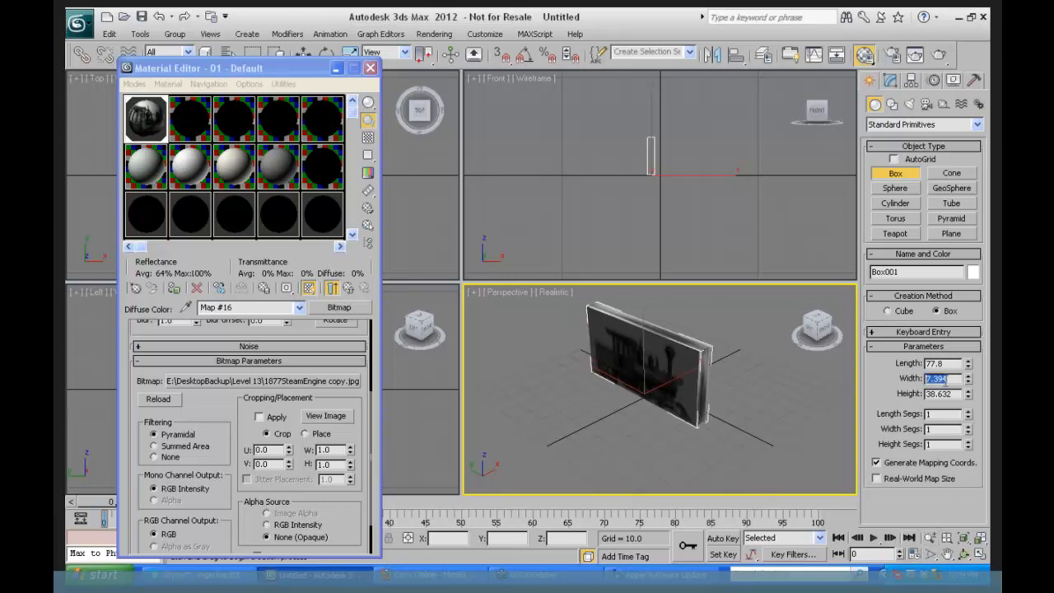
pyautogui.write('27.6')
pyautogui.press('Tab')
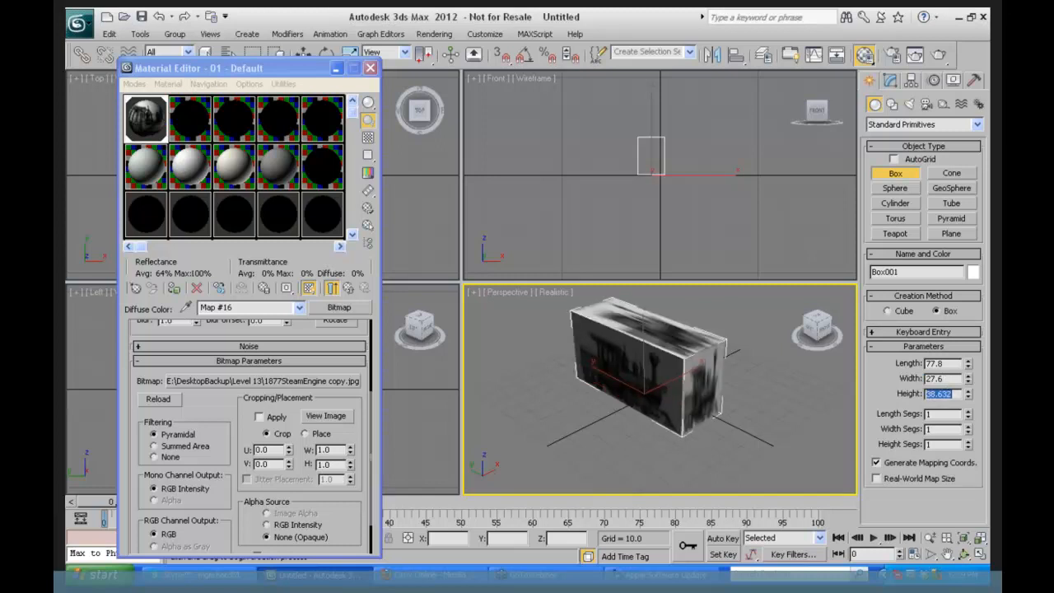
# - Set the box's height to 27.6 and reduce its width to 0 so it becomes a thin upright card
pyautogui.rightClick(969, 394)
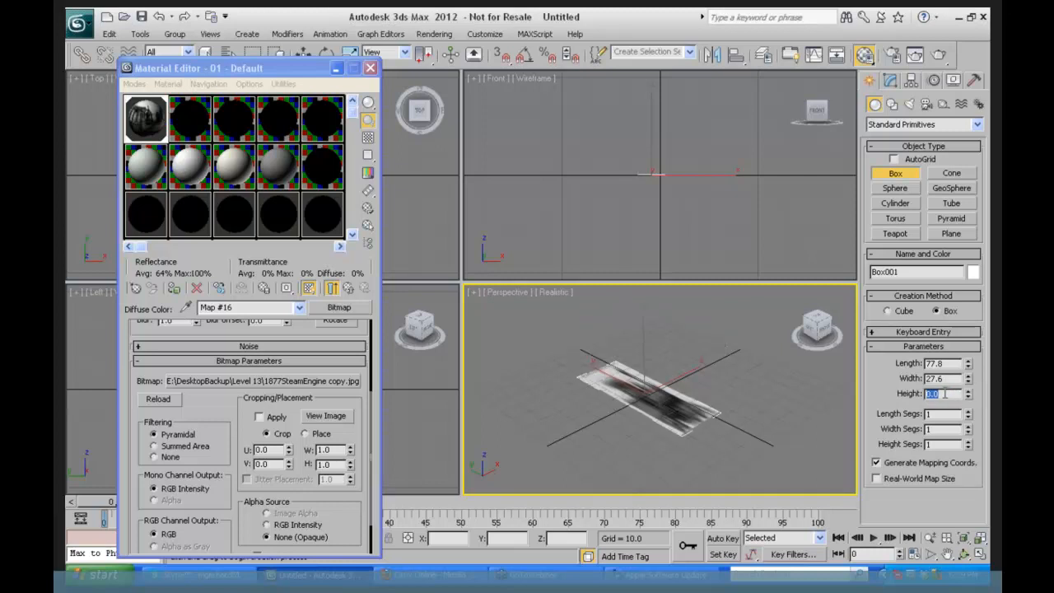
pyautogui.write('27.6')
pyautogui.press('Return')
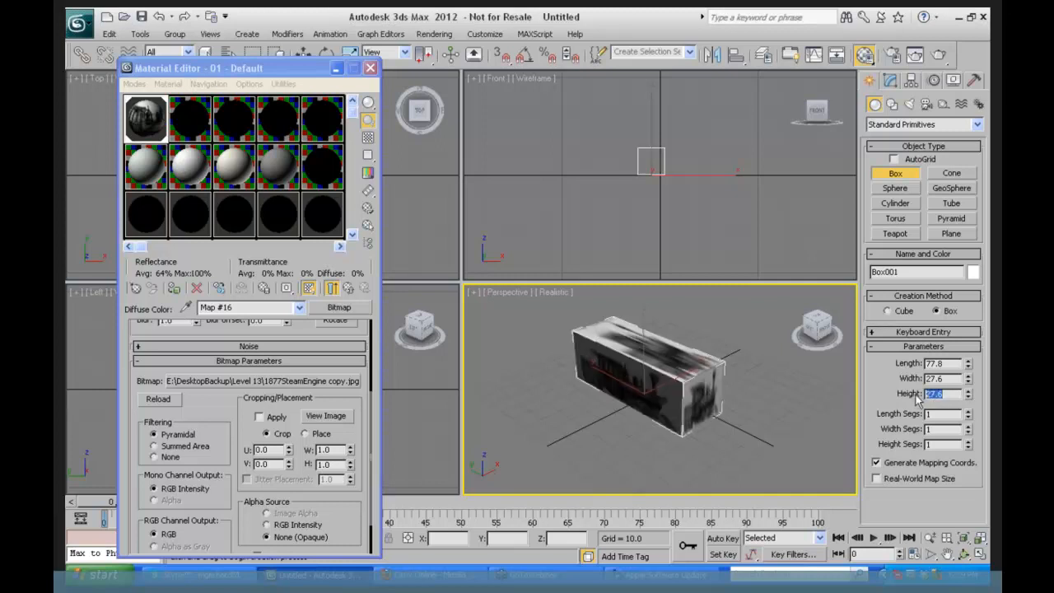
pyautogui.rightClick(969, 382)
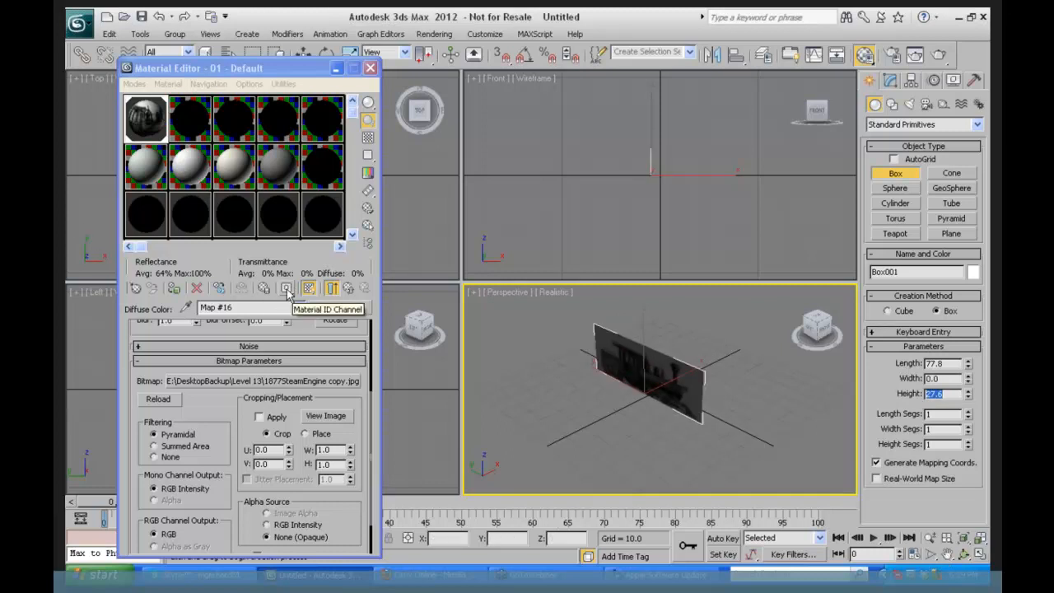
# - Return to the parent level of the steam engine material and set its self-illumination to 100
pyautogui.scroll(3, 275, 364)
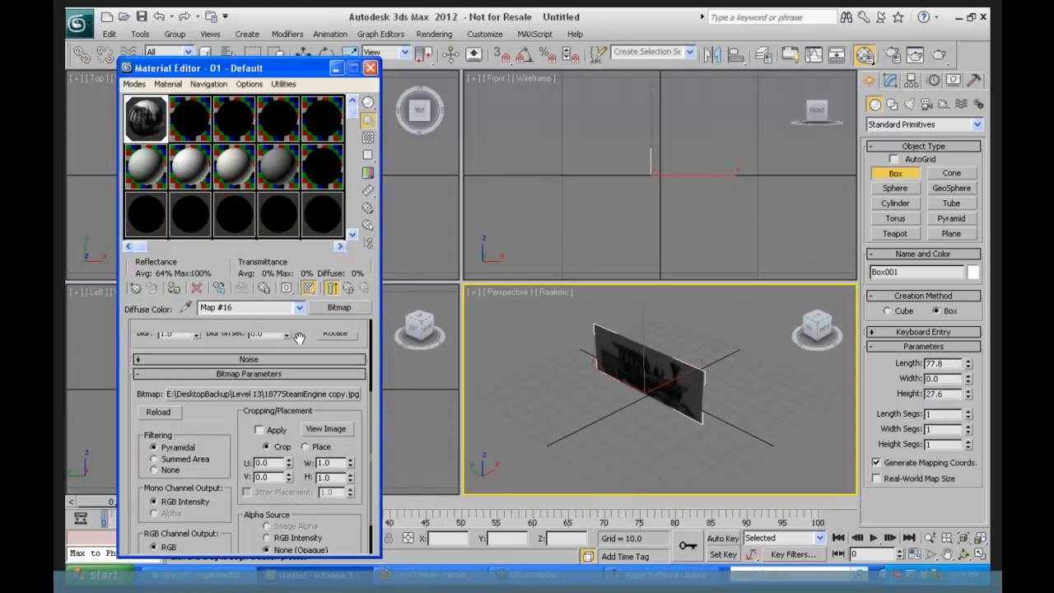
pyautogui.click(349, 289)
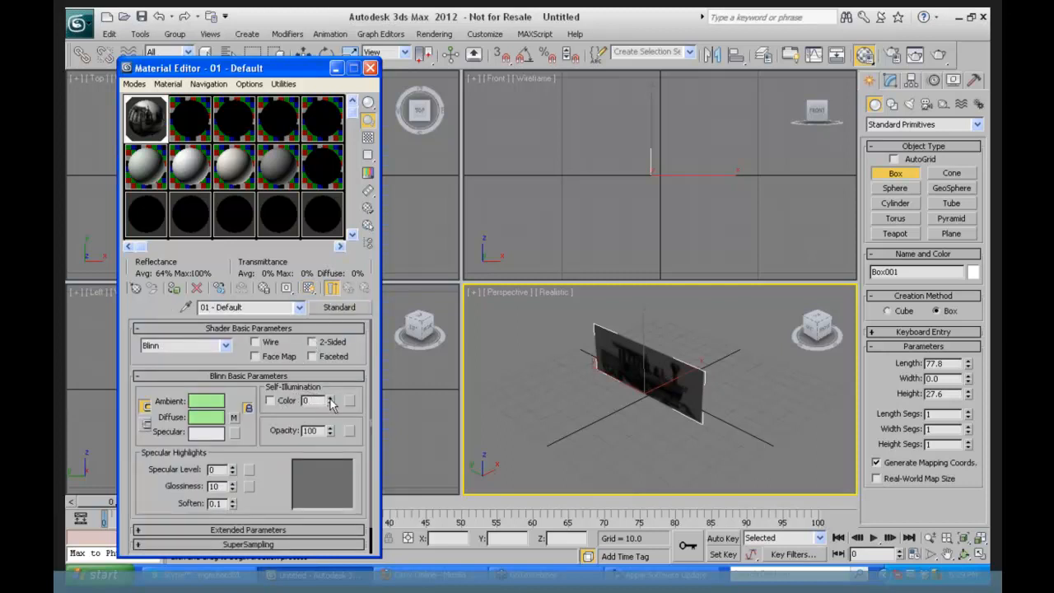
pyautogui.moveTo(331, 402); pyautogui.dragTo(333, 369)
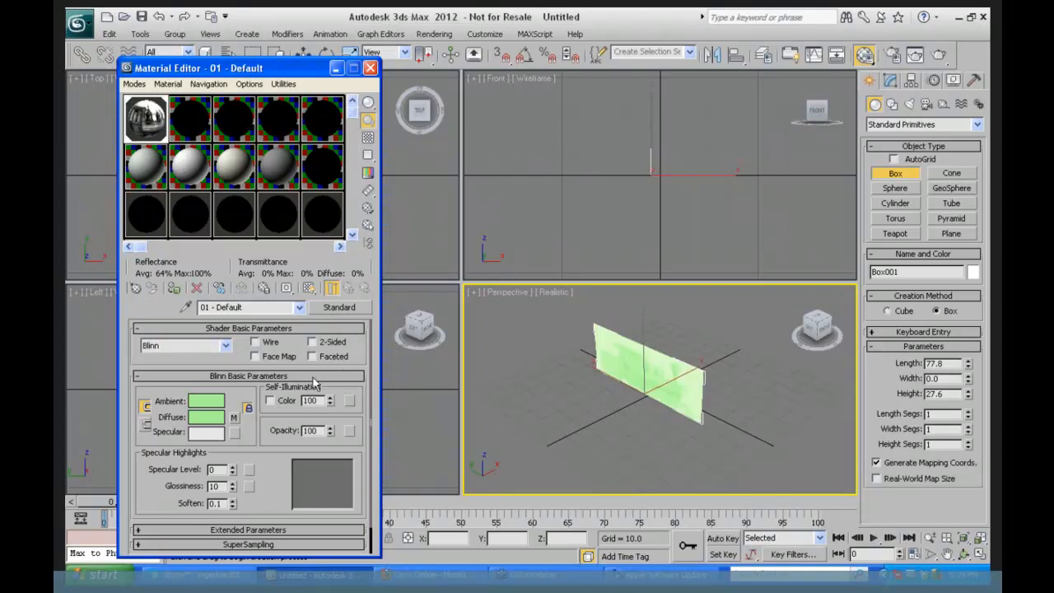
# - Change the material's diffuse colour to black by setting its Value to 0
pyautogui.click(212, 417)
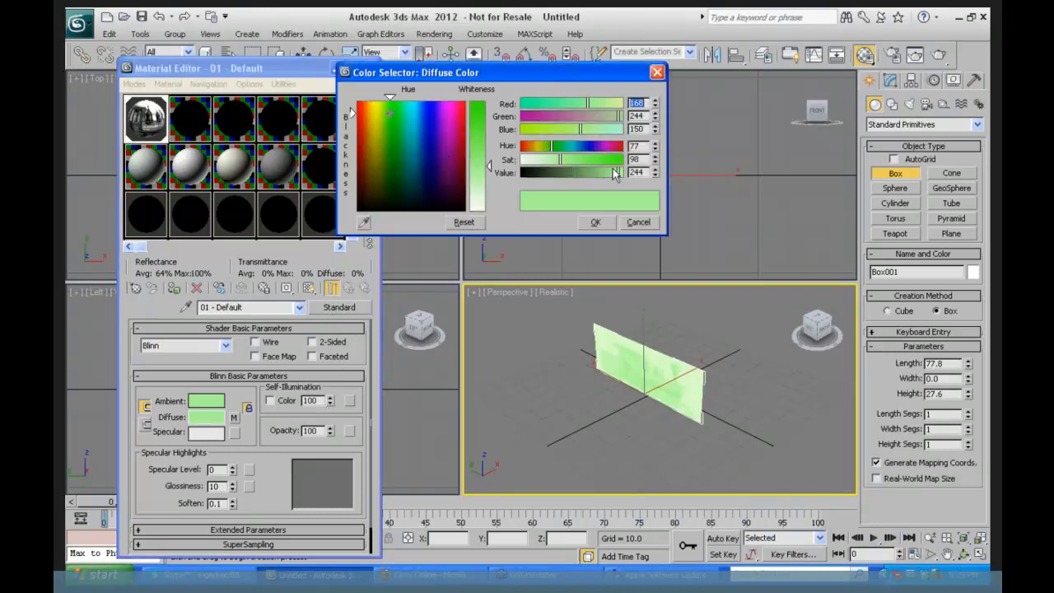
pyautogui.moveTo(614, 172); pyautogui.dragTo(510, 181)
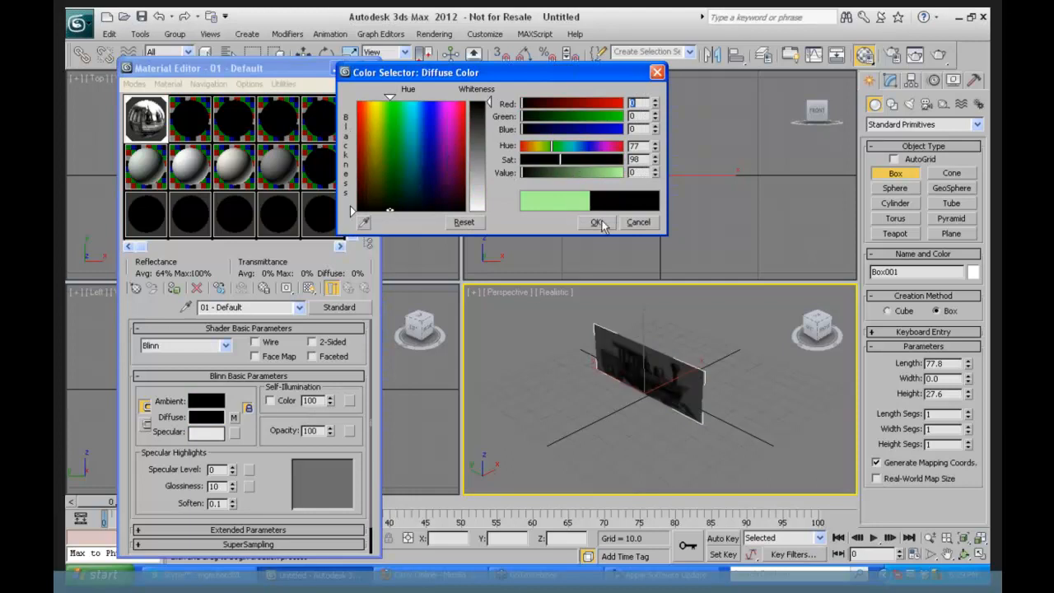
pyautogui.click(596, 222)
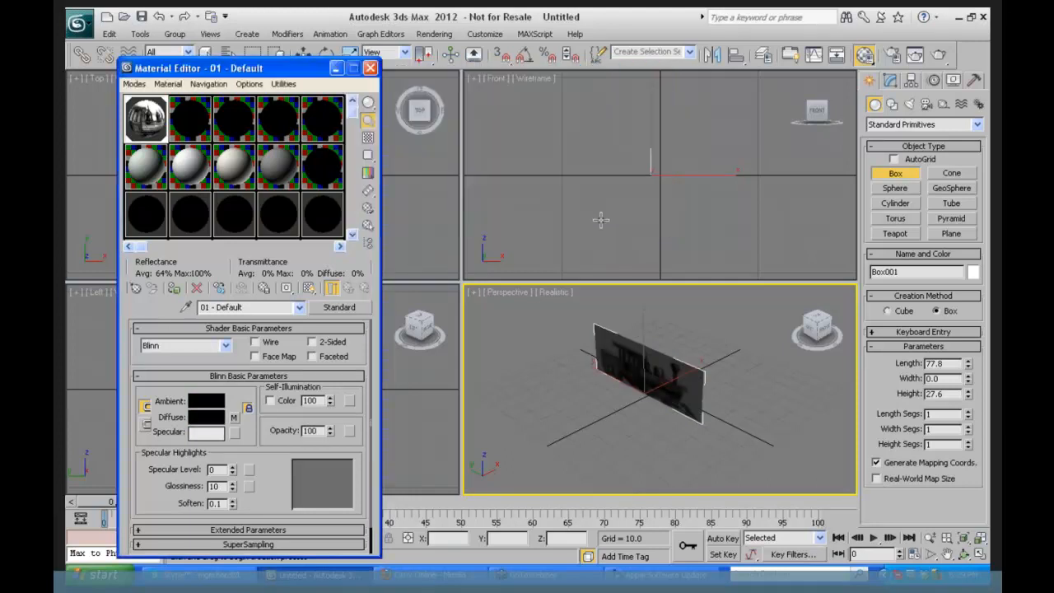
# - Maximize the perspective viewport, minimize the Material Editor and view the textured box from its image side
pyautogui.click(980, 553)
pyautogui.click(335, 72)
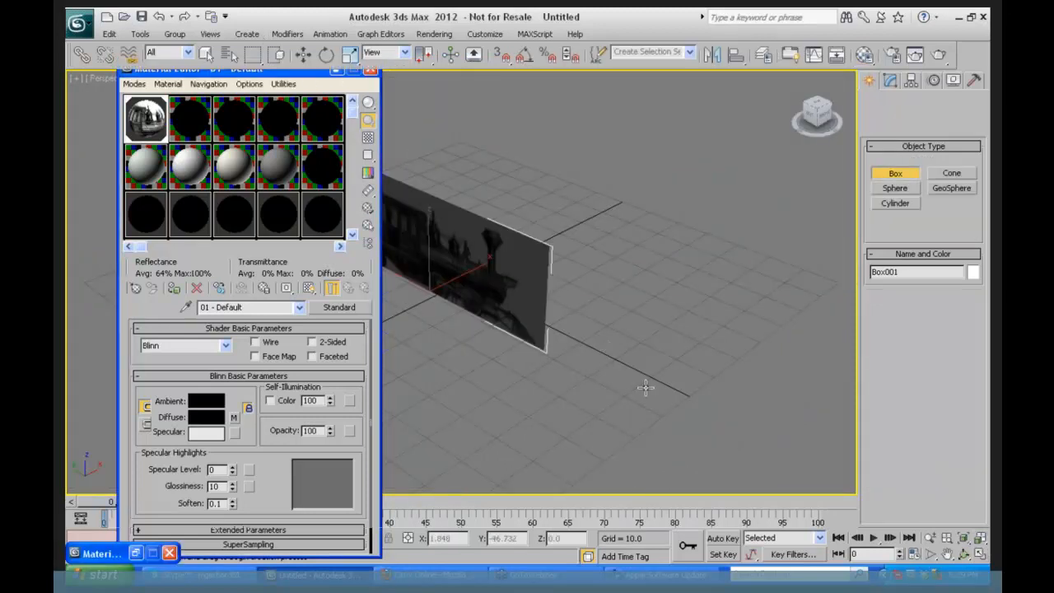
pyautogui.click(963, 554)
pyautogui.moveTo(646, 376); pyautogui.dragTo(398, 283)
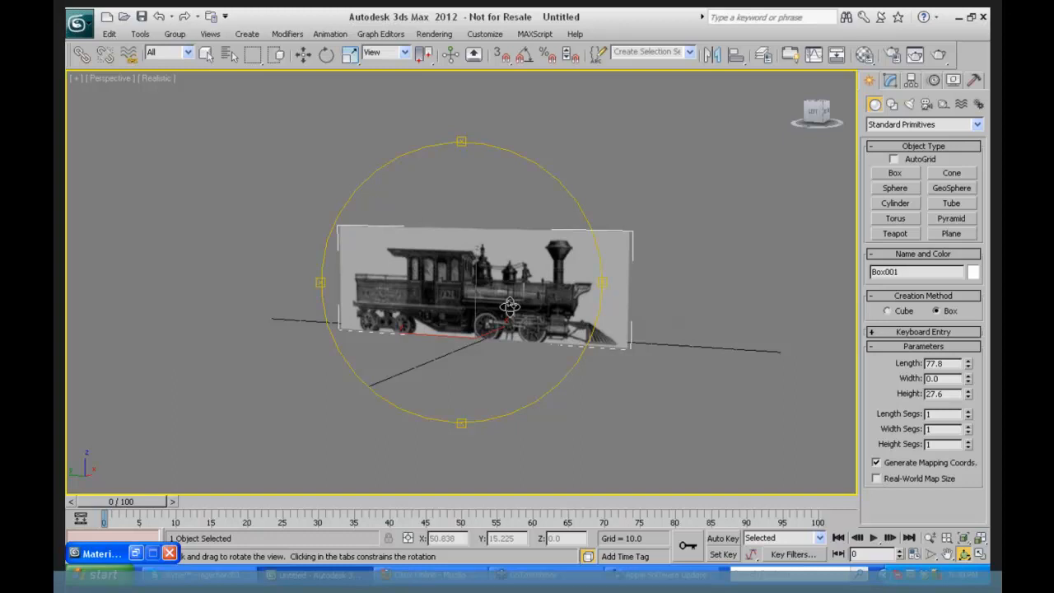
pyautogui.moveTo(499, 305); pyautogui.dragTo(490, 301)
pyautogui.rightClick(491, 302)
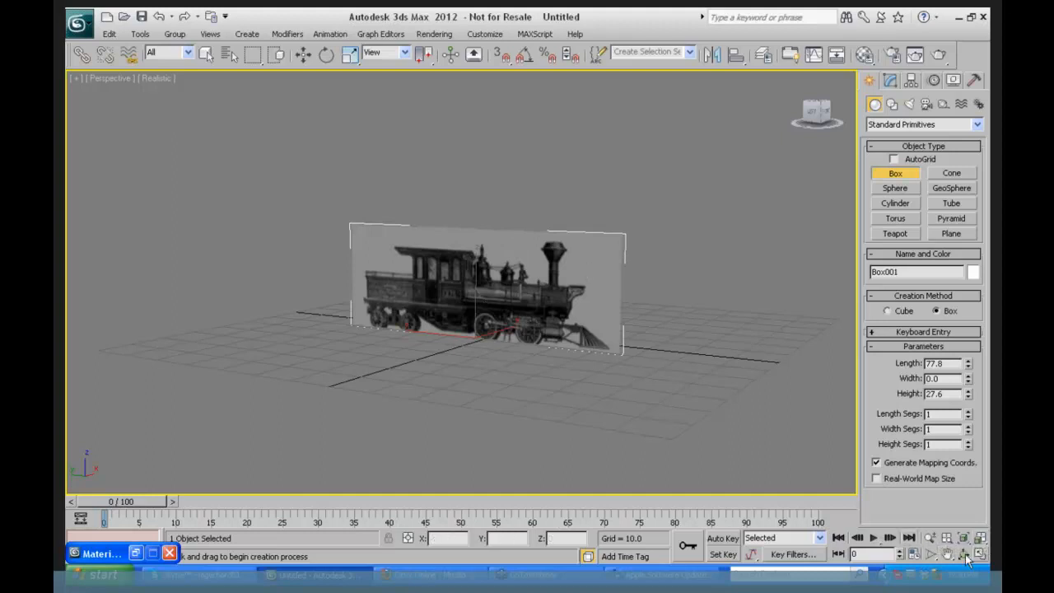
# - Move the box back along the X axis to about 21.2 and deselect it
pyautogui.click(303, 55)
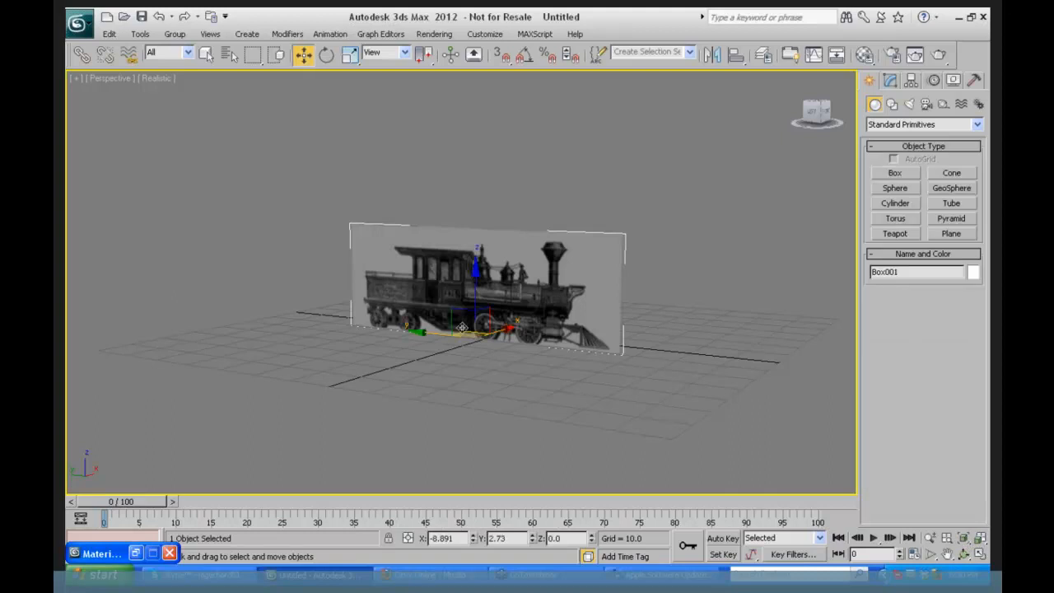
pyautogui.moveTo(499, 330); pyautogui.dragTo(545, 315)
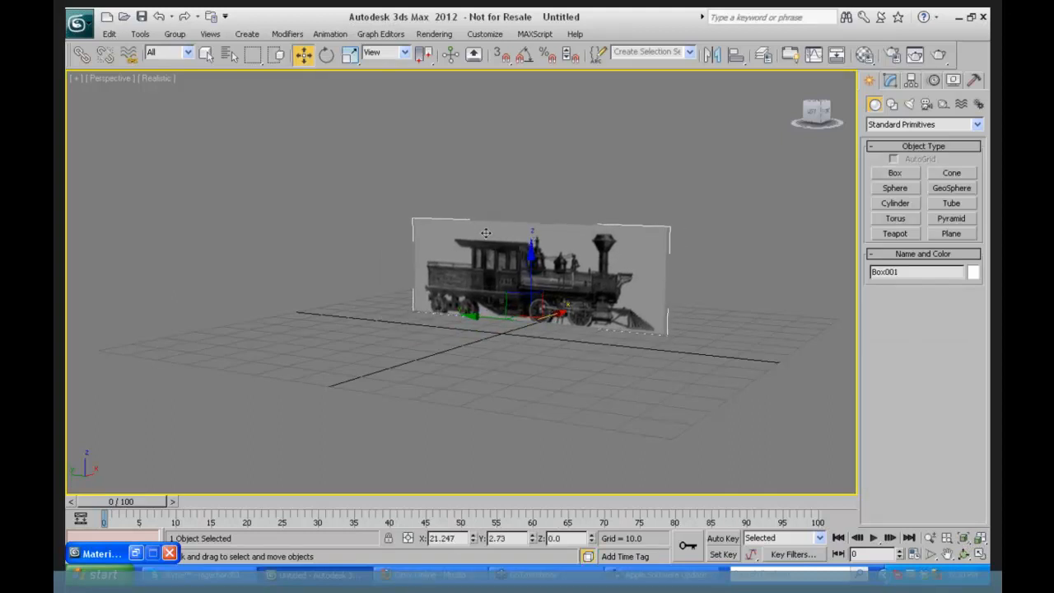
pyautogui.click(561, 177)
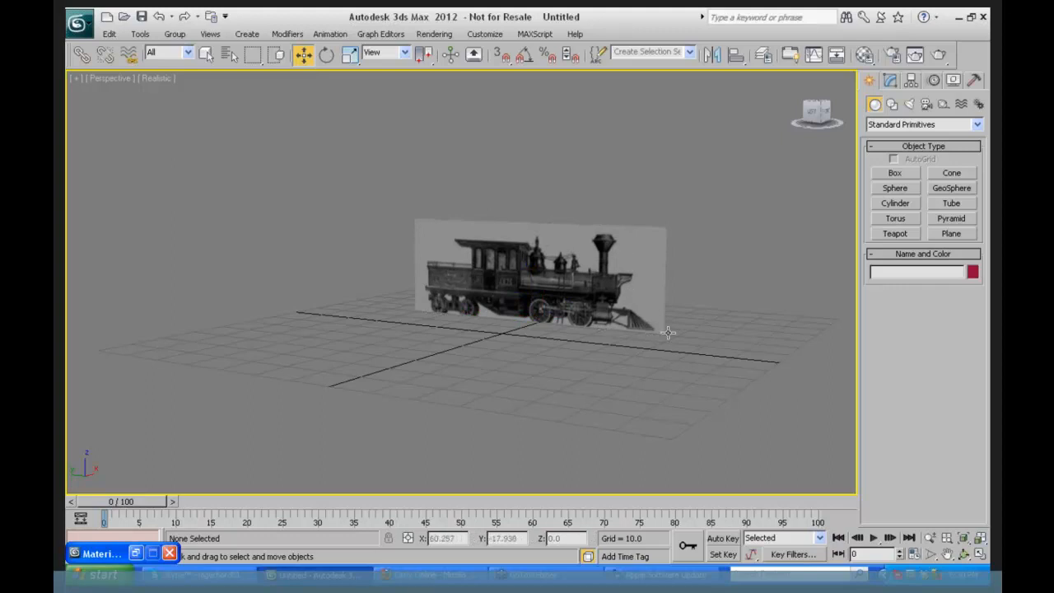
# - Try to freeze the steam engine reference box using Freeze Selection
pyautogui.click(928, 537)
pyautogui.moveTo(515, 282); pyautogui.dragTo(518, 237)
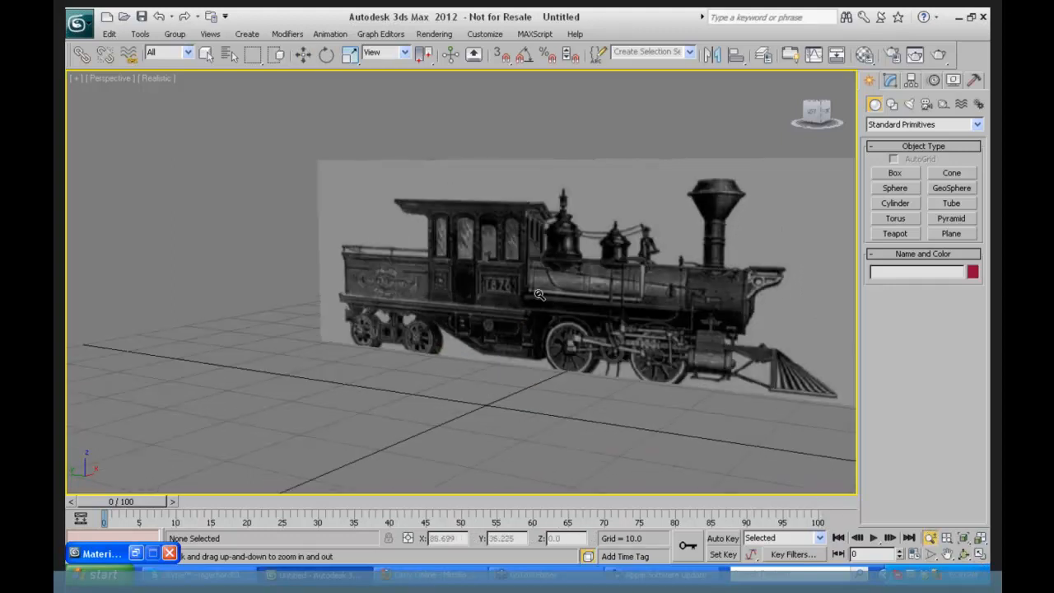
pyautogui.click(946, 553)
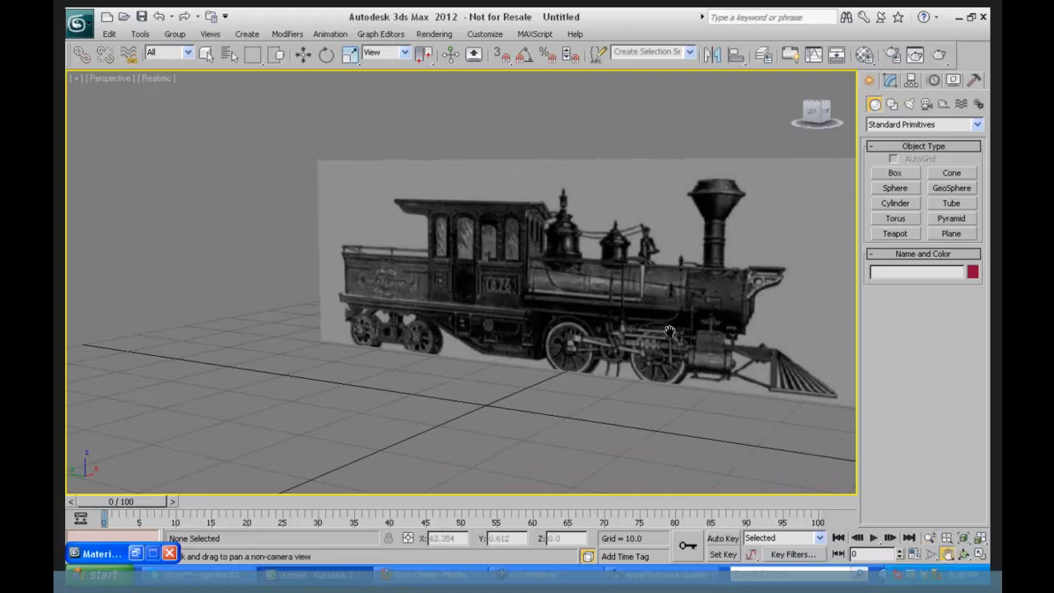
pyautogui.moveTo(669, 329); pyautogui.dragTo(581, 338)
pyautogui.rightClick(497, 256)
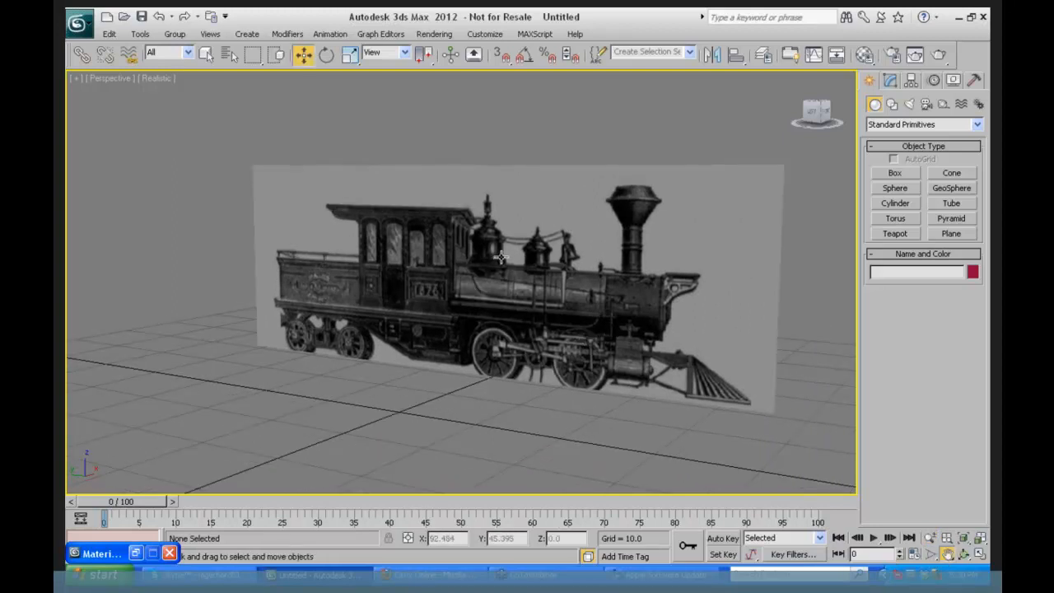
pyautogui.rightClick(499, 261)
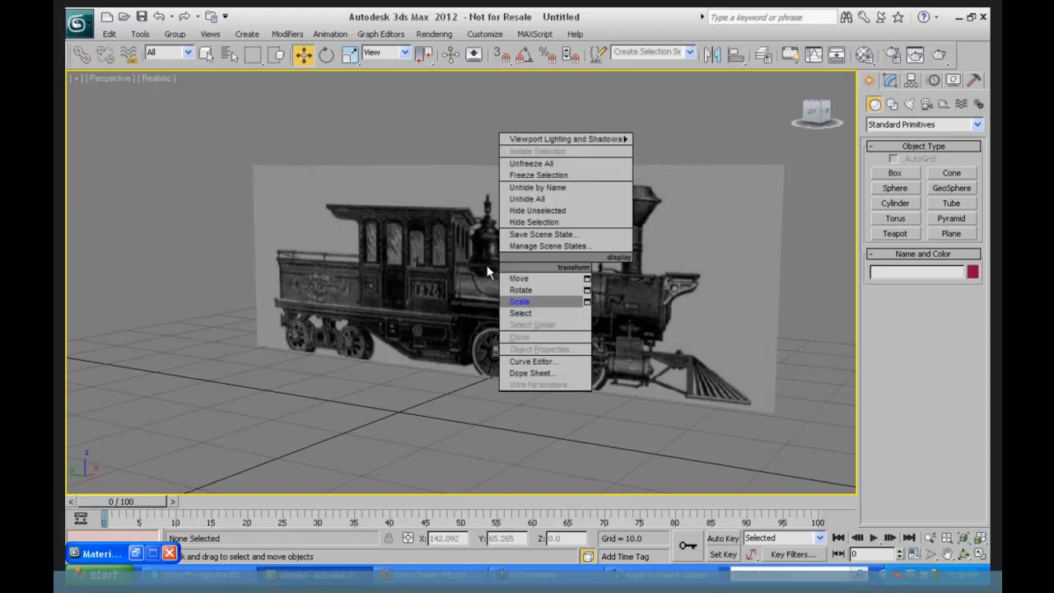
pyautogui.click(546, 176)
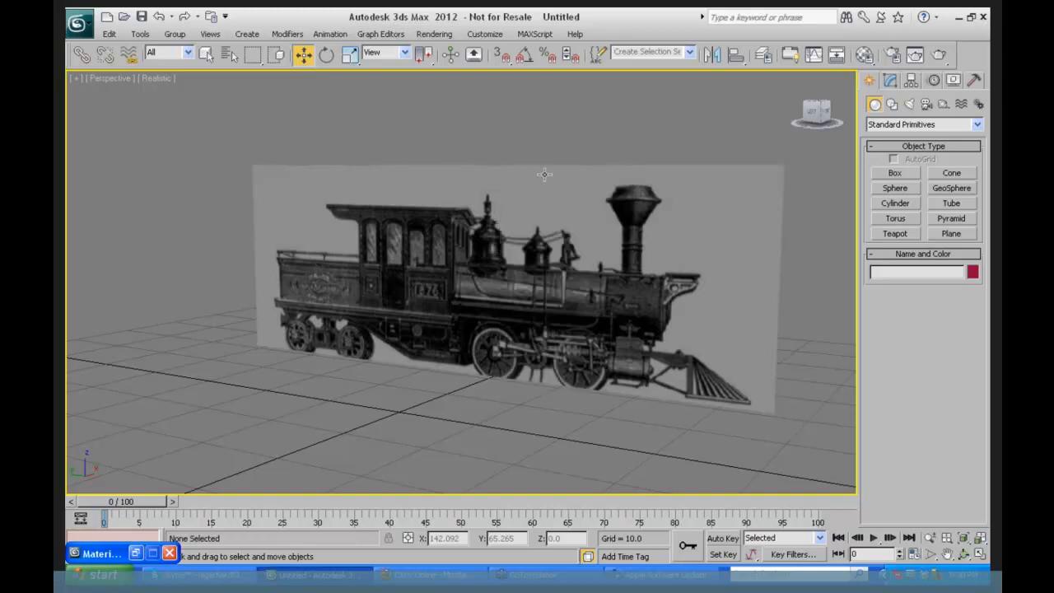
# - Freeze the steam engine reference box with Freeze Selection and release it again with Unfreeze All
pyautogui.click(489, 219)
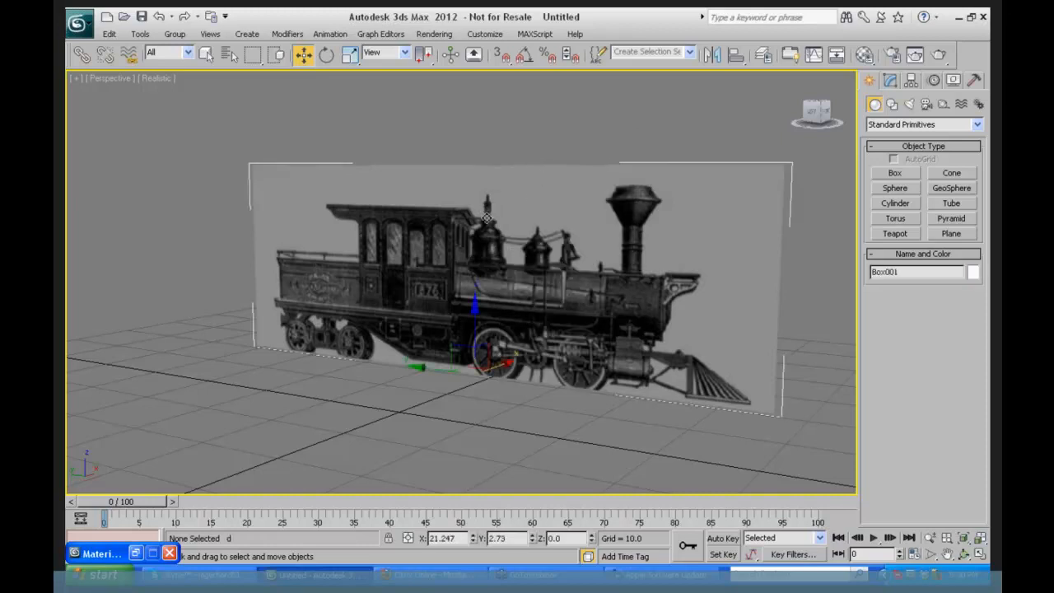
pyautogui.rightClick(491, 220)
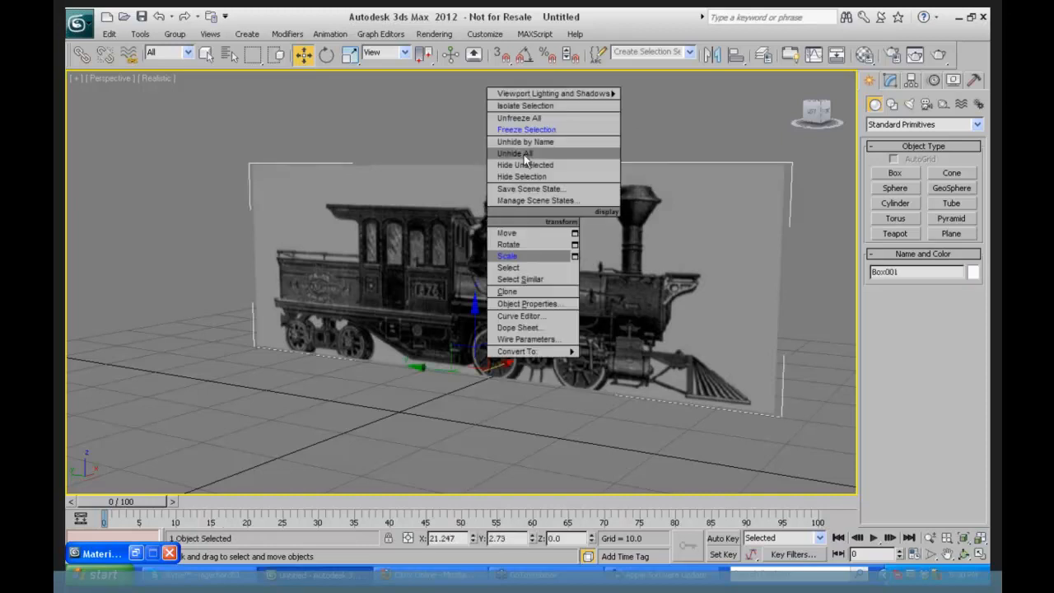
pyautogui.click(526, 130)
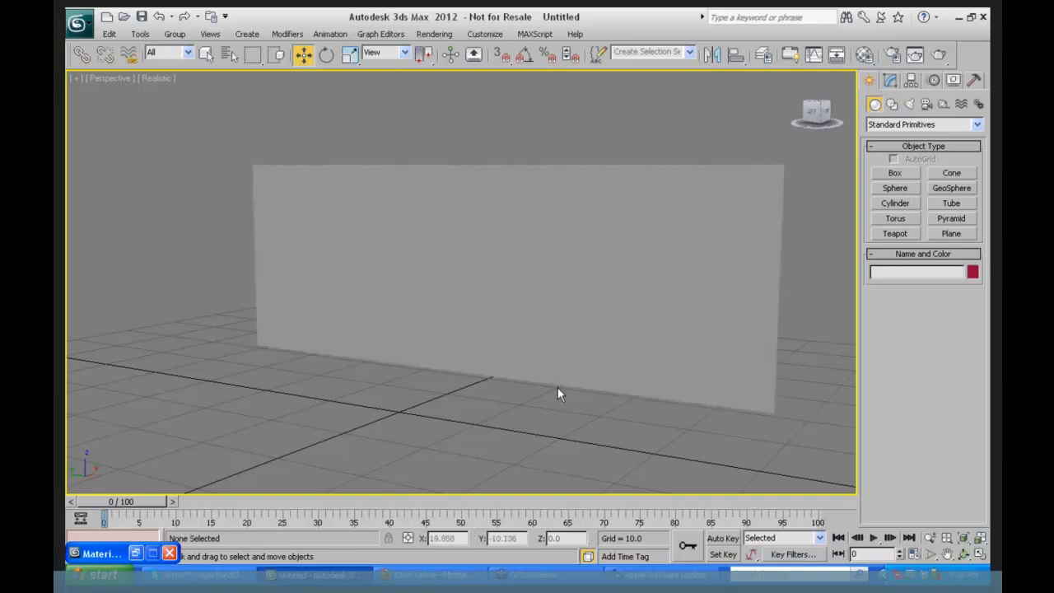
pyautogui.rightClick(521, 274)
pyautogui.click(570, 169)
# - Set the reference box's display properties to By Object, turn off Show Frozen in Gray and freeze the box
pyautogui.rightClick(507, 257)
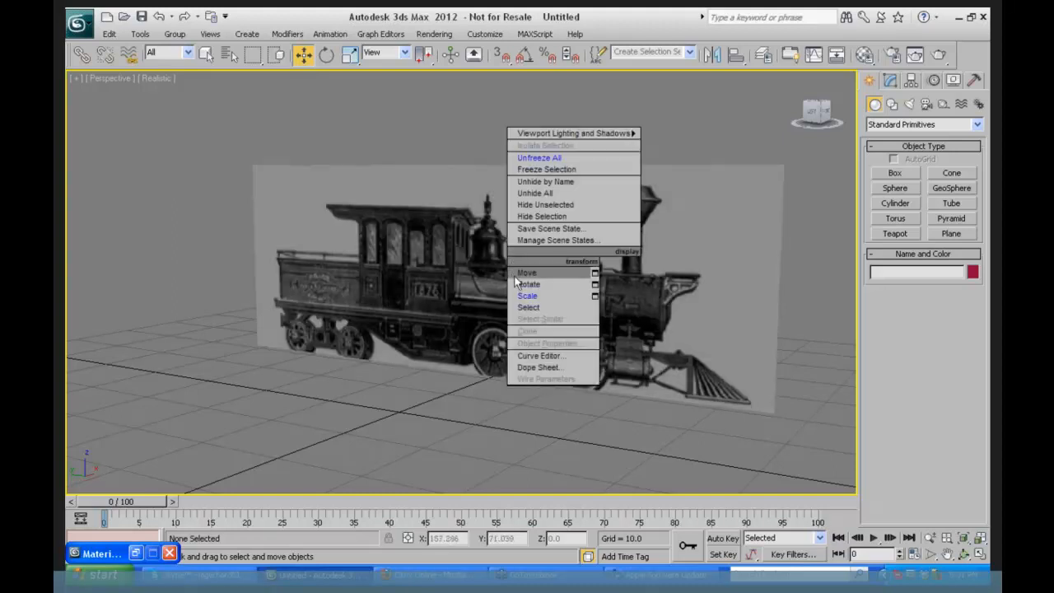
pyautogui.click(539, 307)
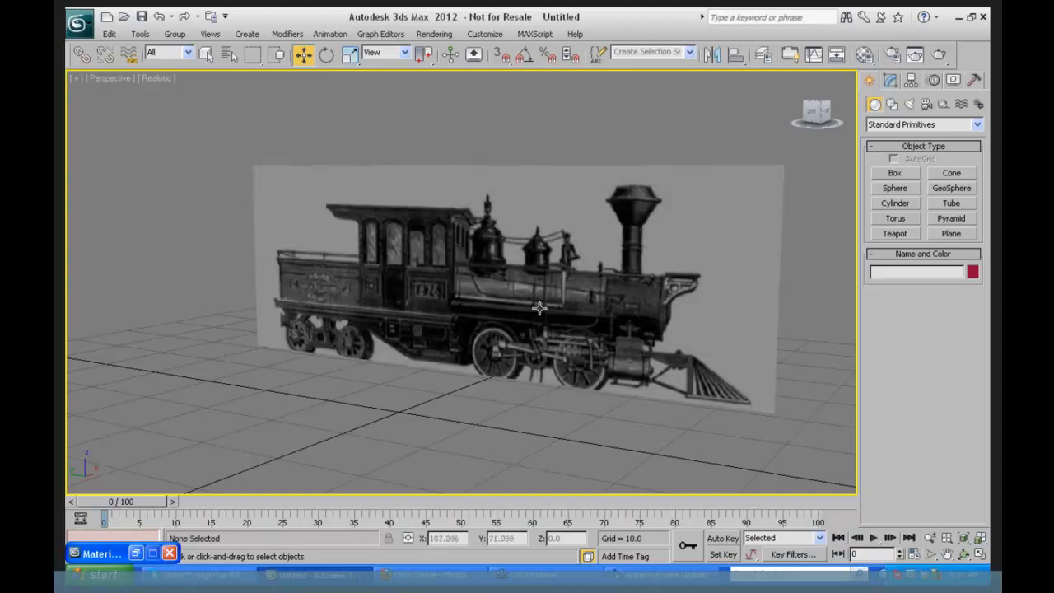
pyautogui.click(521, 263)
pyautogui.rightClick(518, 257)
pyautogui.click(566, 341)
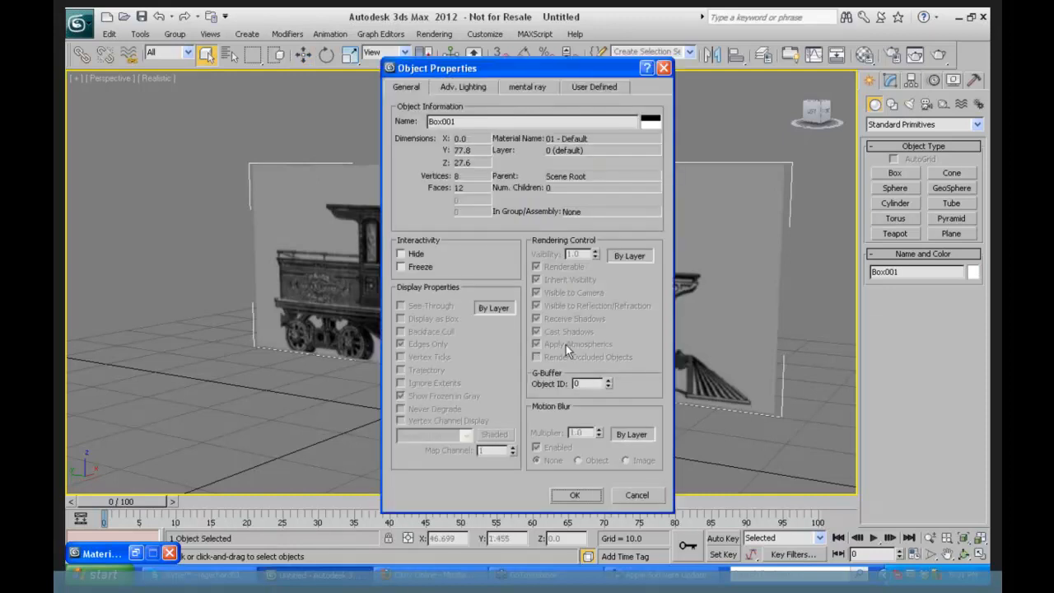
pyautogui.click(498, 308)
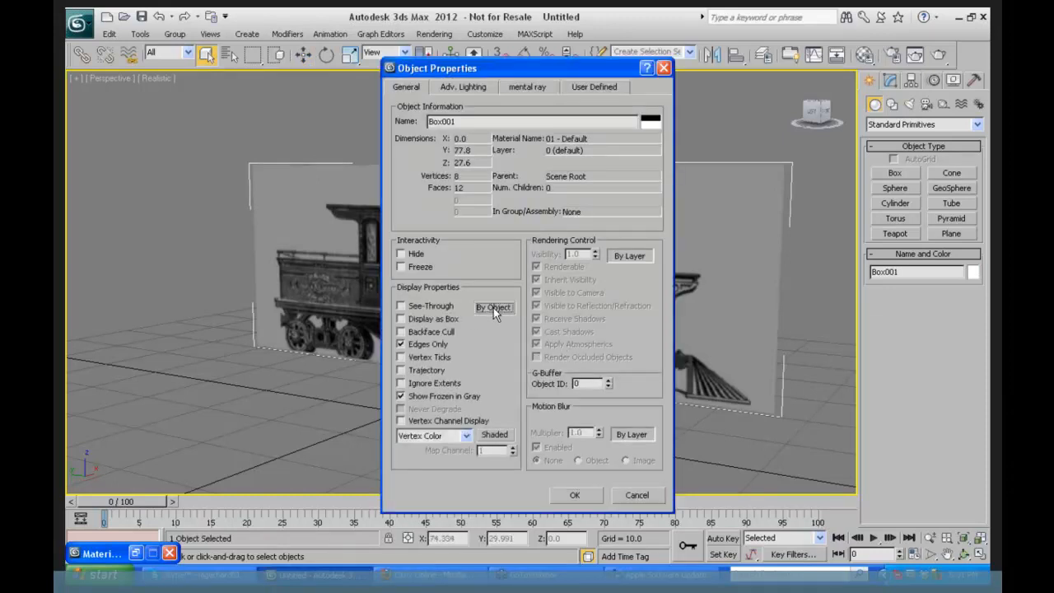
pyautogui.click(493, 308)
pyautogui.click(494, 308)
pyautogui.click(400, 395)
pyautogui.click(573, 494)
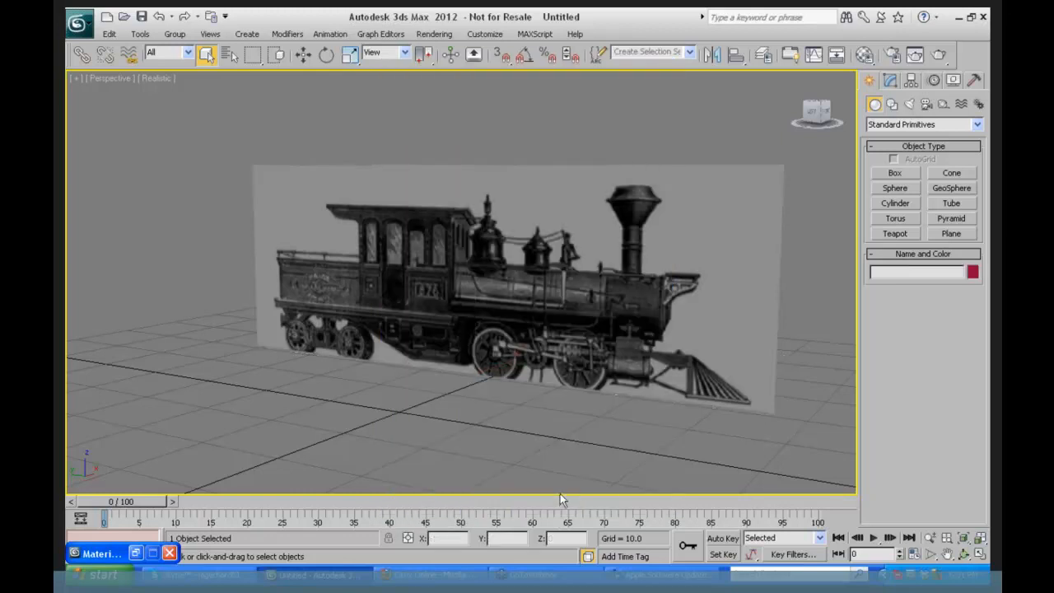
pyautogui.click(670, 114)
# - Create a test box about 10.9 long and 32.3 wide in front of the frozen reference image and undo it
pyautogui.click(895, 173)
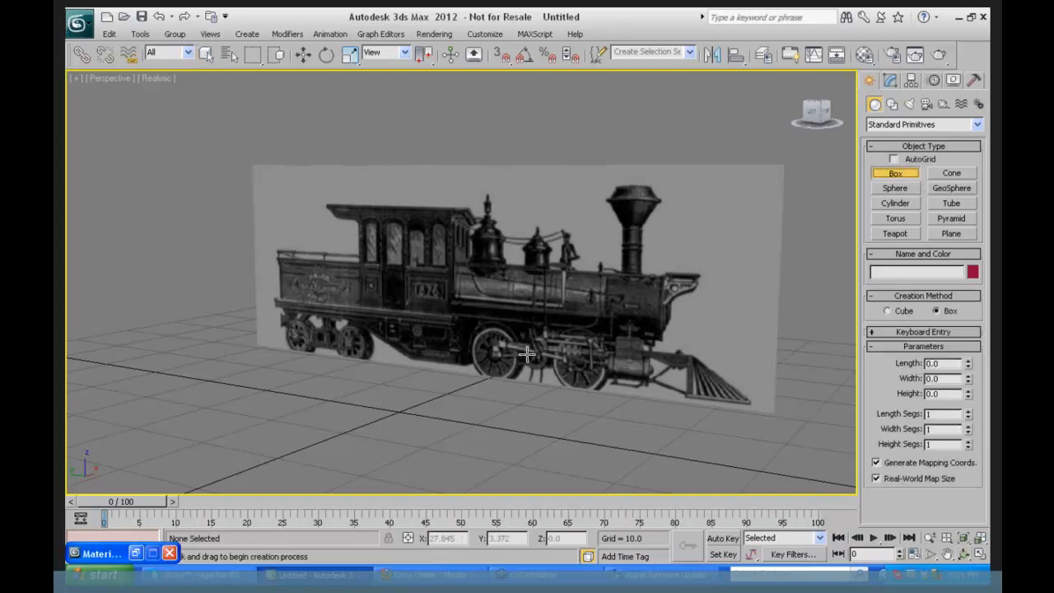
pyautogui.moveTo(529, 354); pyautogui.dragTo(484, 410)
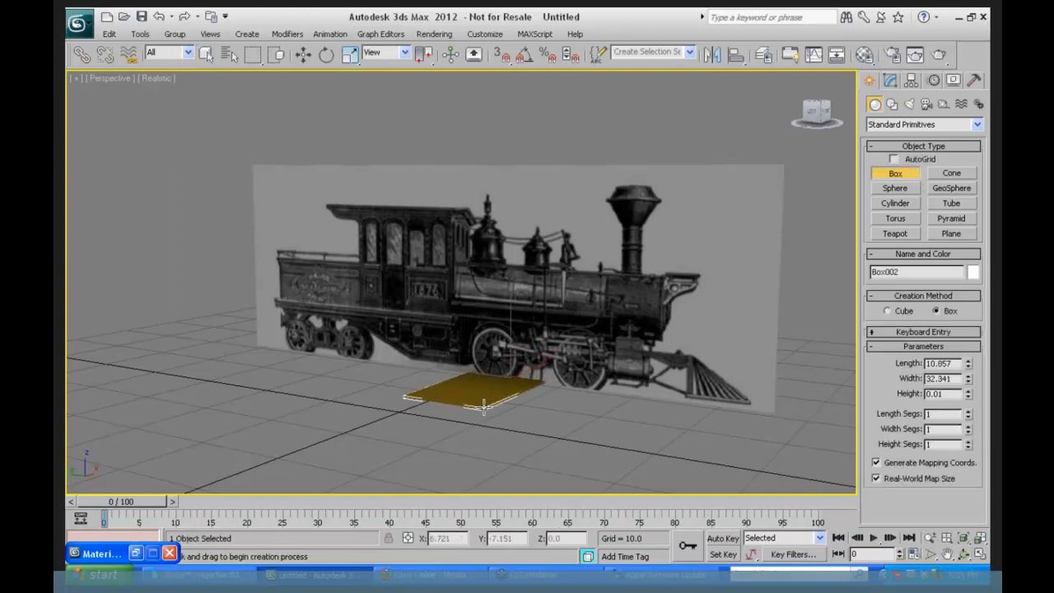
pyautogui.click(482, 368)
pyautogui.click(300, 54)
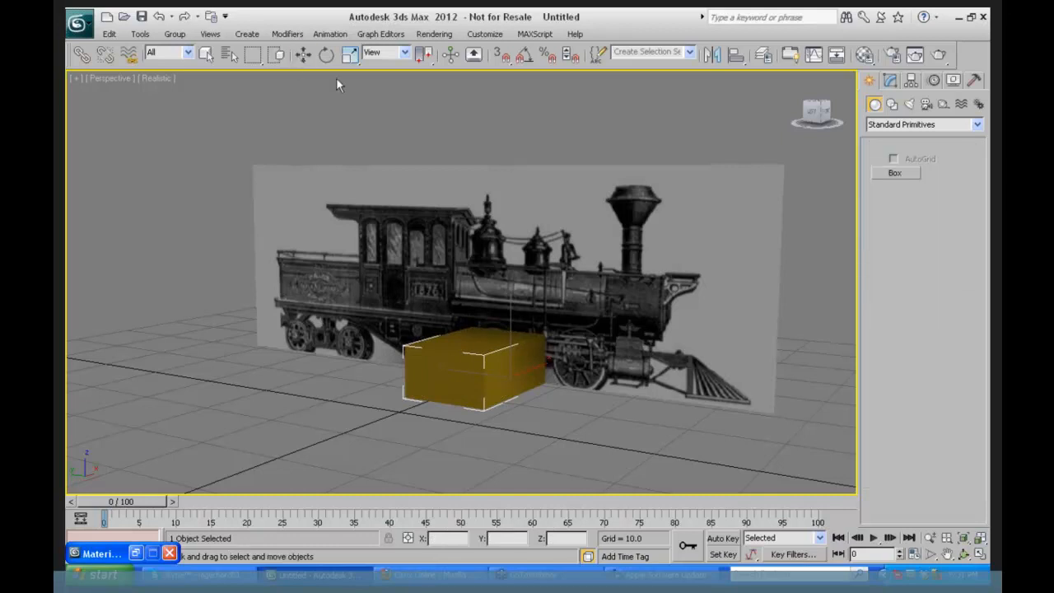
pyautogui.moveTo(777, 141); pyautogui.dragTo(609, 265)
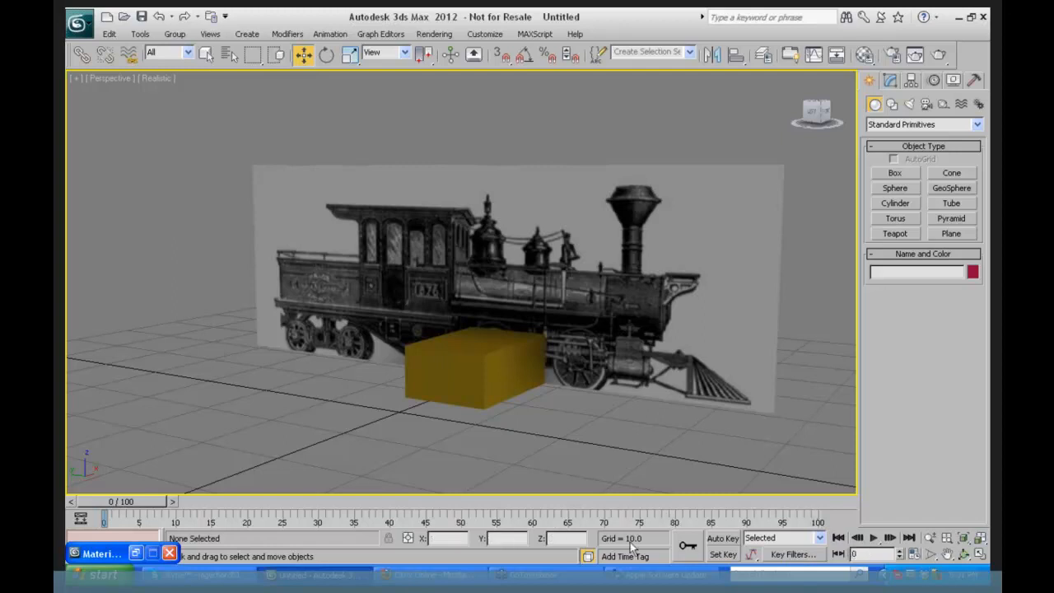
pyautogui.hotkey('ctrl', 'z')
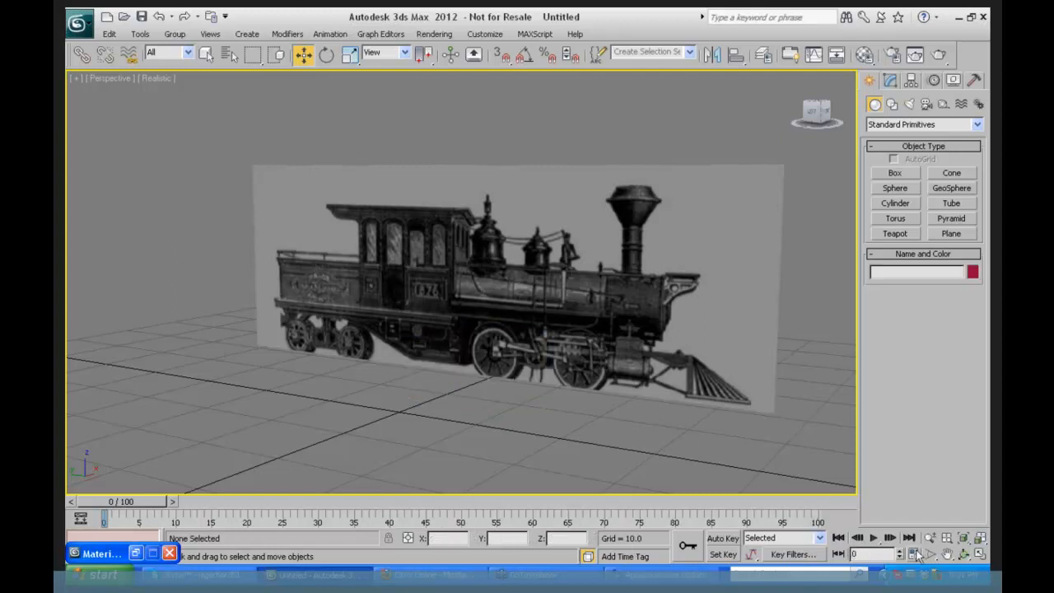
# - Restore the four-viewport layout and start a cylinder near the origin in the Top viewport
pyautogui.click(980, 554)
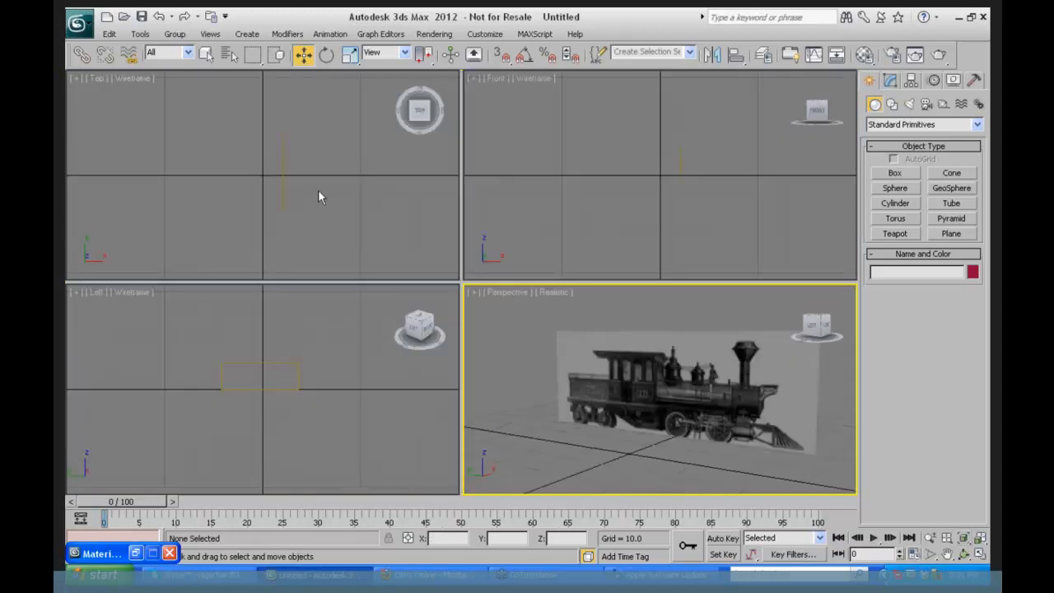
pyautogui.click(318, 190)
pyautogui.click(895, 204)
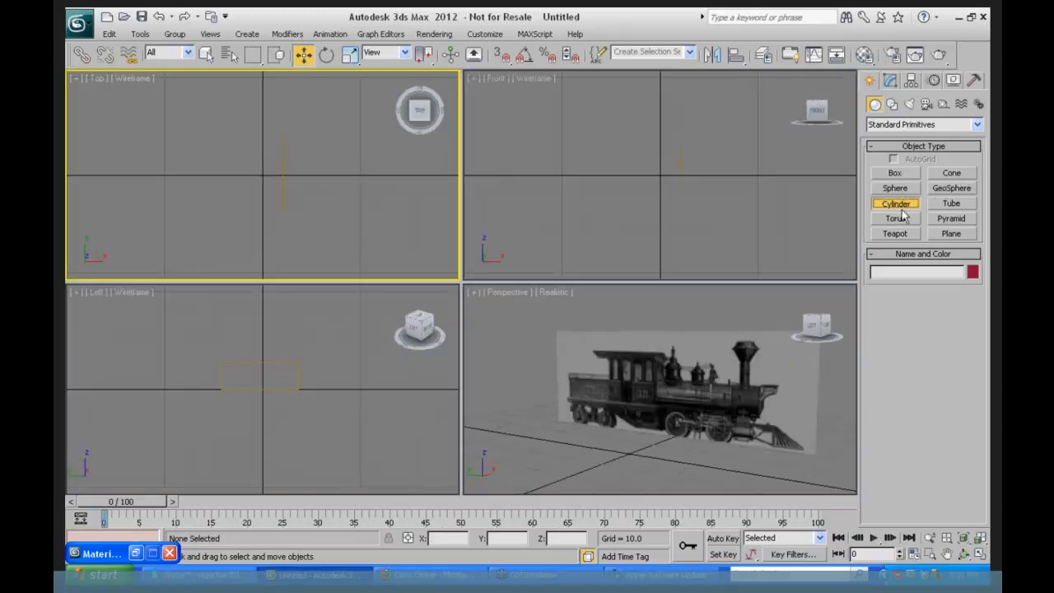
pyautogui.moveTo(256, 170); pyautogui.dragTo(259, 176)
pyautogui.rightClick(272, 181)
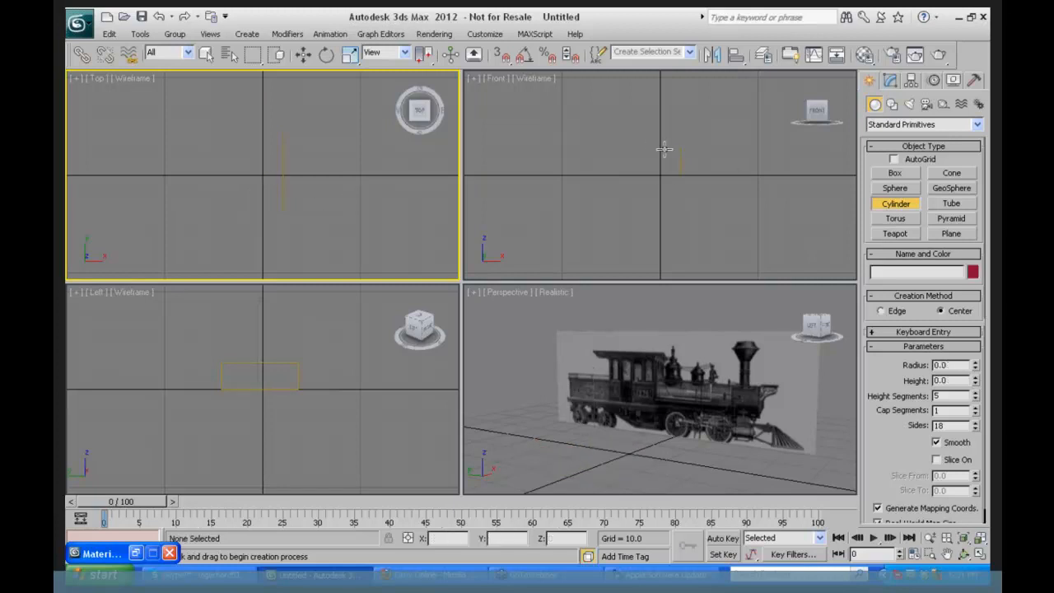
# - Create a cylinder about 3.97 in radius and 17.7 high in the Front view, and shade the Left view as Realistic
pyautogui.moveTo(663, 162); pyautogui.dragTo(665, 162)
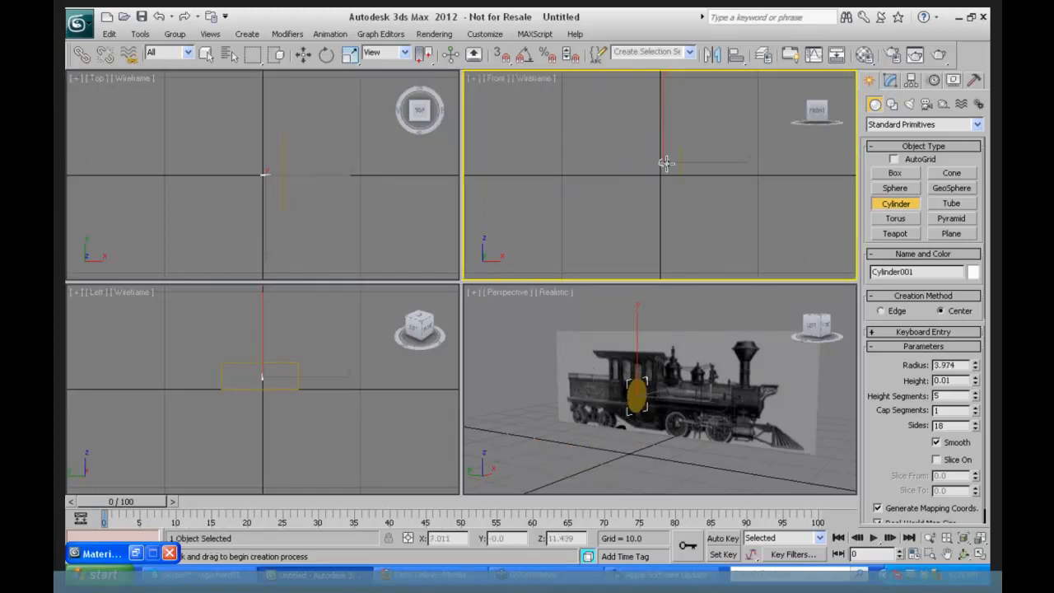
pyautogui.click(664, 151)
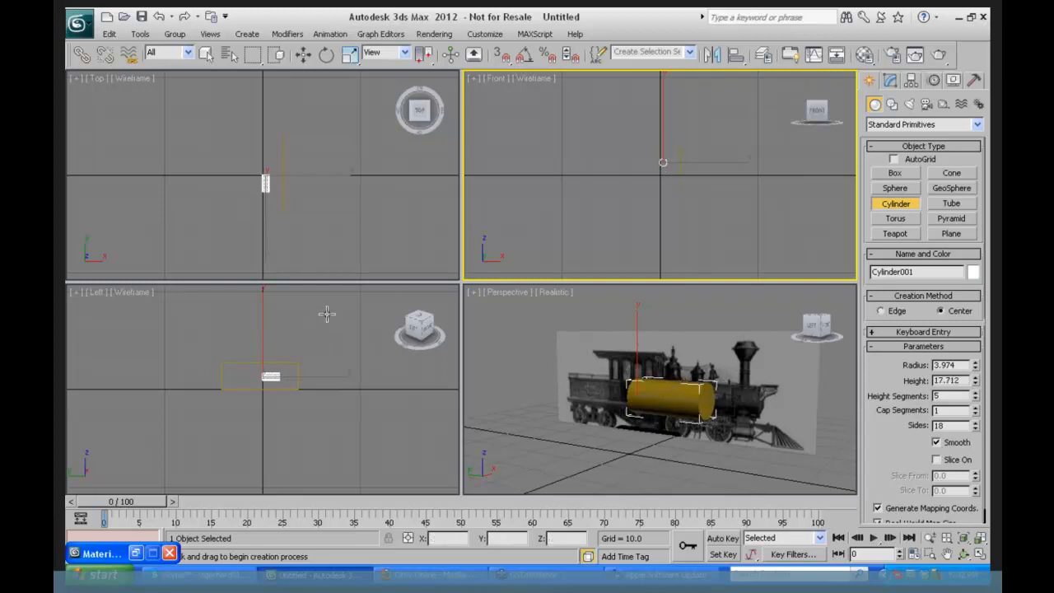
pyautogui.click(178, 311)
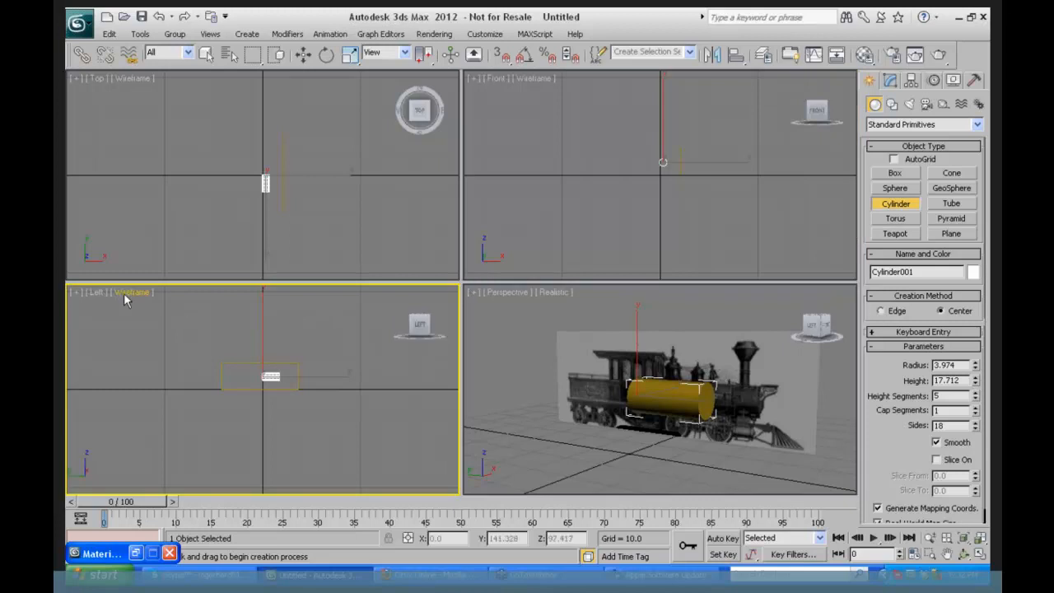
pyautogui.click(124, 292)
pyautogui.click(146, 304)
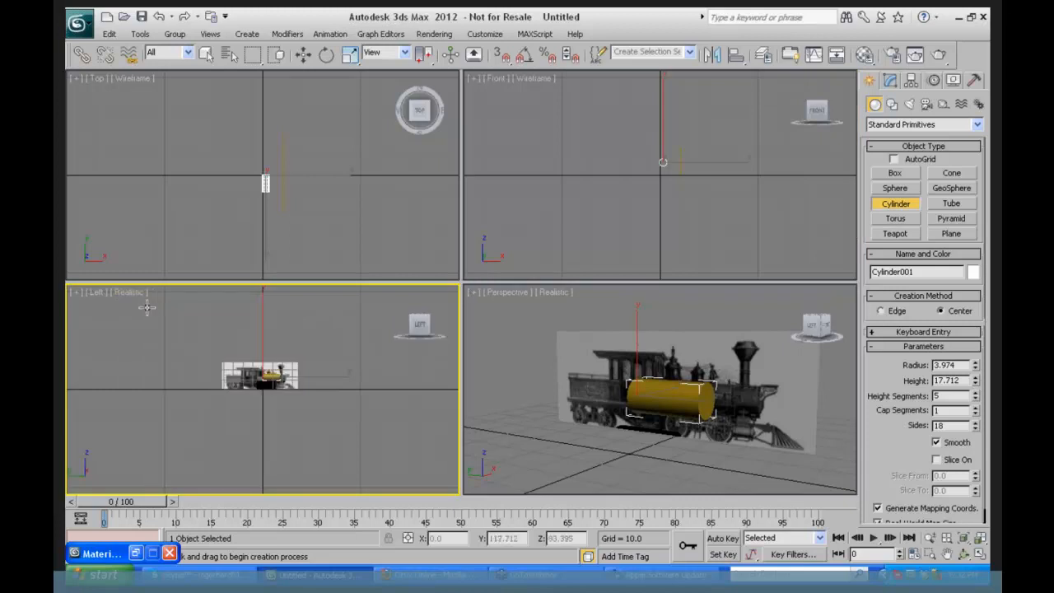
# - Move the cylinder slightly down and toward the front of the locomotive to line up with the reference boiler
pyautogui.click(928, 536)
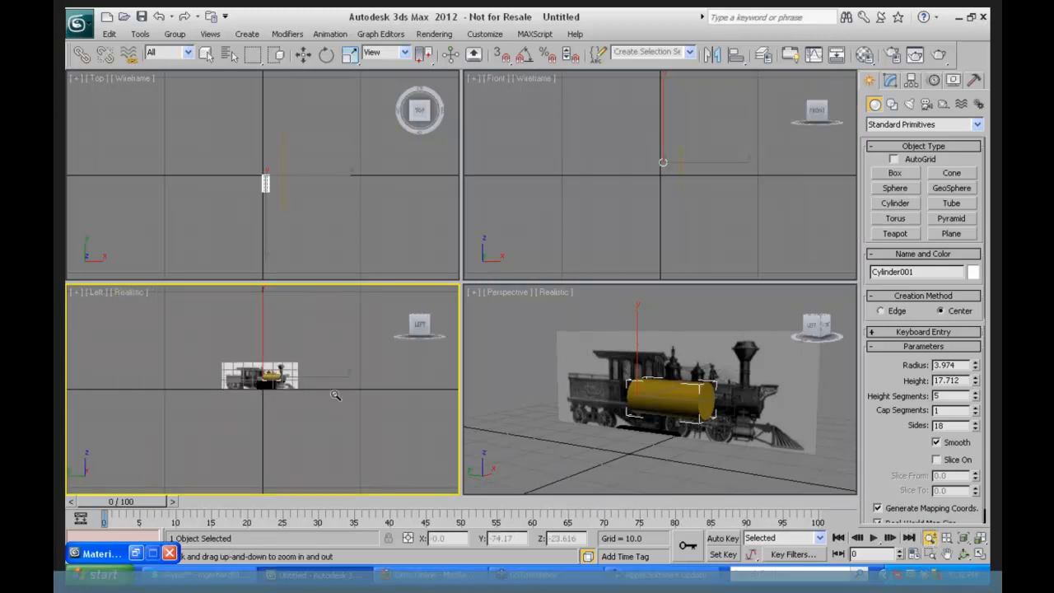
pyautogui.moveTo(253, 384); pyautogui.dragTo(320, 280)
pyautogui.click(302, 54)
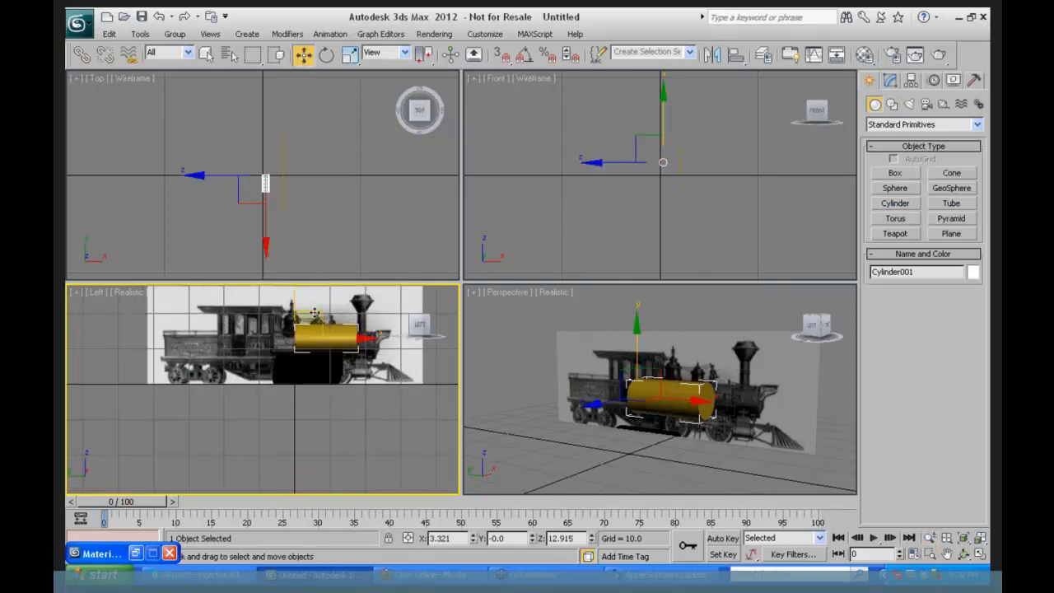
pyautogui.moveTo(294, 296); pyautogui.dragTo(294, 304)
pyautogui.moveTo(349, 347); pyautogui.dragTo(367, 347)
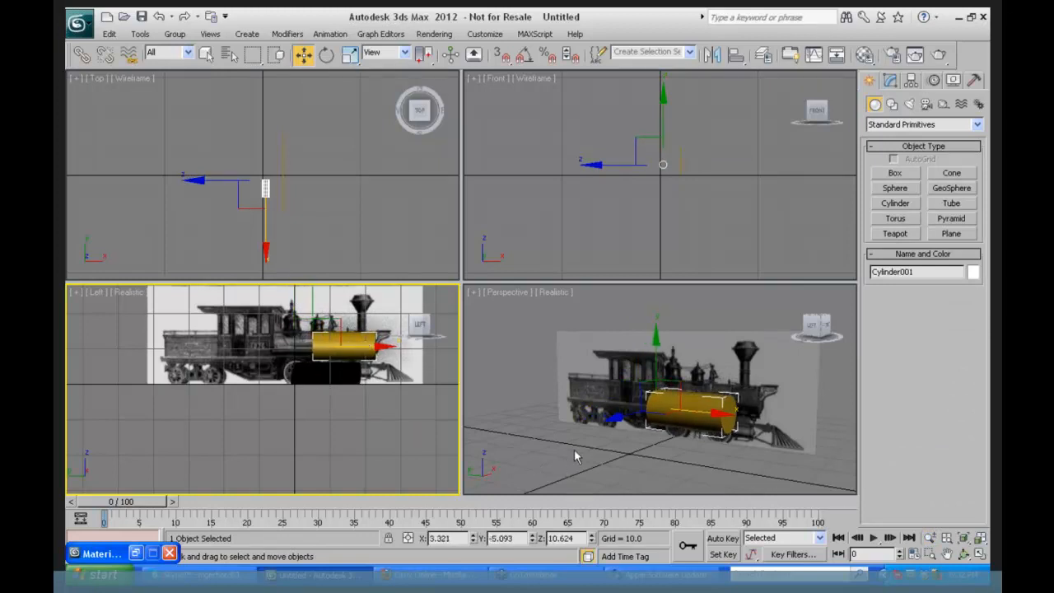
# - Lengthen the boiler cylinder to a height of about 28 and shift it back toward the cab
pyautogui.click(890, 80)
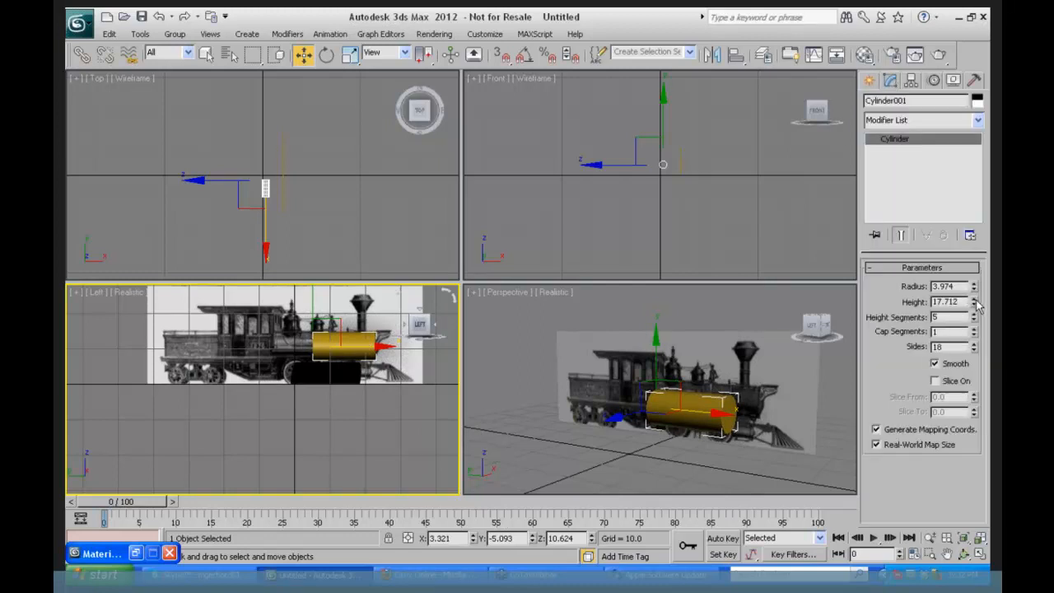
pyautogui.moveTo(976, 303); pyautogui.dragTo(975, 288)
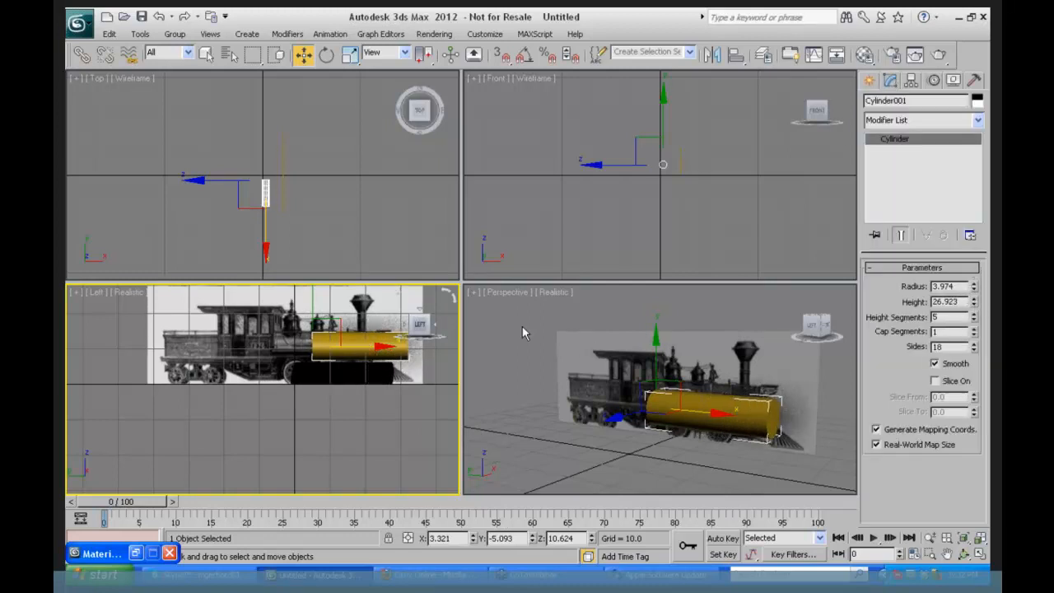
pyautogui.moveTo(362, 345); pyautogui.dragTo(325, 345)
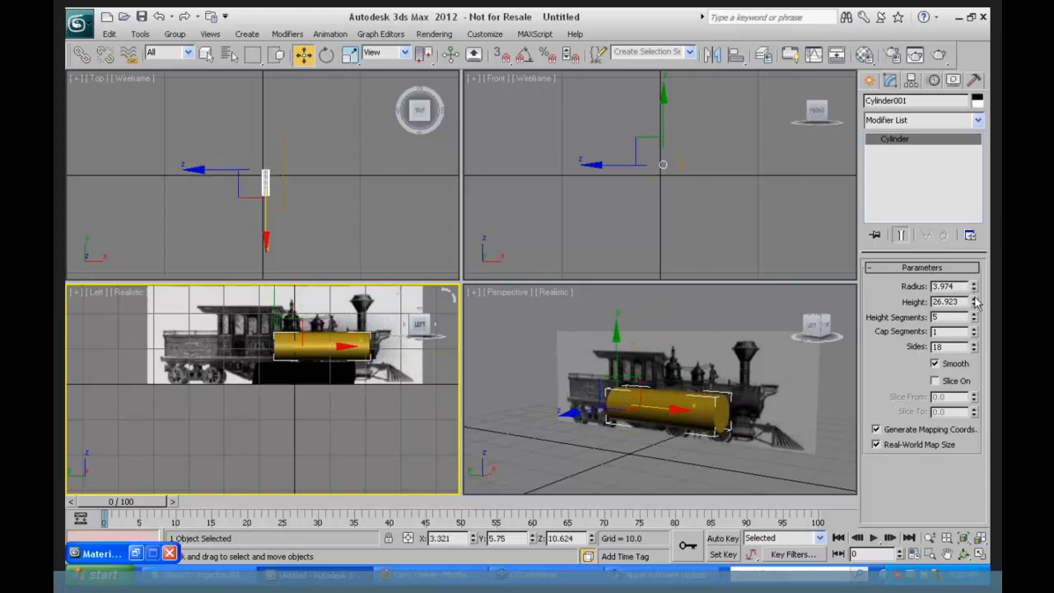
pyautogui.moveTo(977, 305); pyautogui.dragTo(973, 295)
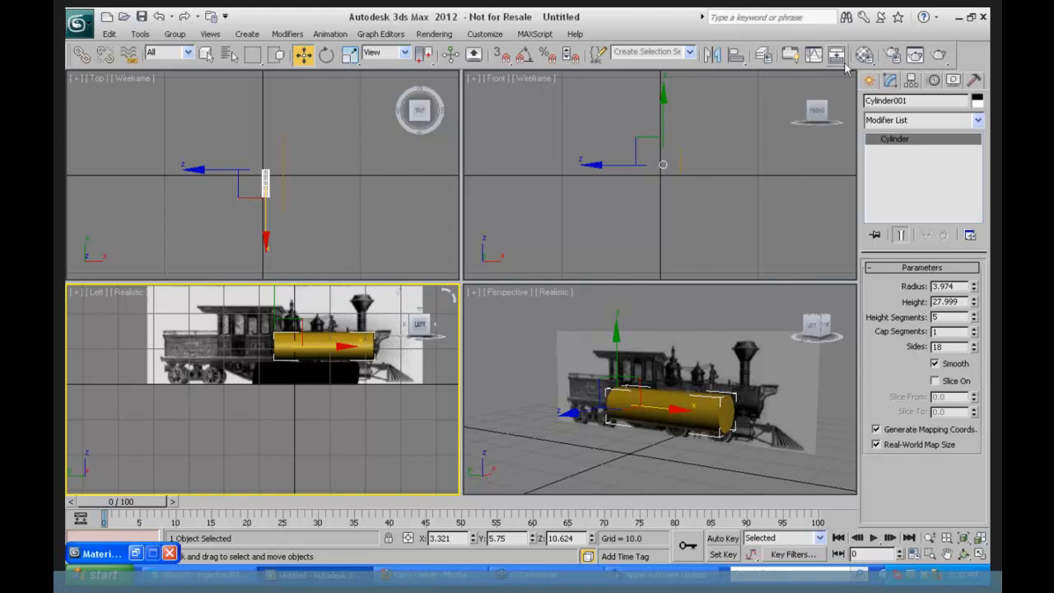
# - Create a sphere about 3.99 in radius on the front end cap of the boiler cylinder using AutoGrid
pyautogui.click(870, 81)
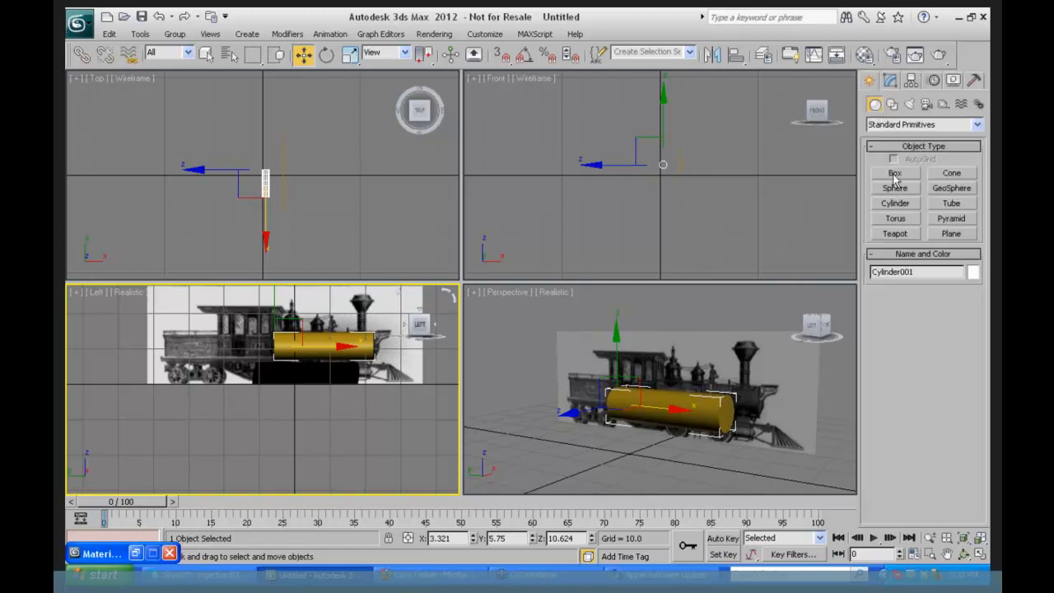
pyautogui.click(900, 189)
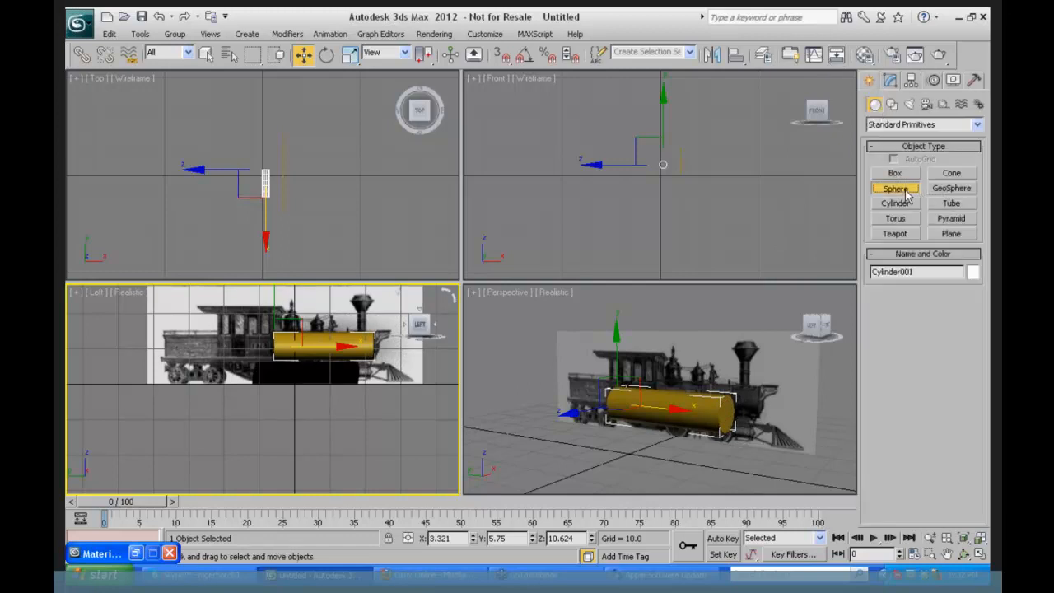
pyautogui.click(893, 160)
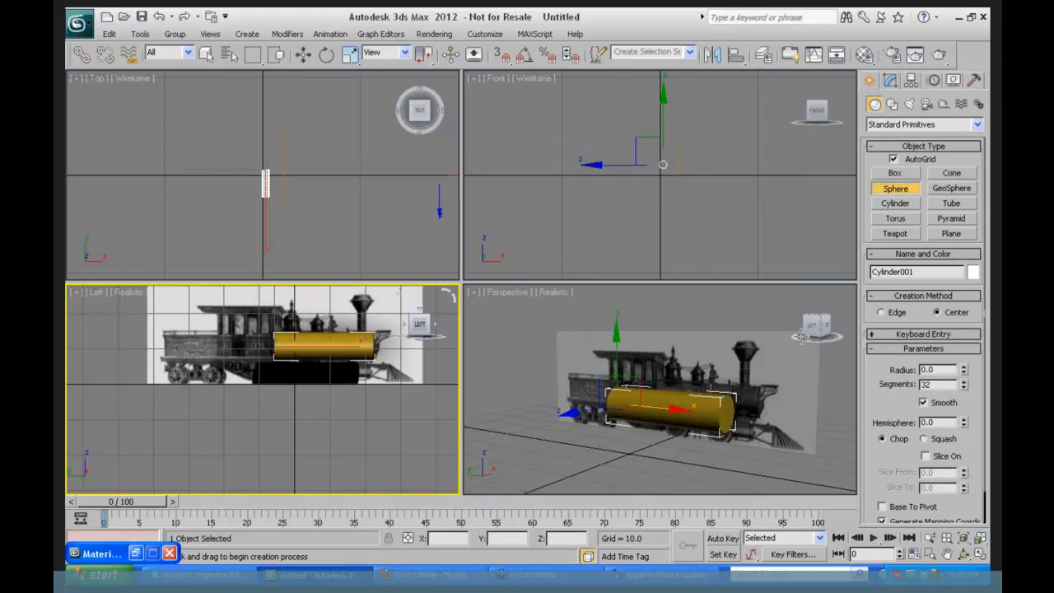
pyautogui.click(757, 331)
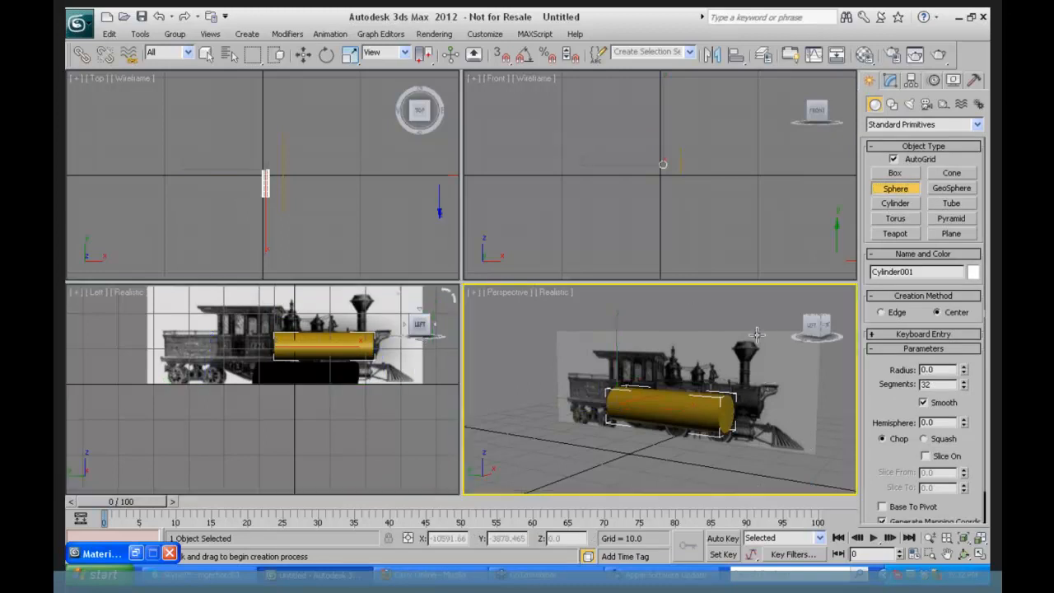
pyautogui.click(931, 539)
pyautogui.moveTo(805, 487); pyautogui.dragTo(792, 487)
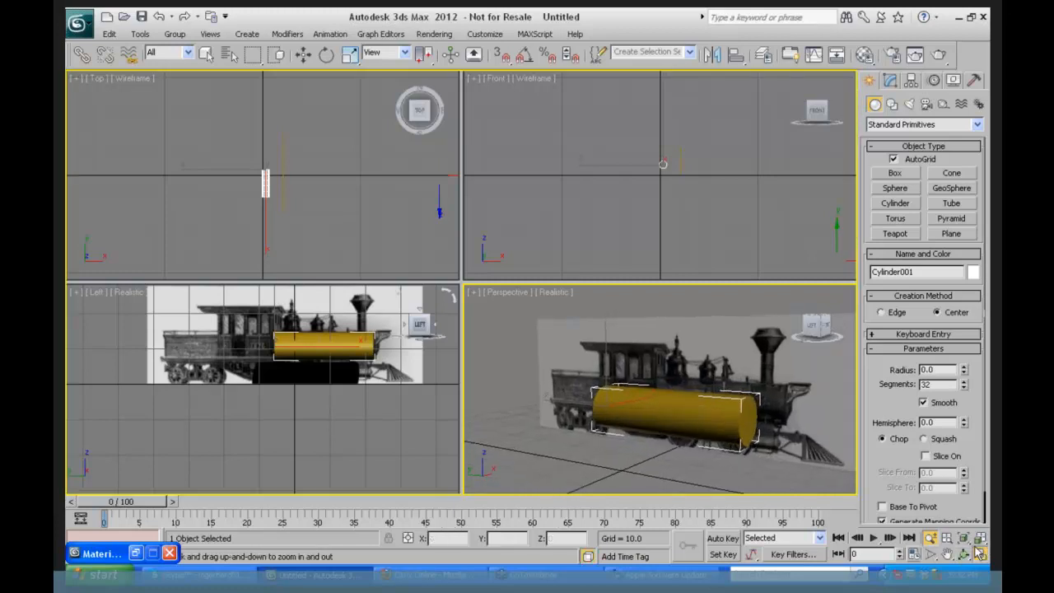
pyautogui.hotkey('alt', 'w')
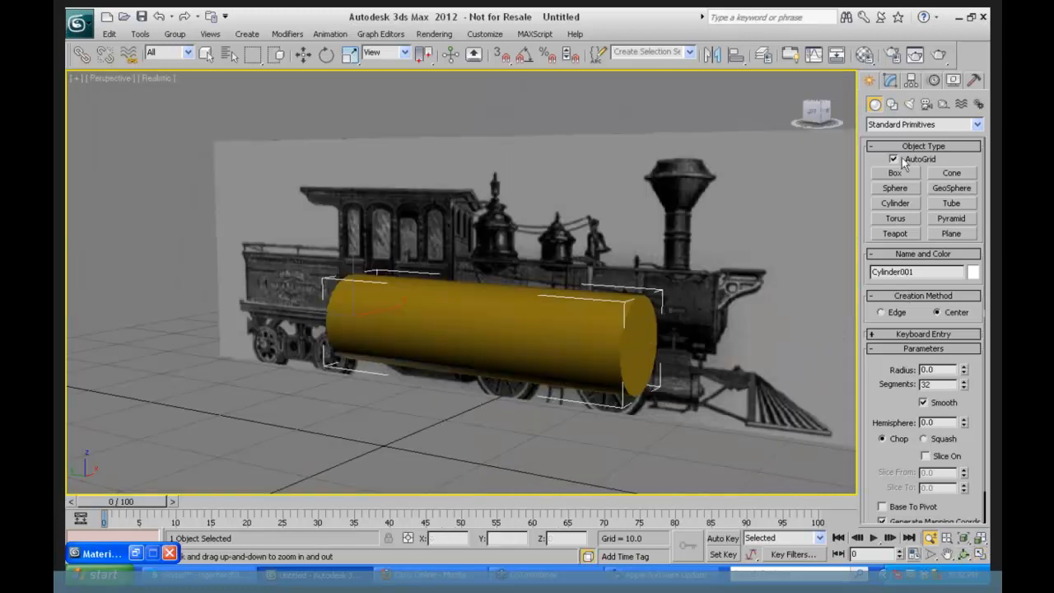
pyautogui.rightClick(641, 341)
pyautogui.moveTo(642, 346); pyautogui.dragTo(646, 294)
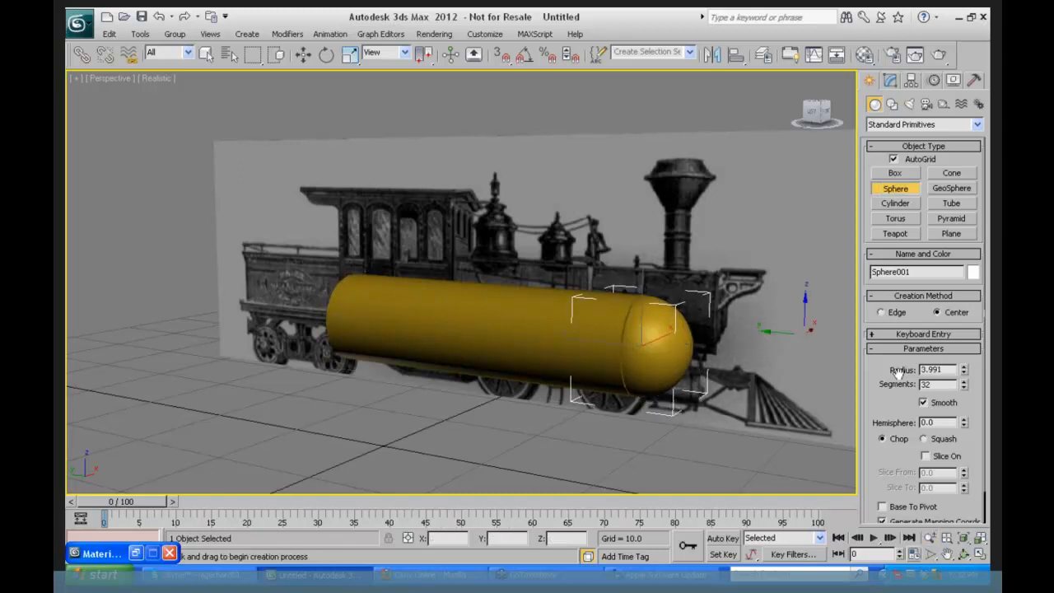
# - Set the sphere's Hemisphere value to 0.625 and move it back against the cylinder's front end
pyautogui.scroll(-2, 890, 397)
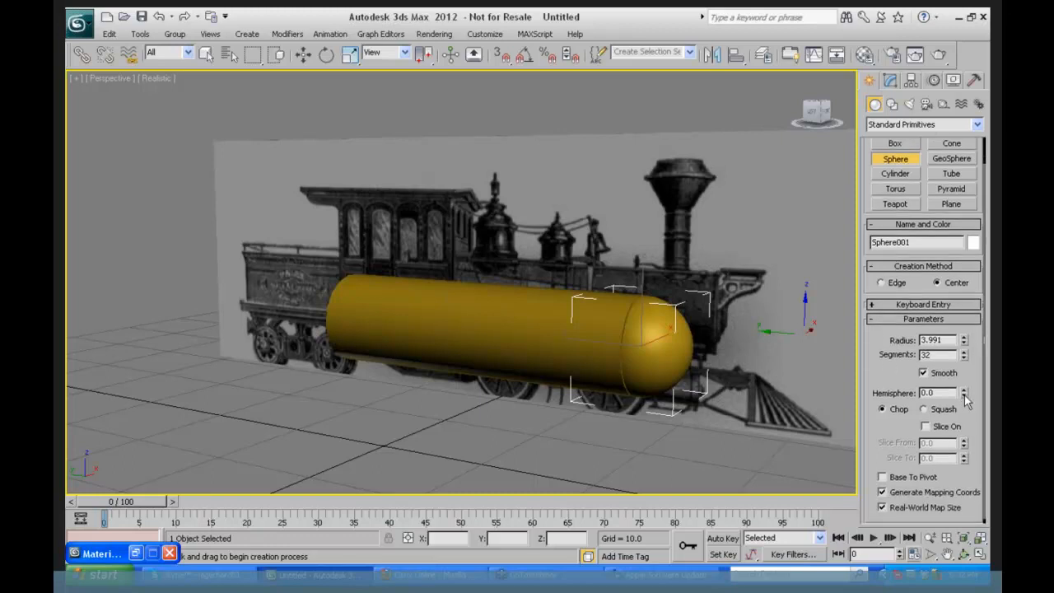
pyautogui.moveTo(965, 399); pyautogui.dragTo(959, 298)
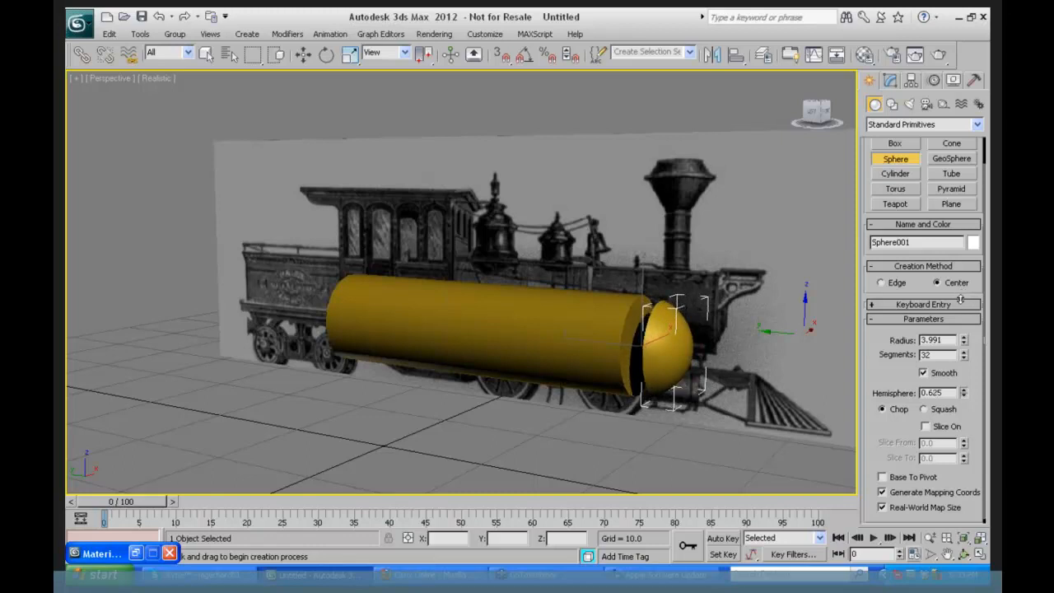
pyautogui.click(304, 55)
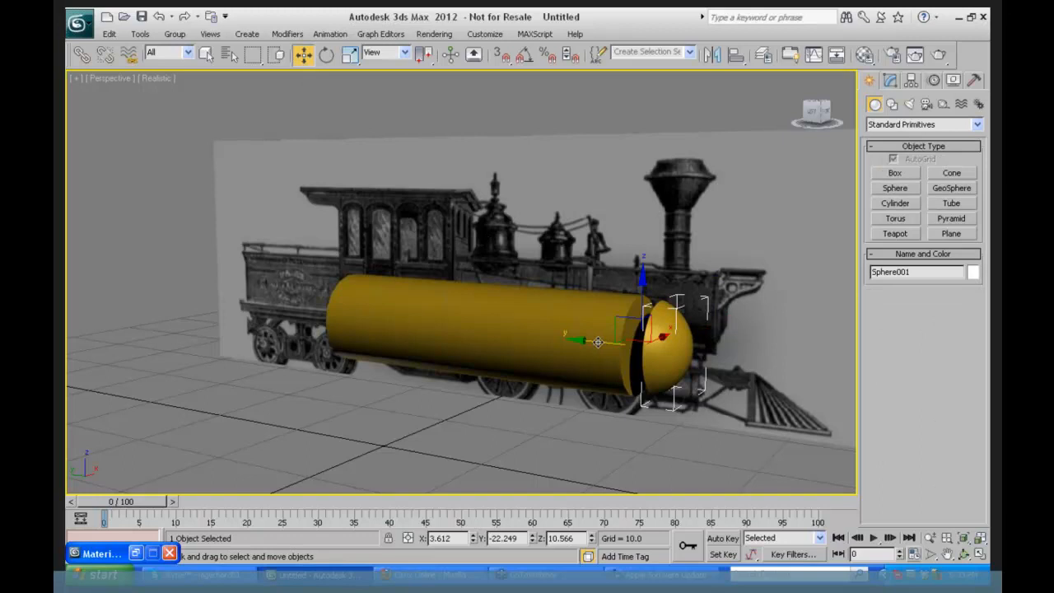
pyautogui.moveTo(598, 342); pyautogui.dragTo(580, 338)
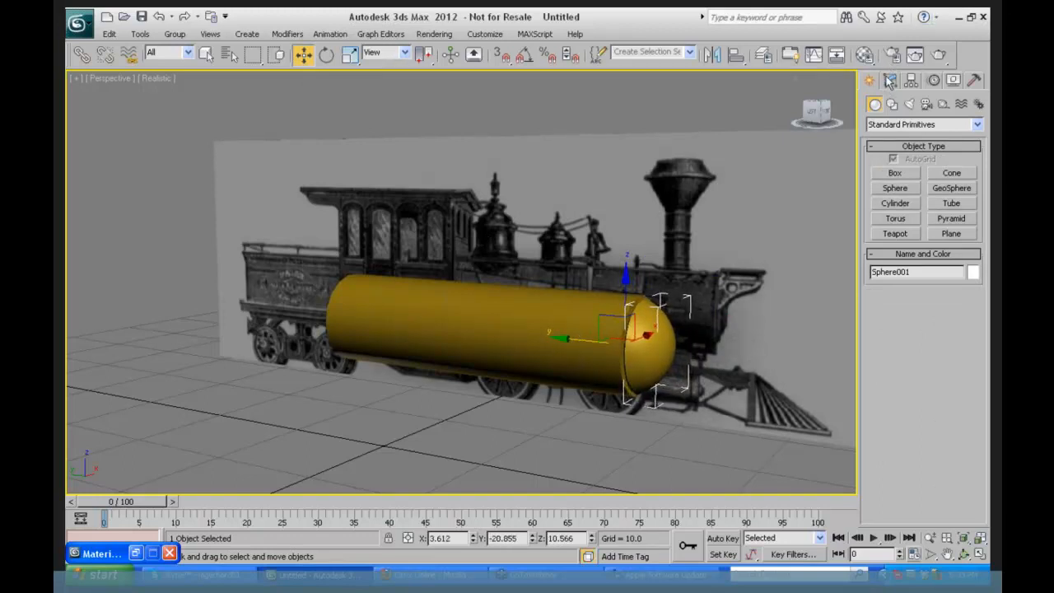
# - Set the sphere cap's radius to 4.31 and slide it back to close the gap with the boiler cylinder
pyautogui.click(889, 79)
pyautogui.moveTo(961, 285); pyautogui.dragTo(961, 280)
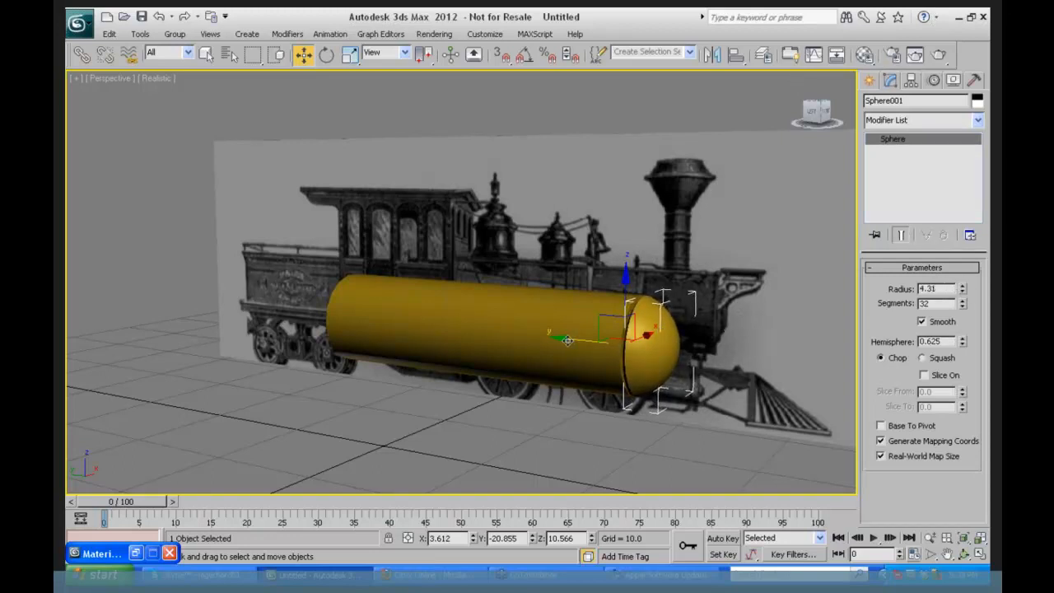
pyautogui.moveTo(567, 340); pyautogui.dragTo(559, 337)
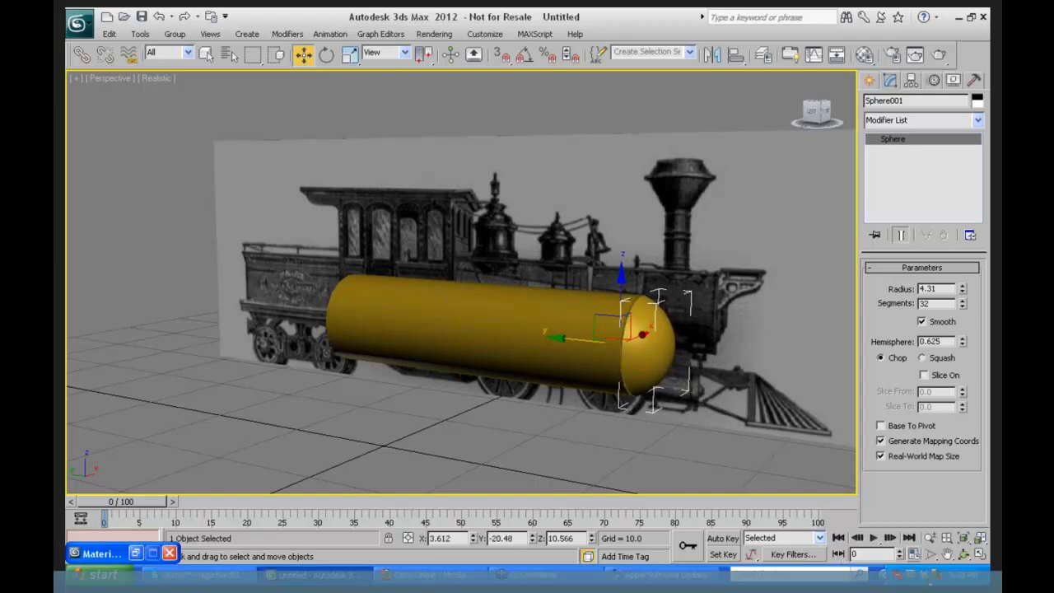
# - Create an upright cylinder about 3.97 in radius and 19.9 high beside the boiler's front end in the Top view
pyautogui.click(978, 554)
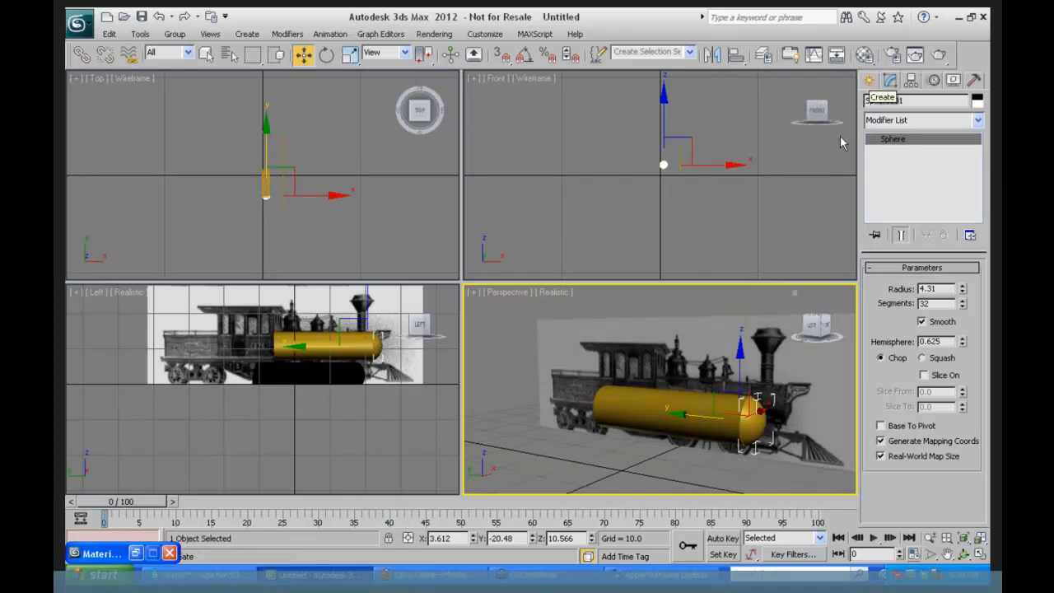
pyautogui.rightClick(327, 140)
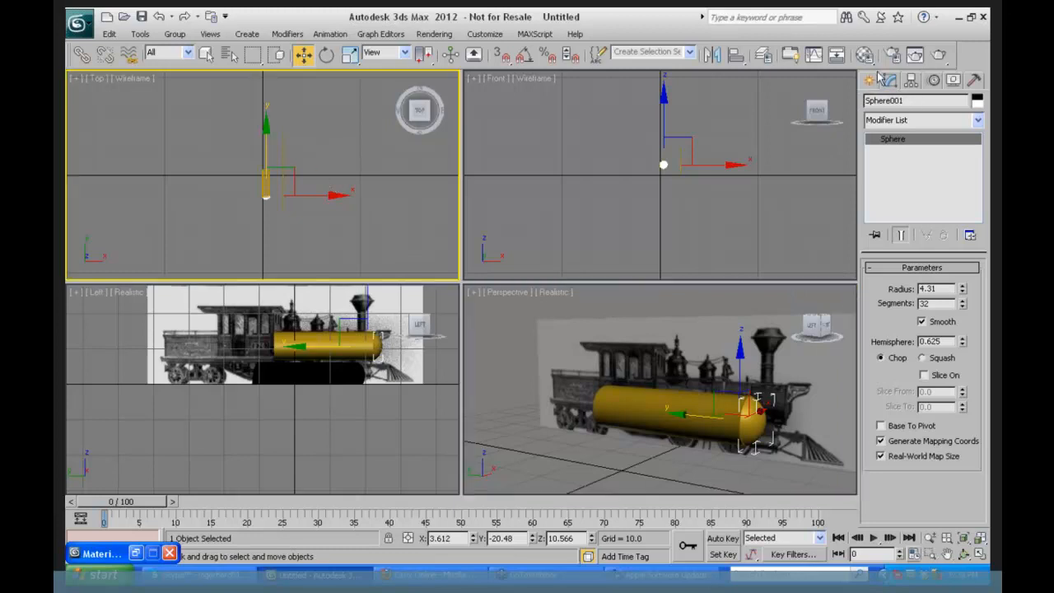
pyautogui.click(872, 78)
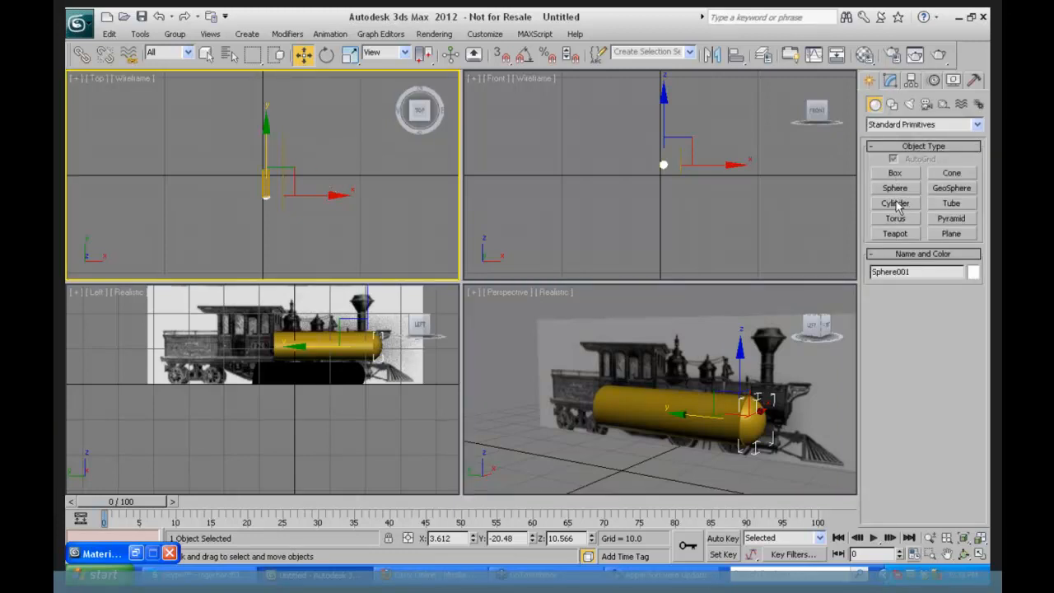
pyautogui.click(892, 204)
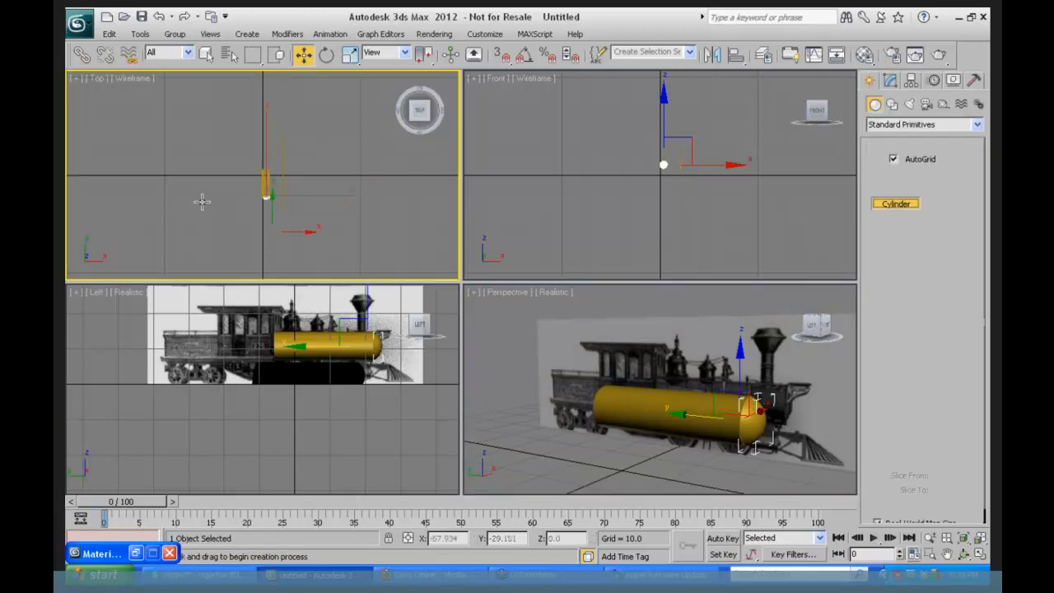
pyautogui.click(248, 201)
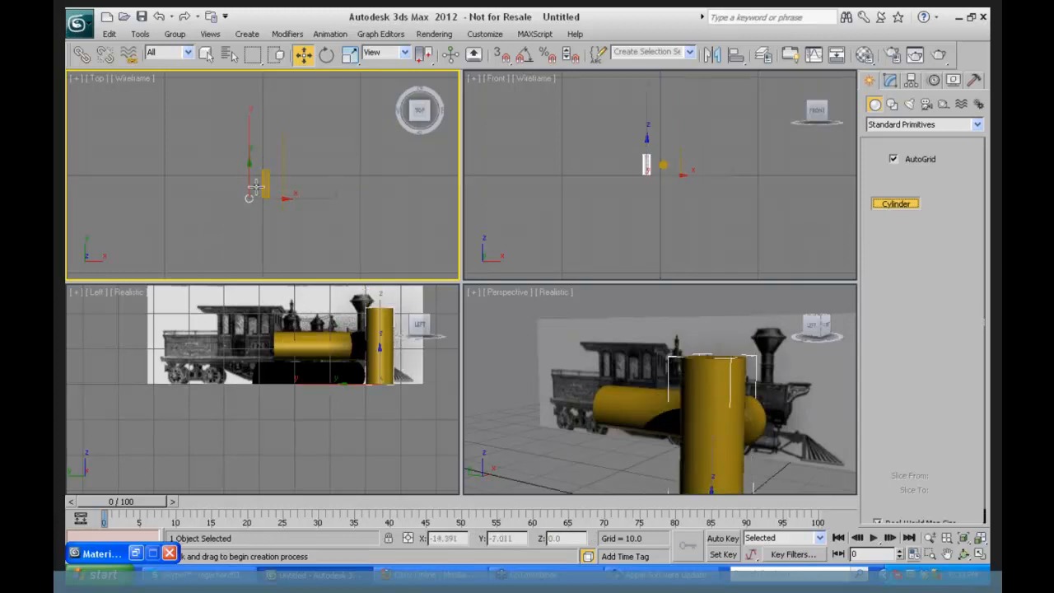
pyautogui.click(250, 189)
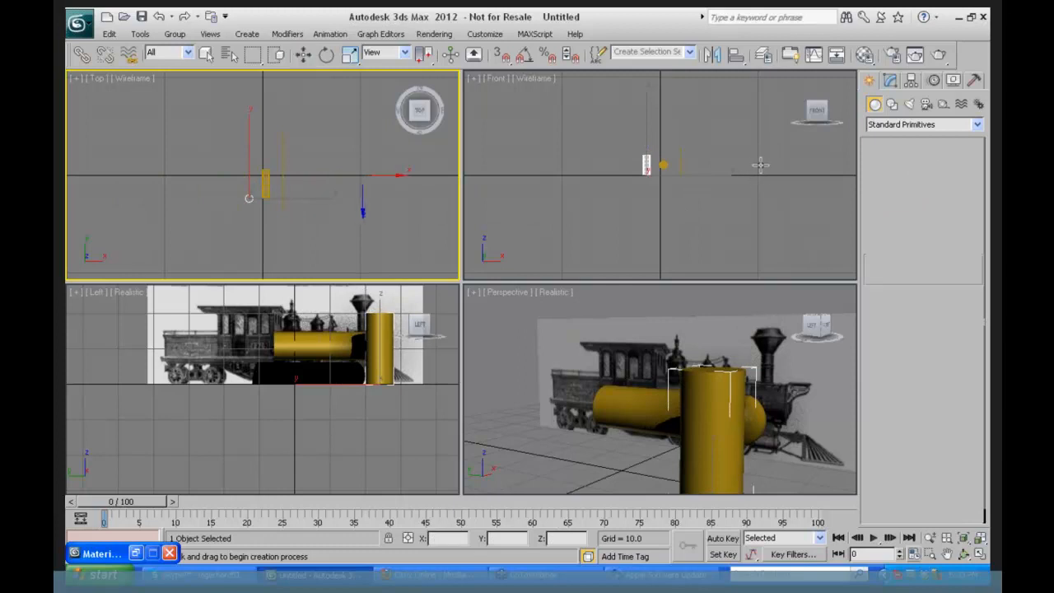
# - Resize the upright cylinder to radius 1.828 and height 12.753, and raise it to about Z 11.03 at boiler level
pyautogui.click(889, 80)
pyautogui.press('w')
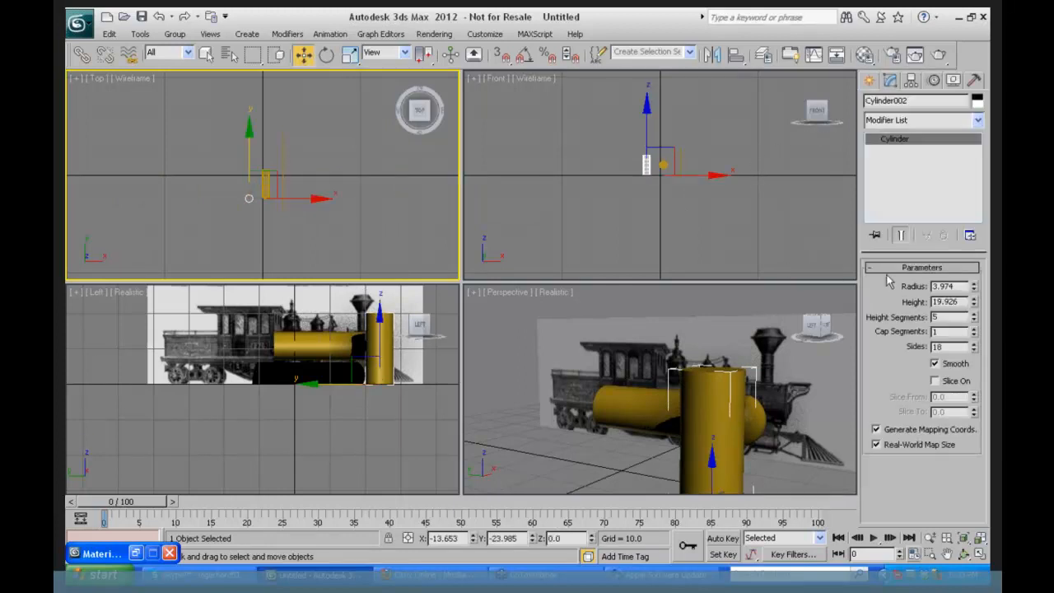
pyautogui.rightClick(242, 149)
pyautogui.moveTo(973, 286); pyautogui.dragTo(974, 337)
pyautogui.click(381, 324)
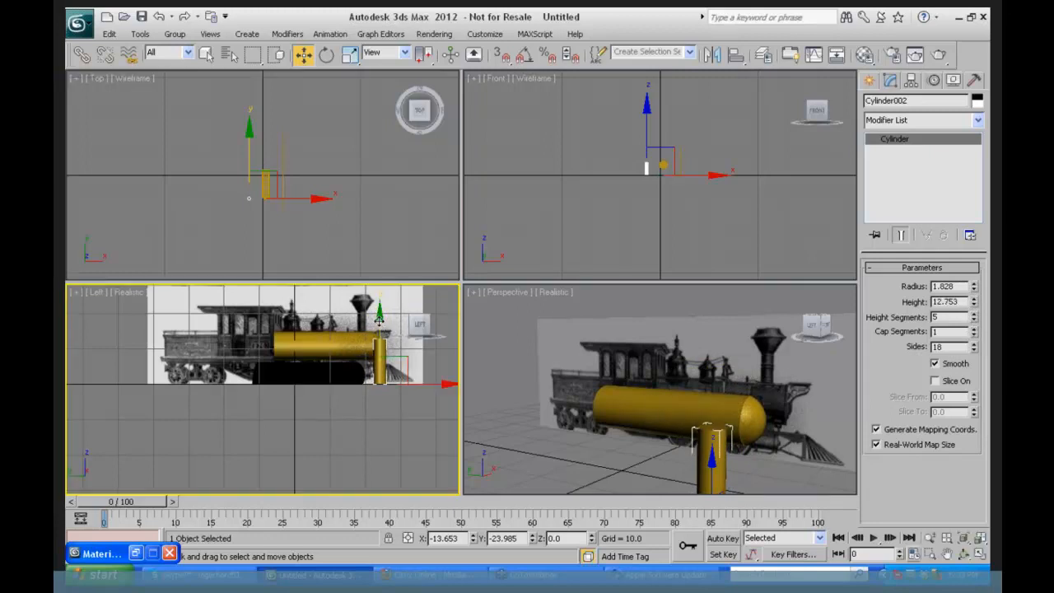
pyautogui.moveTo(381, 323); pyautogui.dragTo(378, 282)
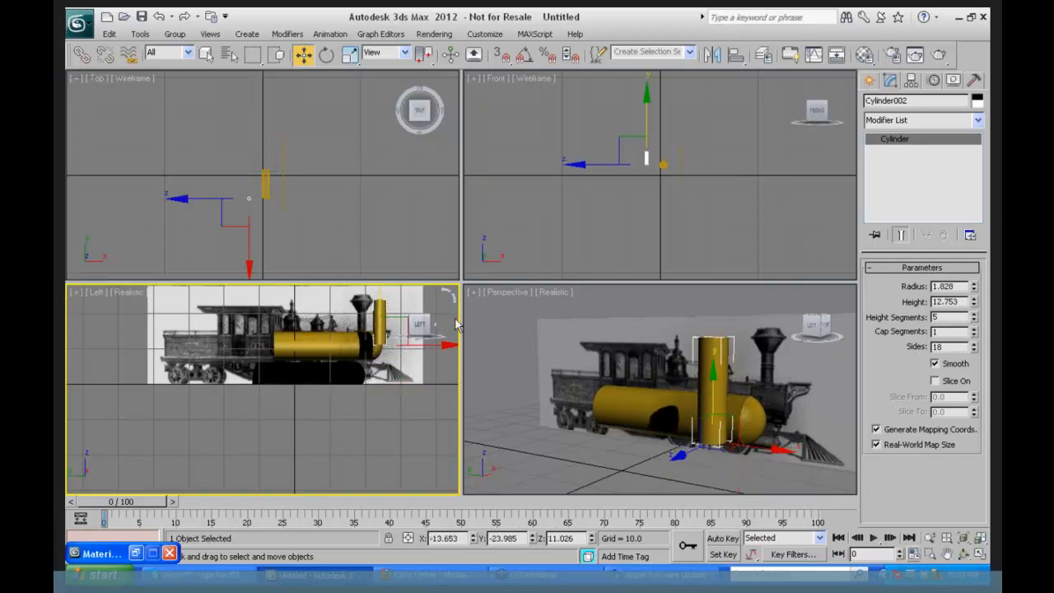
pyautogui.click(736, 56)
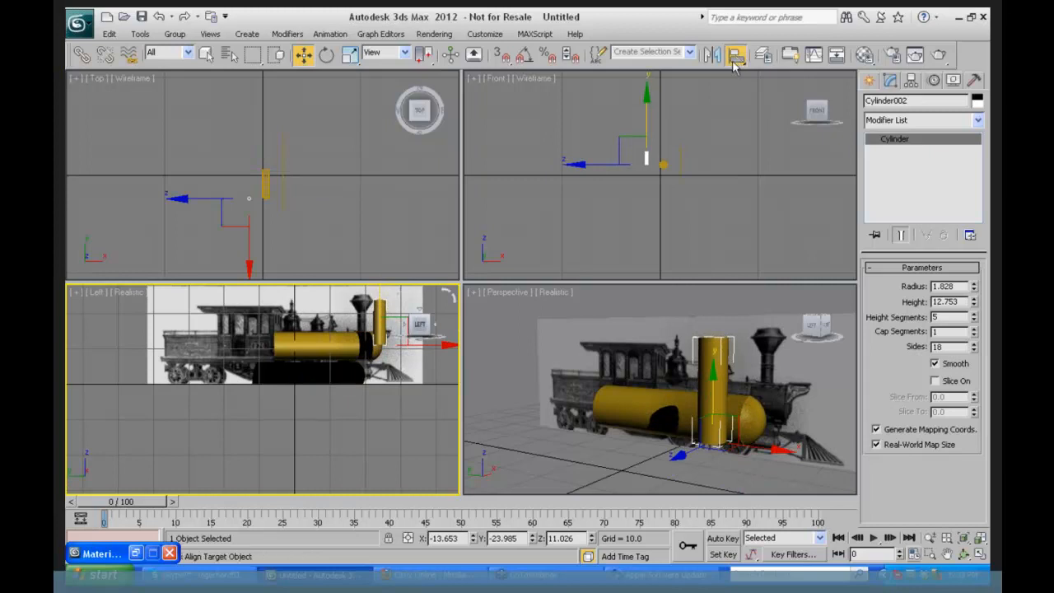
pyautogui.click(636, 401)
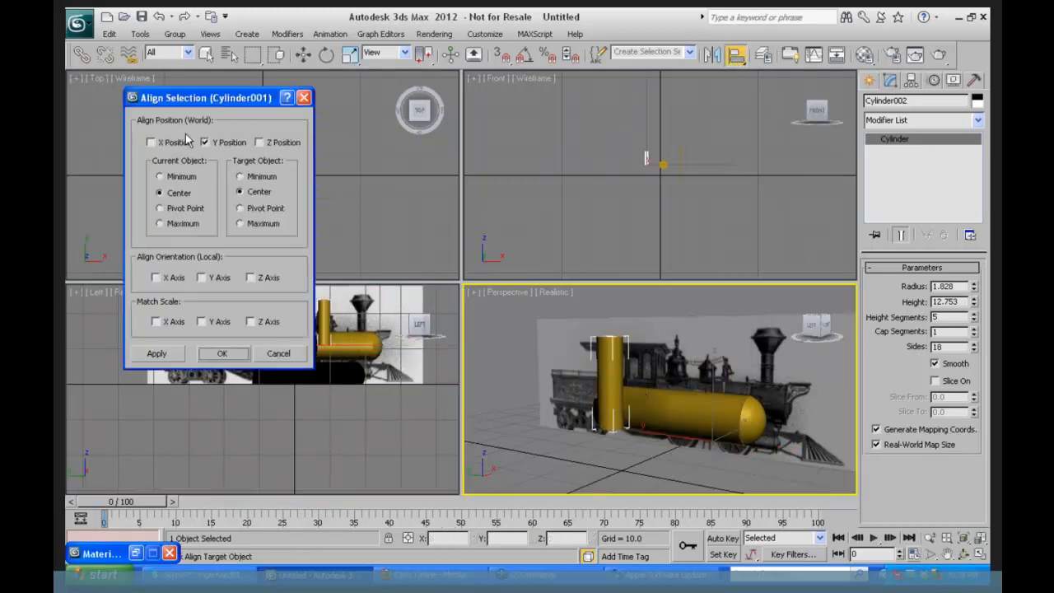
pyautogui.click(151, 143)
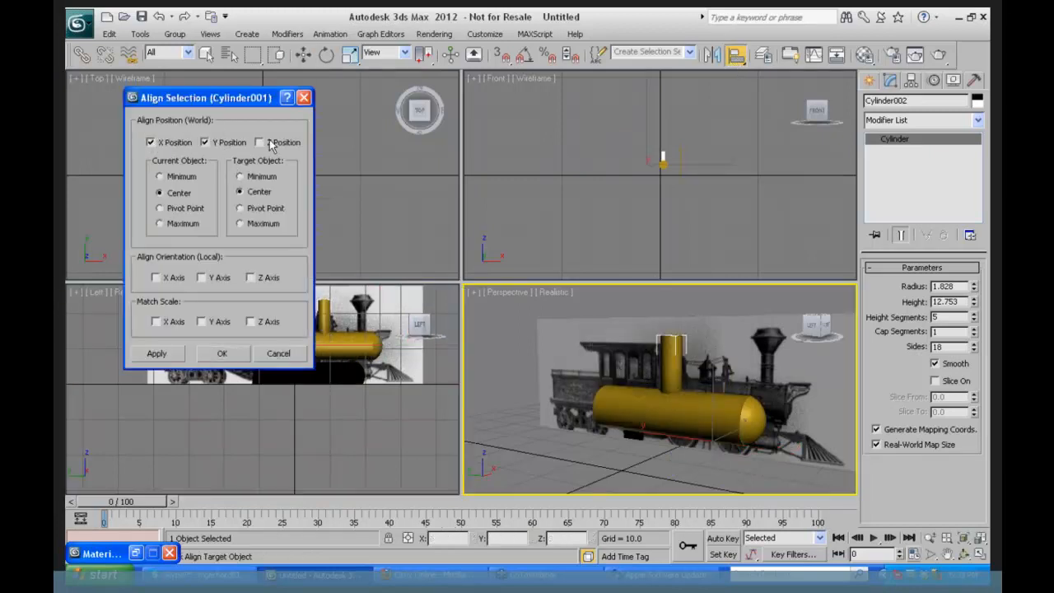
pyautogui.click(304, 97)
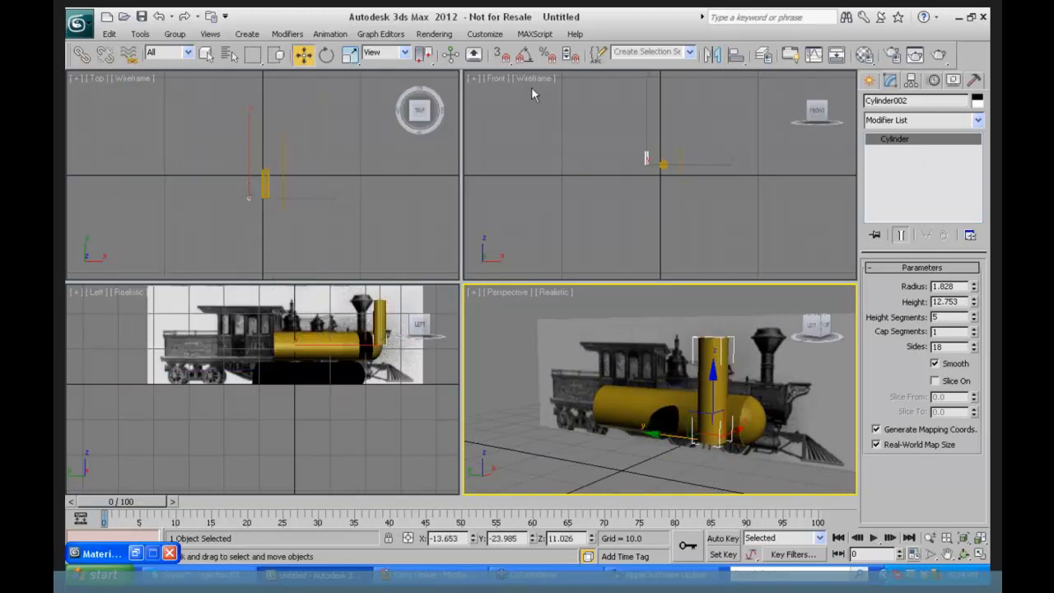
# - Align the upright cylinder to the boiler cylinder's centre in X and Y, and slide it forward to about Y -18.82 over the smokestack
pyautogui.click(736, 54)
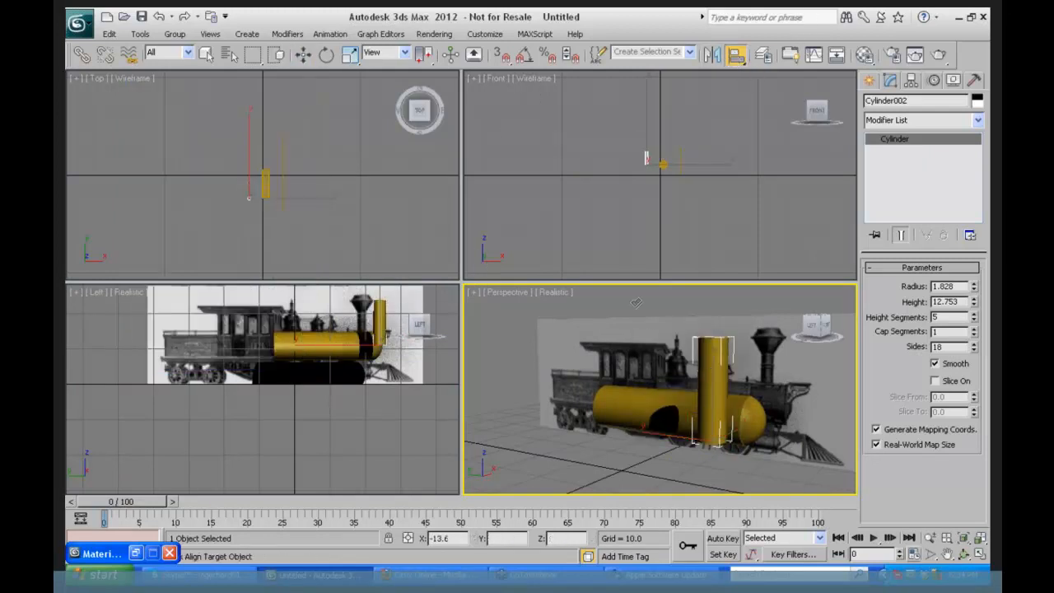
pyautogui.click(651, 404)
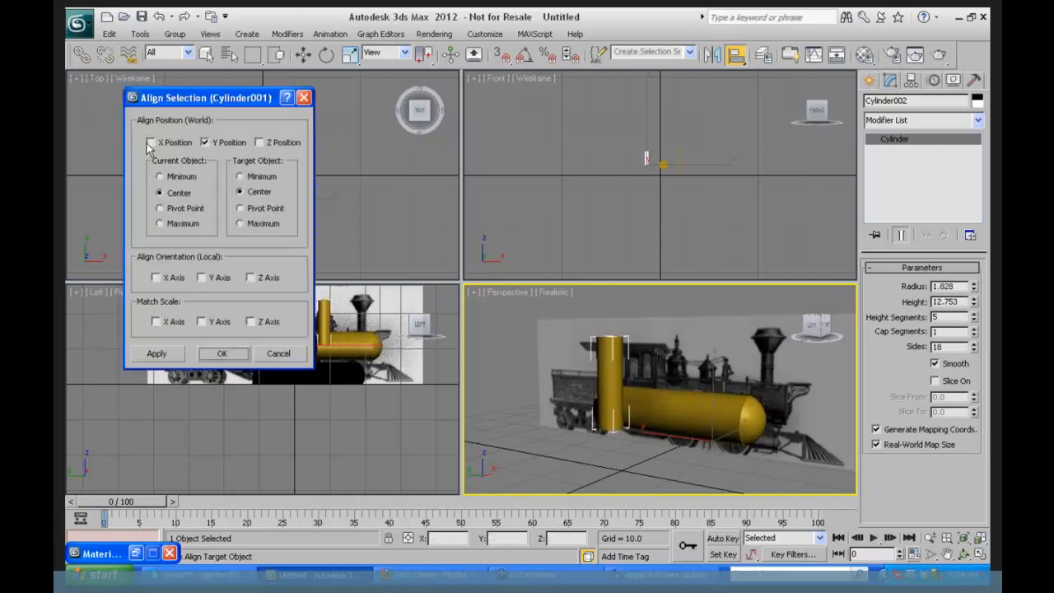
pyautogui.click(151, 143)
pyautogui.click(222, 354)
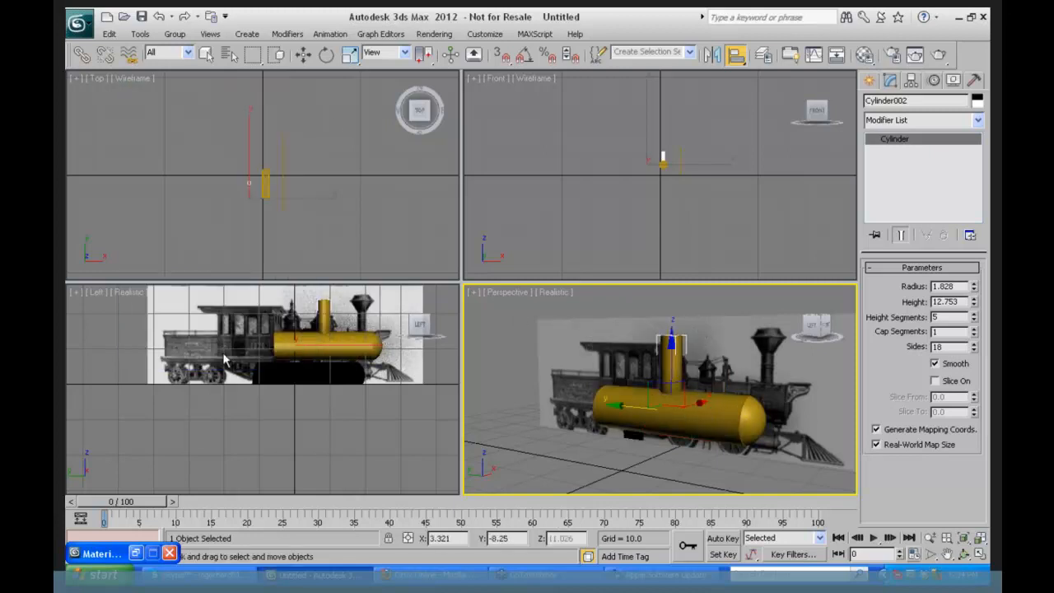
pyautogui.moveTo(638, 409); pyautogui.dragTo(689, 411)
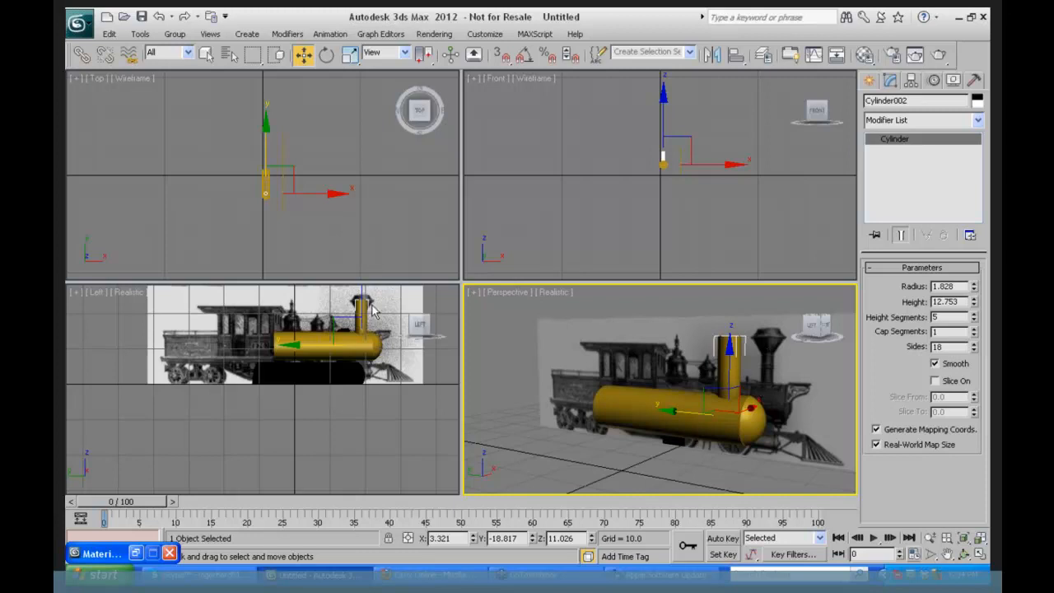
# - Fit the upright cylinder to the reference smokestack's stem with a height of 9.565 and a radius of 1.225
pyautogui.click(928, 537)
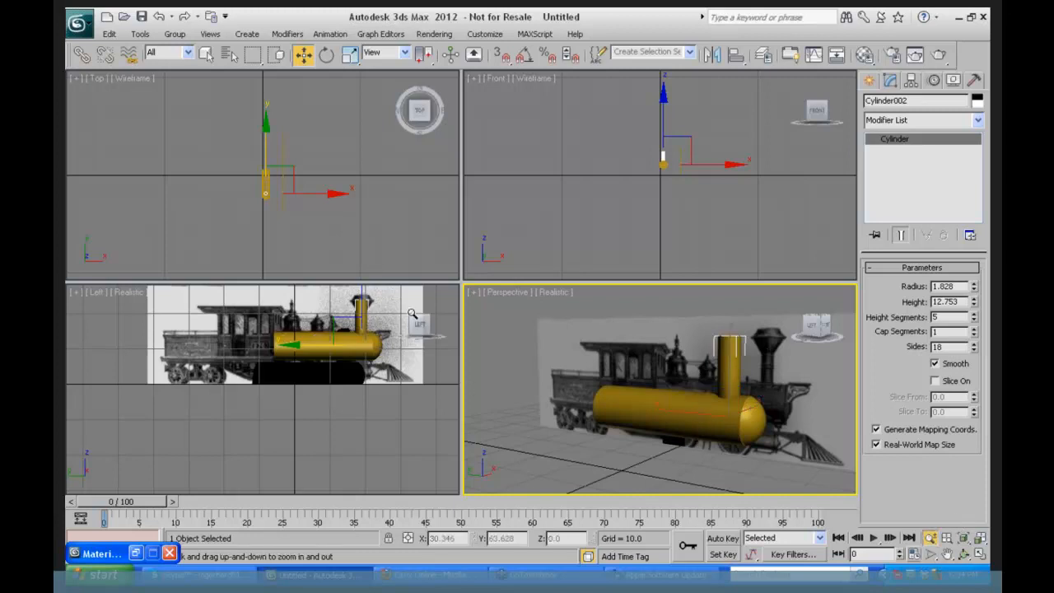
pyautogui.moveTo(371, 334); pyautogui.dragTo(376, 300)
pyautogui.moveTo(376, 301); pyautogui.dragTo(365, 351, button='middle')
pyautogui.moveTo(365, 351); pyautogui.dragTo(380, 332)
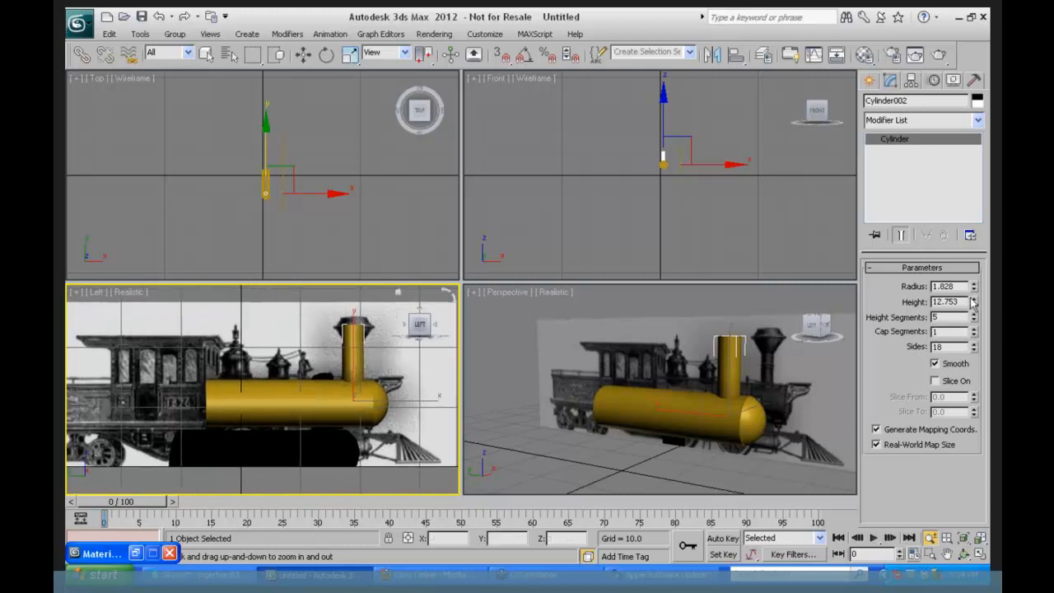
pyautogui.moveTo(973, 303); pyautogui.dragTo(974, 323)
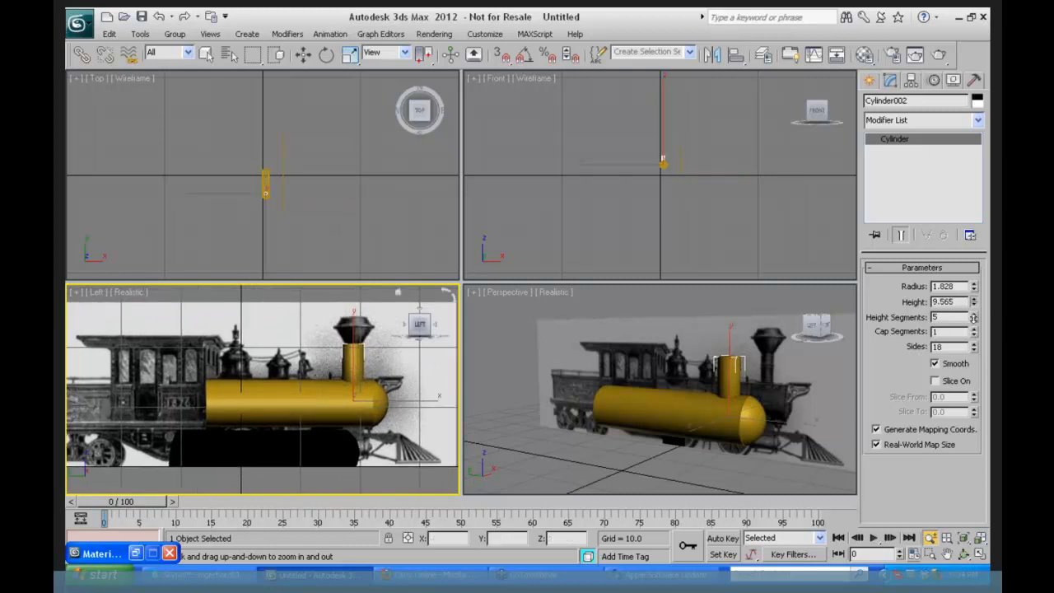
pyautogui.moveTo(973, 285); pyautogui.dragTo(971, 310)
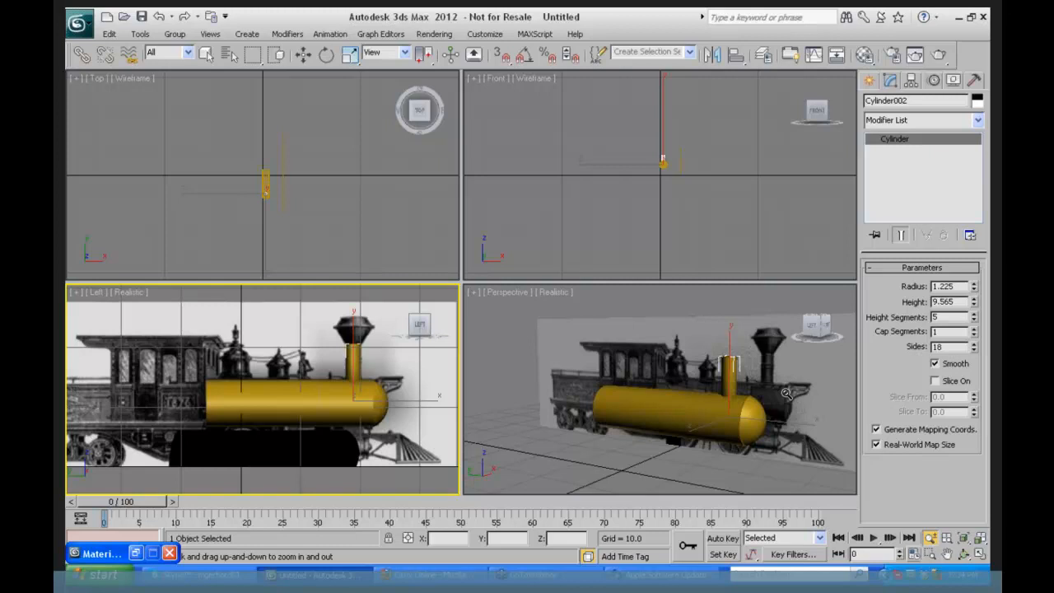
# - Duplicate the smokestack cylinder as an independent copy directly above the original, at about Z 20.96
pyautogui.click(871, 81)
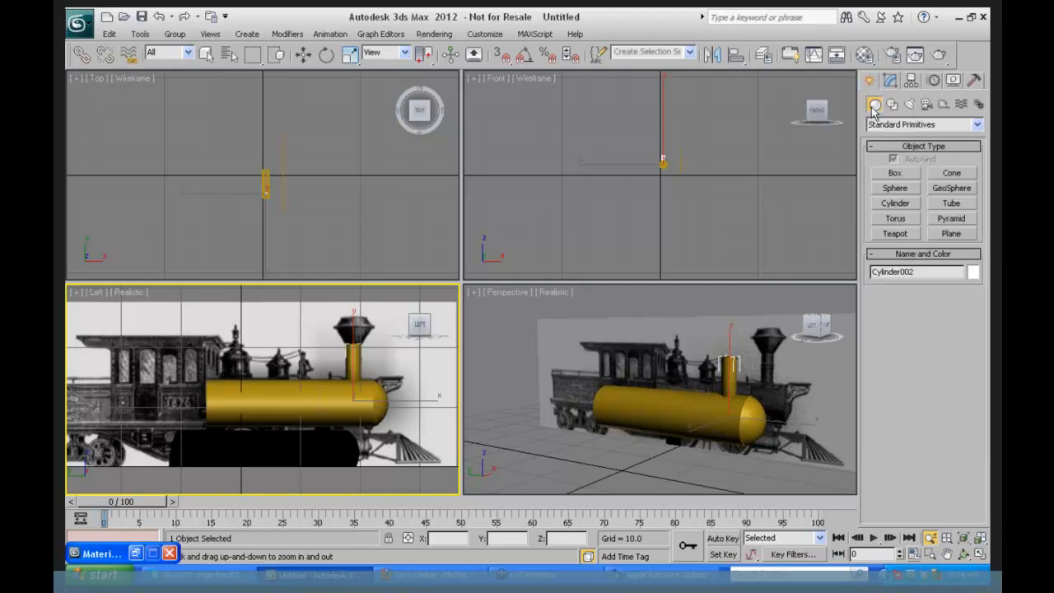
pyautogui.click(303, 55)
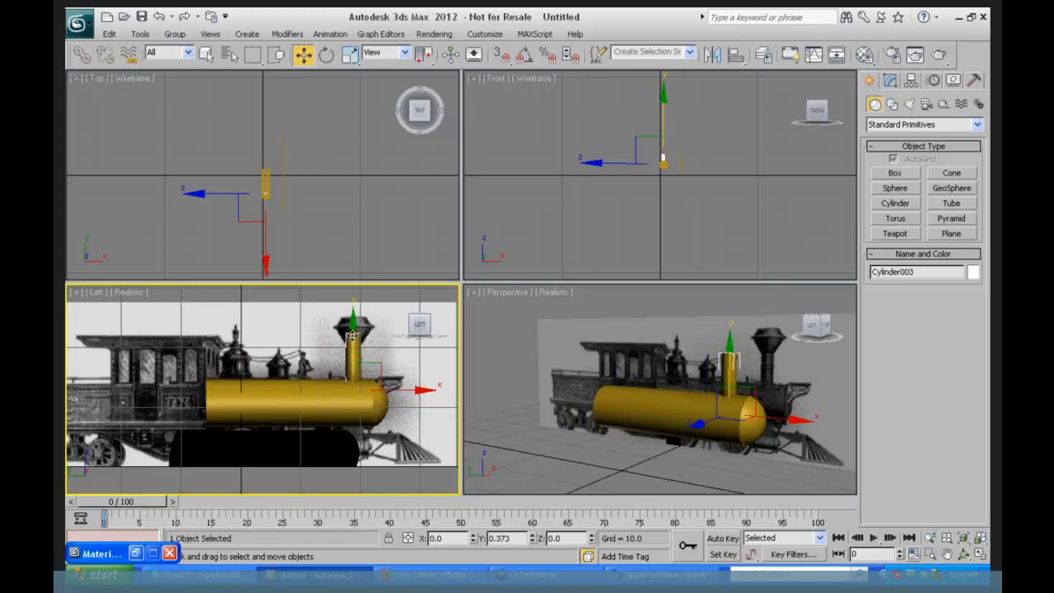
pyautogui.moveTo(351, 355)
pyautogui.keyDown('shift'); pyautogui.mouseDown()
pyautogui.moveTo(357, 273)
pyautogui.moveTo(354, 320)
pyautogui.mouseUp(); pyautogui.keyUp('shift')
pyautogui.click(452, 249)
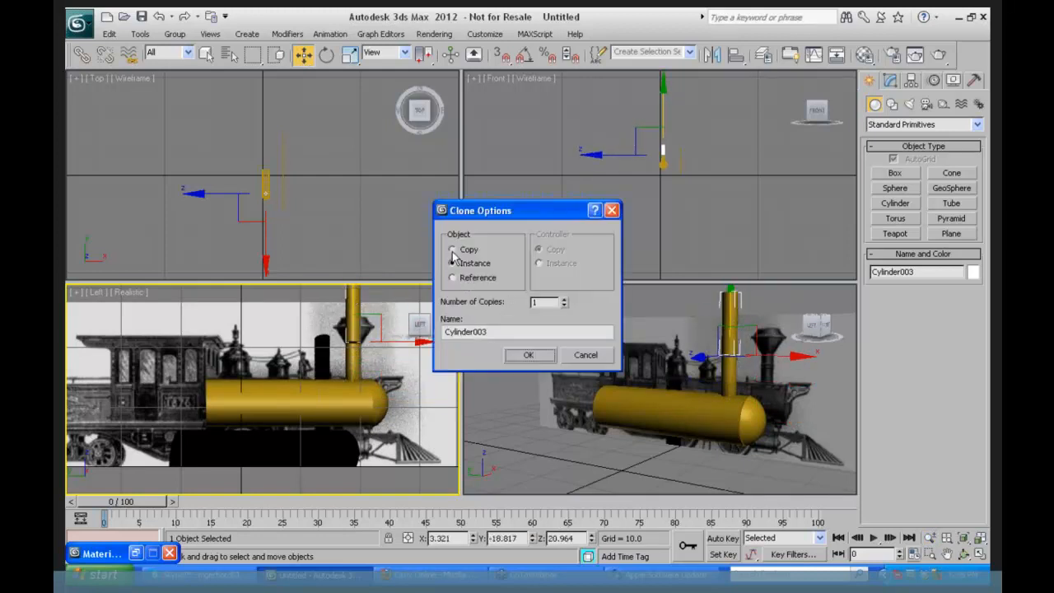
pyautogui.click(530, 355)
# - Resize the upper smokestack cylinder to height 2.684 and radius 1.237
pyautogui.click(890, 79)
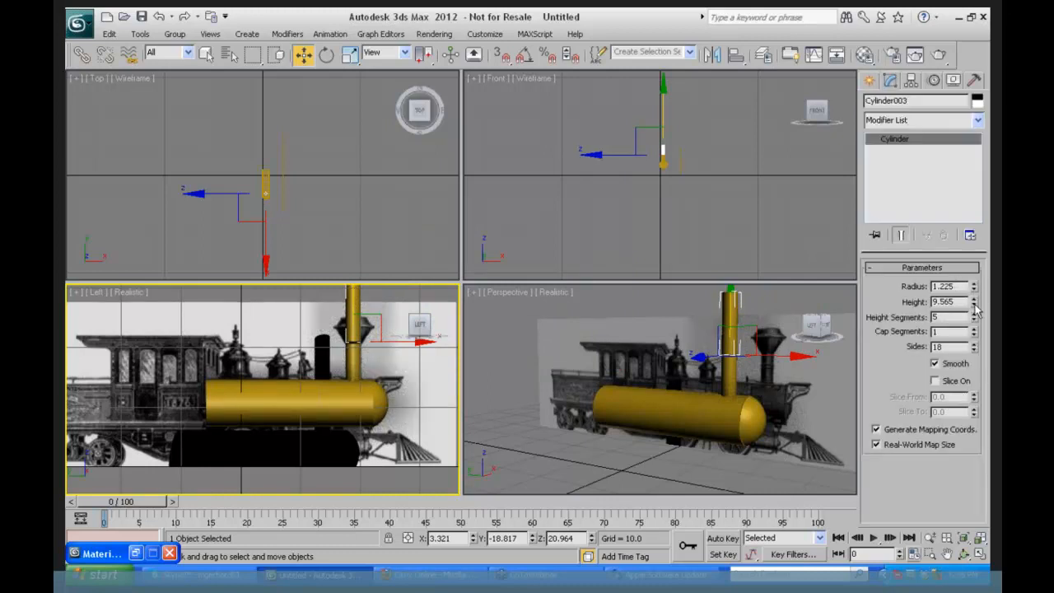
pyautogui.moveTo(975, 306); pyautogui.dragTo(976, 352)
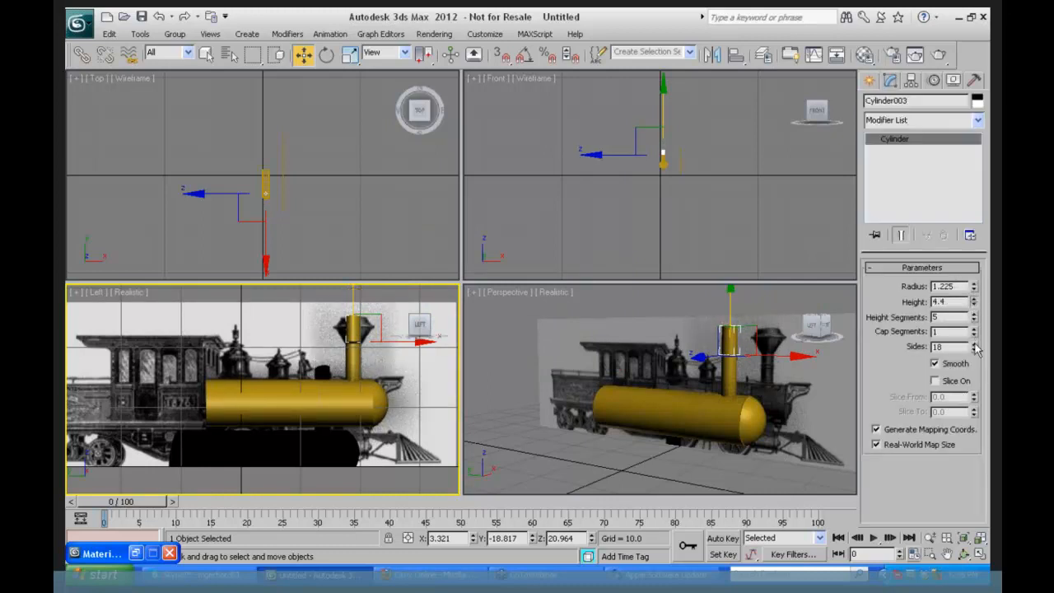
pyautogui.moveTo(976, 298)
pyautogui.mouseDown()
pyautogui.moveTo(969, 329)
pyautogui.moveTo(975, 300)
pyautogui.mouseUp()
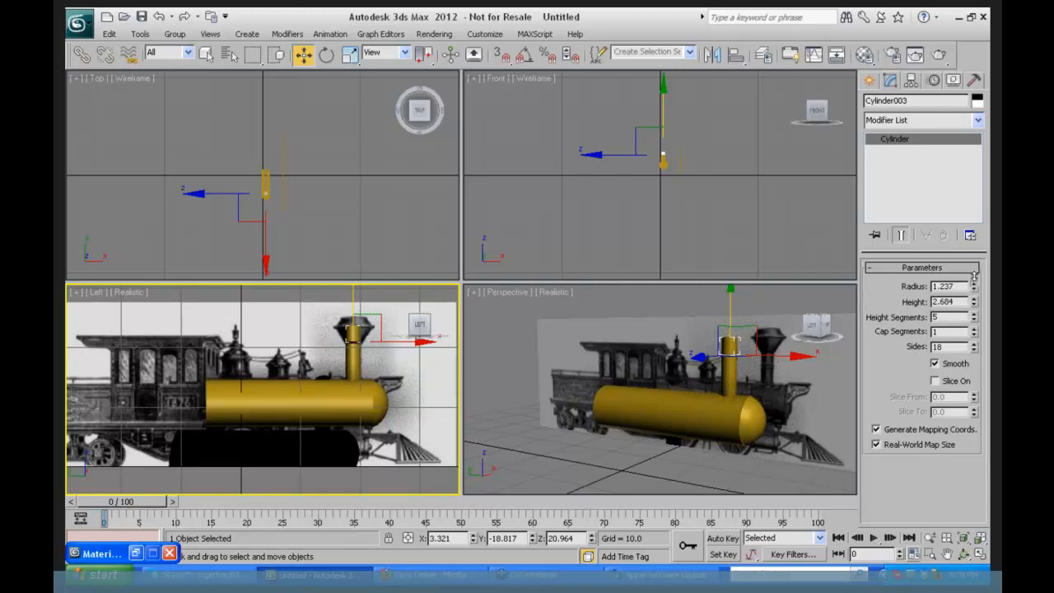
# - Apply a Taper modifier to the upper smokestack cylinder with Symmetry enabled and an amount of 1.24
pyautogui.click(977, 121)
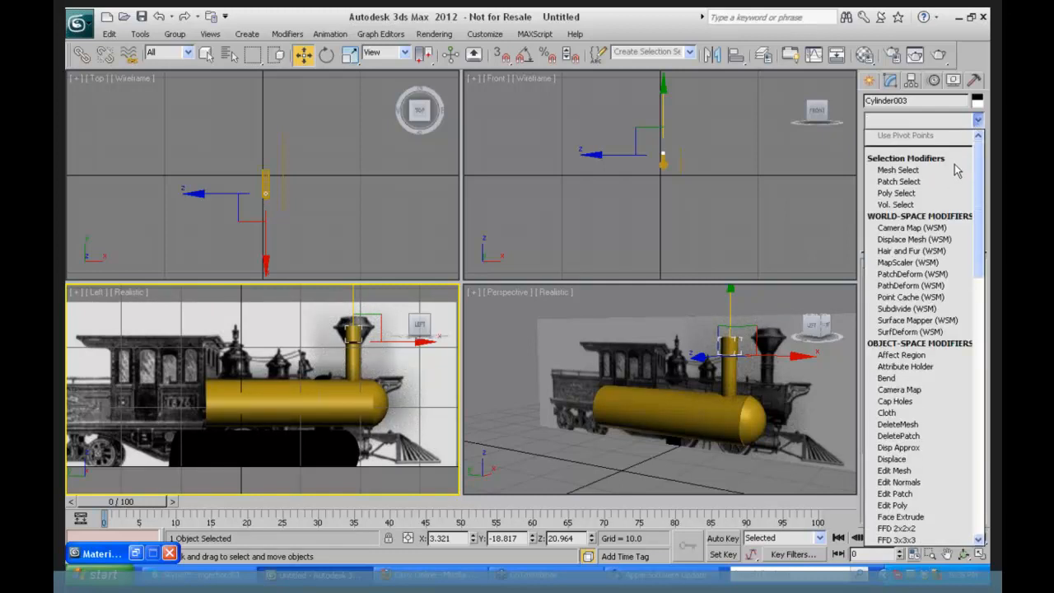
pyautogui.scroll(-15, 889, 183)
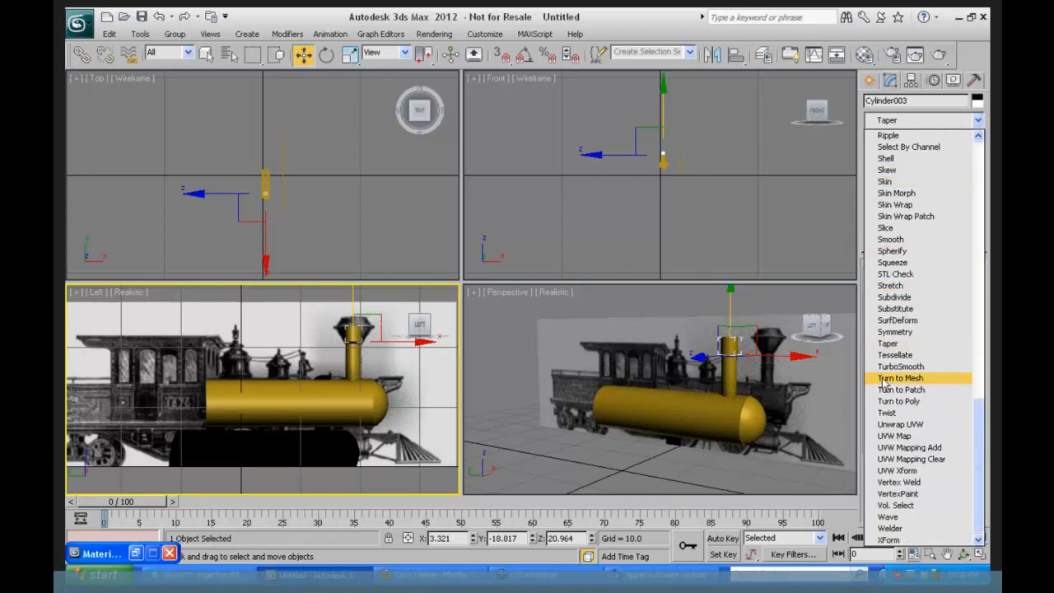
pyautogui.click(887, 351)
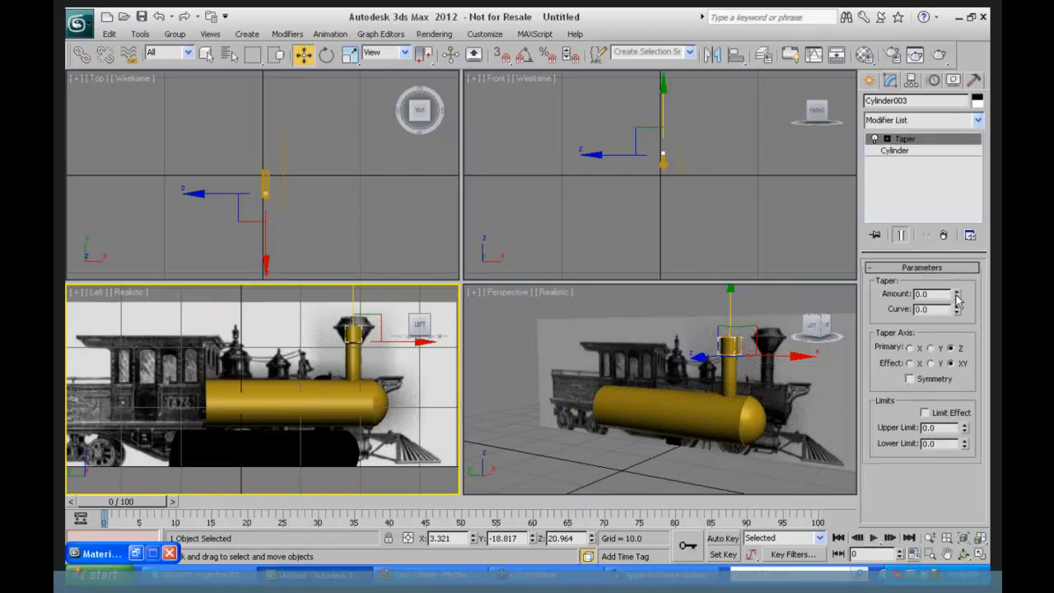
pyautogui.click(909, 378)
pyautogui.moveTo(957, 295); pyautogui.dragTo(959, 204)
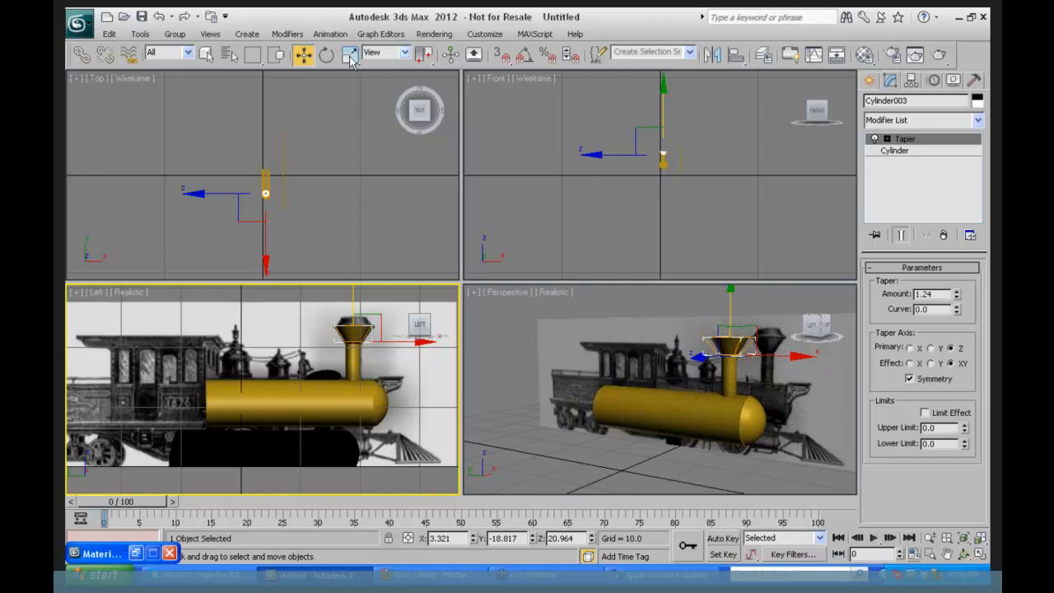
# - Duplicate the tapered funnel upward in the Left view as an independent copy at about Z 24.21
pyautogui.rightClick(380, 273)
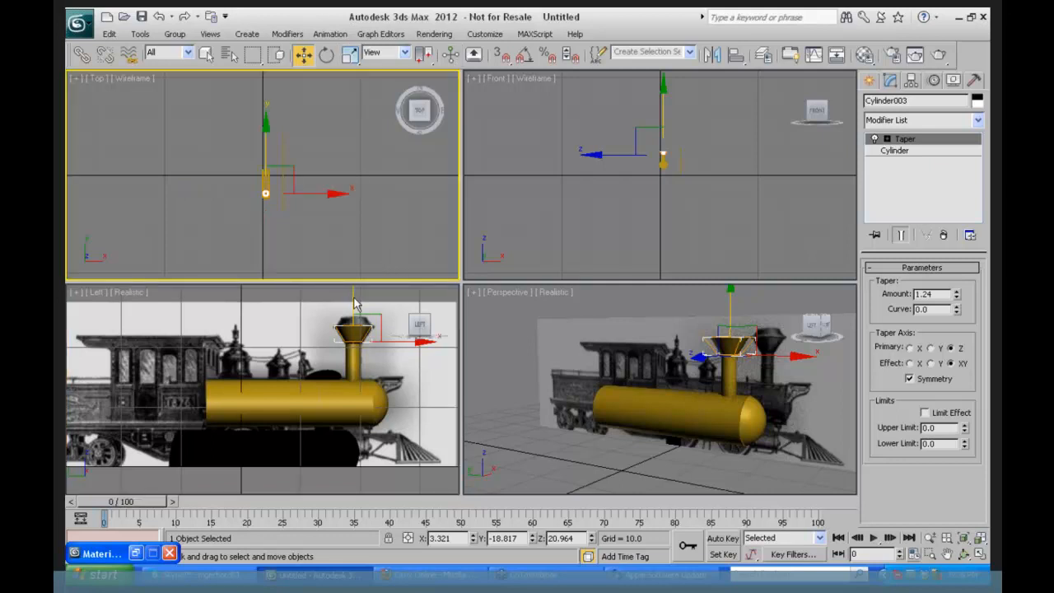
pyautogui.rightClick(365, 299)
pyautogui.moveTo(353, 293)
pyautogui.keyDown('shift'); pyautogui.mouseDown()
pyautogui.moveTo(353, 273)
pyautogui.moveTo(356, 284)
pyautogui.mouseUp(); pyautogui.keyUp('shift')
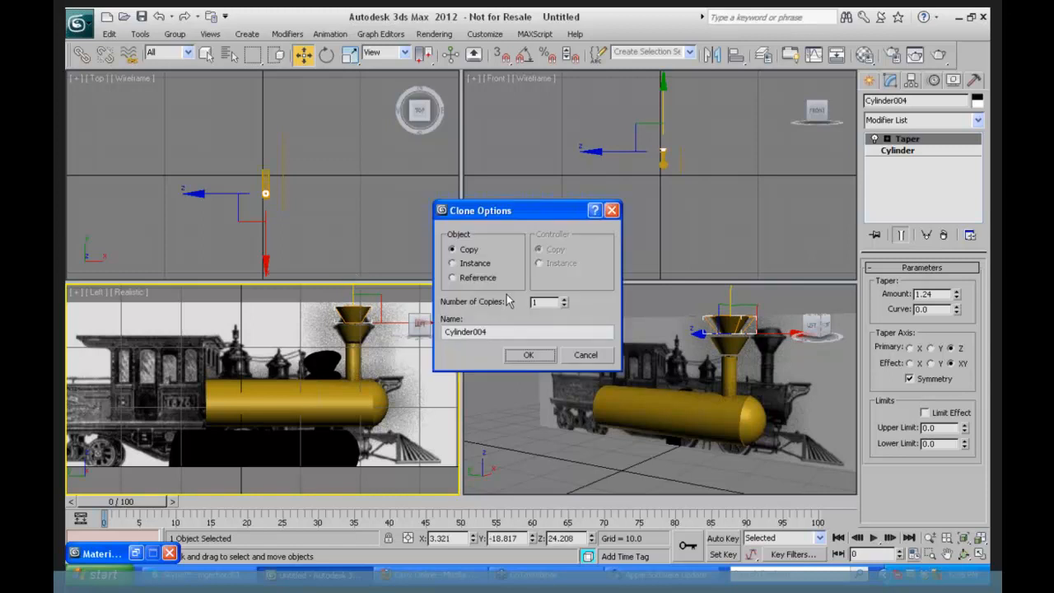
pyautogui.click(527, 356)
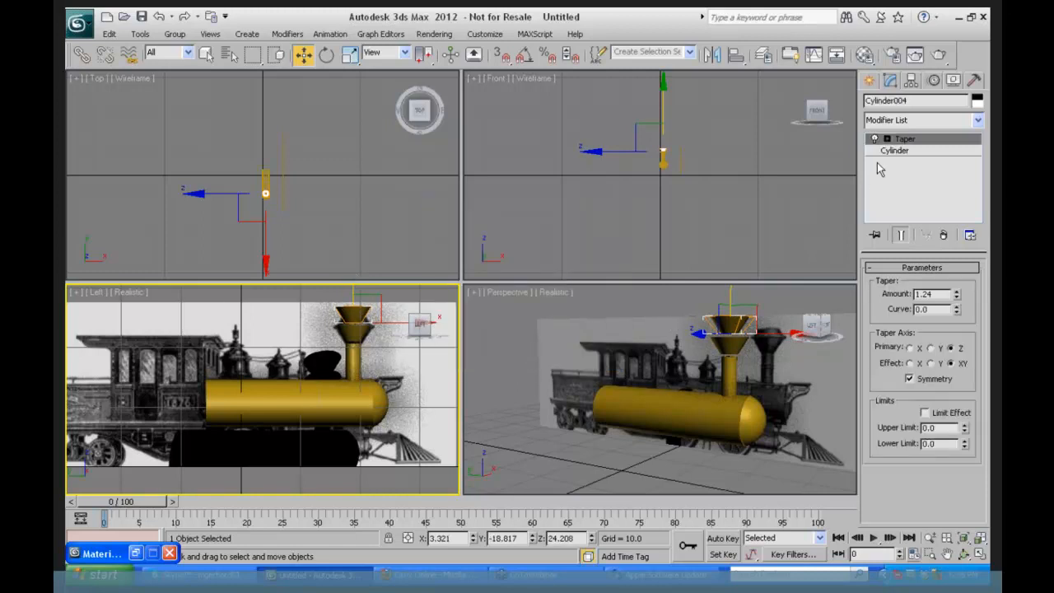
# - Try to invert the upper funnel's taper by rotating its Taper gizmo and adjusting the taper amount
pyautogui.click(886, 139)
pyautogui.click(911, 151)
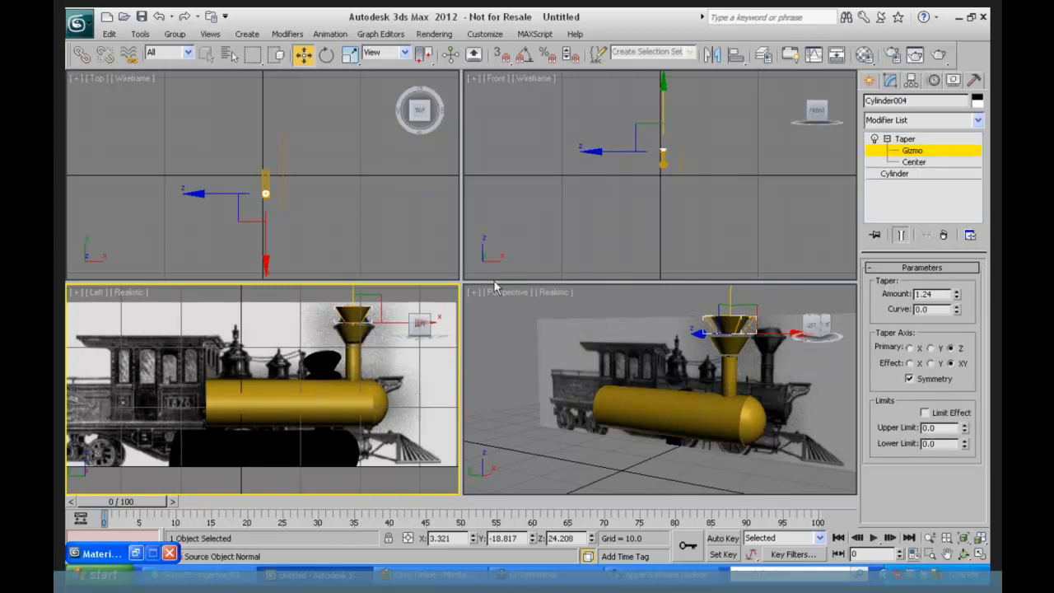
pyautogui.click(325, 55)
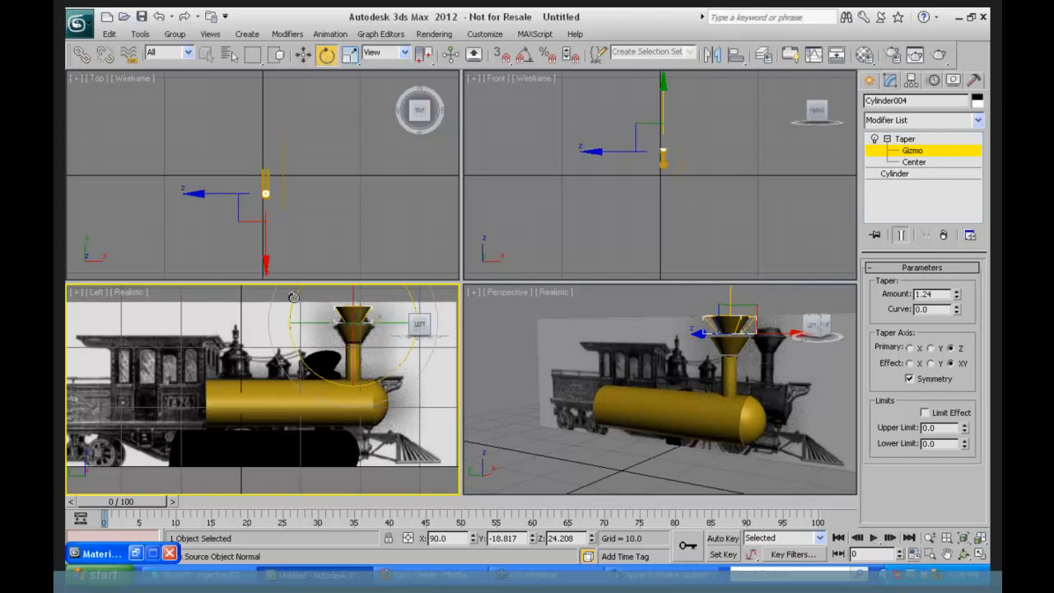
pyautogui.moveTo(290, 320); pyautogui.dragTo(282, 559)
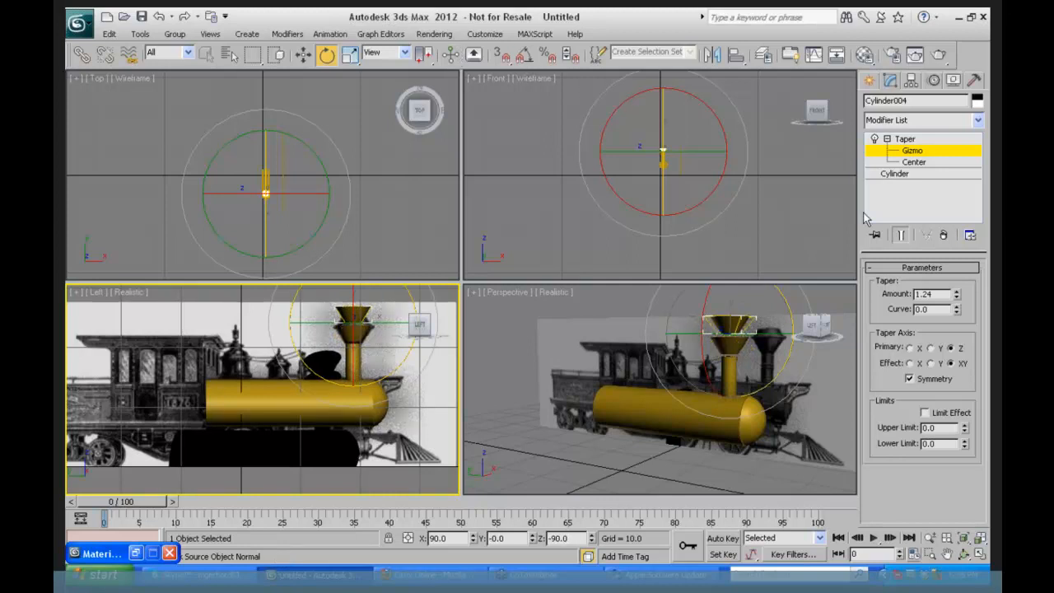
pyautogui.moveTo(957, 296); pyautogui.dragTo(952, 313)
pyautogui.moveTo(951, 332); pyautogui.dragTo(947, 306)
pyautogui.click(905, 140)
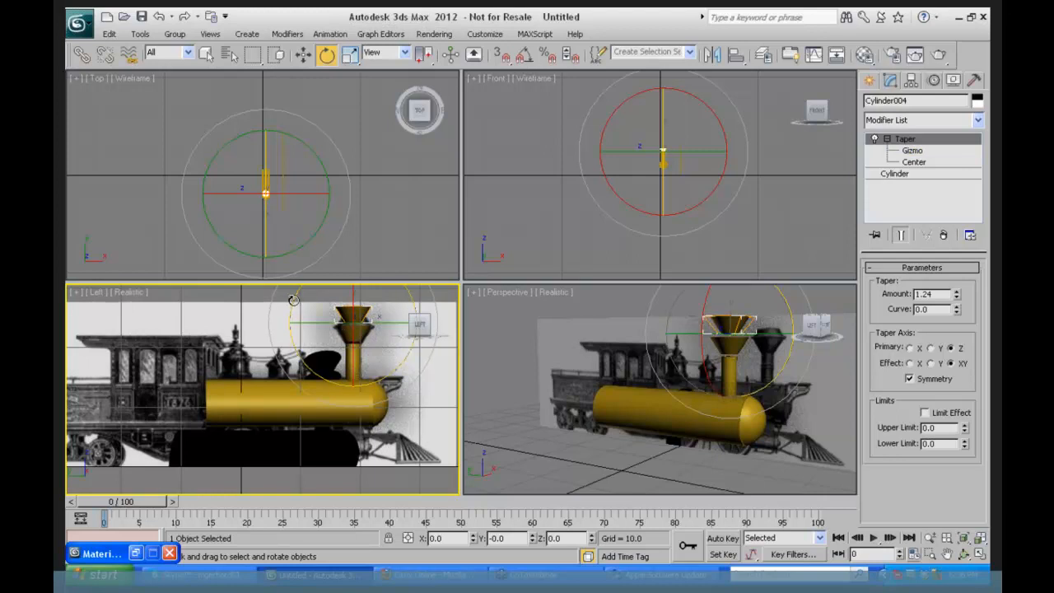
# - Enable angle snap and rotate the upper tapered funnel 180 degrees upside down in the maximized Left view
pyautogui.moveTo(296, 303); pyautogui.dragTo(319, 20)
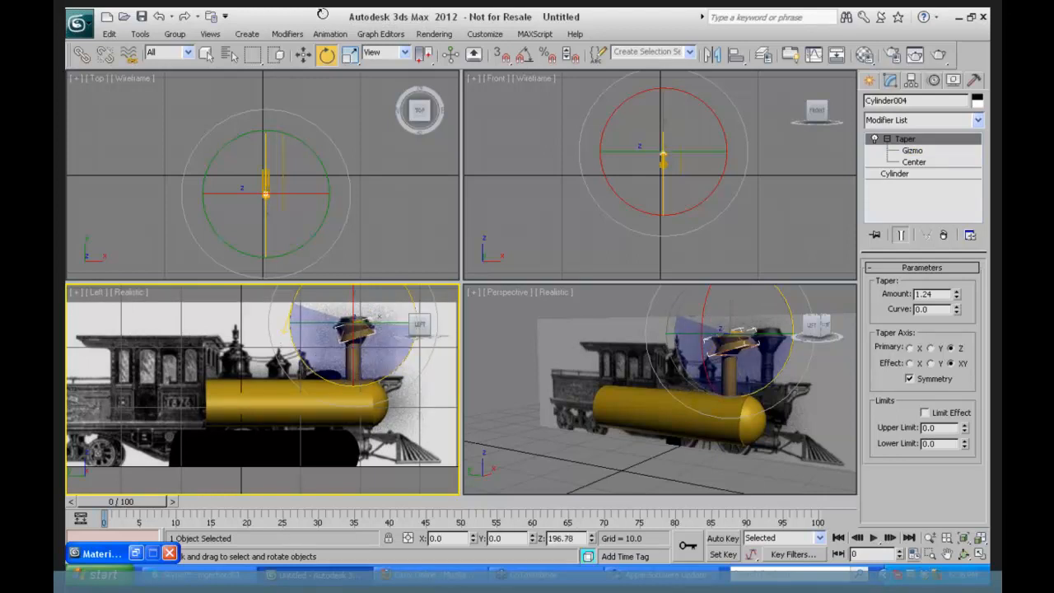
pyautogui.rightClick(319, 21)
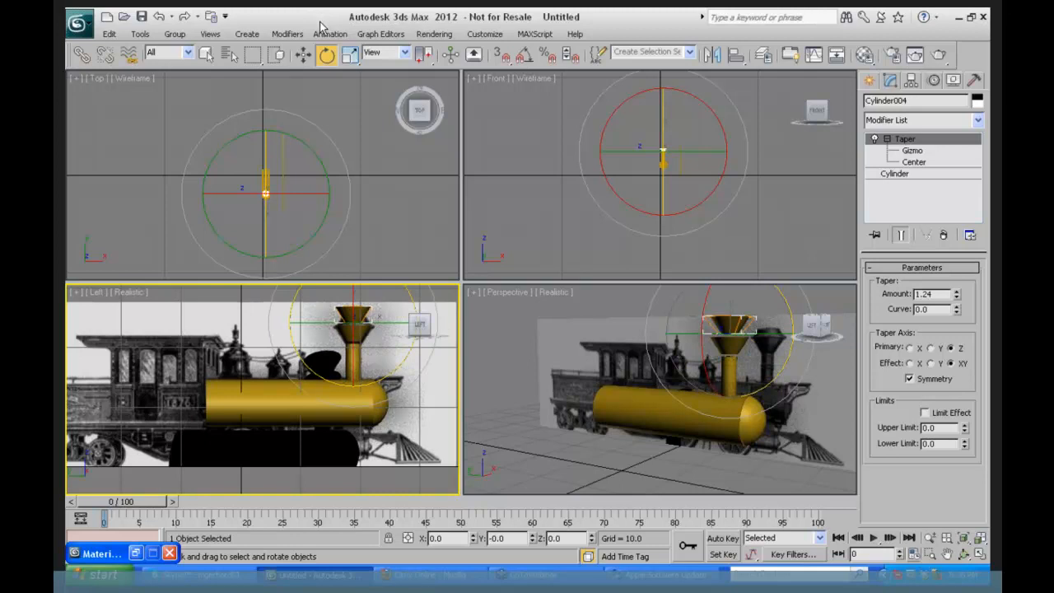
pyautogui.press('a')
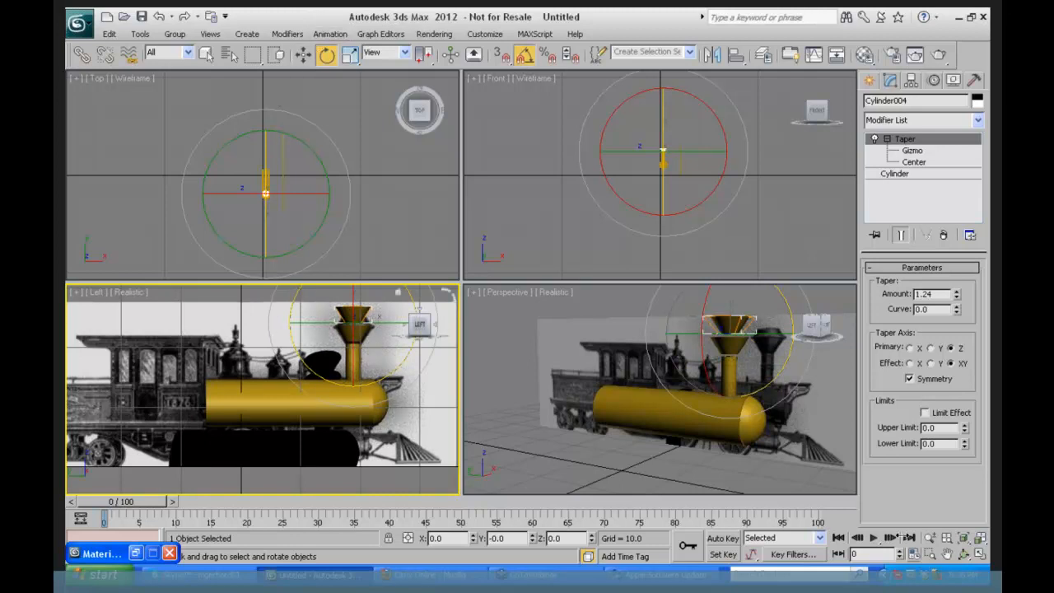
pyautogui.click(979, 554)
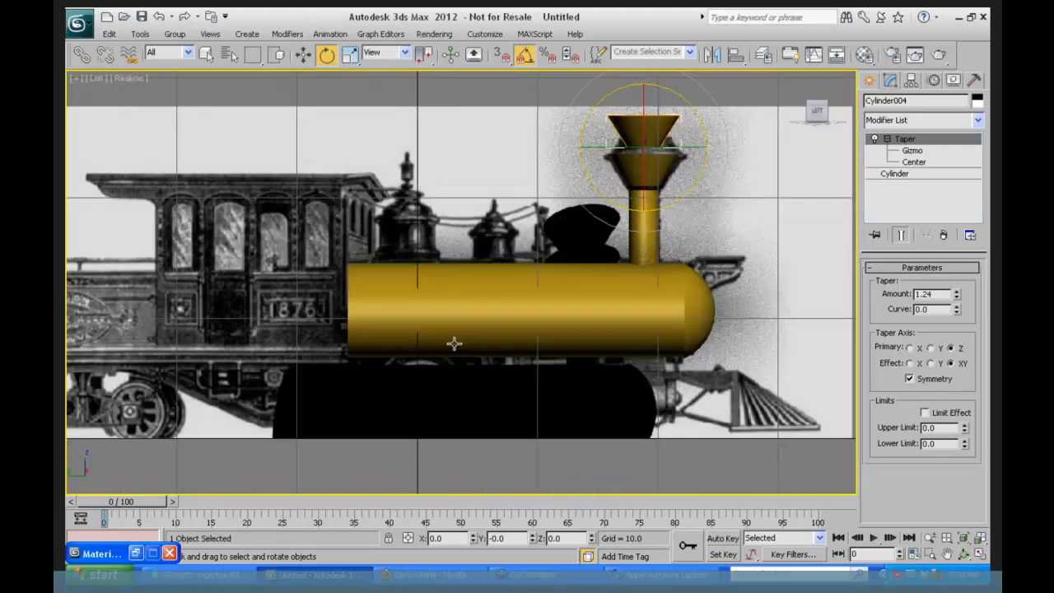
pyautogui.moveTo(588, 104); pyautogui.dragTo(553, 232)
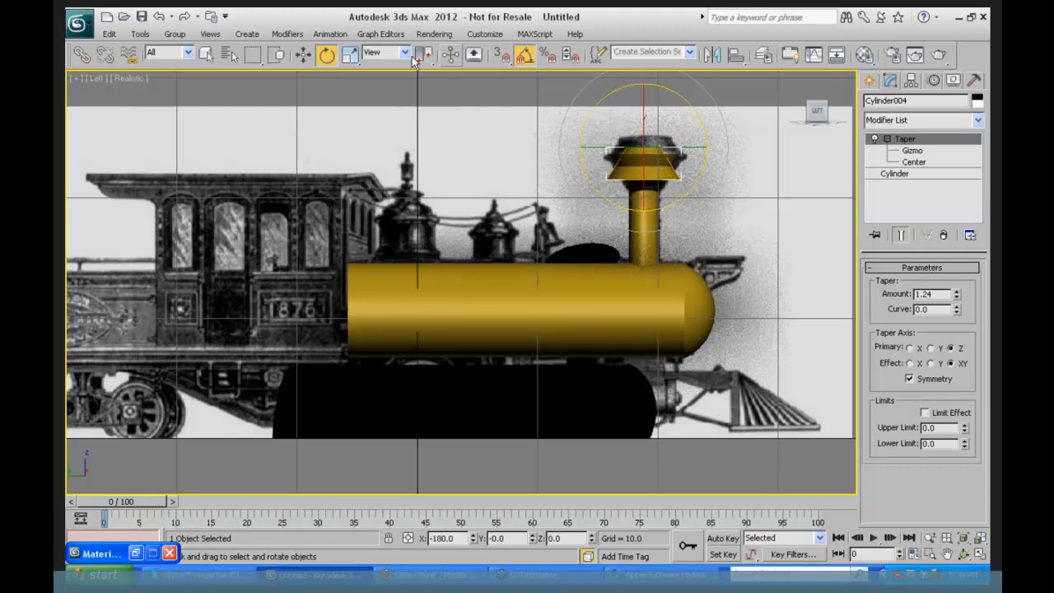
pyautogui.click(303, 54)
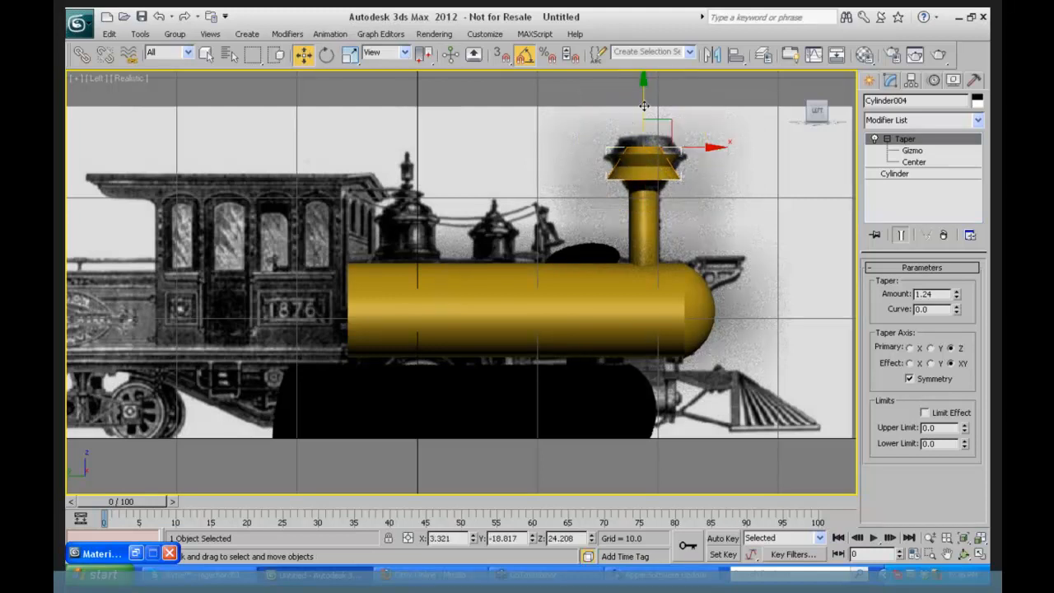
# - Shorten the upper smokestack funnel to a height of 1.53 and seat it on the lower funnel at about Z 25.17
pyautogui.moveTo(644, 106); pyautogui.dragTo(642, 94)
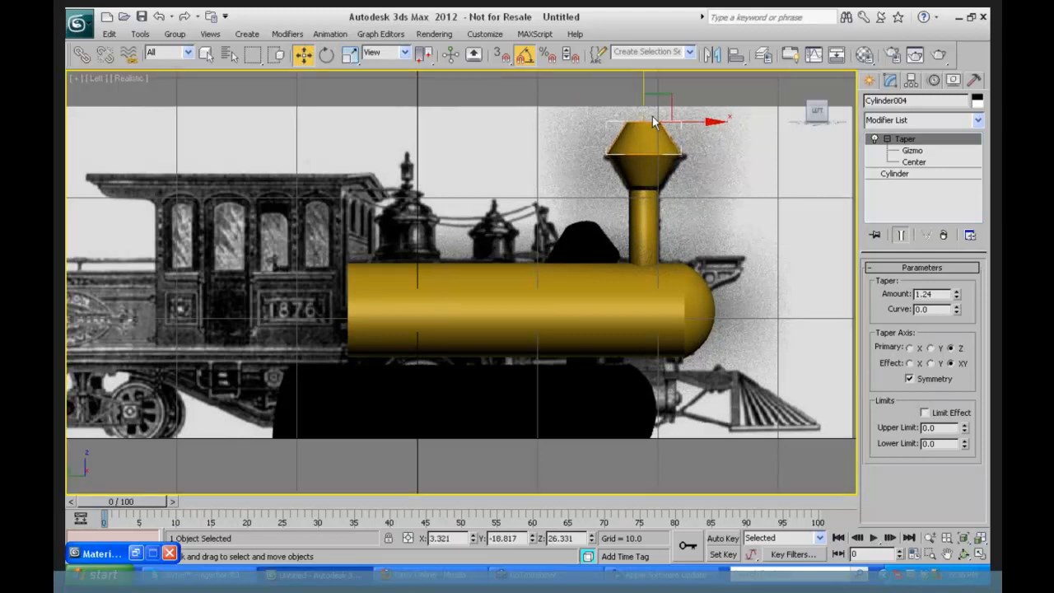
pyautogui.click(901, 174)
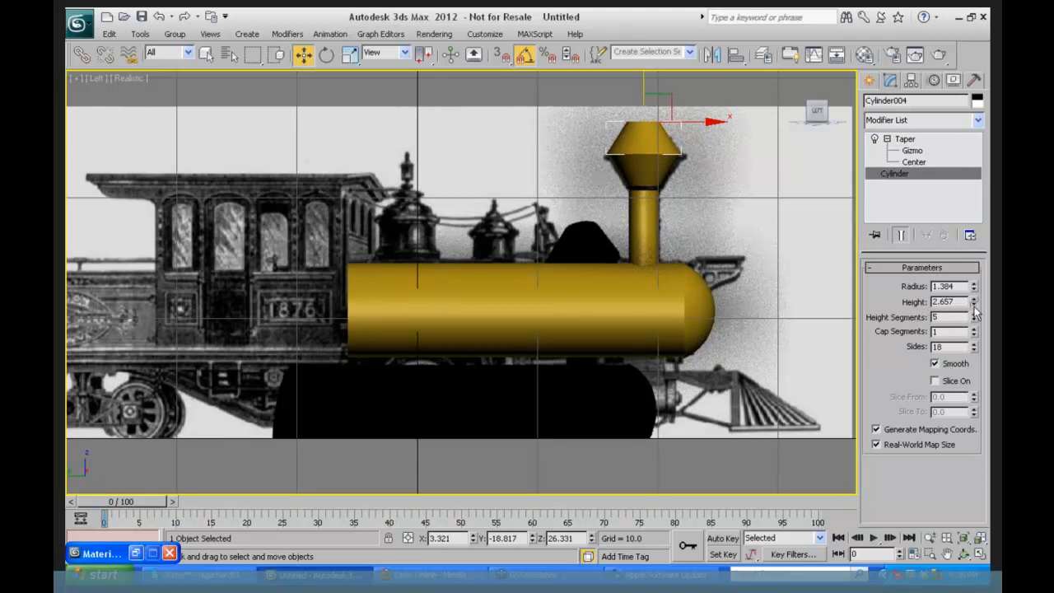
pyautogui.moveTo(974, 309); pyautogui.dragTo(966, 328)
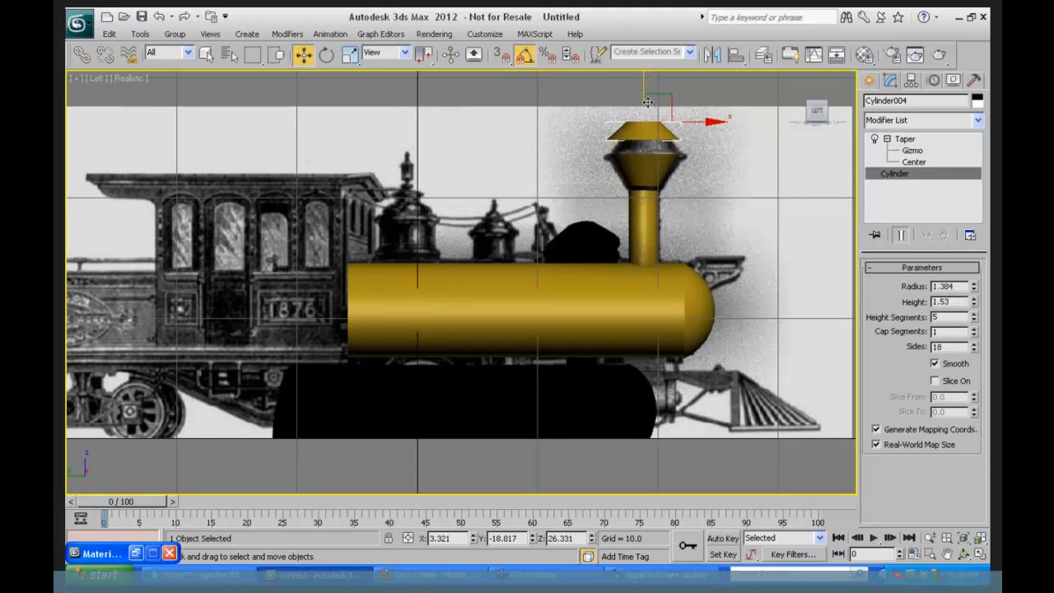
pyautogui.moveTo(647, 101); pyautogui.dragTo(648, 94)
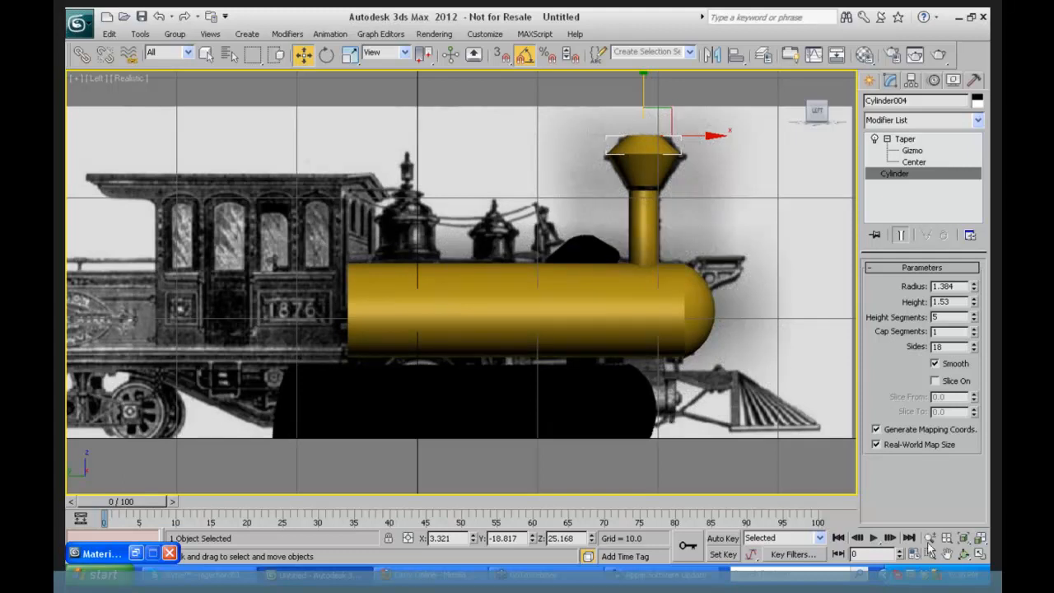
pyautogui.click(980, 553)
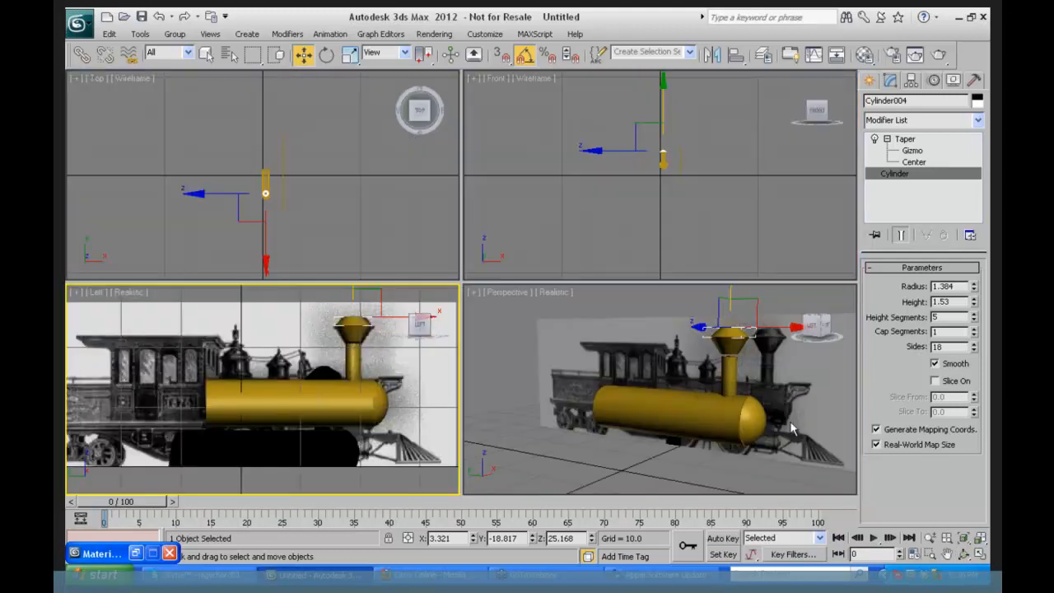
pyautogui.click(963, 555)
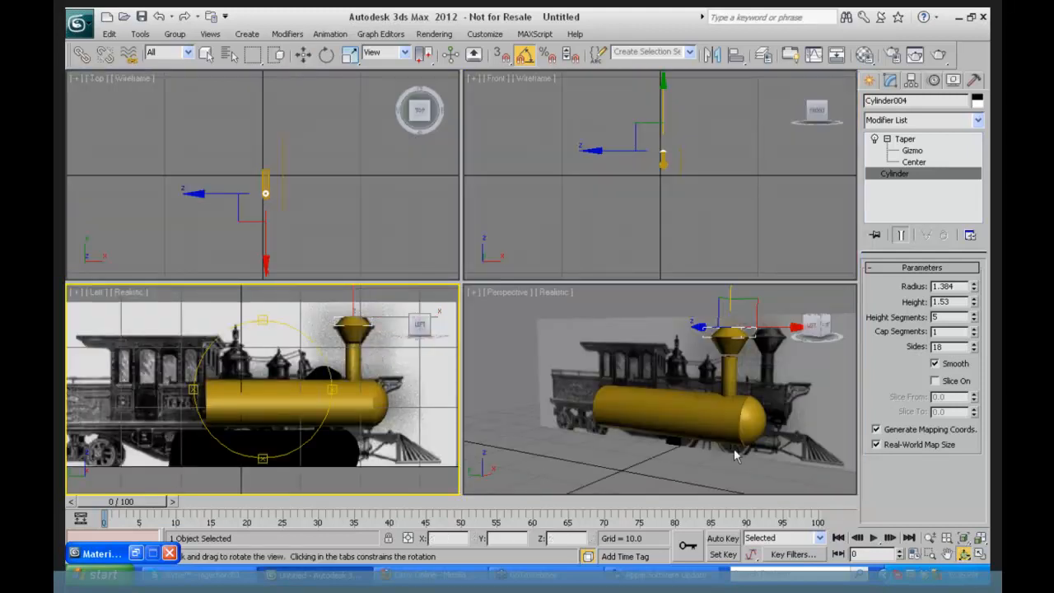
pyautogui.moveTo(647, 381)
pyautogui.mouseDown()
pyautogui.moveTo(615, 388)
pyautogui.moveTo(679, 376)
pyautogui.moveTo(657, 377)
pyautogui.mouseUp()
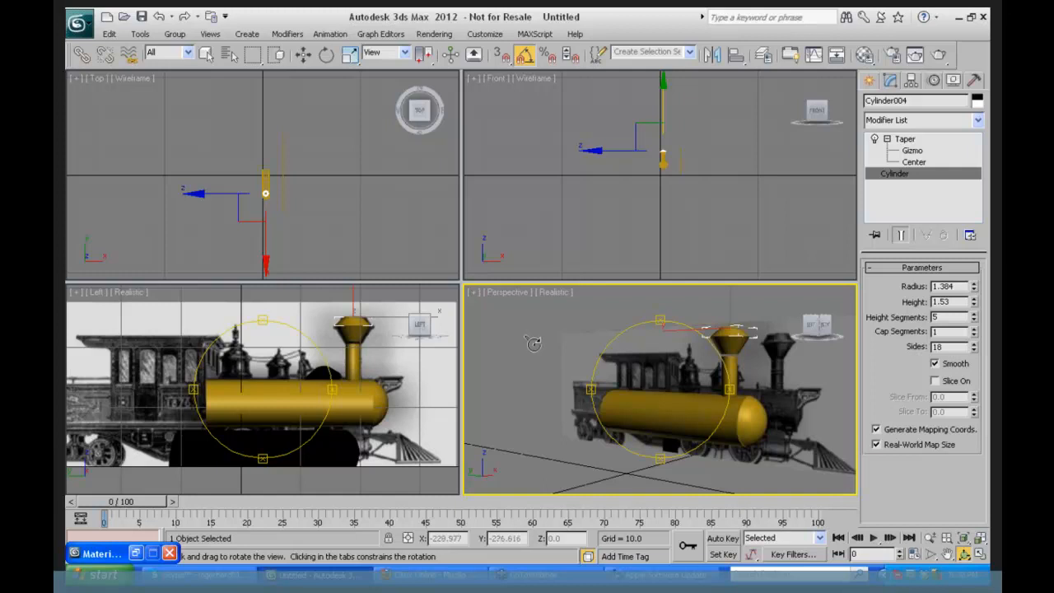
# - Save the scene as Train_01_Primitives in the E:\3dbuz folder
pyautogui.click(82, 25)
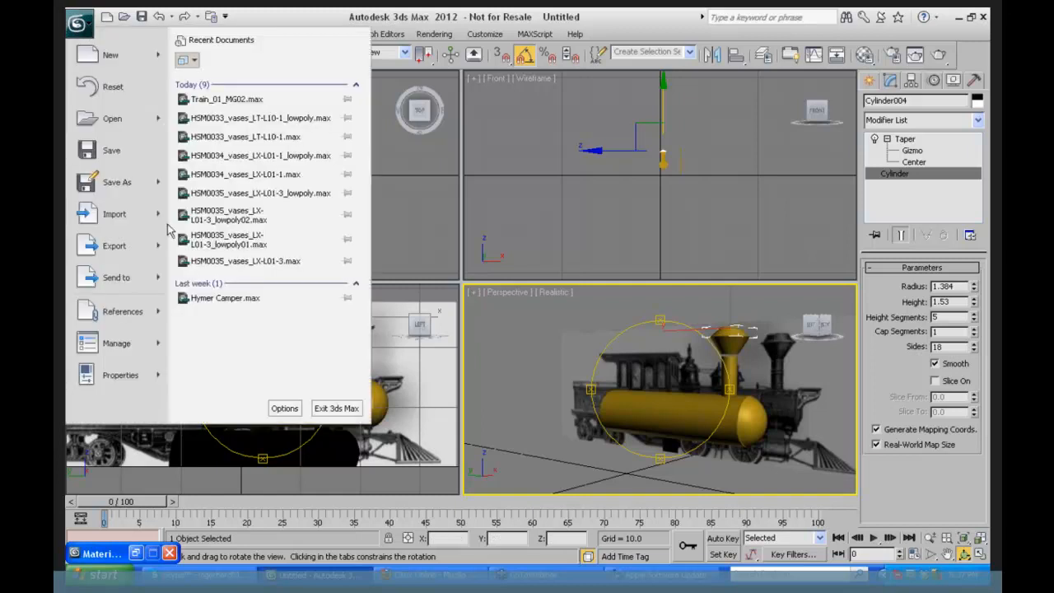
pyautogui.moveTo(118, 182)
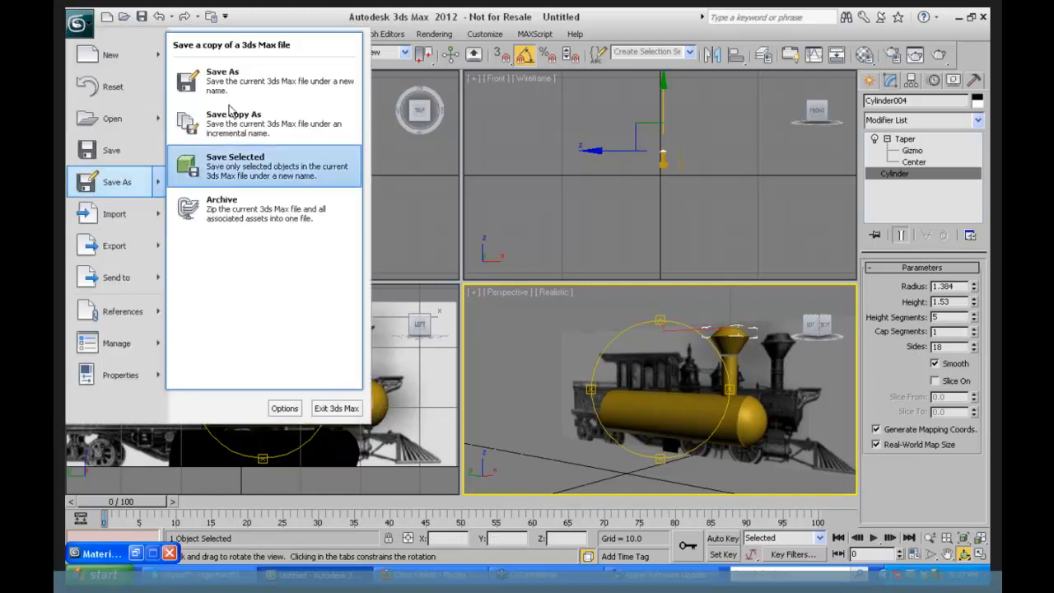
pyautogui.click(225, 73)
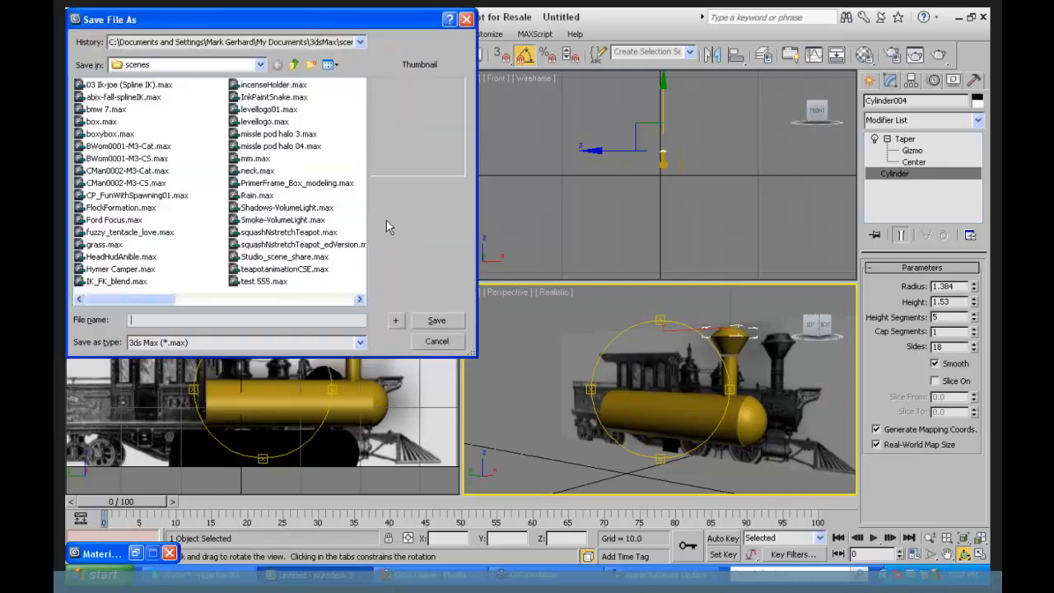
pyautogui.click(360, 41)
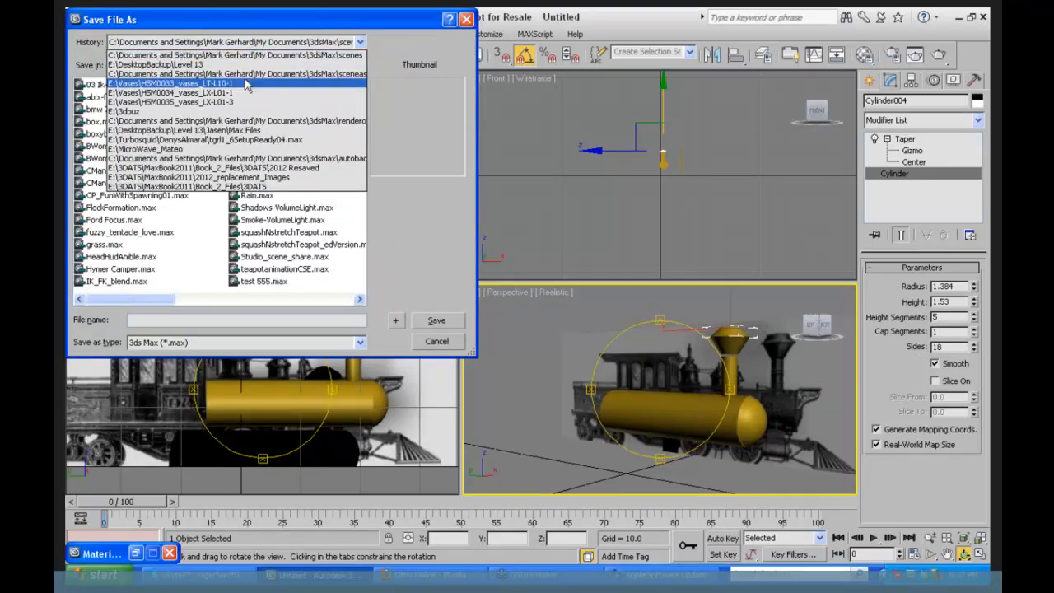
pyautogui.click(222, 111)
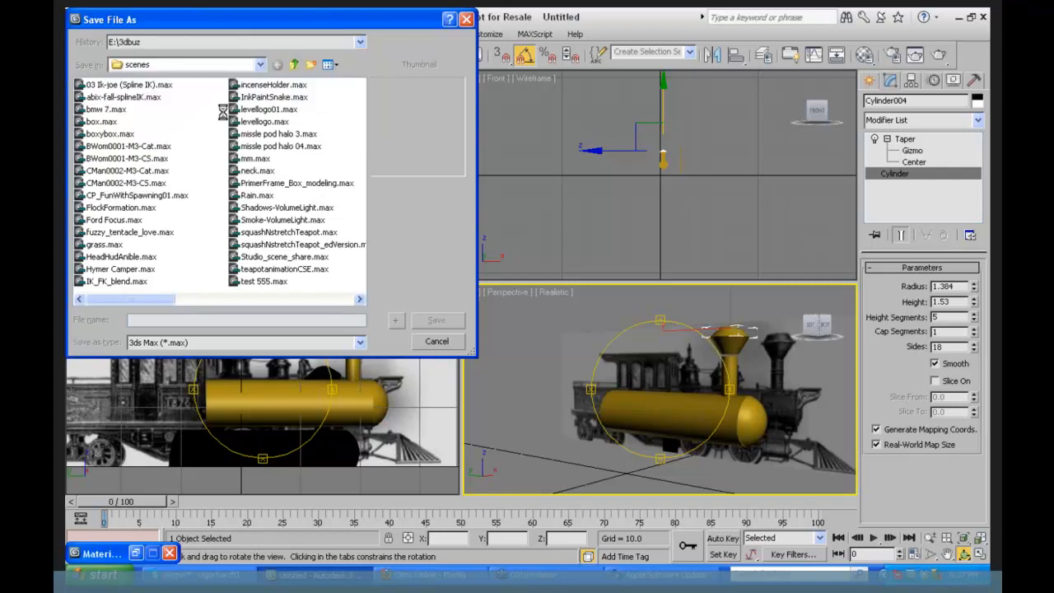
pyautogui.click(145, 321)
pyautogui.write('T')
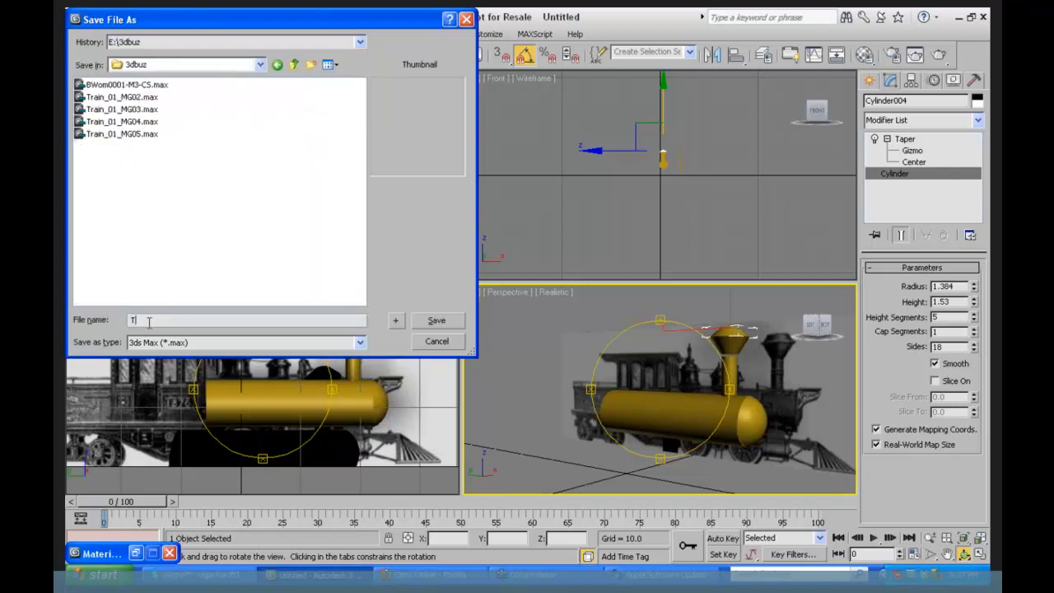
pyautogui.write('rain_01_')
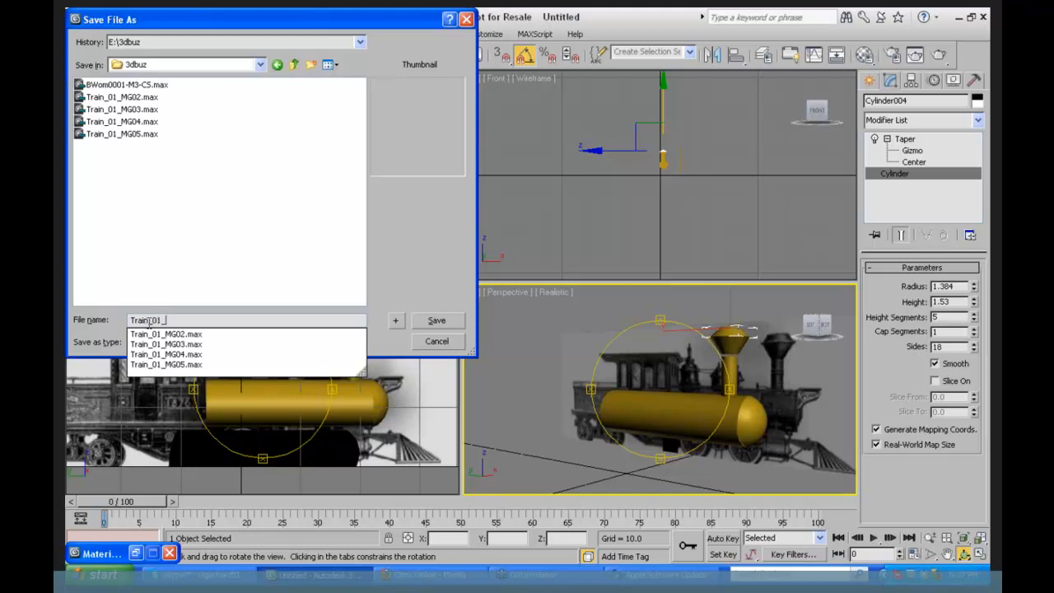
pyautogui.write('Primitives')
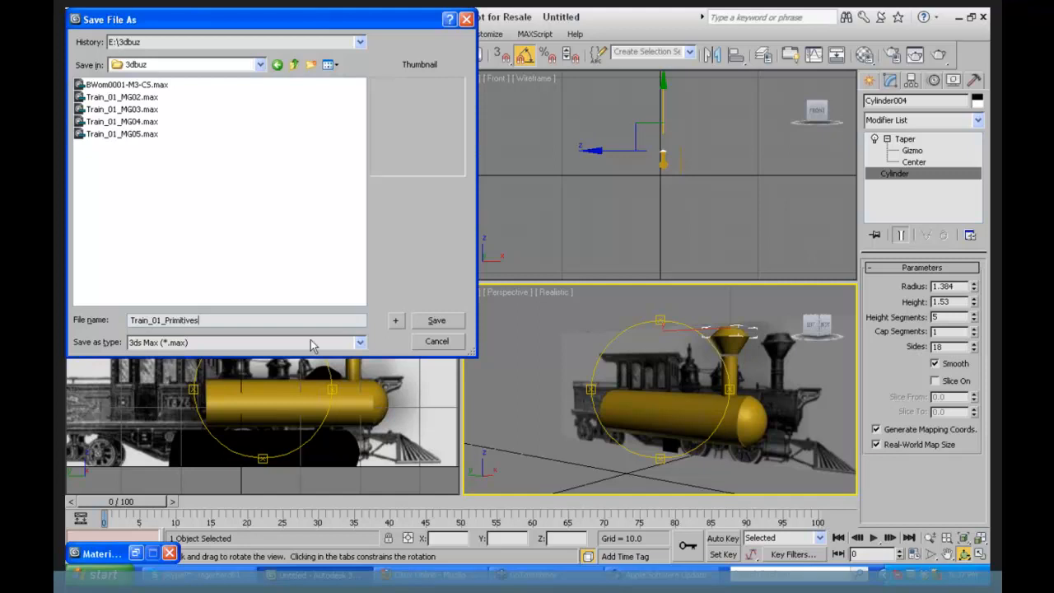
pyautogui.click(436, 320)
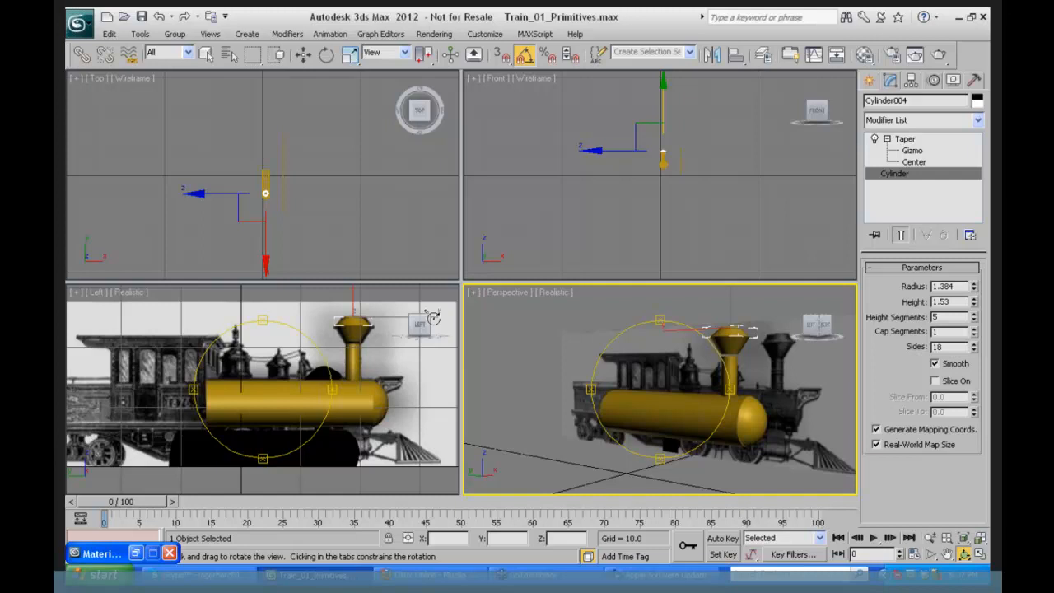
# - Try Wireframe shading in the Perspective viewport with nothing selected and return it to Realistic
pyautogui.rightClick(409, 352)
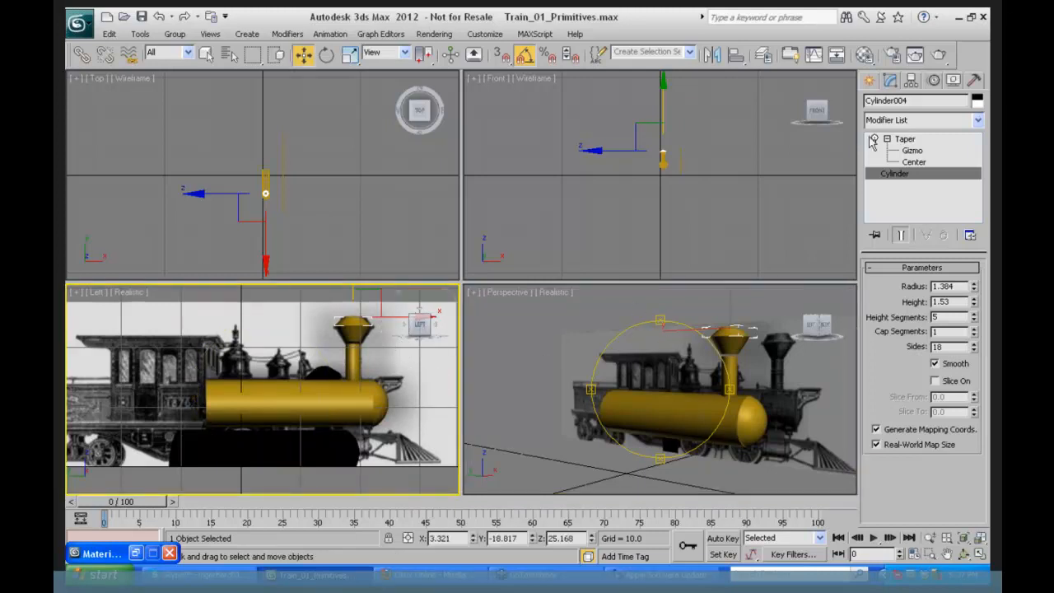
pyautogui.click(589, 314)
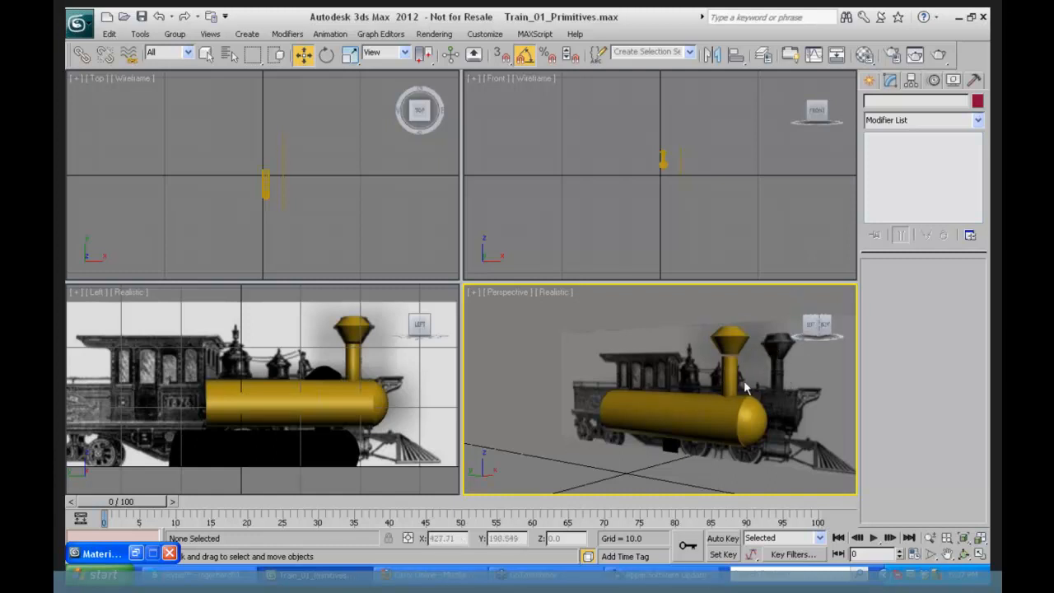
pyautogui.click(675, 404)
pyautogui.click(547, 293)
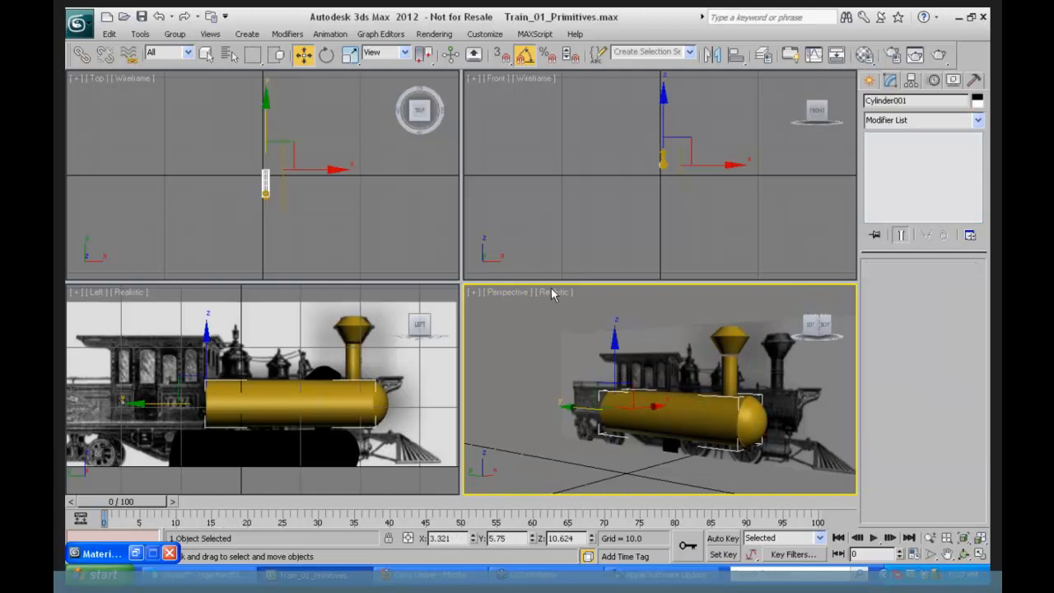
pyautogui.click(552, 293)
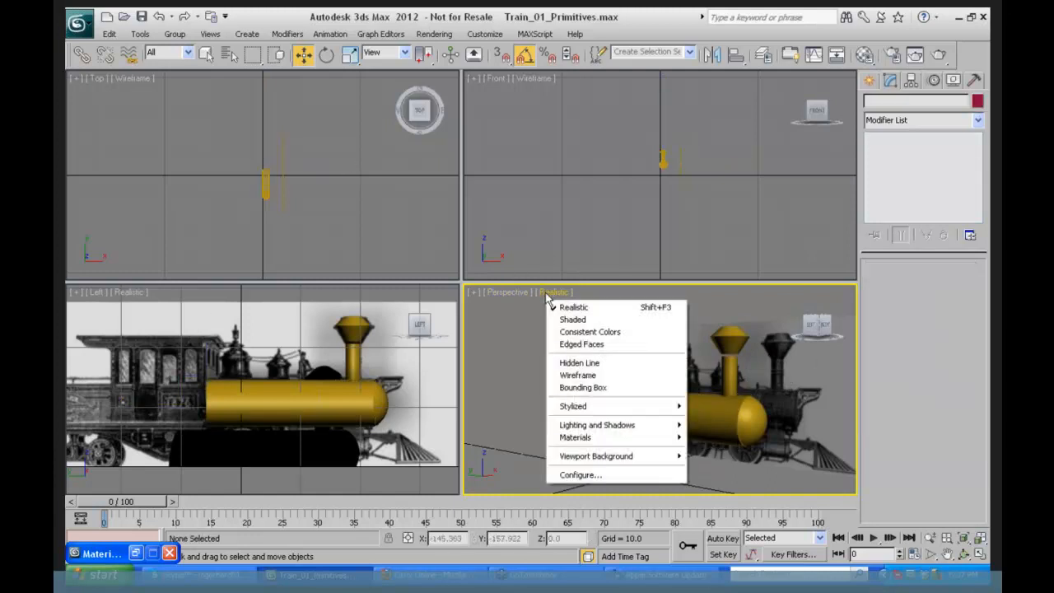
pyautogui.click(576, 376)
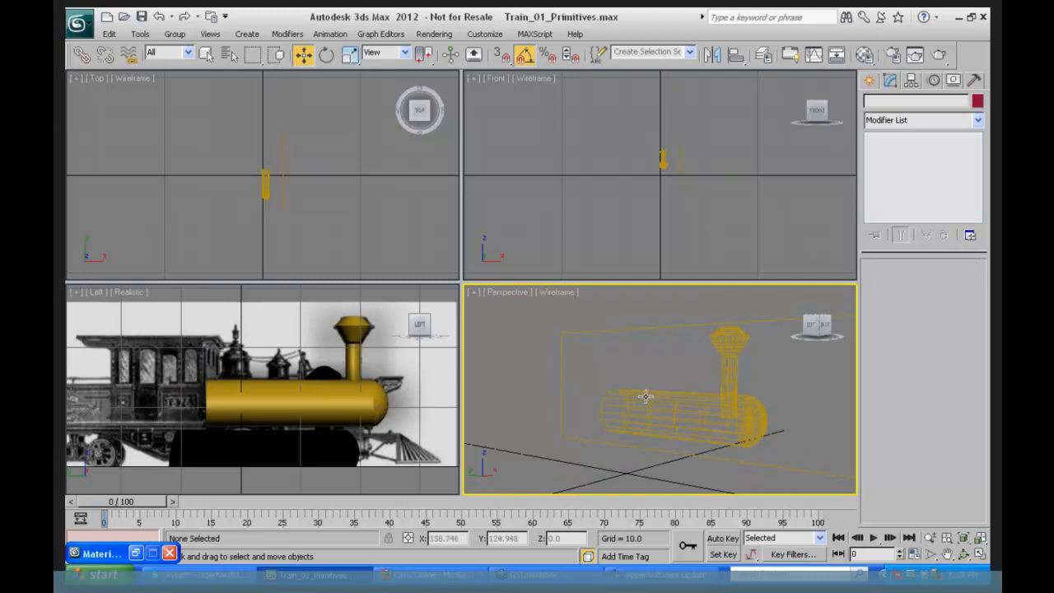
pyautogui.click(546, 291)
pyautogui.click(567, 307)
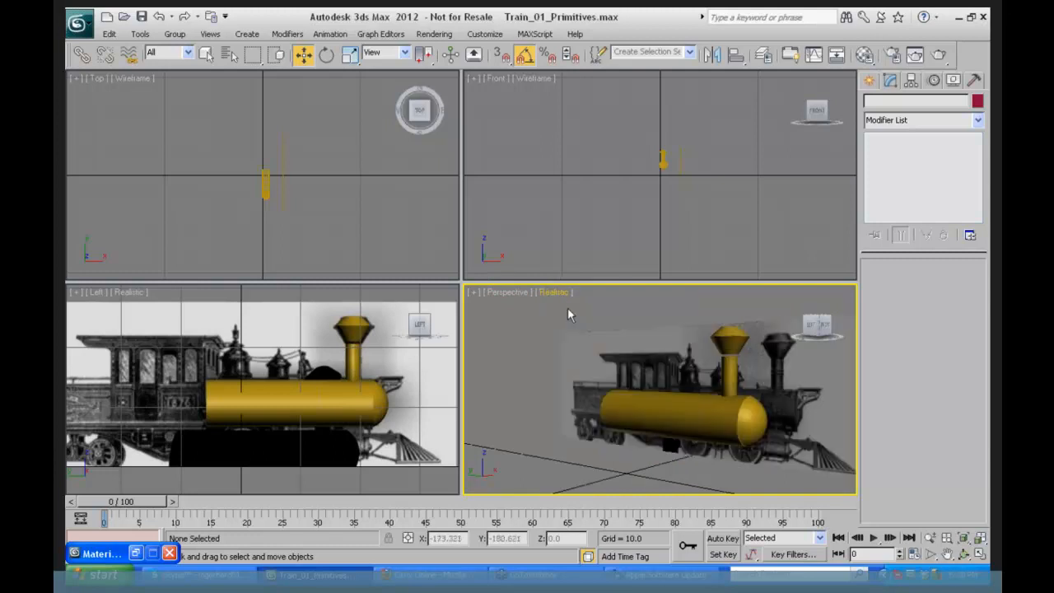
# - Change the second sample slot's material to Standard and assign it to the boiler cylinder
pyautogui.press('m')
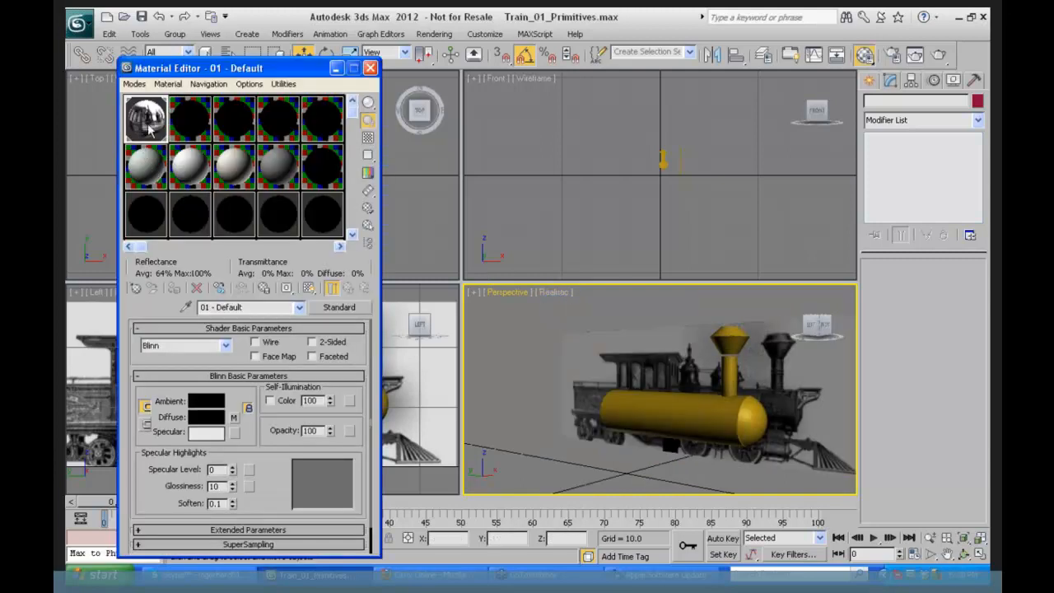
pyautogui.click(189, 119)
pyautogui.click(333, 307)
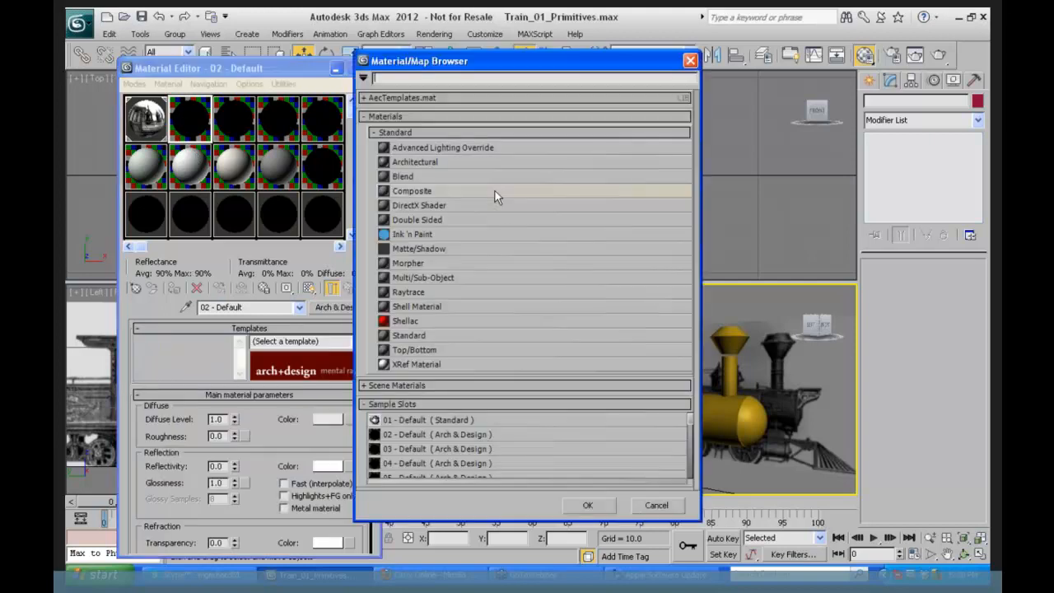
pyautogui.click(410, 335)
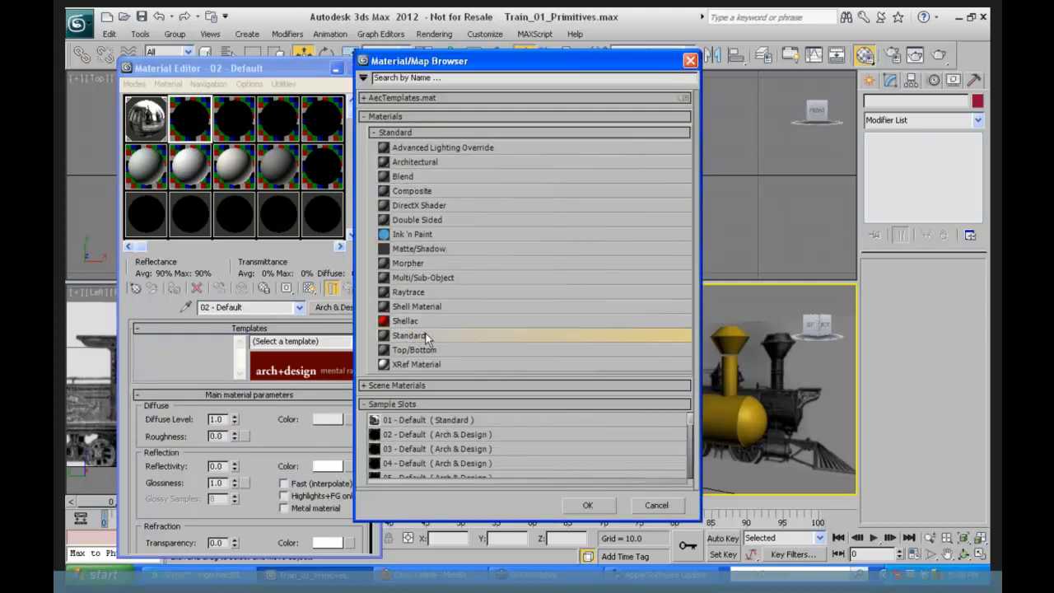
pyautogui.click(585, 504)
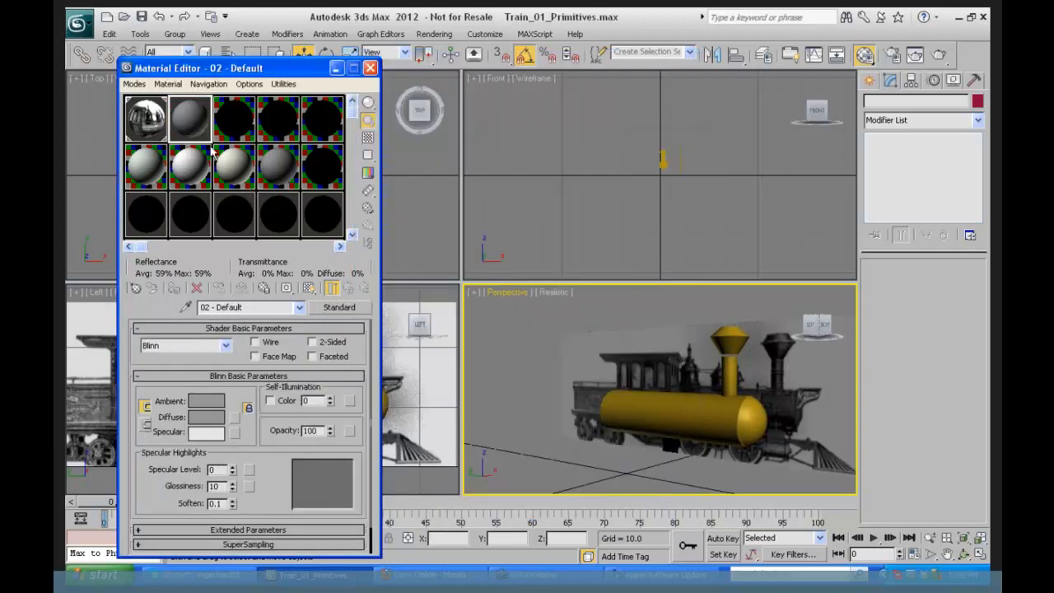
pyautogui.moveTo(189, 115); pyautogui.dragTo(659, 405)
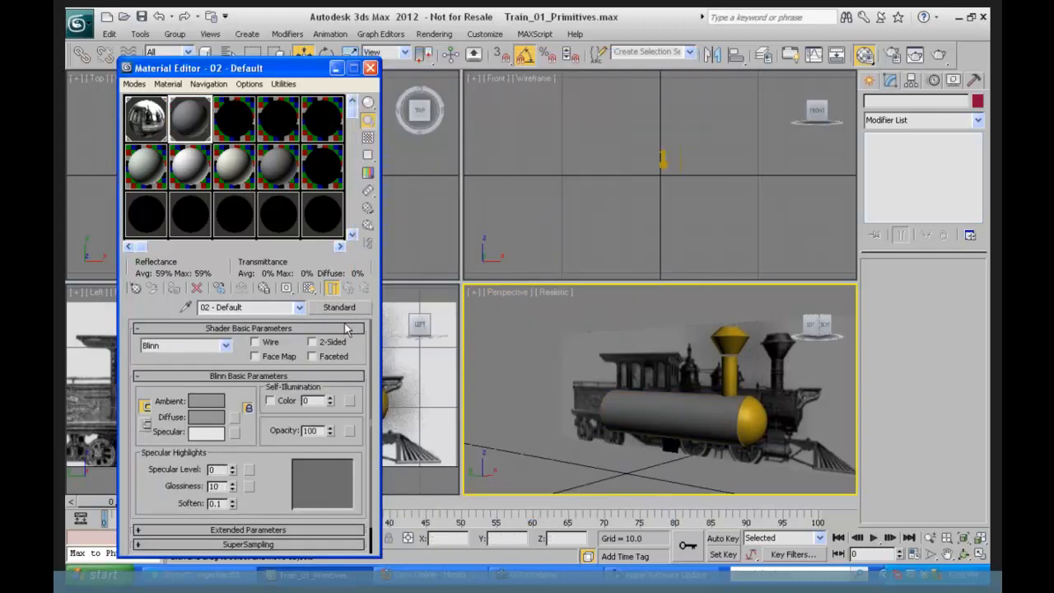
# - Enable Wire on the 02 - Default material and set its diffuse color to light cyan (RGB 150, 255, 241)
pyautogui.click(255, 343)
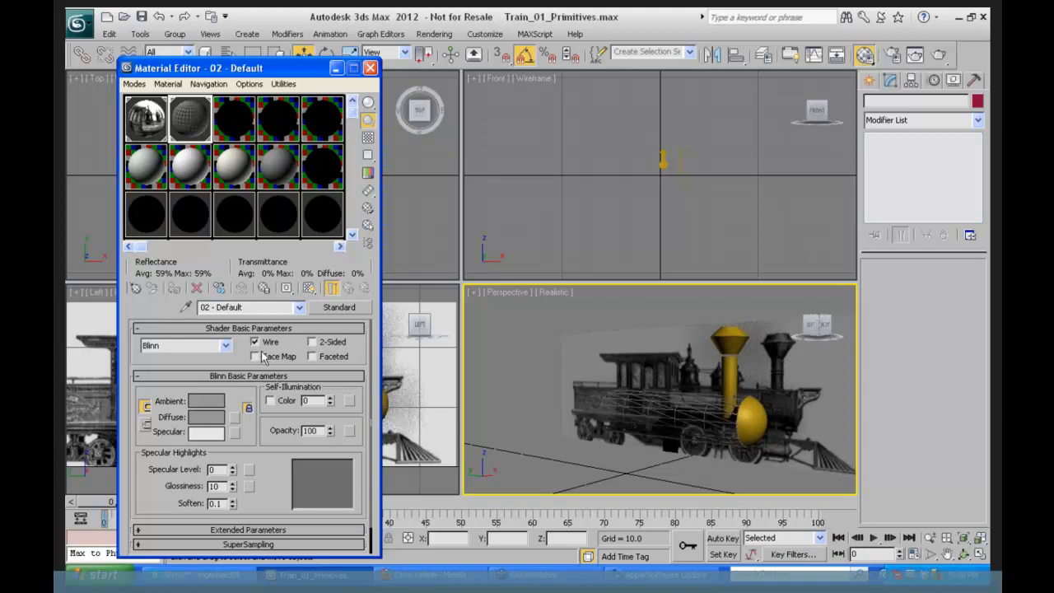
pyautogui.click(204, 418)
pyautogui.click(410, 111)
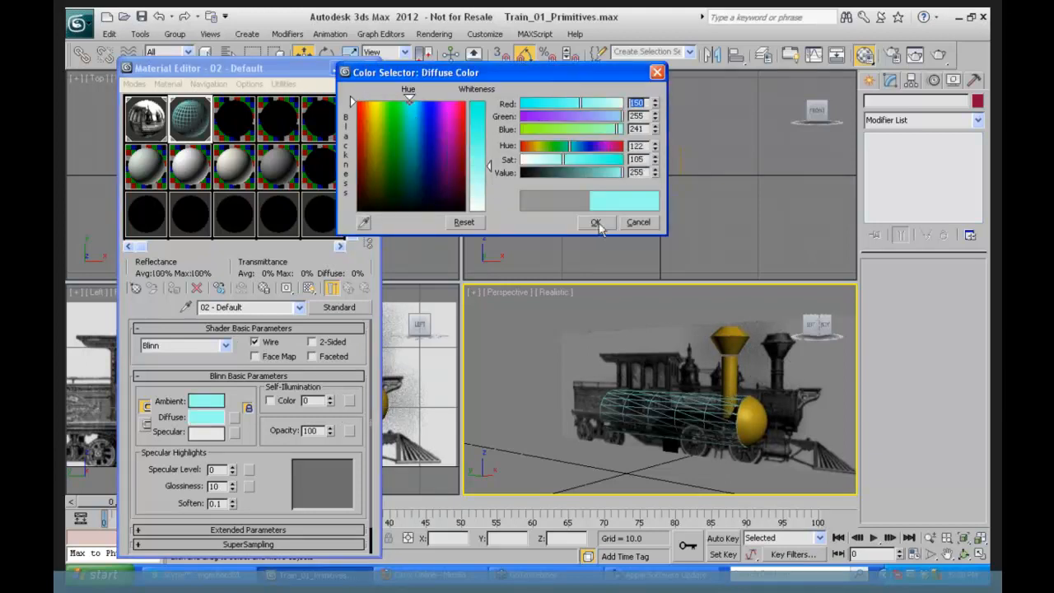
pyautogui.click(595, 222)
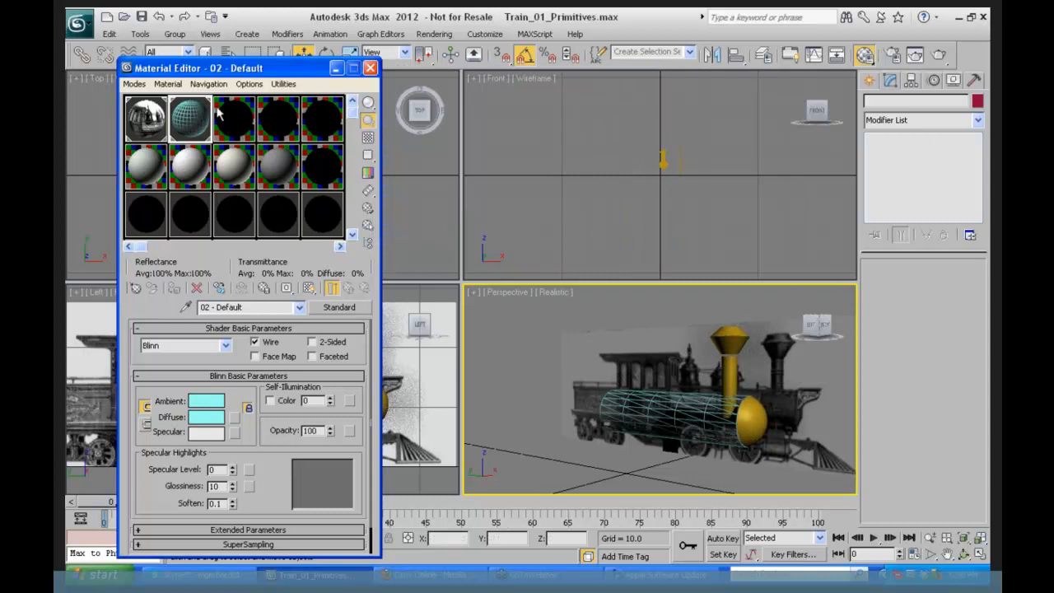
# - Assign the cyan wire material to the smokestack, its funnel pieces and the boiler's rounded front cap, and close the Material Editor
pyautogui.moveTo(188, 120); pyautogui.dragTo(732, 389)
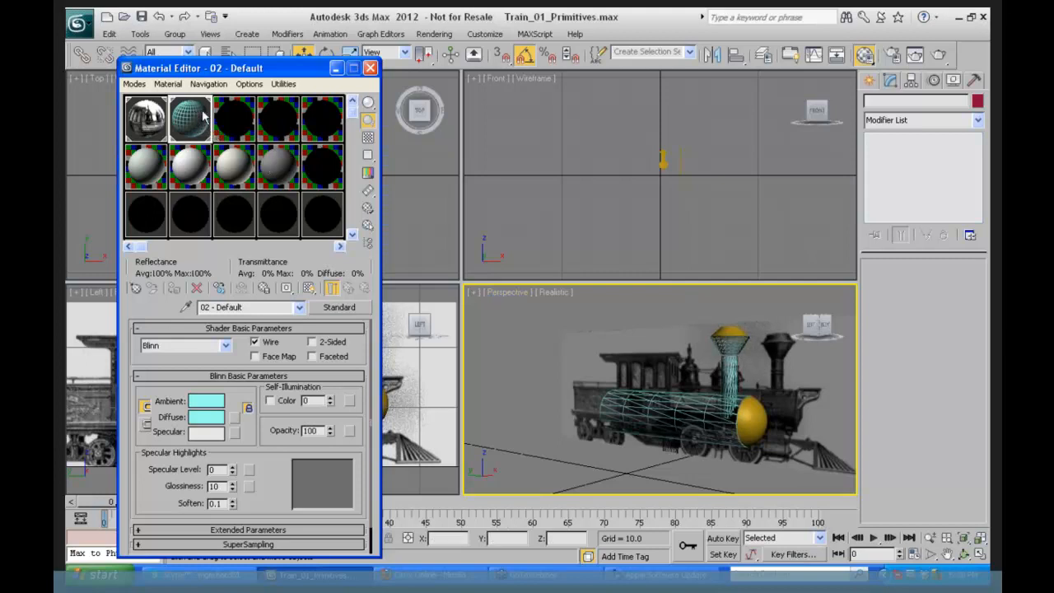
pyautogui.moveTo(737, 339); pyautogui.dragTo(737, 339)
pyautogui.moveTo(191, 113); pyautogui.dragTo(762, 429)
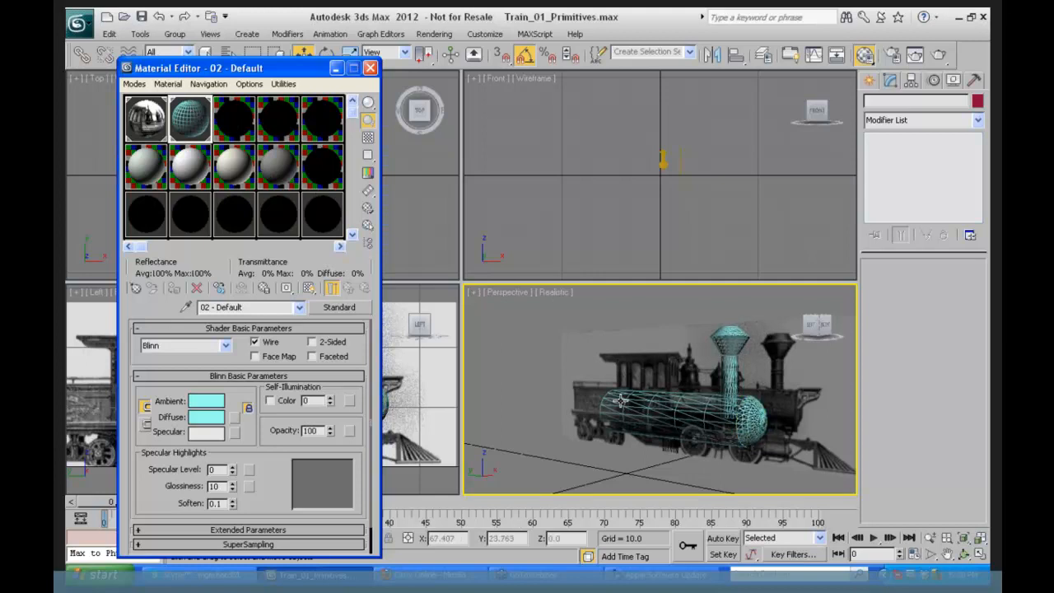
pyautogui.click(964, 556)
pyautogui.moveTo(630, 370); pyautogui.dragTo(684, 372)
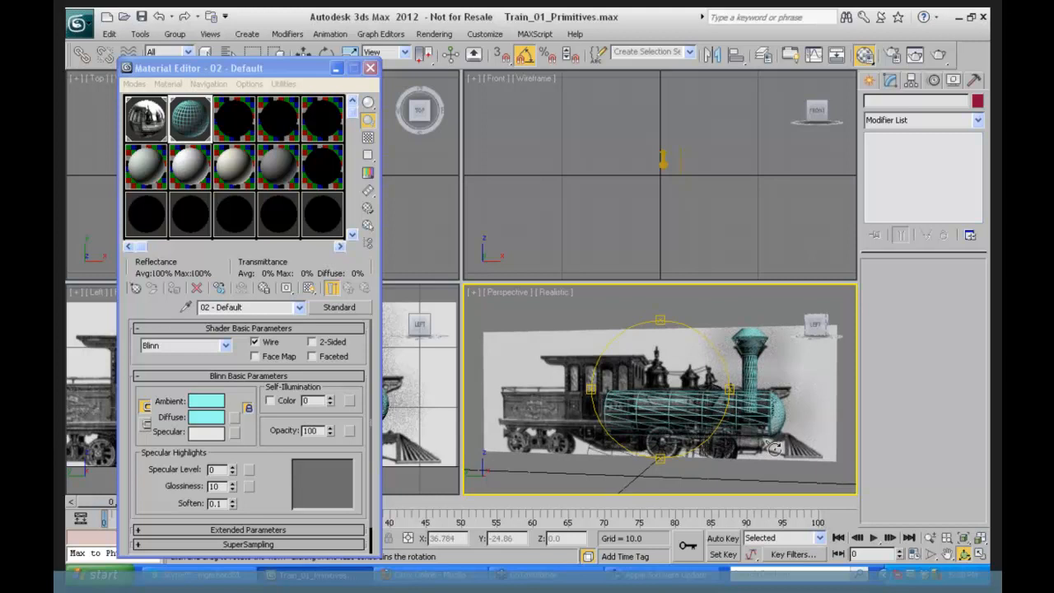
pyautogui.click(370, 69)
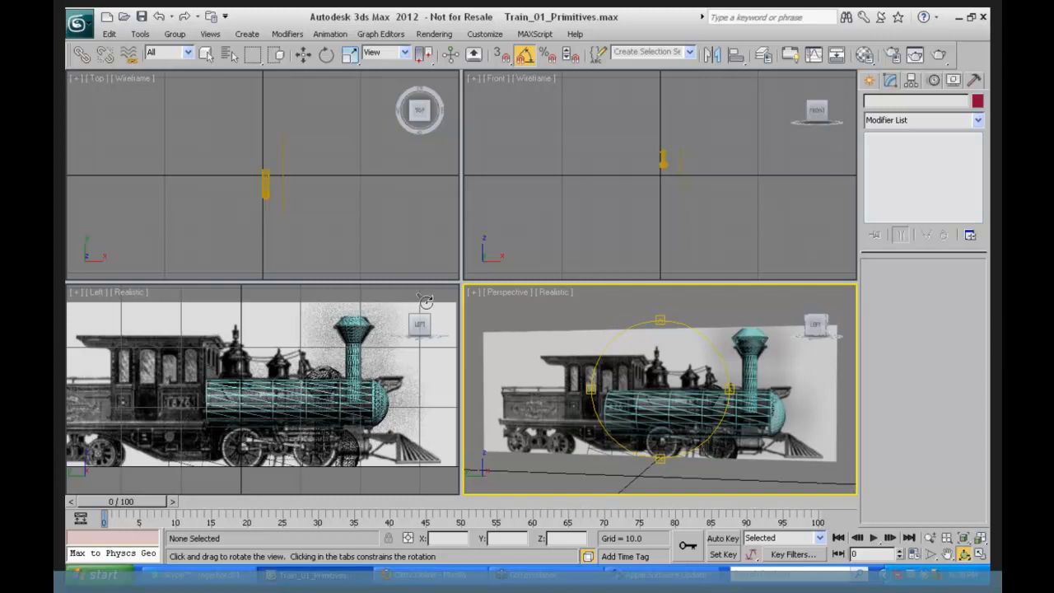
pyautogui.press('w')
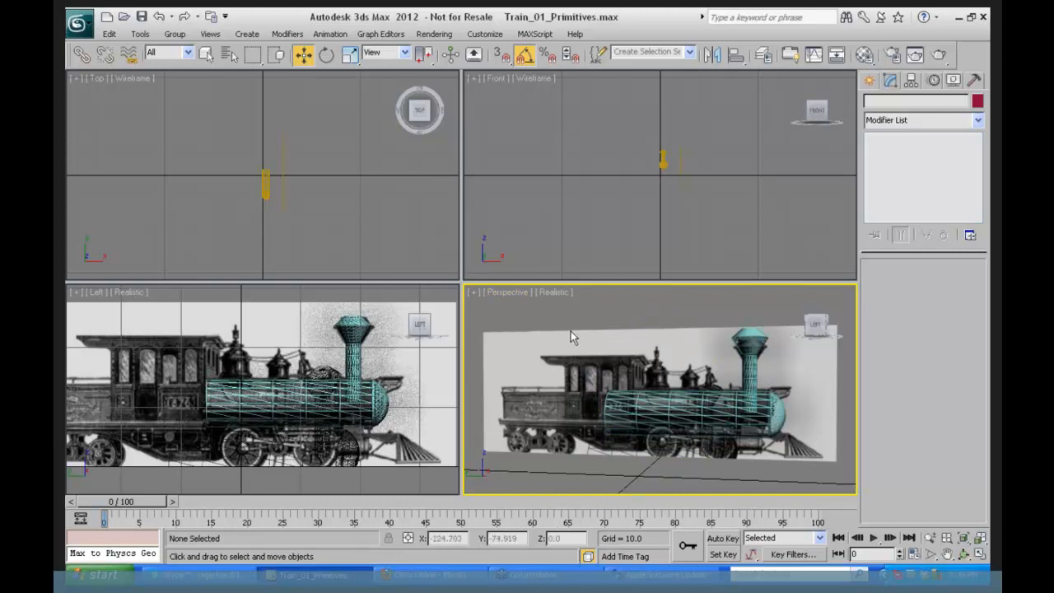
# - Unfreeze all objects and isolate the locomotive reference image plane in a maximized Perspective viewport
pyautogui.rightClick(575, 340)
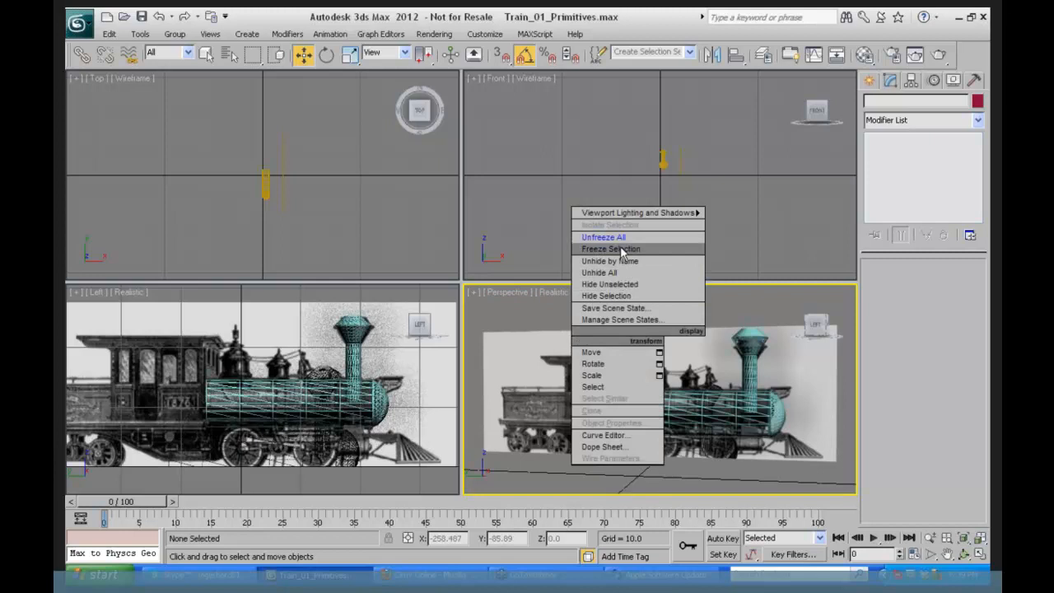
pyautogui.click(604, 237)
pyautogui.click(570, 341)
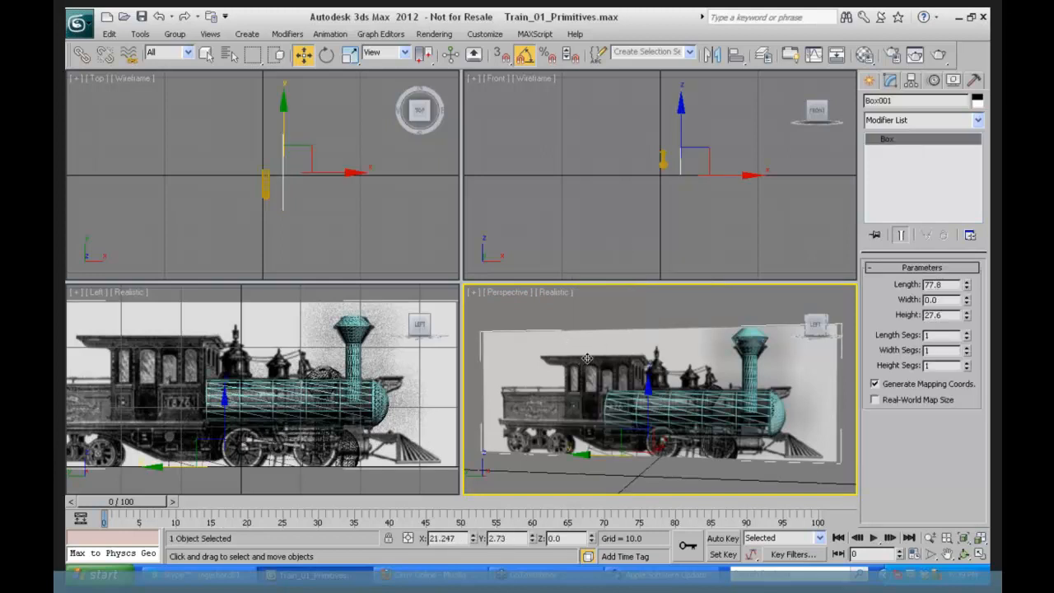
pyautogui.hotkey('alt', 'q')
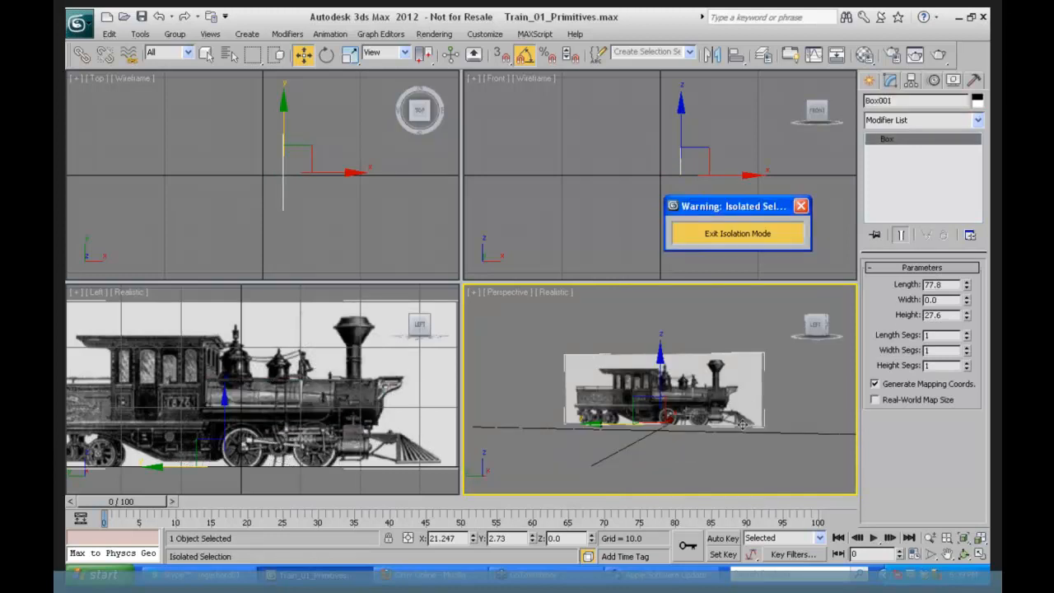
pyautogui.click(980, 553)
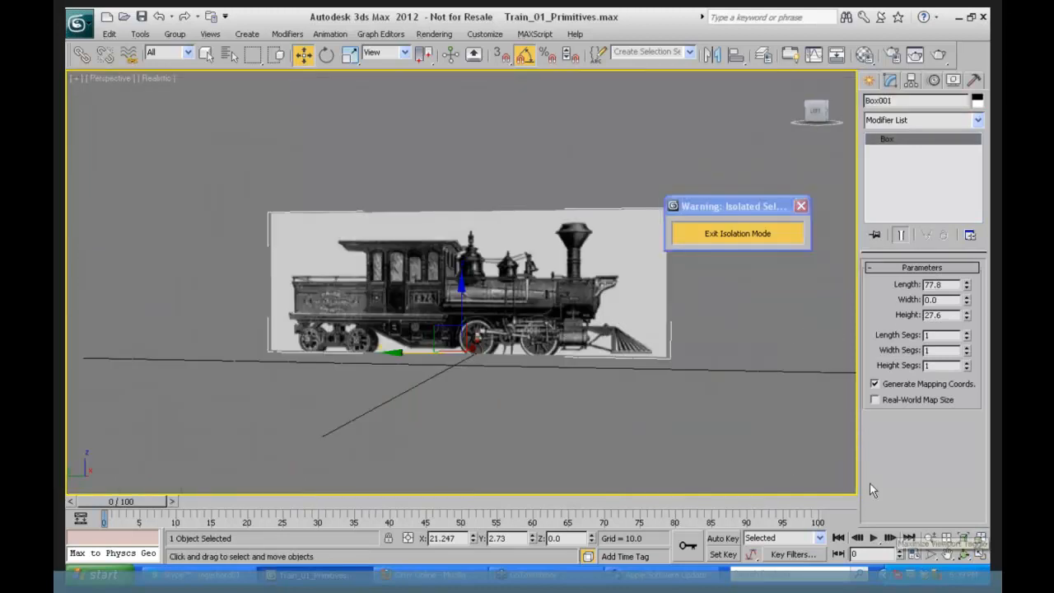
pyautogui.click(930, 536)
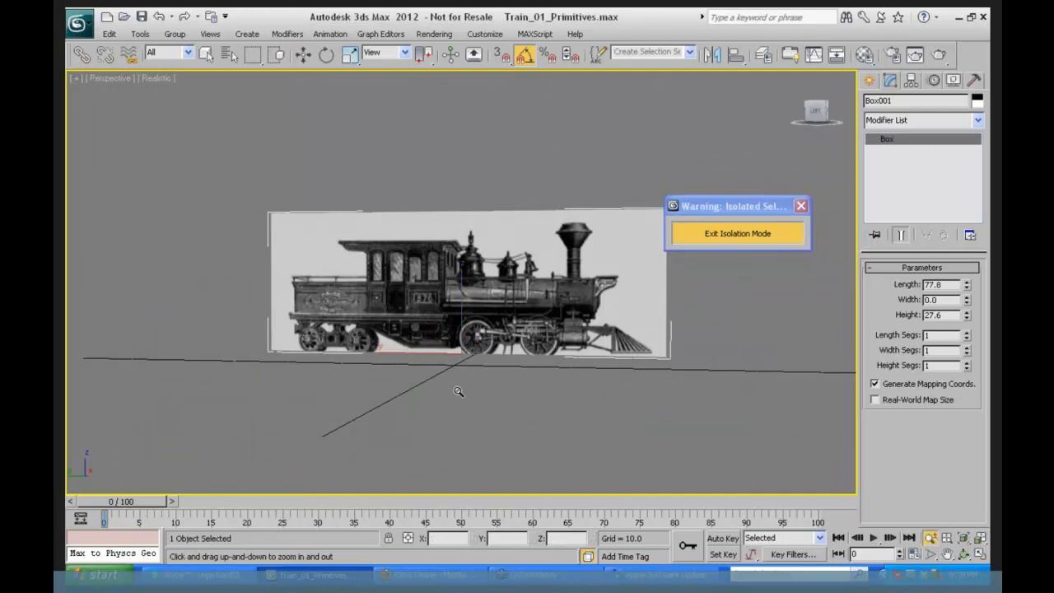
pyautogui.moveTo(463, 387); pyautogui.dragTo(422, 291)
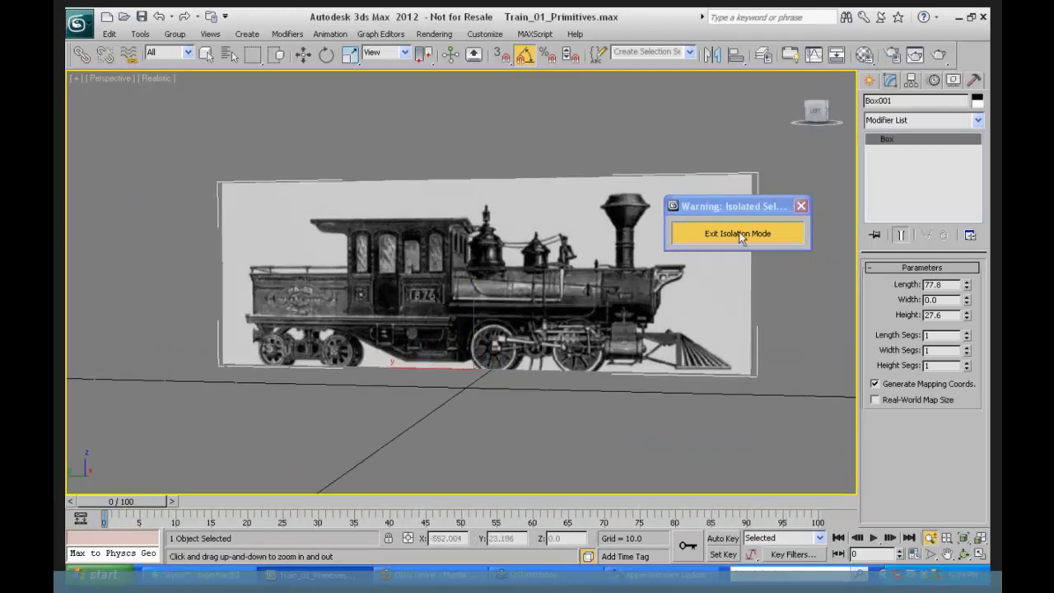
# - Exit isolation, isolate the reference image plane again and move the isolation warning clear of the image
pyautogui.click(800, 207)
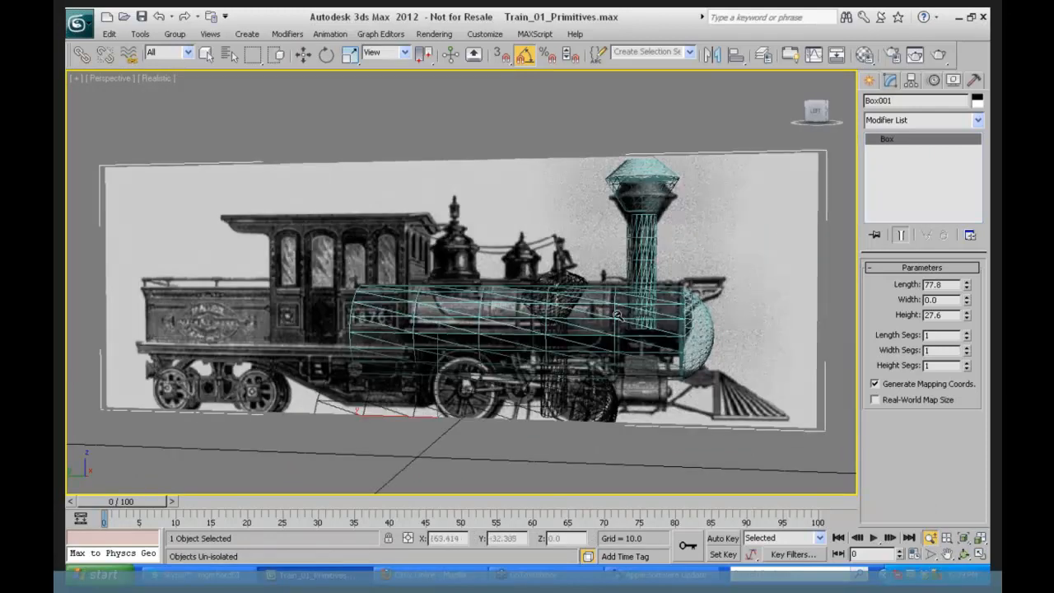
pyautogui.hotkey('alt', 'q')
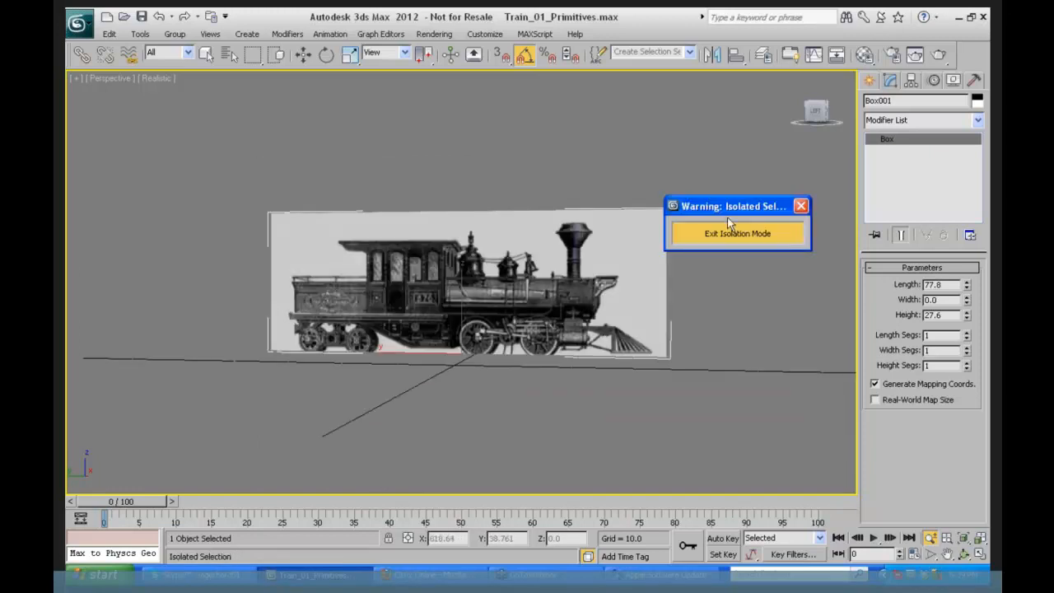
pyautogui.moveTo(730, 208); pyautogui.dragTo(172, 117)
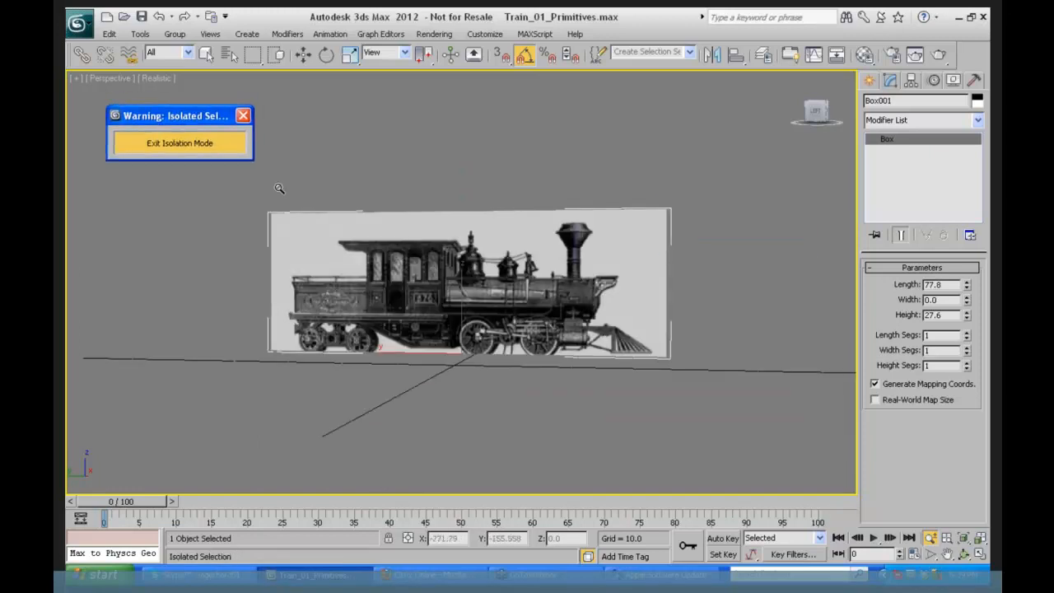
pyautogui.click(947, 554)
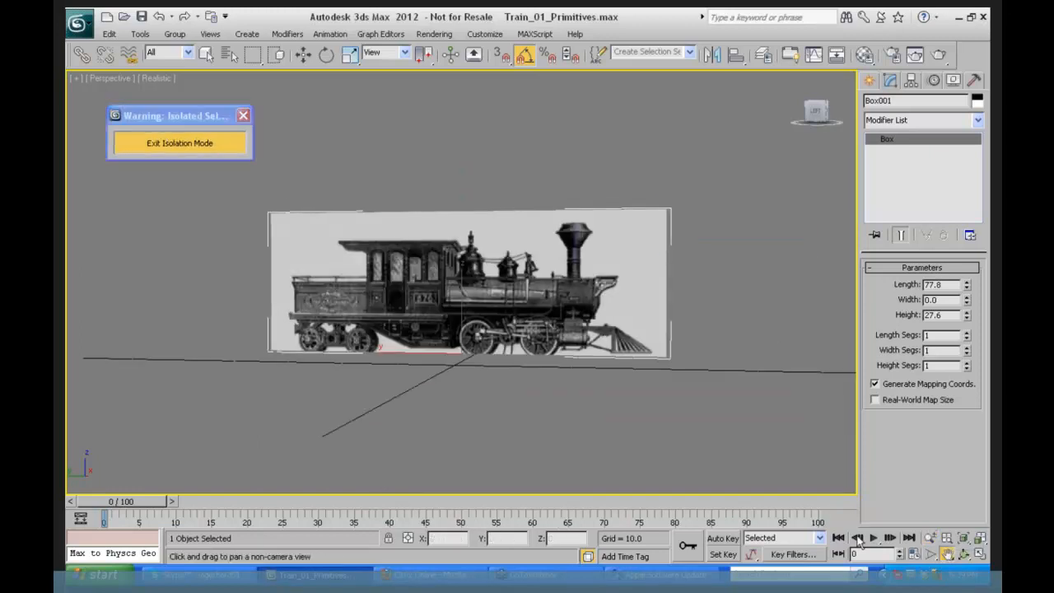
pyautogui.moveTo(489, 282); pyautogui.dragTo(507, 258)
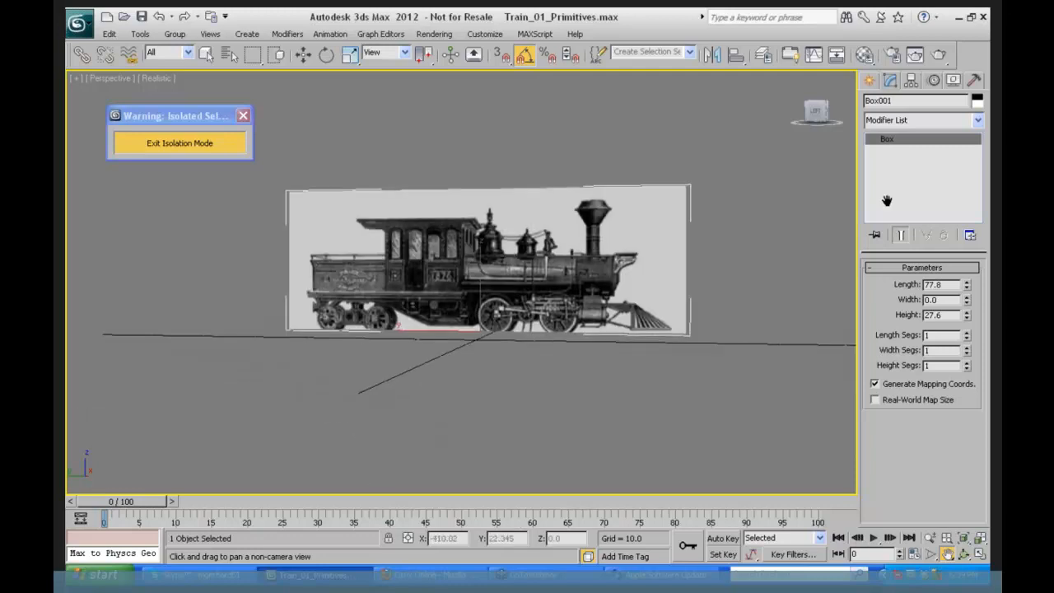
# - Draw a flat box about 60 by 37.5 units with zero height in front of the reference image, with Real-World Map Size off
pyautogui.click(870, 80)
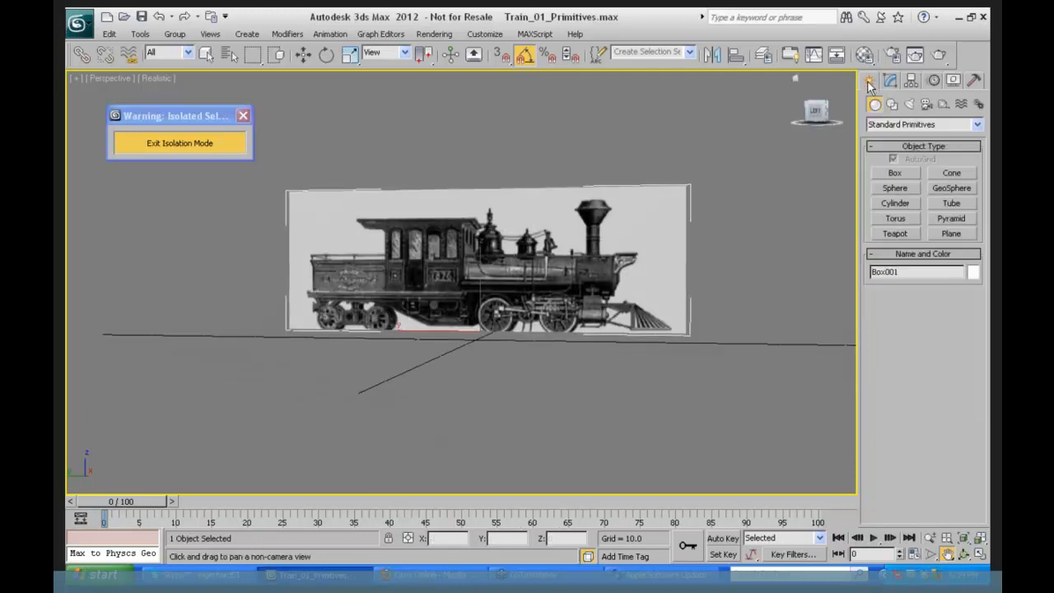
pyautogui.click(895, 174)
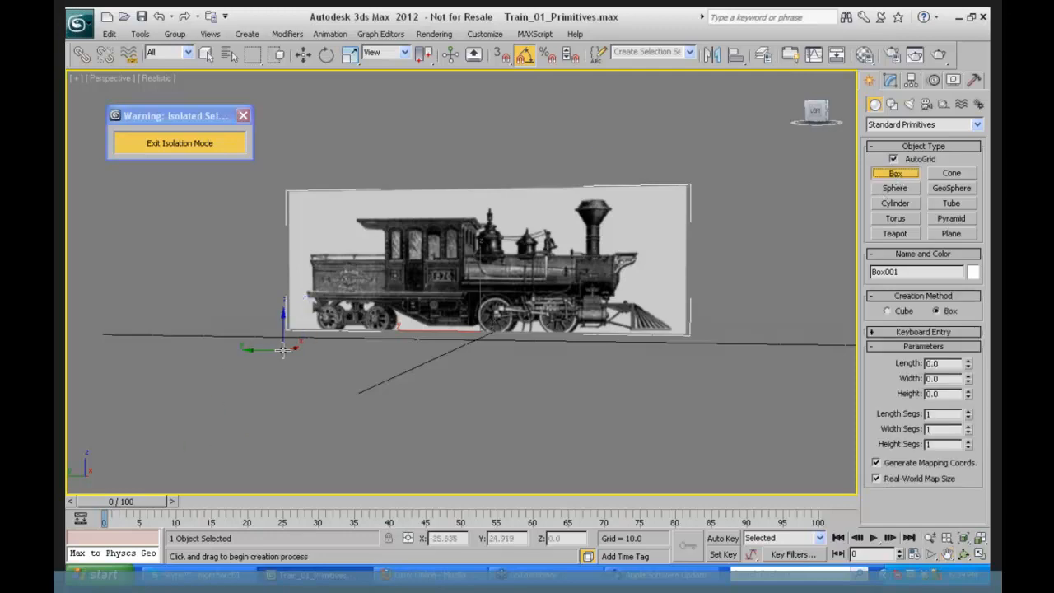
pyautogui.moveTo(282, 349); pyautogui.dragTo(702, 392)
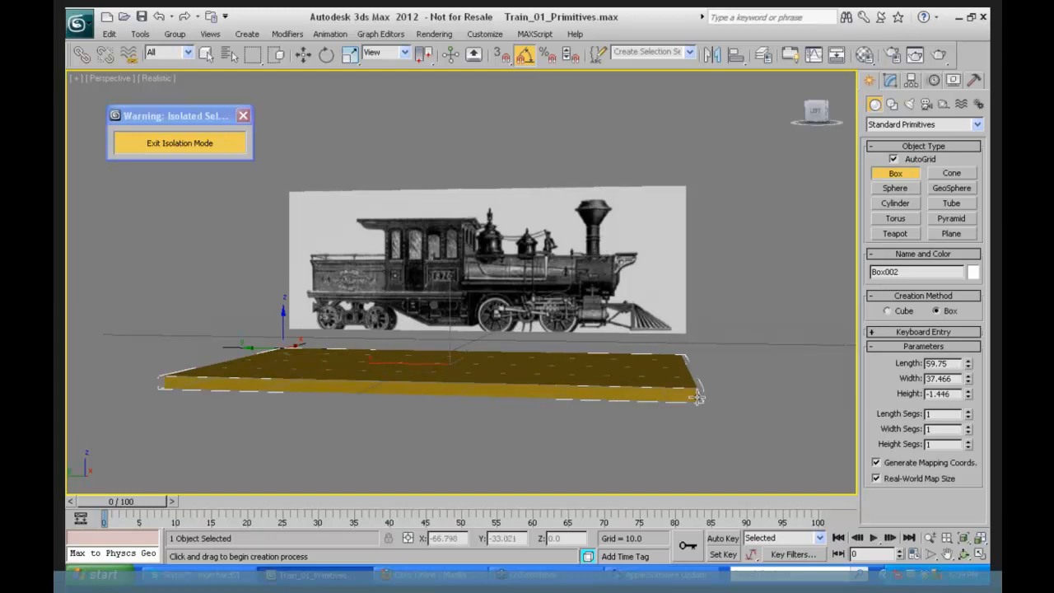
pyautogui.click(770, 411)
pyautogui.rightClick(968, 395)
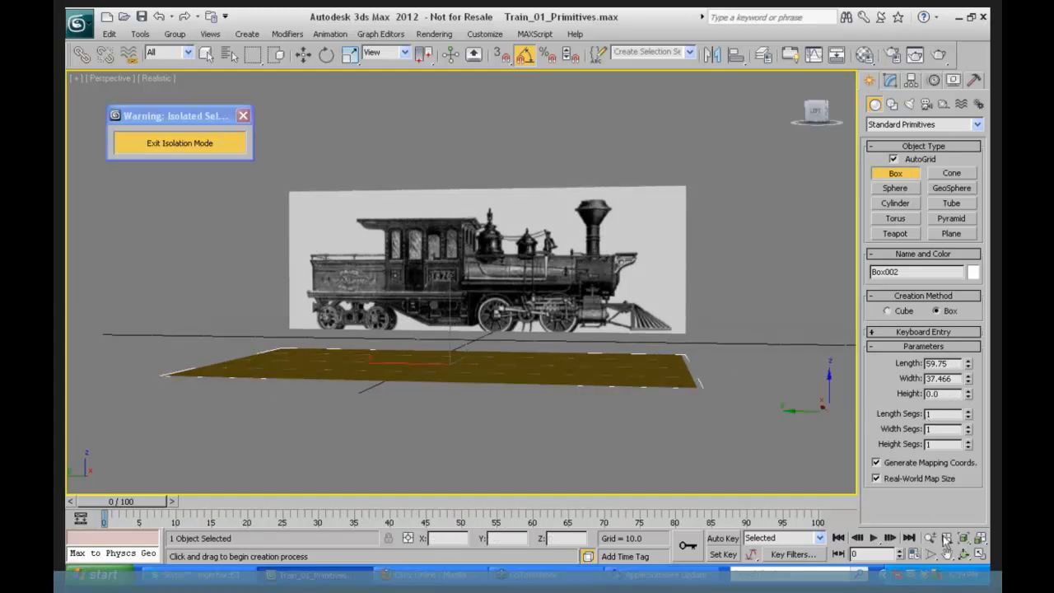
pyautogui.click(971, 556)
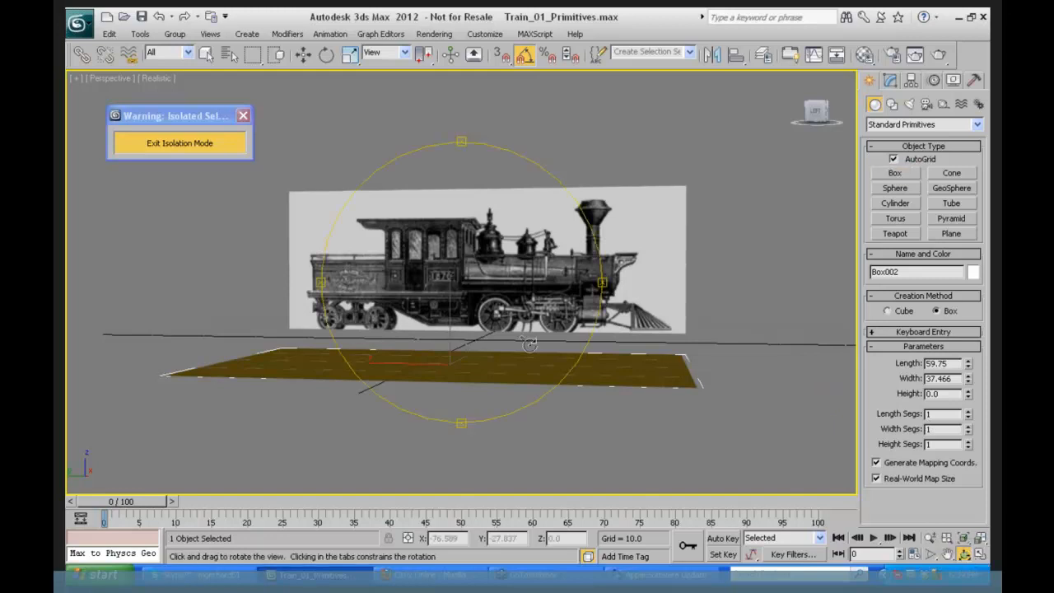
pyautogui.moveTo(397, 288); pyautogui.dragTo(607, 322)
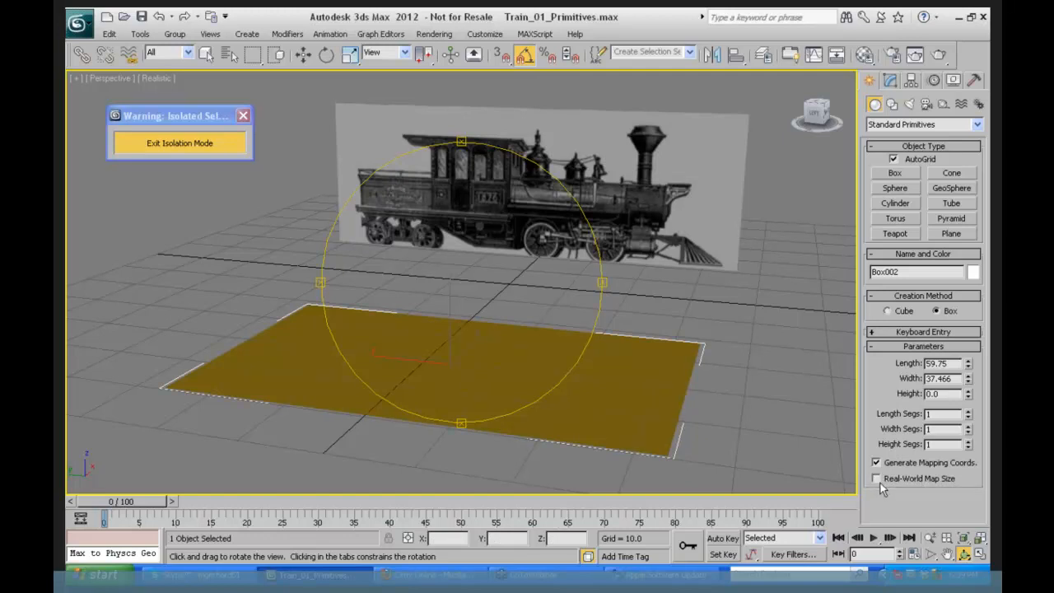
# - Reopen the Material Editor and change the third sample slot's material to Standard
pyautogui.click(432, 35)
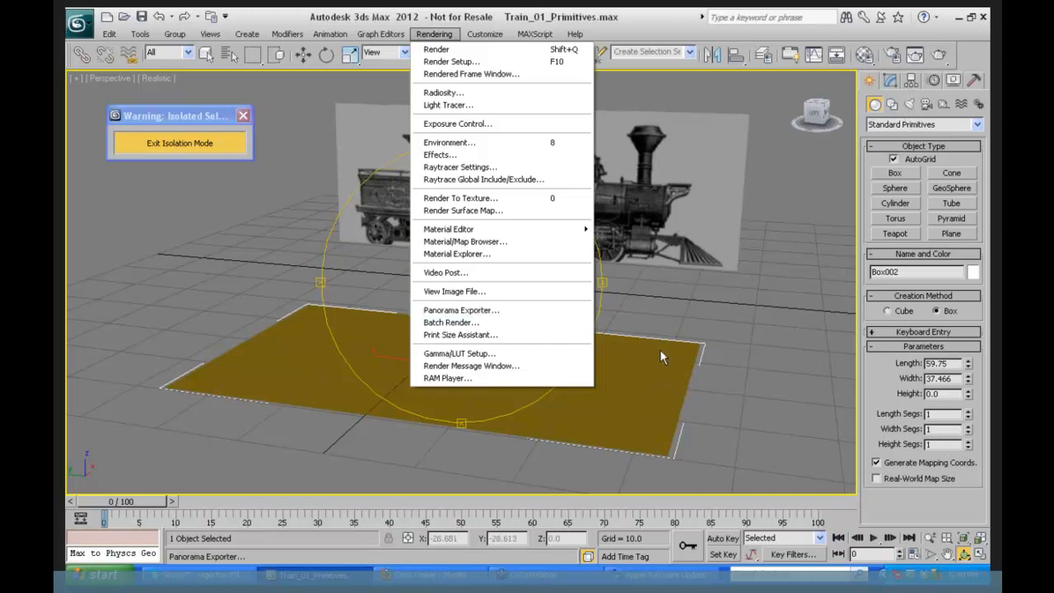
pyautogui.moveTo(511, 229)
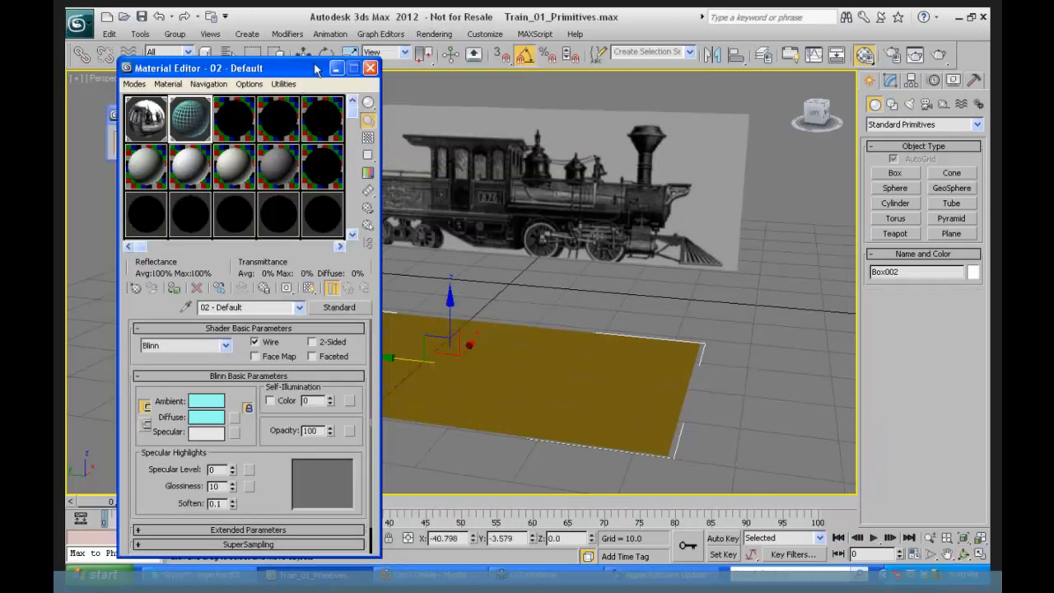
pyautogui.moveTo(317, 70); pyautogui.dragTo(371, 43)
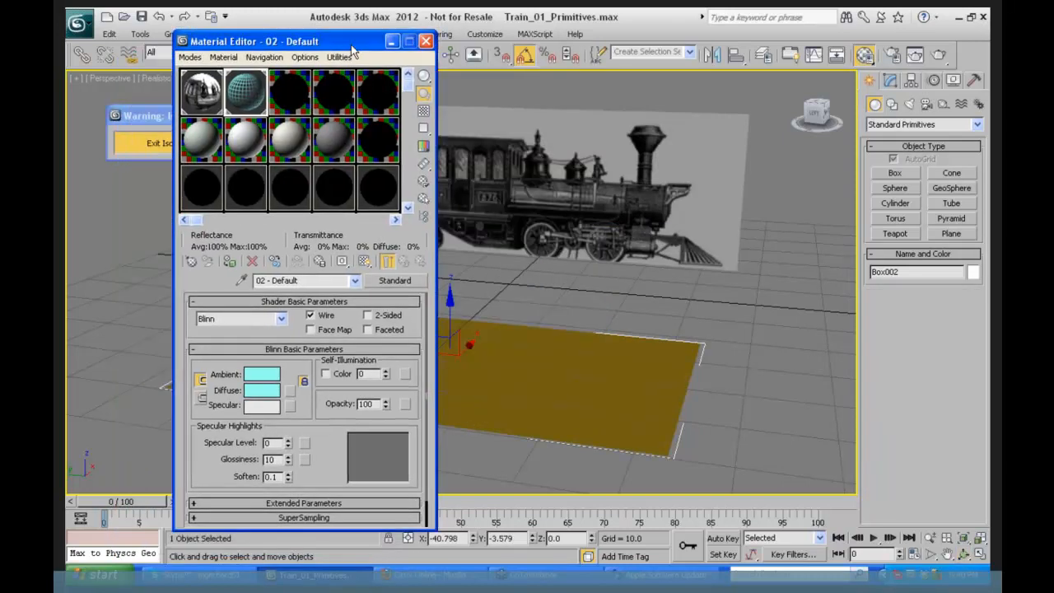
pyautogui.click(289, 89)
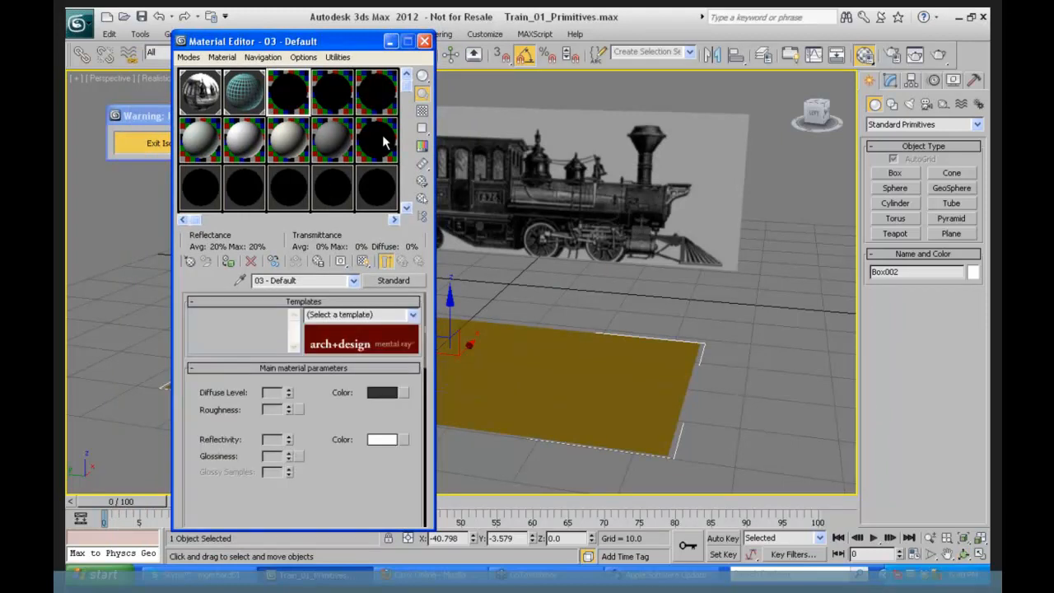
pyautogui.click(384, 281)
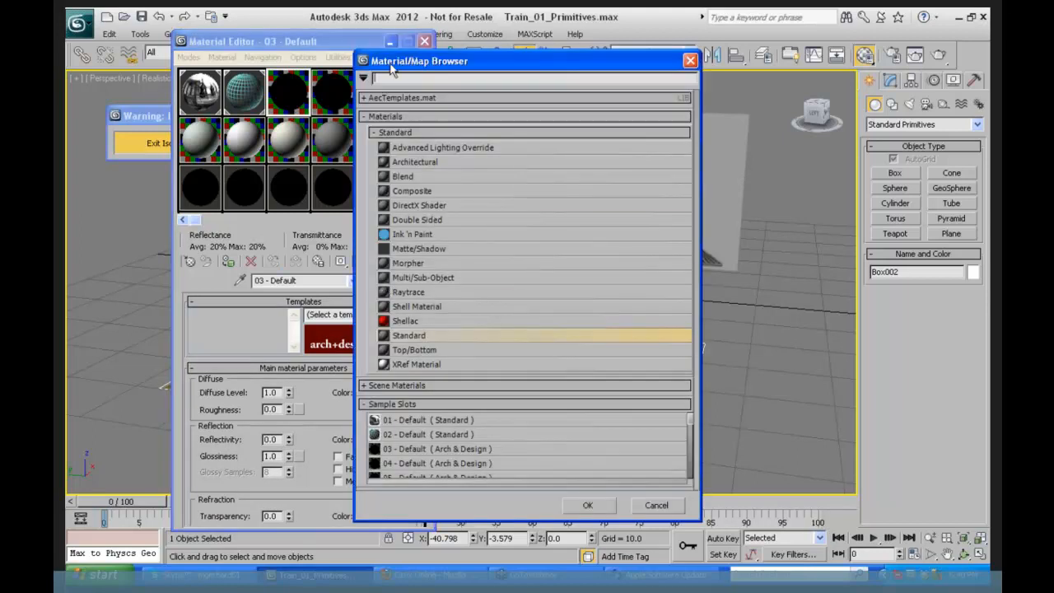
pyautogui.click(375, 133)
pyautogui.click(374, 133)
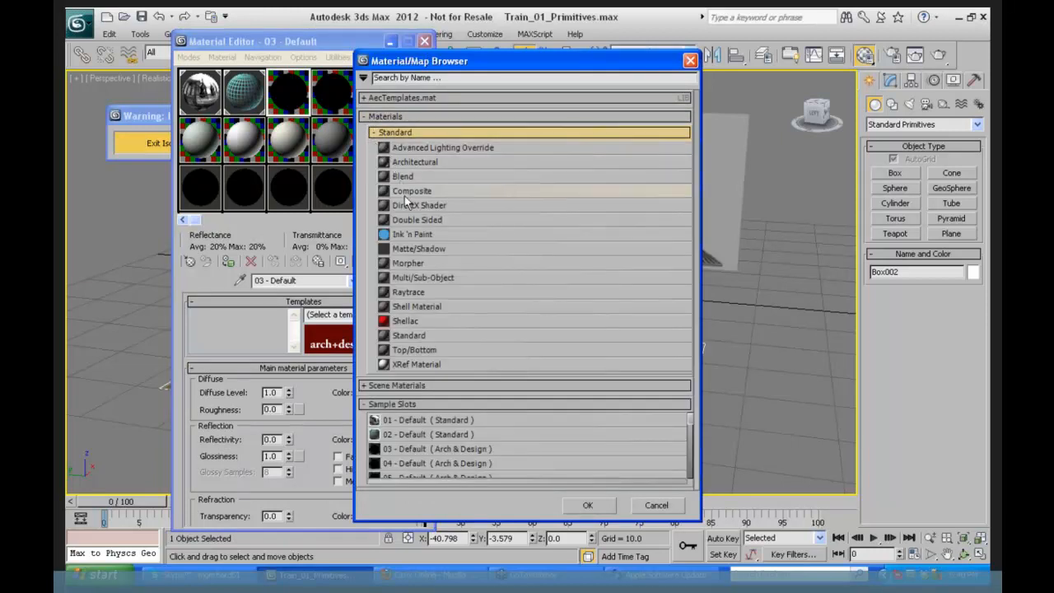
pyautogui.click(402, 337)
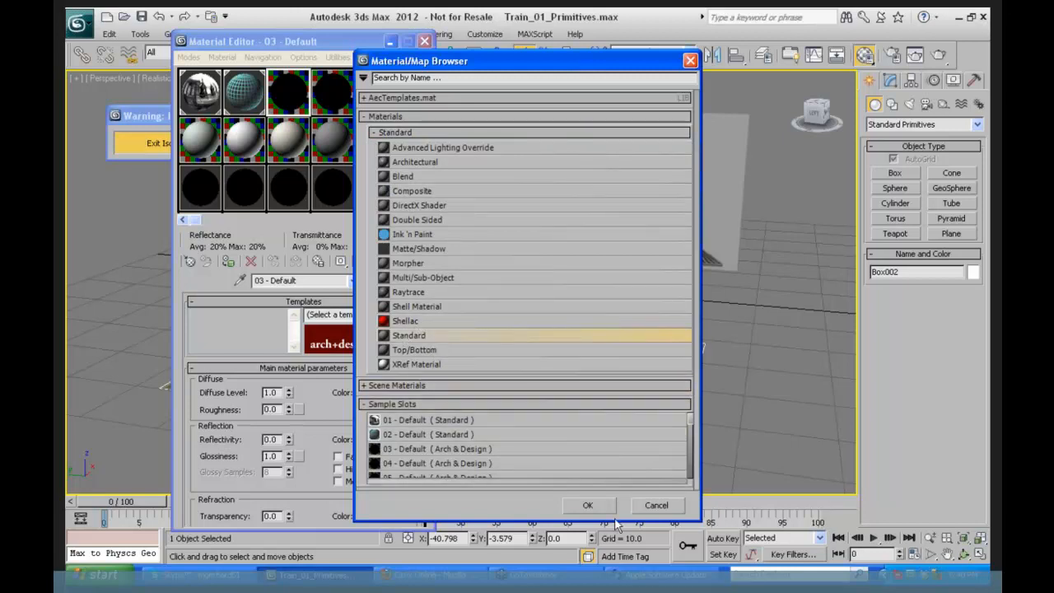
pyautogui.click(586, 505)
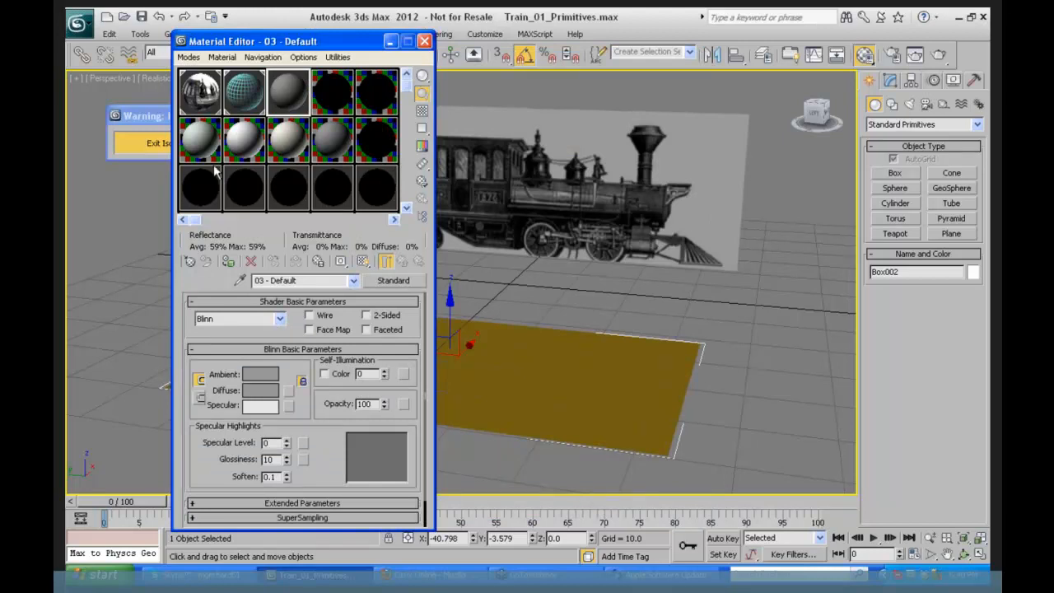
# - Set the 03 - Default material's diffuse color to light green (RGB 195, 246, 150) and assign it to the flat box
pyautogui.click(262, 390)
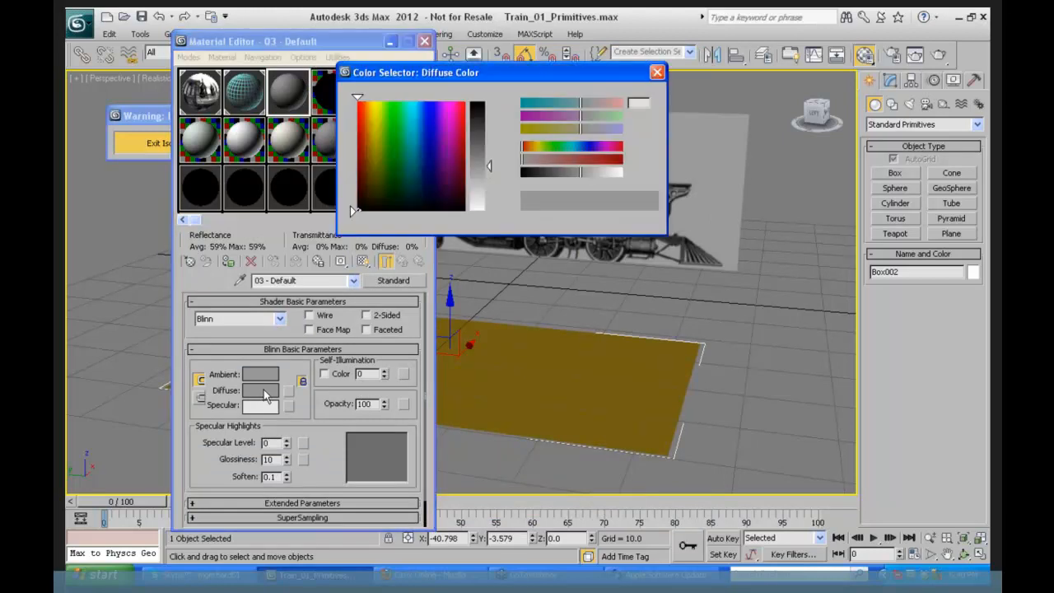
pyautogui.click(384, 111)
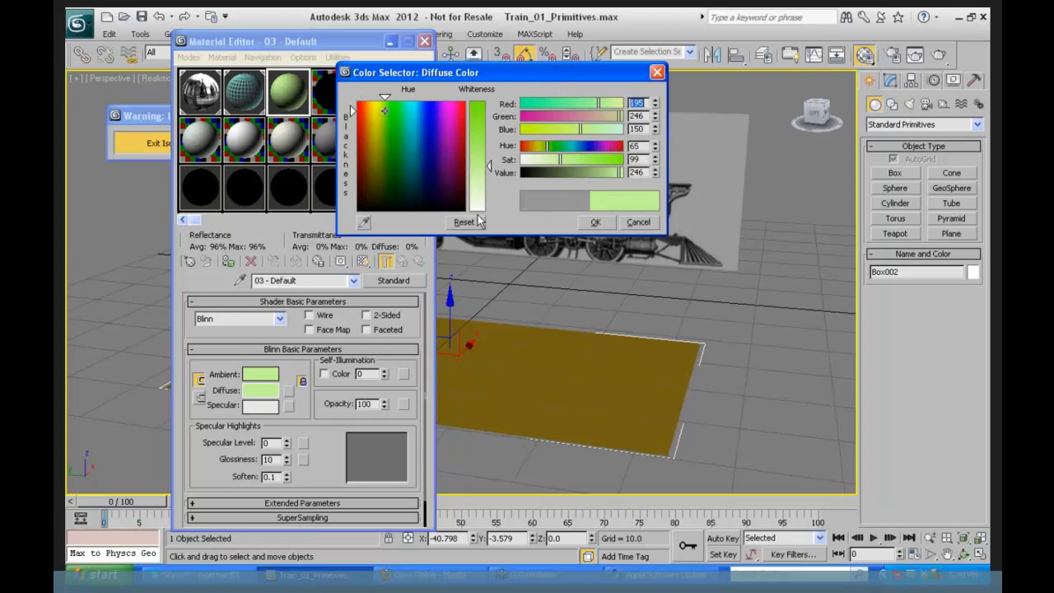
pyautogui.click(596, 222)
pyautogui.moveTo(280, 95); pyautogui.dragTo(580, 376)
pyautogui.moveTo(349, 42); pyautogui.dragTo(270, 34)
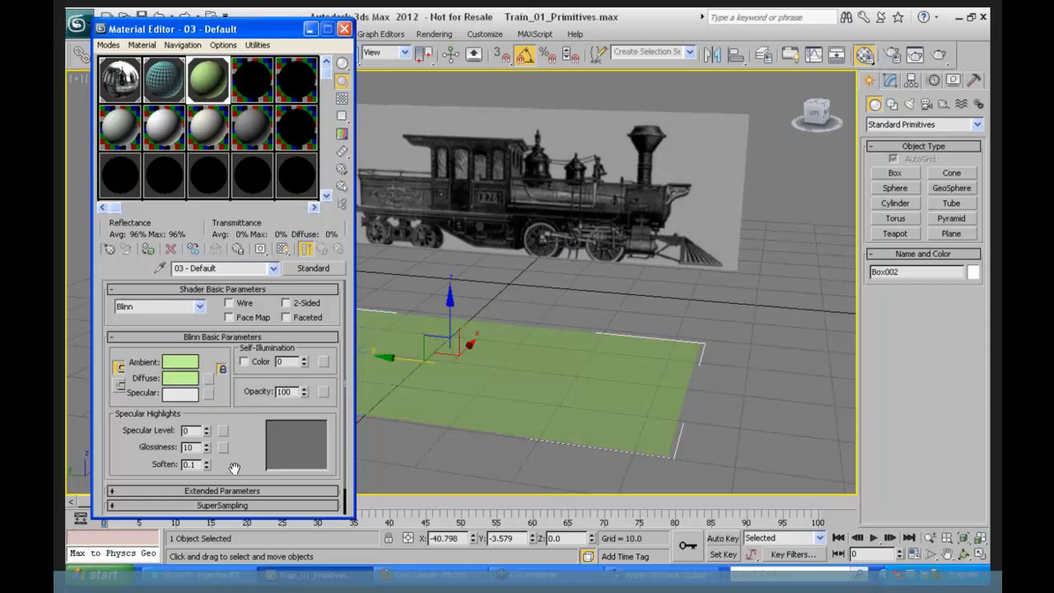
# - Add a Bitmap map to the Diffuse Color channel of the 03 - Default material
pyautogui.moveTo(234, 468); pyautogui.dragTo(235, 427)
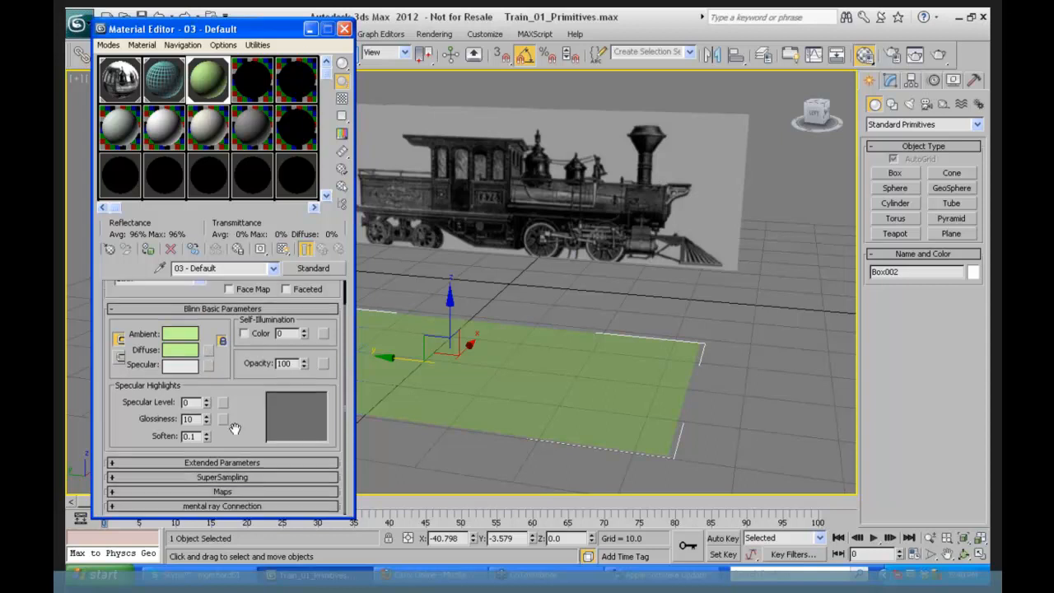
pyautogui.click(223, 491)
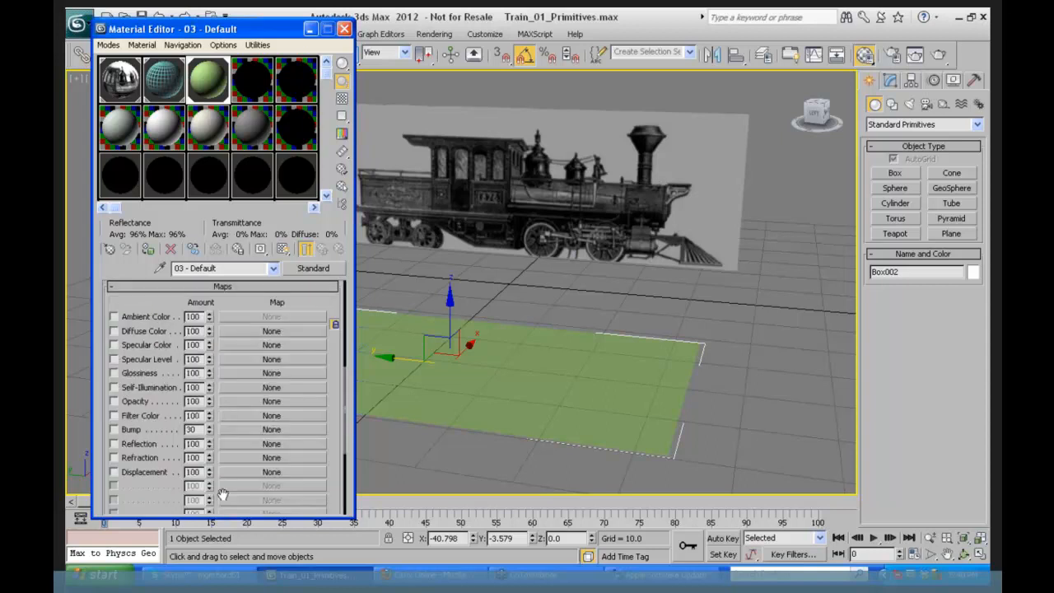
pyautogui.click(229, 330)
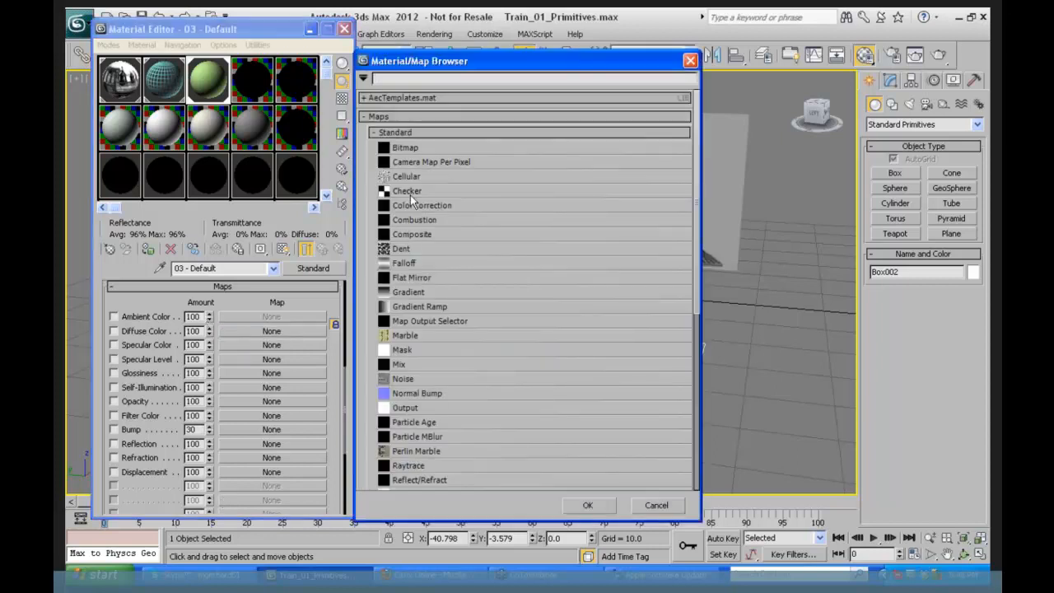
pyautogui.click(418, 147)
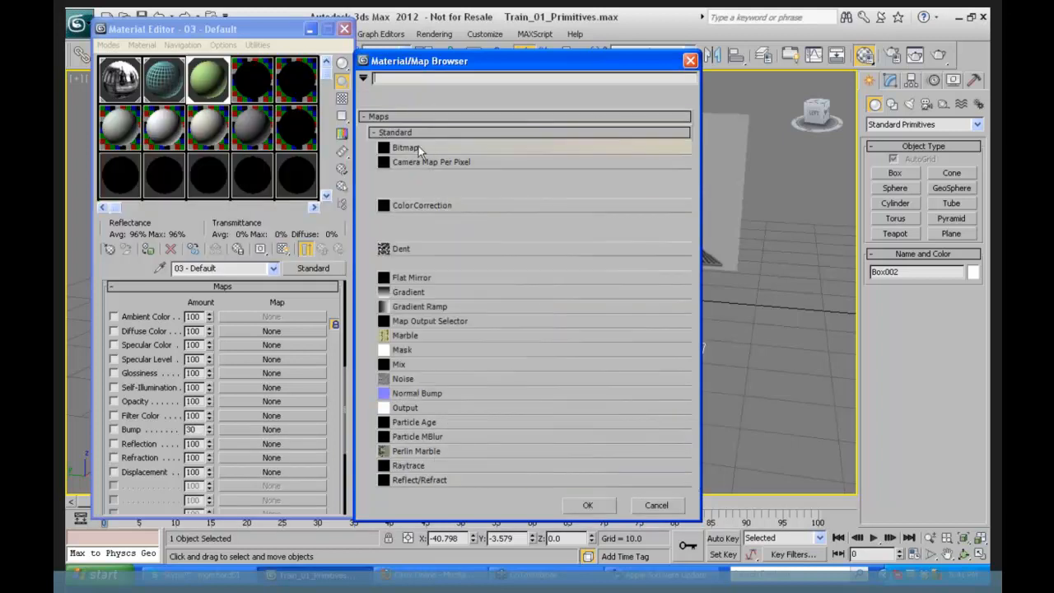
pyautogui.click(587, 505)
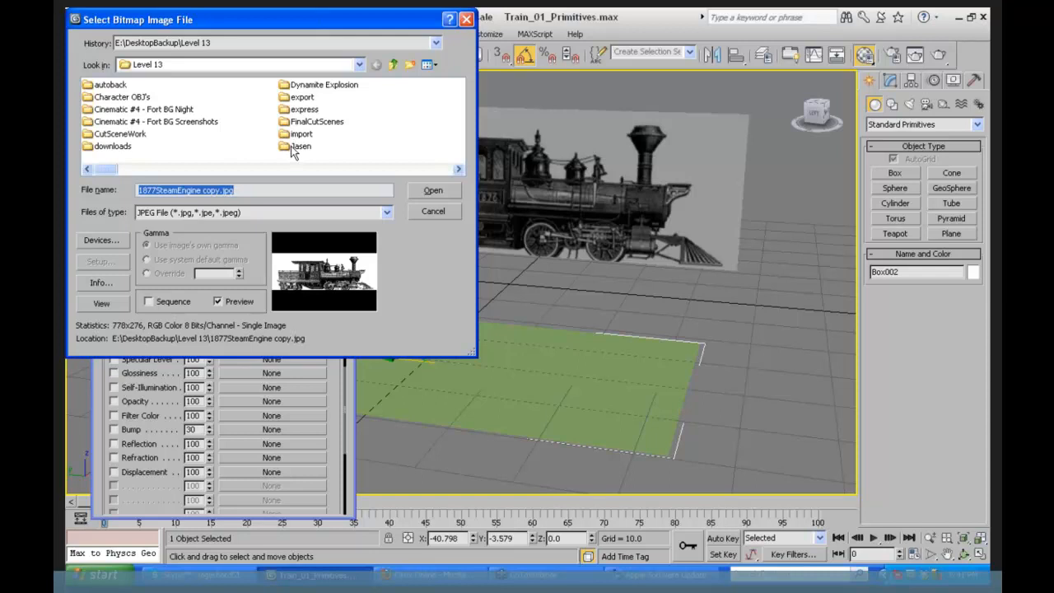
# - Load DuckRidePaddleBoat2.jpg from the Level 13 folder as the bitmap and show the shaded material in the viewport
pyautogui.click(459, 169)
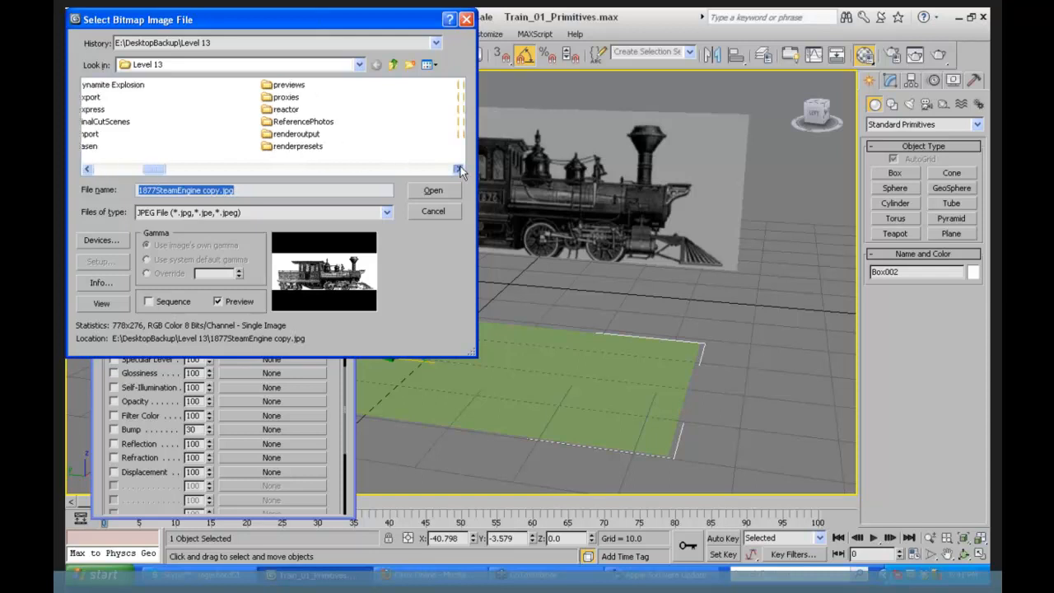
pyautogui.click(459, 169)
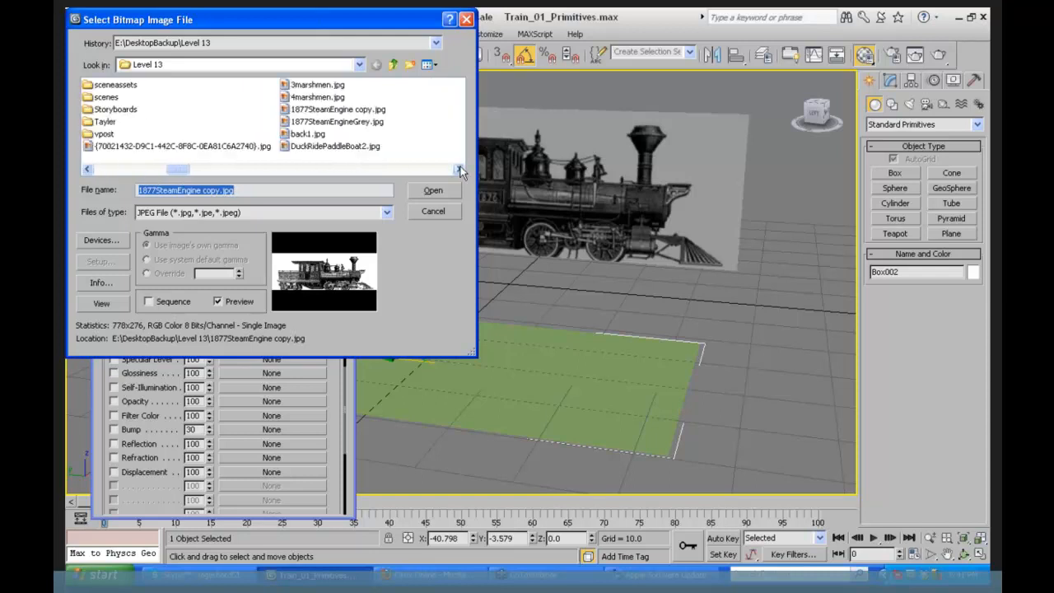
pyautogui.click(332, 146)
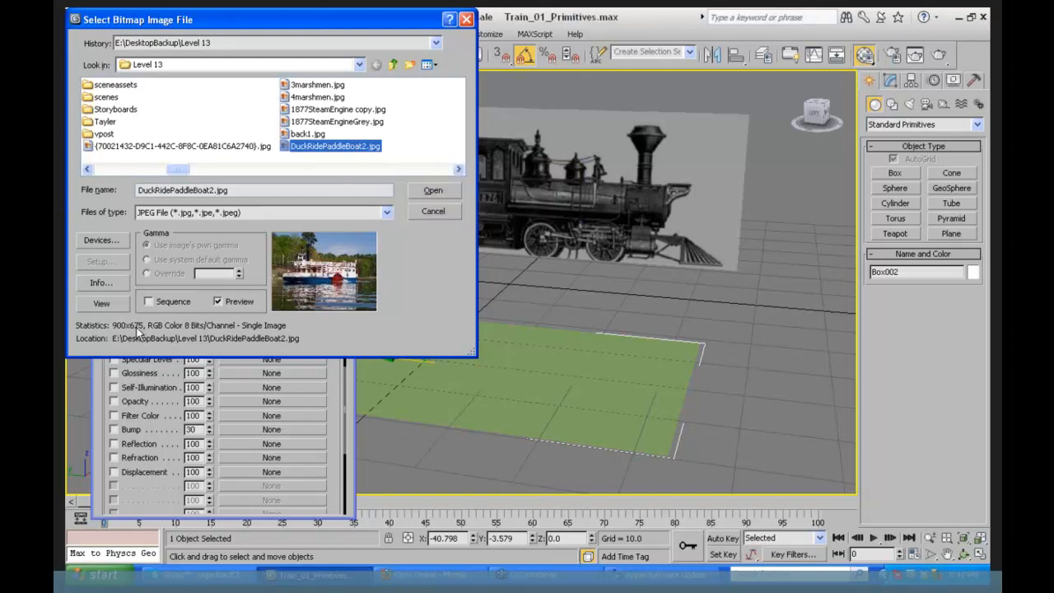
pyautogui.click(432, 190)
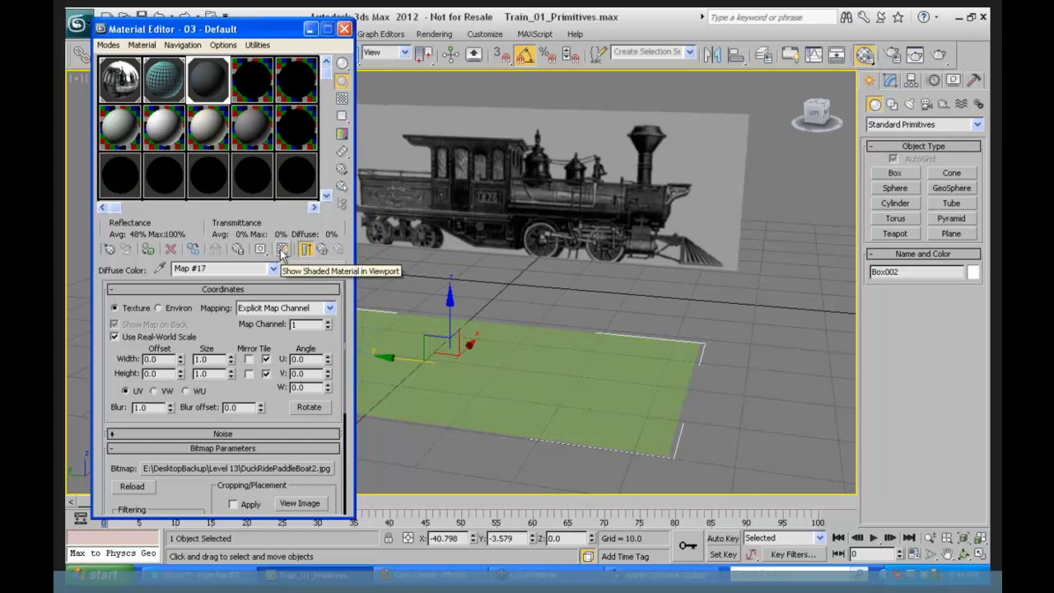
pyautogui.click(281, 250)
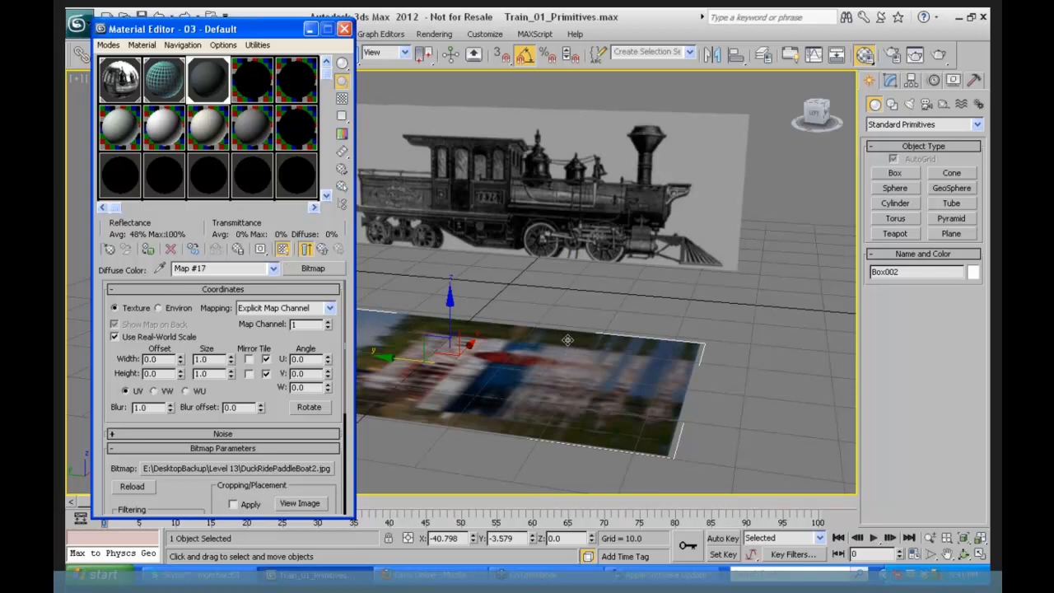
# - Compare the flat box's length and width with the pixel dimensions of the paddle boat image file
pyautogui.click(891, 81)
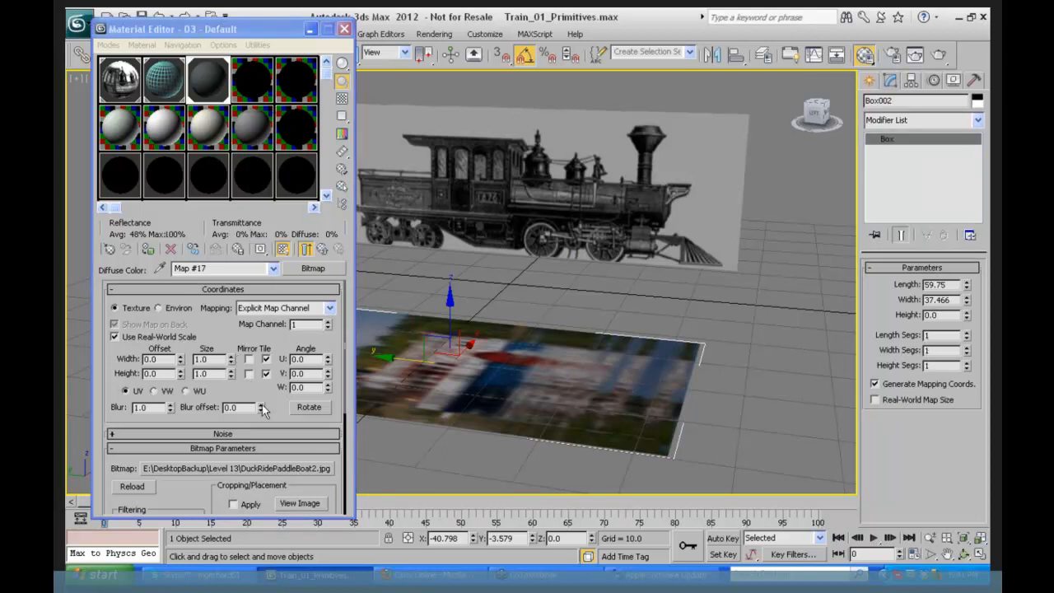
pyautogui.scroll(-5, 272, 379)
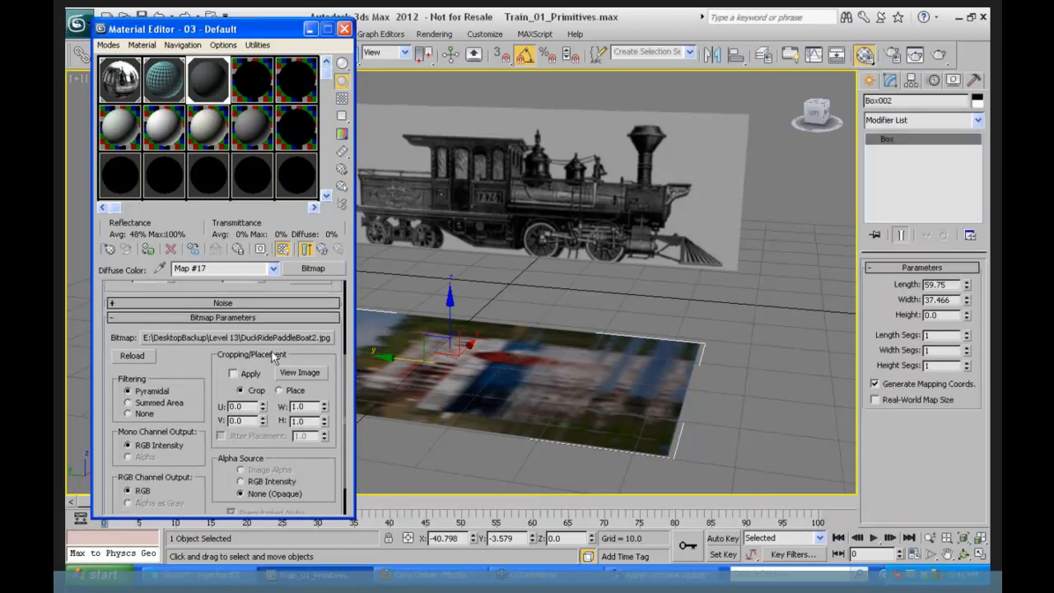
pyautogui.click(232, 342)
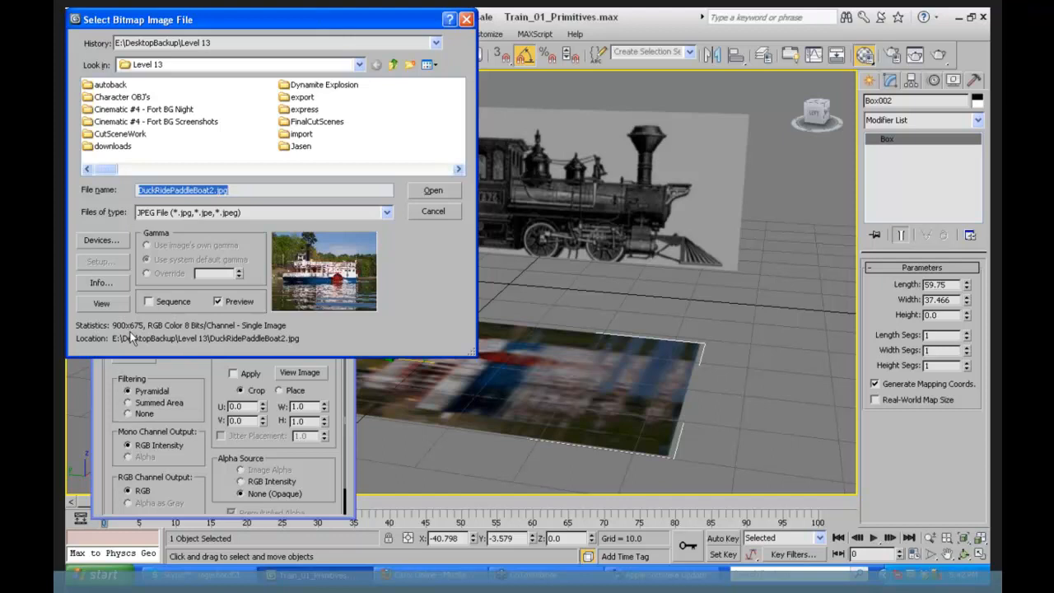
pyautogui.click(428, 189)
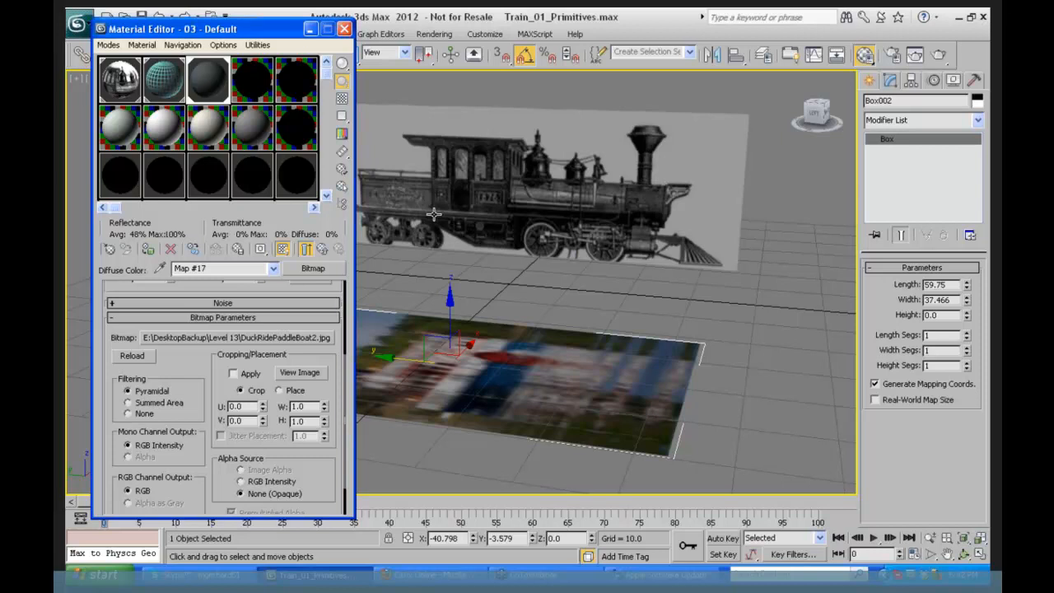
# - Turn off Use Real-World Scale in the coordinates of the paddle boat diffuse map
pyautogui.click(322, 250)
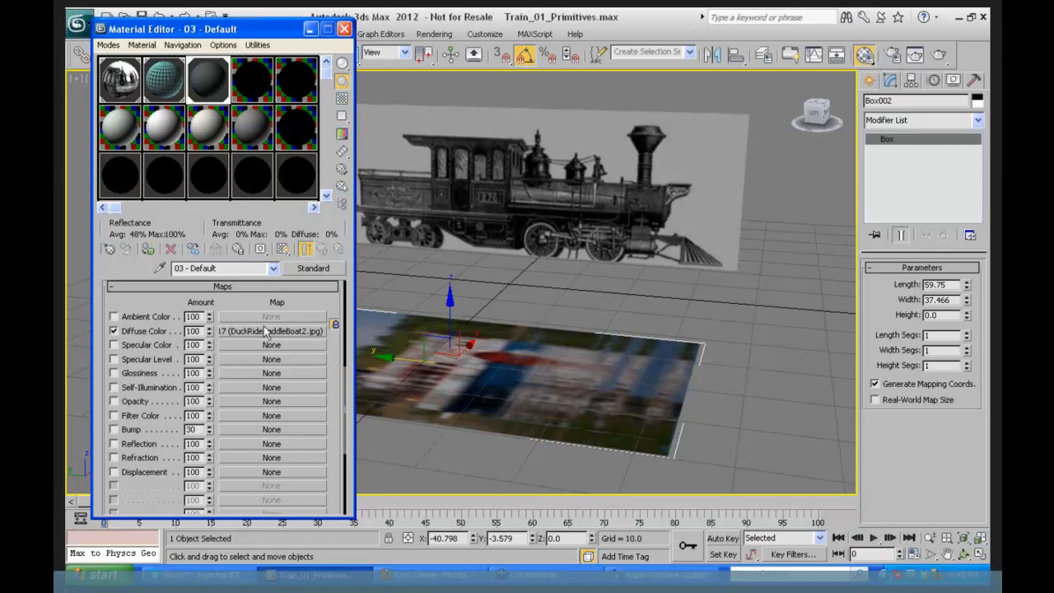
pyautogui.click(265, 330)
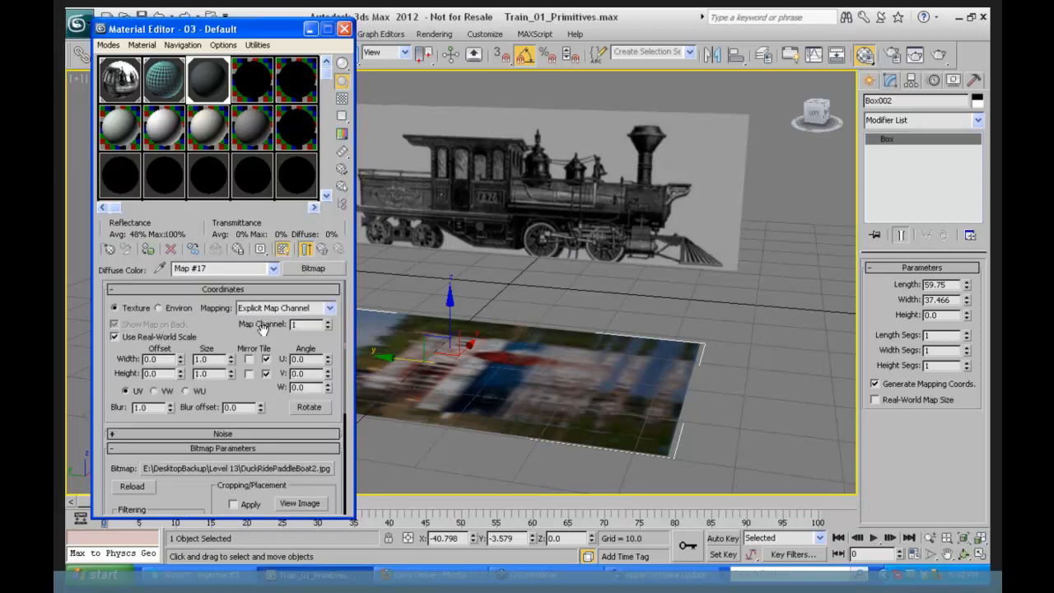
pyautogui.click(114, 337)
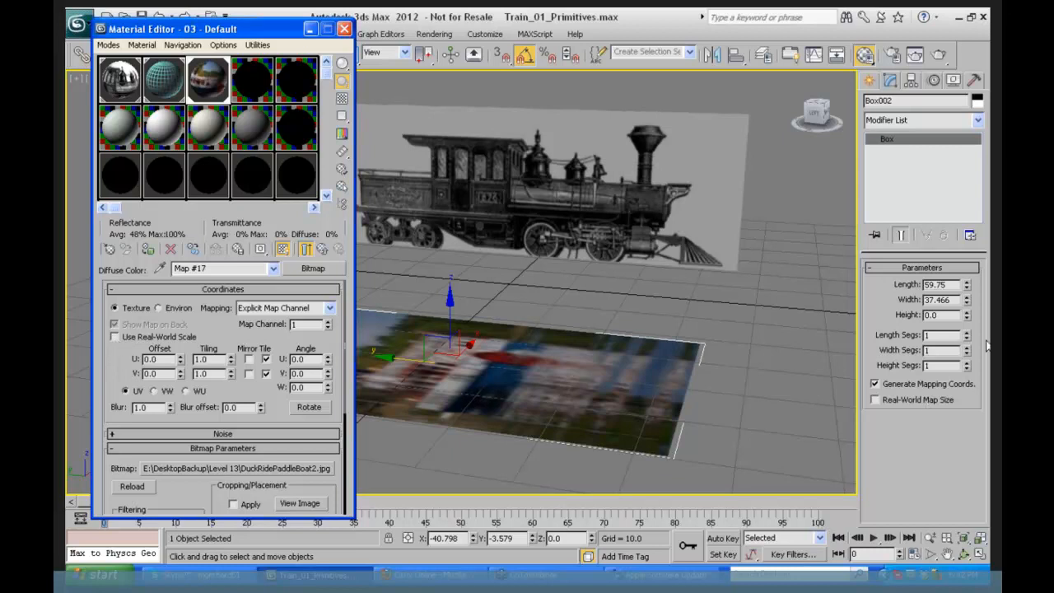
# - Set the flat box's length to 90 and its width to 67
pyautogui.click(949, 285)
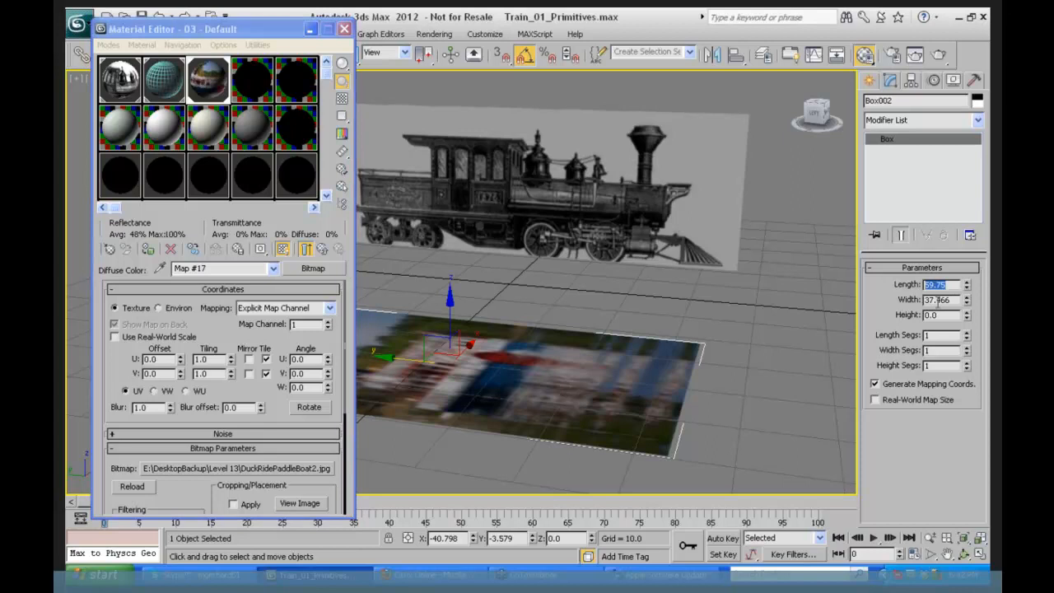
pyautogui.write('90')
pyautogui.press('Tab')
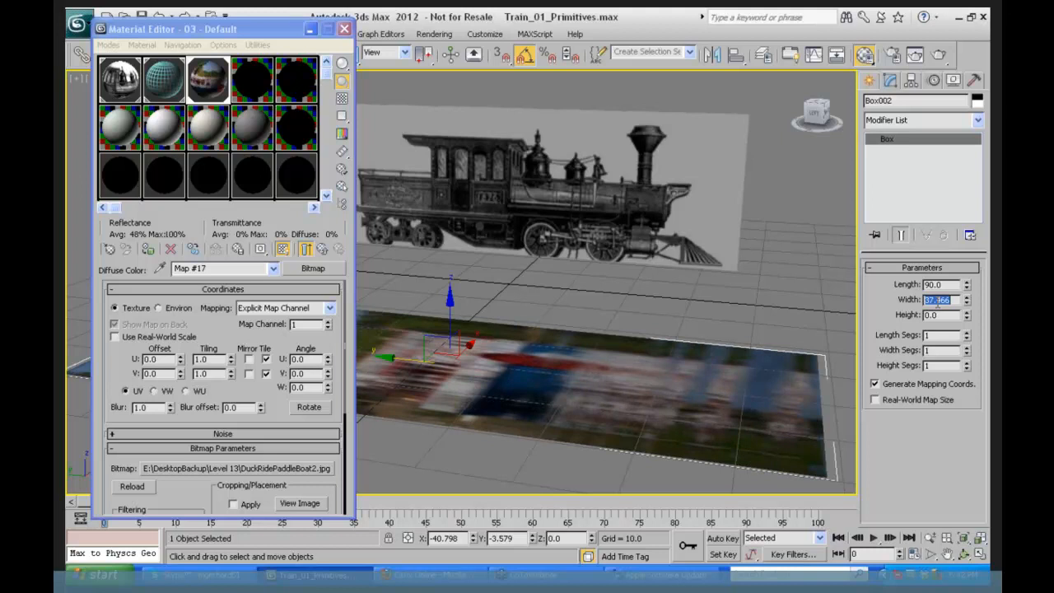
pyautogui.write('67')
pyautogui.press('Return')
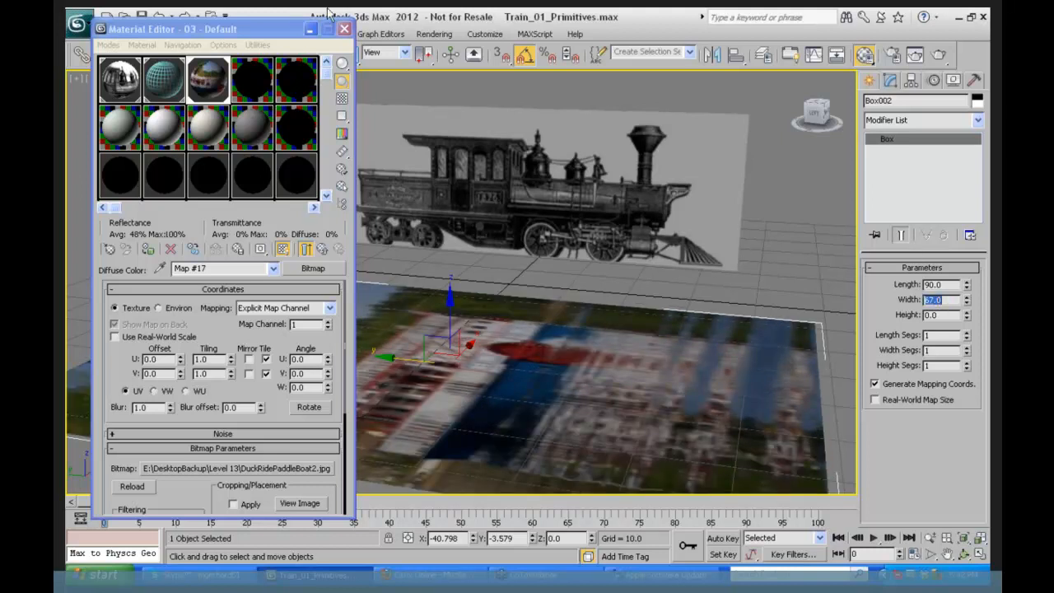
# - Move the Material Editor aside and set the flat box's length to 67 and width to 90
pyautogui.moveTo(270, 33); pyautogui.dragTo(170, 69)
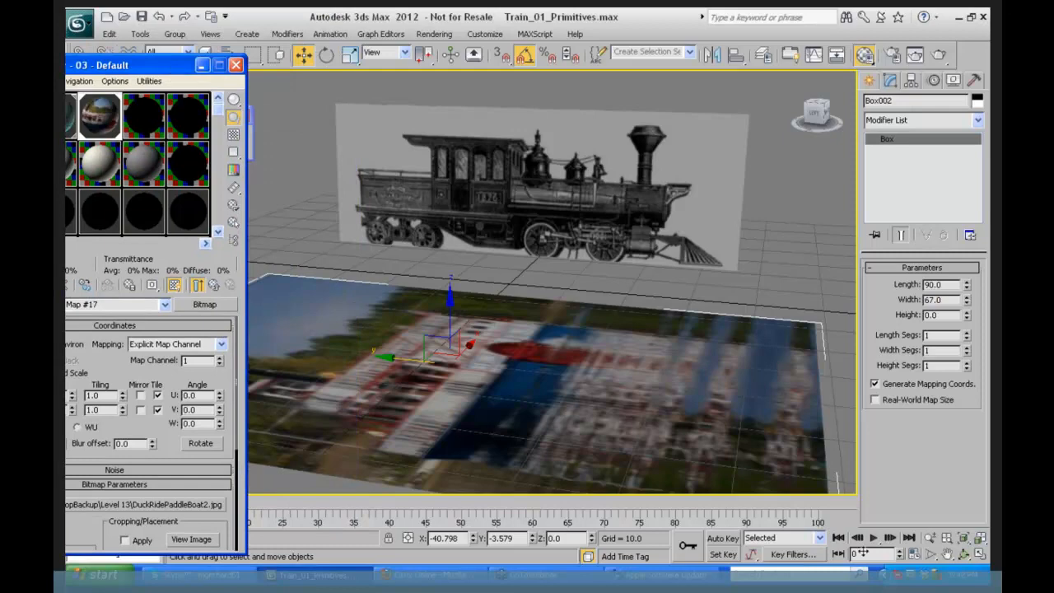
pyautogui.click(963, 554)
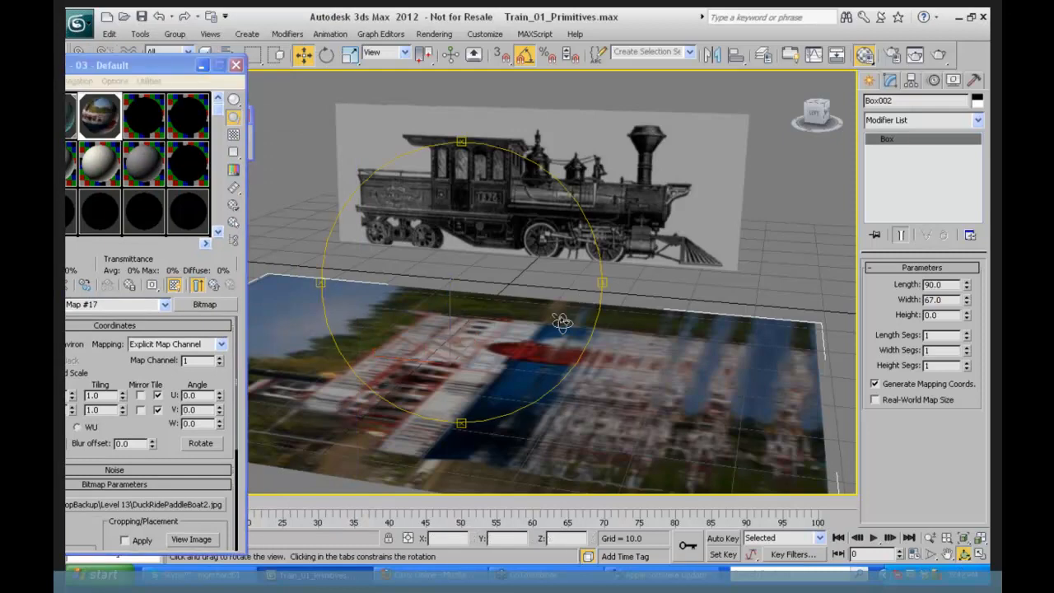
pyautogui.moveTo(562, 316); pyautogui.dragTo(485, 308)
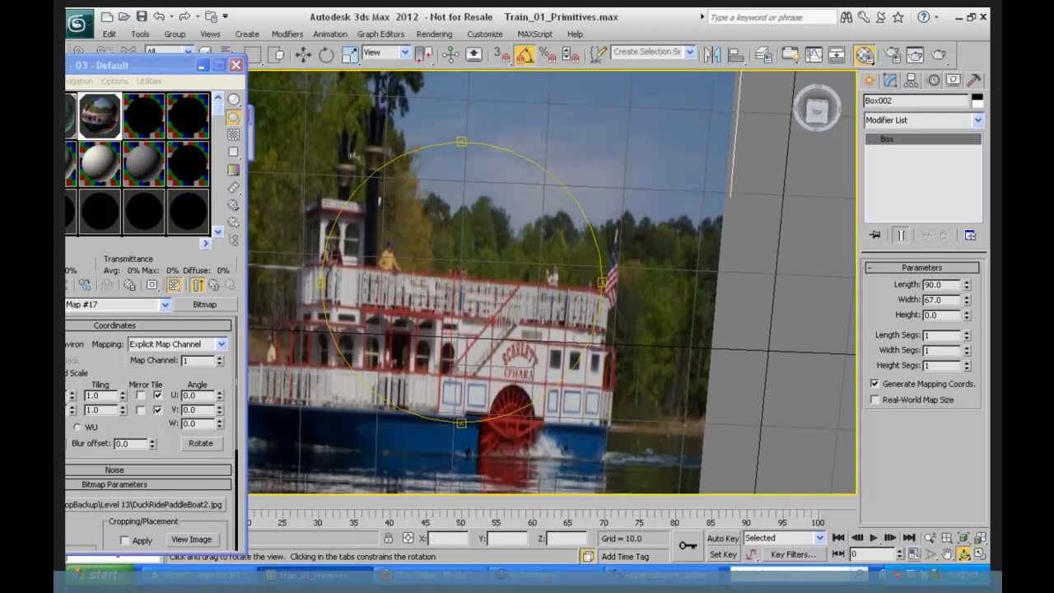
pyautogui.write('67')
pyautogui.press('Tab')
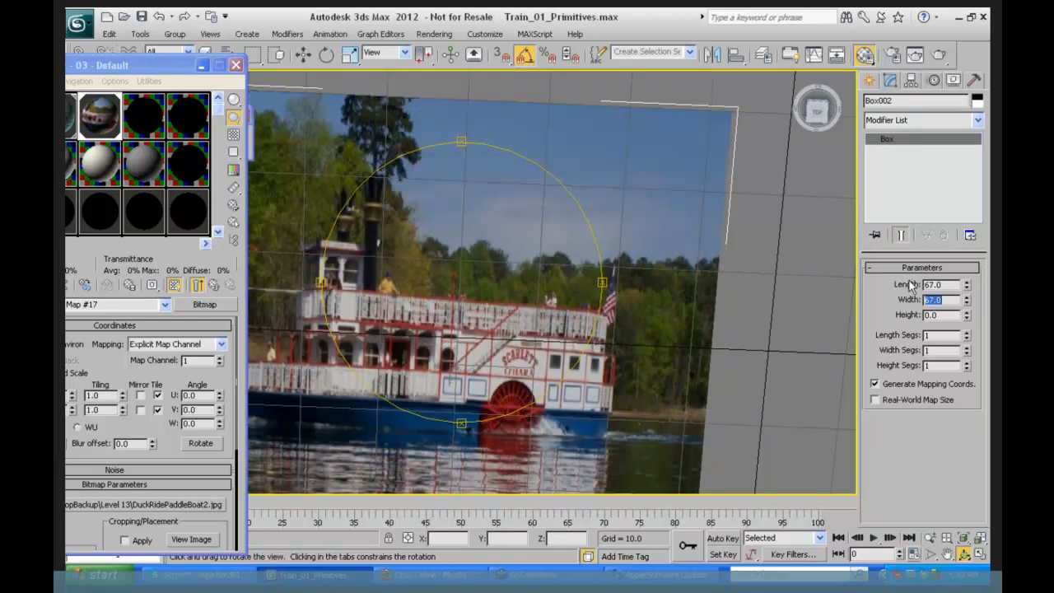
pyautogui.write('90')
pyautogui.press('Return')
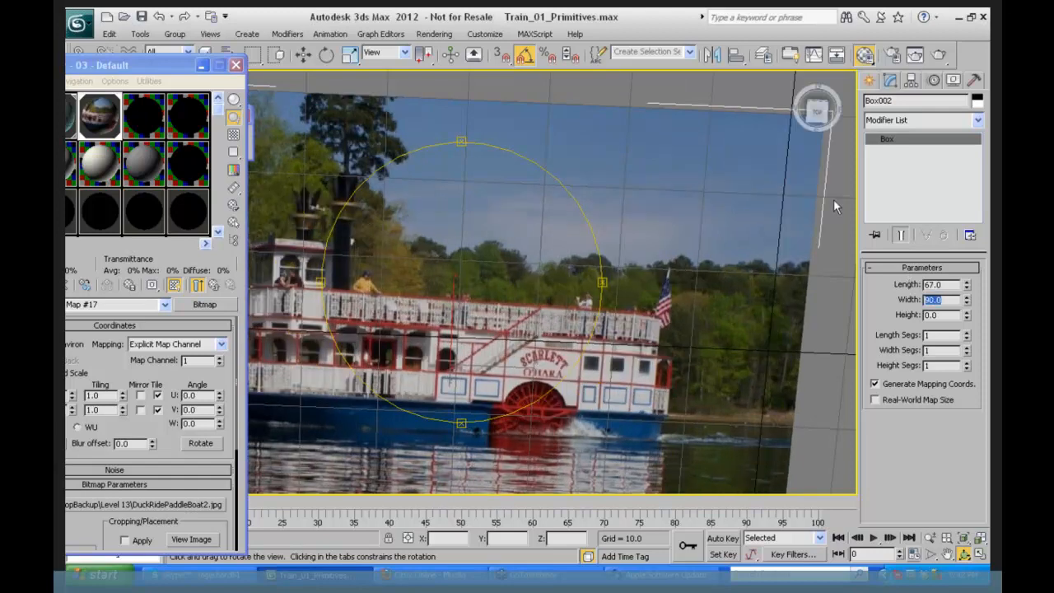
# - Close the Material Editor and exit isolation mode
pyautogui.click(929, 536)
pyautogui.moveTo(571, 362); pyautogui.dragTo(563, 317)
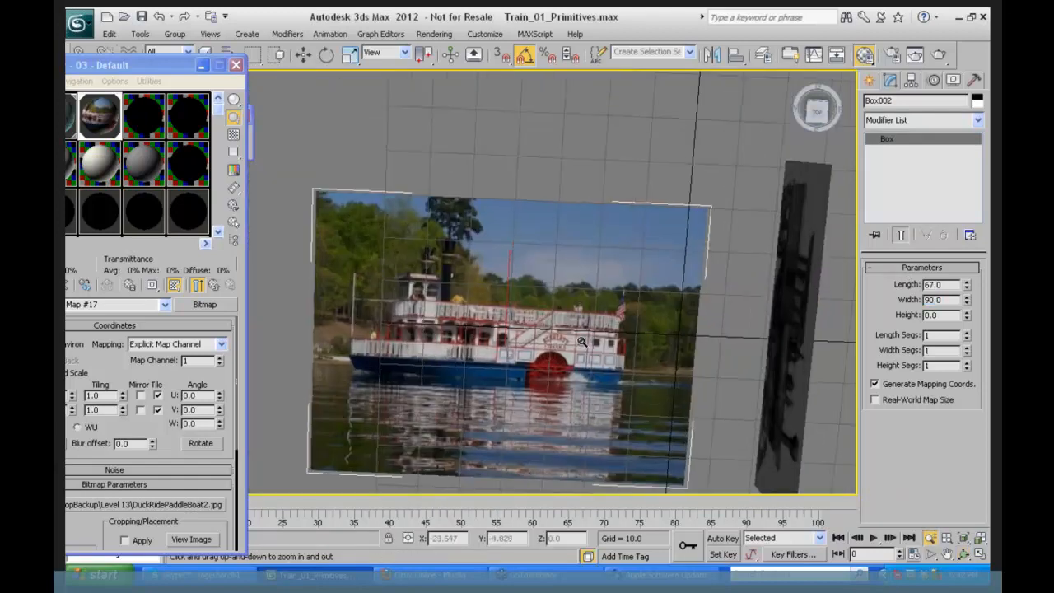
pyautogui.scroll(3, 560, 306)
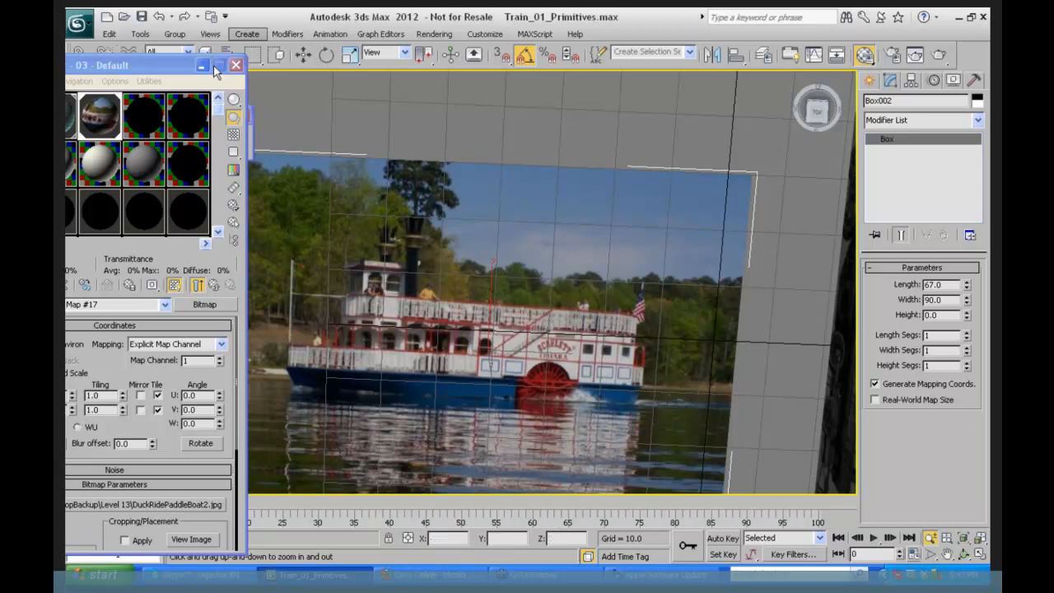
pyautogui.moveTo(194, 66); pyautogui.dragTo(271, 73)
pyautogui.click(278, 73)
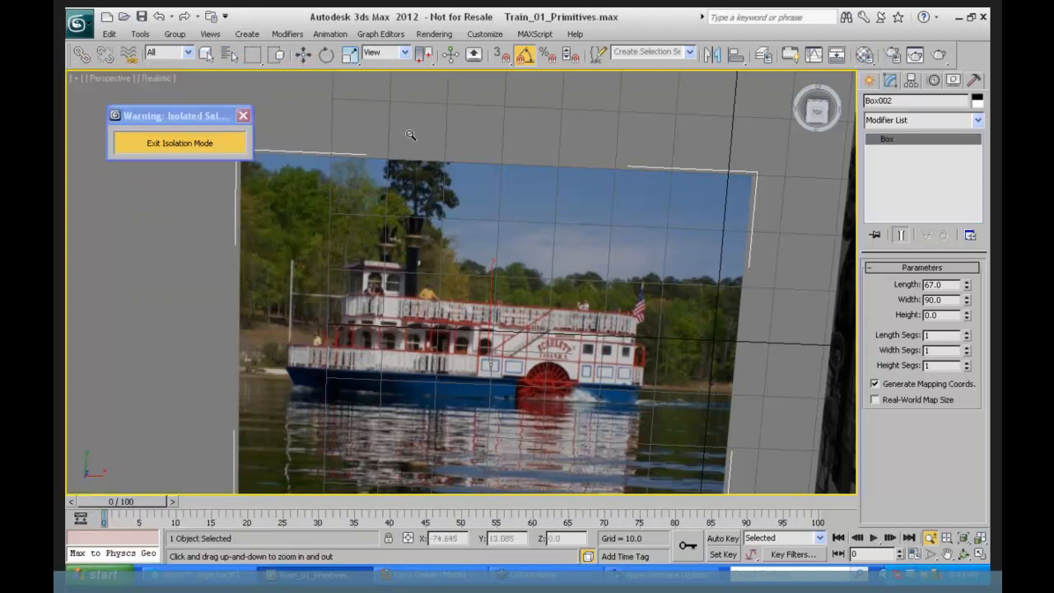
pyautogui.scroll(-5, 414, 187)
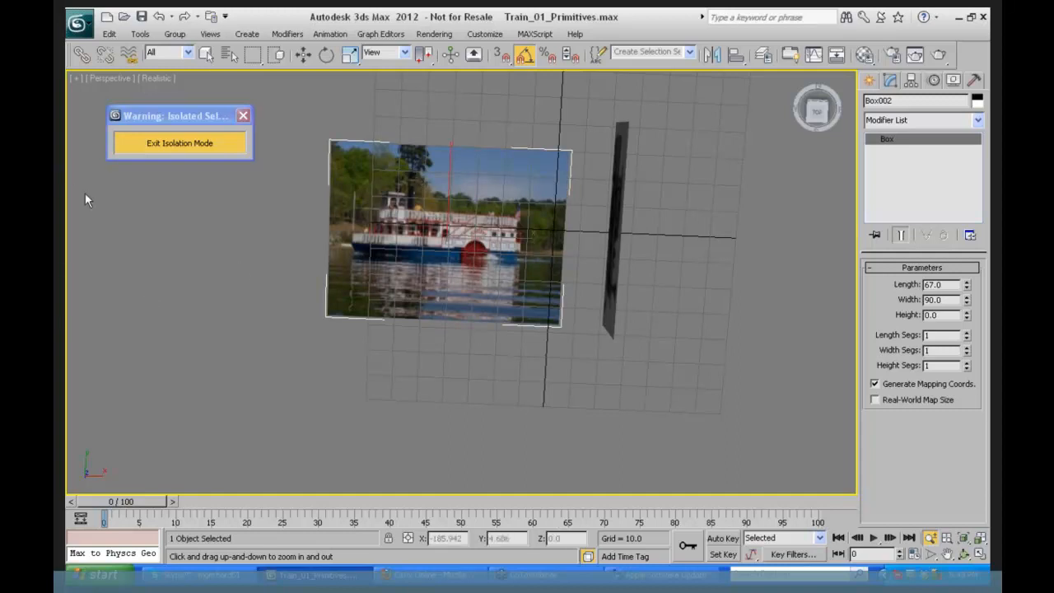
pyautogui.click(201, 148)
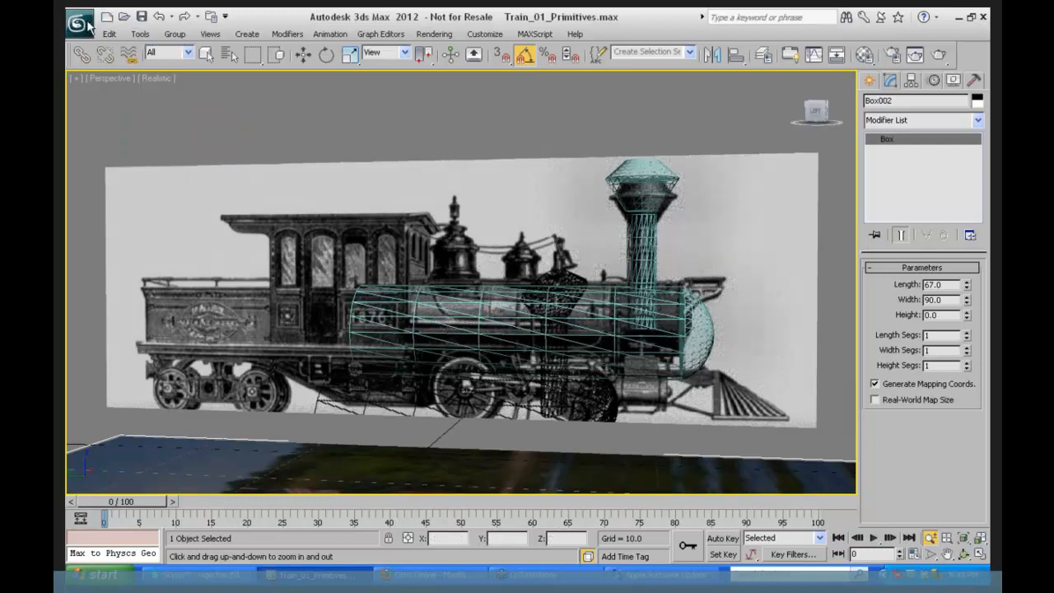
# - Reopen the recent scene Train_01_Primitives.max without saving the changes
pyautogui.click(79, 24)
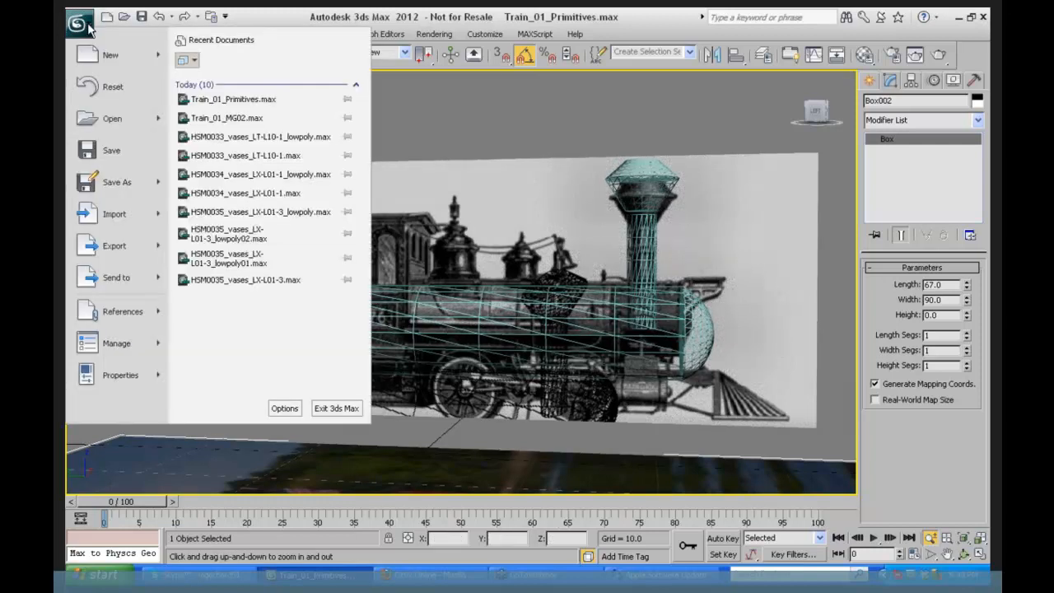
pyautogui.click(245, 100)
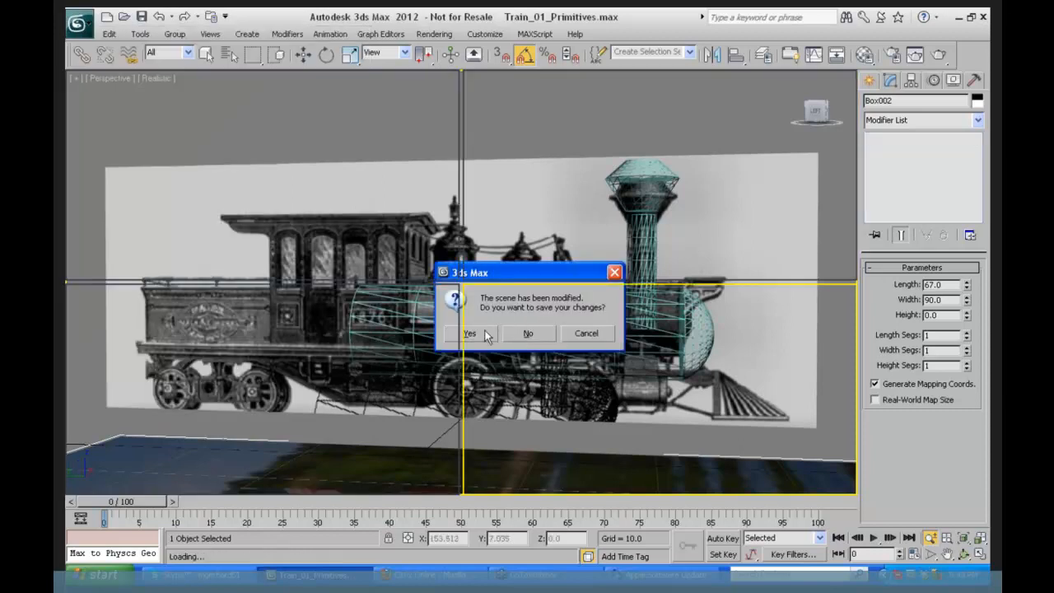
pyautogui.click(485, 333)
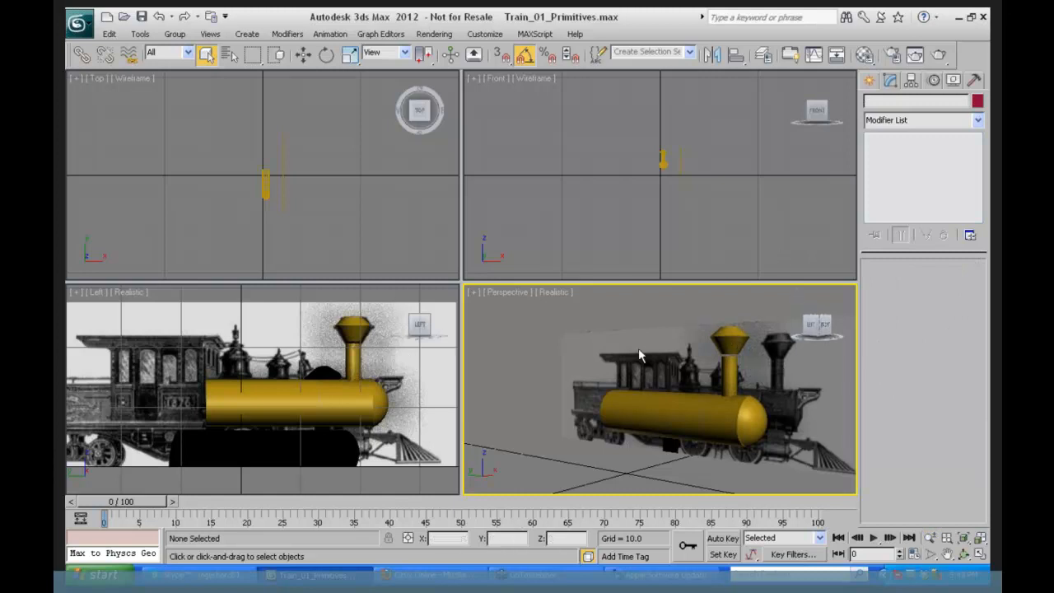
# - Hide the reference image box and hold the current scene state
pyautogui.rightClick(605, 349)
pyautogui.click(644, 251)
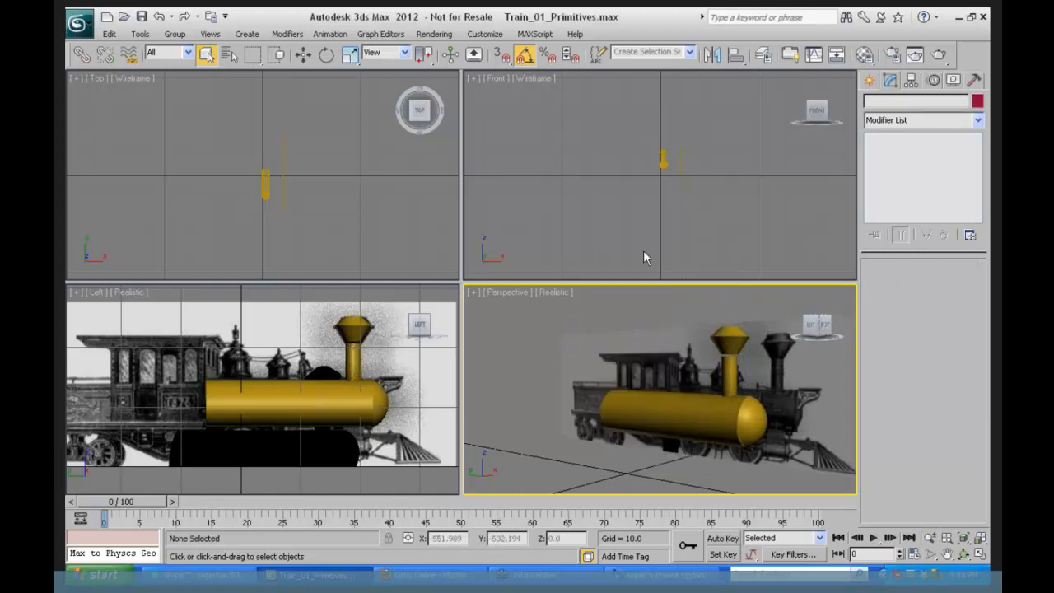
pyautogui.click(596, 342)
pyautogui.rightClick(596, 343)
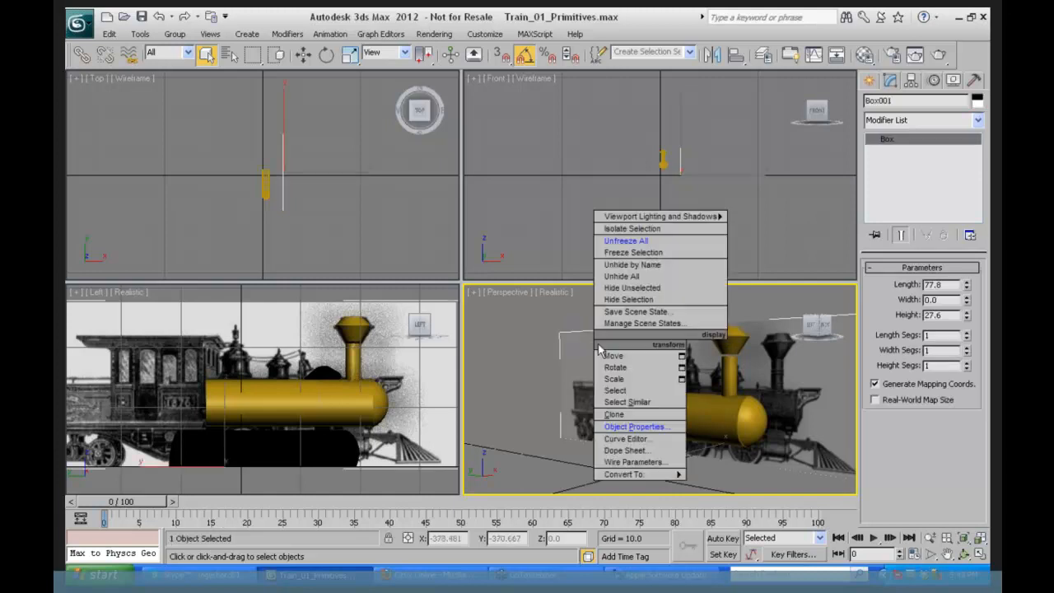
pyautogui.click(628, 299)
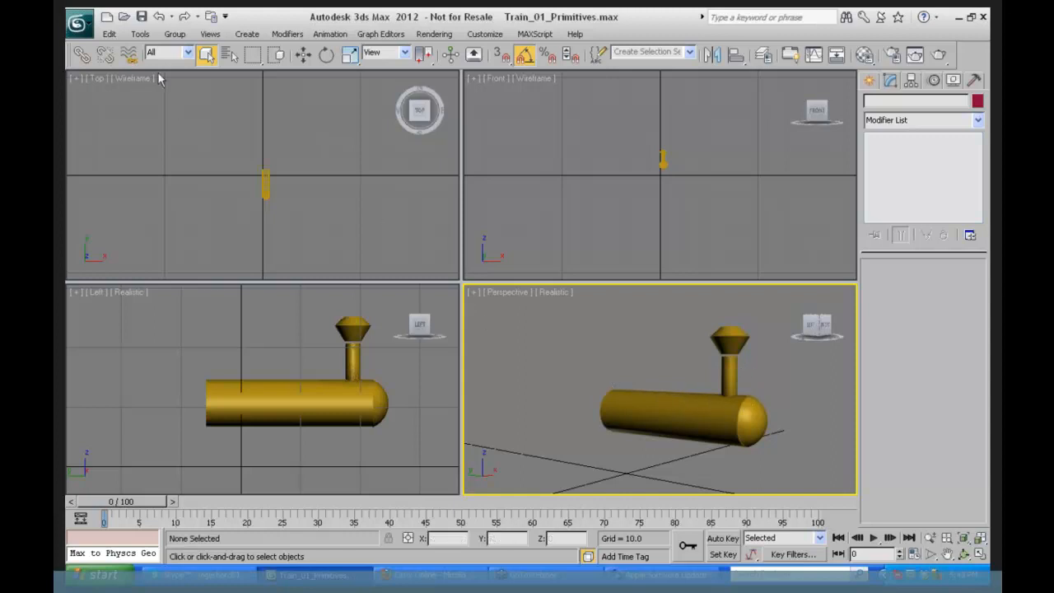
pyautogui.click(107, 34)
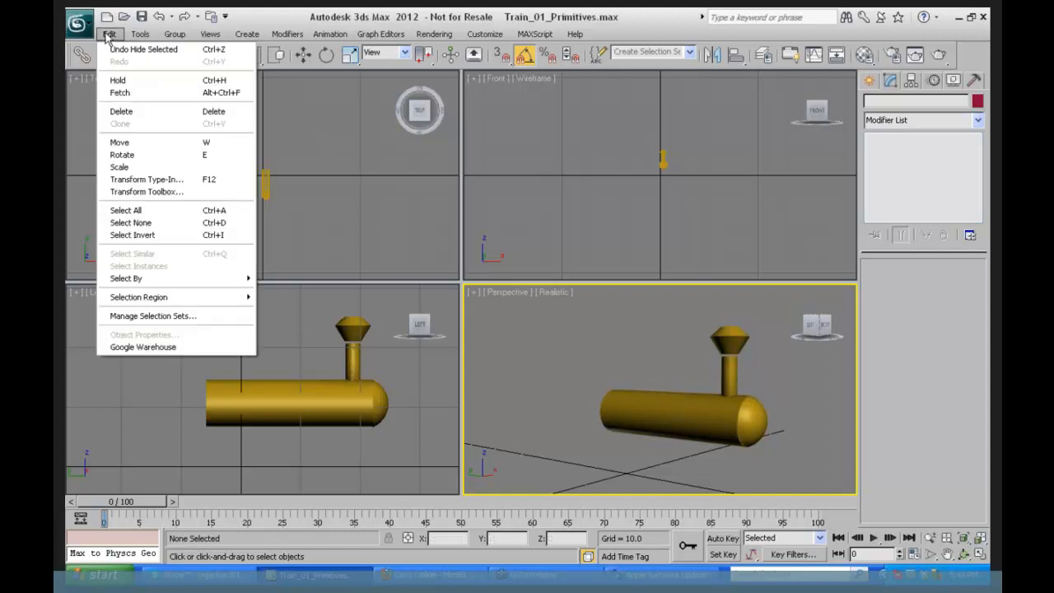
pyautogui.click(120, 80)
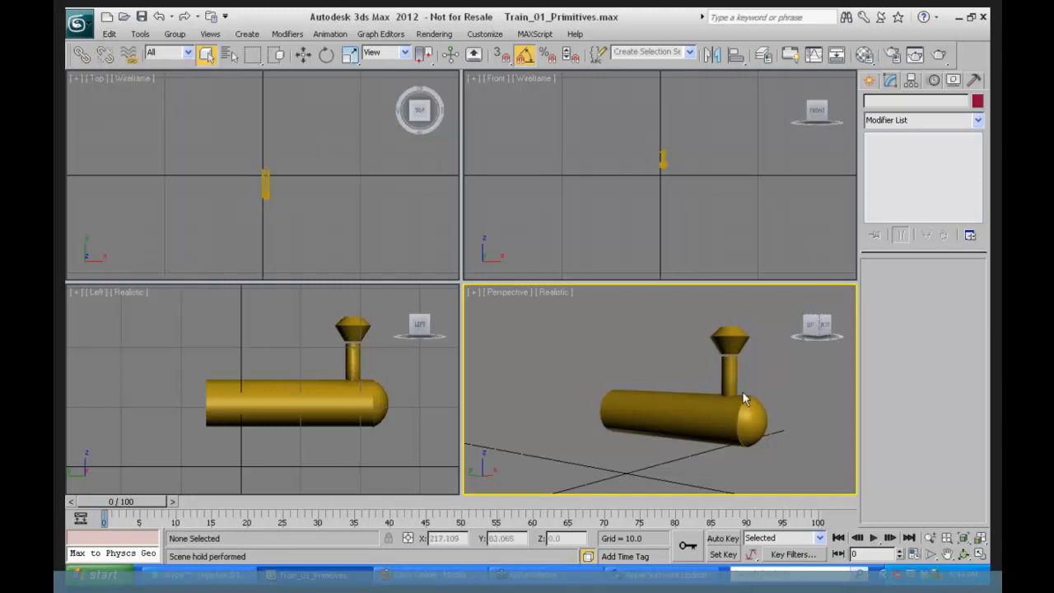
# - Display the Perspective view in wireframe and maximize it
pyautogui.click(663, 400)
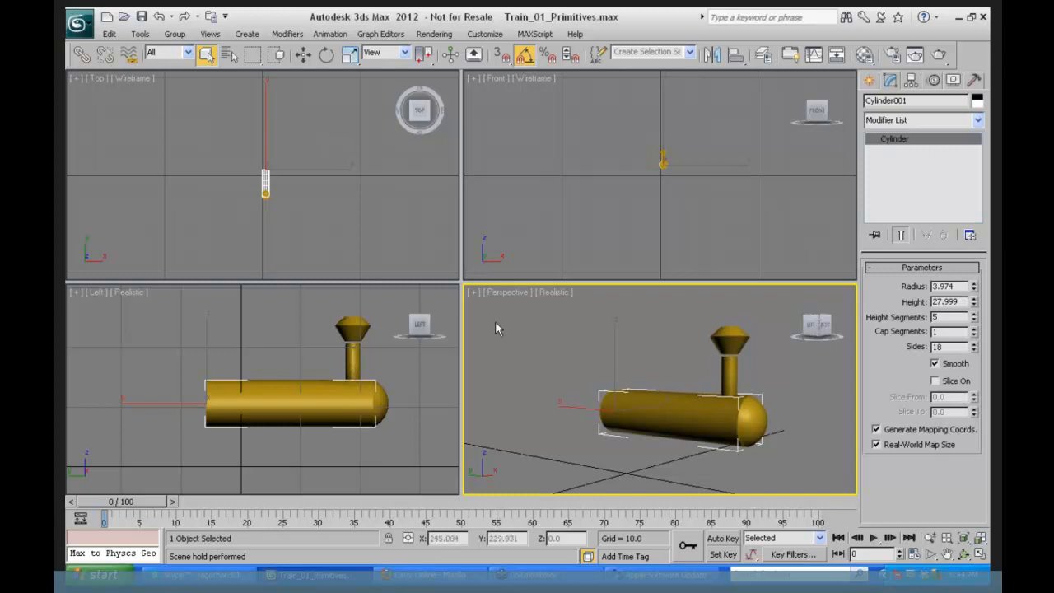
pyautogui.click(545, 293)
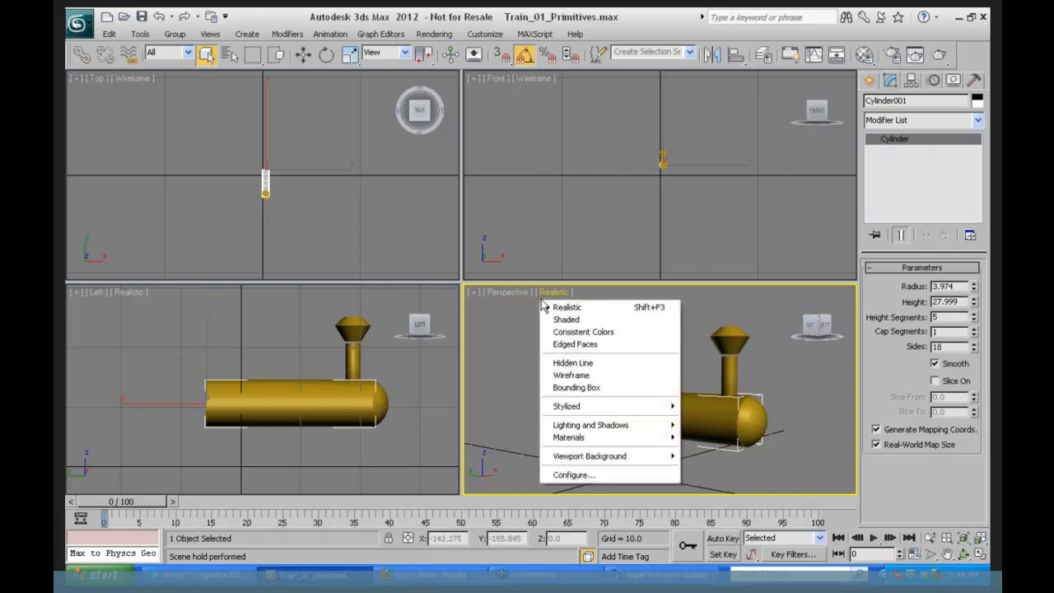
pyautogui.click(572, 374)
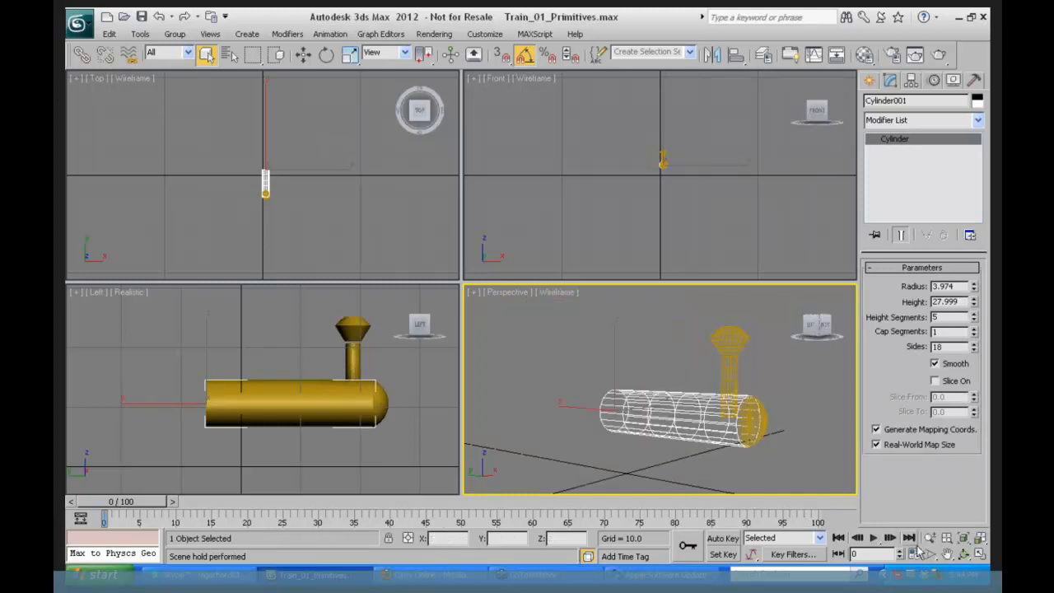
pyautogui.click(979, 553)
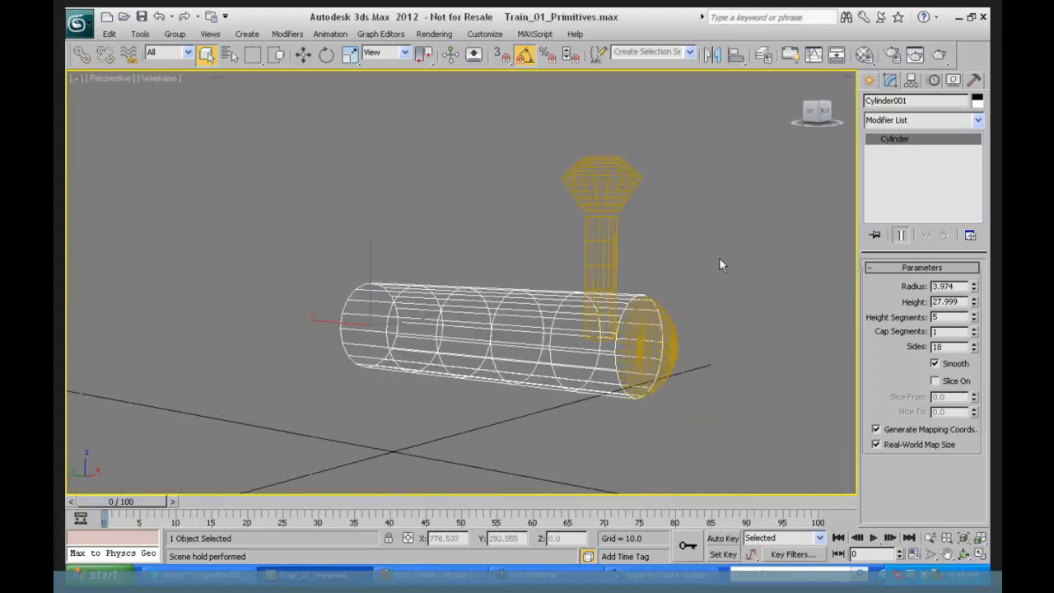
# - Move the vertical chimney cylinder up along Z to about 11.8
pyautogui.click(603, 241)
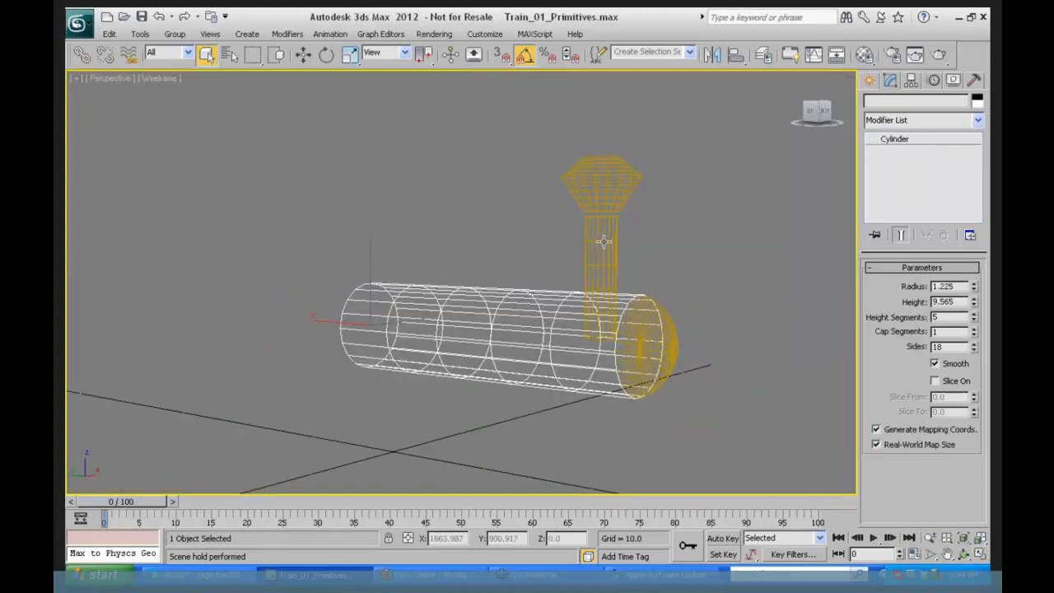
pyautogui.click(550, 297)
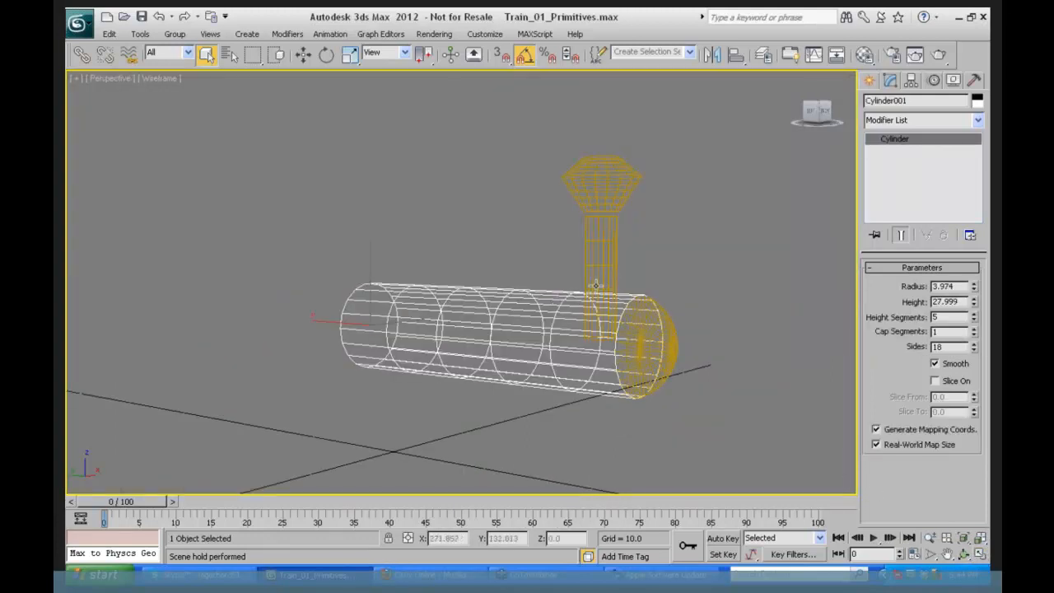
pyautogui.click(670, 247)
pyautogui.click(607, 228)
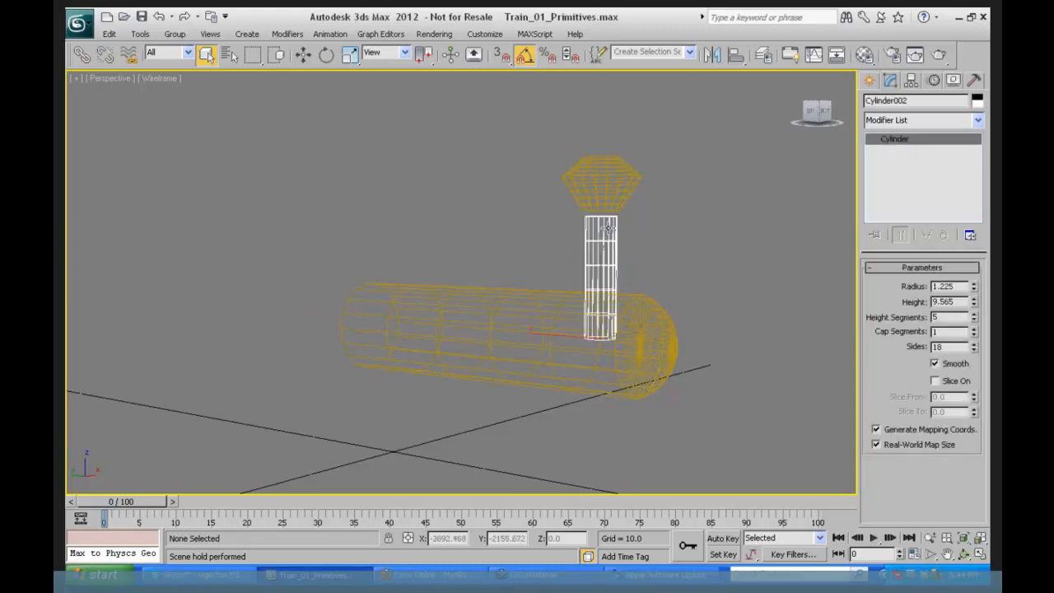
pyautogui.click(303, 54)
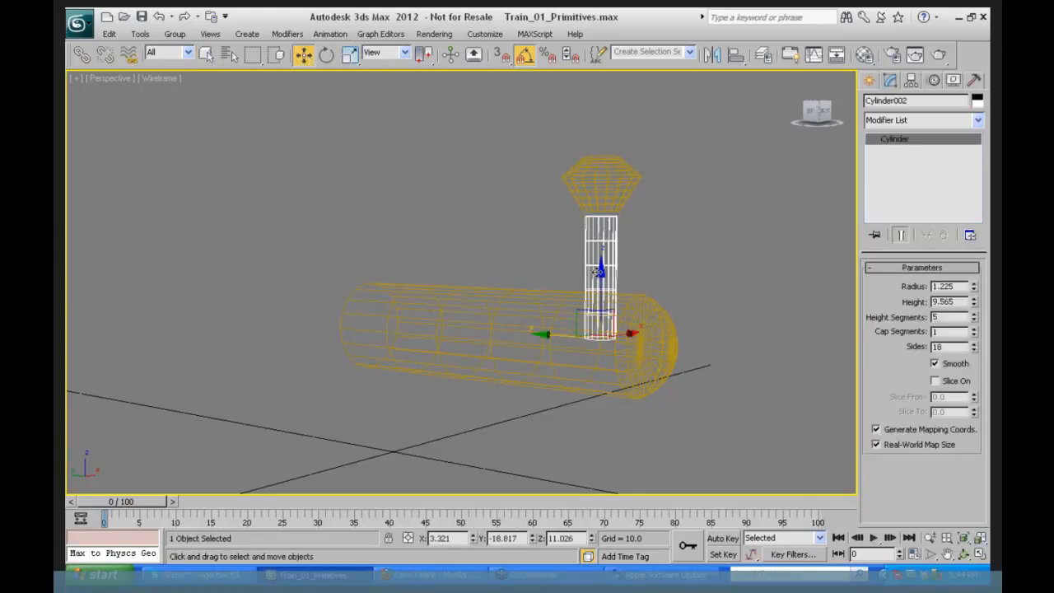
pyautogui.moveTo(599, 272); pyautogui.dragTo(600, 261)
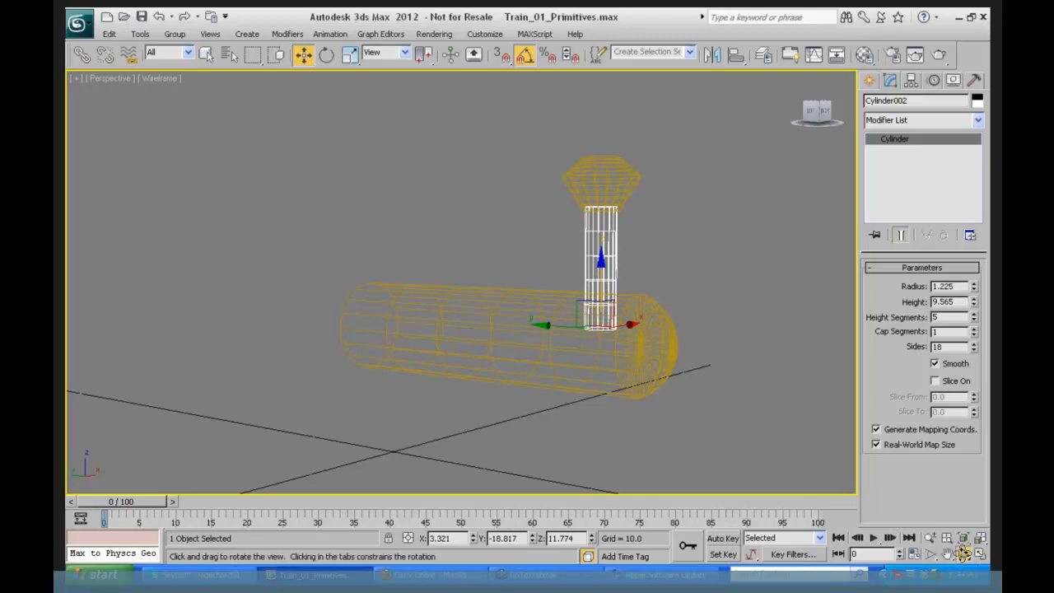
# - Give all five train objects a black object color and hold the scene again
pyautogui.click(962, 553)
pyautogui.moveTo(458, 268); pyautogui.dragTo(292, 404)
pyautogui.rightClick(782, 218)
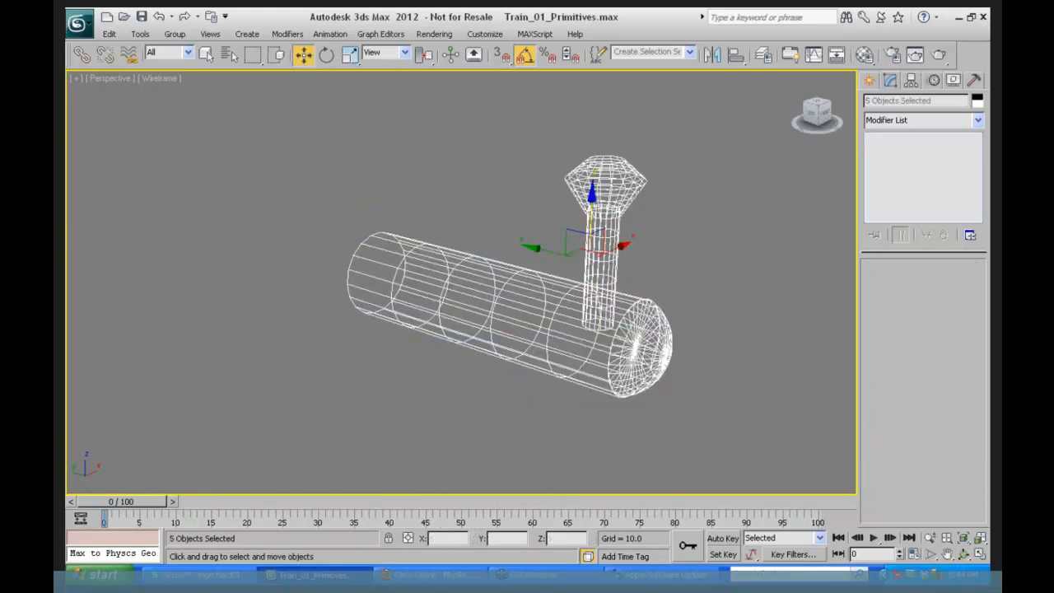
pyautogui.click(976, 99)
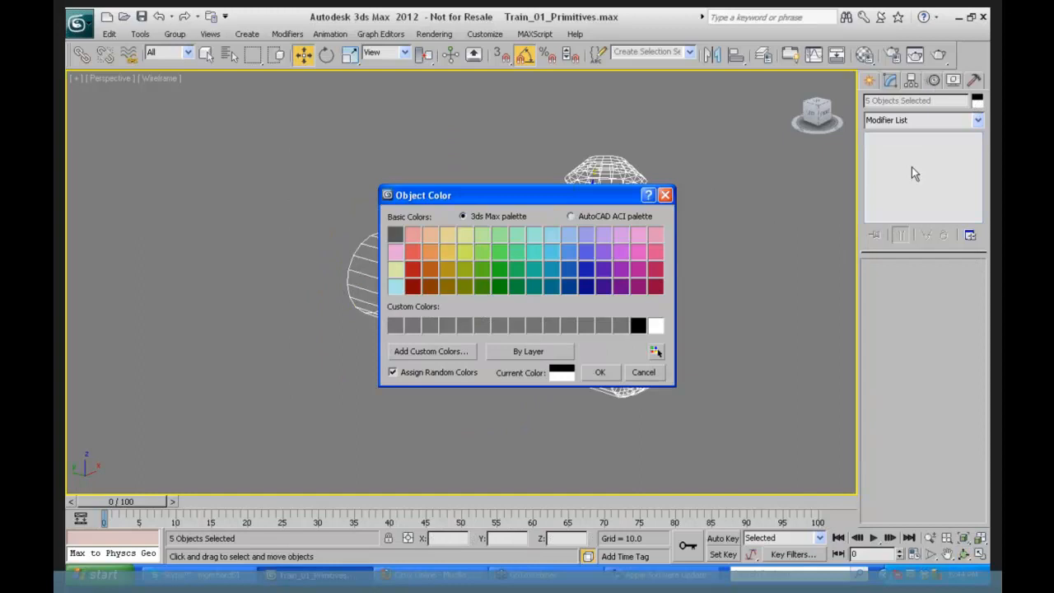
pyautogui.click(638, 326)
pyautogui.click(599, 372)
pyautogui.click(695, 292)
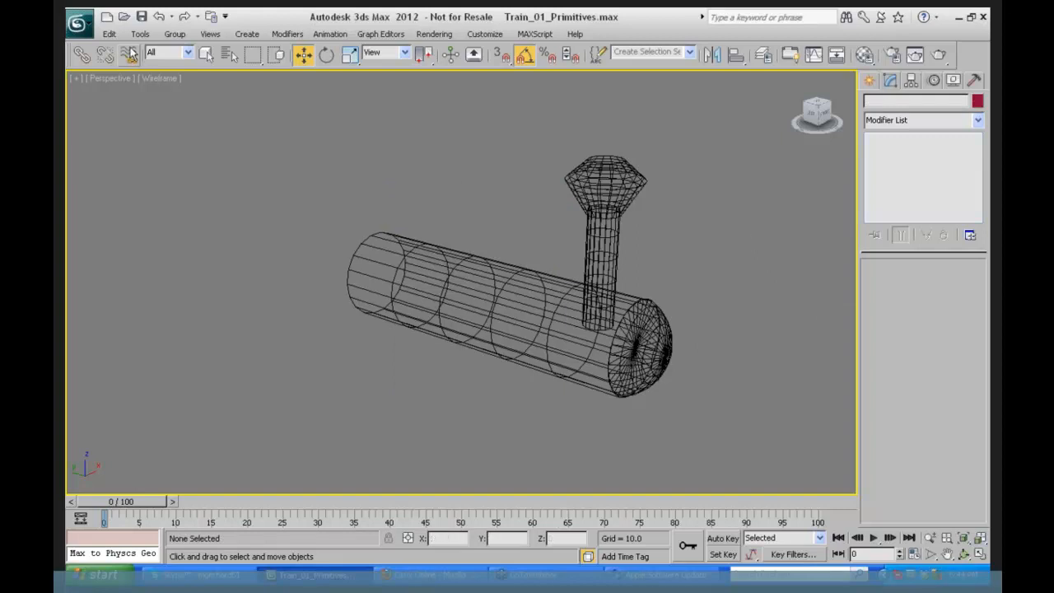
pyautogui.click(109, 33)
pyautogui.click(120, 78)
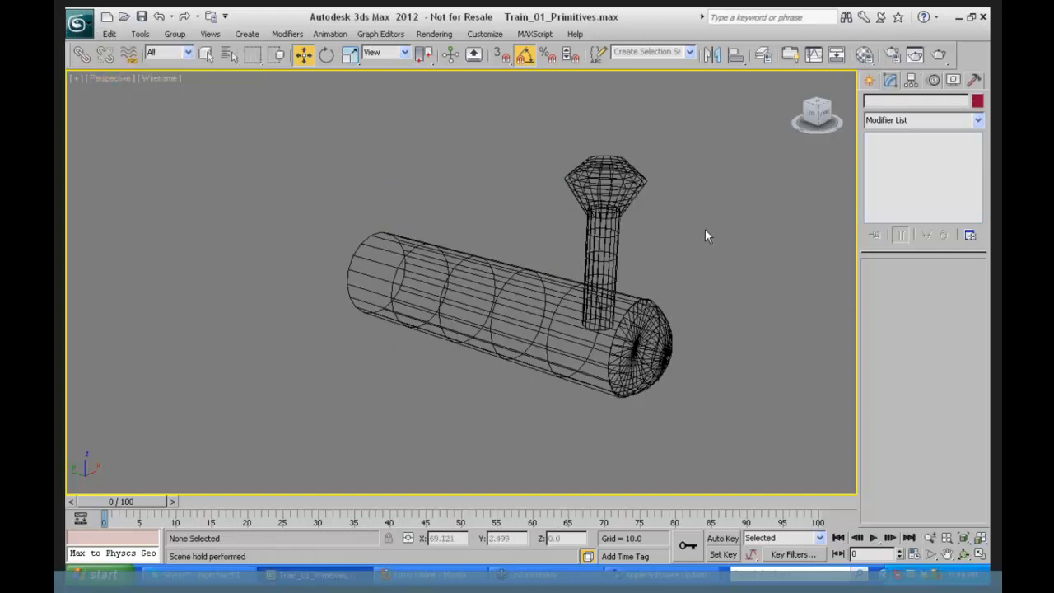
# - Add an Edit Poly modifier to the horizontal boiler cylinder and bring its Edit Geometry options into view
pyautogui.click(463, 269)
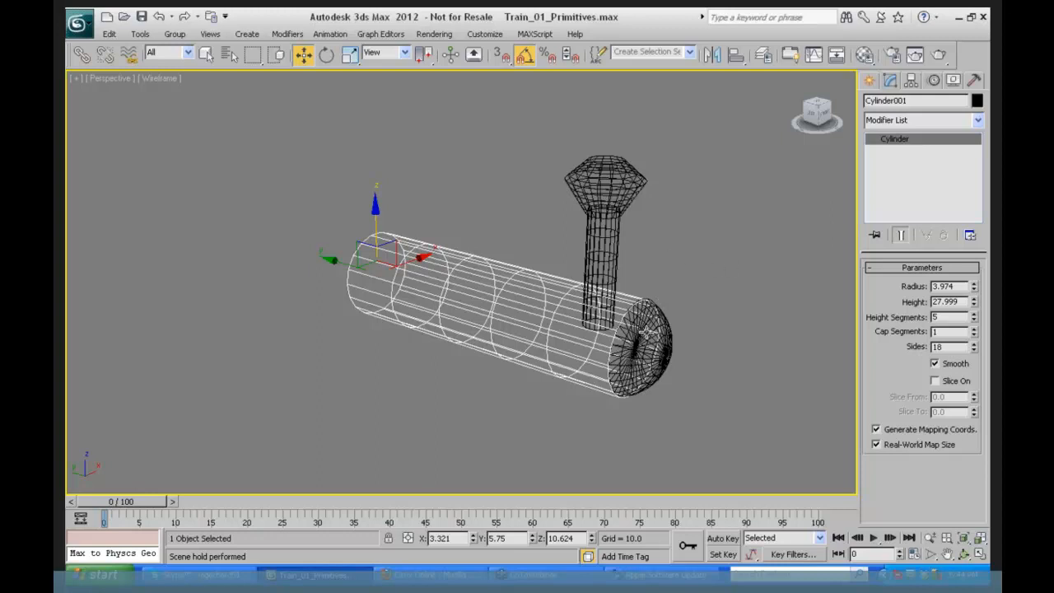
pyautogui.click(977, 120)
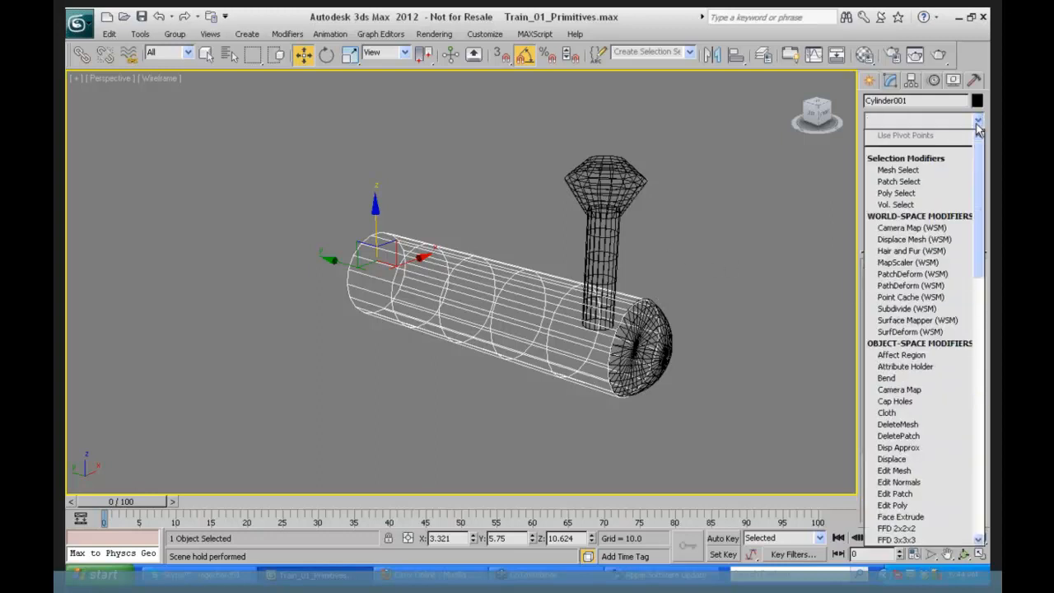
pyautogui.scroll(-5, 985, 177)
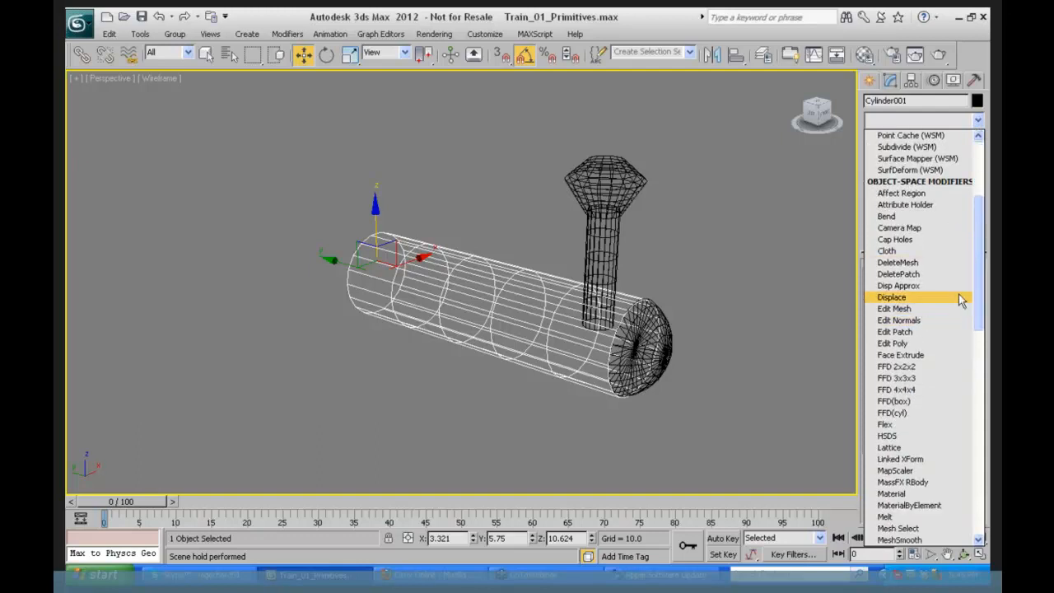
pyautogui.moveTo(979, 262)
pyautogui.mouseDown()
pyautogui.moveTo(977, 375)
pyautogui.moveTo(977, 258)
pyautogui.mouseUp()
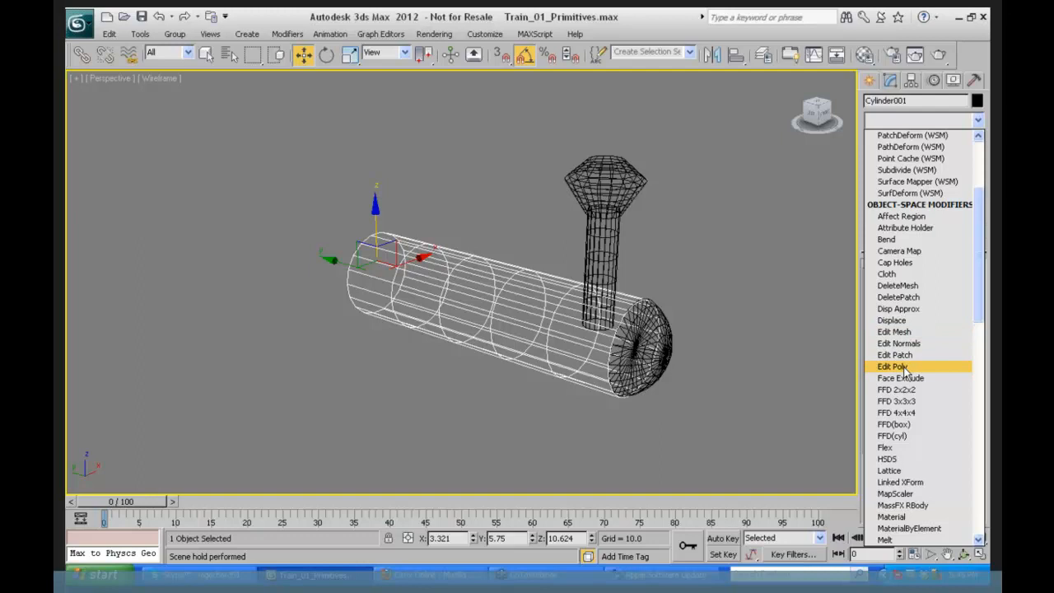
pyautogui.click(892, 366)
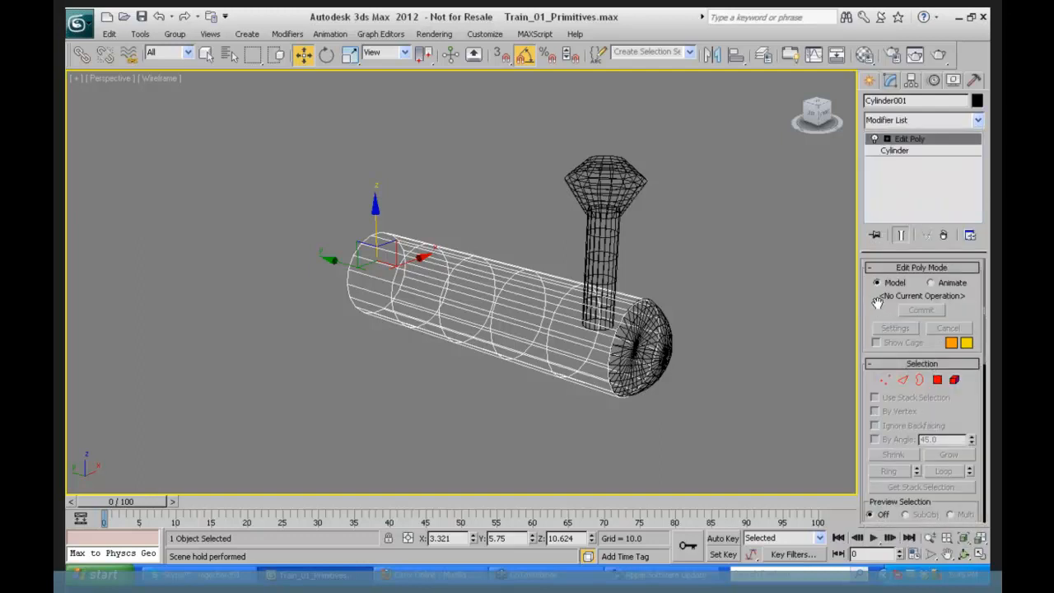
pyautogui.moveTo(877, 302); pyautogui.dragTo(904, 93)
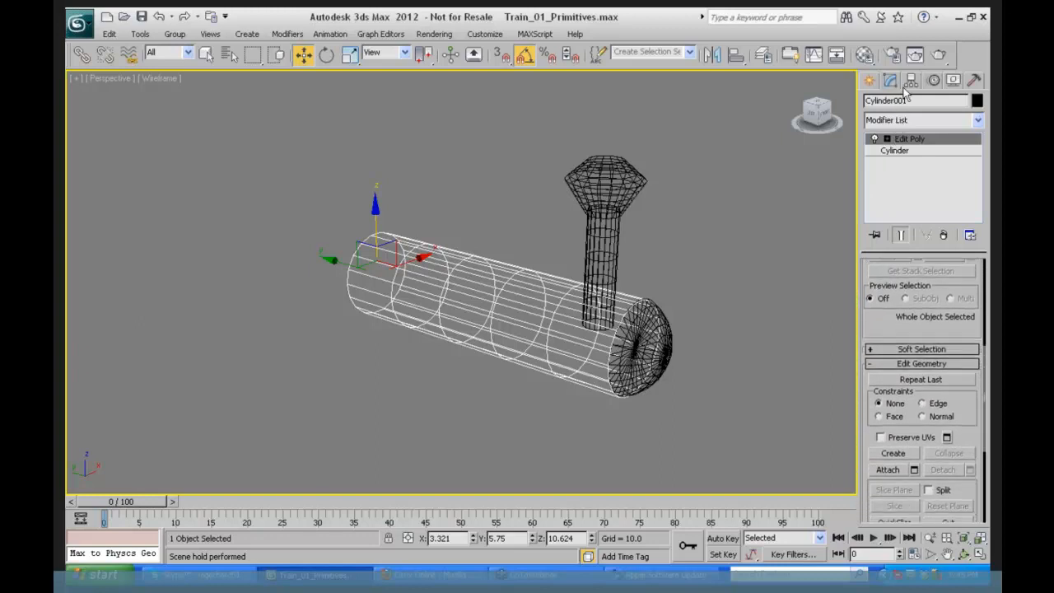
# - Attach the chimney cylinder, the chimney top parts and the rounded boiler front to the boiler
pyautogui.click(887, 469)
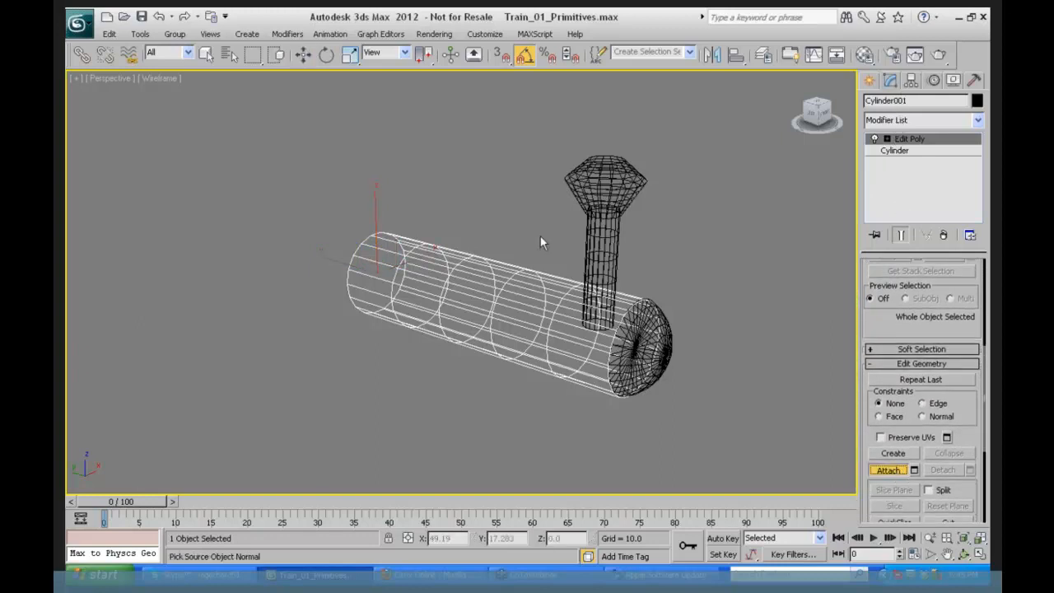
pyautogui.click(604, 252)
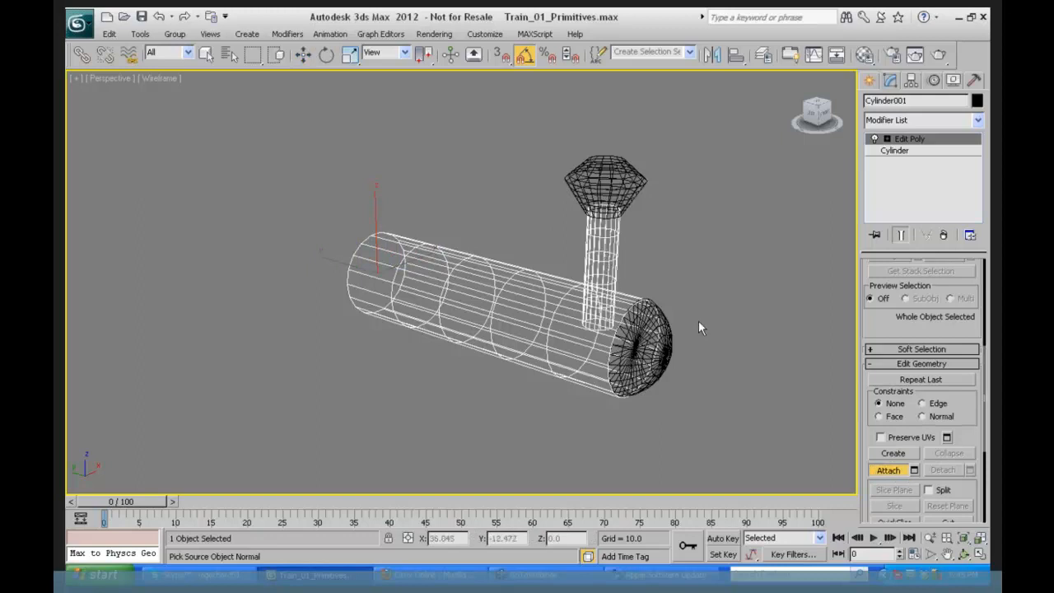
pyautogui.click(605, 196)
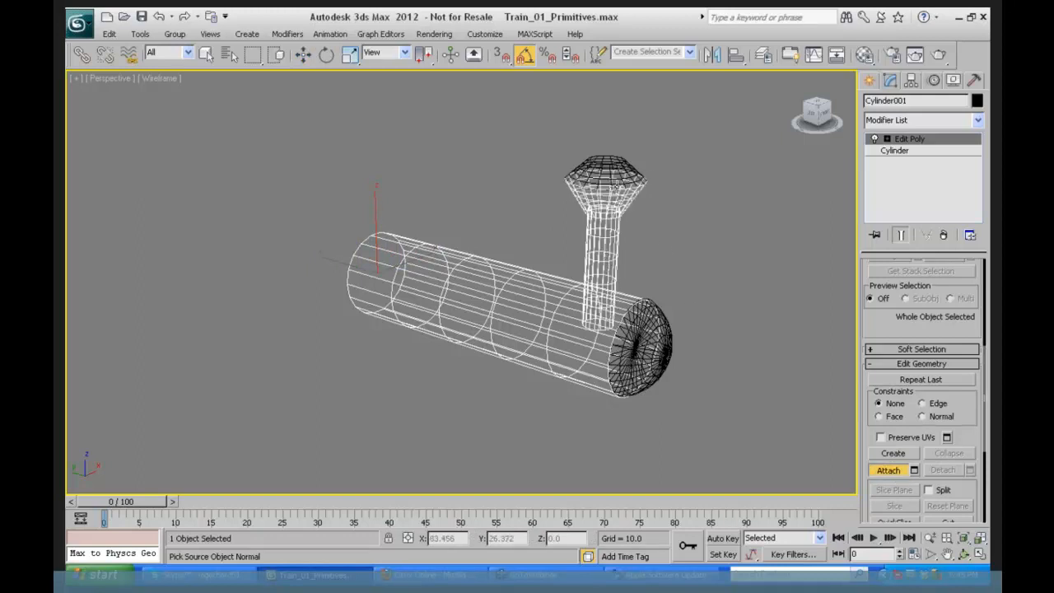
pyautogui.click(668, 354)
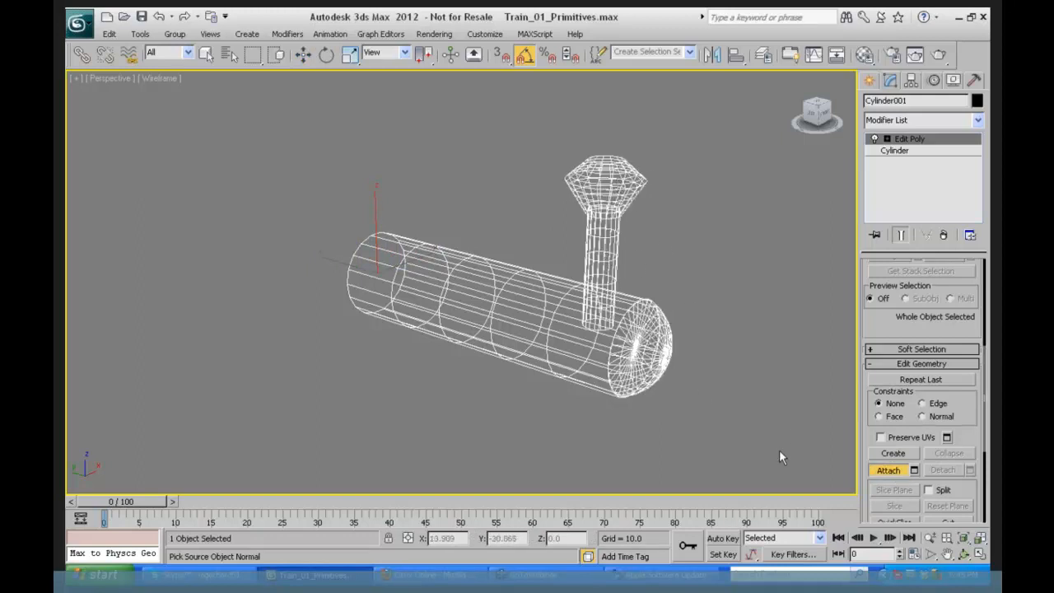
pyautogui.click(890, 470)
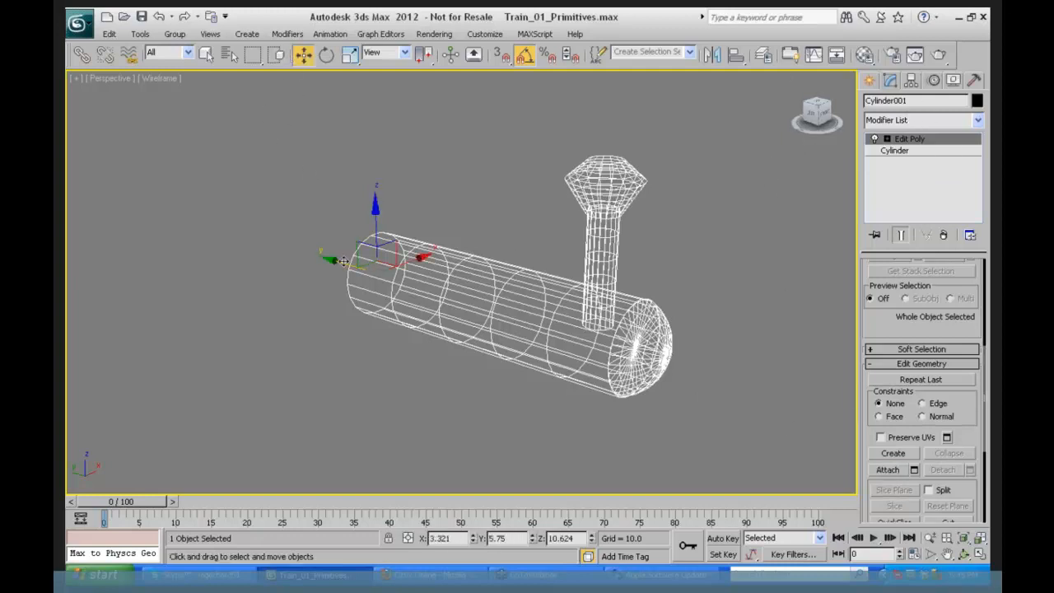
# - Test-move the attached model slightly along Y, undo the move, and examine the mesh where the chimney enters the boiler
pyautogui.moveTo(347, 262)
pyautogui.mouseDown()
pyautogui.moveTo(387, 260)
pyautogui.moveTo(348, 264)
pyautogui.mouseUp()
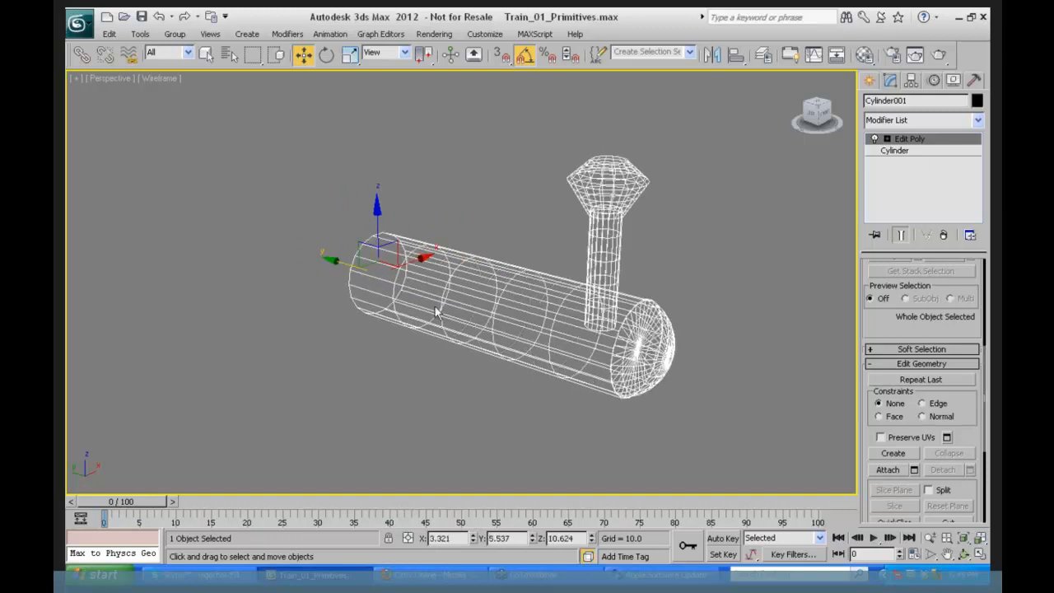
pyautogui.hotkey('ctrl', 'z')
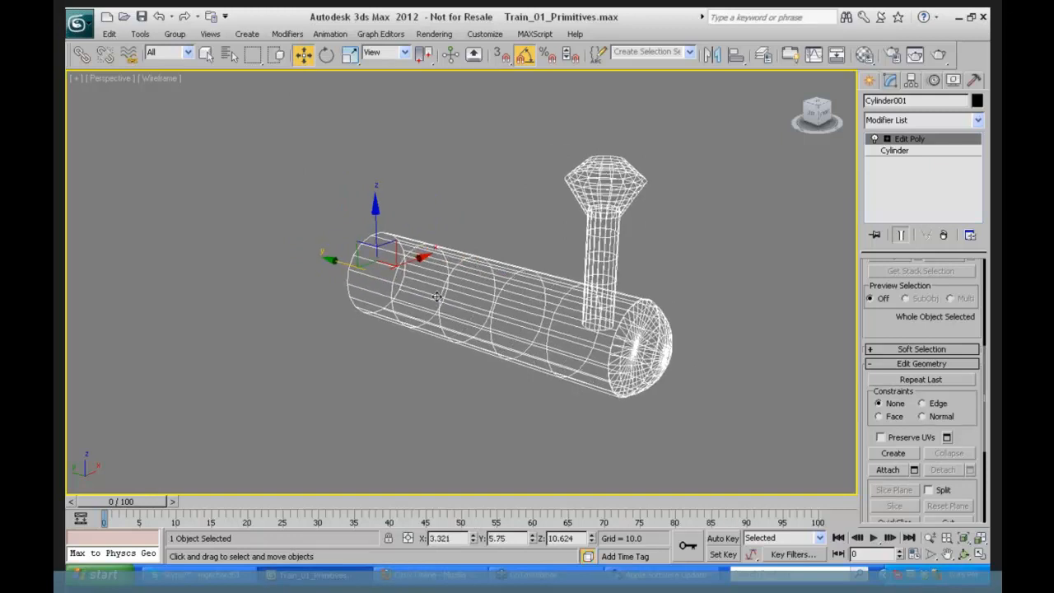
pyautogui.click(963, 553)
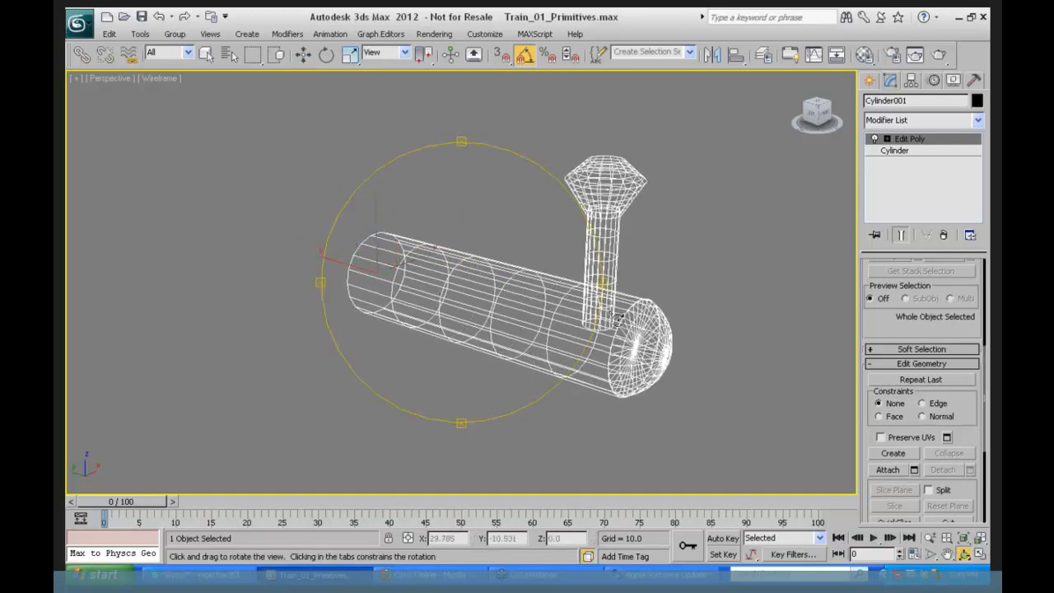
pyautogui.moveTo(588, 321); pyautogui.dragTo(591, 203)
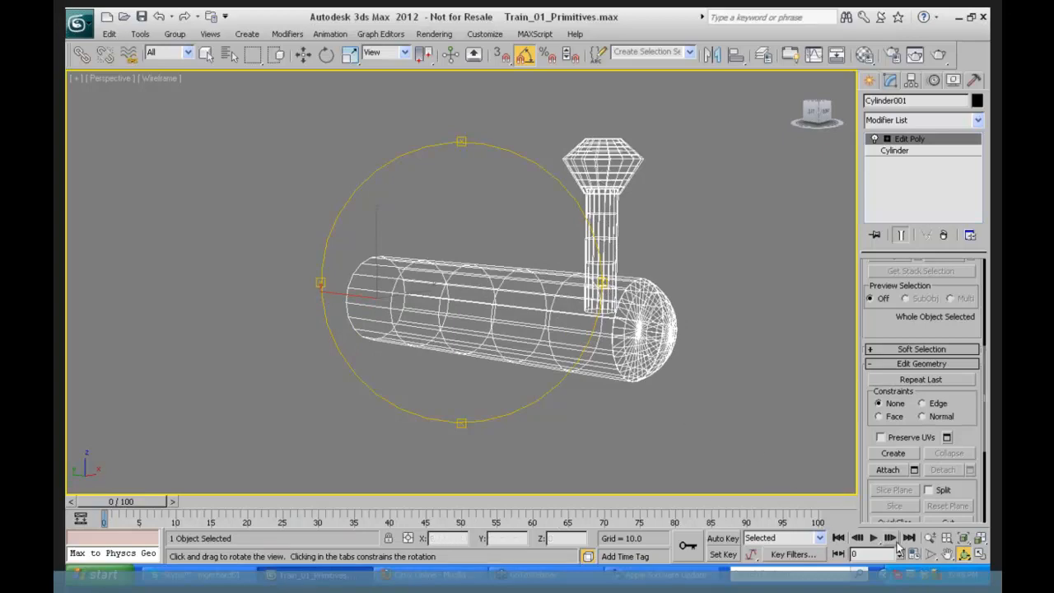
pyautogui.moveTo(557, 355); pyautogui.dragTo(507, 352)
pyautogui.moveTo(504, 338); pyautogui.dragTo(568, 346)
# - Fetch the held scene to restore the boiler, chimney parts and rounded front as separate objects
pyautogui.click(102, 36)
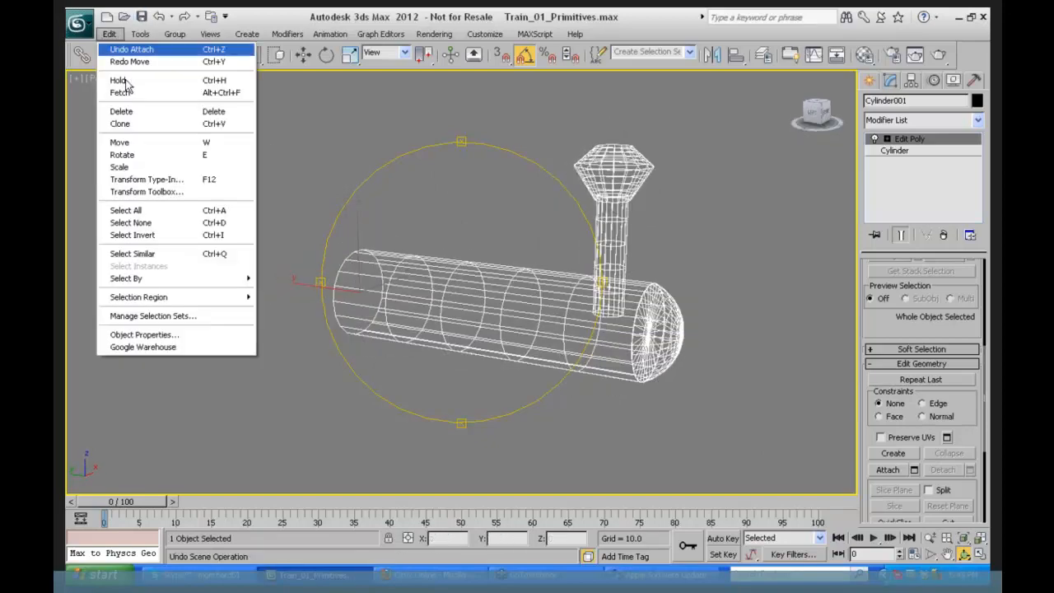
pyautogui.click(130, 90)
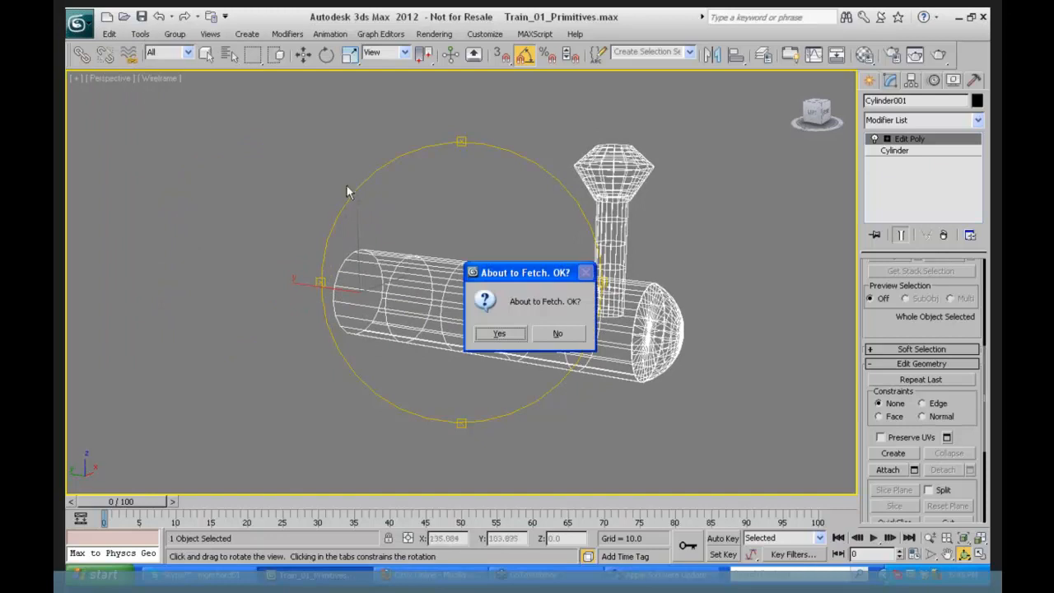
pyautogui.click(499, 334)
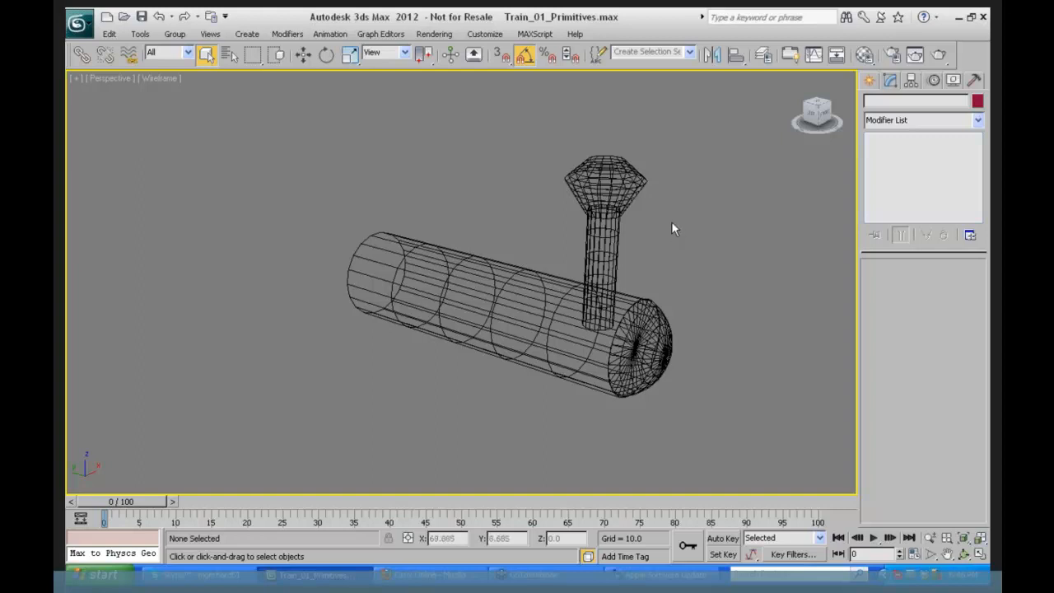
# - Link the upper chimney top to the lower one, the lower one to the chimney cylinder, and the chimney cylinder to the boiler
pyautogui.click(81, 54)
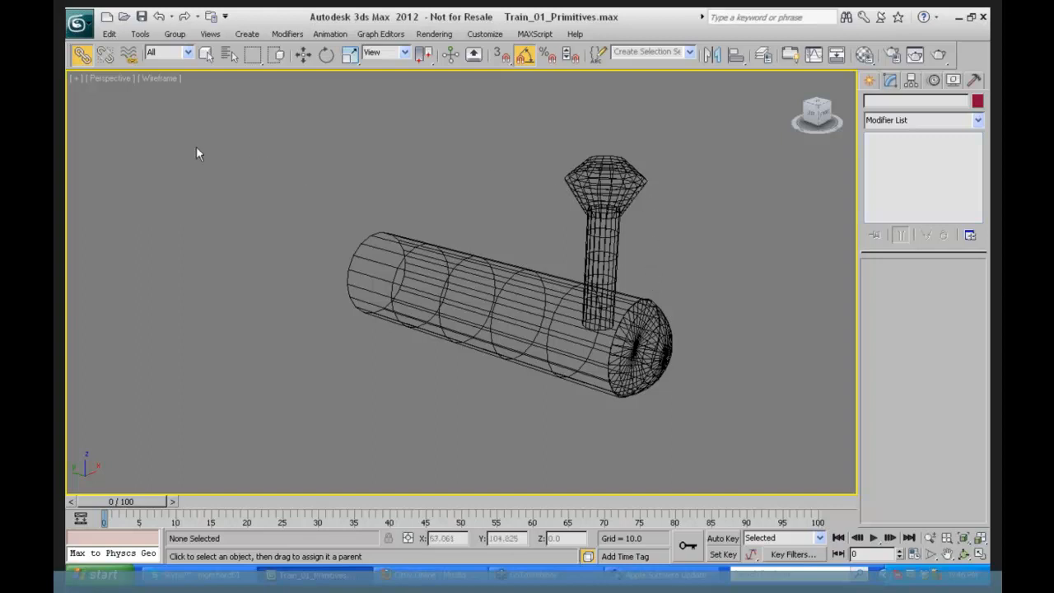
pyautogui.click(609, 161)
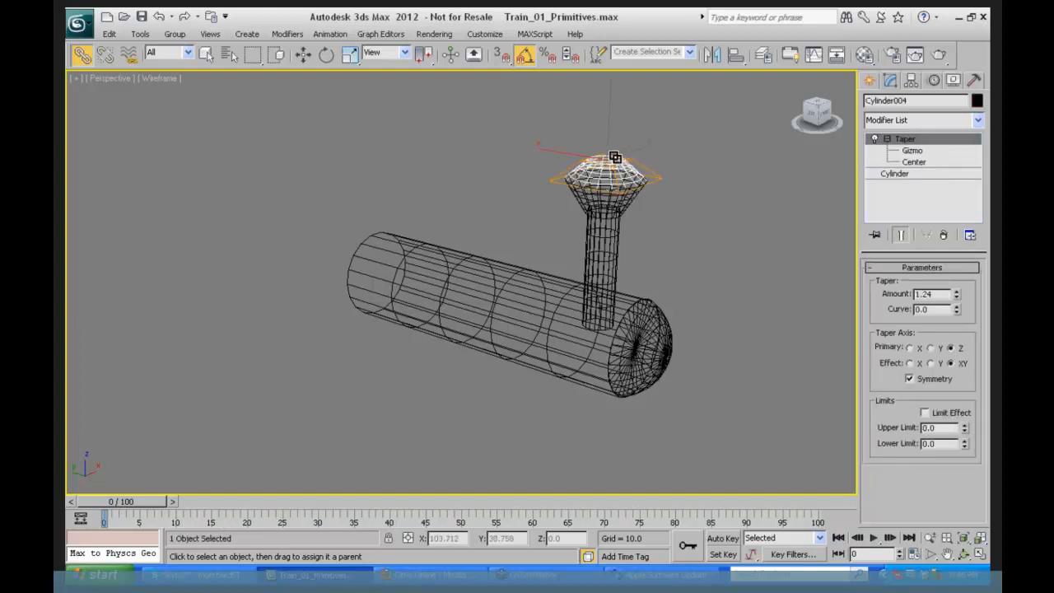
pyautogui.click(82, 55)
pyautogui.click(581, 200)
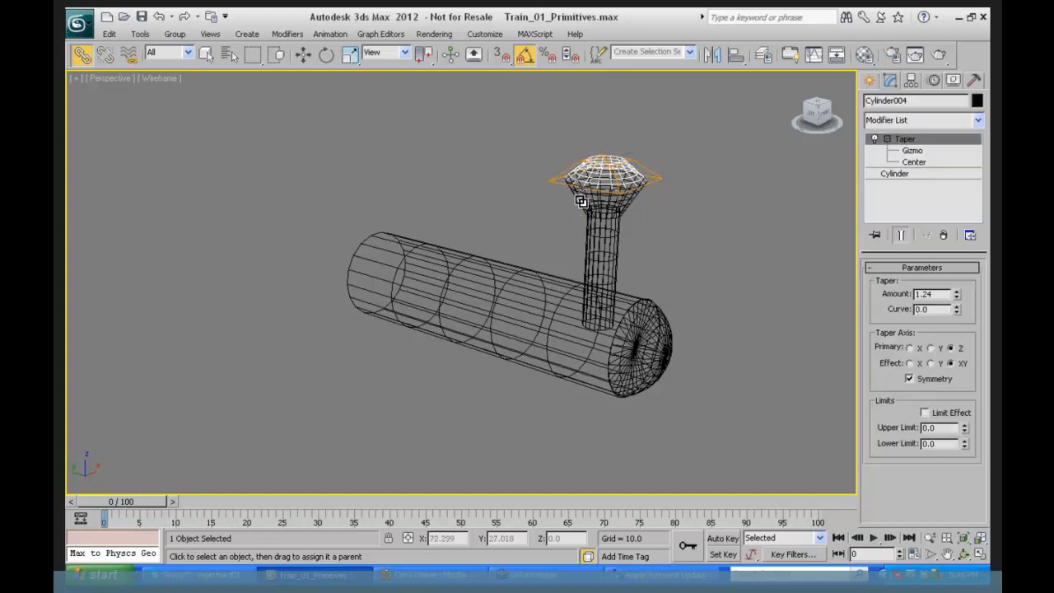
pyautogui.click(581, 199)
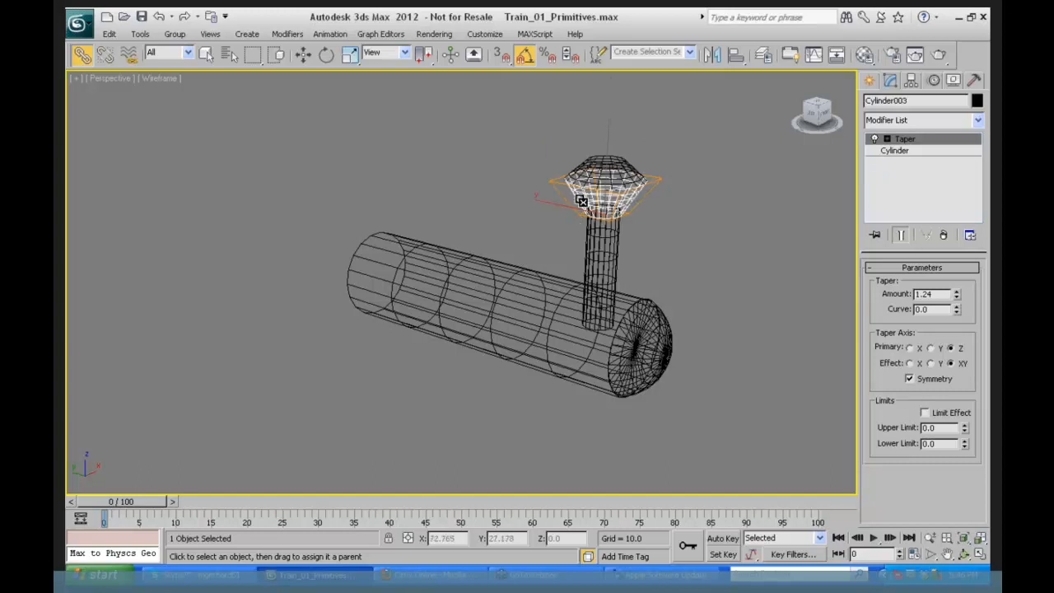
pyautogui.click(592, 244)
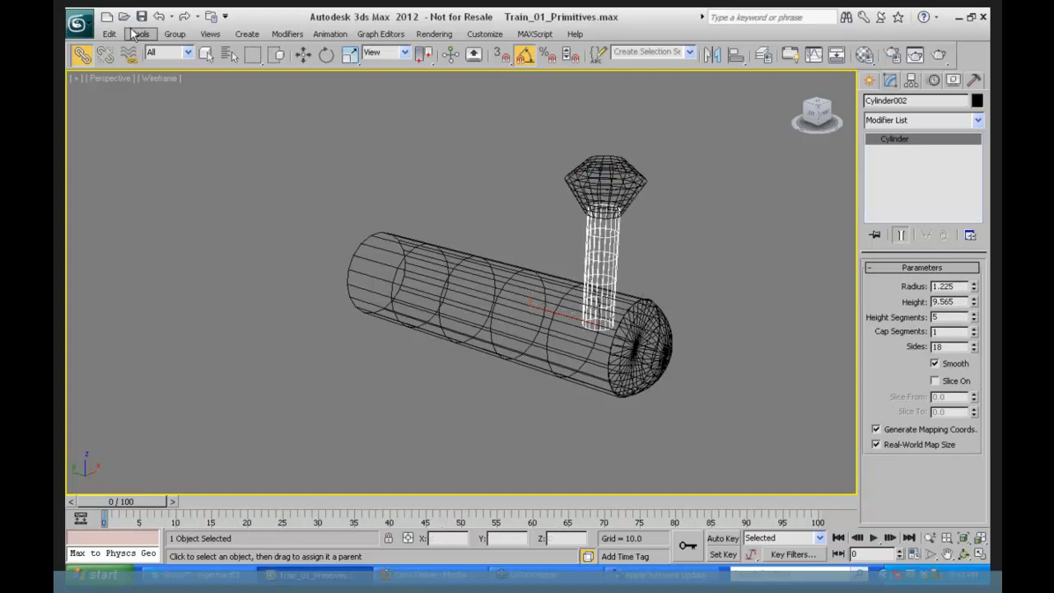
# - Test-move the boiler cylinder with its linked chimney parts, and undo the move
pyautogui.click(304, 54)
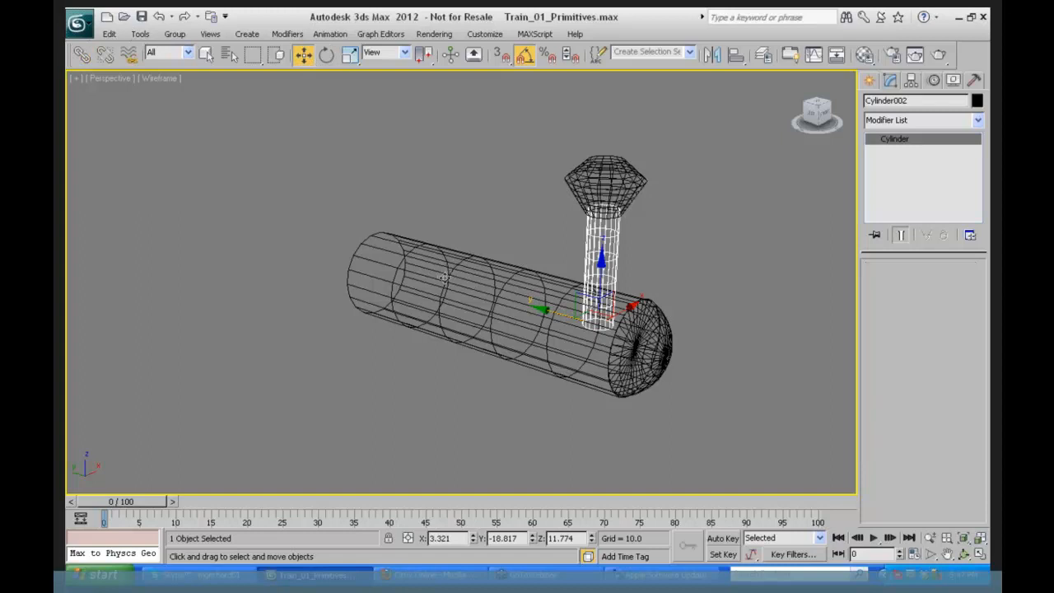
pyautogui.click(512, 318)
pyautogui.moveTo(333, 259)
pyautogui.mouseDown()
pyautogui.moveTo(260, 240)
pyautogui.moveTo(313, 259)
pyautogui.moveTo(320, 245)
pyautogui.mouseUp()
pyautogui.hotkey('ctrl', 'z')
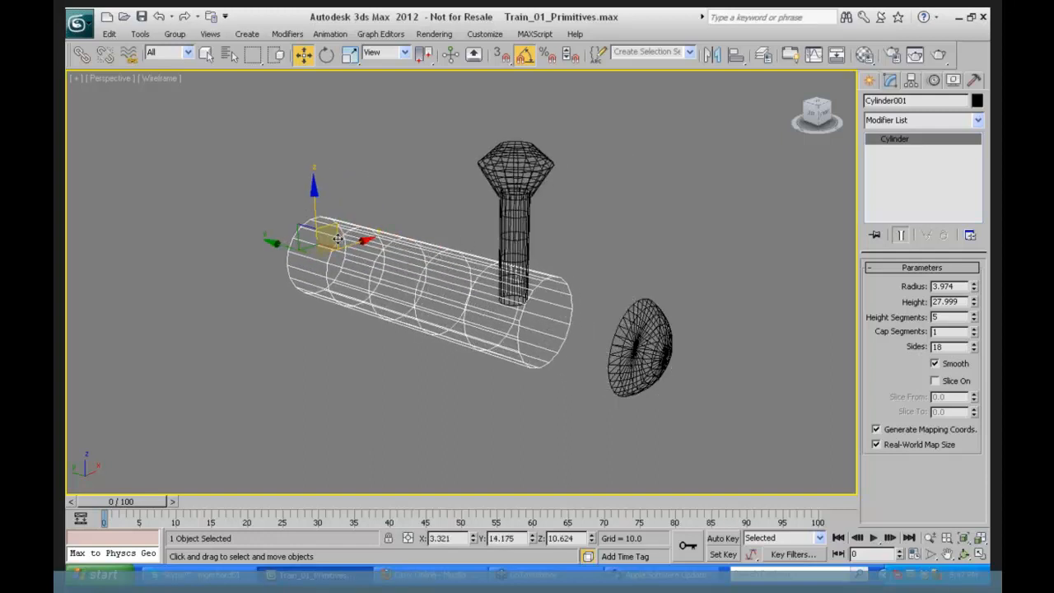
pyautogui.hotkey('ctrl', 'z')
# - Link the rounded boiler front to the boiler cylinder as its parent
pyautogui.click(81, 55)
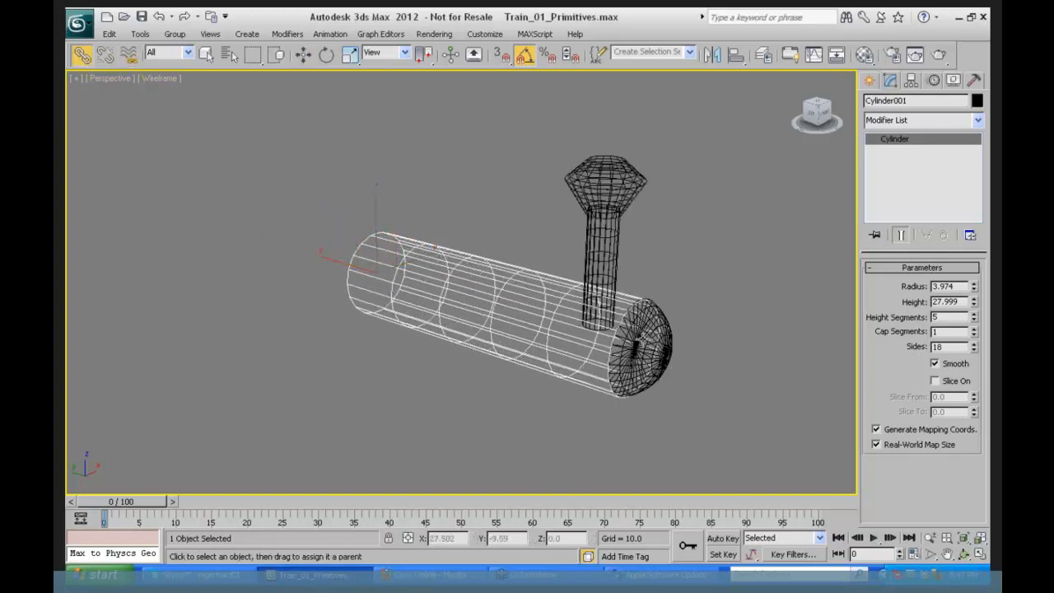
pyautogui.click(659, 348)
pyautogui.moveTo(659, 349); pyautogui.dragTo(504, 346)
# - Test-move the rounded front along Y away from the boiler, and undo the move
pyautogui.click(303, 55)
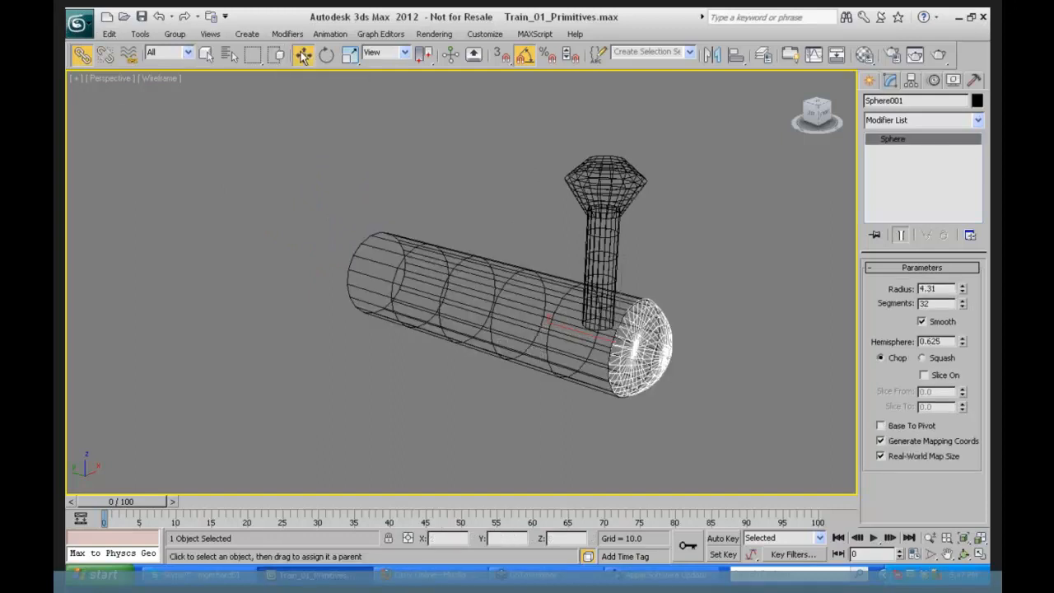
pyautogui.moveTo(563, 324); pyautogui.dragTo(623, 330)
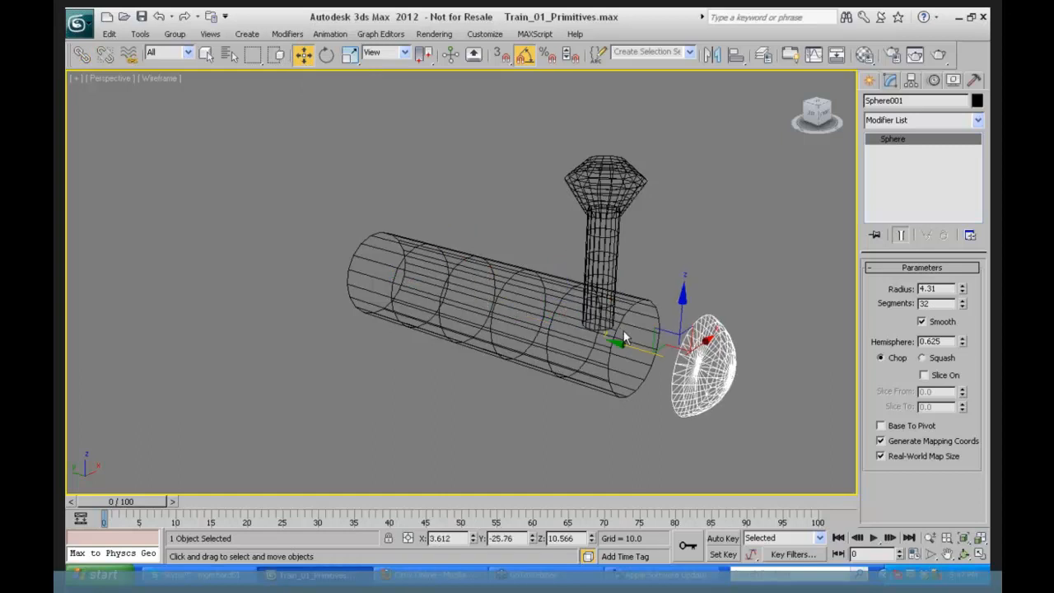
pyautogui.hotkey('ctrl', 'z')
# - Rotate the boiler cylinder 15 degrees about Z together with its linked parts
pyautogui.click(589, 322)
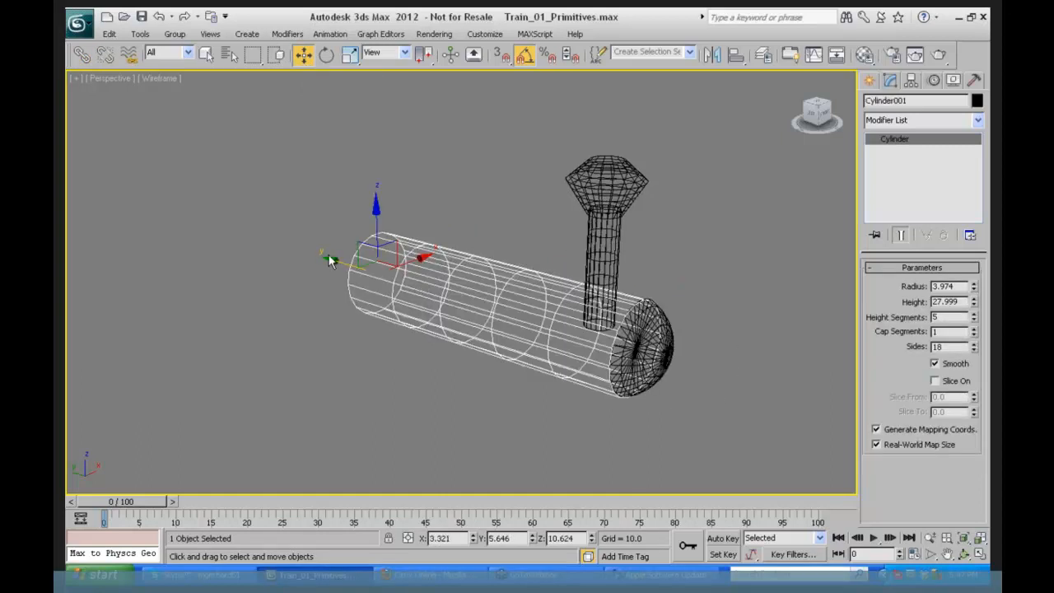
pyautogui.click(326, 54)
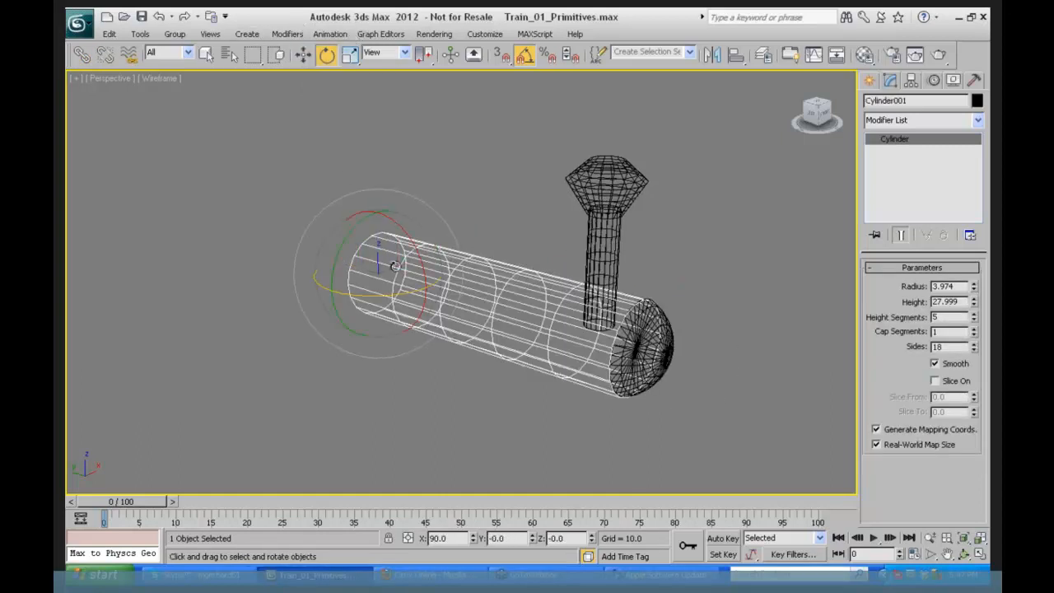
pyautogui.moveTo(406, 290)
pyautogui.mouseDown()
pyautogui.moveTo(345, 292)
pyautogui.moveTo(445, 289)
pyautogui.moveTo(422, 289)
pyautogui.mouseUp()
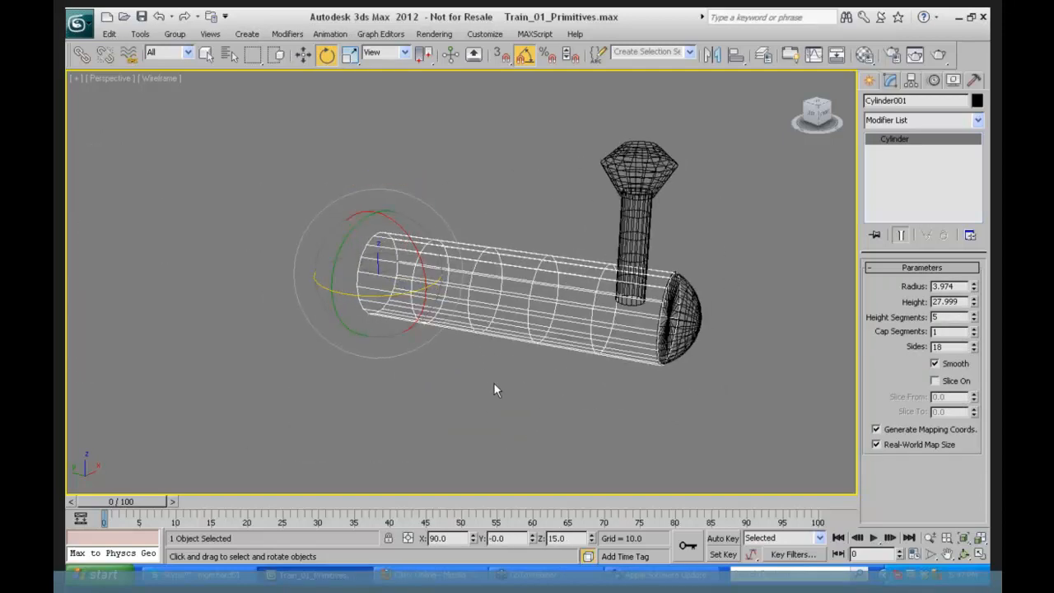
# - With Auto Key on at frame 14, animate the rounded front moving about 7.5 units along negative Y and rotating to face downward
pyautogui.click(722, 537)
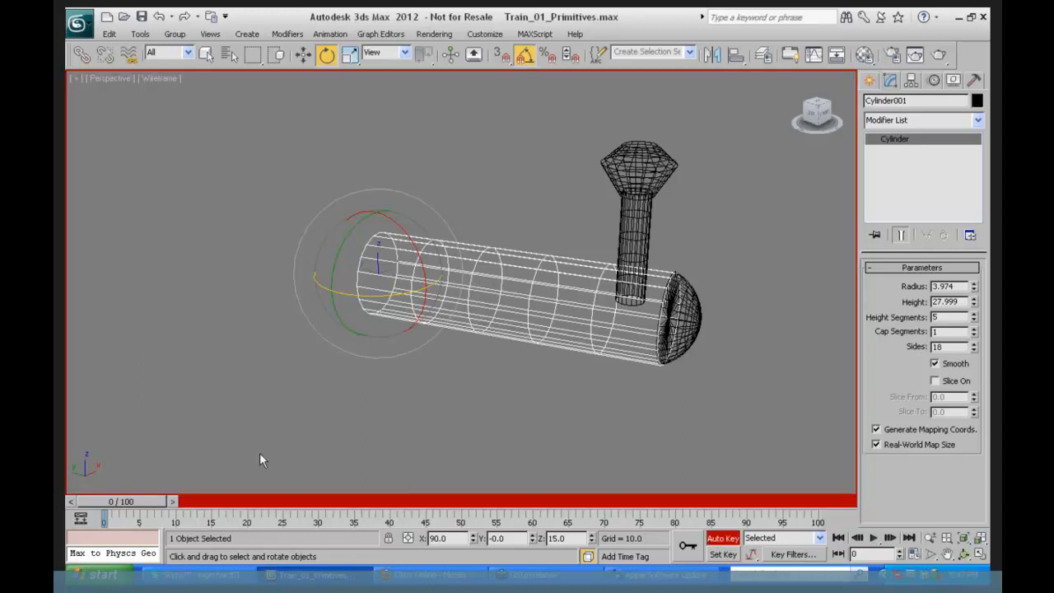
pyautogui.moveTo(138, 500); pyautogui.dragTo(229, 502)
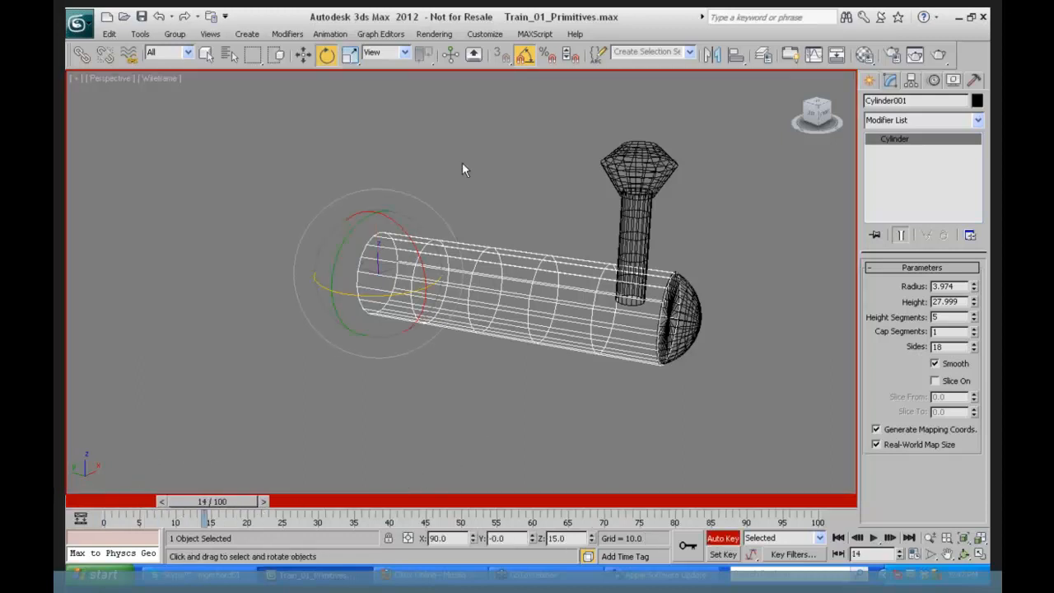
pyautogui.click(690, 285)
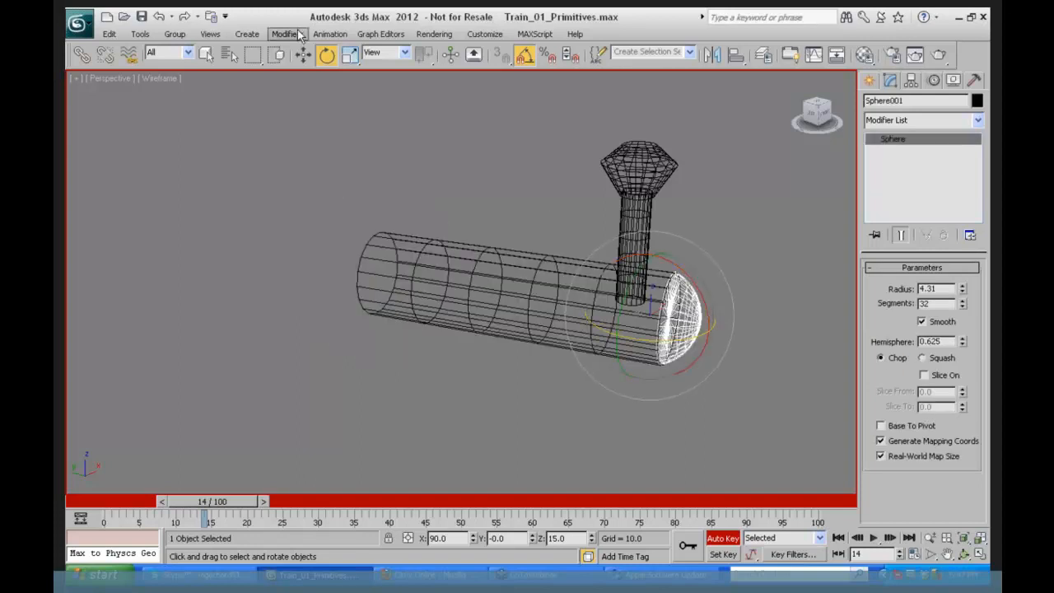
pyautogui.click(303, 55)
pyautogui.moveTo(606, 301); pyautogui.dragTo(679, 331)
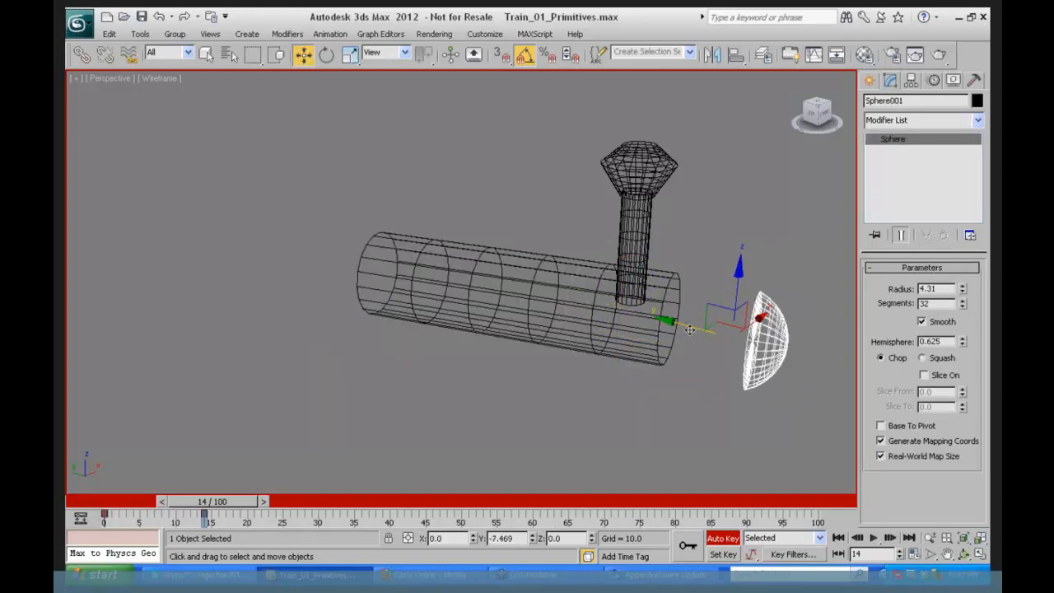
pyautogui.click(326, 54)
pyautogui.moveTo(782, 308); pyautogui.dragTo(791, 358)
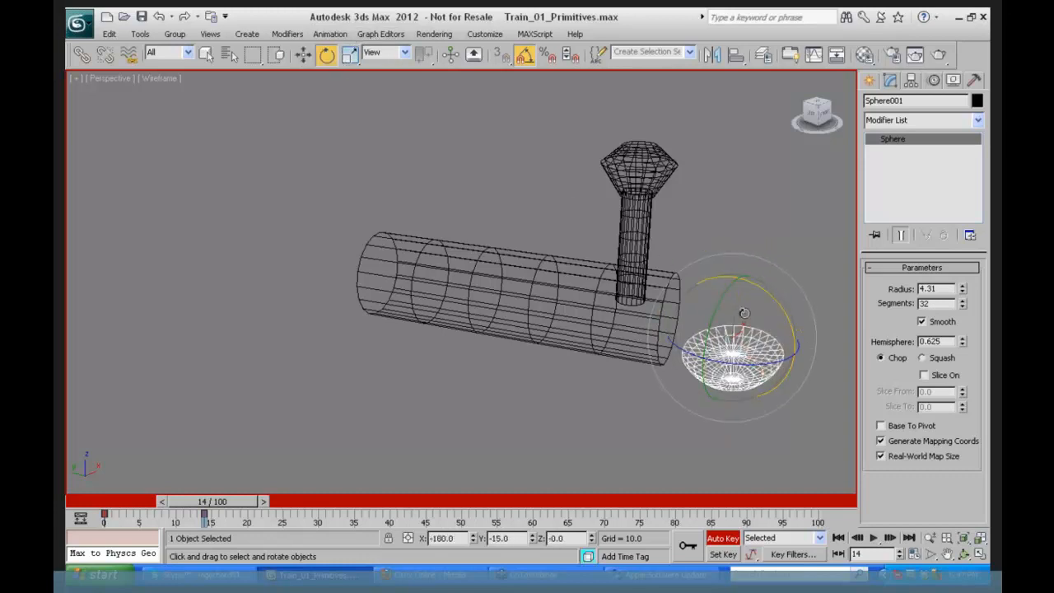
# - Animate the chimney cylinder tilting and moving away from the boiler at frame 14, return to frame 0 and turn Auto Key off
pyautogui.click(636, 225)
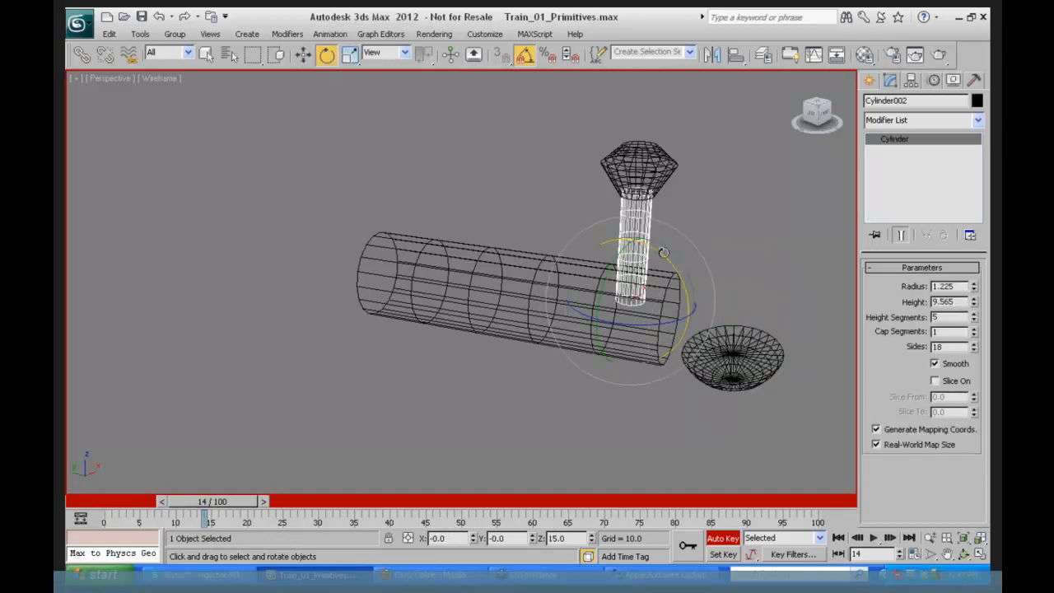
pyautogui.moveTo(606, 282); pyautogui.dragTo(652, 201)
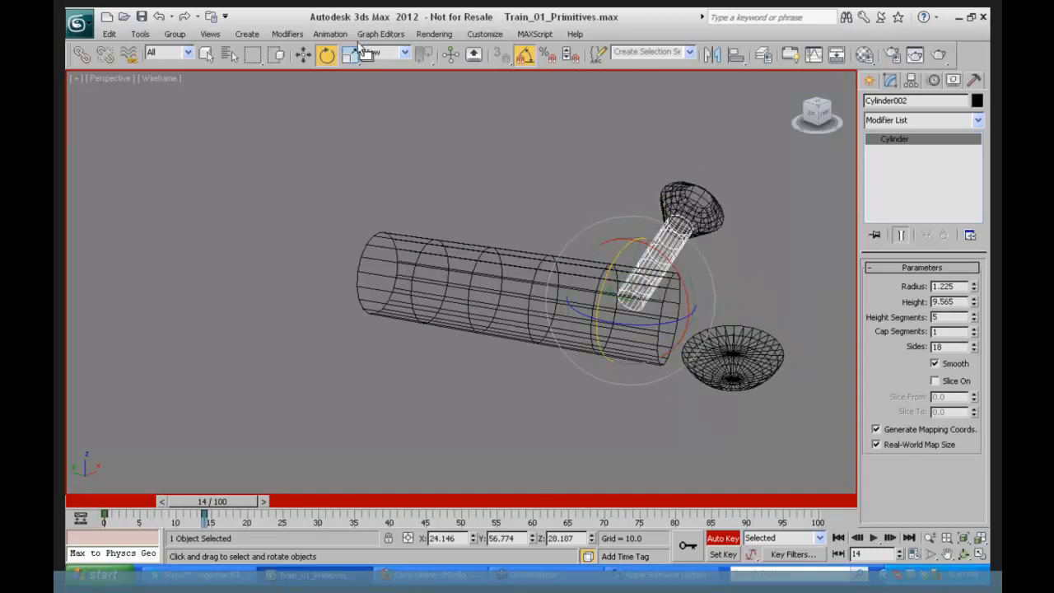
pyautogui.click(303, 55)
pyautogui.moveTo(658, 284); pyautogui.dragTo(729, 241)
pyautogui.moveTo(231, 503); pyautogui.dragTo(115, 502)
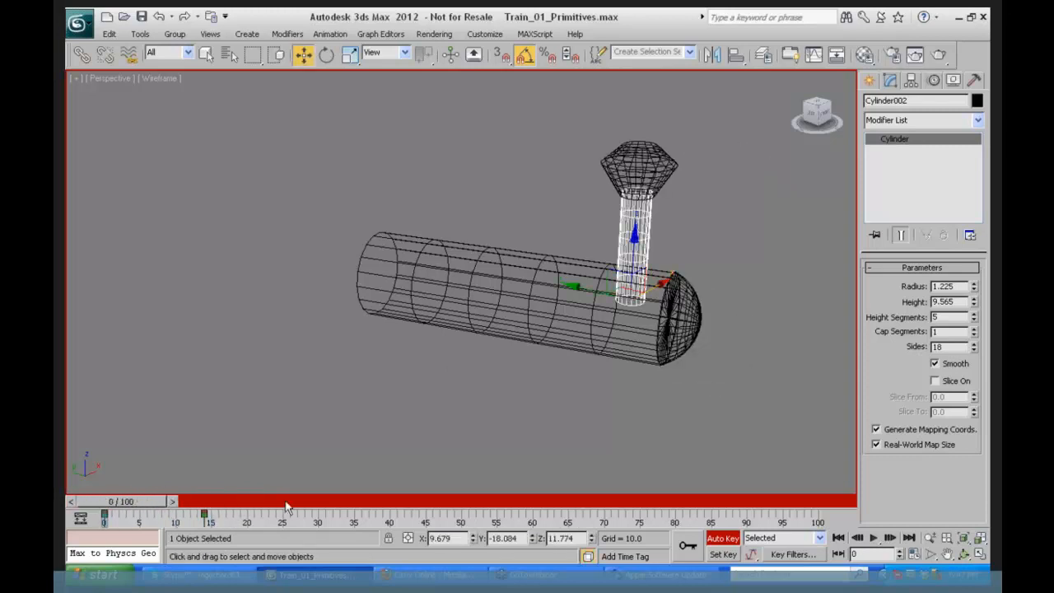
pyautogui.click(723, 538)
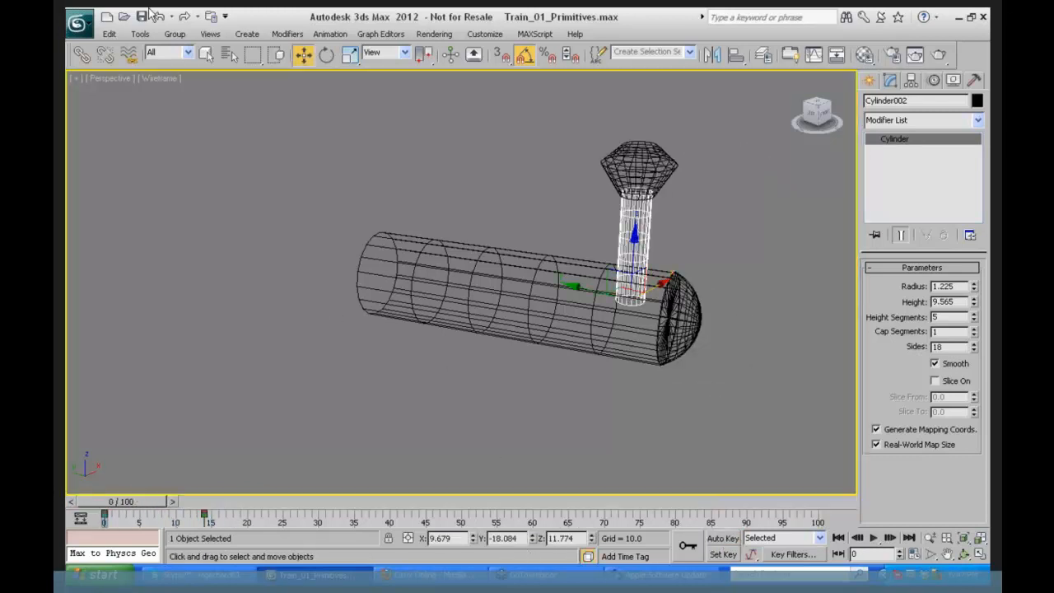
# - Hold the scene with the linked and animated parts, and clear the selection
pyautogui.click(109, 33)
pyautogui.click(129, 80)
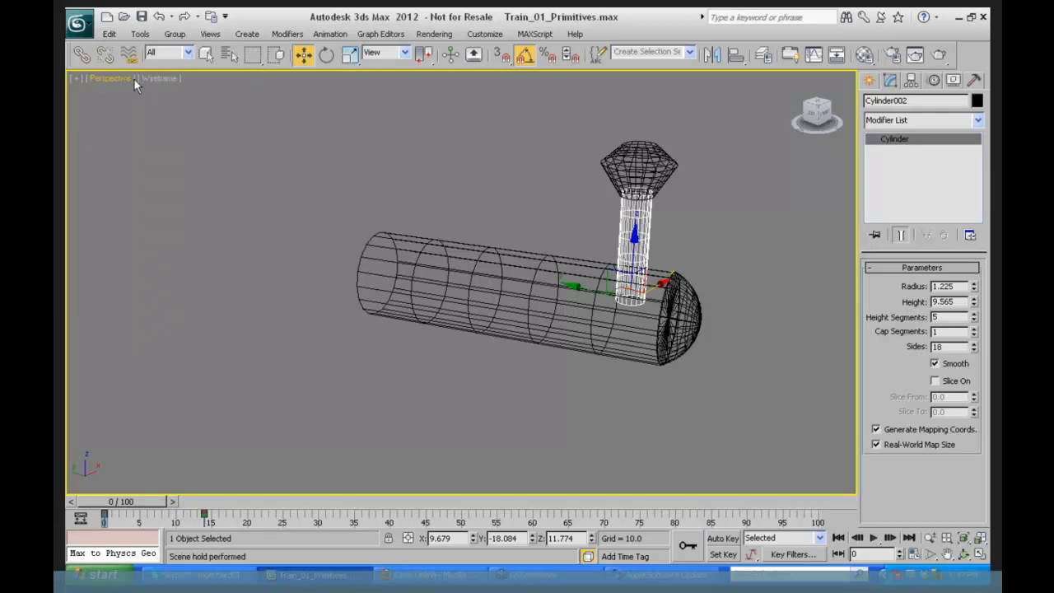
pyautogui.click(110, 34)
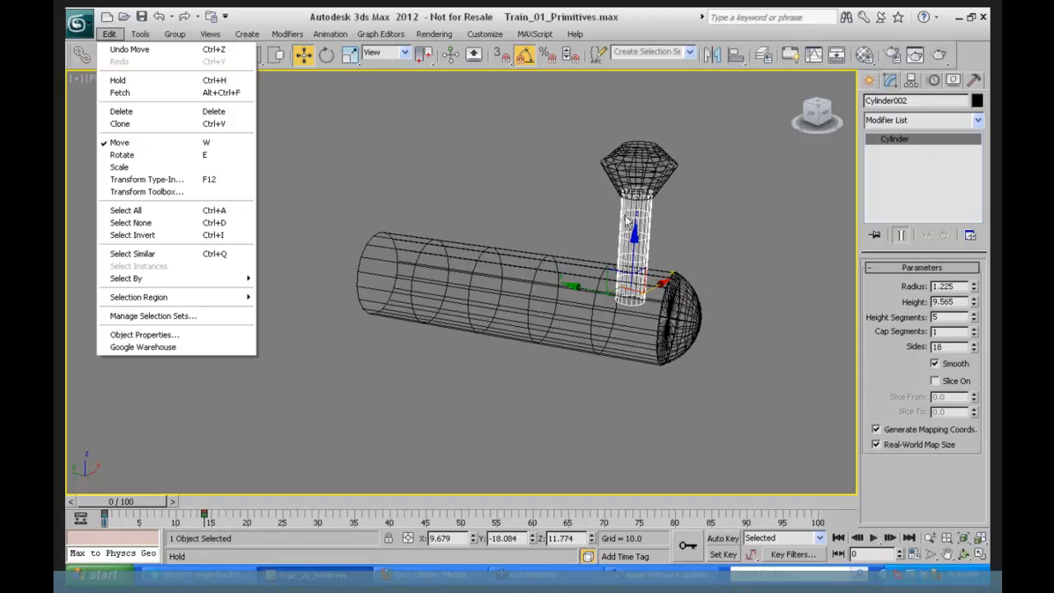
pyautogui.click(482, 163)
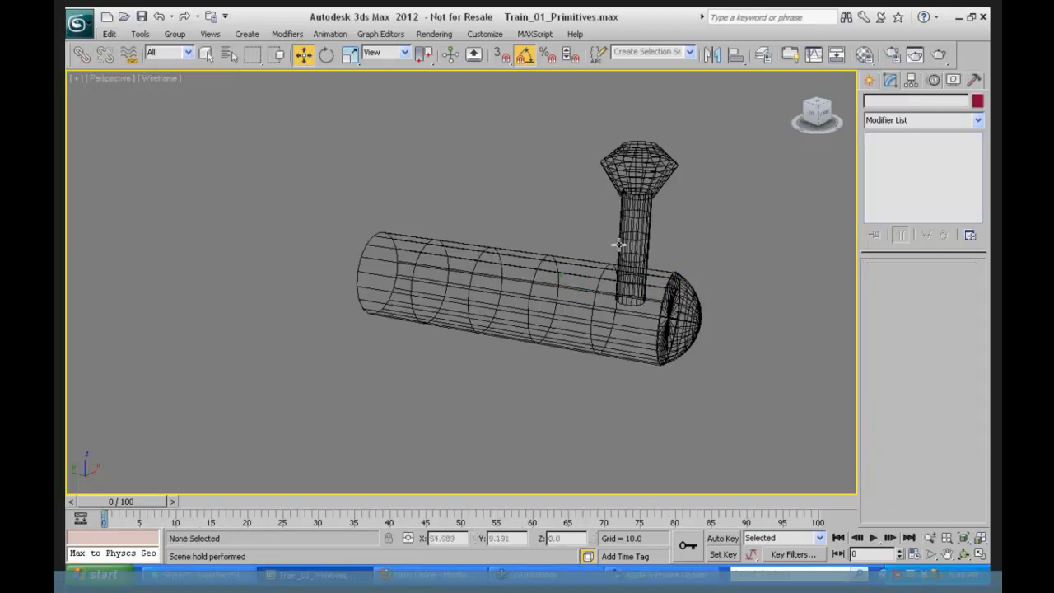
pyautogui.click(639, 215)
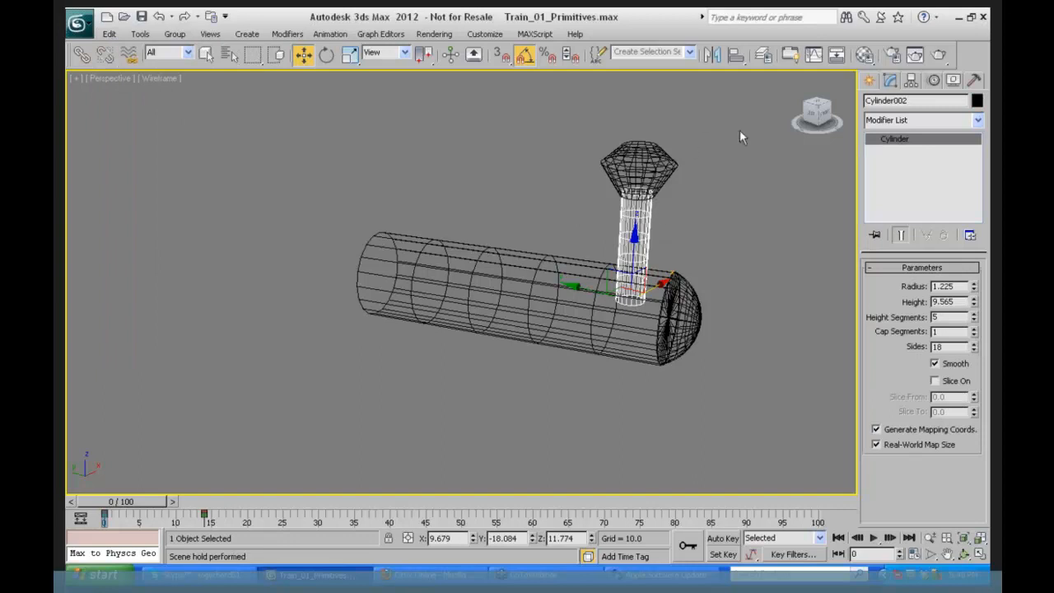
pyautogui.moveTo(747, 131); pyautogui.dragTo(414, 438)
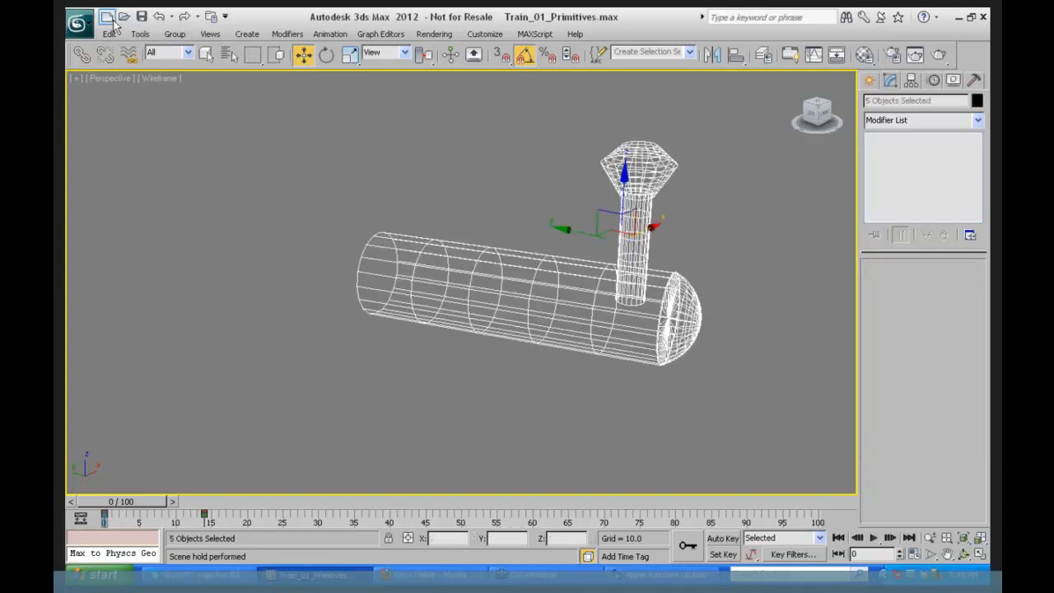
pyautogui.click(750, 201)
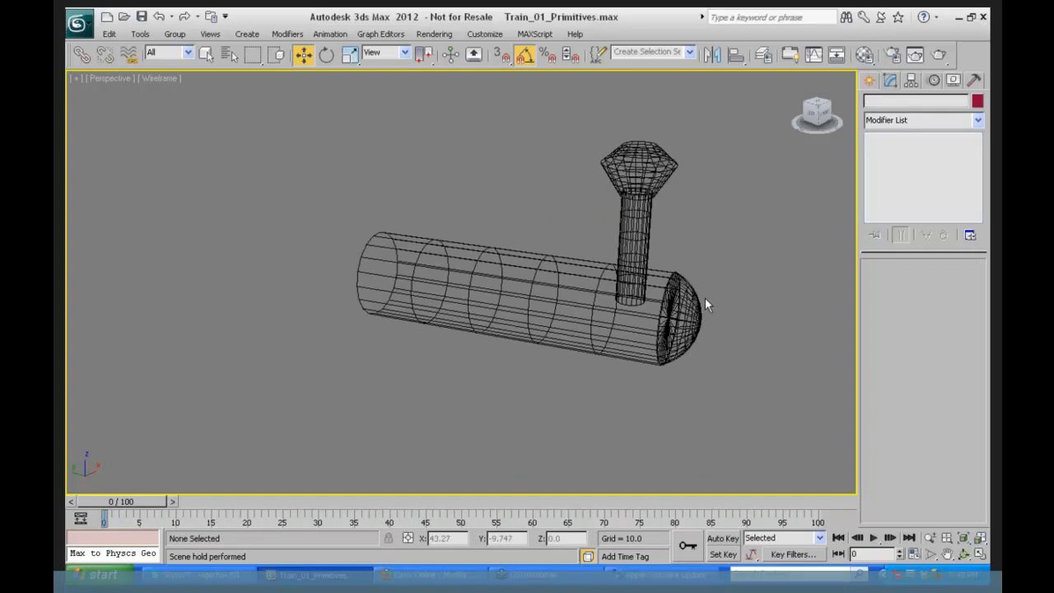
# - Shade the perspective viewport as Realistic and change the object colour of all five locomotive parts to red
pyautogui.click(157, 78)
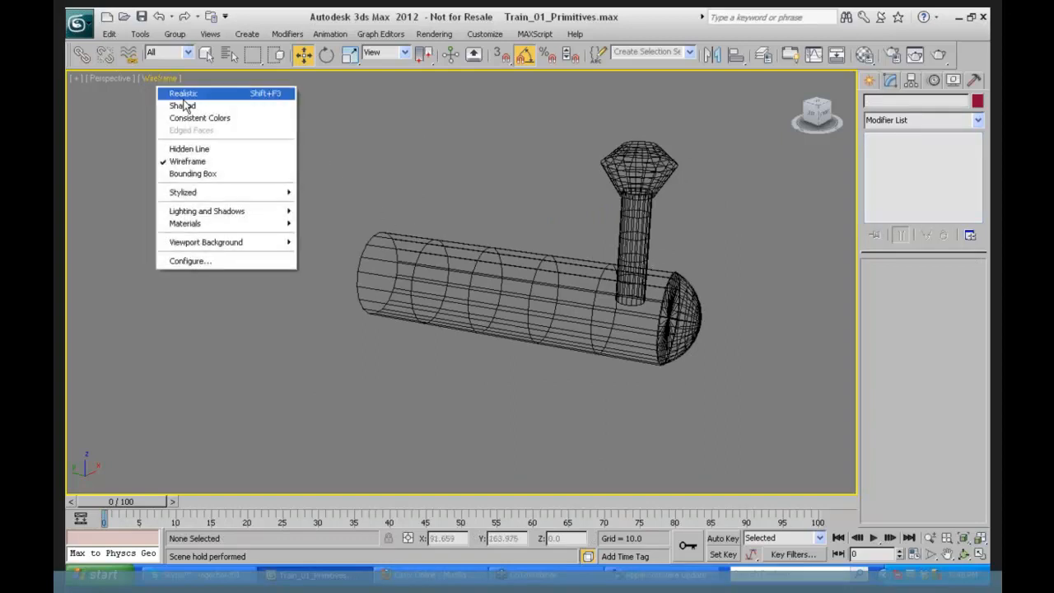
pyautogui.click(185, 95)
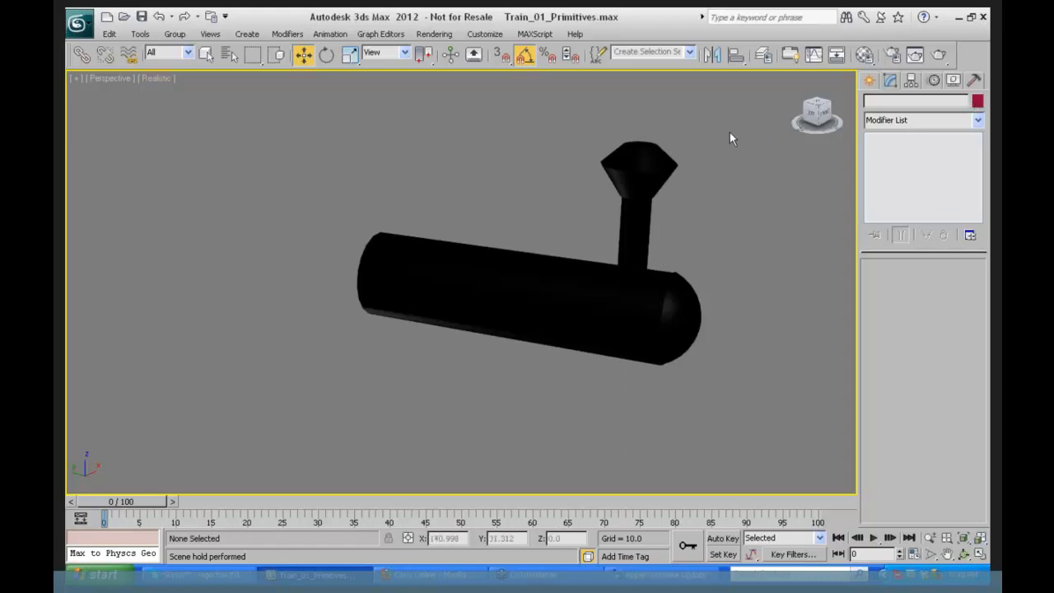
pyautogui.moveTo(729, 132); pyautogui.dragTo(375, 362)
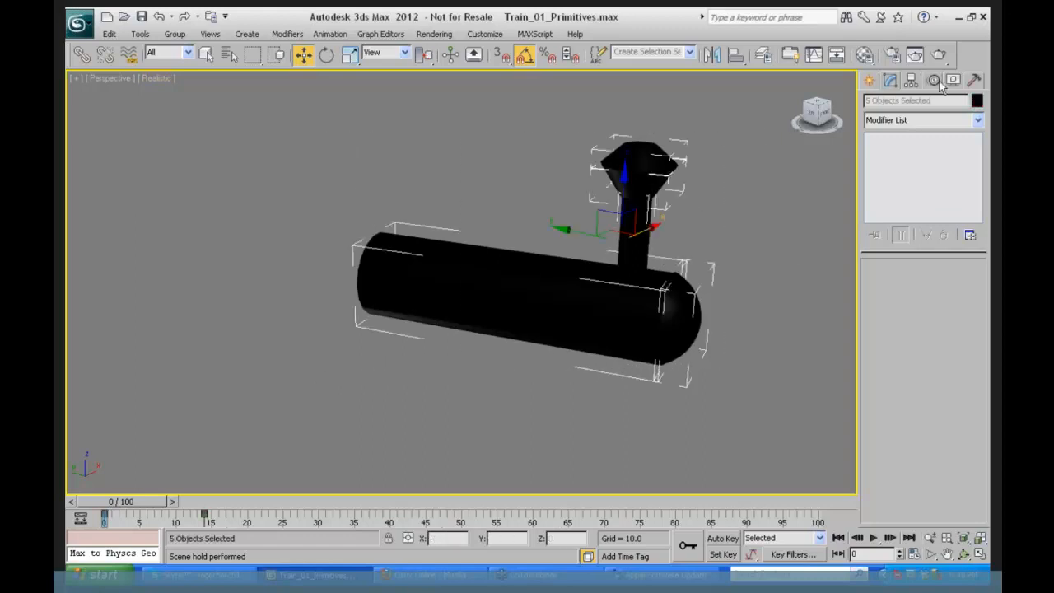
pyautogui.click(977, 101)
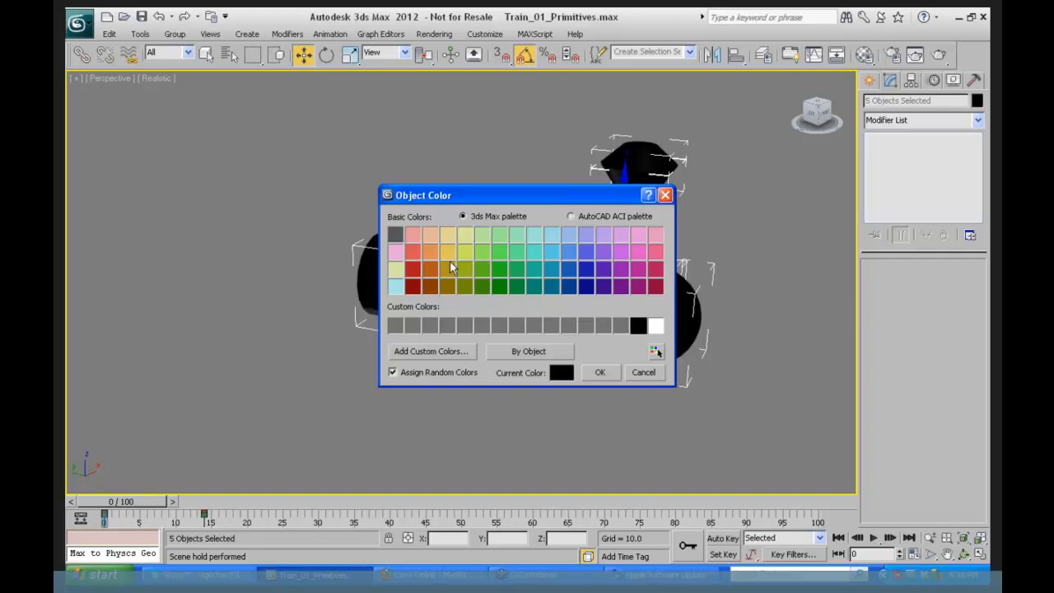
pyautogui.click(412, 251)
pyautogui.click(599, 372)
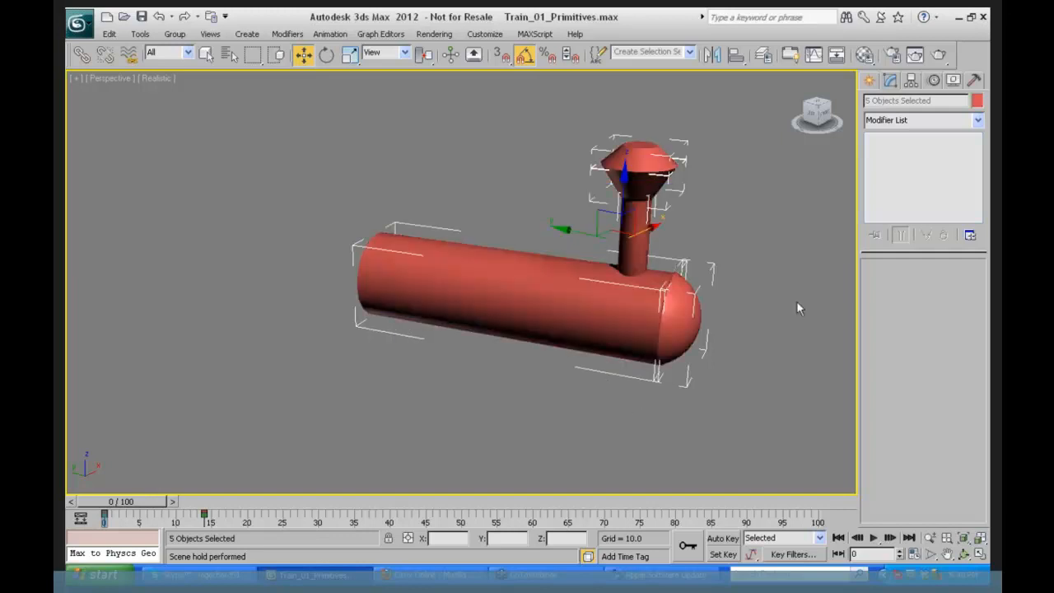
pyautogui.click(790, 309)
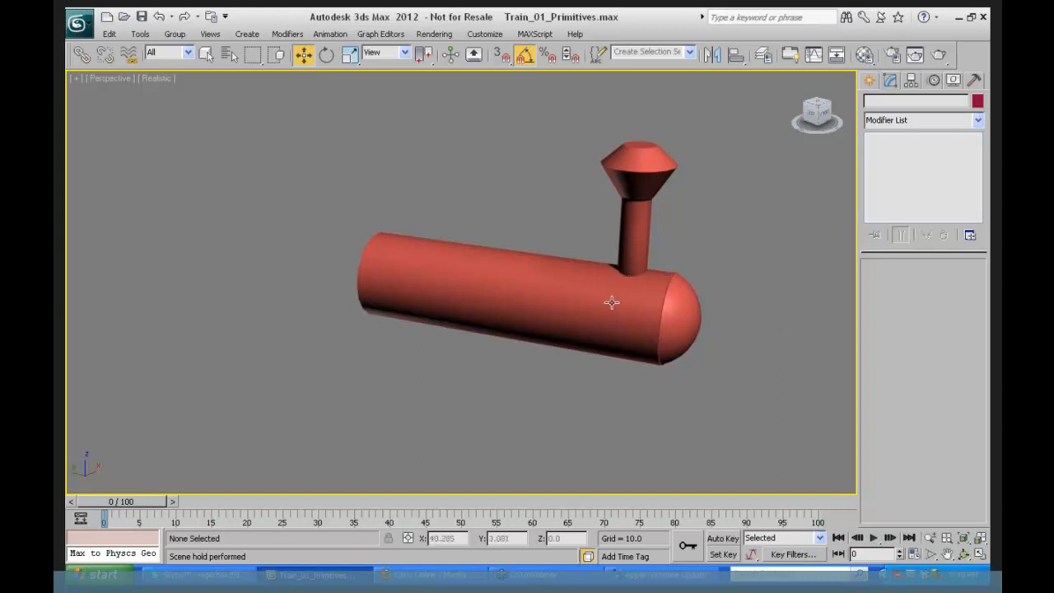
# - Nudge the rounded front along Y to about -19.51, then return the viewport to wireframe and clear the selection
pyautogui.click(690, 311)
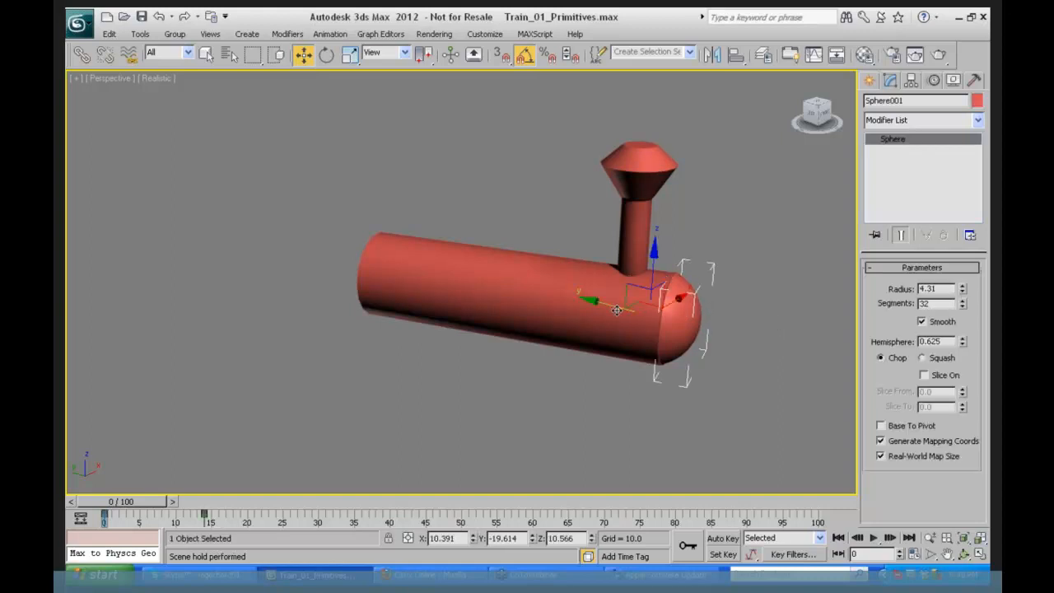
pyautogui.moveTo(614, 309); pyautogui.dragTo(613, 306)
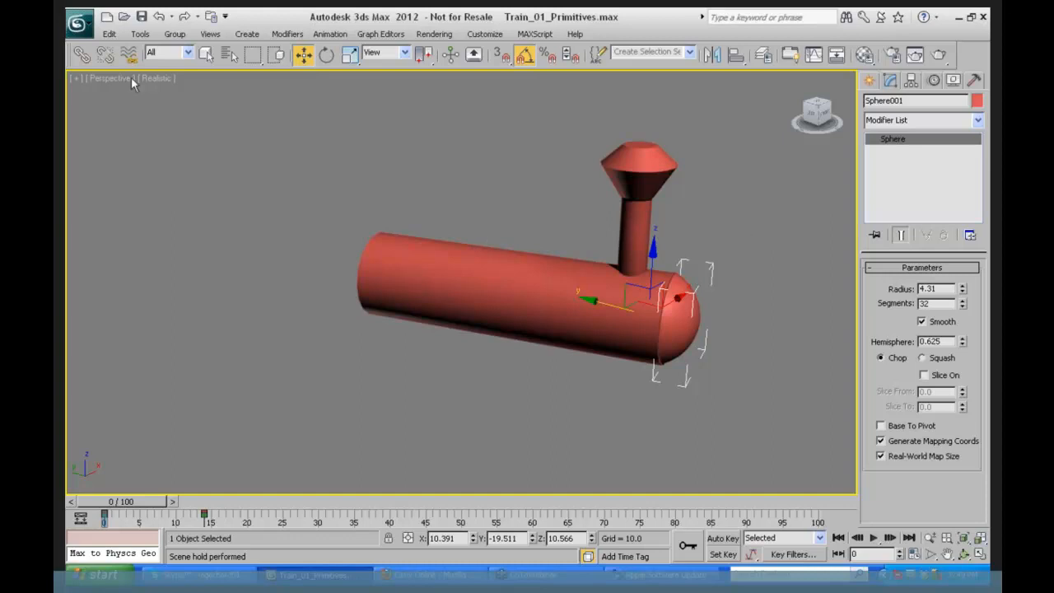
pyautogui.click(108, 34)
pyautogui.click(128, 82)
pyautogui.click(160, 78)
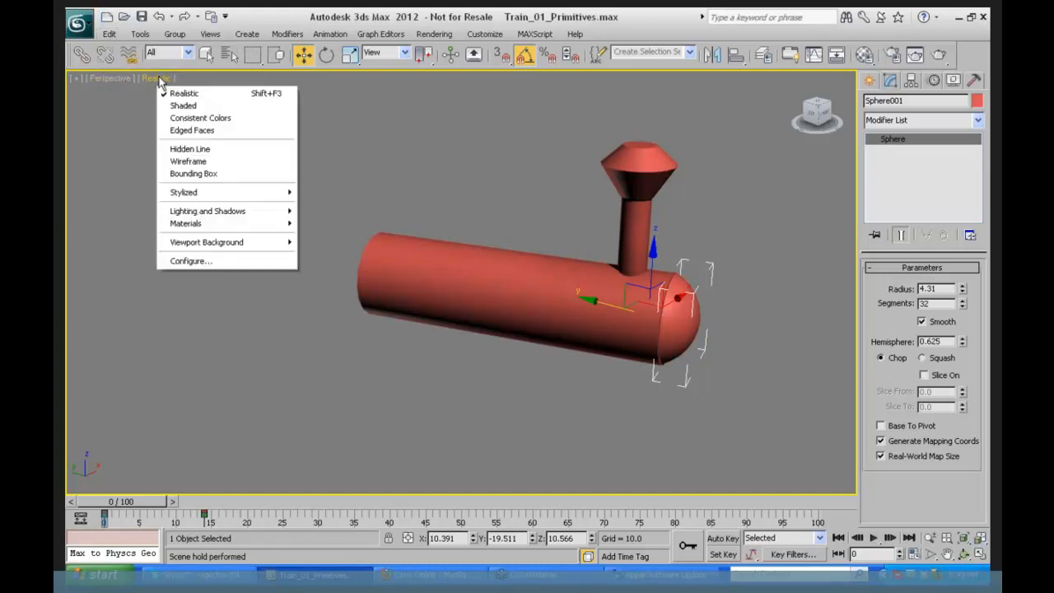
pyautogui.click(188, 162)
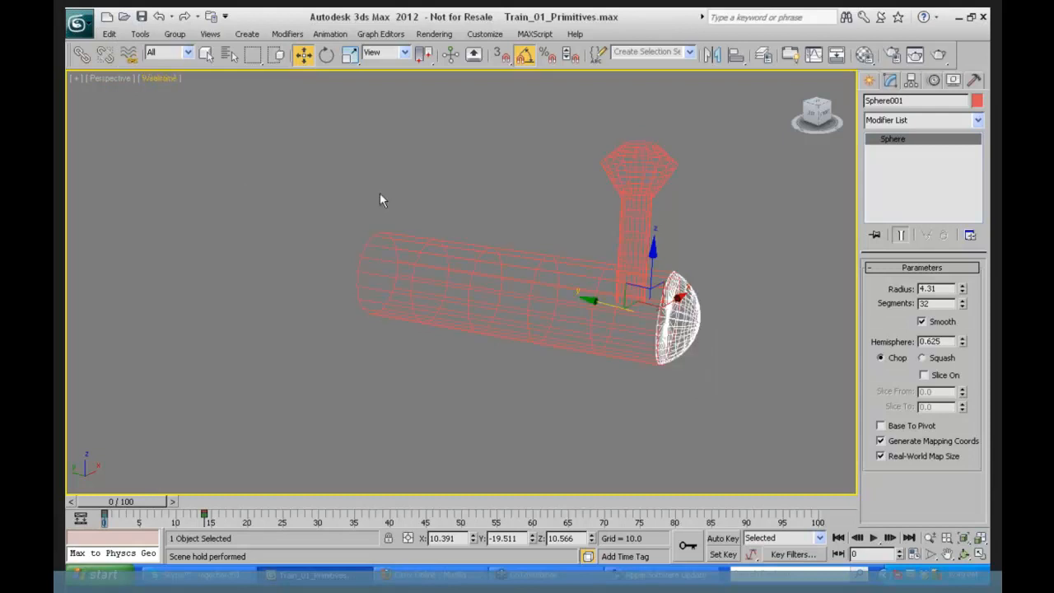
pyautogui.click(719, 205)
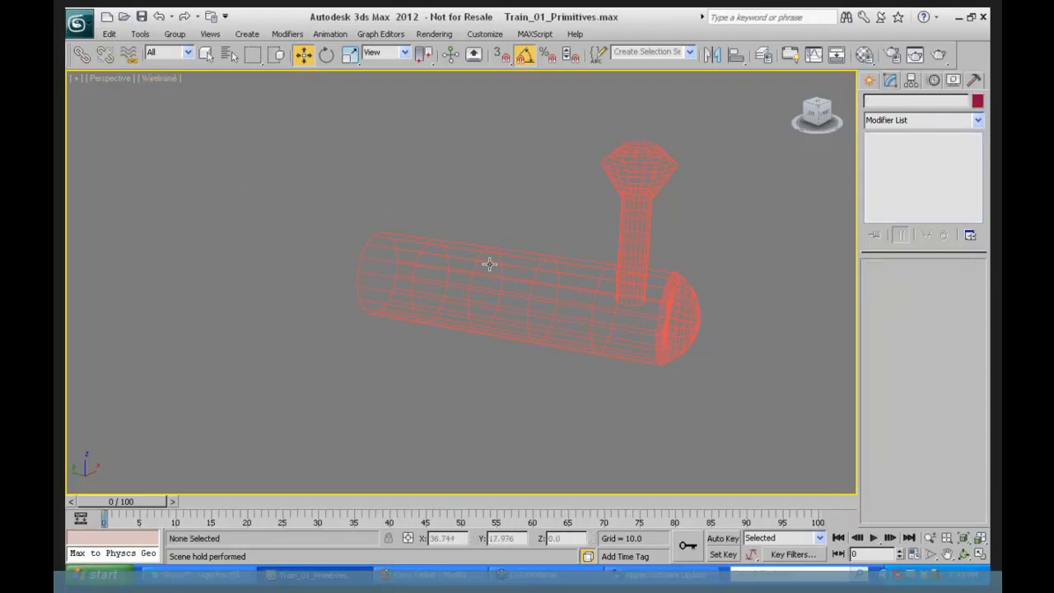
# - Create a ProBoolean Union from the boiler cylinder, adding the chimney cylinder and the flared lower funnel as operands
pyautogui.click(488, 263)
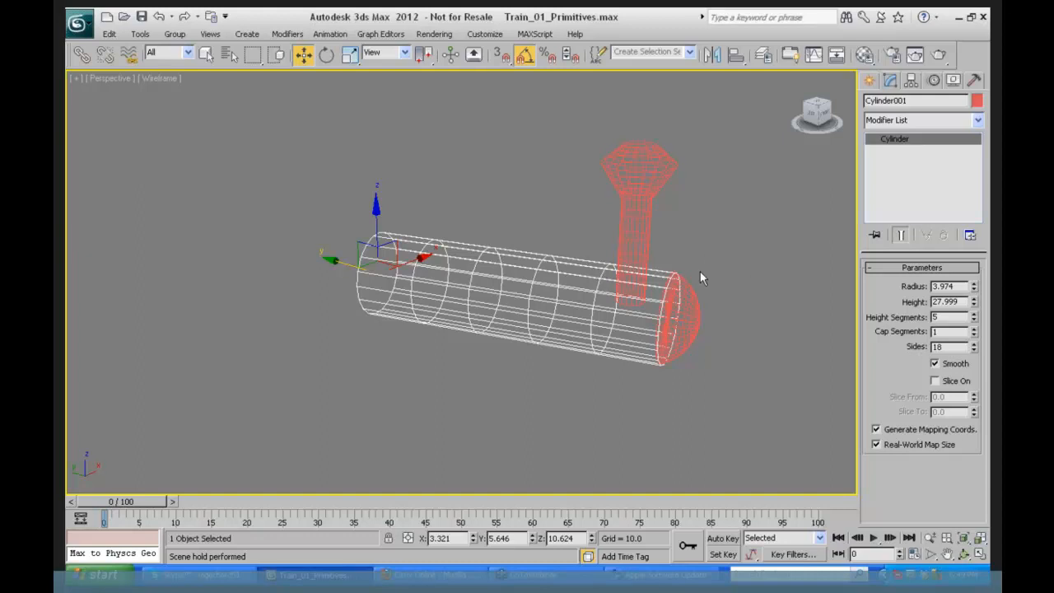
pyautogui.click(978, 121)
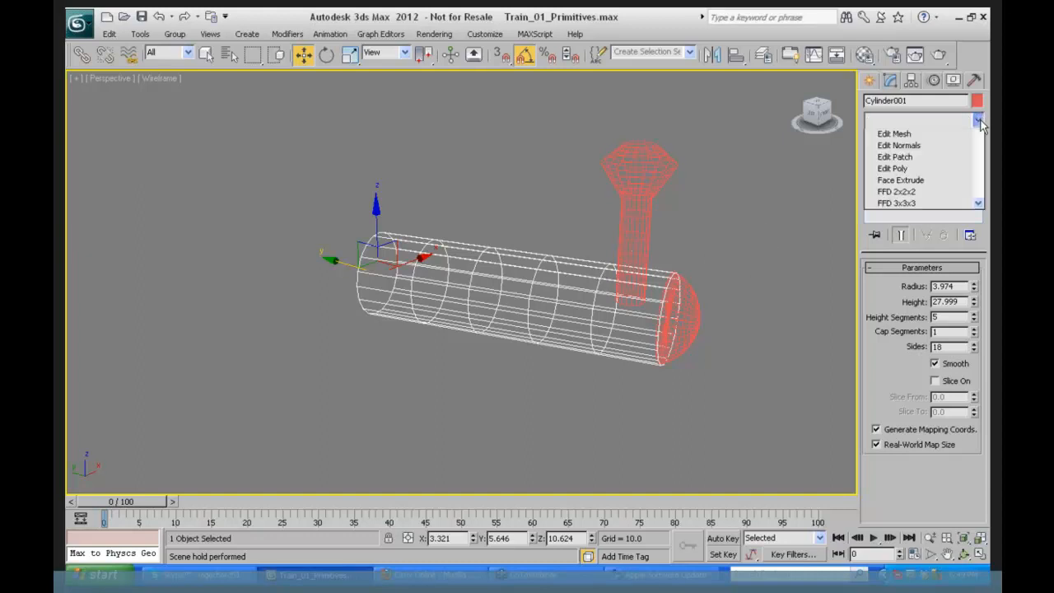
pyautogui.click(736, 176)
pyautogui.click(869, 80)
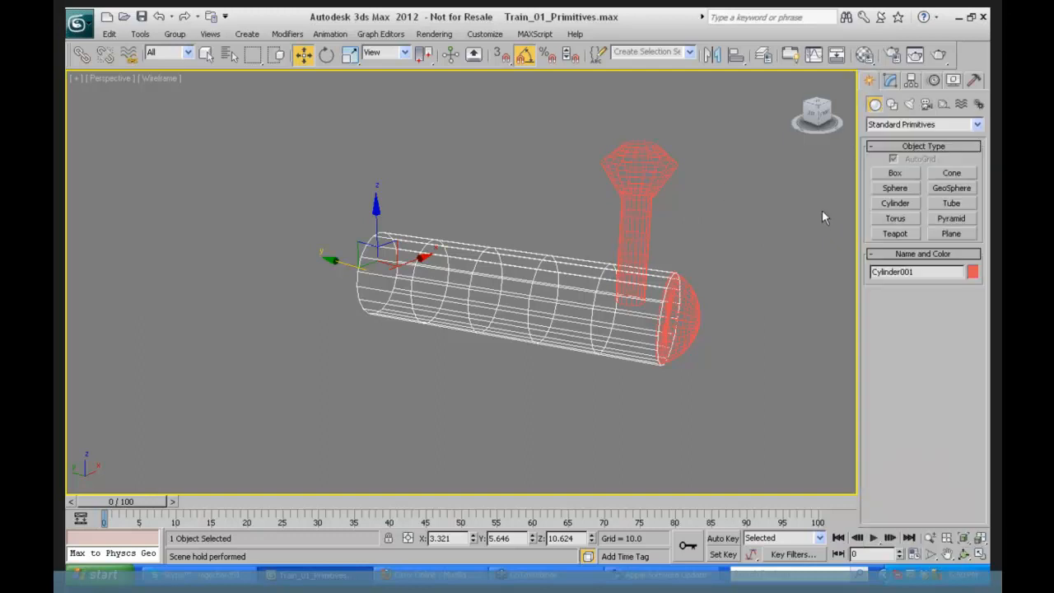
pyautogui.click(975, 125)
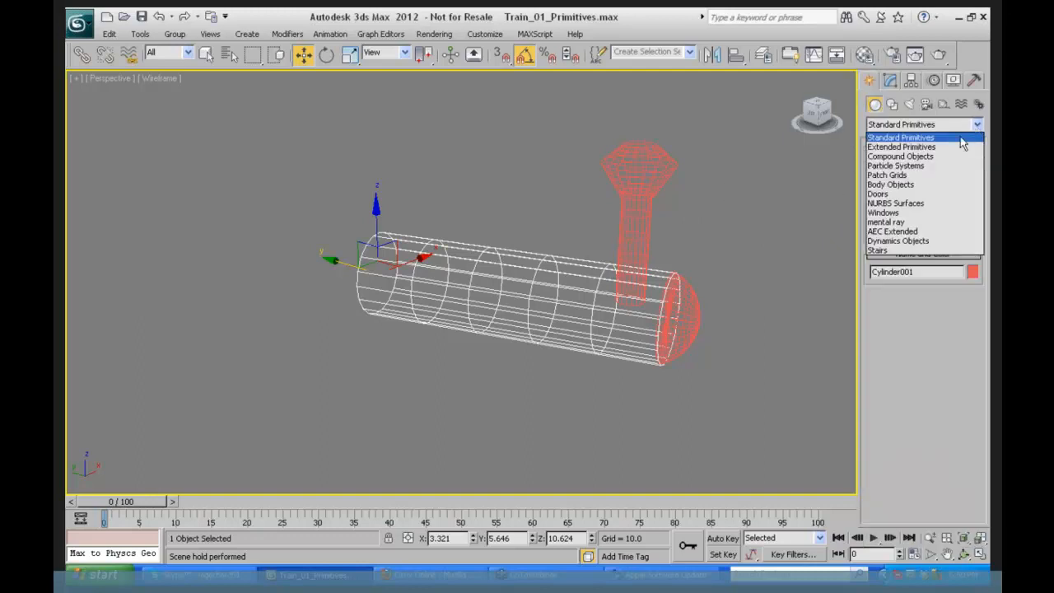
pyautogui.click(932, 155)
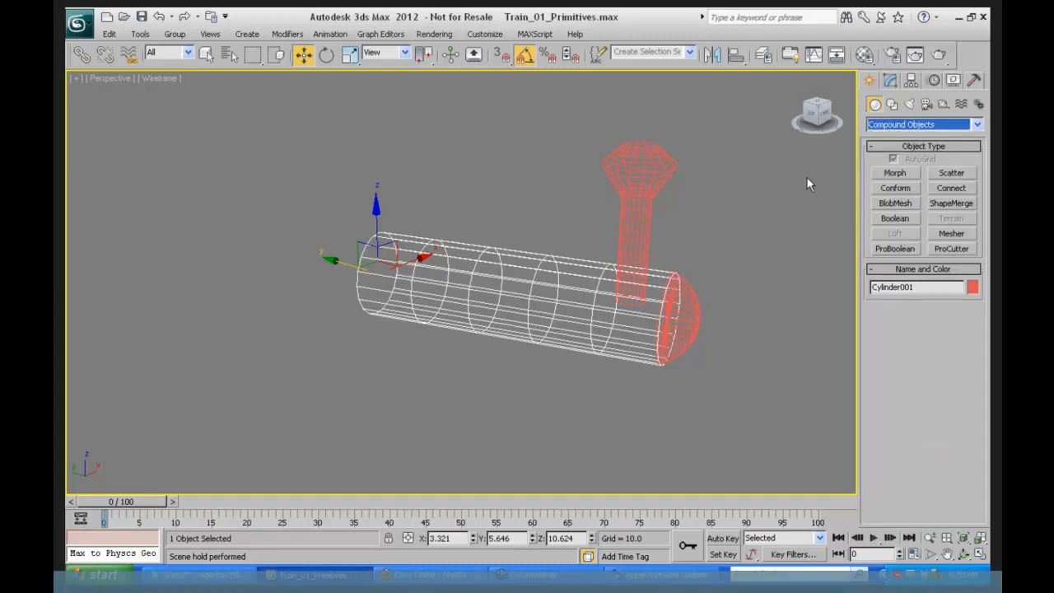
pyautogui.click(897, 249)
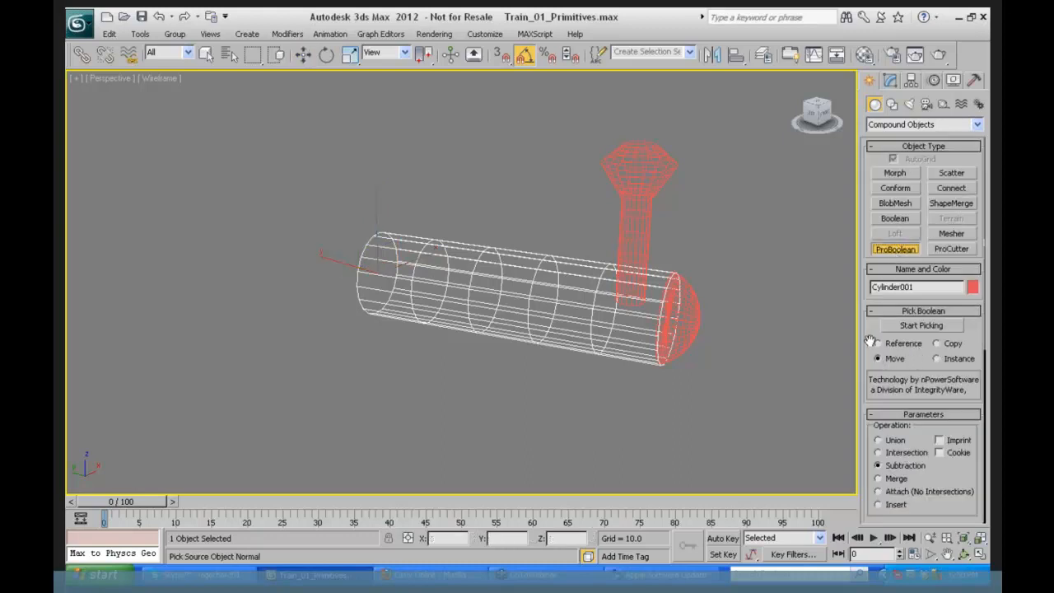
pyautogui.moveTo(872, 325); pyautogui.dragTo(873, 304)
pyautogui.scroll(-3, 872, 346)
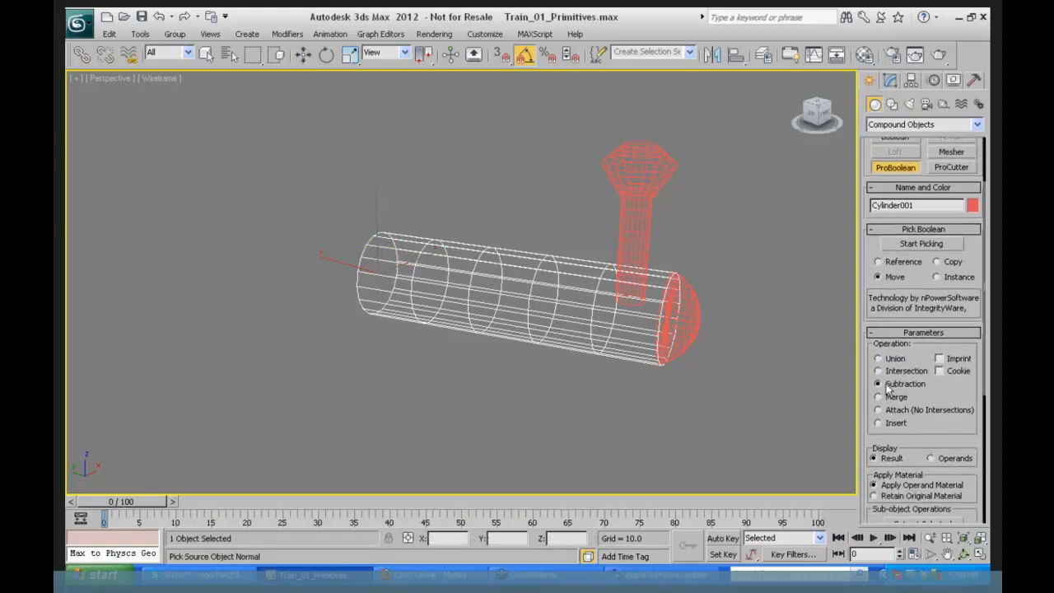
pyautogui.click(878, 360)
pyautogui.click(921, 245)
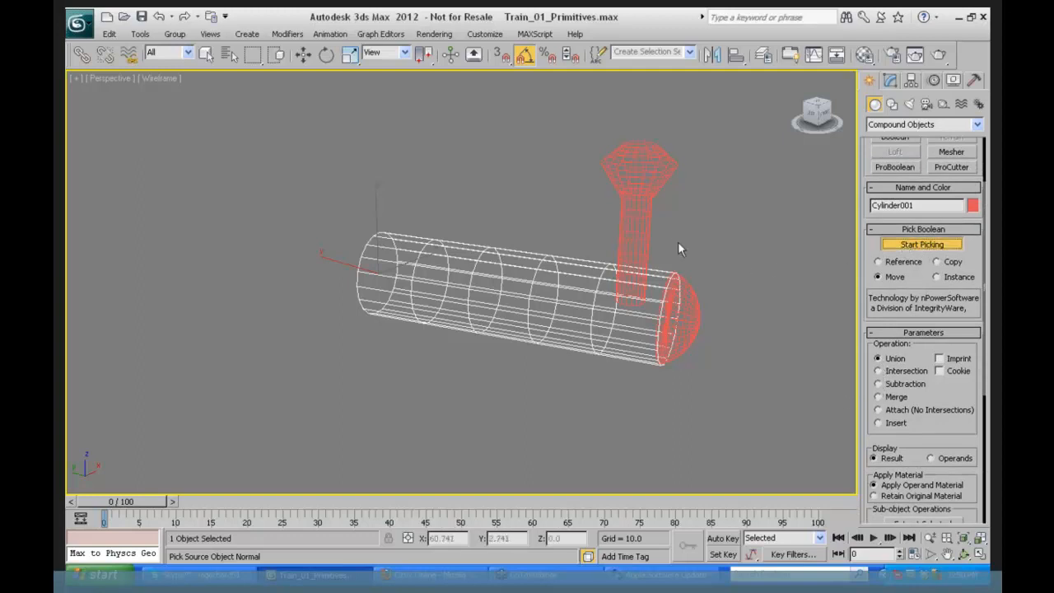
pyautogui.click(641, 234)
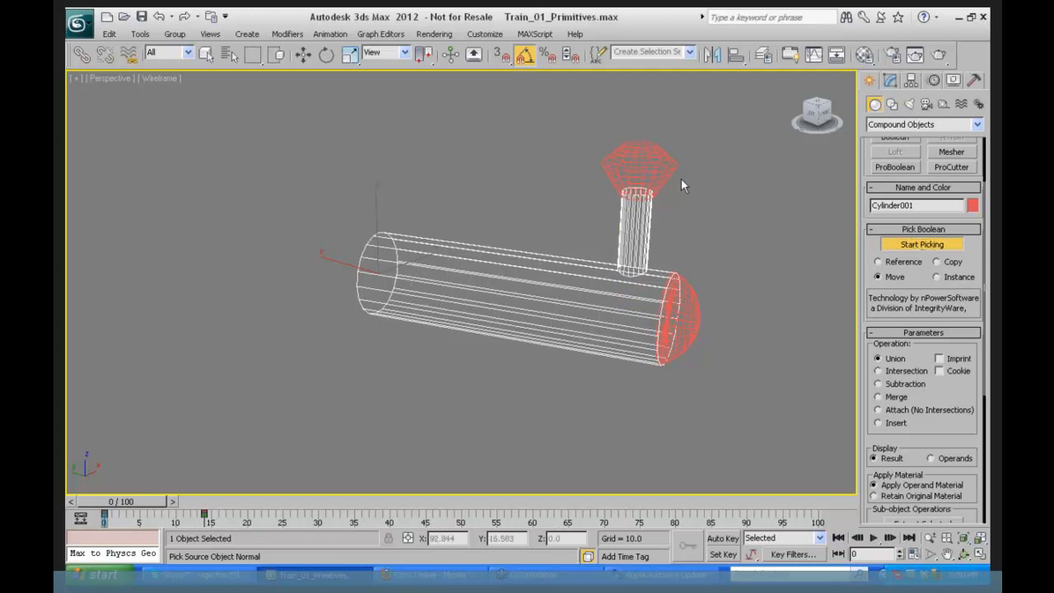
pyautogui.click(616, 182)
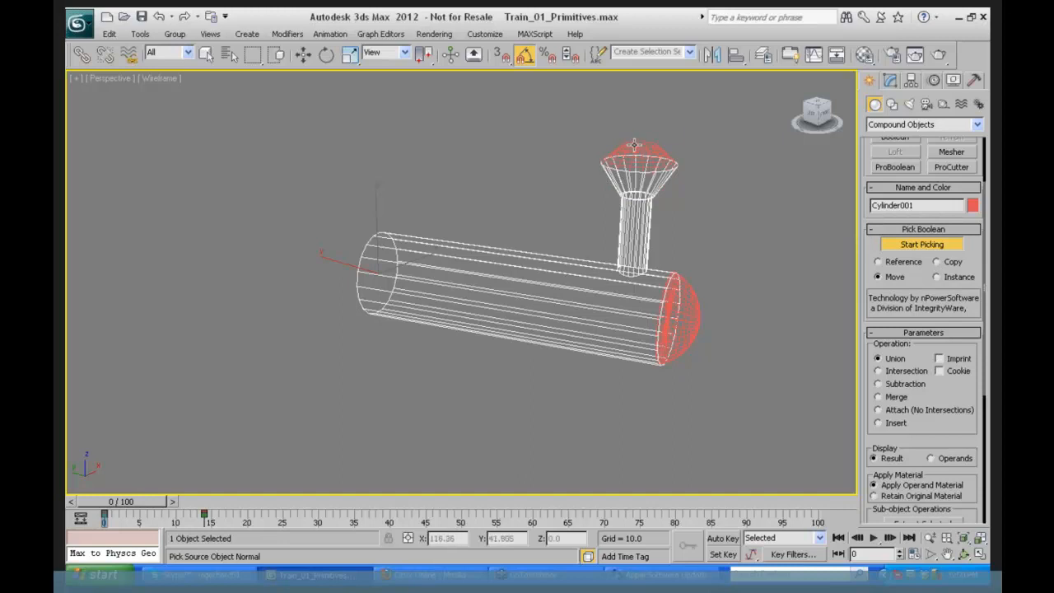
pyautogui.click(906, 245)
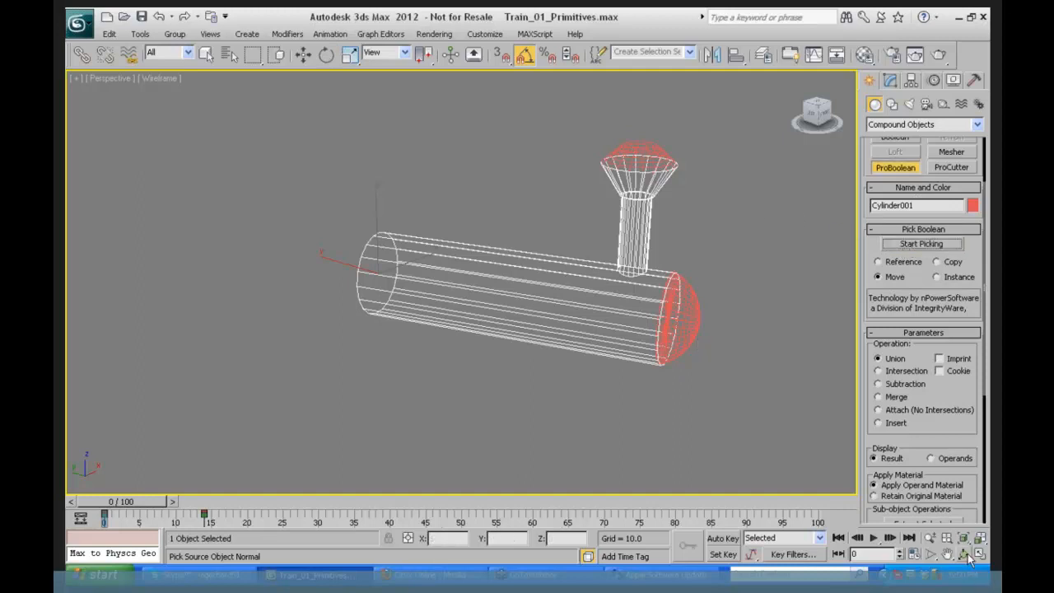
# - Shade the viewport as Realistic and lift the chimney's top cap off the funnel, to about Z 25.53
pyautogui.click(160, 78)
pyautogui.click(183, 93)
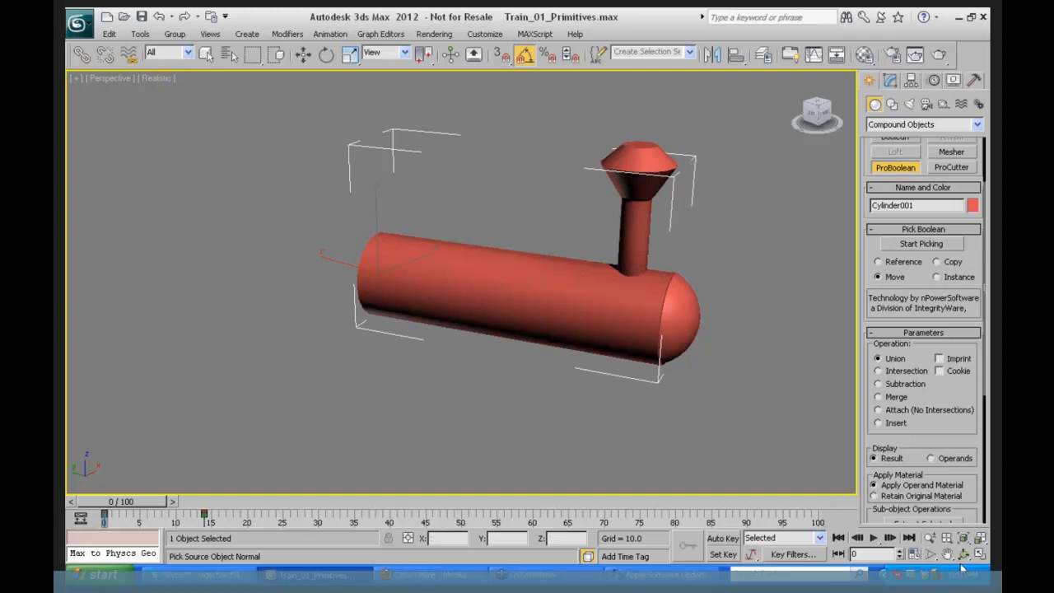
pyautogui.click(963, 554)
pyautogui.moveTo(529, 218); pyautogui.dragTo(544, 249)
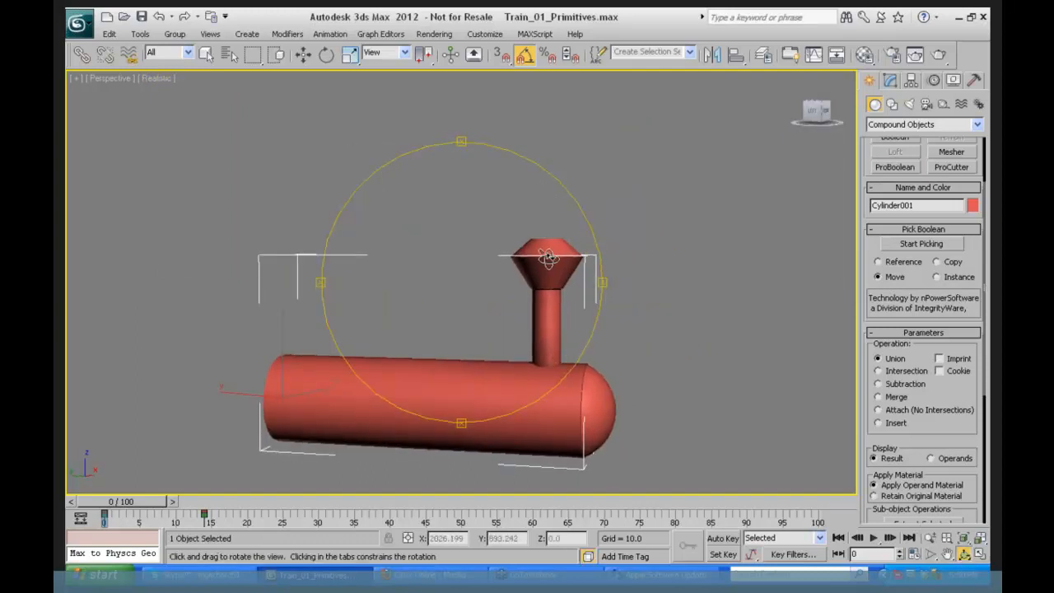
pyautogui.scroll(5, 549, 258)
pyautogui.moveTo(681, 220); pyautogui.dragTo(522, 253, button='middle')
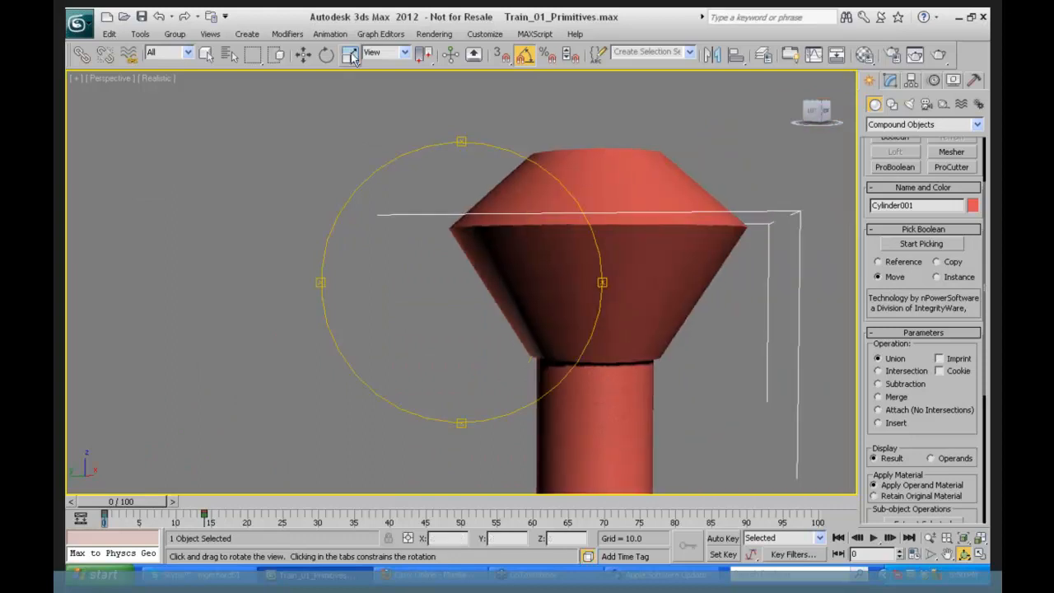
pyautogui.click(303, 54)
pyautogui.click(594, 156)
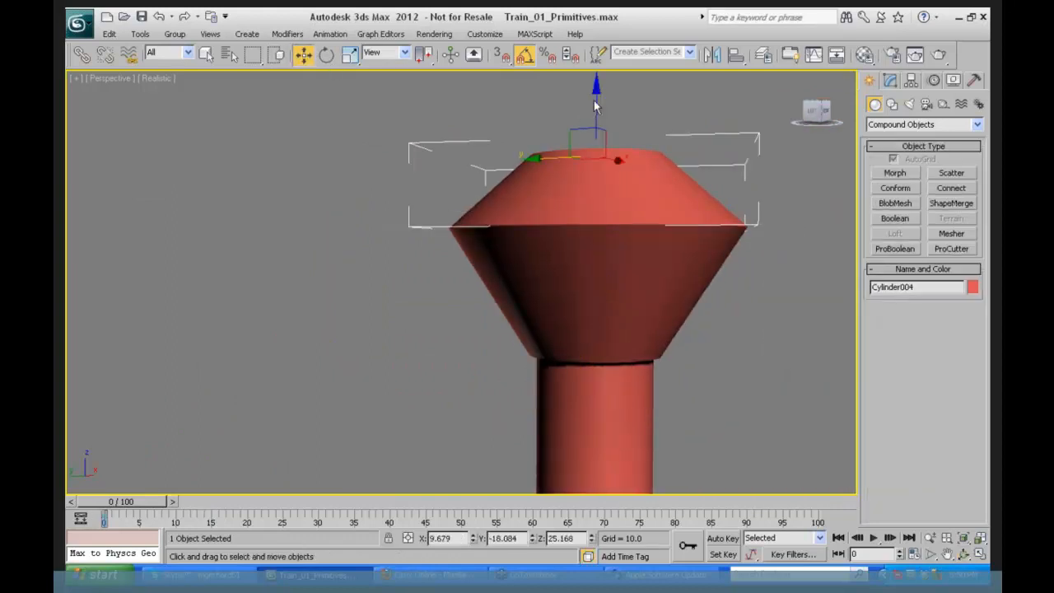
pyautogui.moveTo(595, 92); pyautogui.dragTo(595, 81)
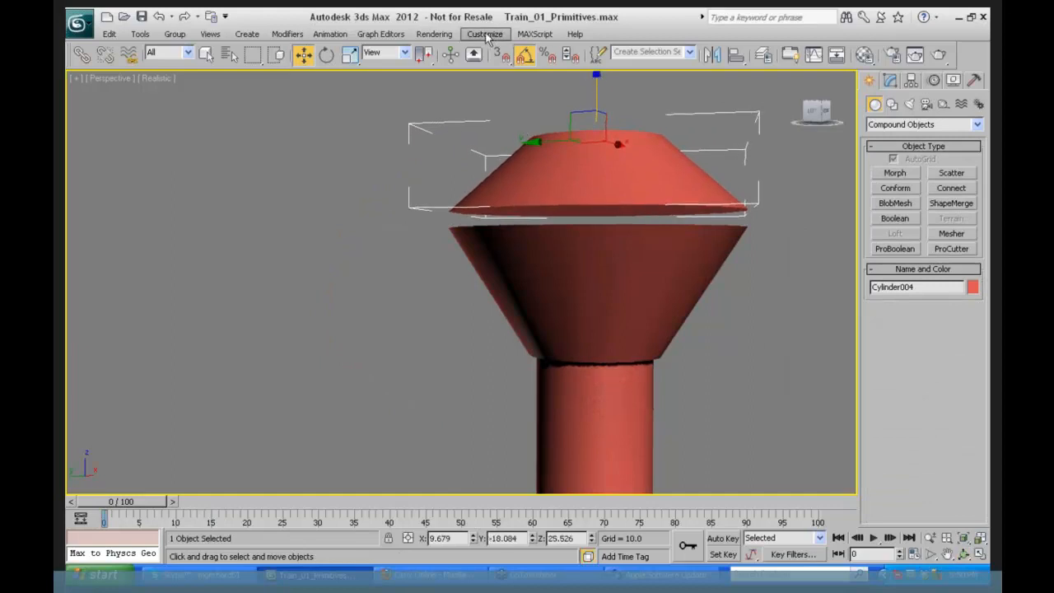
# - Turn angle snap off and 3D snap on, and try to snap the cap's lower edge vertex onto the funnel's rim
pyautogui.click(525, 54)
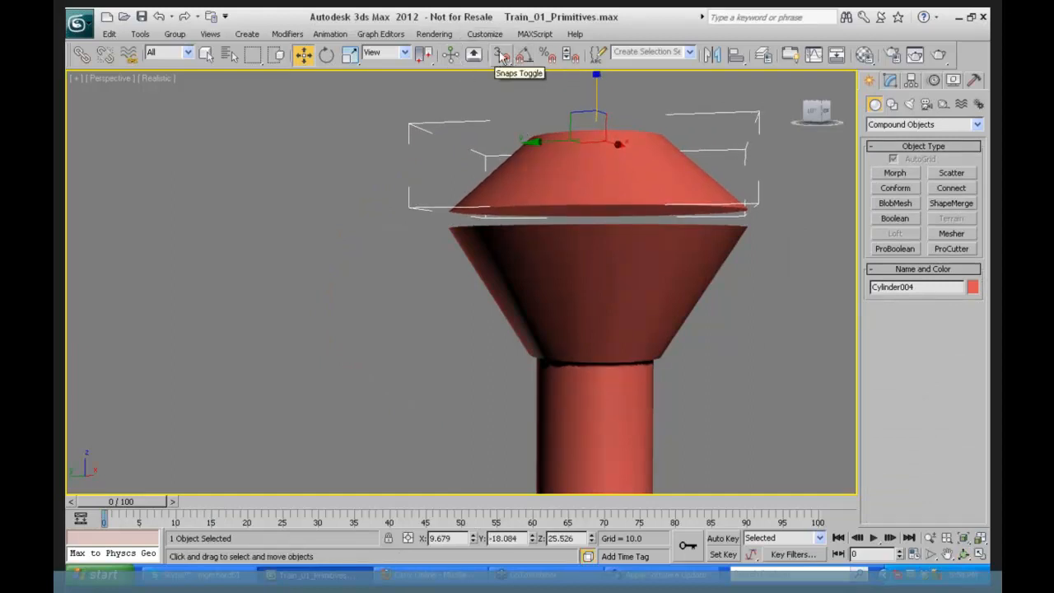
pyautogui.click(501, 54)
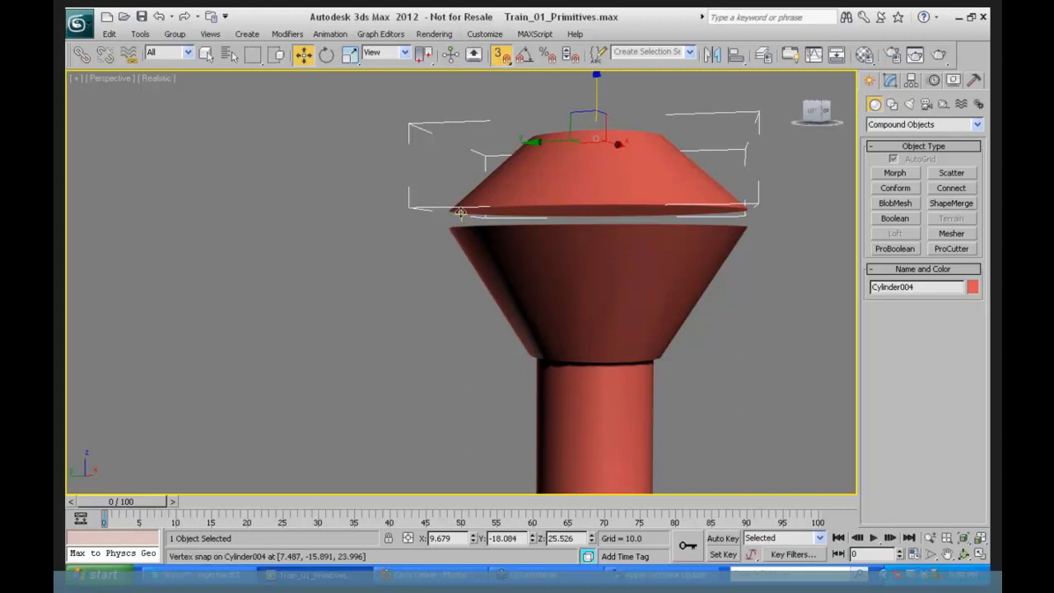
pyautogui.moveTo(458, 211); pyautogui.dragTo(451, 224)
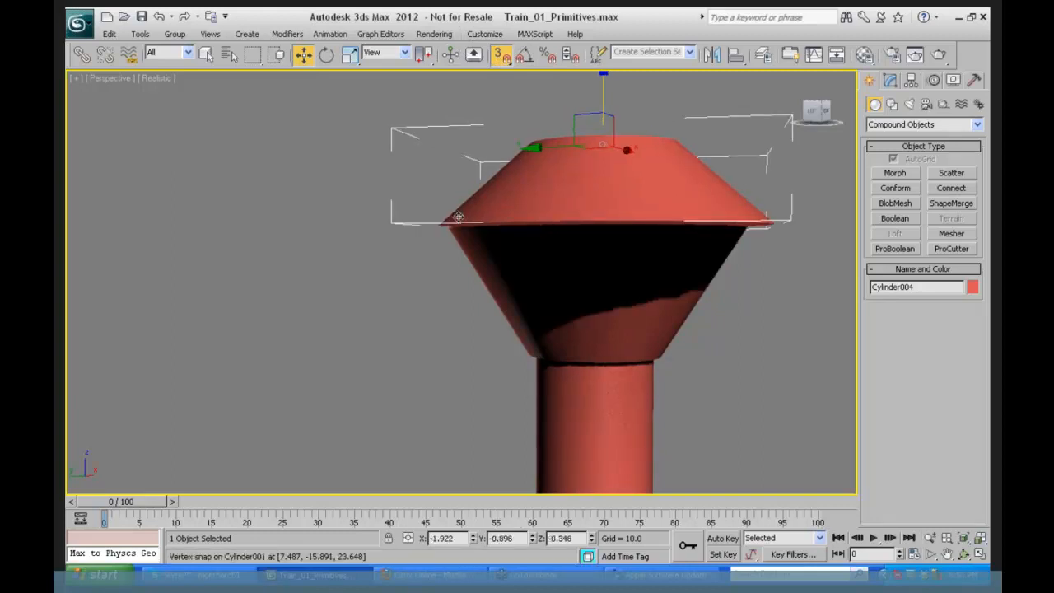
# - Turn on Edged Faces in the realistic perspective viewport
pyautogui.click(963, 555)
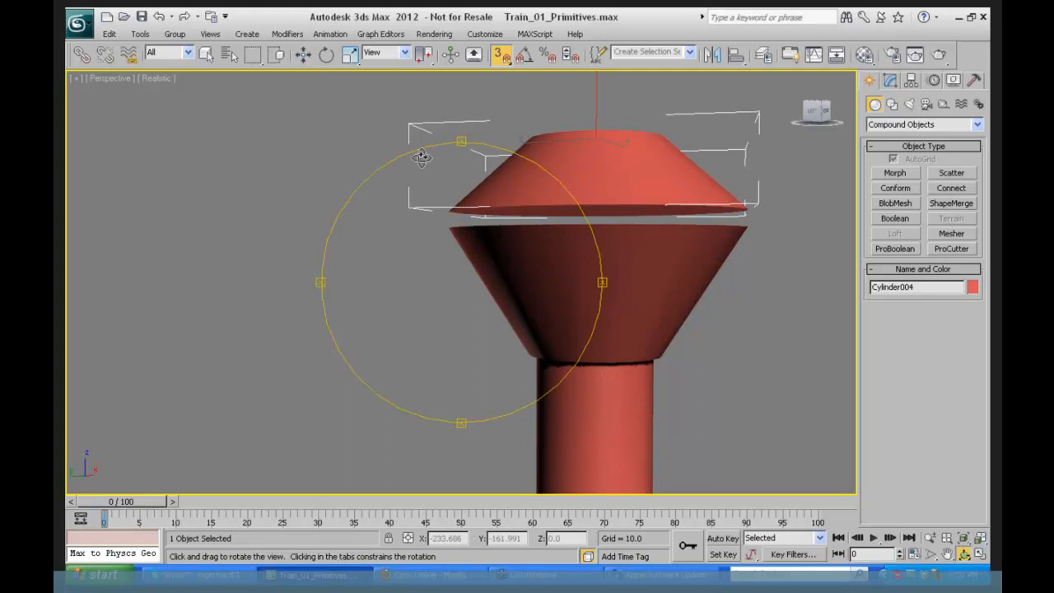
pyautogui.click(149, 76)
pyautogui.click(171, 128)
pyautogui.press('F4')
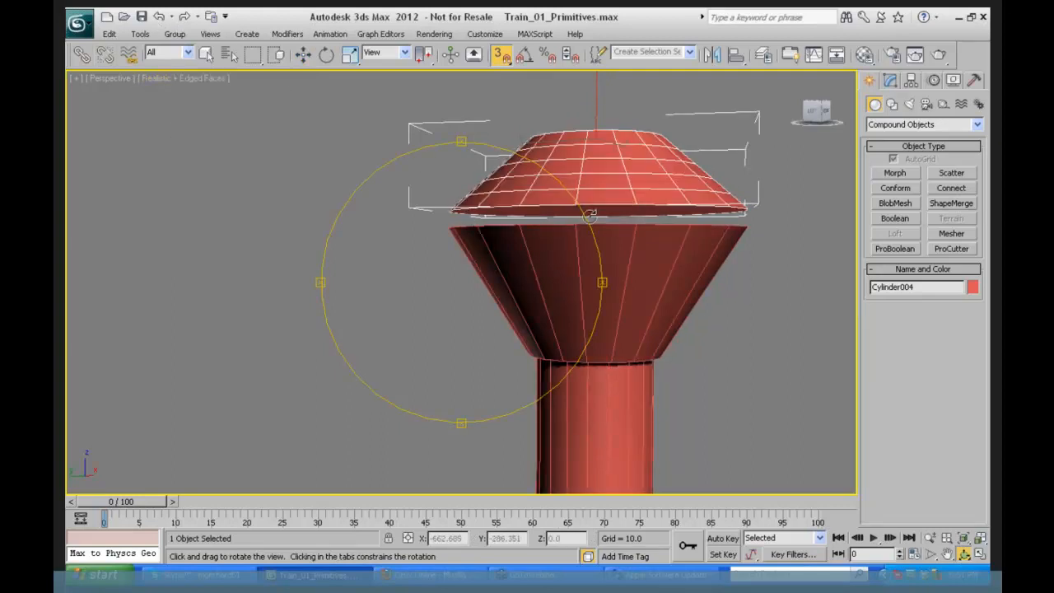
# - Snap the chimney cap down along Z onto the funnel's rim at Z 25.177, and turn 3D snap off
pyautogui.press('w')
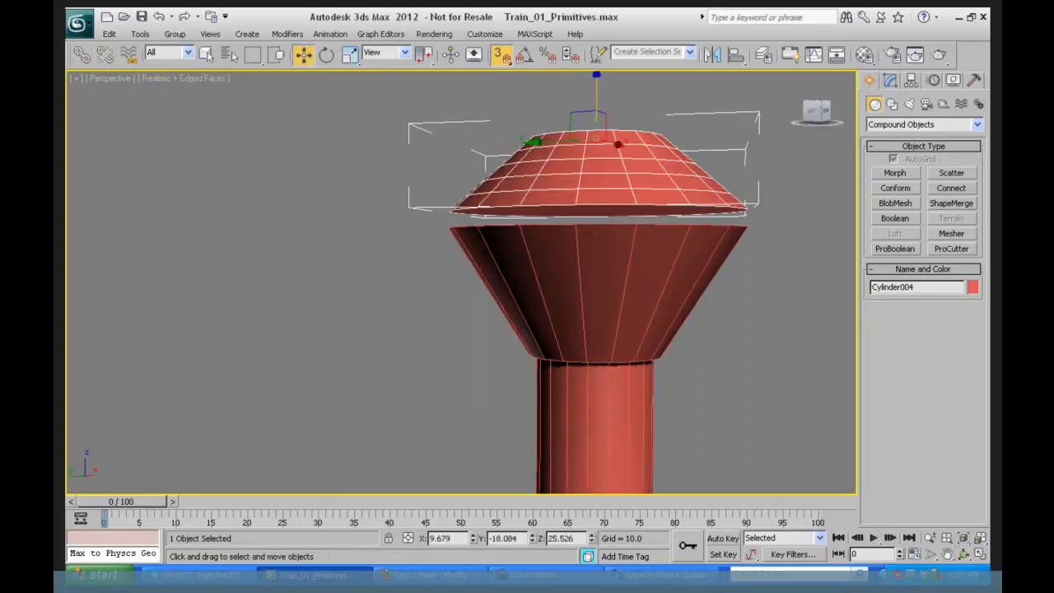
pyautogui.click(963, 554)
pyautogui.moveTo(555, 260); pyautogui.dragTo(571, 244)
pyautogui.press('w')
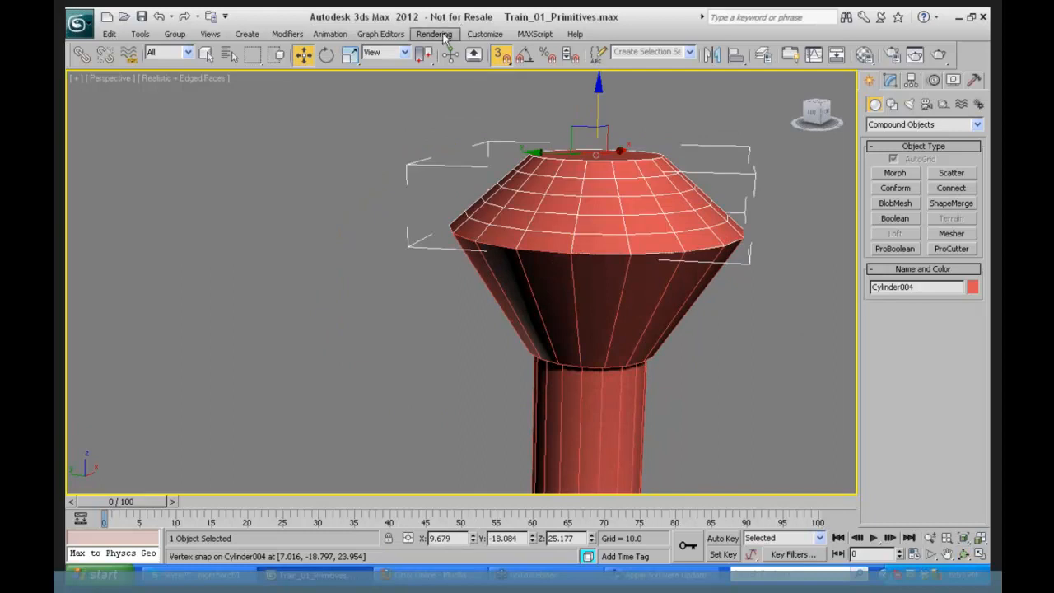
pyautogui.click(501, 55)
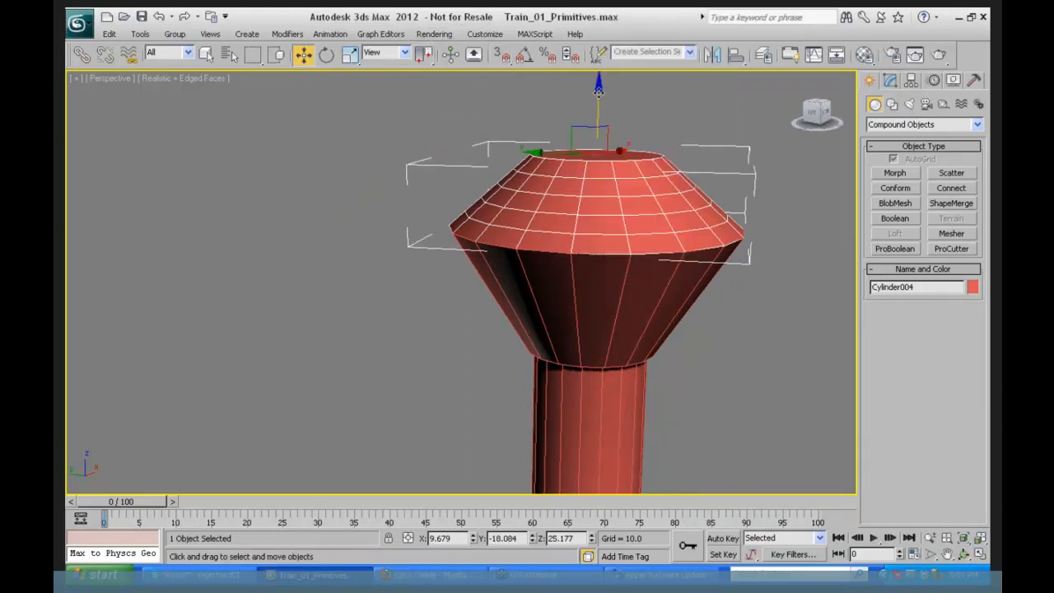
# - Lower the chimney cap to Z 25.114 so it overlaps the funnel, and union it into the locomotive body with ProBoolean
pyautogui.moveTo(598, 92); pyautogui.dragTo(598, 96)
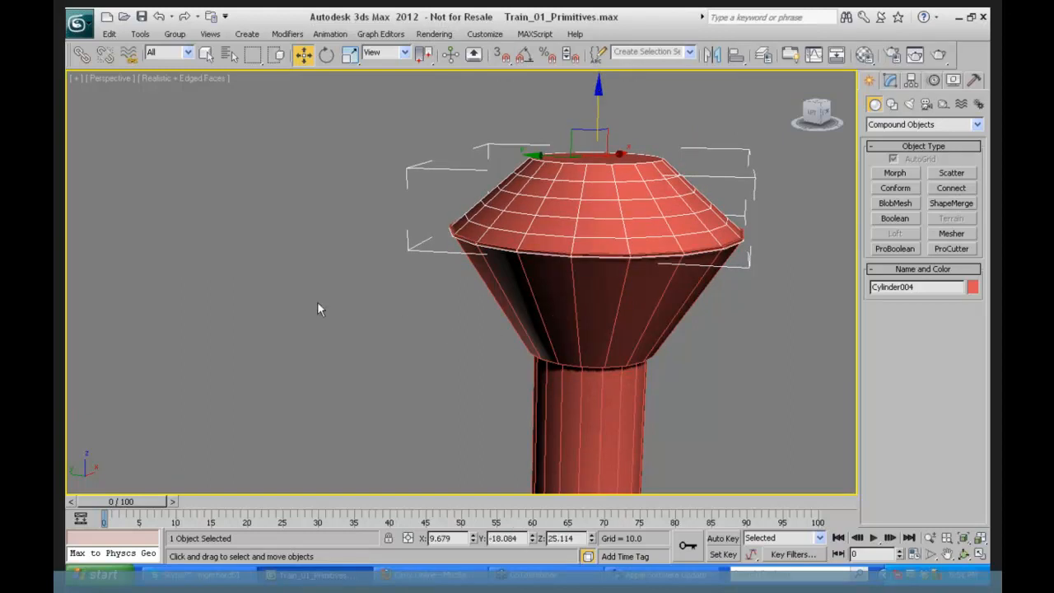
pyautogui.click(501, 288)
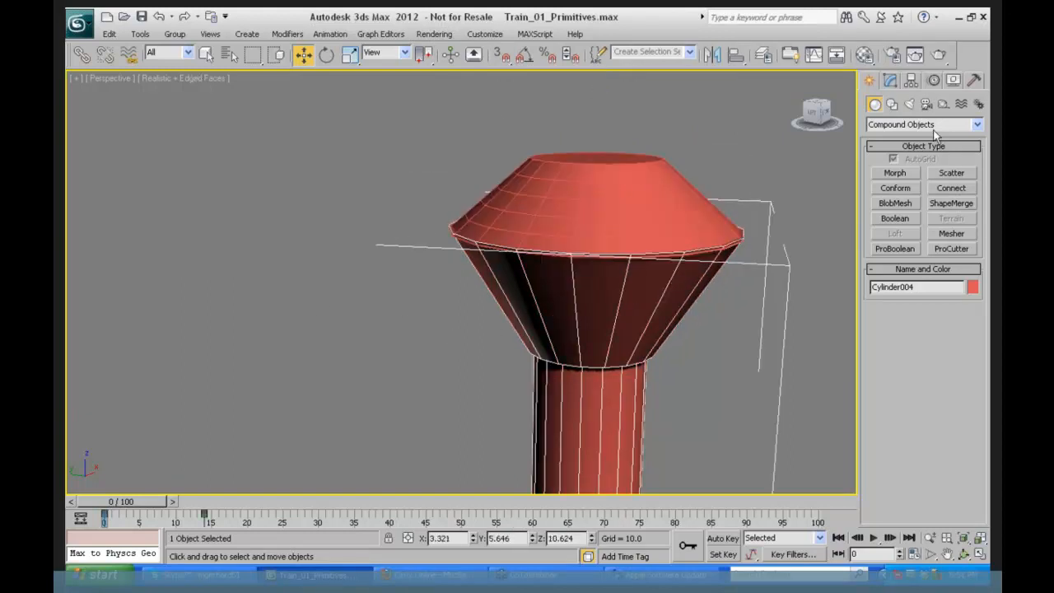
pyautogui.click(894, 249)
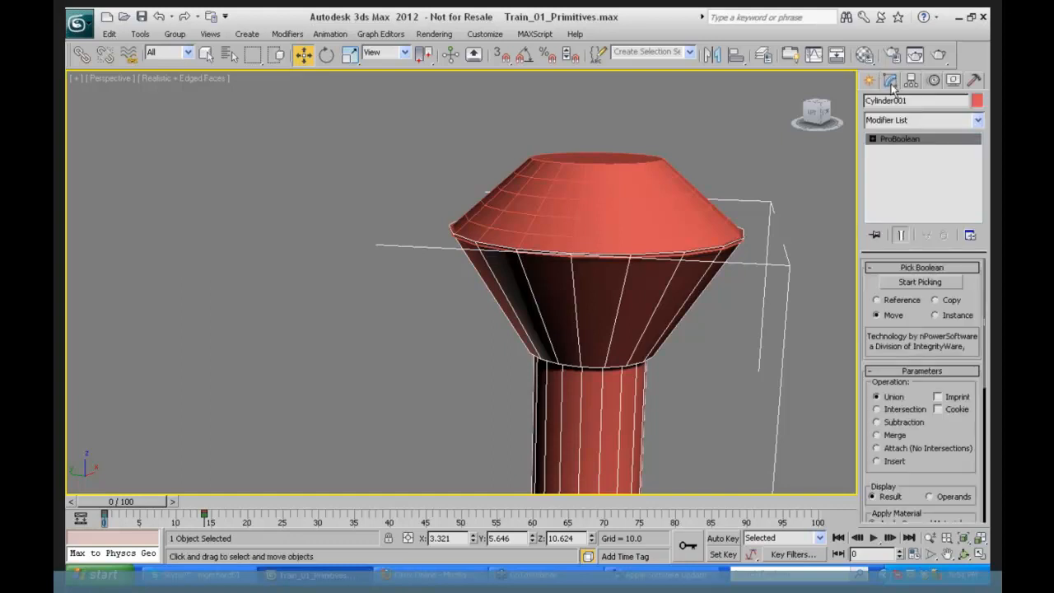
pyautogui.click(918, 281)
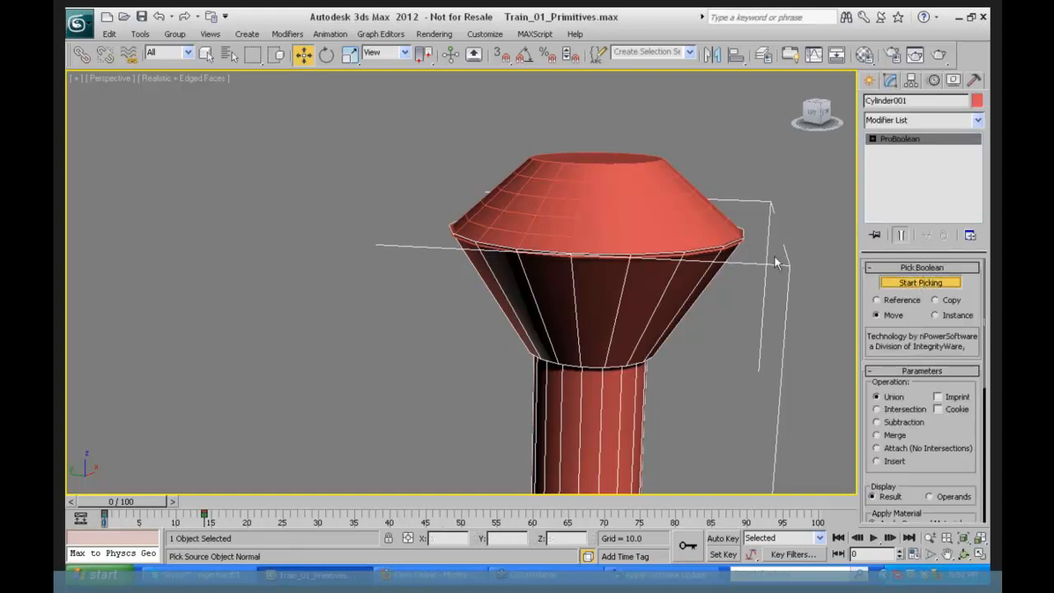
pyautogui.click(621, 229)
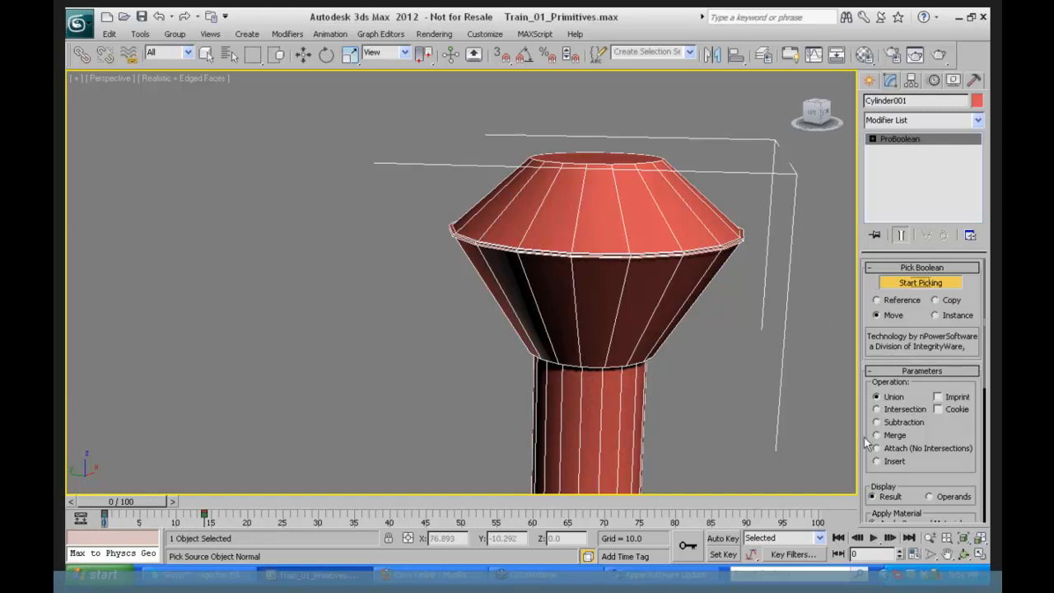
# - Display the perspective view as Wireframe and examine the unioned boiler and chimney mesh as a whole
pyautogui.click(963, 553)
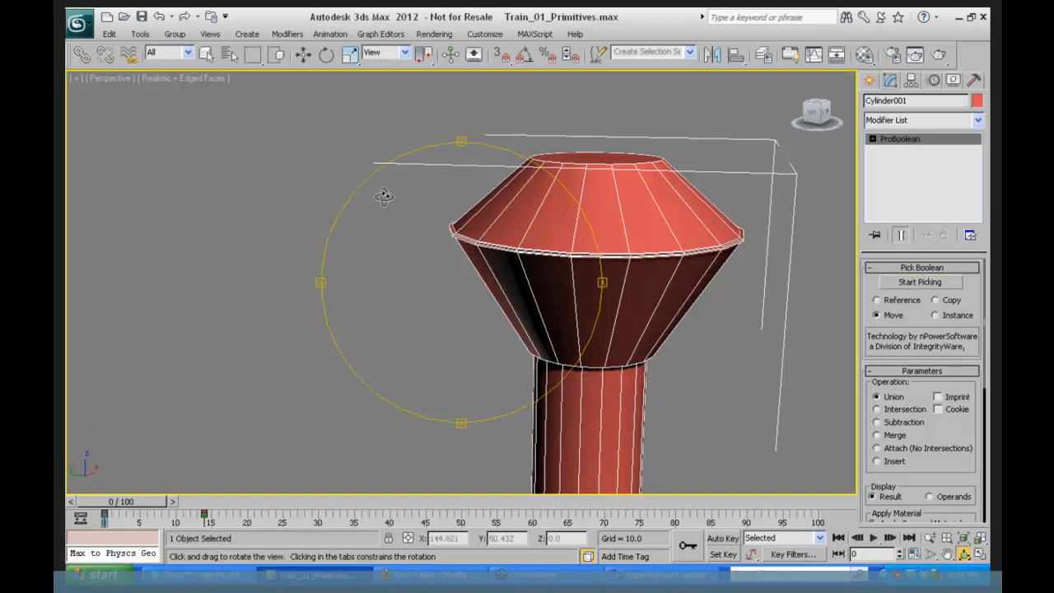
pyautogui.click(186, 78)
pyautogui.click(207, 161)
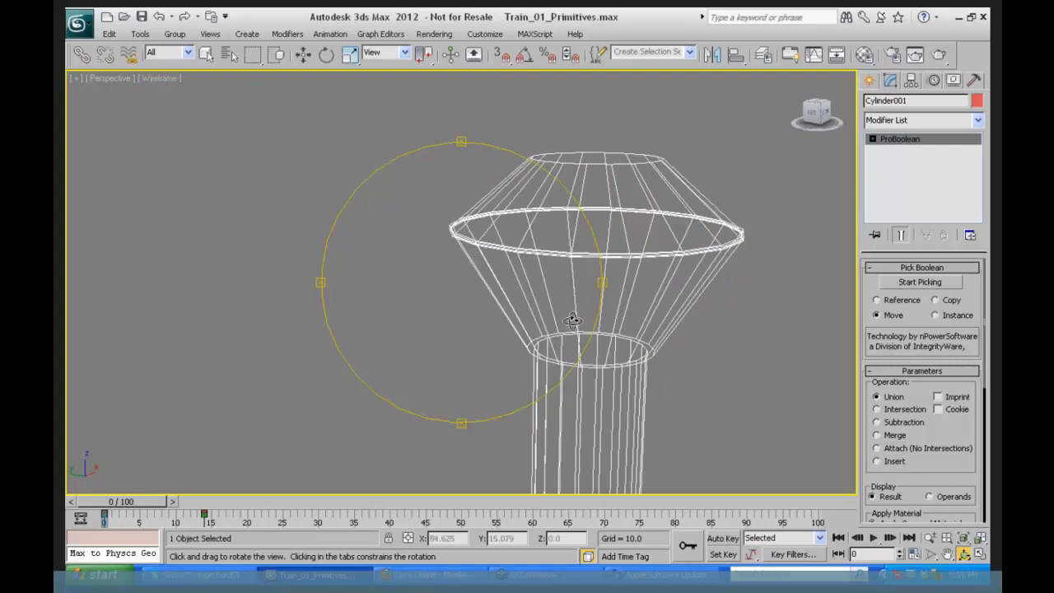
pyautogui.moveTo(581, 323); pyautogui.dragTo(519, 495)
pyautogui.click(929, 537)
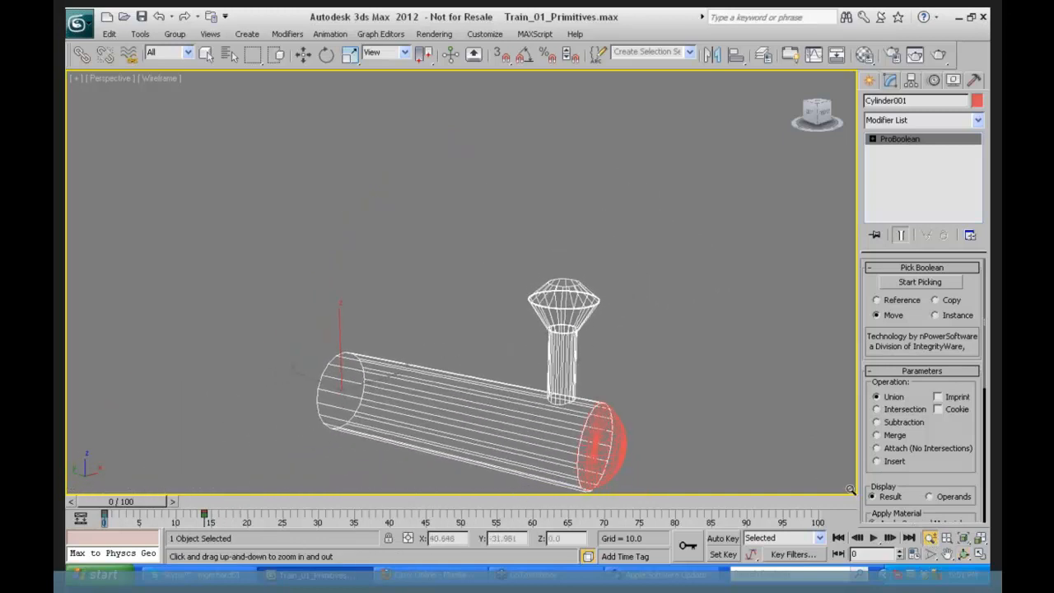
pyautogui.click(948, 554)
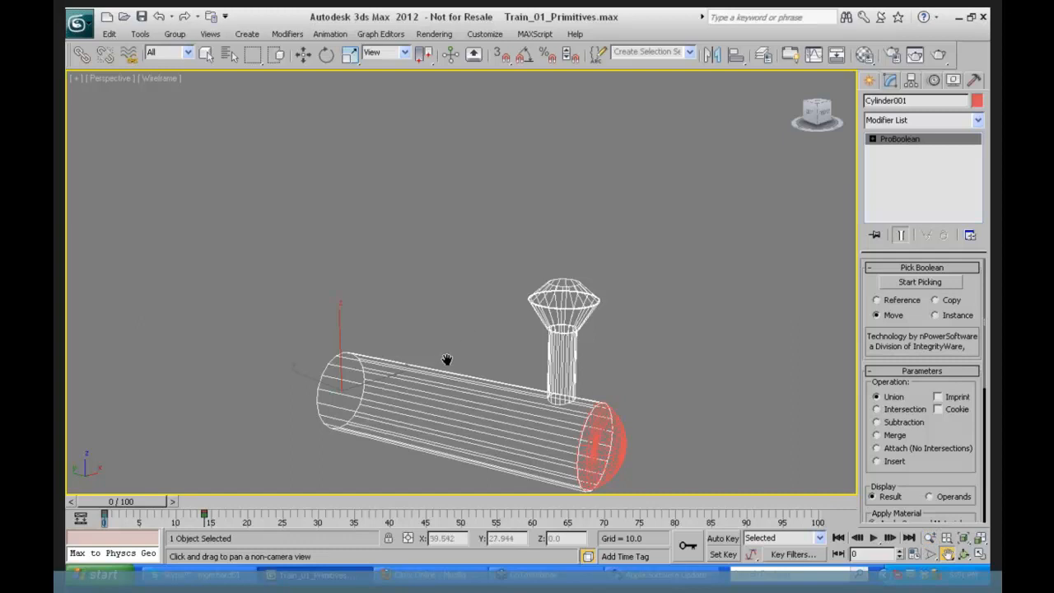
pyautogui.moveTo(521, 390); pyautogui.dragTo(512, 301)
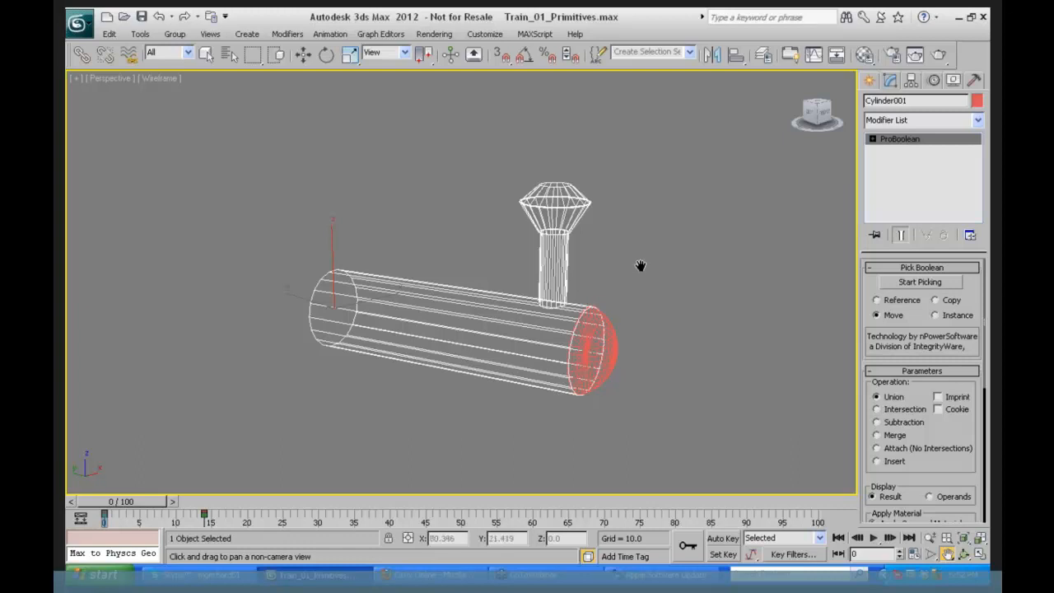
# - Reset the 3ds Max session and fetch the held scene with the separate locomotive parts
pyautogui.click(79, 23)
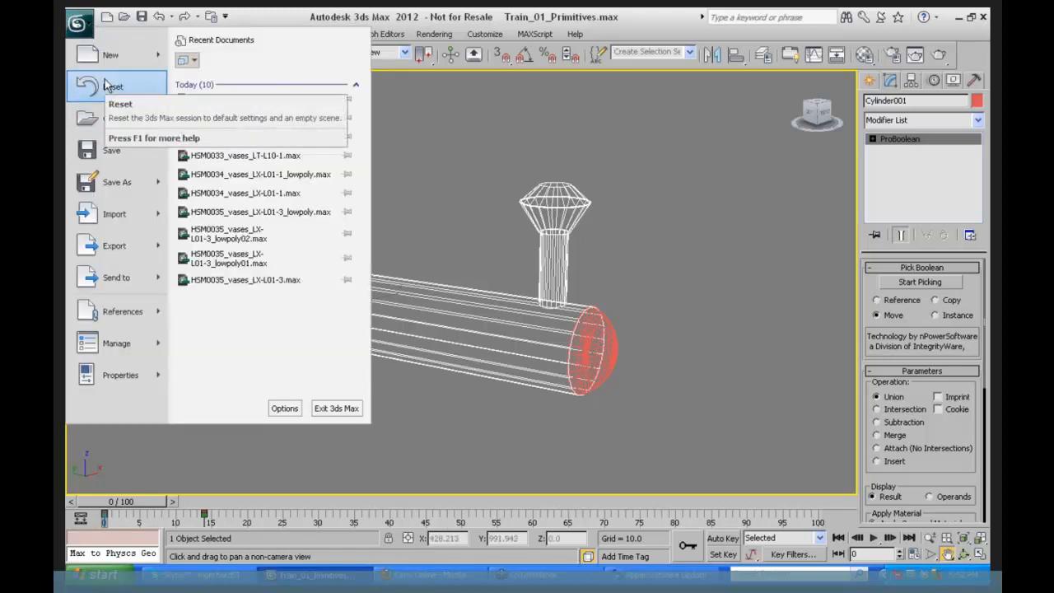
pyautogui.click(109, 87)
pyautogui.click(532, 333)
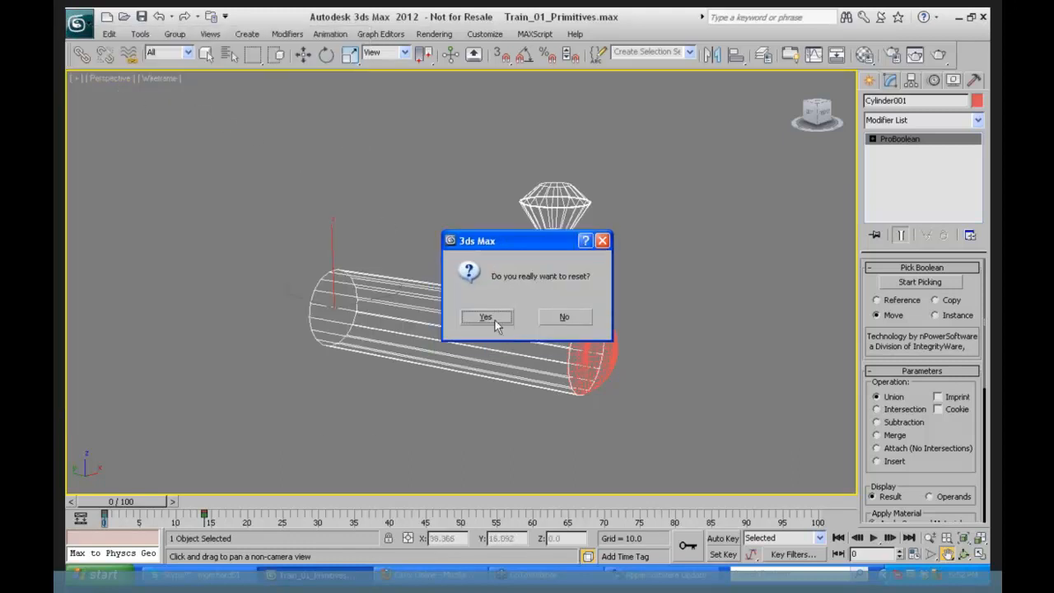
pyautogui.click(490, 316)
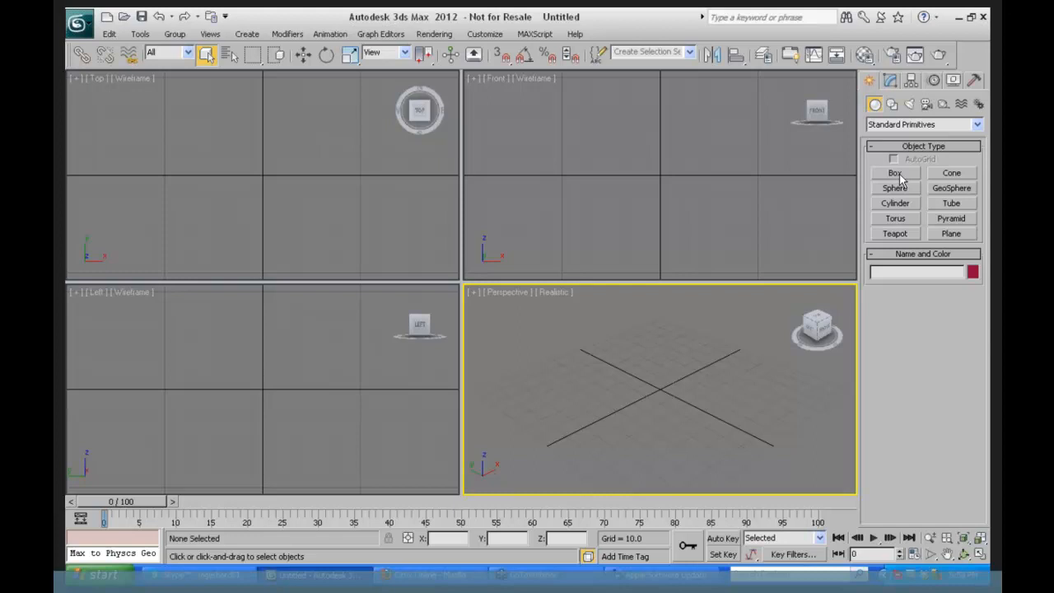
pyautogui.click(109, 33)
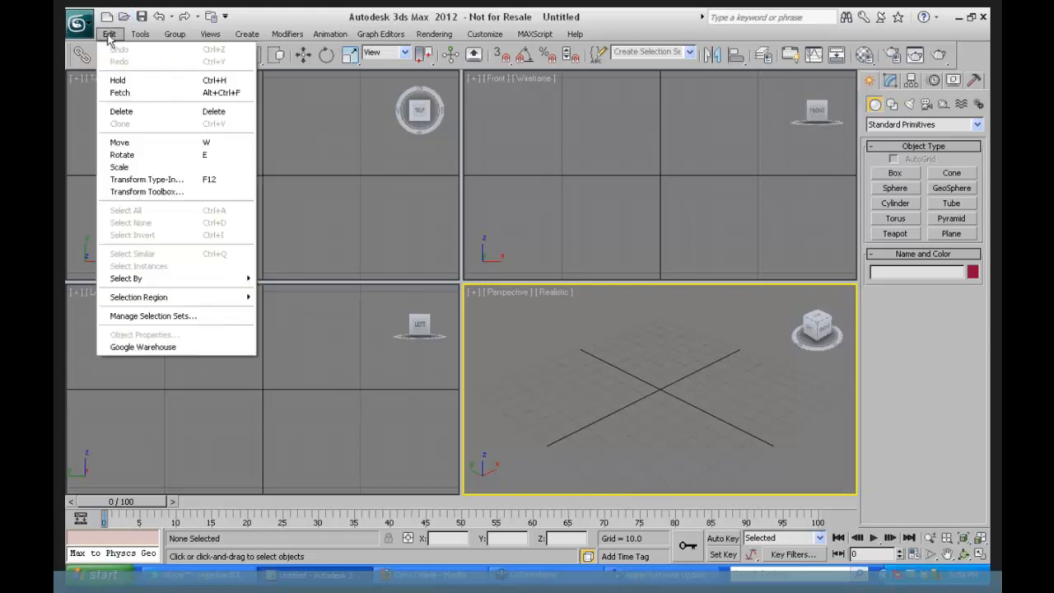
pyautogui.click(124, 93)
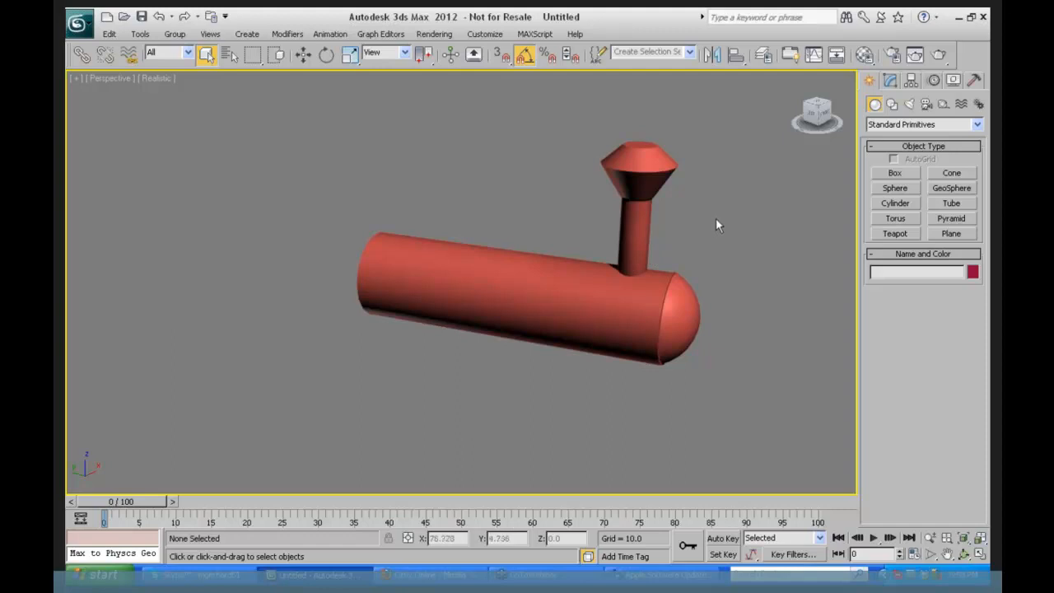
# - Rename the chimney's top cap as Smokestack top
pyautogui.click(499, 271)
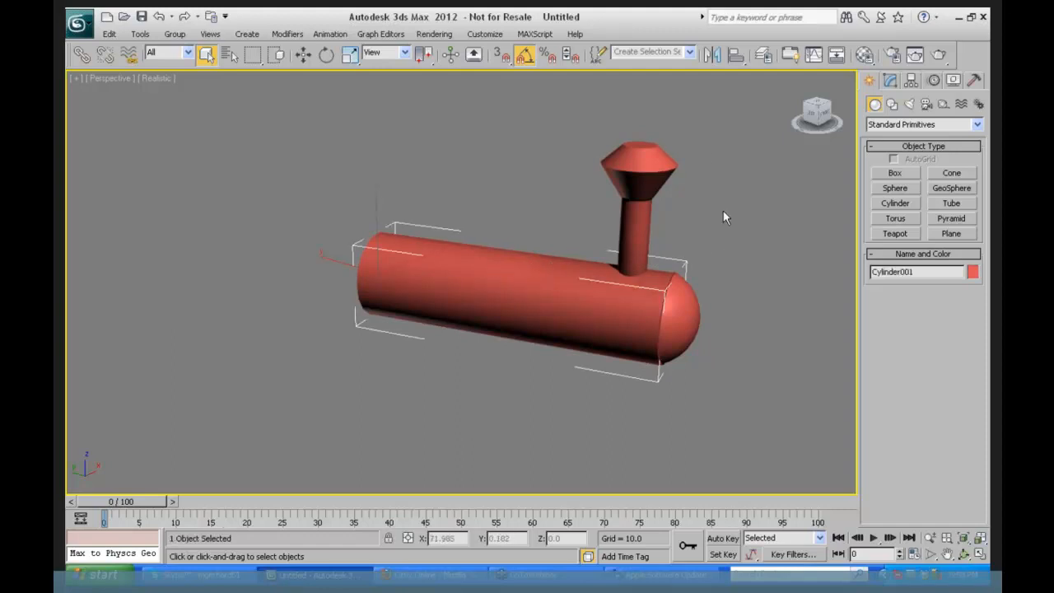
pyautogui.click(713, 153)
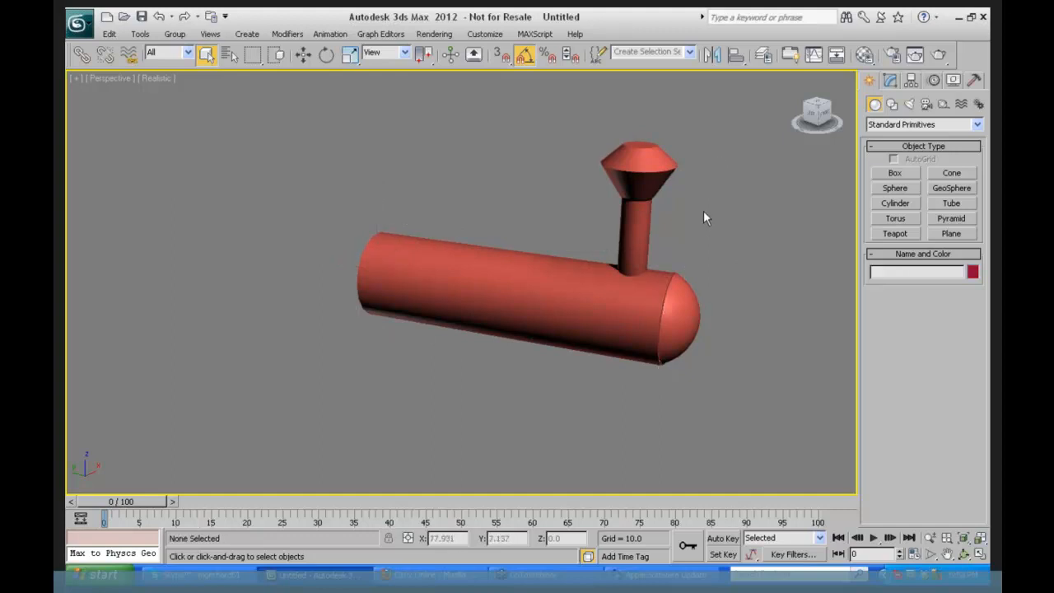
pyautogui.click(648, 156)
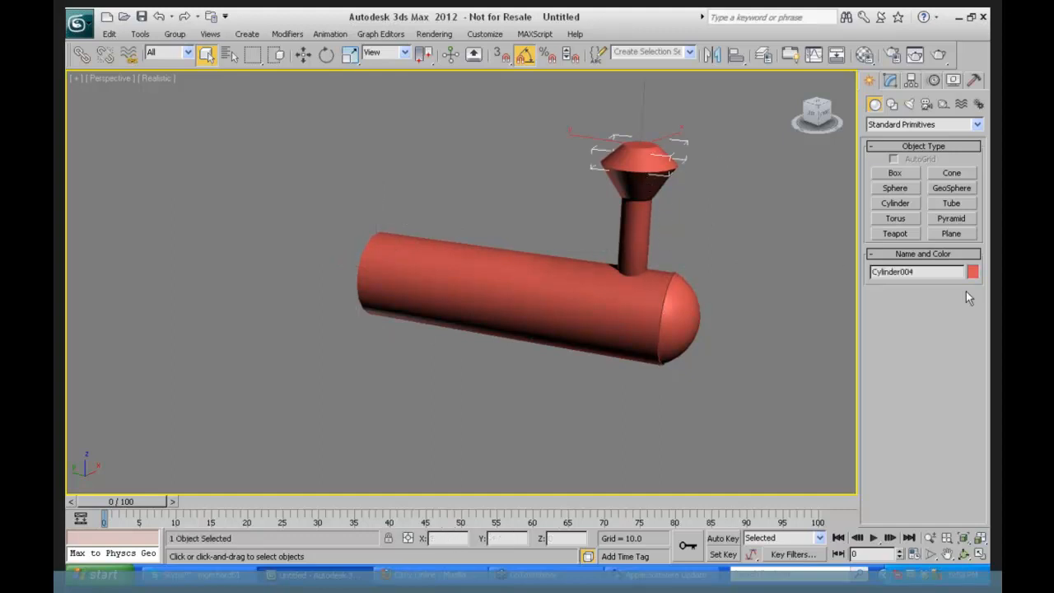
pyautogui.click(919, 271)
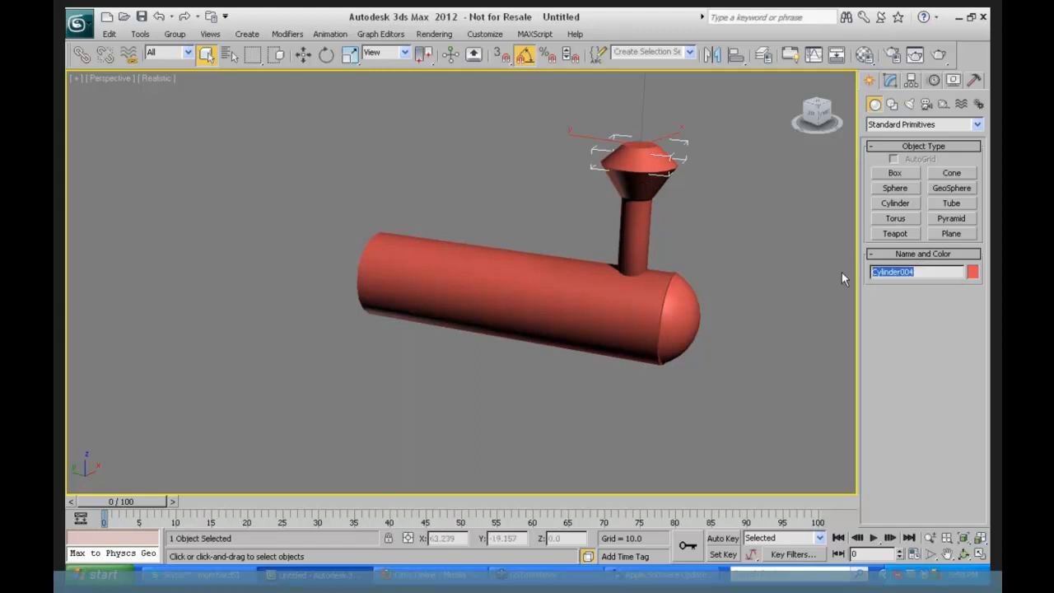
pyautogui.write('Smokestack top')
# - Rename the chimney's funnel section as smokestack funnel
pyautogui.click(631, 181)
pyautogui.moveTo(916, 271); pyautogui.dragTo(823, 272)
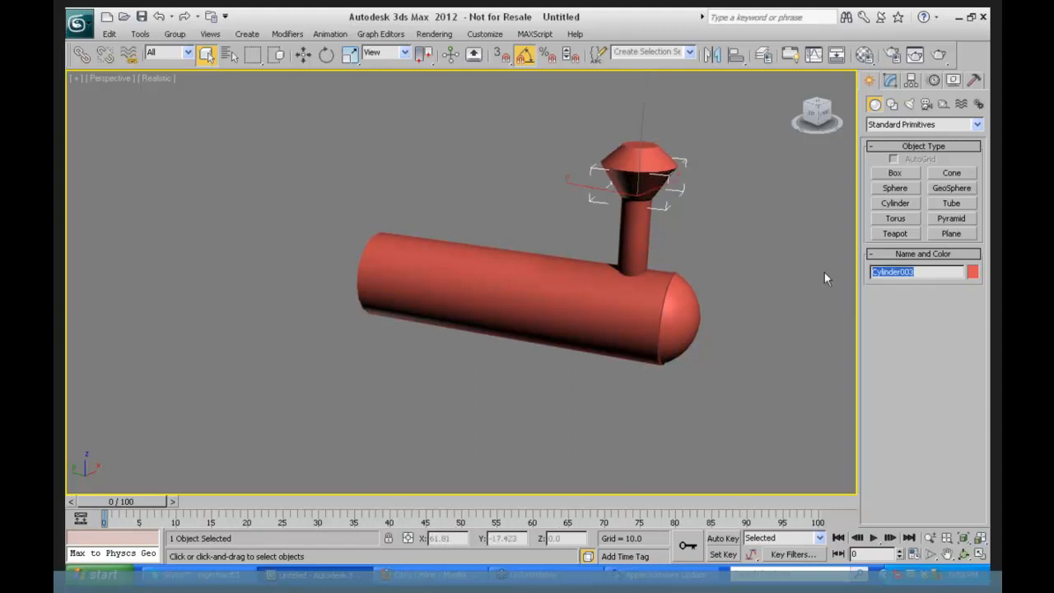
pyautogui.write('smokest')
pyautogui.press('BackSpace')
pyautogui.press('BackSpace')
pyautogui.press('BackSpace')
pyautogui.write('estack funnel')
# - Rename the chimney's straight lower cylinder as smokestack pipe
pyautogui.click(631, 223)
pyautogui.moveTo(924, 277); pyautogui.dragTo(843, 272)
pyautogui.write('s')
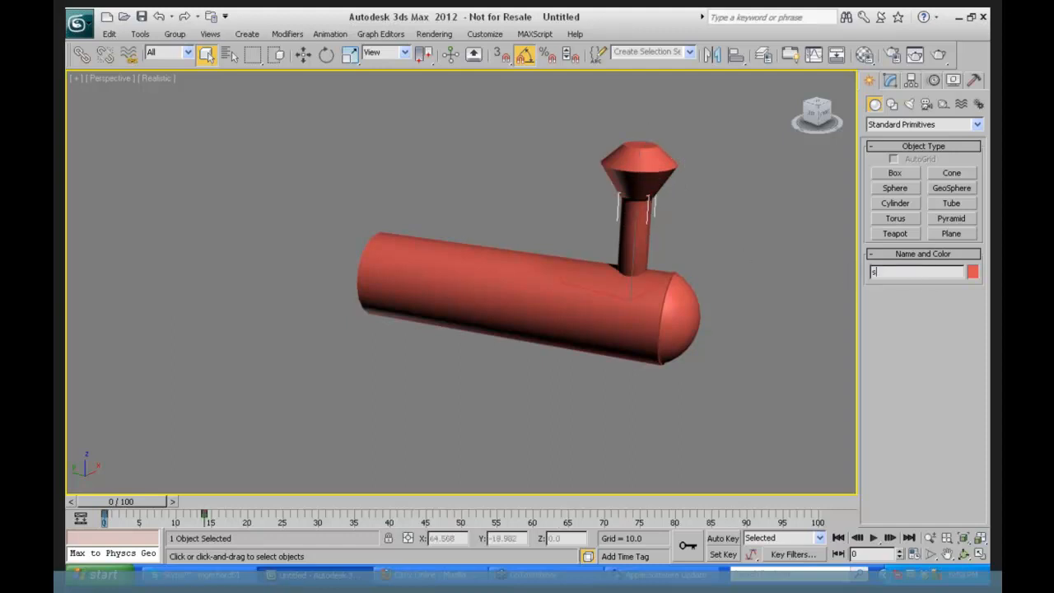
pyautogui.write('mokestack pipe')
# - Rename the boiler cylinder as Steam Engine and the domed front end as Bullet nose
pyautogui.click(536, 266)
pyautogui.moveTo(905, 272); pyautogui.dragTo(838, 262)
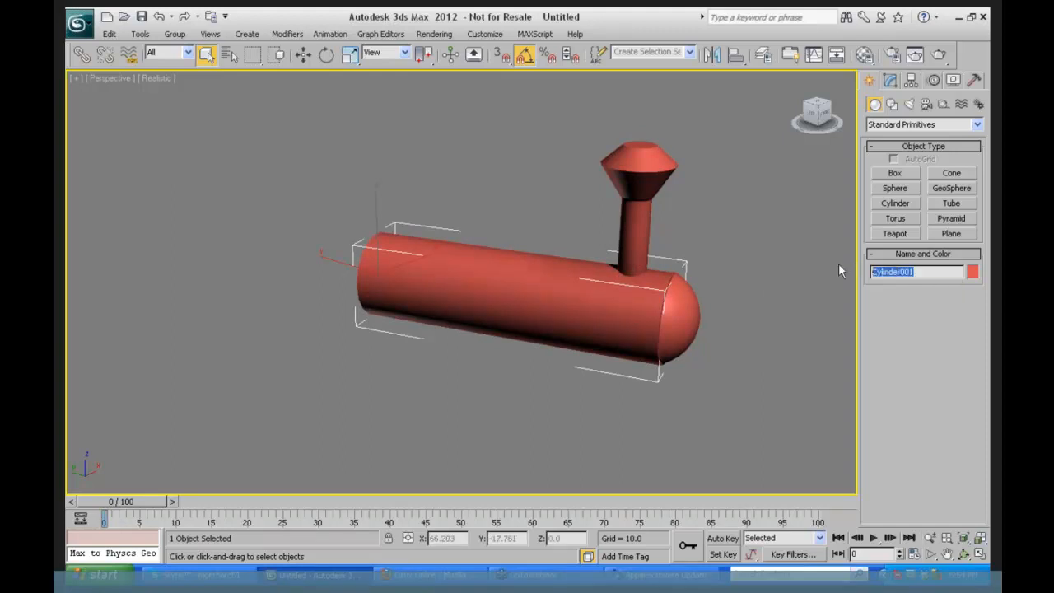
pyautogui.write('Steam Engine')
pyautogui.click(681, 308)
pyautogui.moveTo(910, 272); pyautogui.dragTo(870, 272)
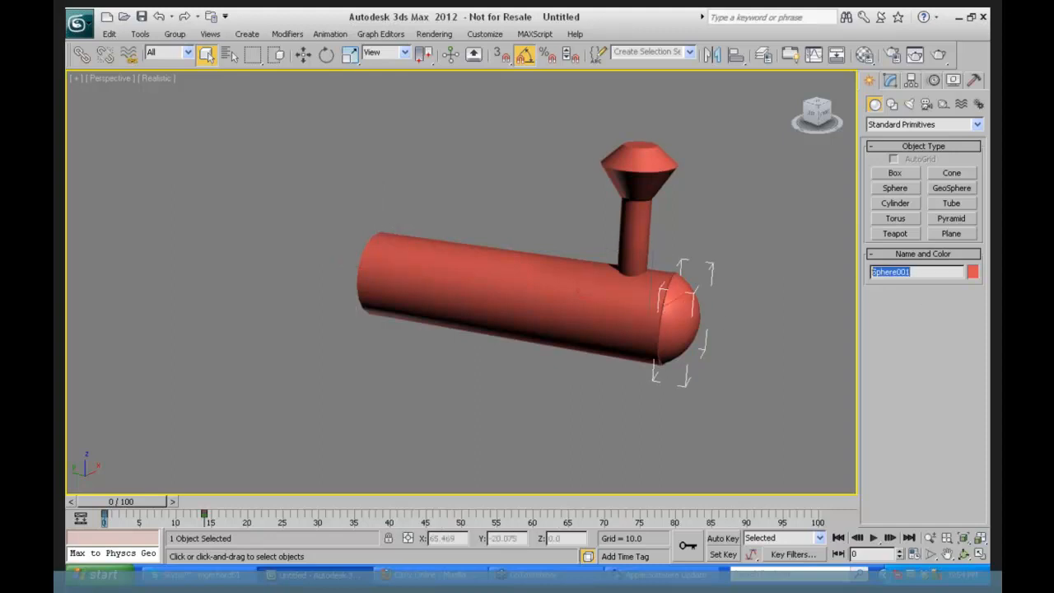
pyautogui.write('Bullet nose')
pyautogui.click(704, 136)
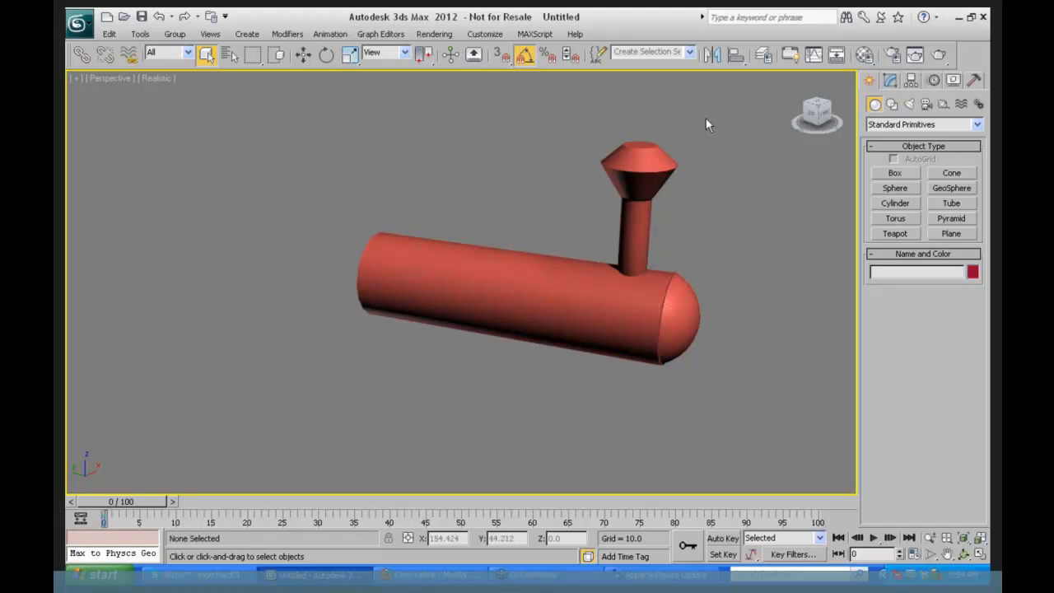
# - Create a named selection set called smokestack from the chimney's top, funnel and pipe
pyautogui.moveTo(705, 120); pyautogui.dragTo(556, 240)
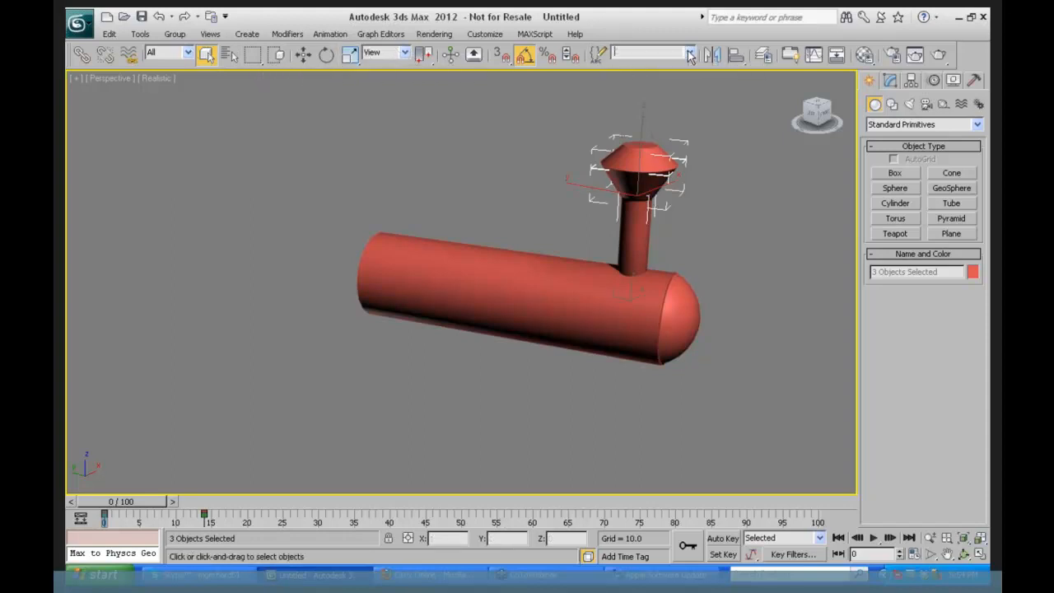
pyautogui.click(635, 56)
pyautogui.write('smokestack')
pyautogui.press('Return')
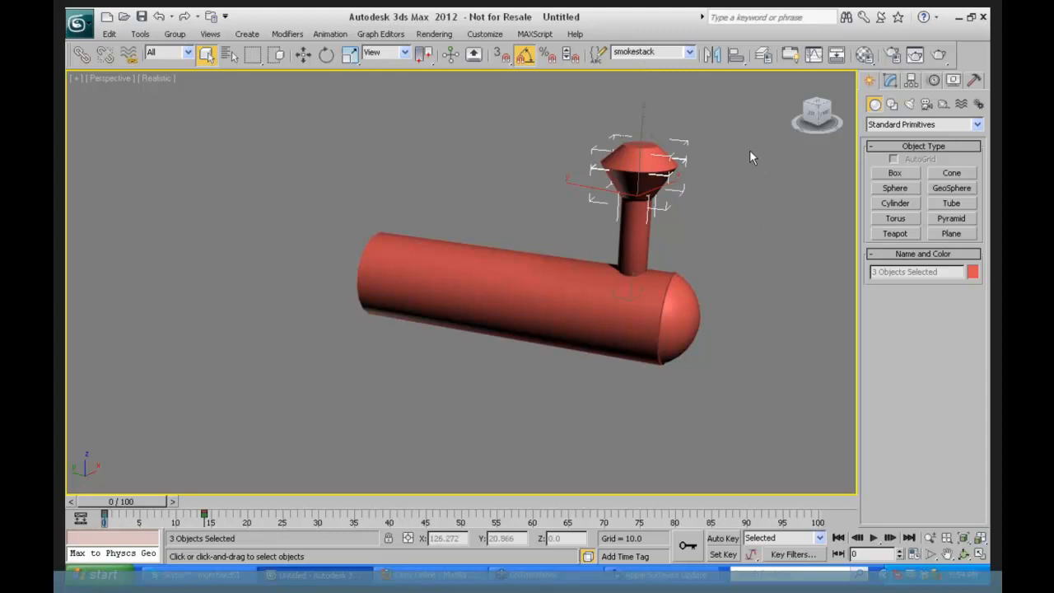
pyautogui.click(744, 150)
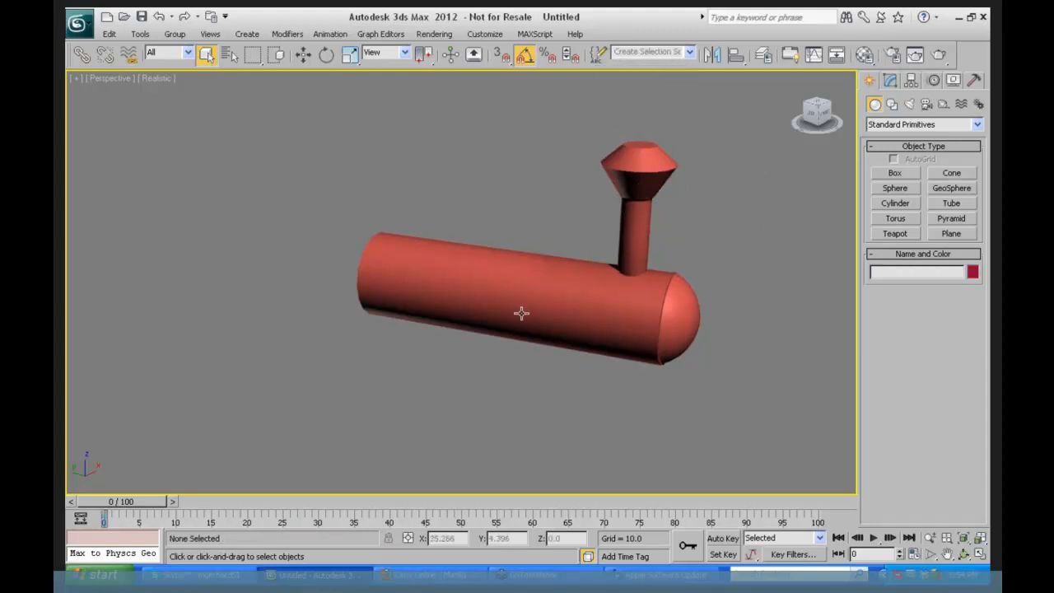
# - Create a named selection set called Engine Parts from all the boiler and chimney objects
pyautogui.moveTo(333, 102); pyautogui.dragTo(766, 395)
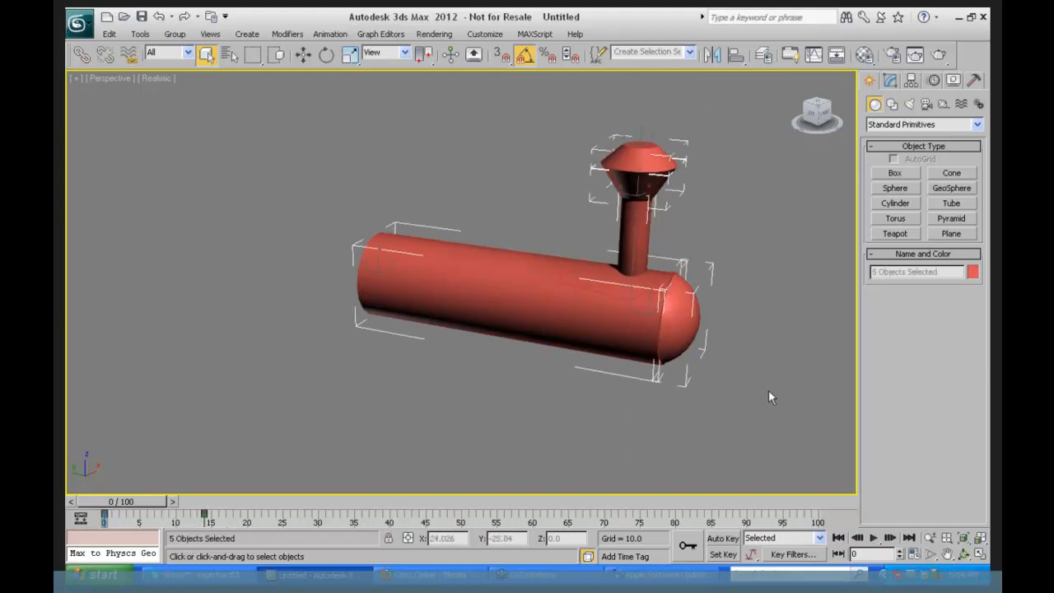
pyautogui.click(660, 58)
pyautogui.write('Engine')
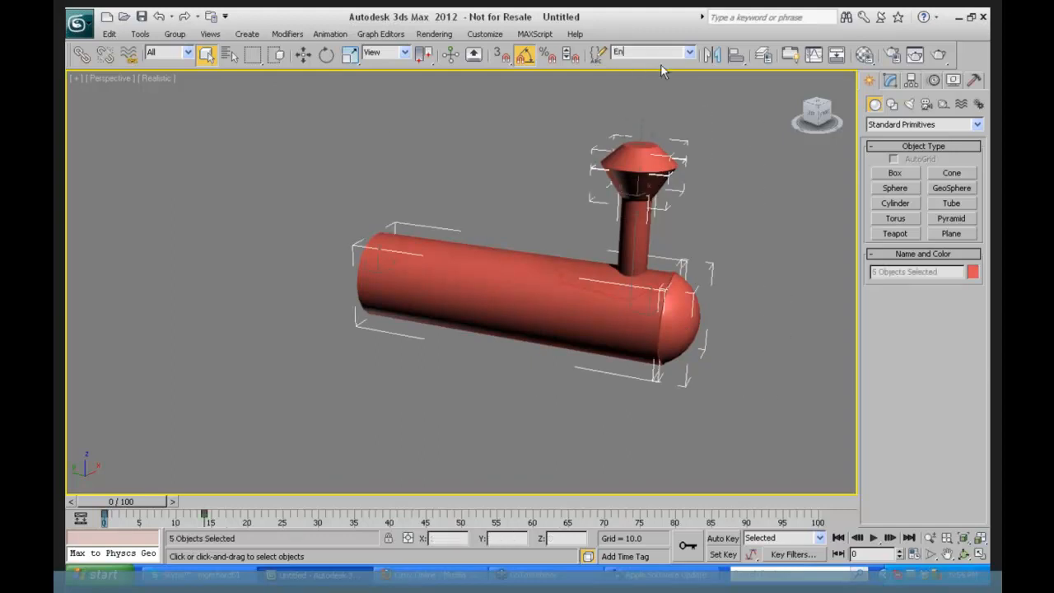
pyautogui.write(' Parts')
pyautogui.press('Return')
pyautogui.click(617, 95)
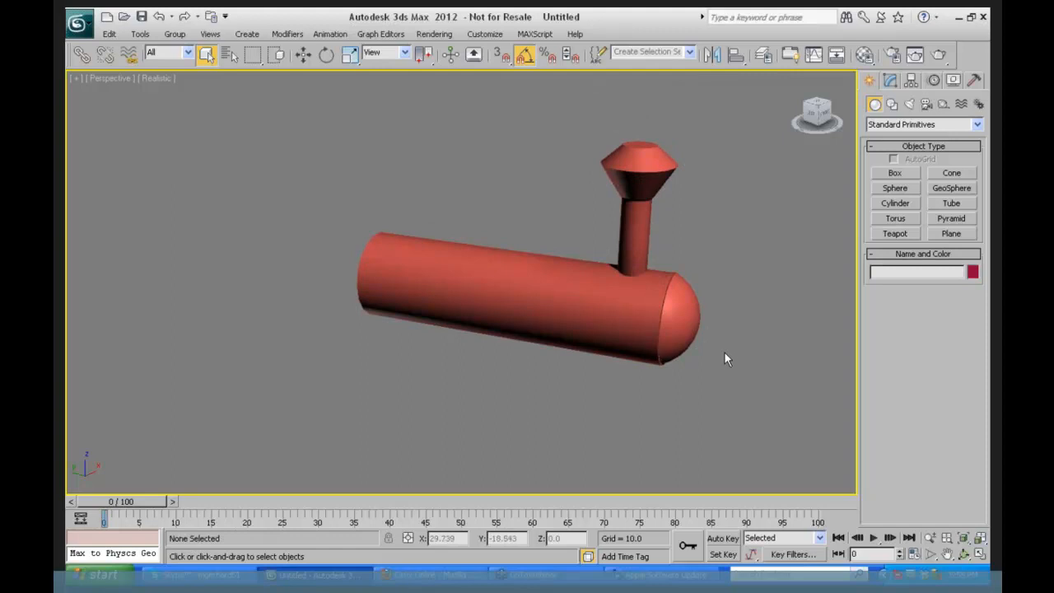
# - Review the members of the Engine Parts and smokestack named selection sets
pyautogui.click(597, 56)
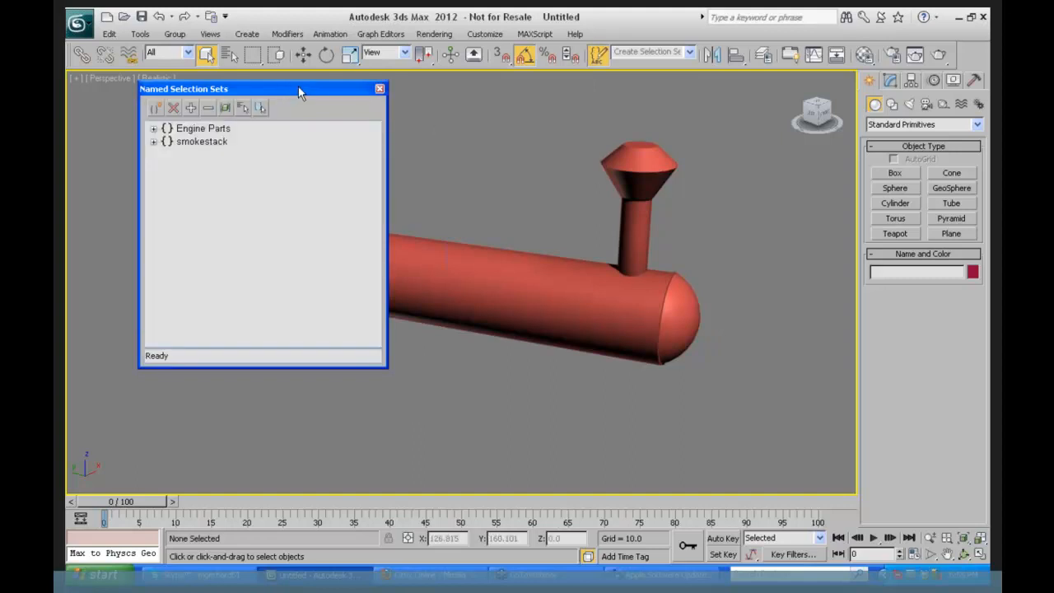
pyautogui.moveTo(298, 89); pyautogui.dragTo(360, 128)
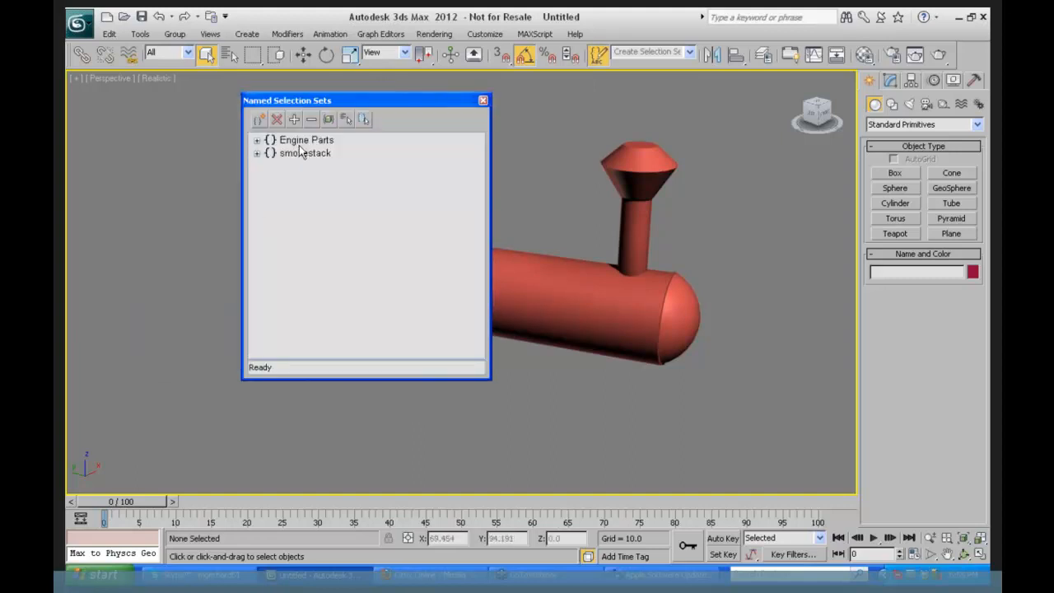
pyautogui.click(256, 141)
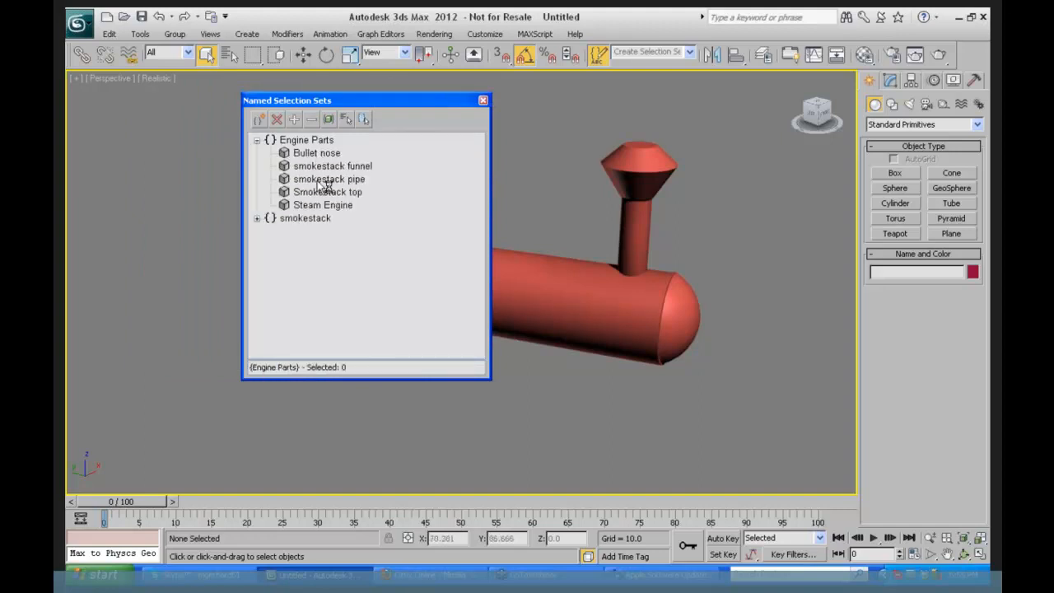
pyautogui.click(256, 219)
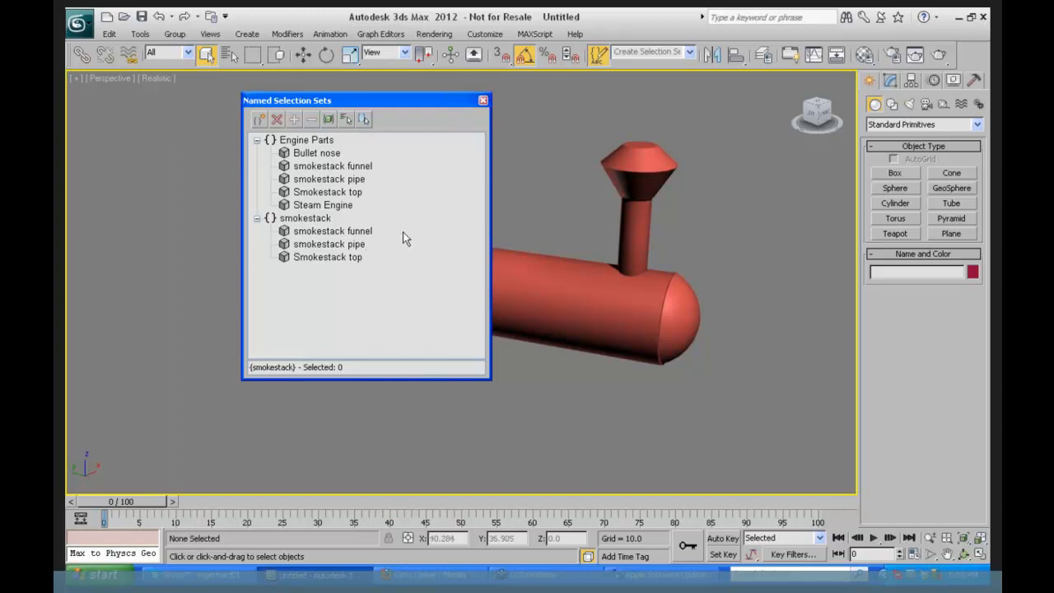
pyautogui.click(483, 99)
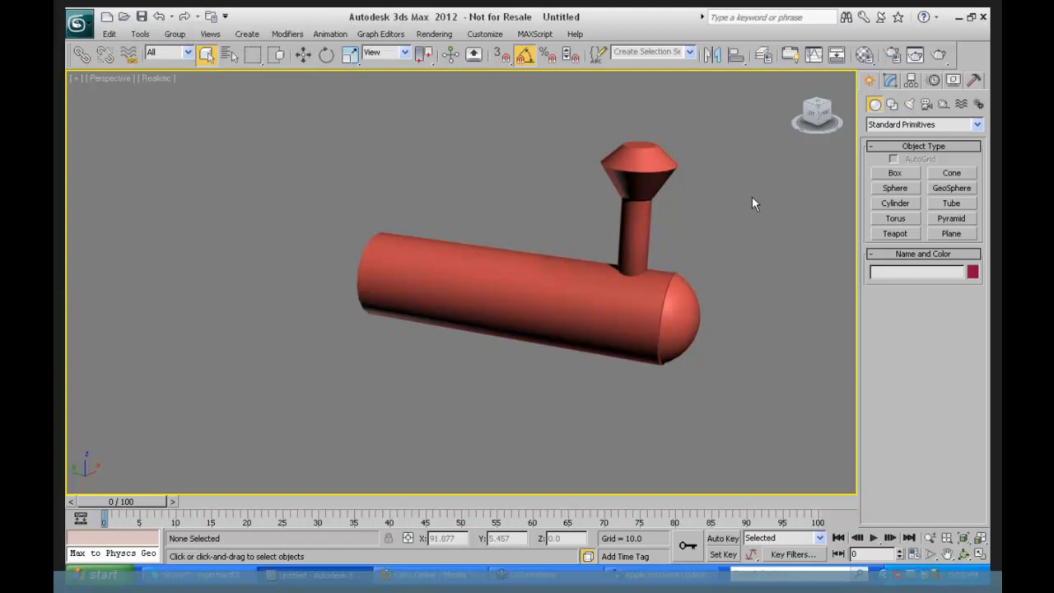
# - Create a new layer in the layer manager containing the smokestack's top, funnel and pipe
pyautogui.click(765, 56)
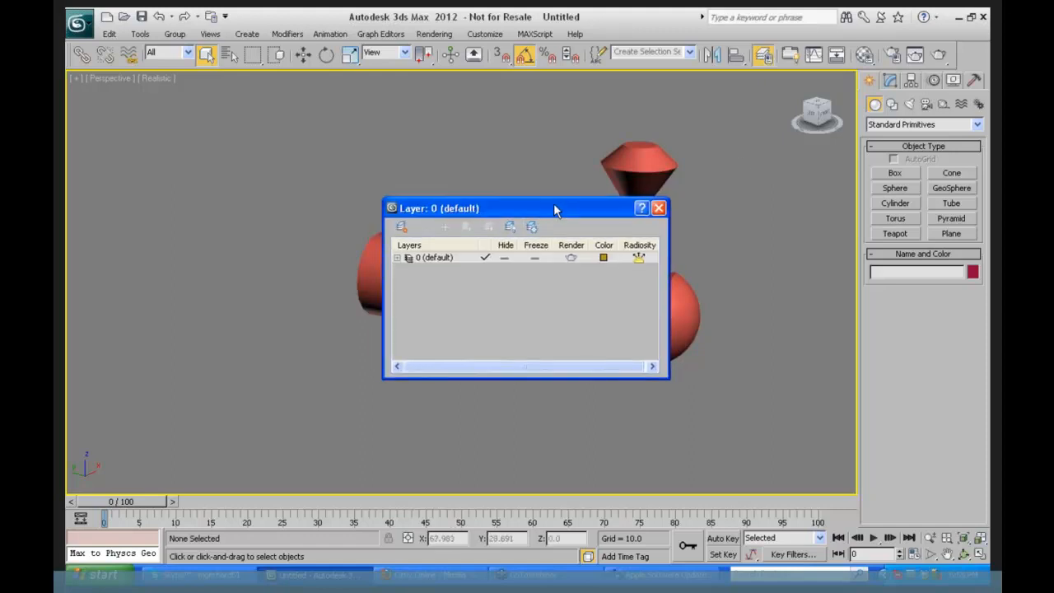
pyautogui.moveTo(554, 204); pyautogui.dragTo(255, 103)
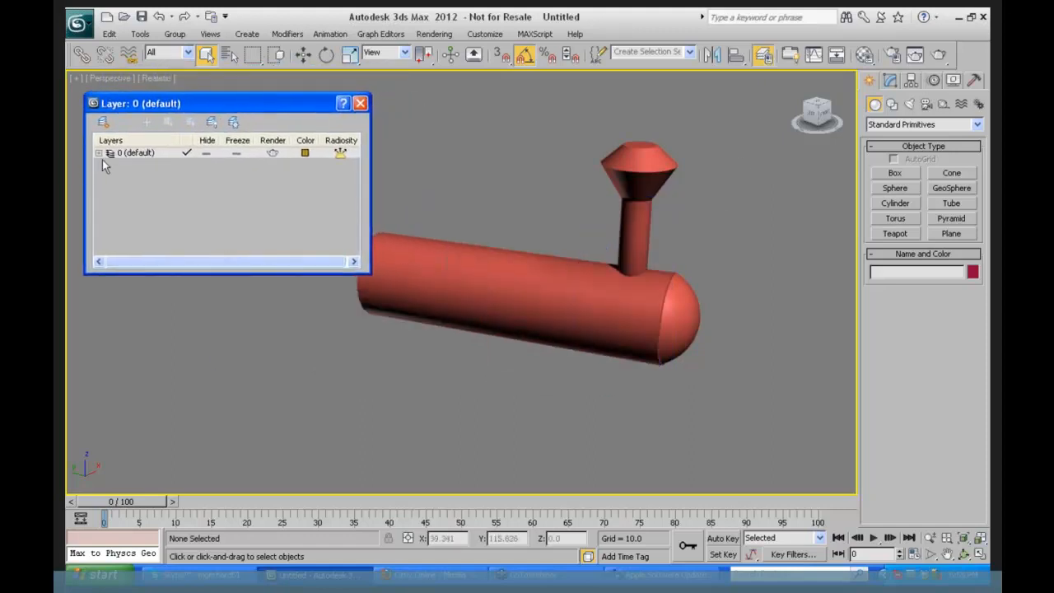
pyautogui.click(98, 152)
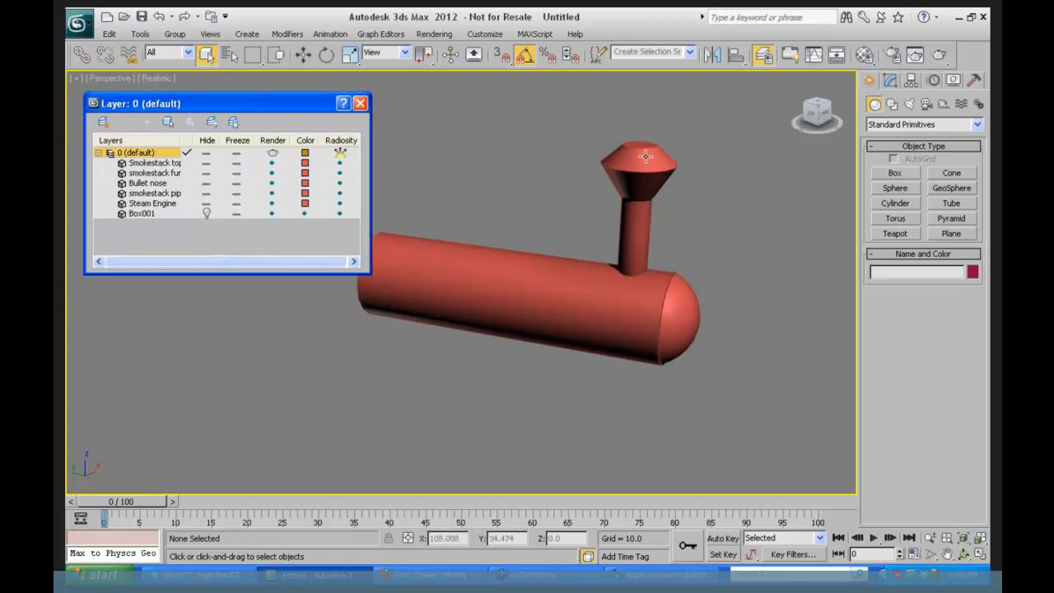
pyautogui.click(641, 190)
pyautogui.keyDown('ctrl'); pyautogui.click(641, 190); pyautogui.keyUp('ctrl')
pyautogui.keyDown('ctrl'); pyautogui.click(635, 232); pyautogui.keyUp('ctrl')
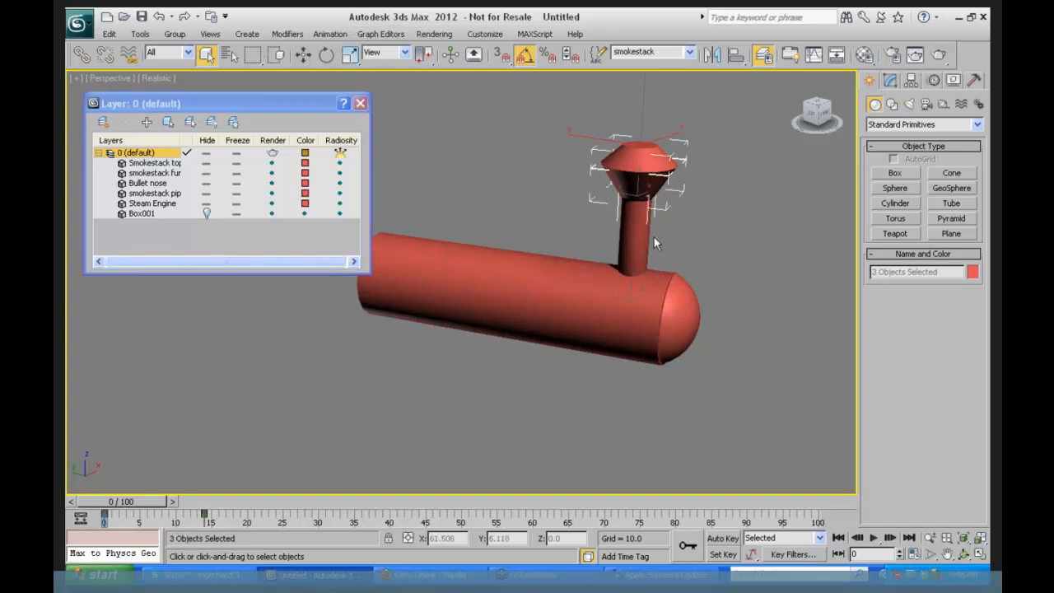
pyautogui.click(103, 124)
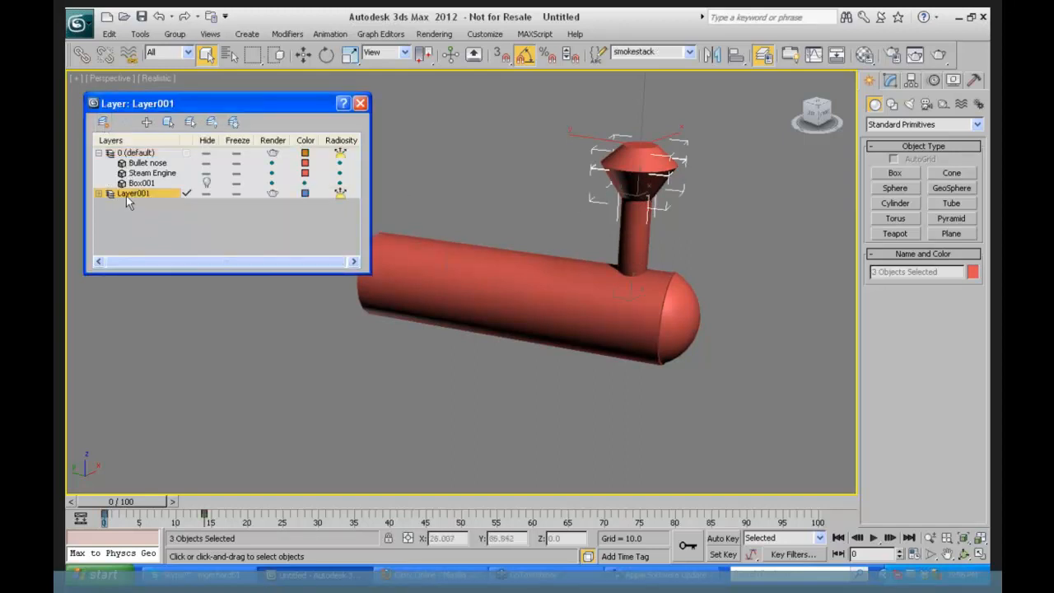
# - Rename the new layer as Smokestack
pyautogui.click(124, 193)
pyautogui.write('Smokes')
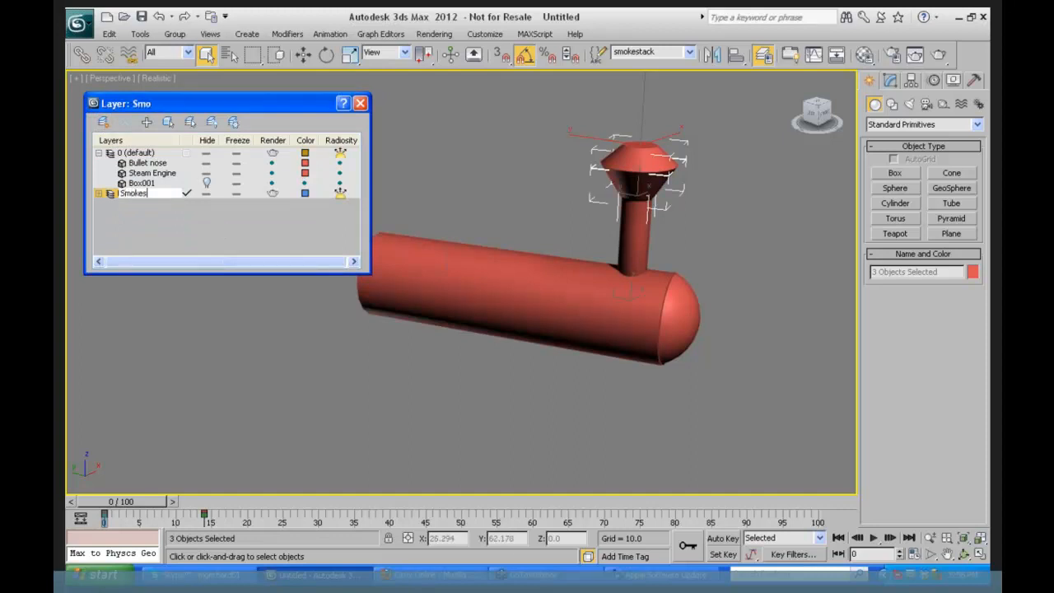
pyautogui.write('tack')
pyautogui.press('Return')
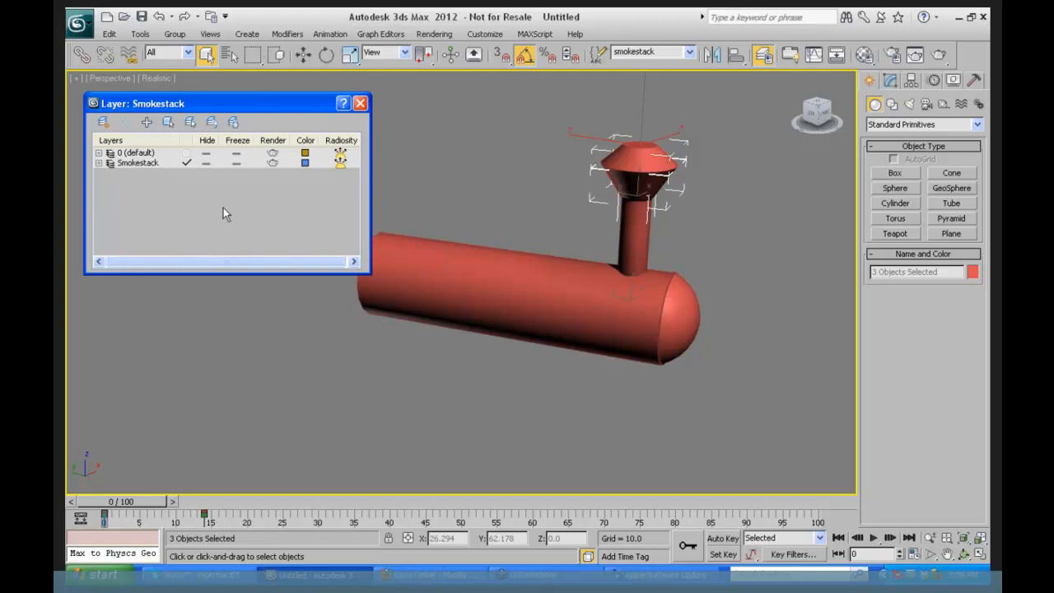
# - List the objects on the Smokestack layer and reselect the chimney parts in the viewport for comparison
pyautogui.click(99, 164)
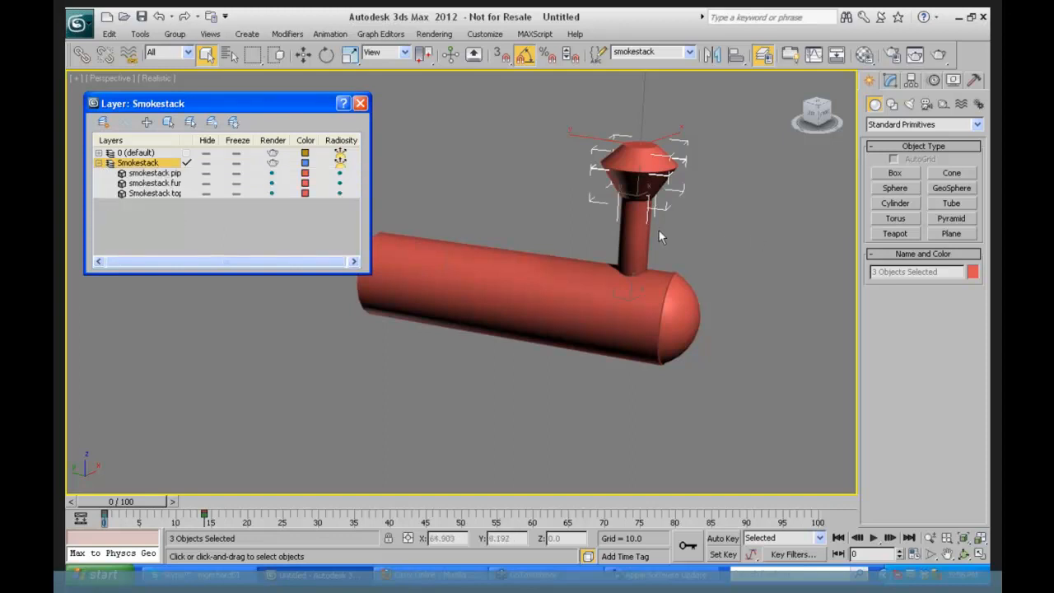
pyautogui.click(733, 173)
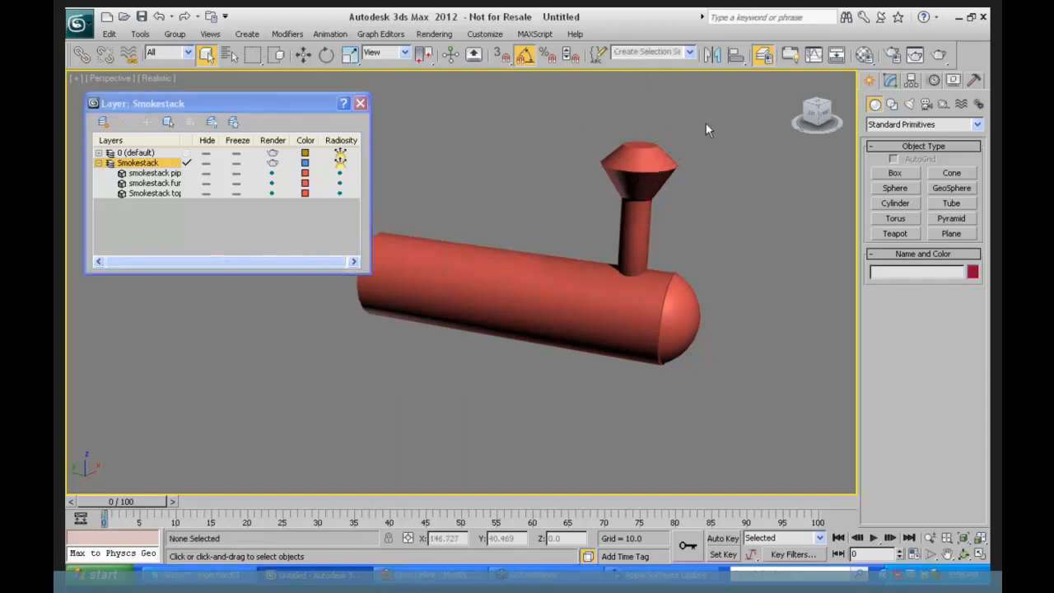
pyautogui.moveTo(605, 242); pyautogui.dragTo(688, 246)
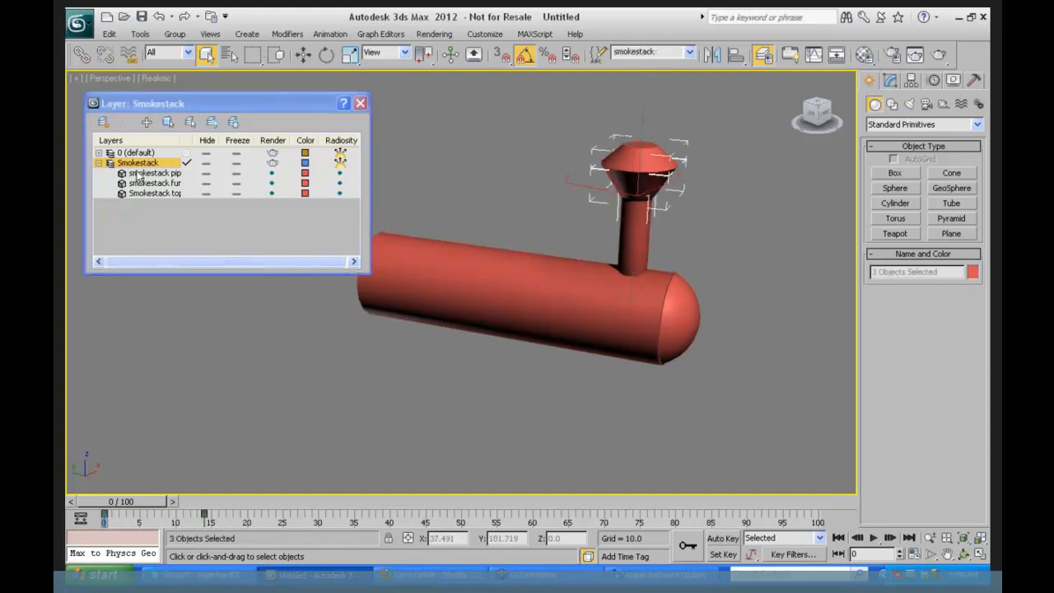
# - Create a layer named Engine Layer from the boiler cylinder and the bullet nose, and check its members
pyautogui.click(614, 298)
pyautogui.keyDown('ctrl'); pyautogui.click(671, 310); pyautogui.keyUp('ctrl')
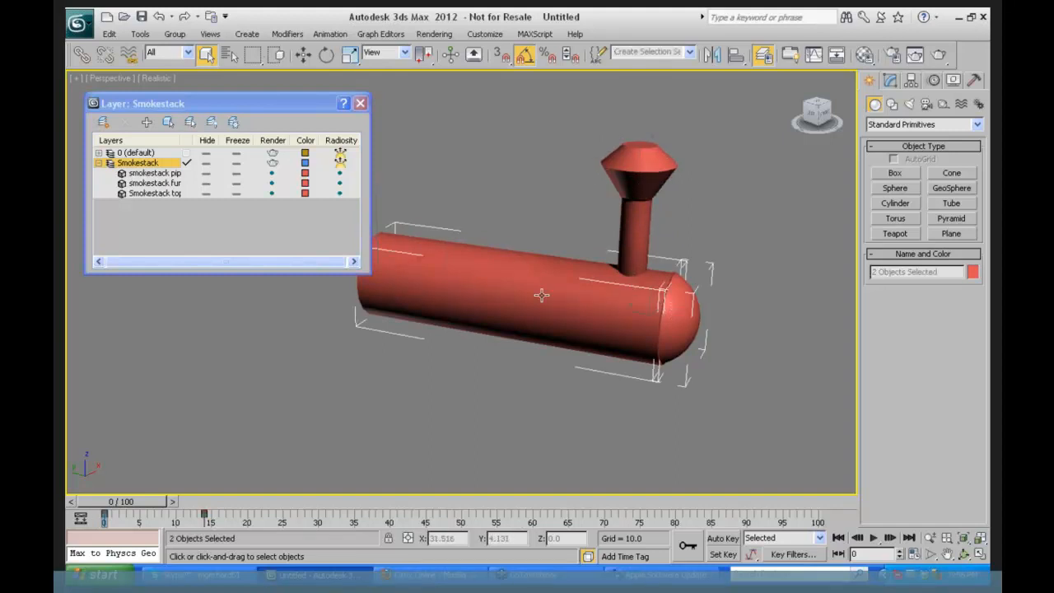
pyautogui.click(103, 122)
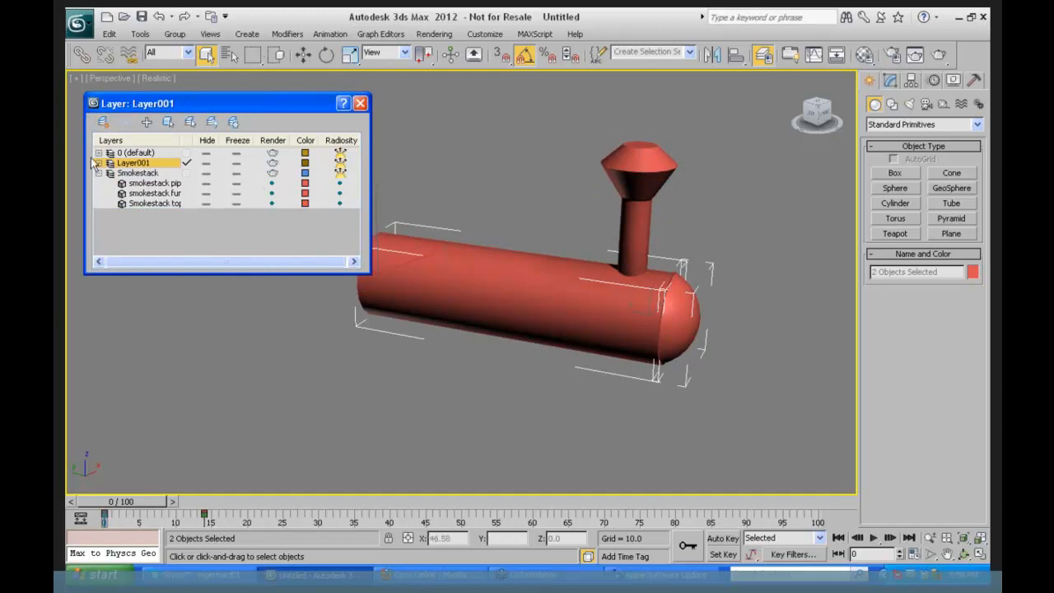
pyautogui.click(136, 163)
pyautogui.write('E')
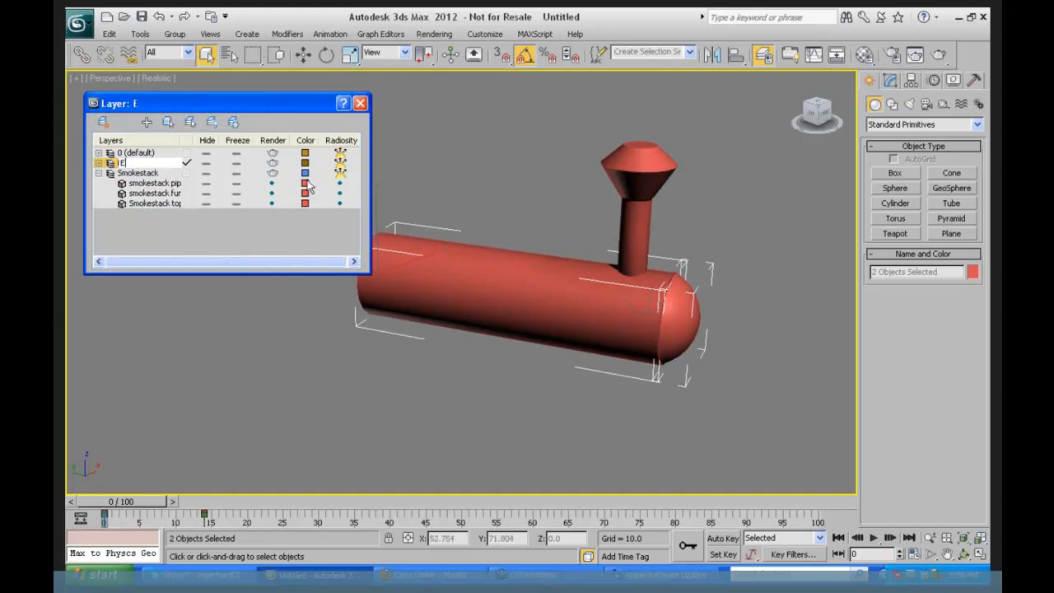
pyautogui.write('ngine Layer')
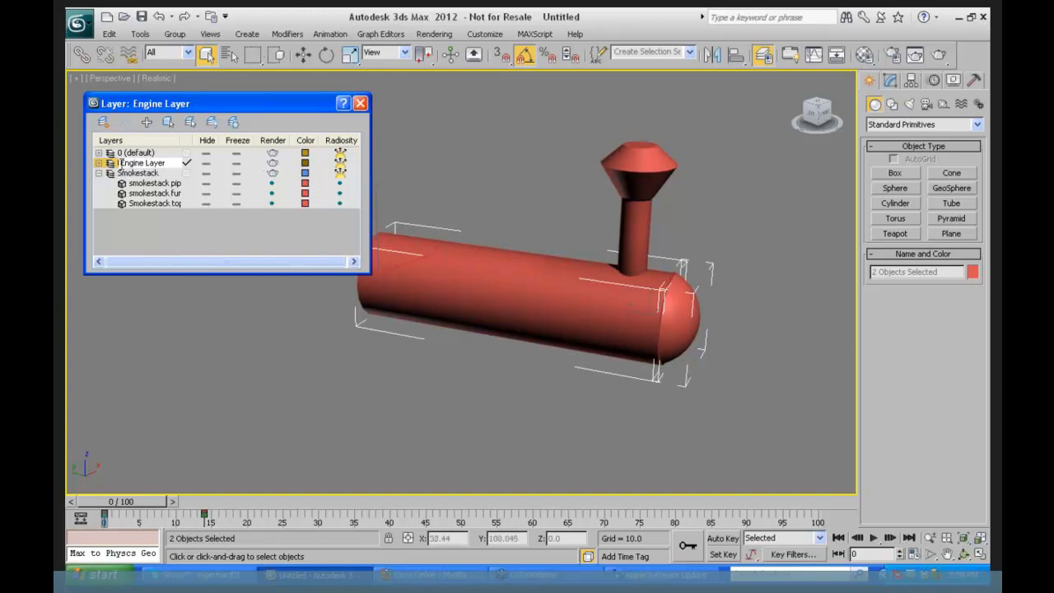
pyautogui.click(100, 163)
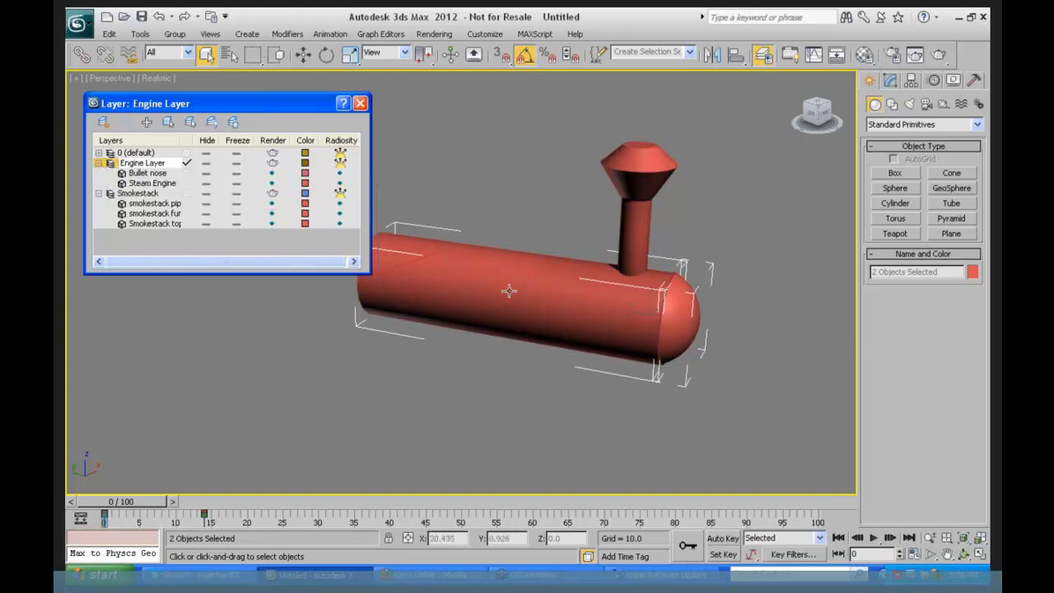
pyautogui.press('Return')
pyautogui.click(360, 103)
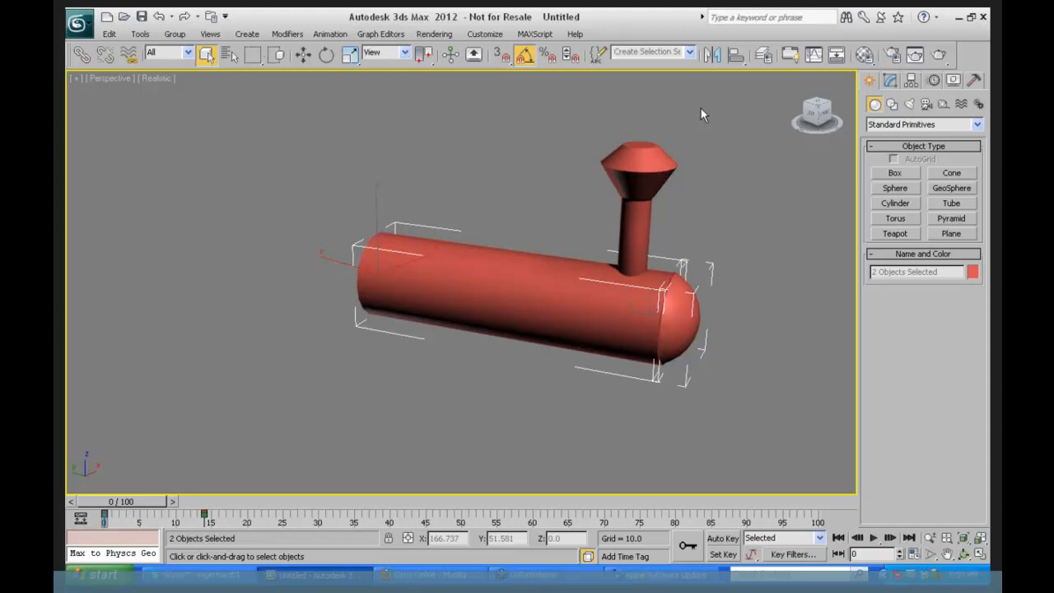
# - Hide both the Engine Layer and the Smokestack layer
pyautogui.click(760, 56)
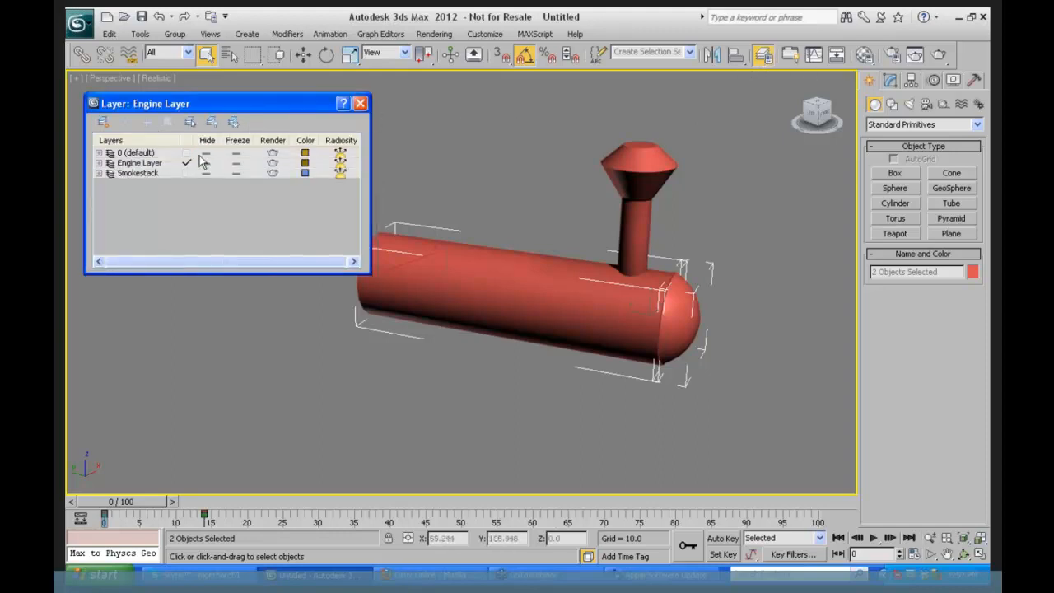
pyautogui.click(205, 163)
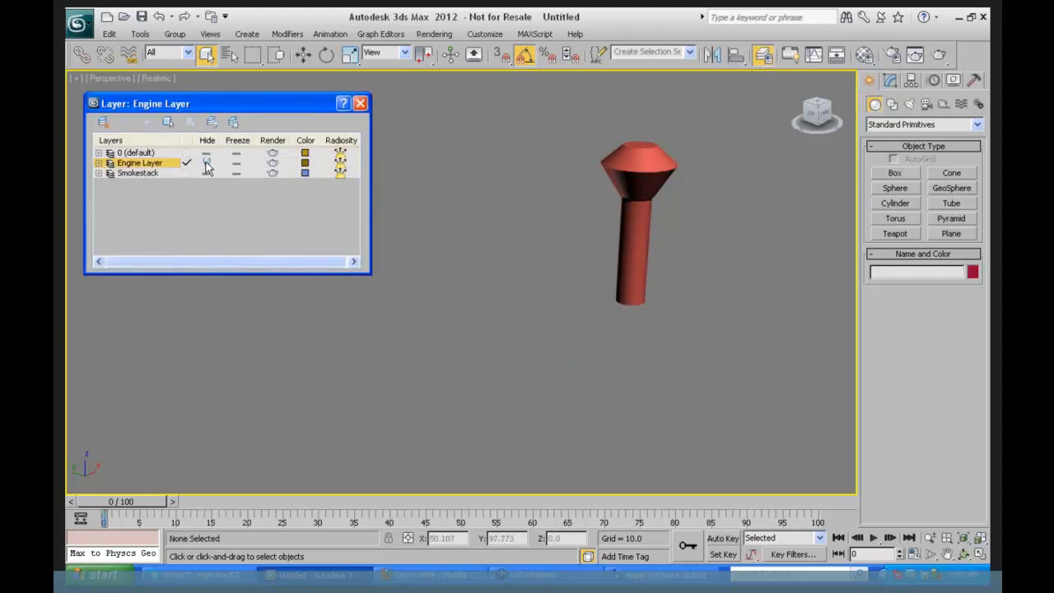
pyautogui.click(206, 174)
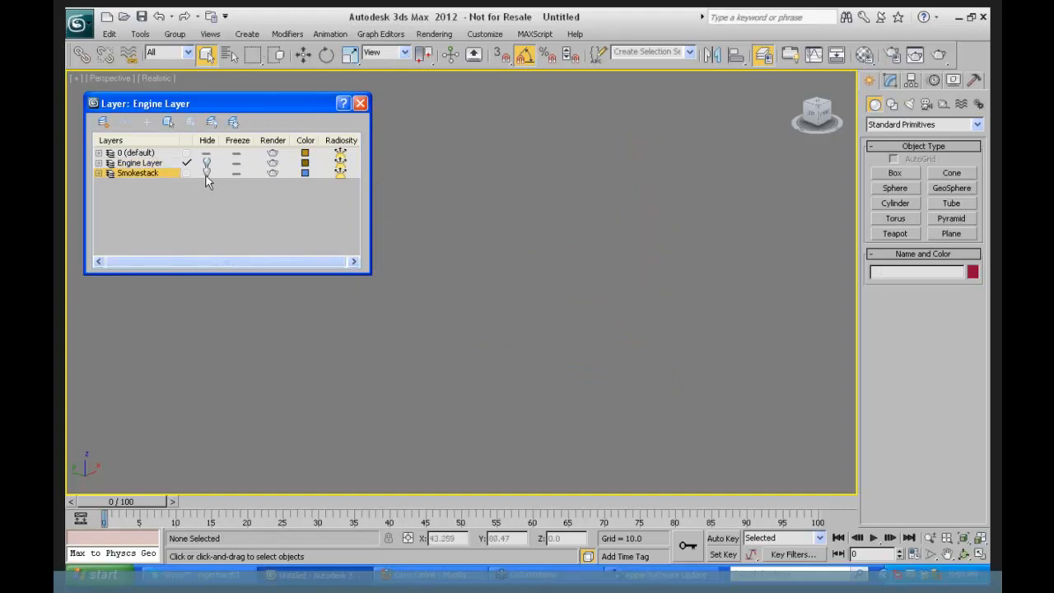
# - Demonstrate the Engine Layer's controls by unhiding it, toggling its freeze state and hiding it again
pyautogui.click(206, 163)
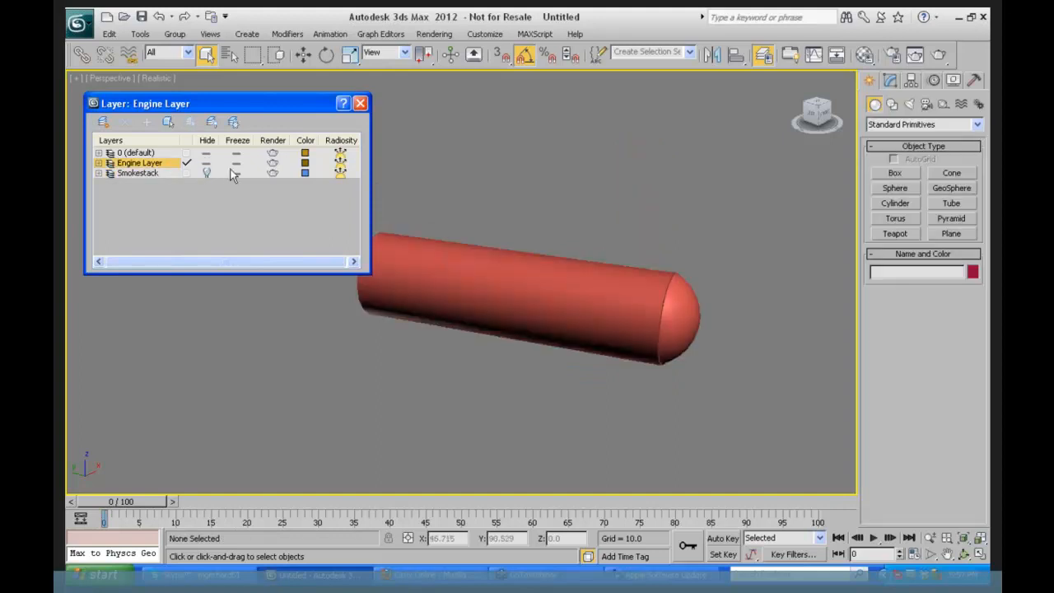
pyautogui.click(234, 163)
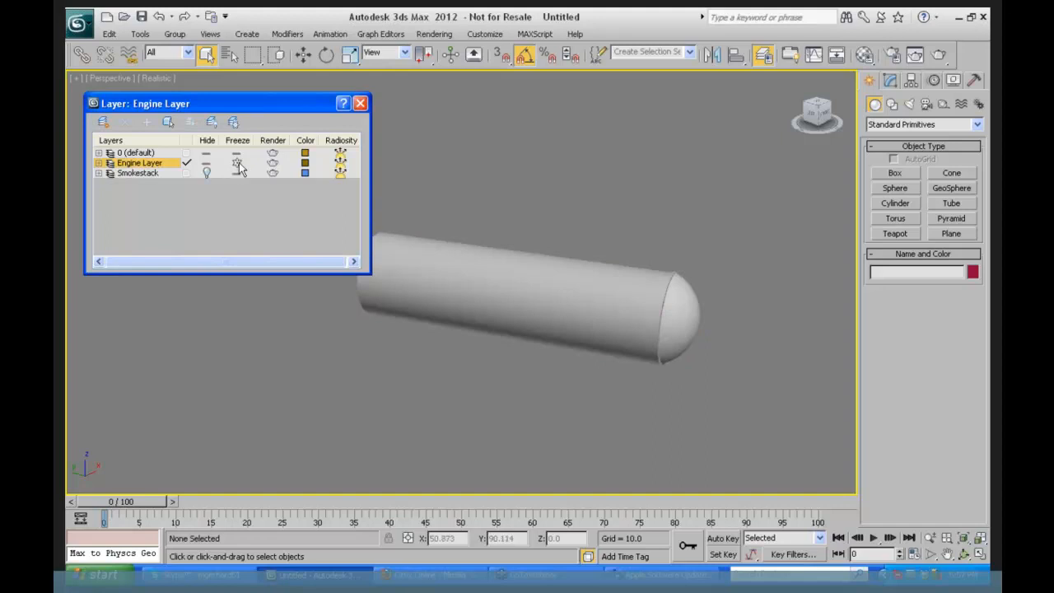
pyautogui.click(231, 163)
pyautogui.click(205, 163)
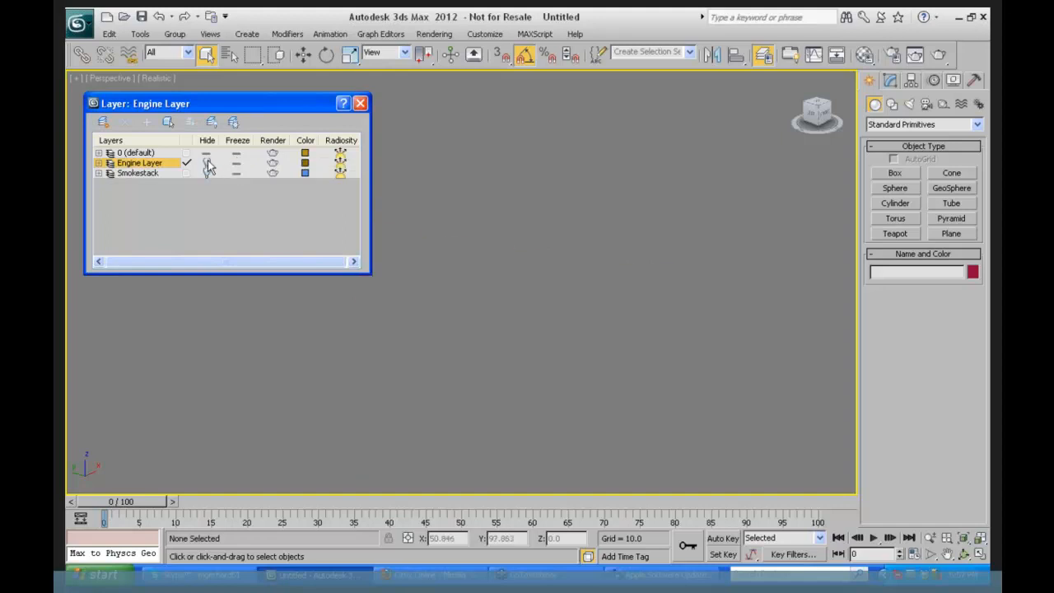
pyautogui.click(361, 104)
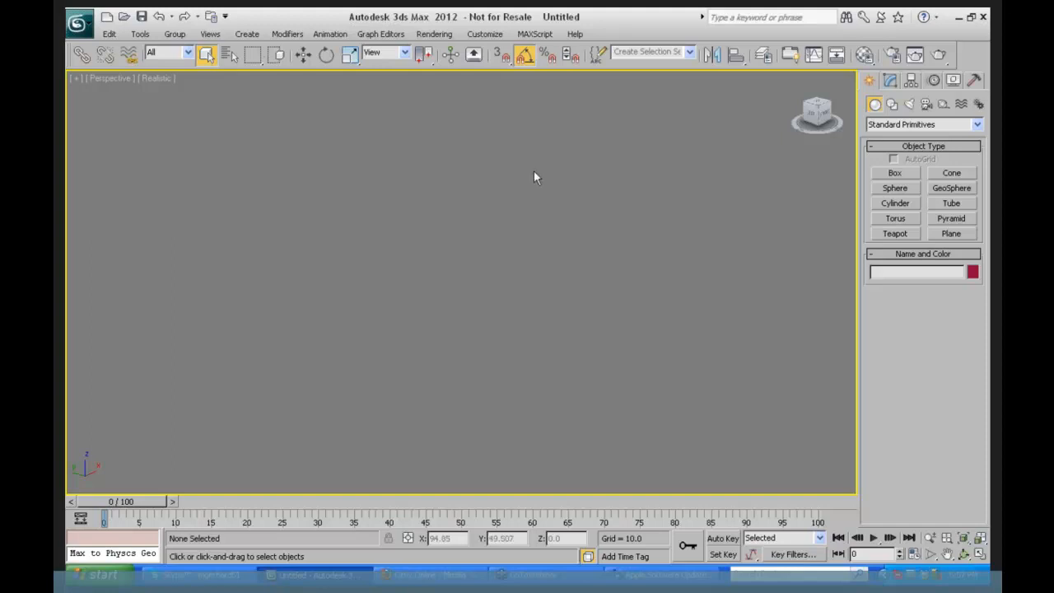
# - Switch to Mozilla Firefox and load the 3ds Max artist's personal portfolio website
pyautogui.click(97, 573)
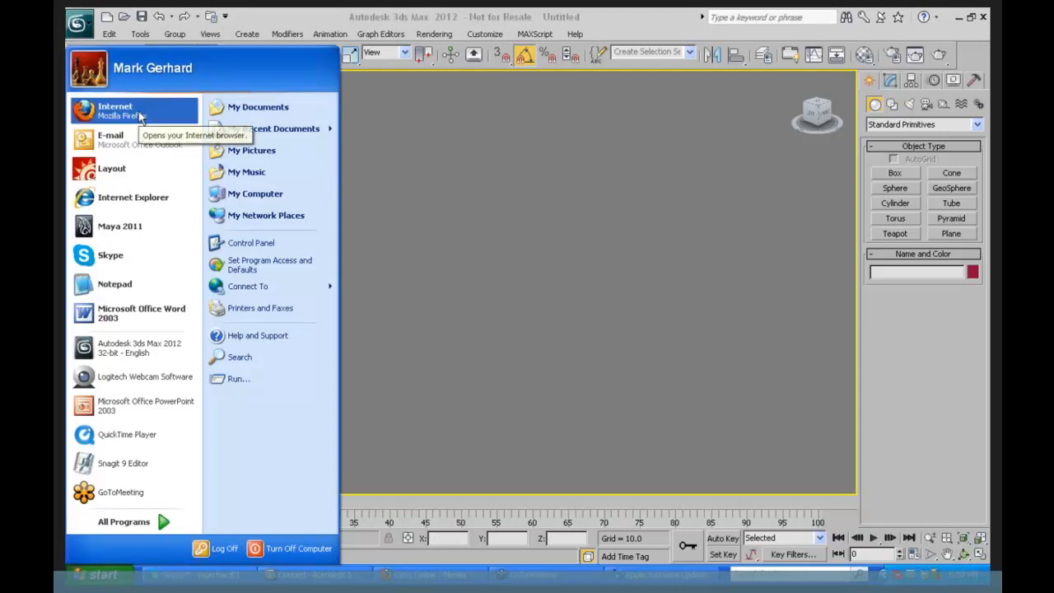
pyautogui.click(429, 164)
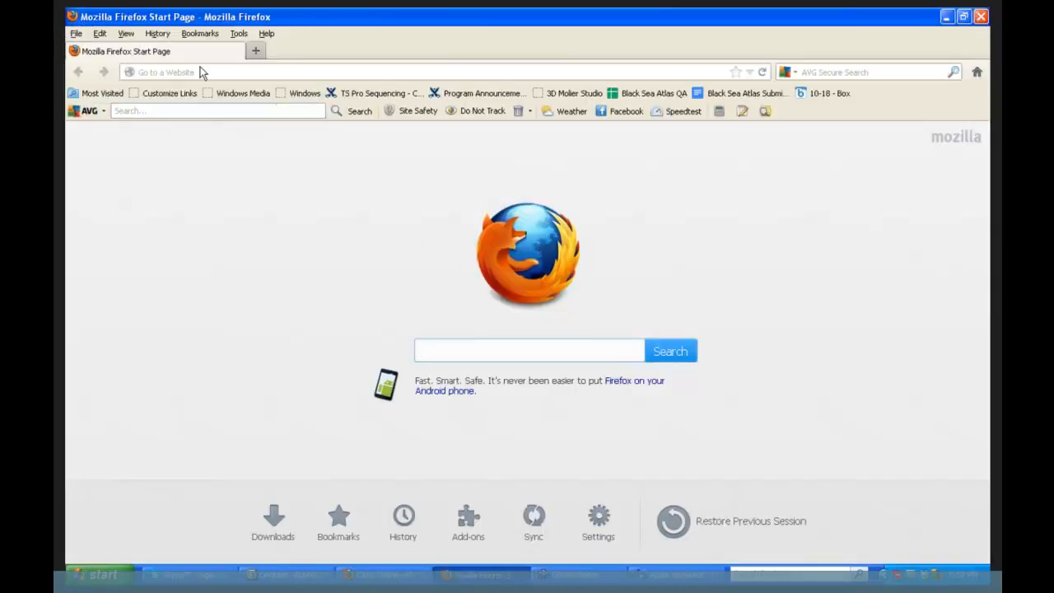
pyautogui.click(202, 72)
pyautogui.write('www.markgerhard.com/')
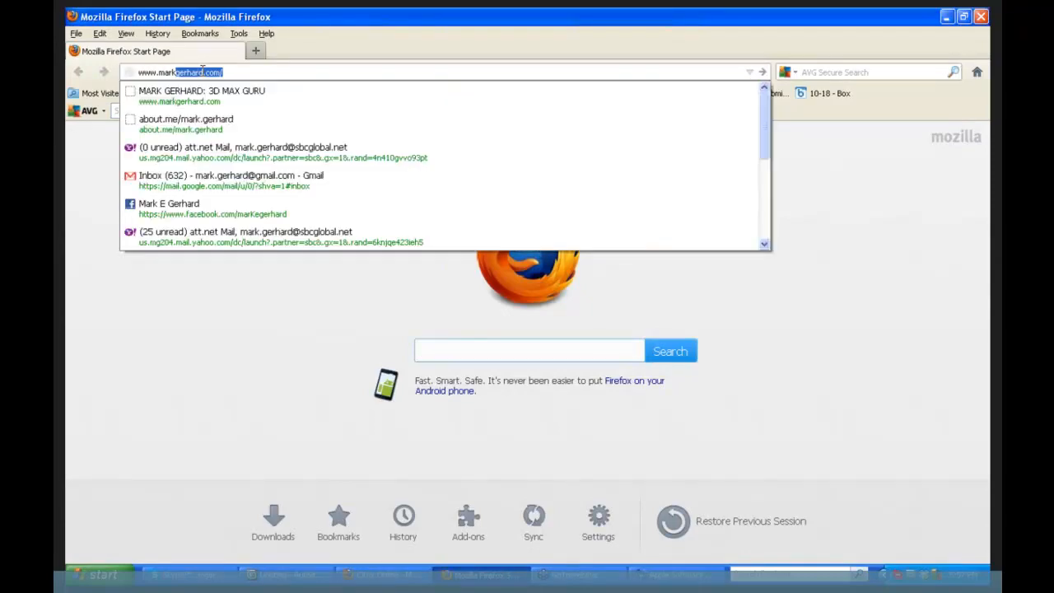
pyautogui.press('Return')
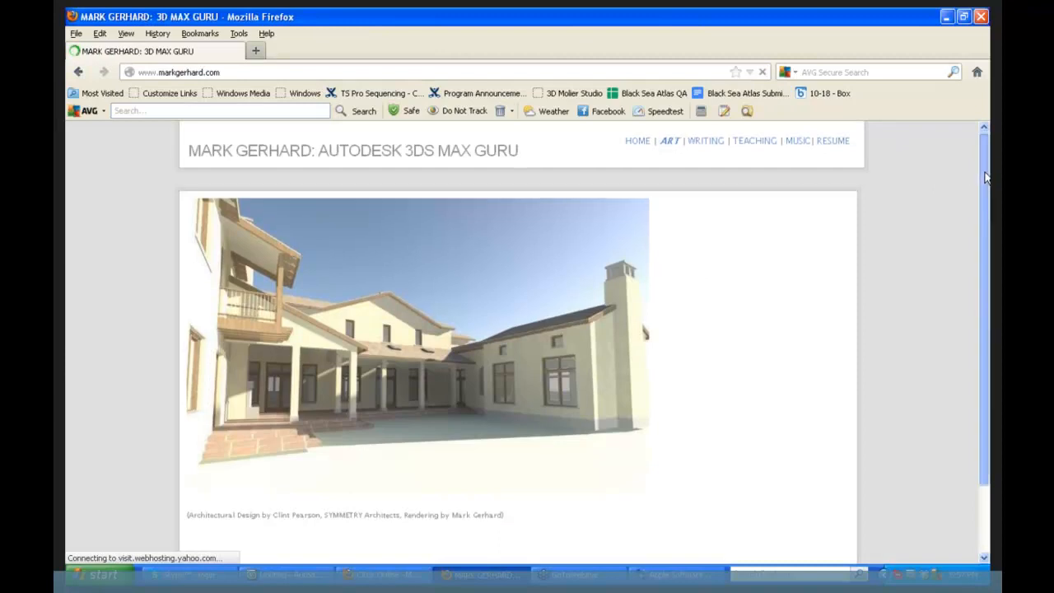
# - Open the 3D Design Visualization page in the website's Art section and examine the Civil 3D cover art
pyautogui.moveTo(985, 171)
pyautogui.mouseDown()
pyautogui.moveTo(985, 191)
pyautogui.moveTo(985, 177)
pyautogui.mouseUp()
pyautogui.click(663, 134)
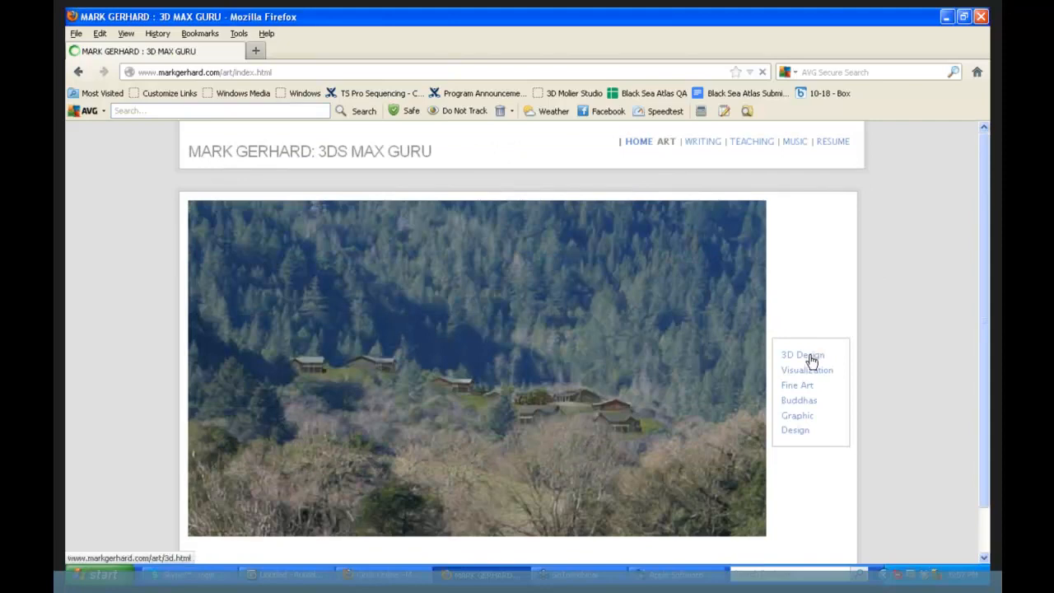
pyautogui.click(812, 355)
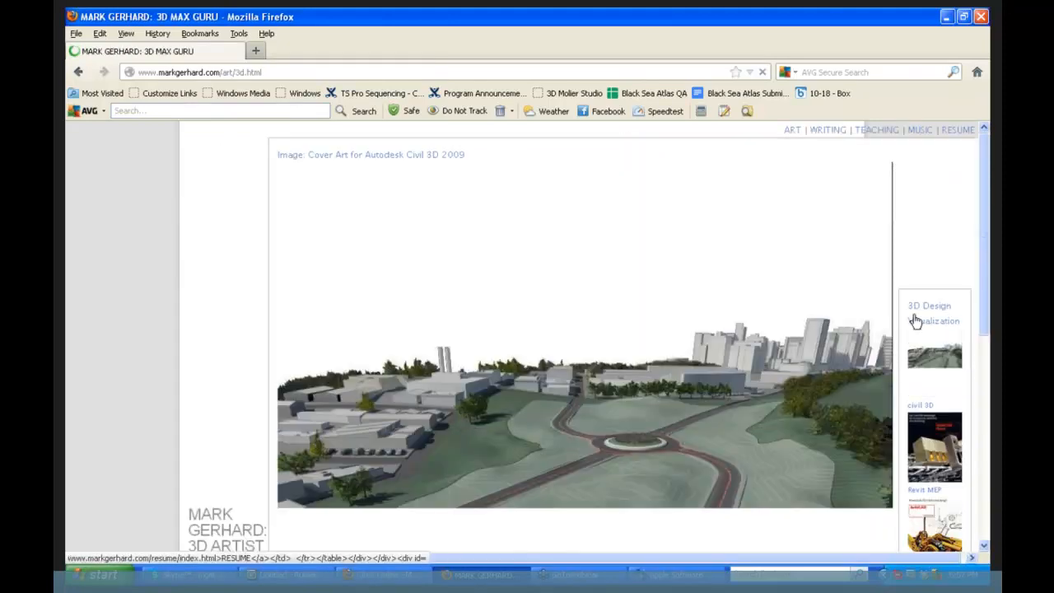
pyautogui.scroll(-4, 987, 205)
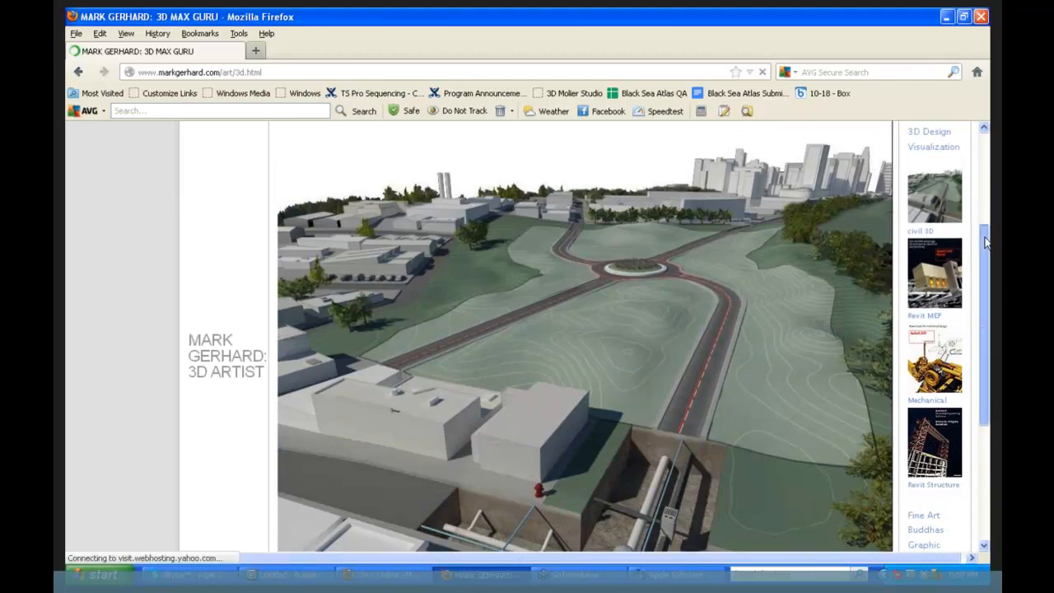
pyautogui.scroll(-2, 973, 280)
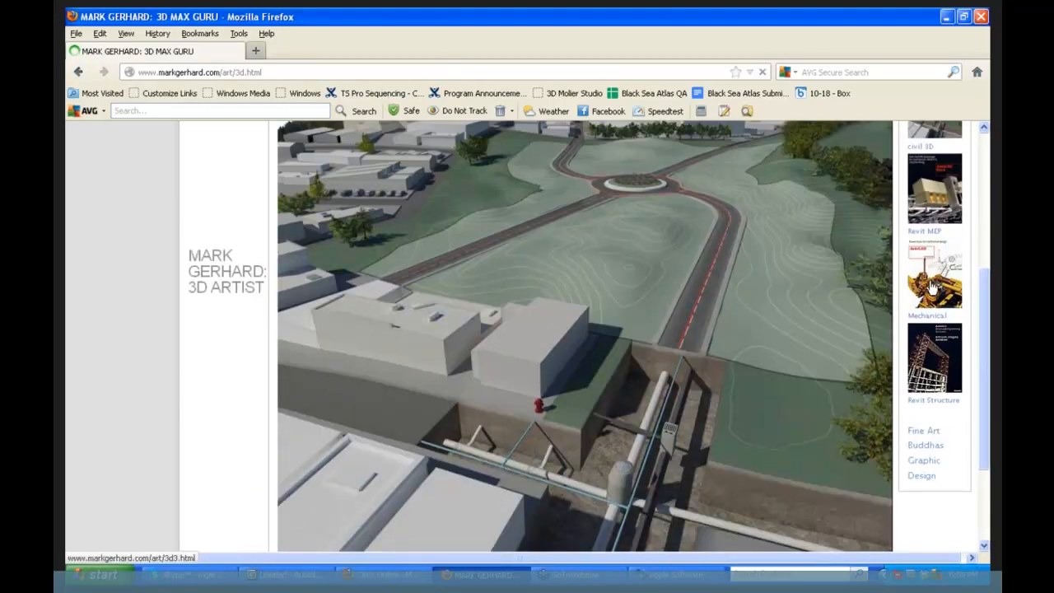
# - View the AutoCAD Mechanical cover art in detail and open the Revit MEP cover art page
pyautogui.click(932, 284)
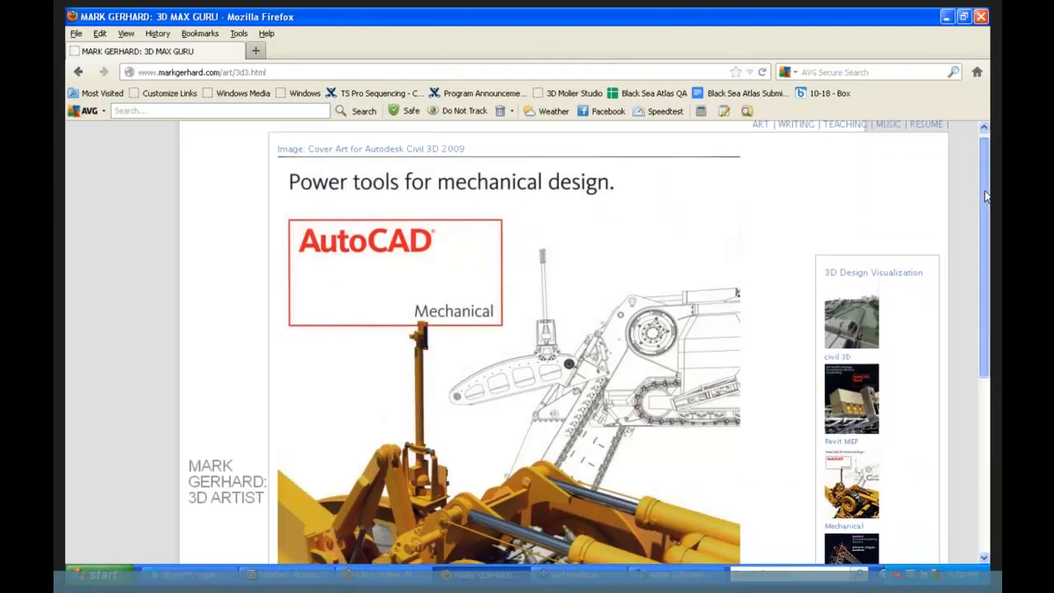
pyautogui.scroll(-5, 986, 196)
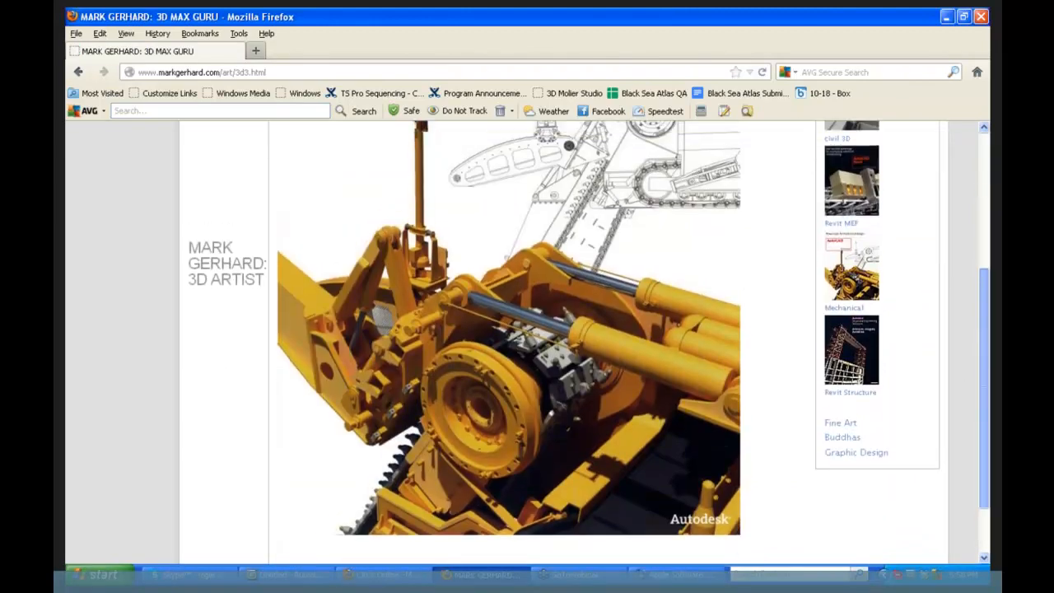
pyautogui.scroll(1, 516, 350)
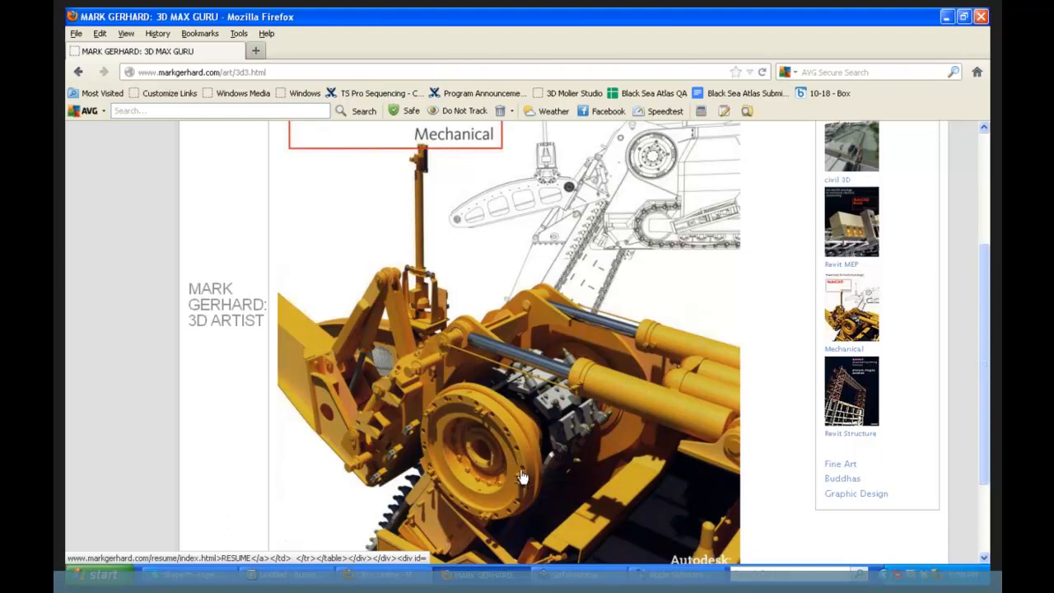
pyautogui.click(848, 223)
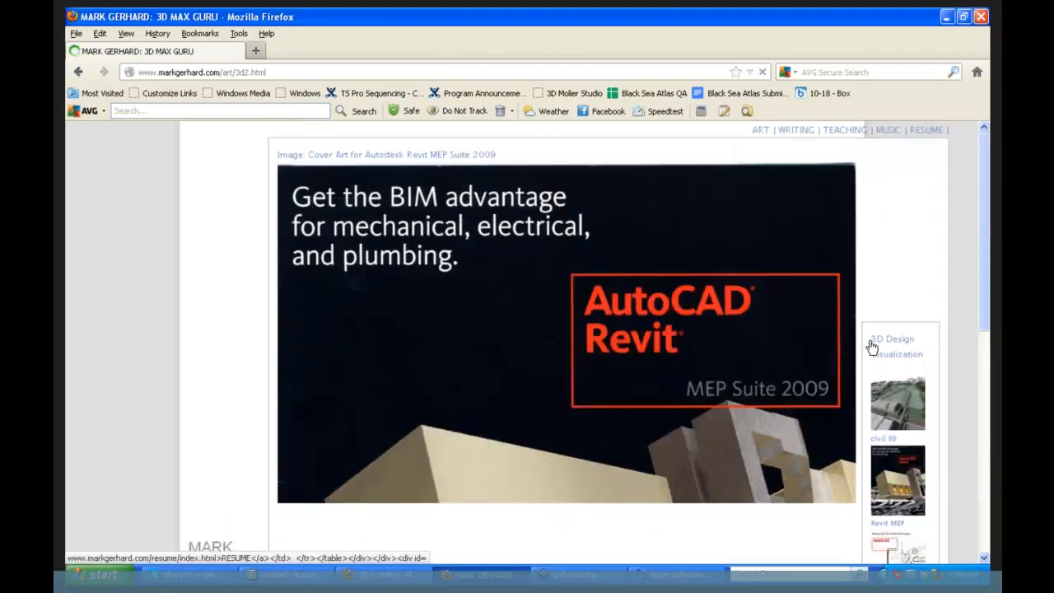
# - Return to the Civil 3D cover art in the 3D Design Visualization gallery and examine the whole image
pyautogui.moveTo(985, 198); pyautogui.dragTo(963, 289)
pyautogui.click(907, 207)
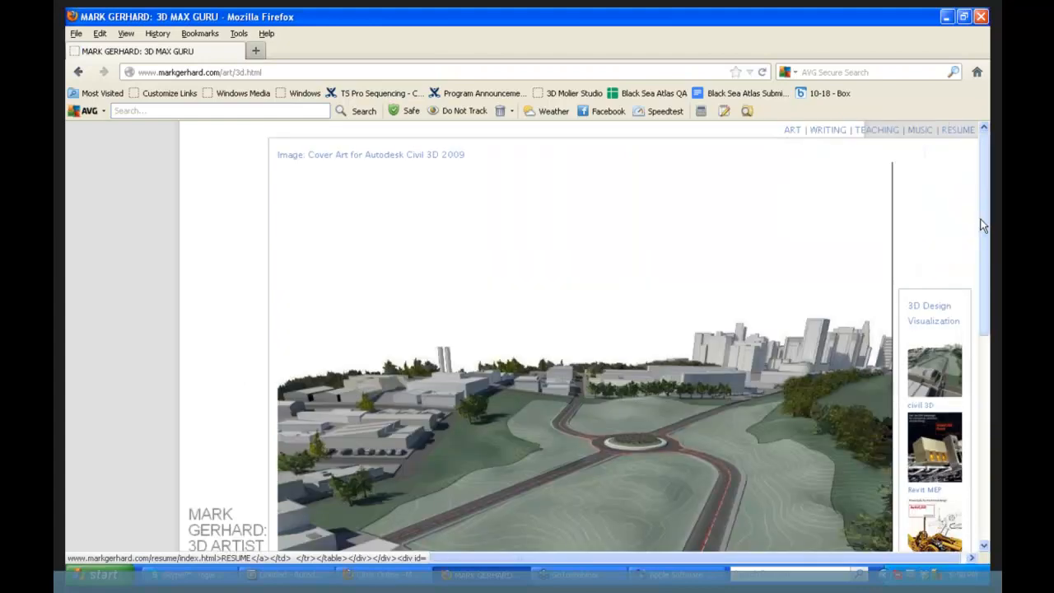
pyautogui.moveTo(985, 227); pyautogui.dragTo(978, 286)
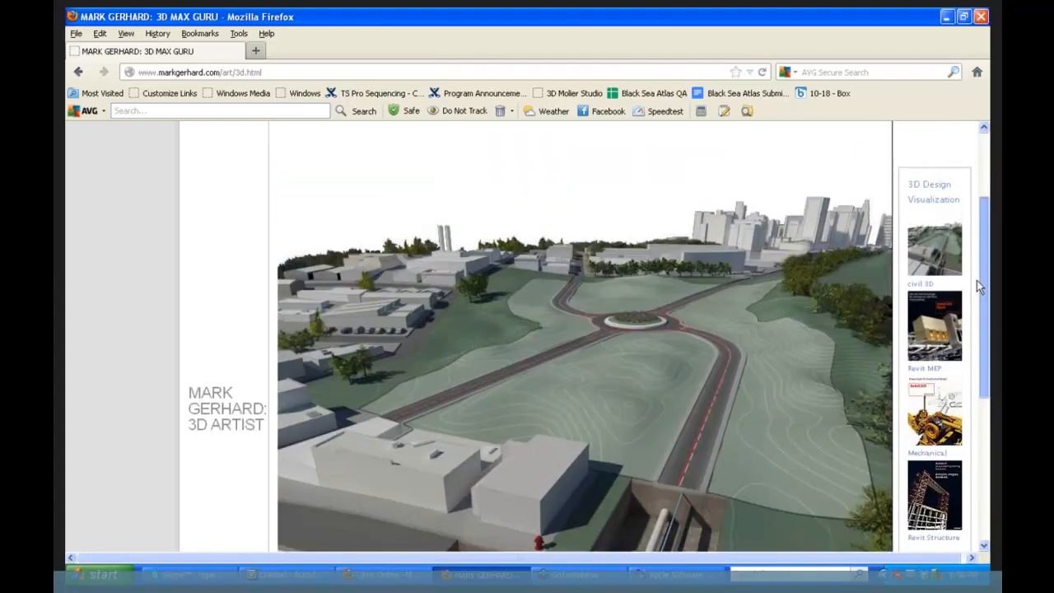
pyautogui.scroll(1, 978, 272)
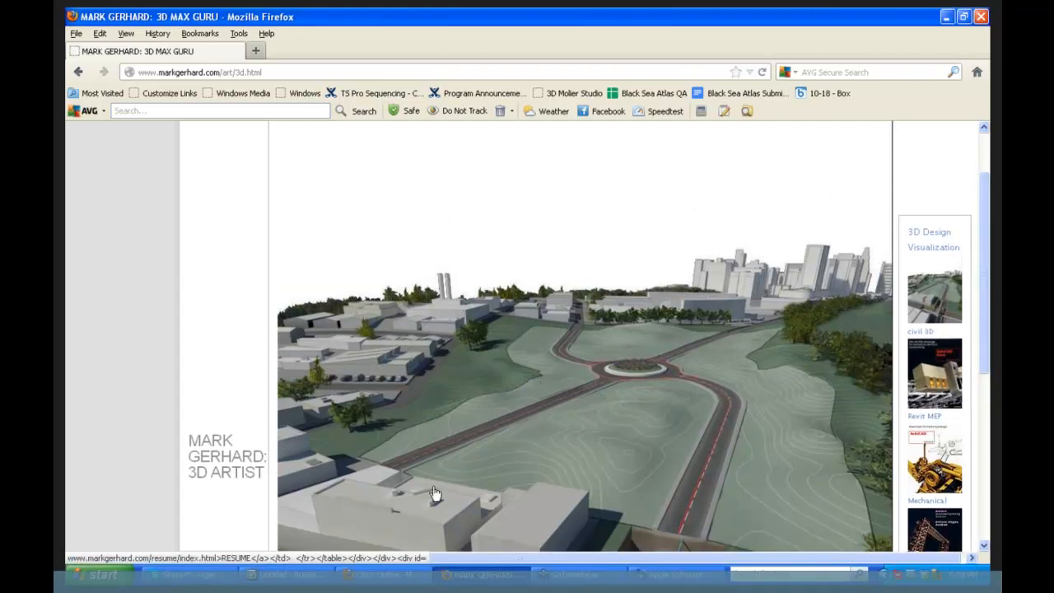
# - Switch to 3ds Max, fetch the held locomotive scene and maximize the Perspective viewport
pyautogui.click(284, 576)
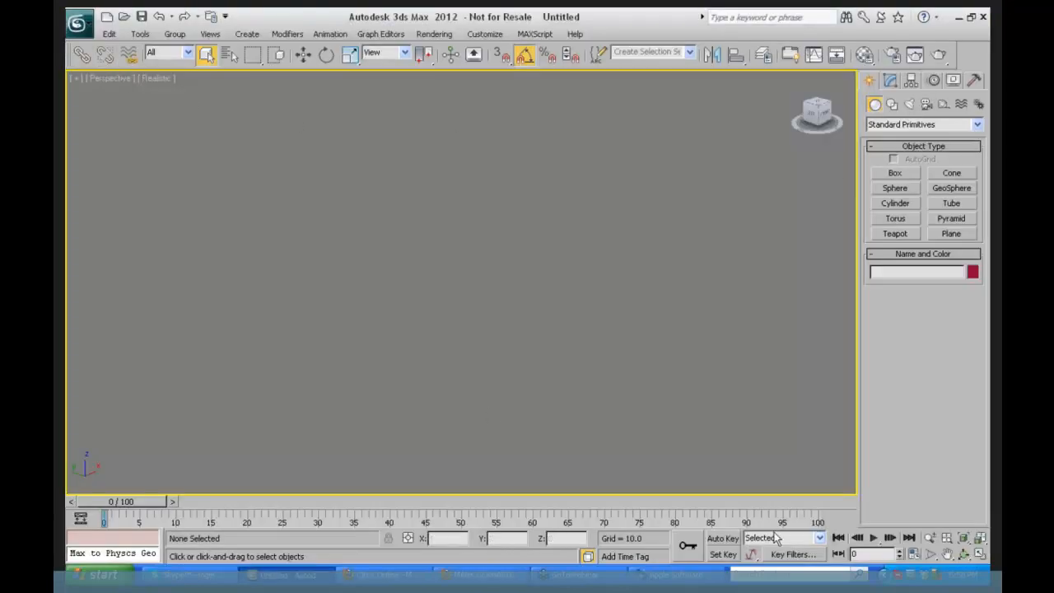
pyautogui.click(979, 553)
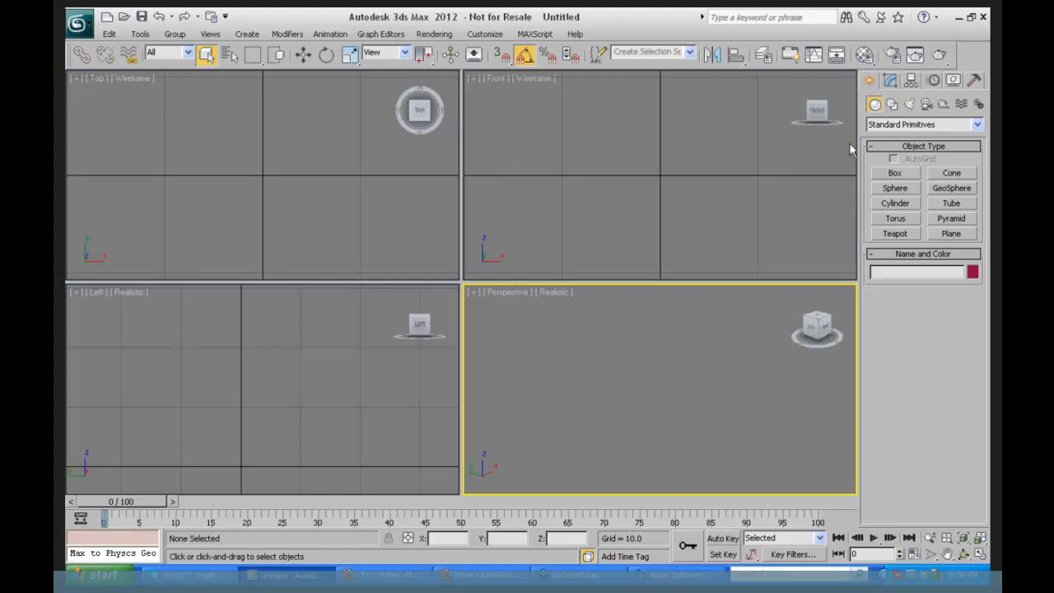
pyautogui.click(108, 34)
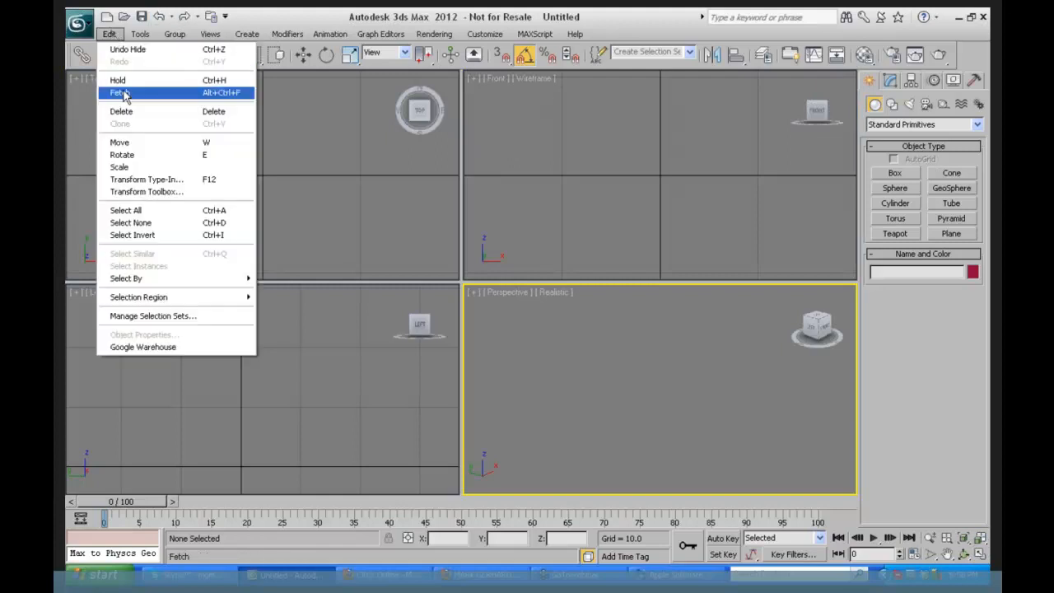
pyautogui.click(120, 92)
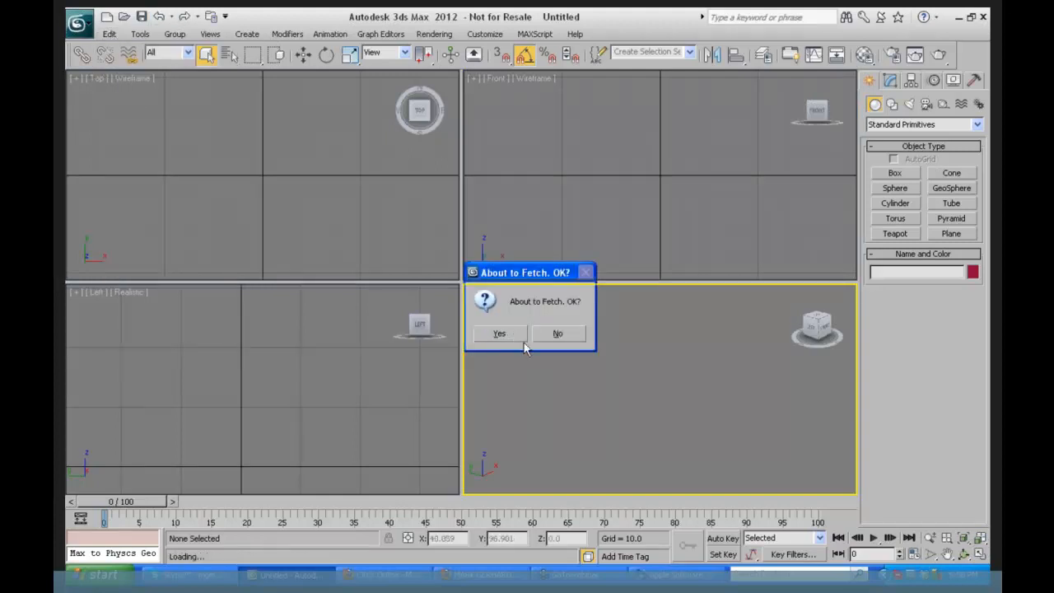
pyautogui.press('Return')
pyautogui.hotkey('alt', 'w')
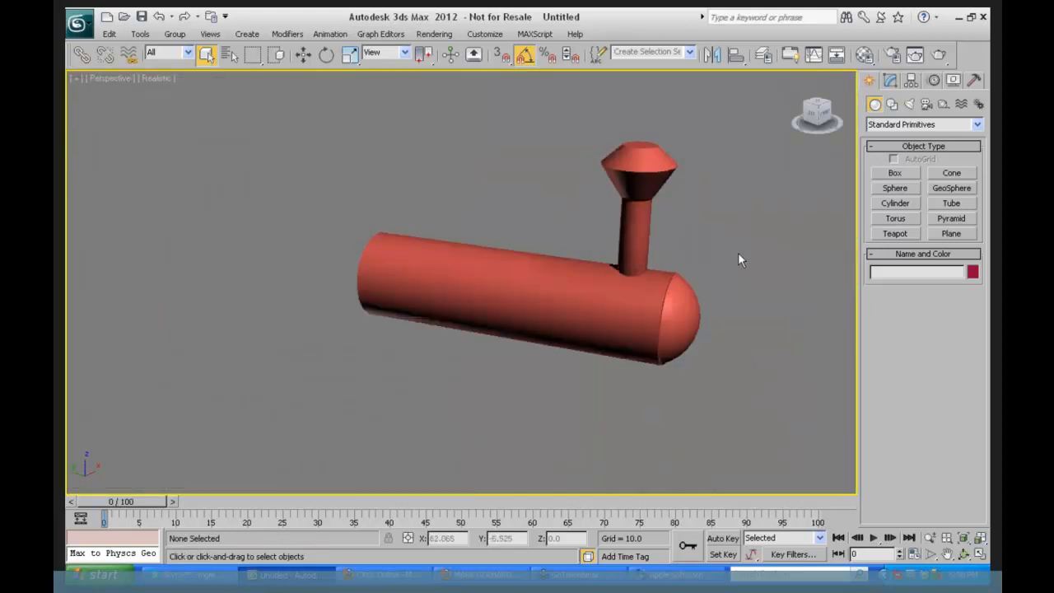
# - Group the red boiler, nose and smokestack objects under the name Engine Parts
pyautogui.moveTo(740, 113); pyautogui.dragTo(332, 377)
pyautogui.click(174, 34)
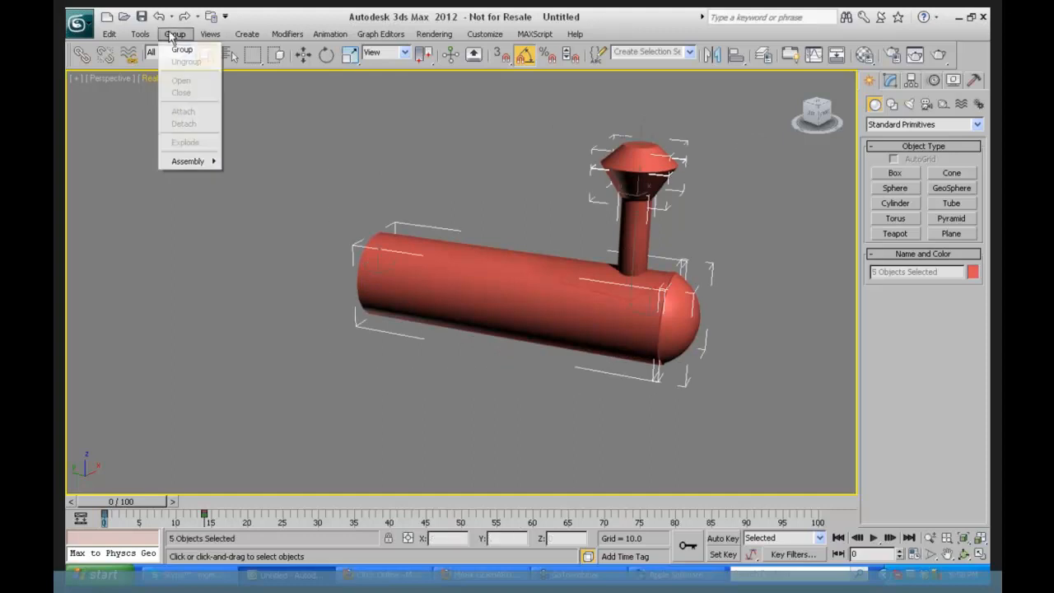
pyautogui.click(183, 52)
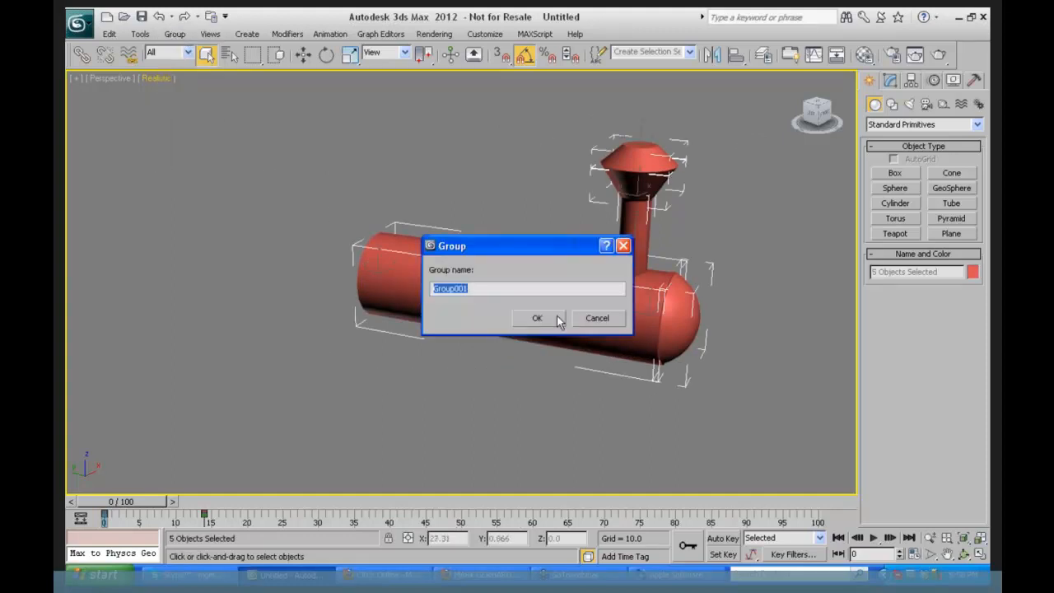
pyautogui.write('Engine Parts')
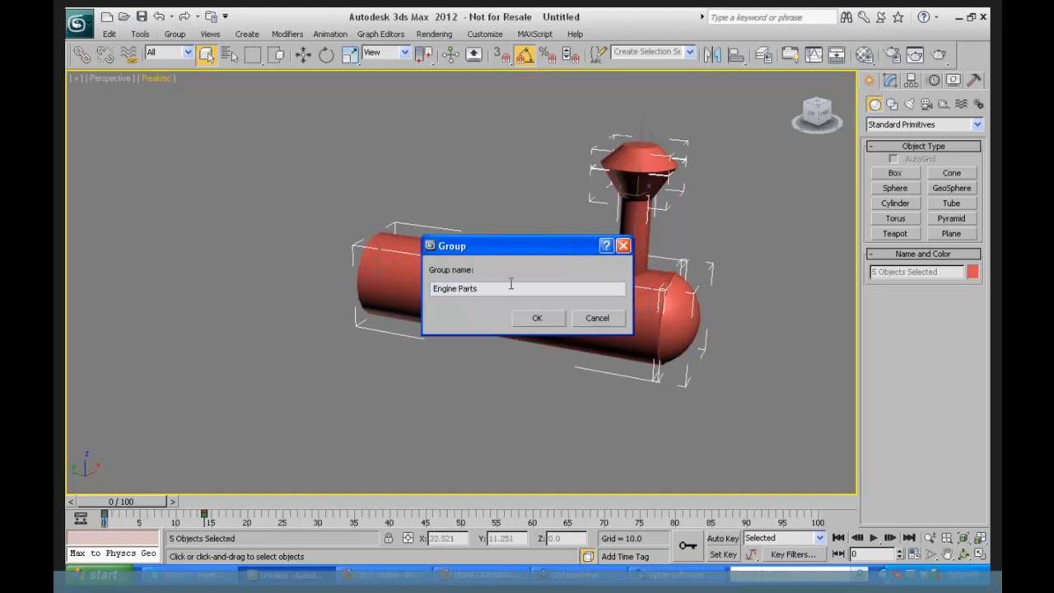
pyautogui.click(535, 318)
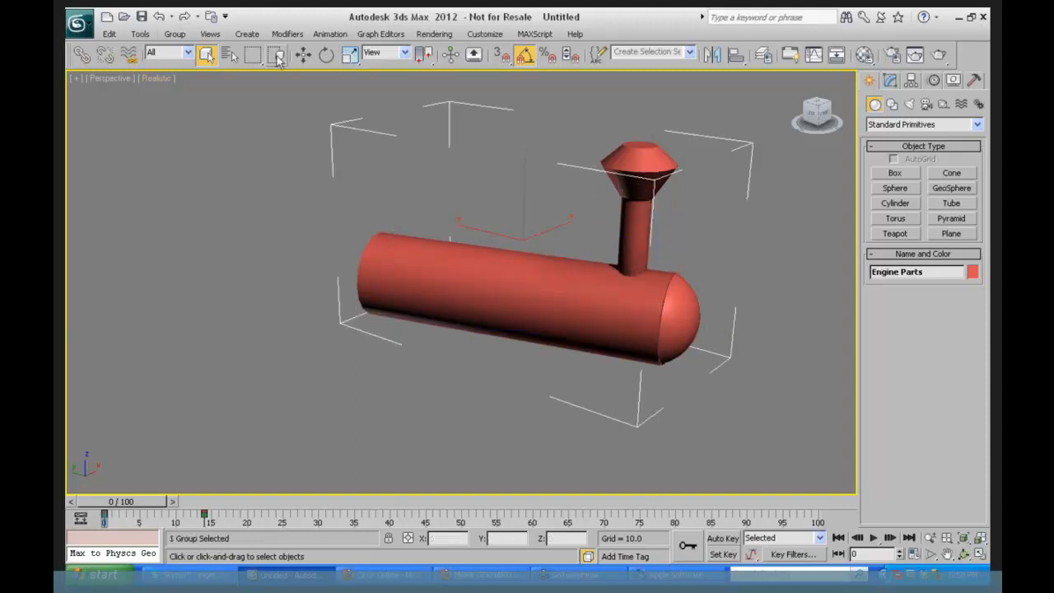
# - Move the Engine Parts group along Y to about -5.8 and check its entry in the Select From Scene list
pyautogui.click(303, 54)
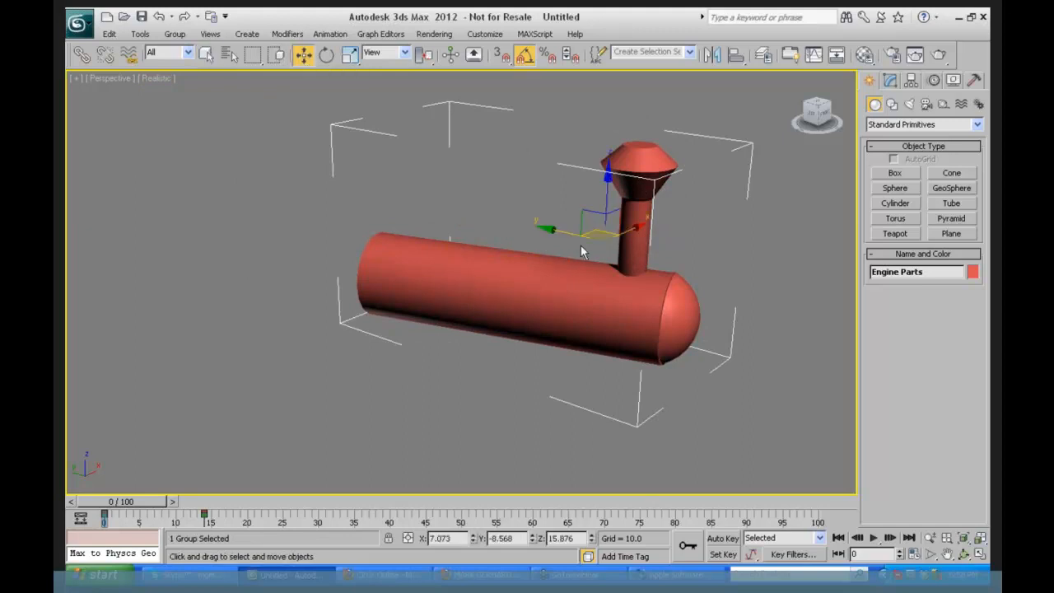
pyautogui.moveTo(568, 228); pyautogui.dragTo(544, 223)
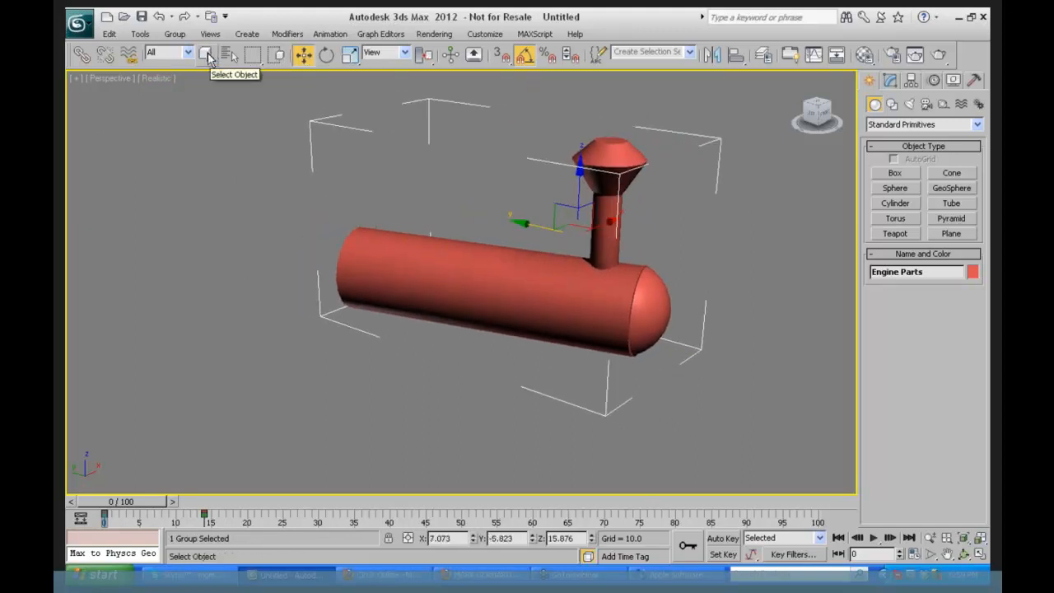
pyautogui.click(229, 54)
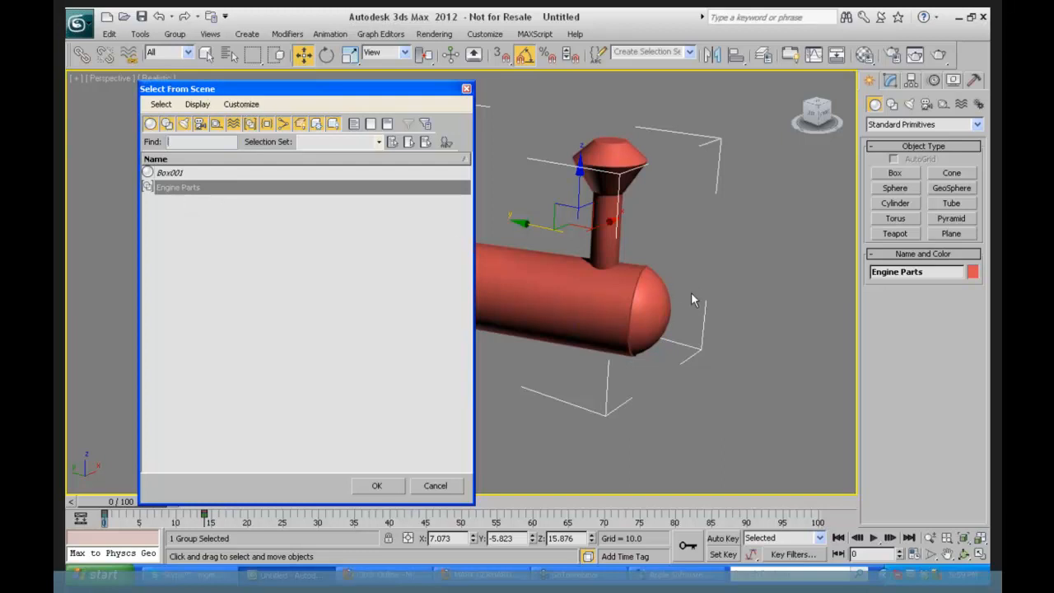
pyautogui.moveTo(391, 92); pyautogui.dragTo(382, 116)
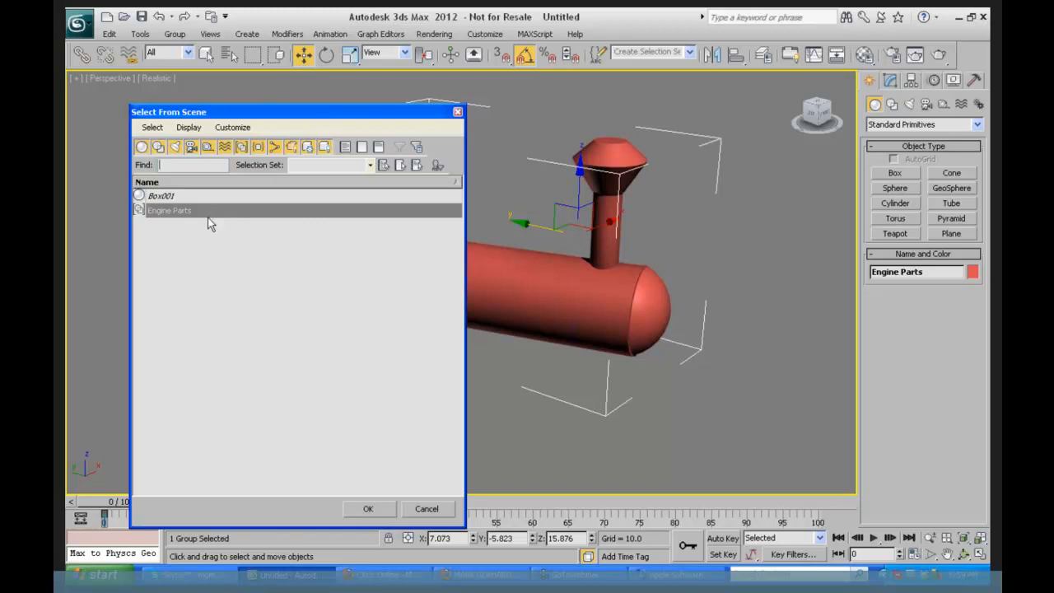
pyautogui.click(457, 112)
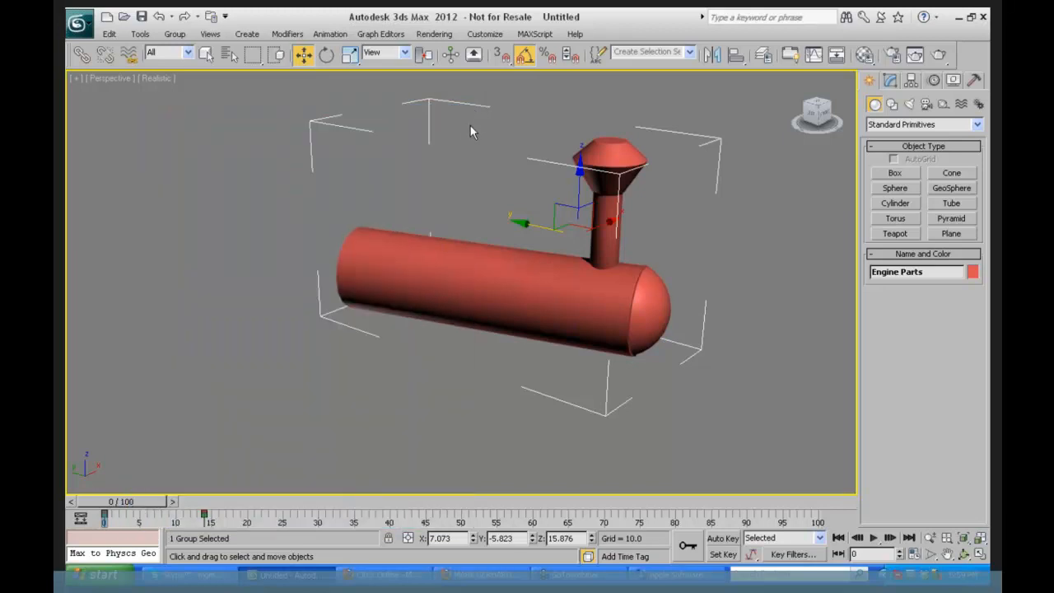
# - Create a box about 1.46 by 1.41 by 3.99 on the smokestack's top face using AutoGrid
pyautogui.click(895, 173)
pyautogui.click(894, 159)
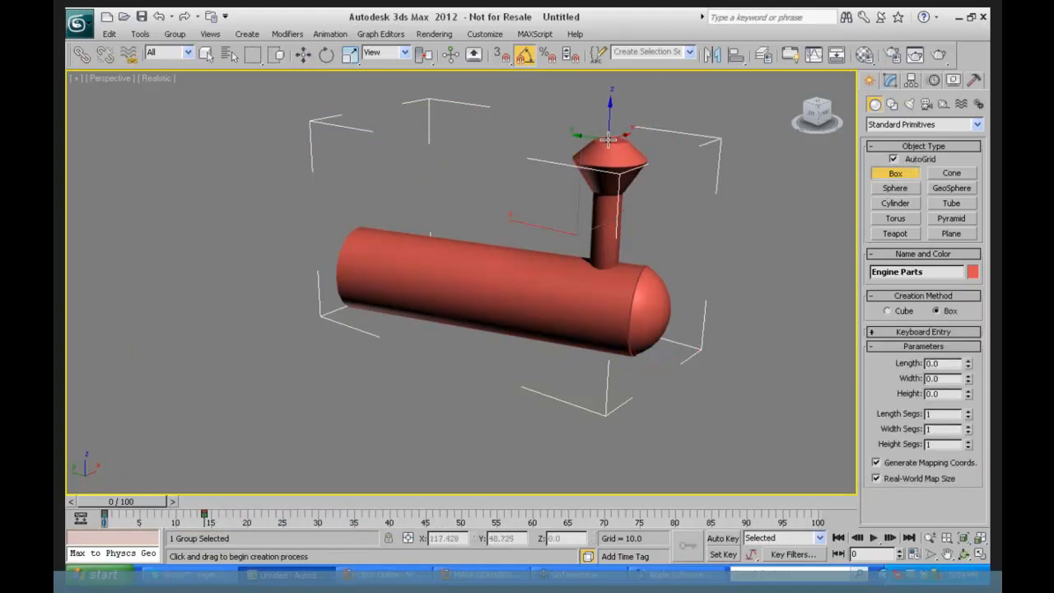
pyautogui.moveTo(608, 140); pyautogui.dragTo(616, 145)
pyautogui.click(618, 95)
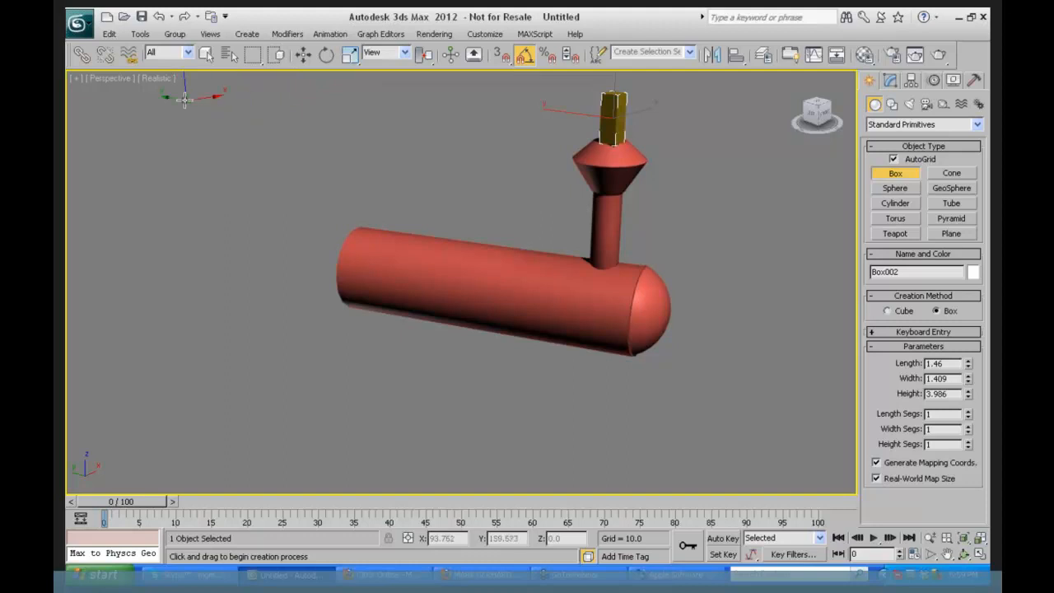
# - Attach the new box to the Engine Parts group
pyautogui.click(174, 35)
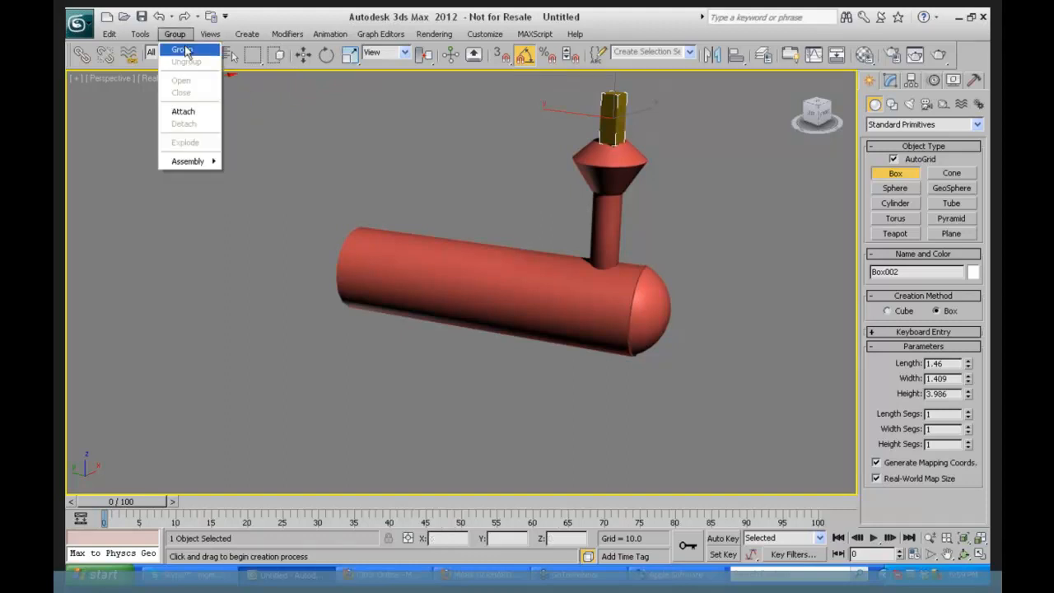
pyautogui.click(185, 113)
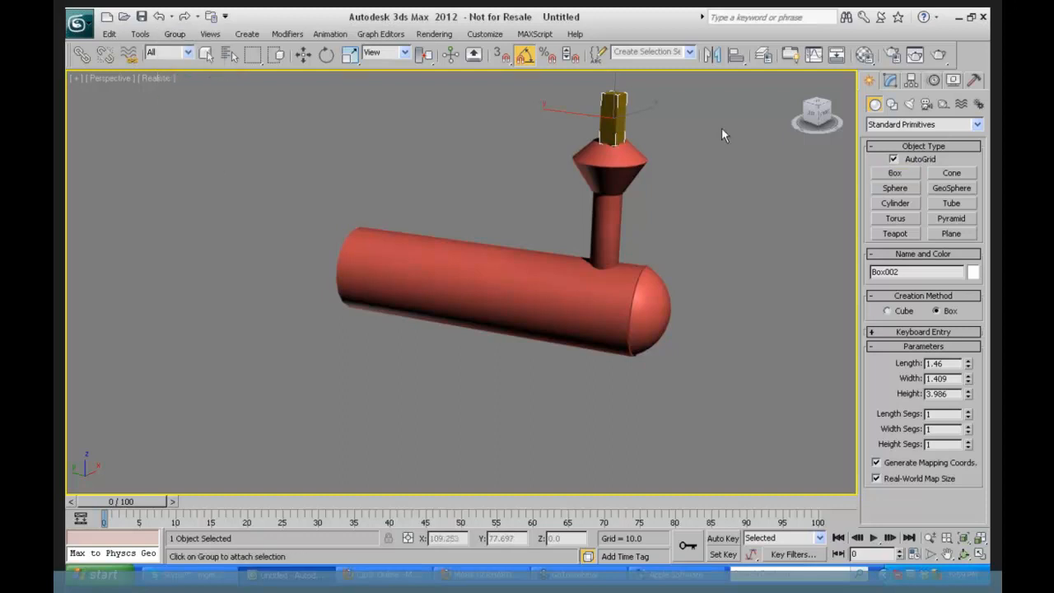
pyautogui.click(626, 162)
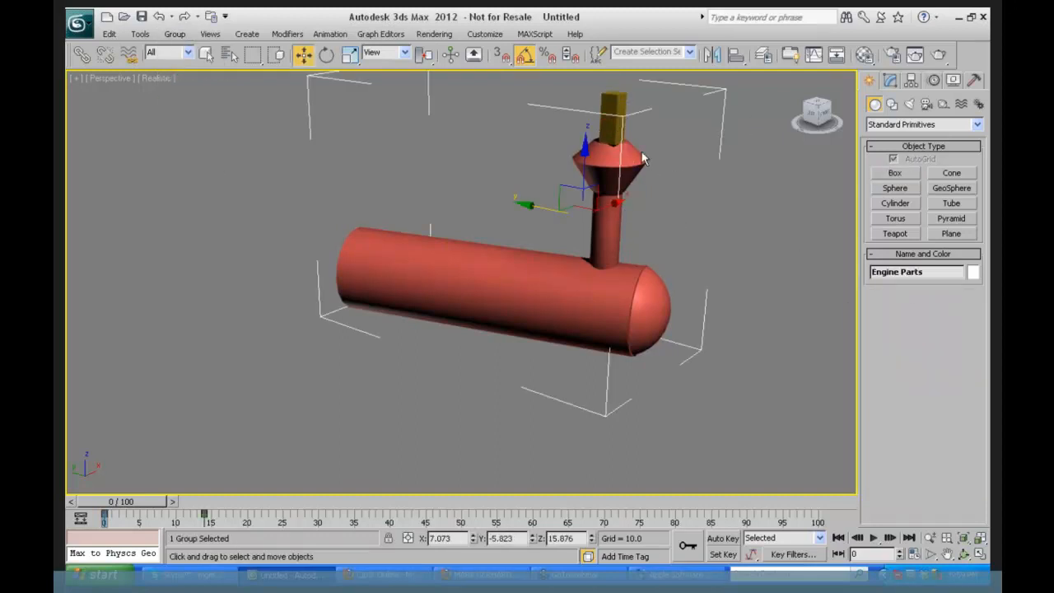
# - Open the Engine Parts group, move the box along Y to about -9.2, and close the group
pyautogui.click(175, 33)
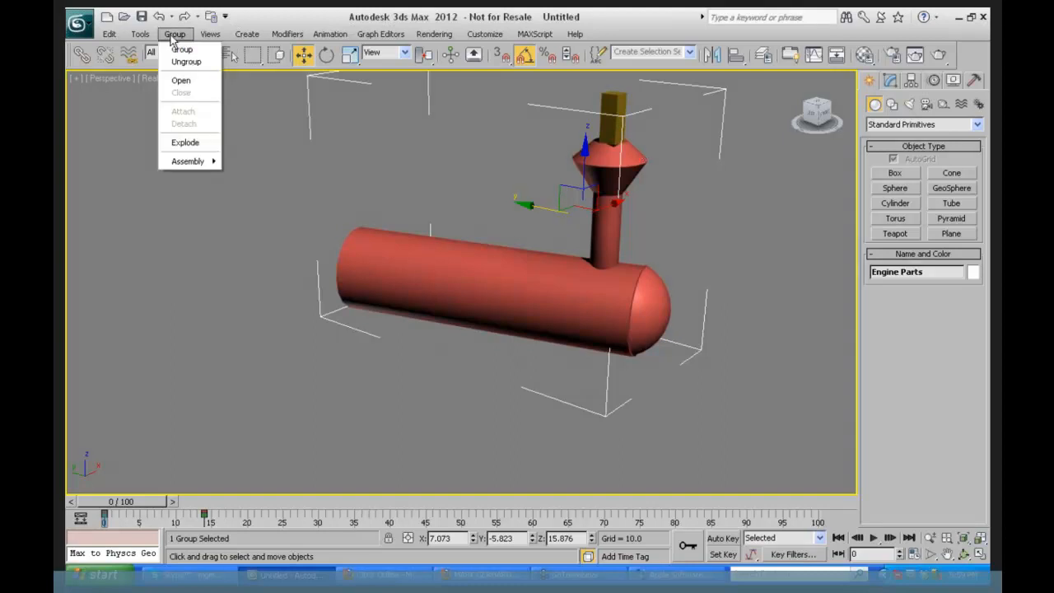
pyautogui.click(188, 81)
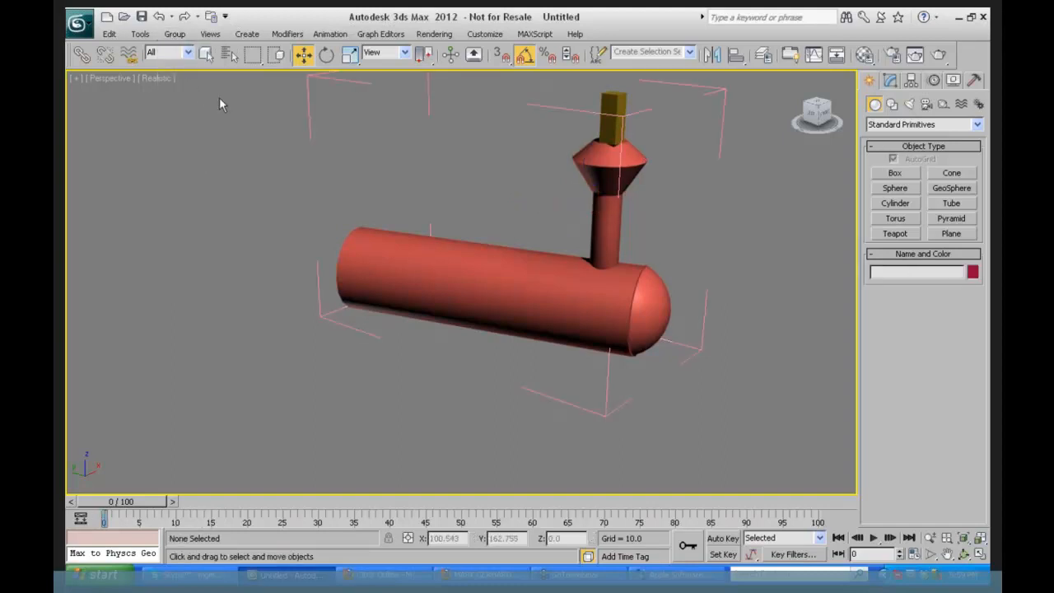
pyautogui.click(615, 124)
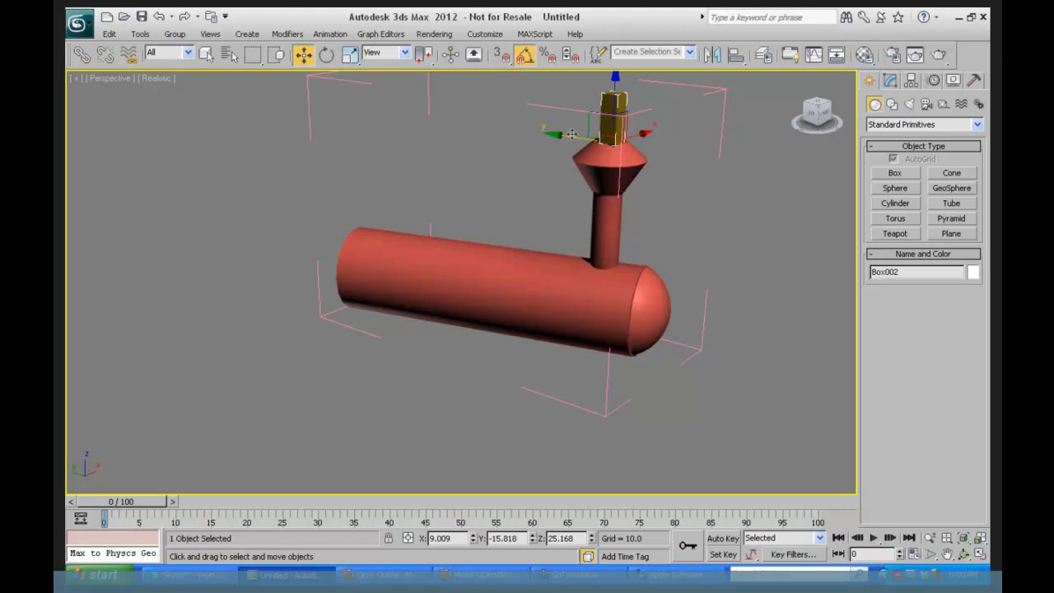
pyautogui.moveTo(615, 123); pyautogui.dragTo(547, 117)
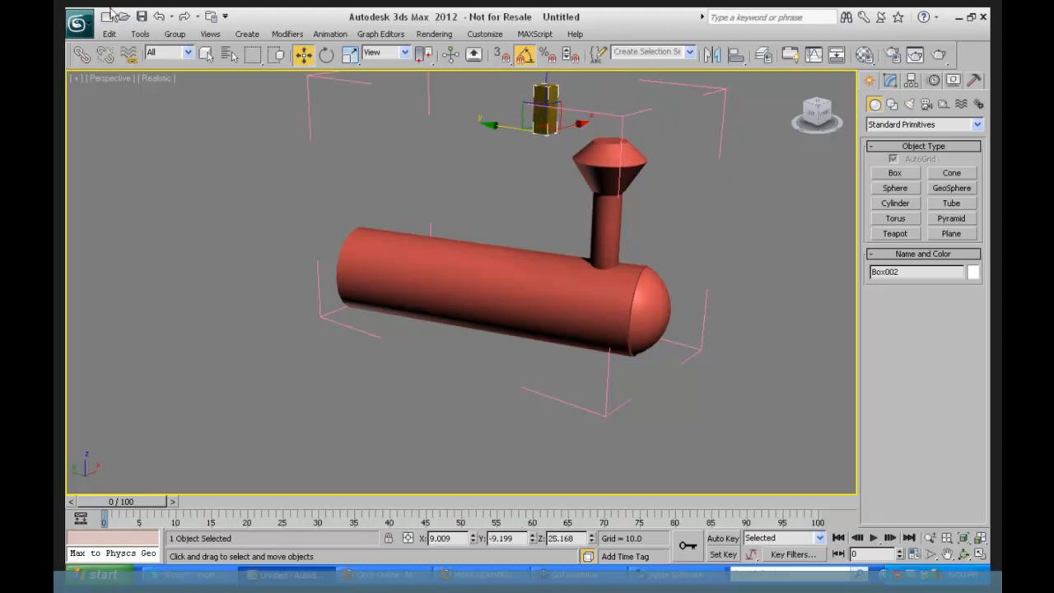
pyautogui.click(174, 34)
pyautogui.click(186, 93)
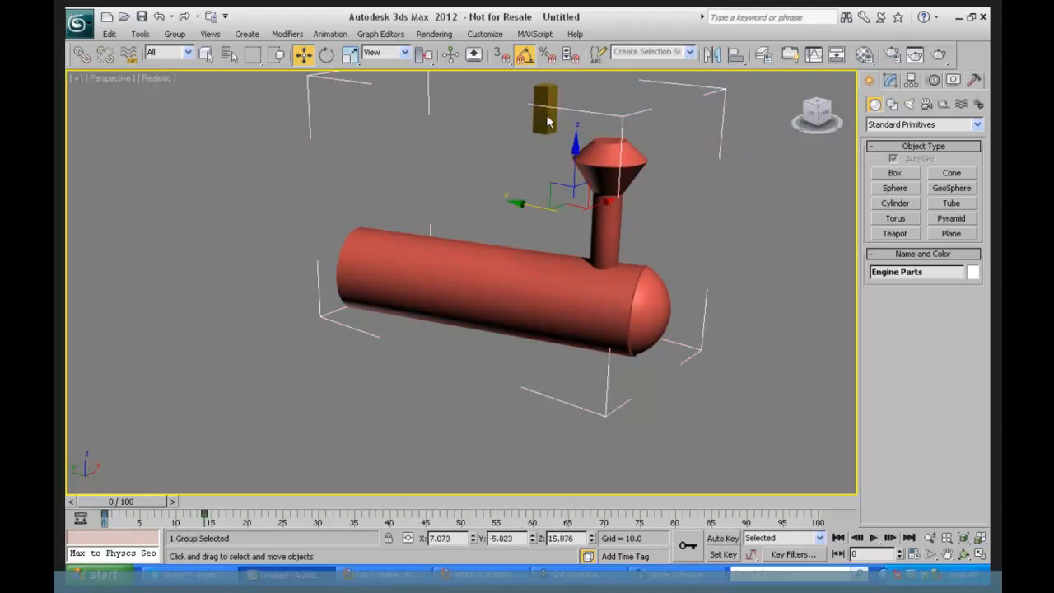